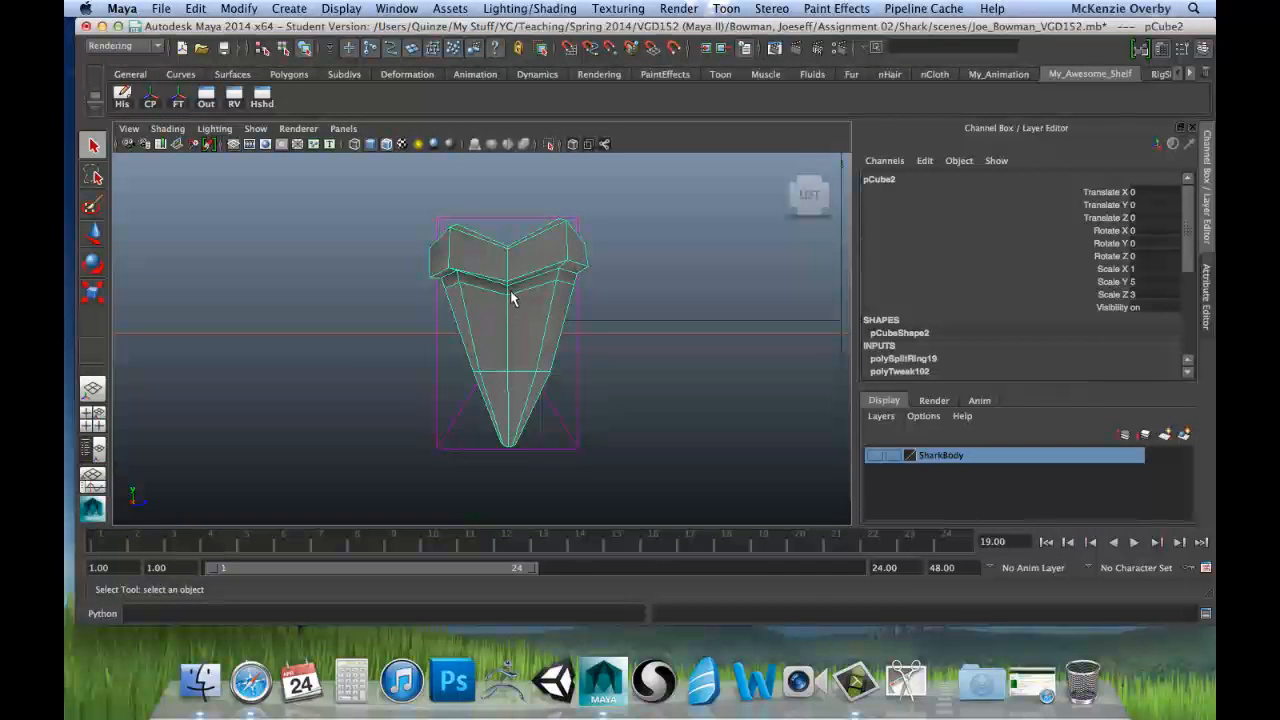
Step: Examine the shark tooth's shape in the side view and alongside the perspective view in the four-view layout
scroll(511, 292, "up", 2)
middle_click_drag(518, 207, 500, 266, "alt")
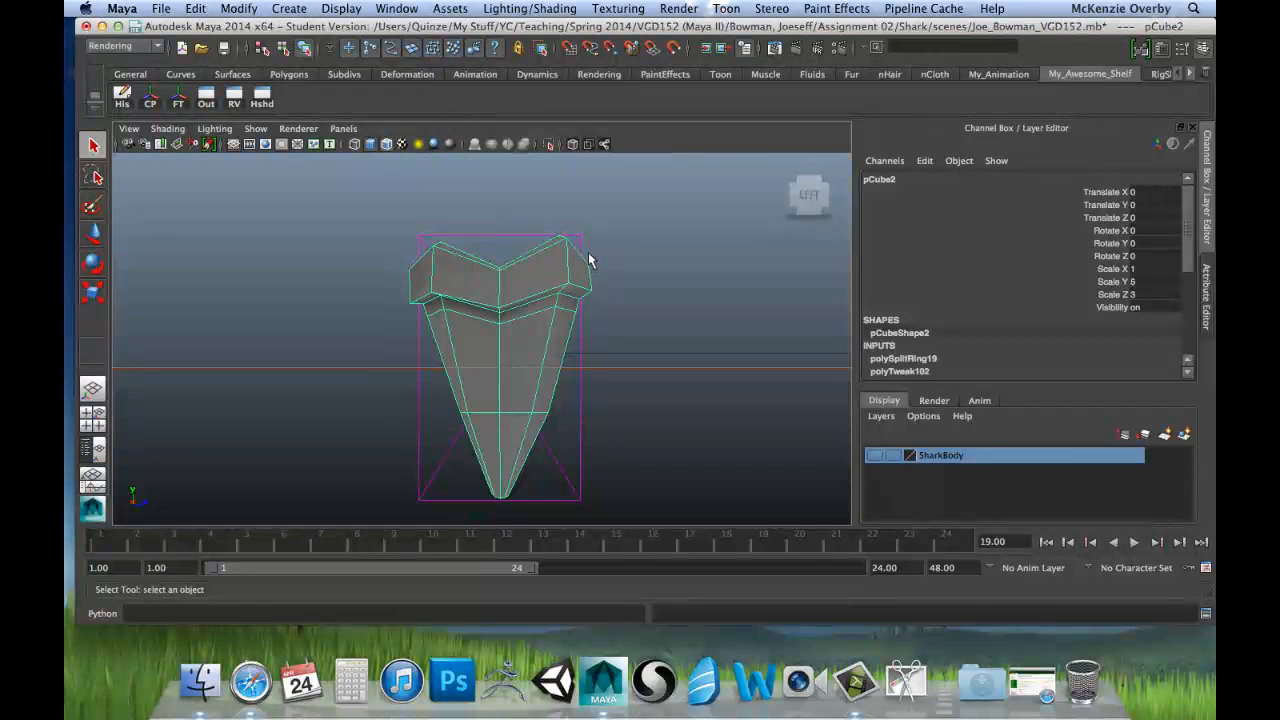
right_click_drag(454, 343, 438, 364, "alt")
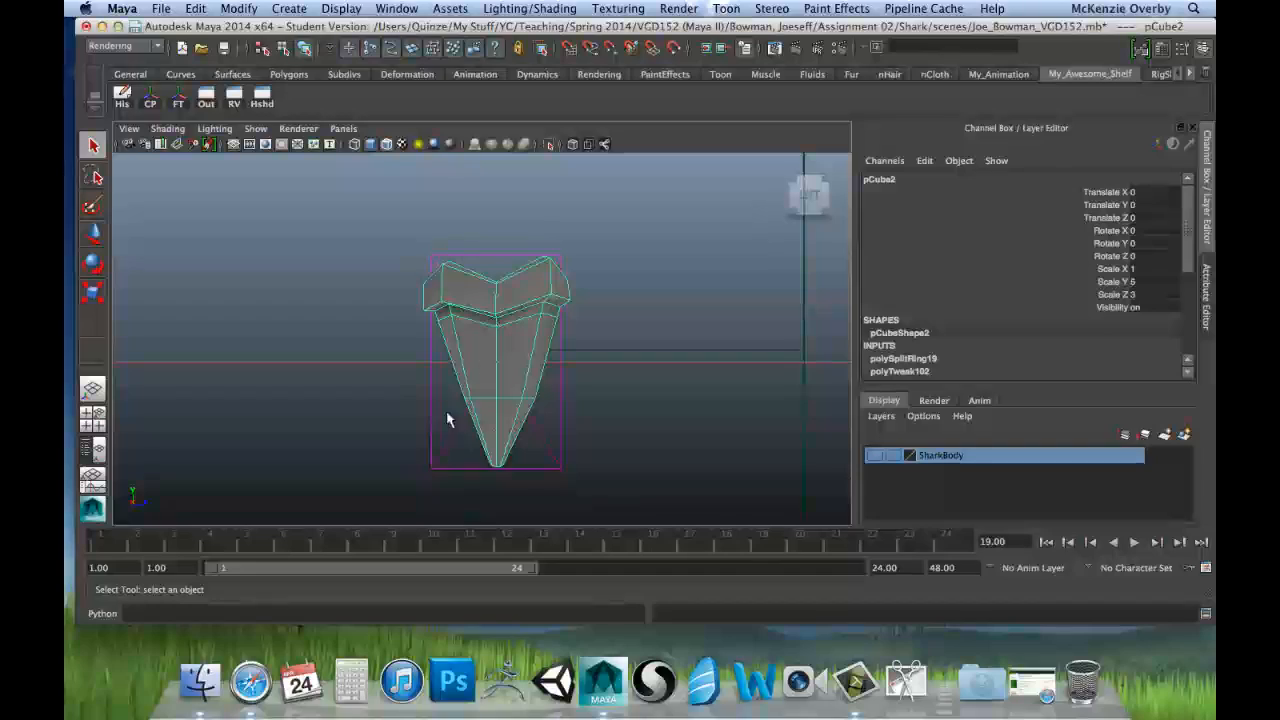
key("space")
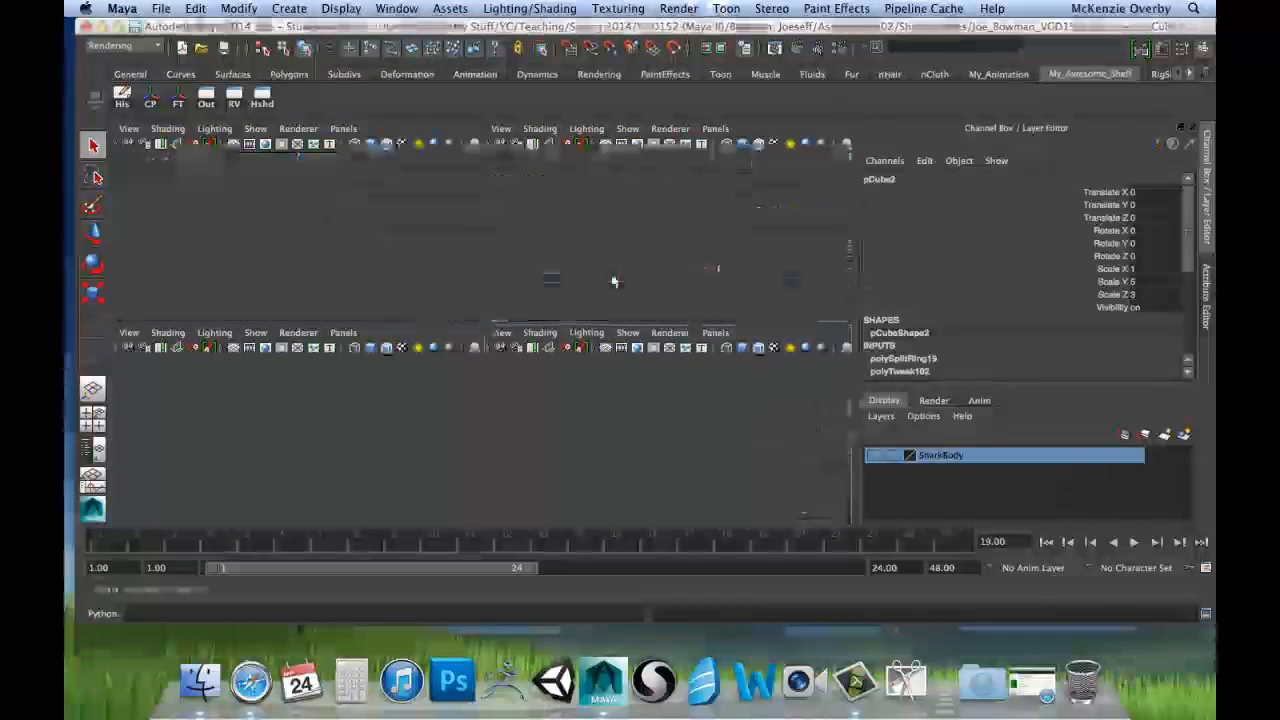
key("space")
left_click_drag(480, 331, 554, 343, "alt")
key("space")
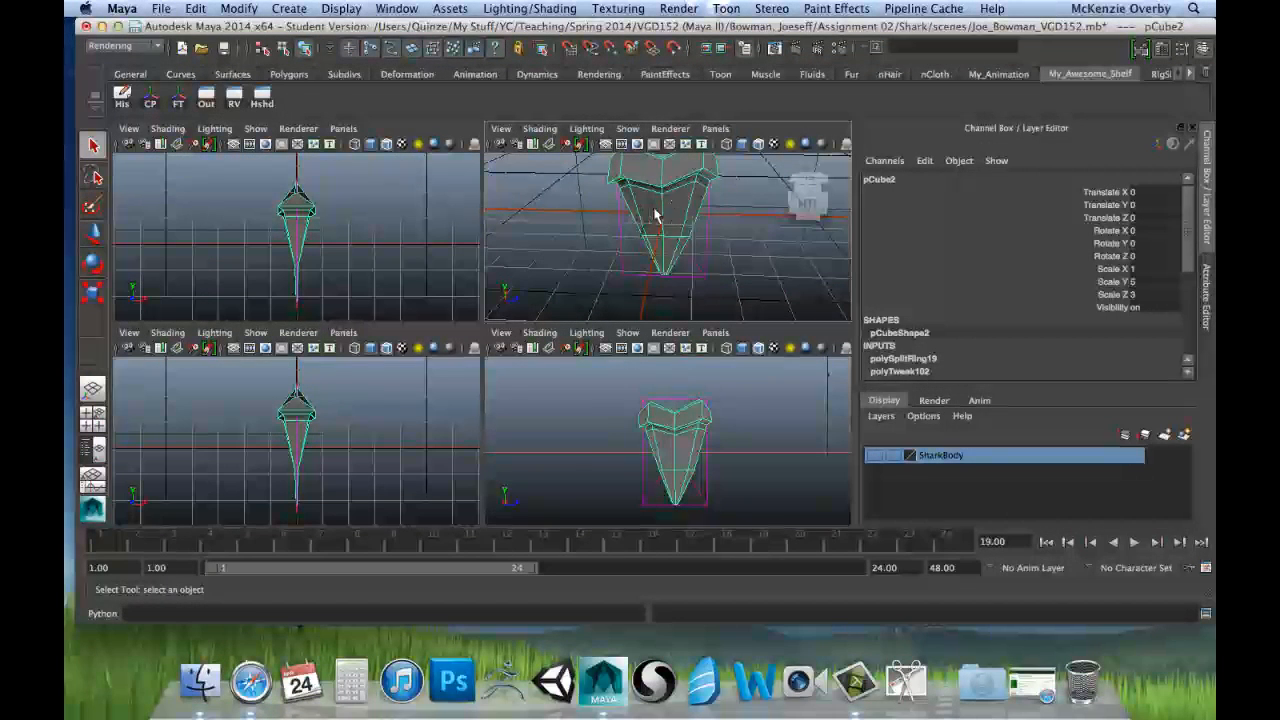
left_click_drag(713, 258, 635, 210, "alt")
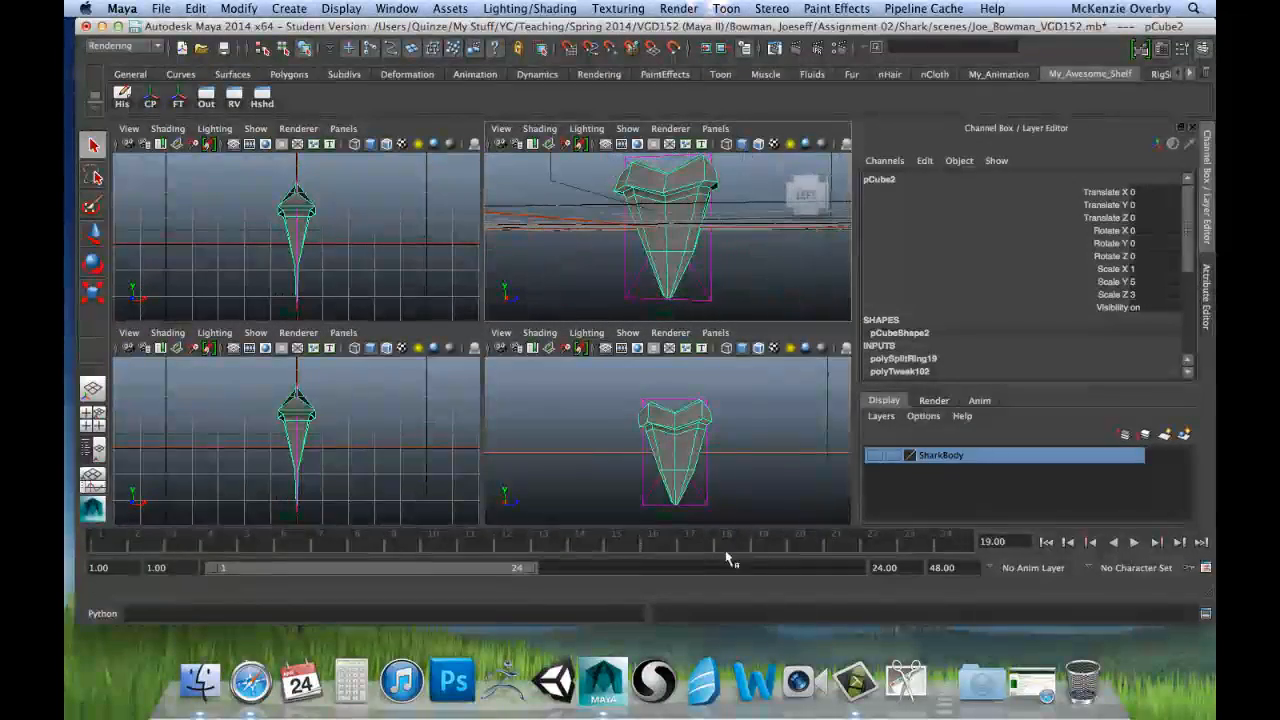
key("space")
key("5")
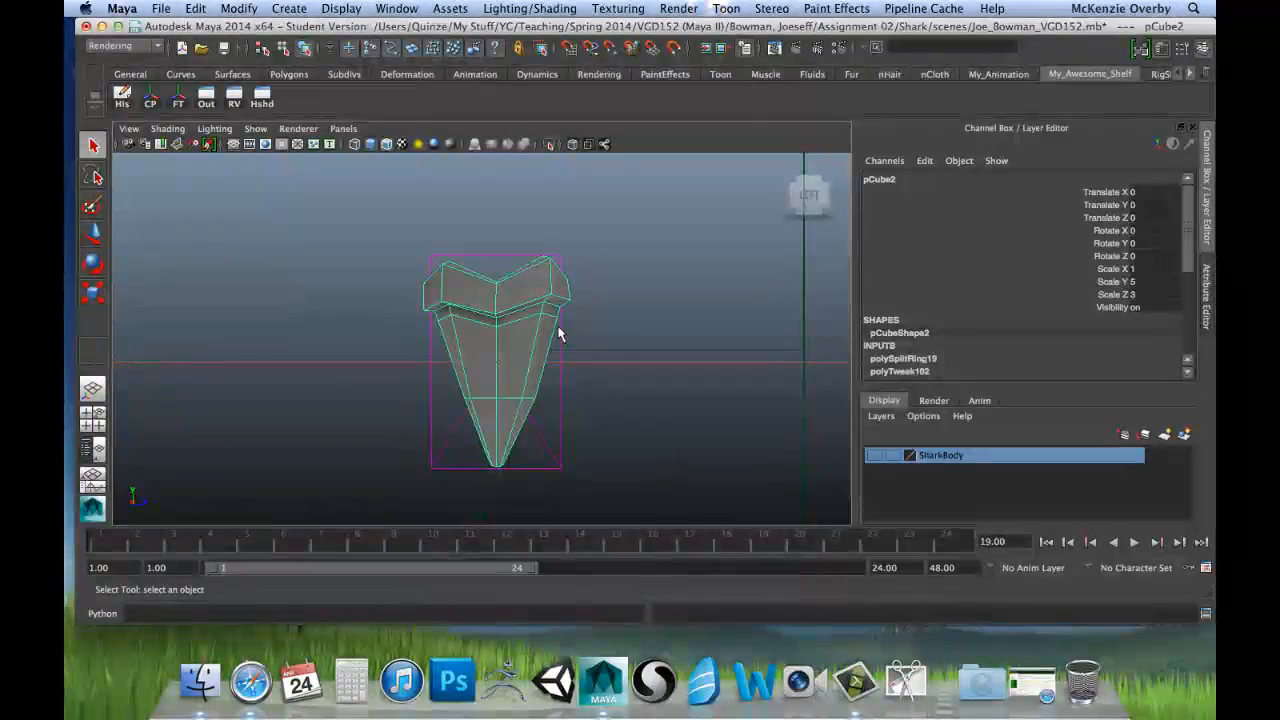
key("f")
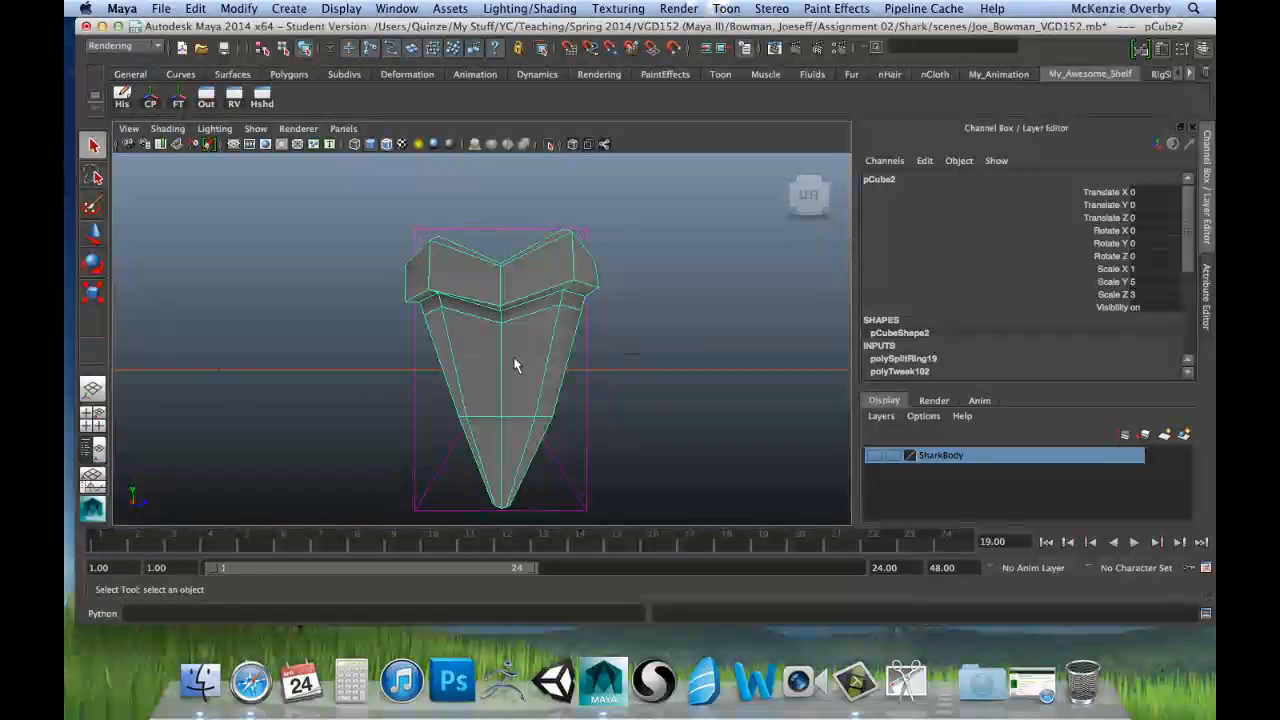
Step: Turn on X-Ray shading in the side view and switch the tooth mesh to vertex selection
left_click(130, 129)
mouse_move(166, 129)
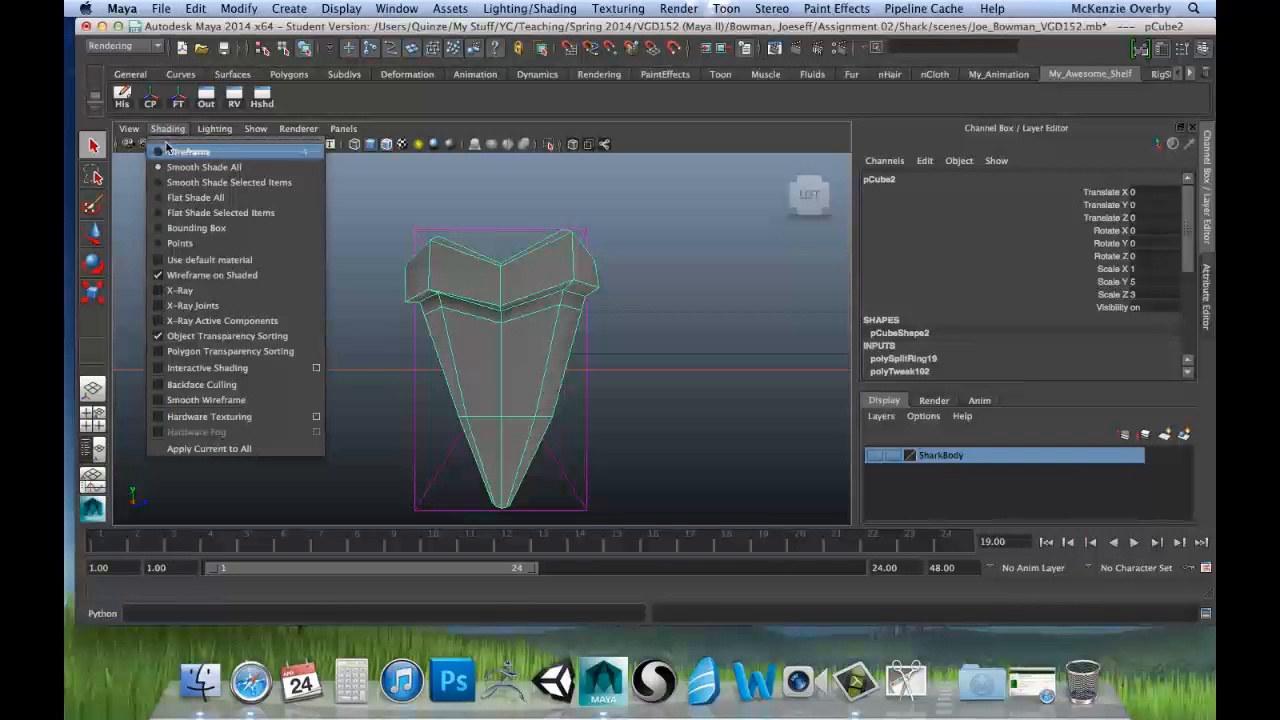
left_click(183, 290)
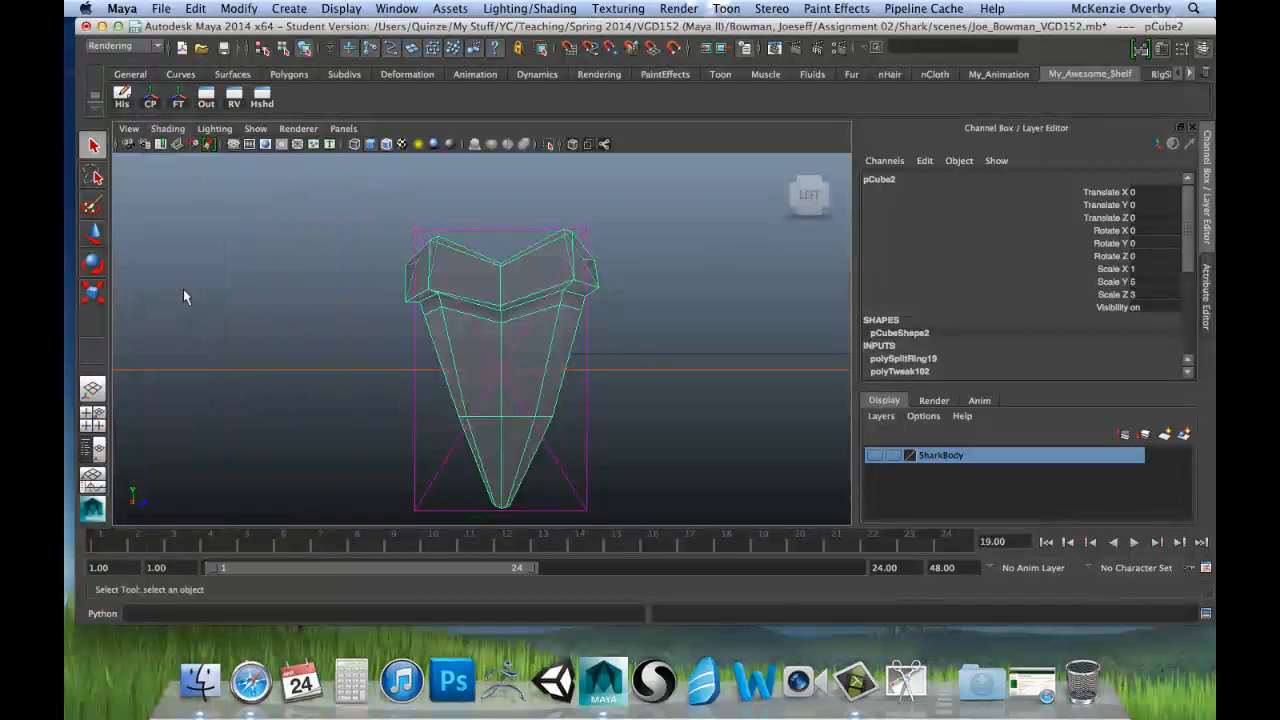
right_click_drag(382, 313, 410, 313, "alt")
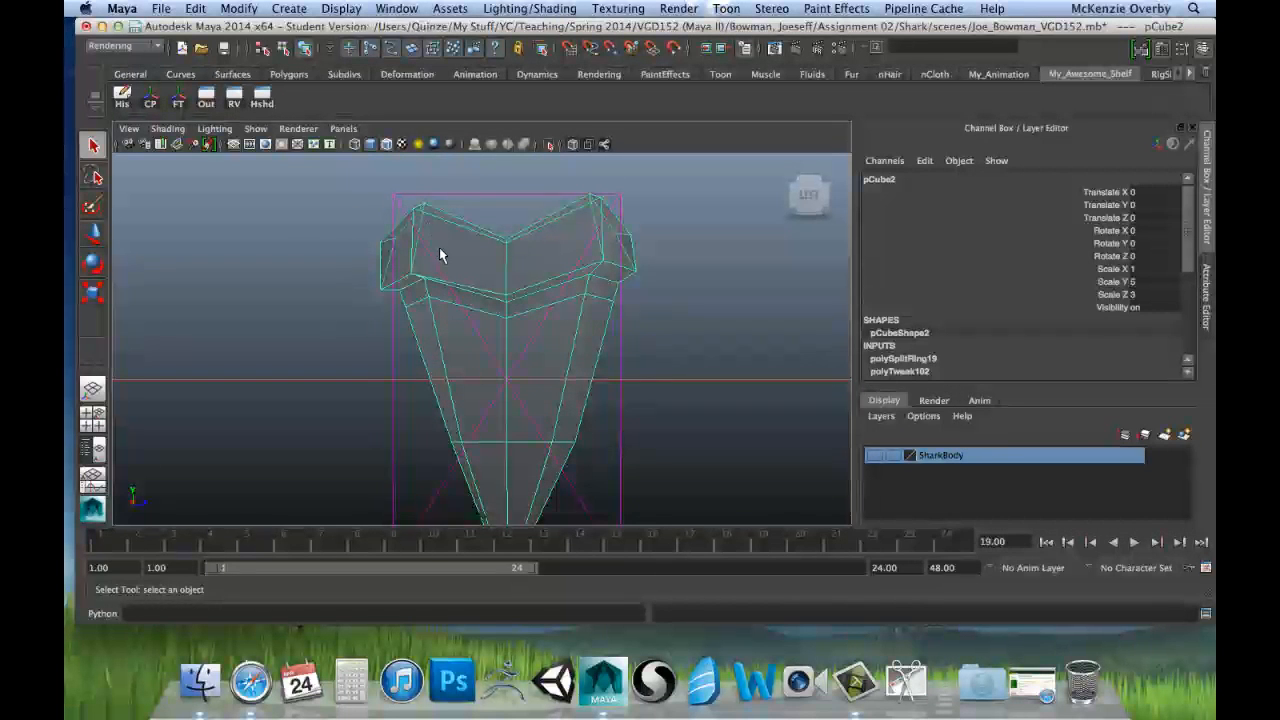
right_click(504, 249)
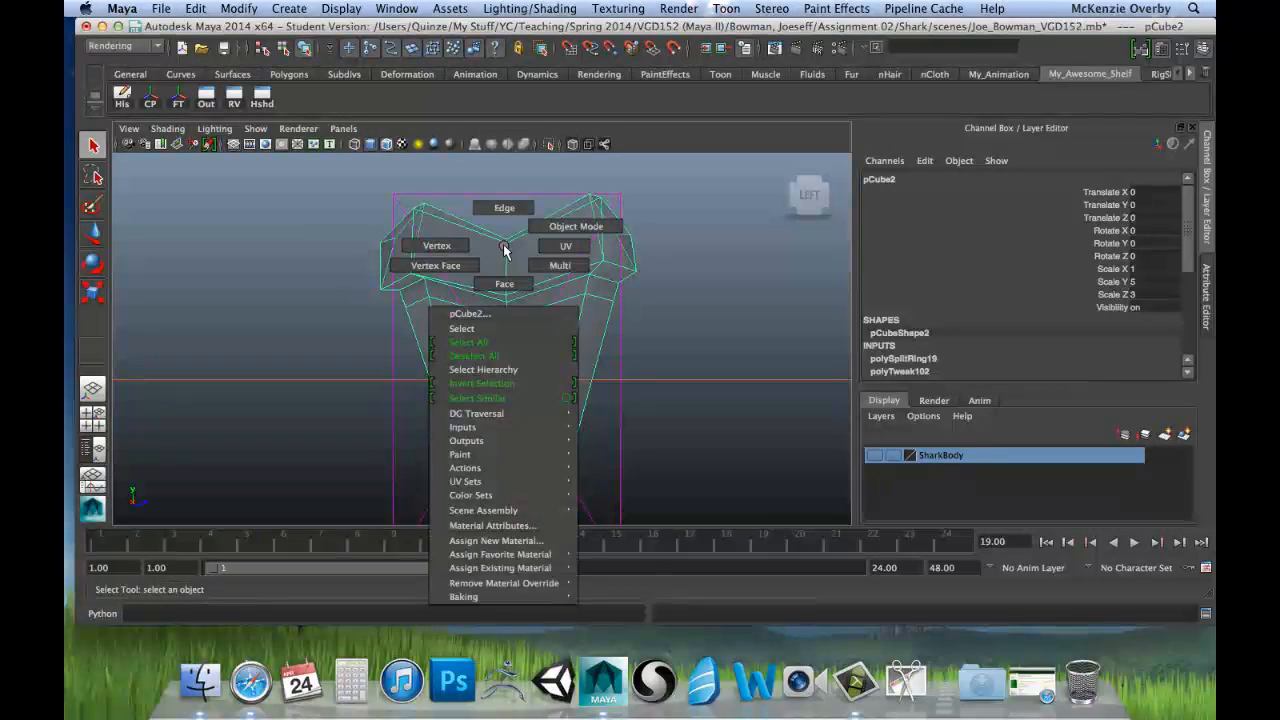
right_click_drag(504, 249, 455, 250)
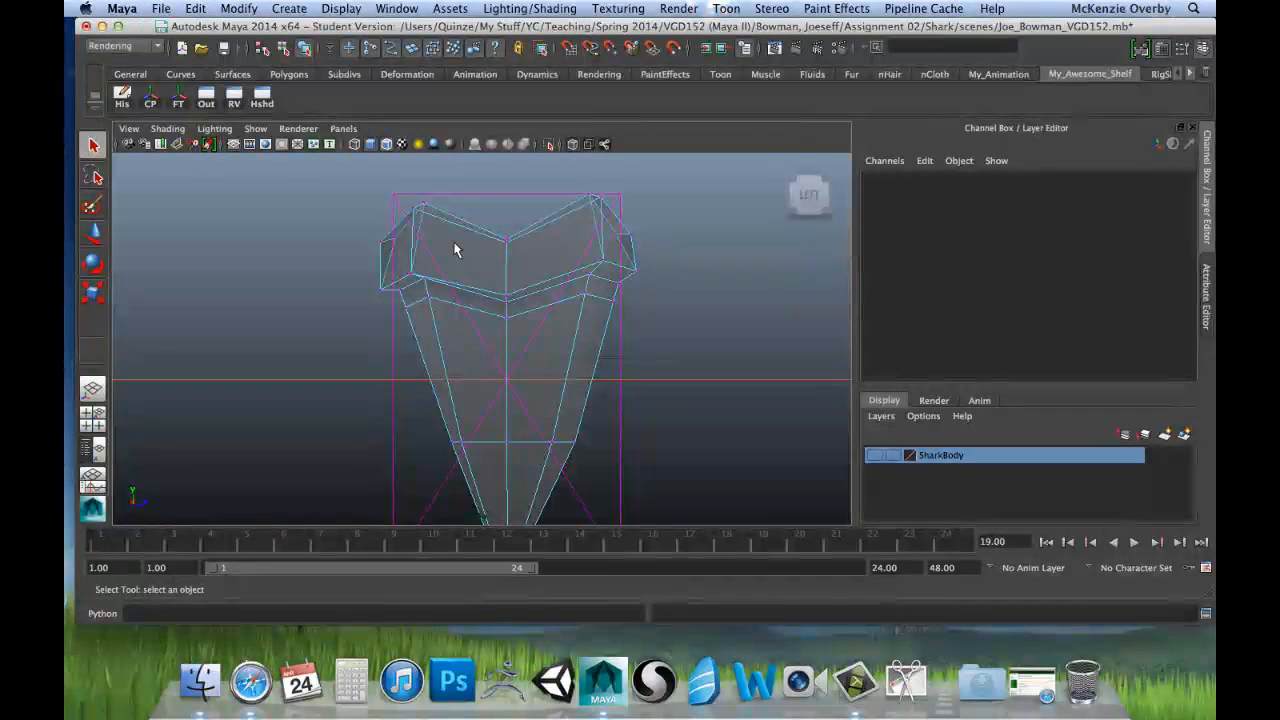
Step: Move the outer left vertices of the tooth's lower edge row outward to about Z -0.97
scroll(455, 250, "up", 3)
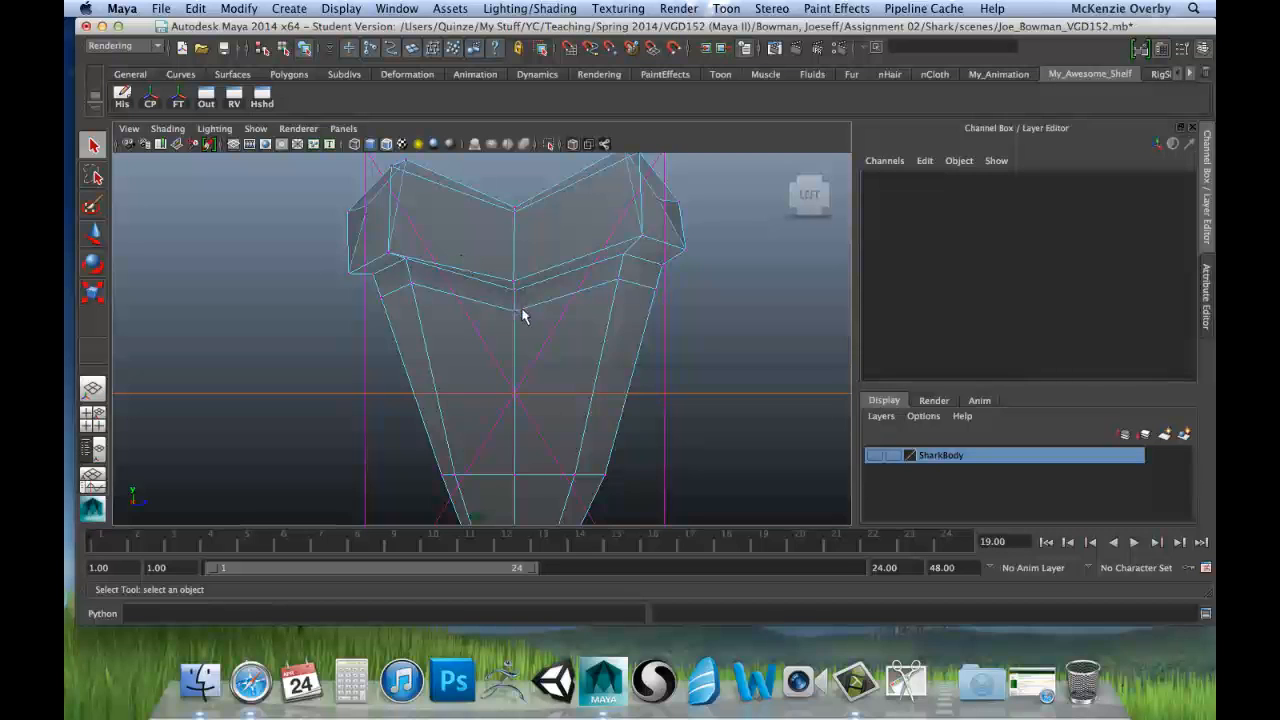
middle_click_drag(520, 359, 522, 243, "alt")
middle_click_drag(520, 287, 510, 250, "alt")
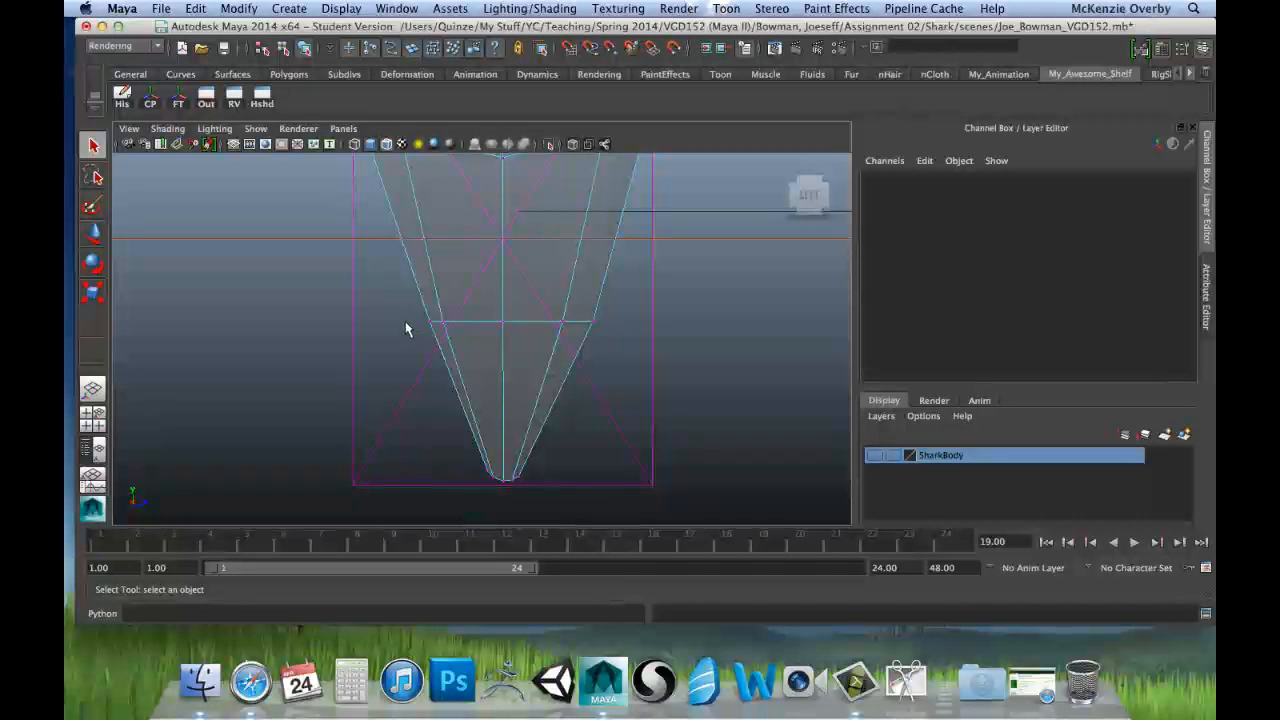
left_click_drag(411, 300, 483, 323)
key("w")
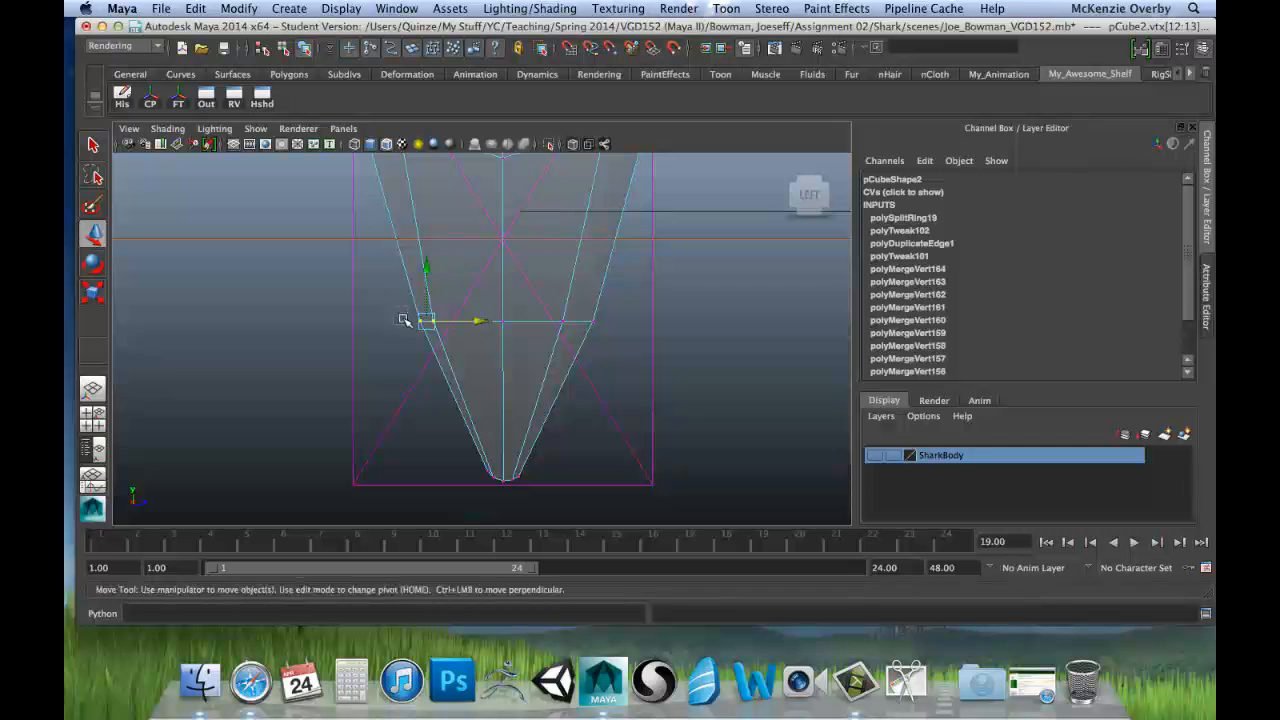
left_click_drag(402, 313, 452, 322)
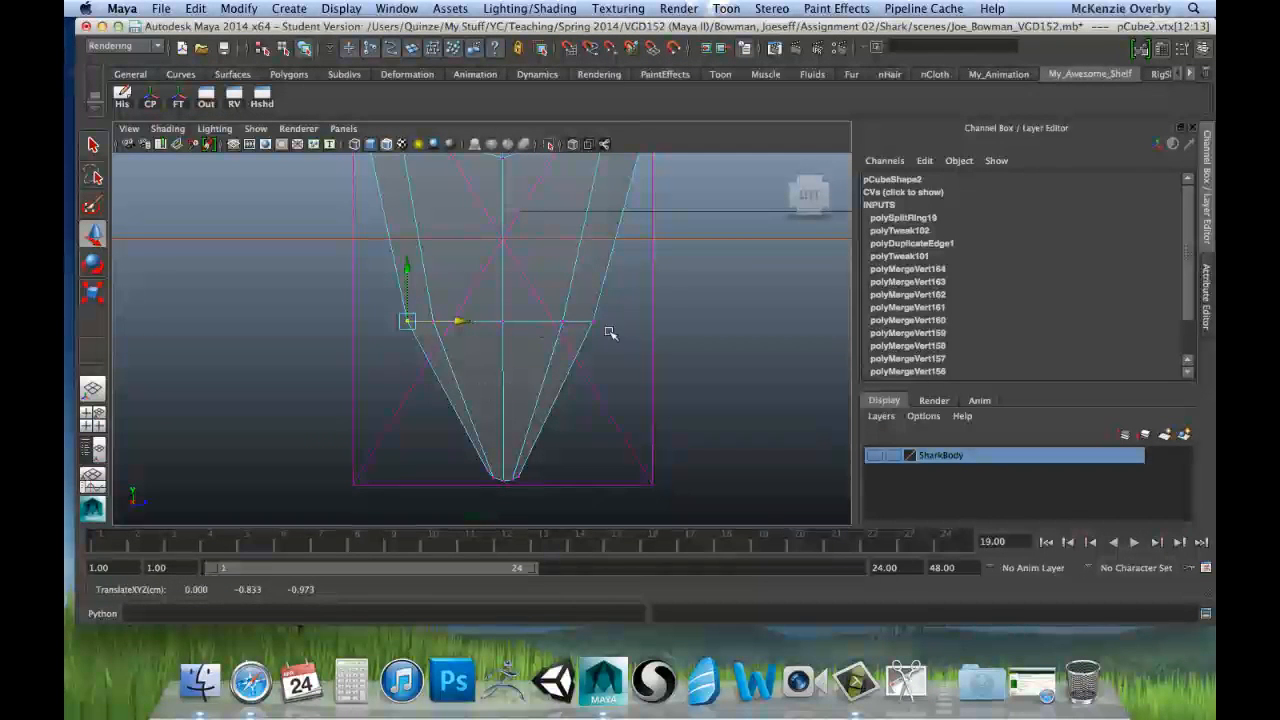
Step: Scale the entire lower row of tooth vertices slightly narrower along the Z axis
left_click_drag(364, 282, 658, 346)
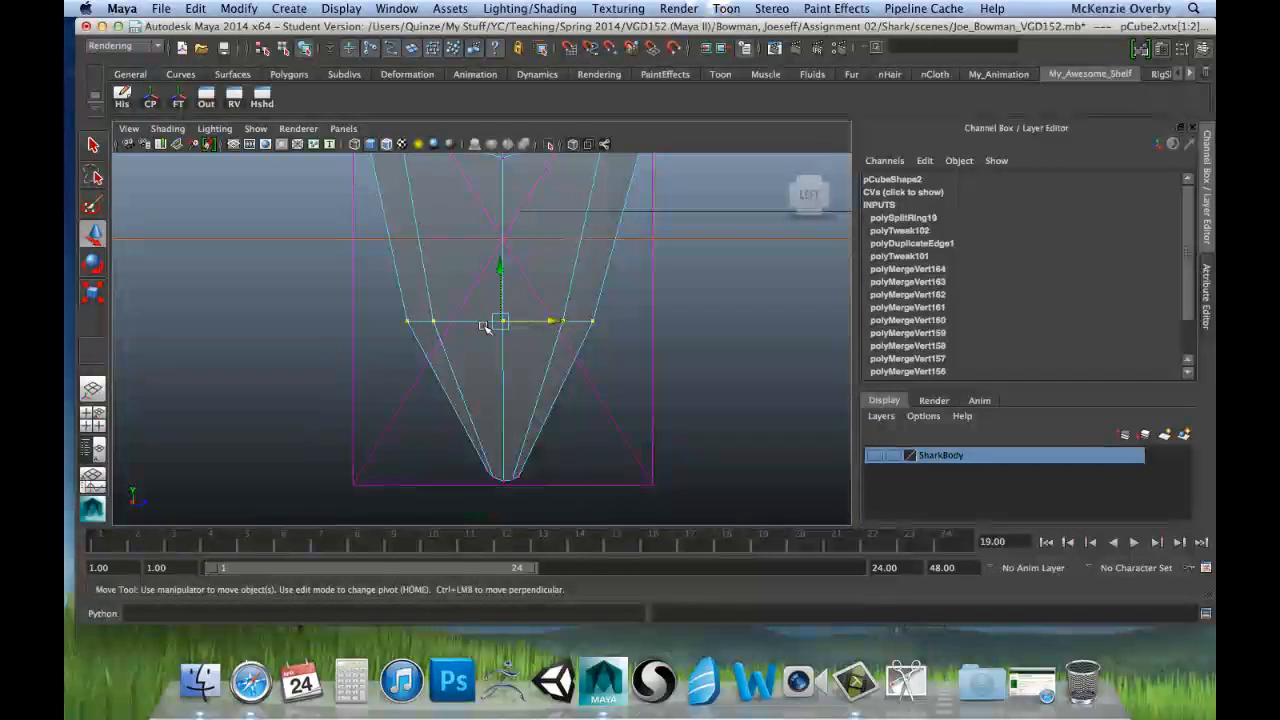
left_click(431, 321)
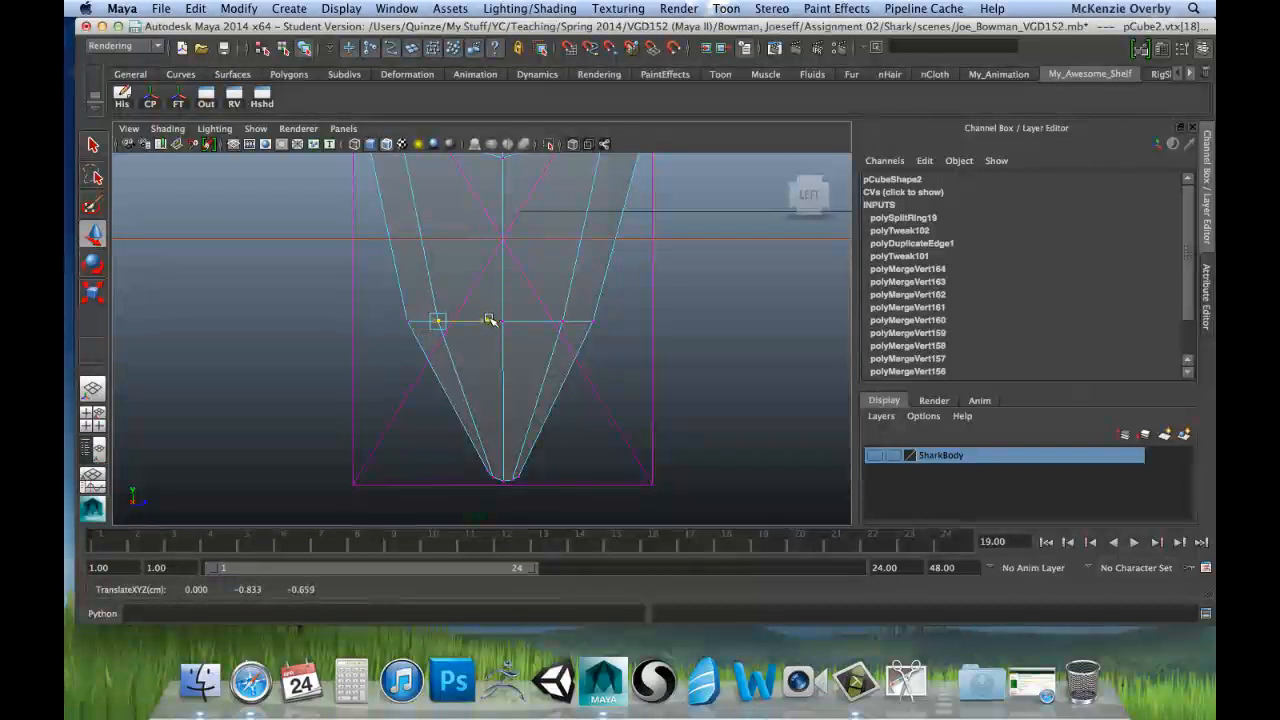
key("ctrl+z")
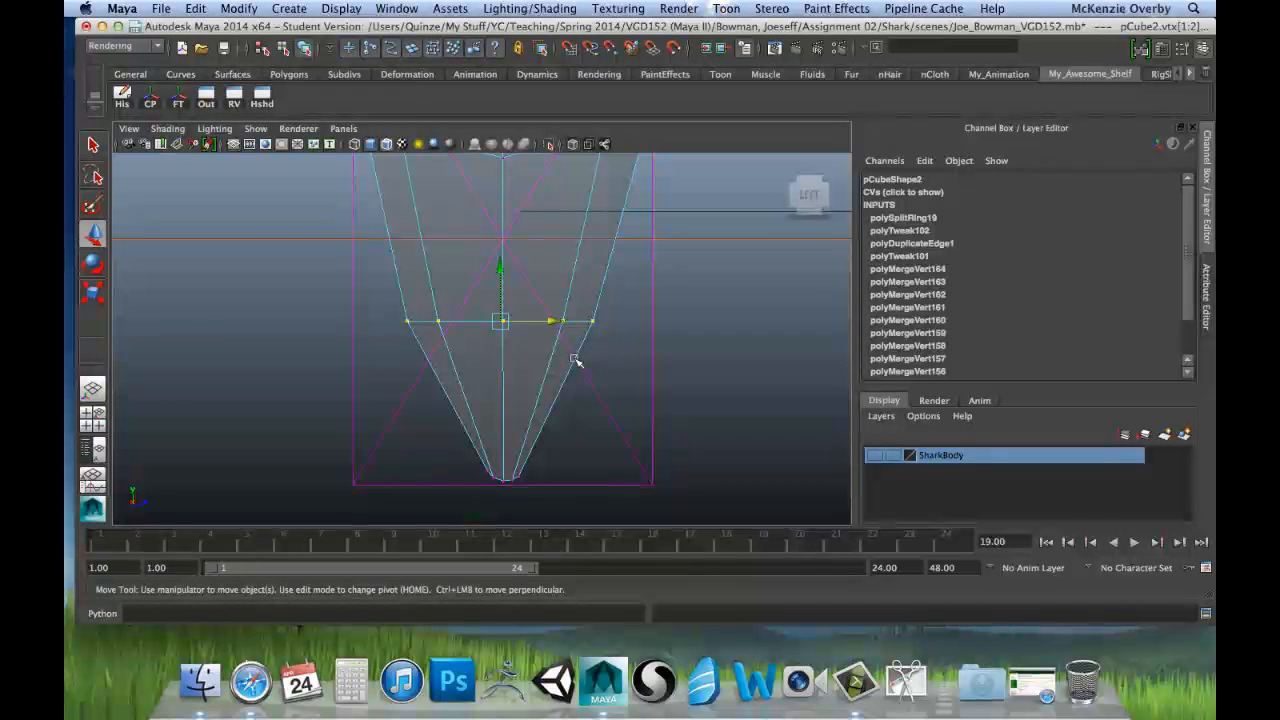
key("r")
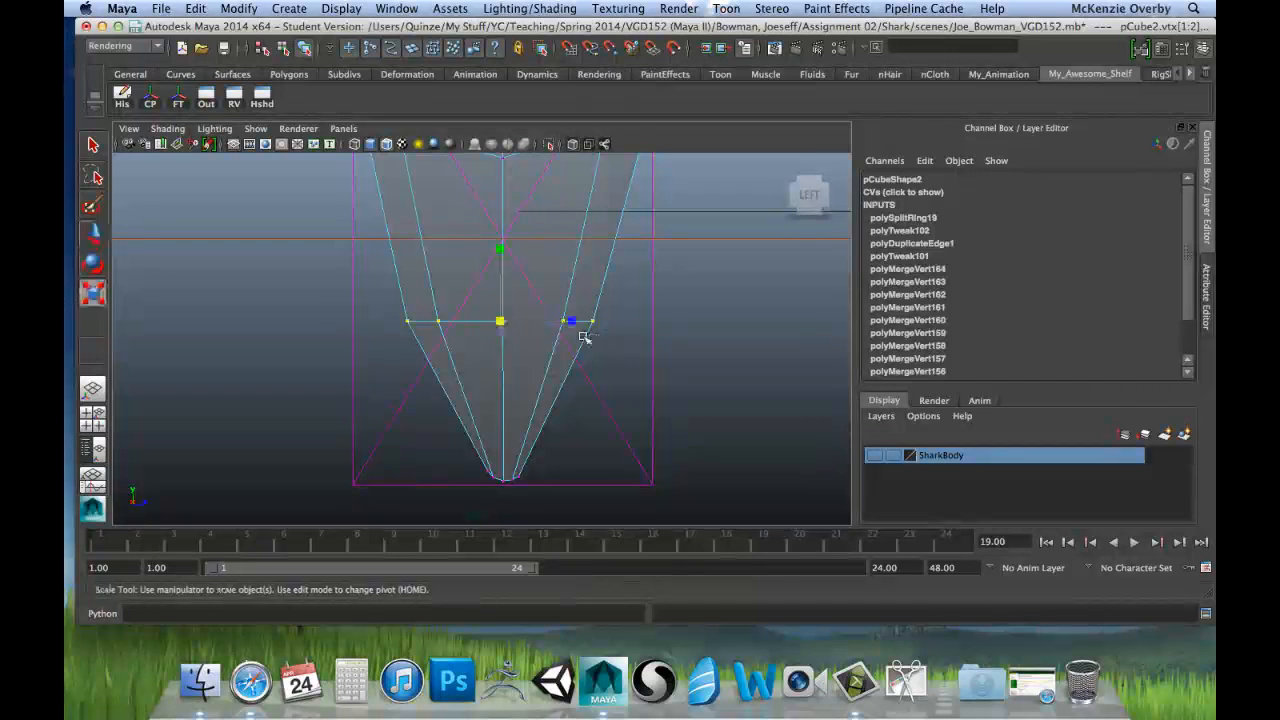
left_click_drag(570, 320, 566, 323)
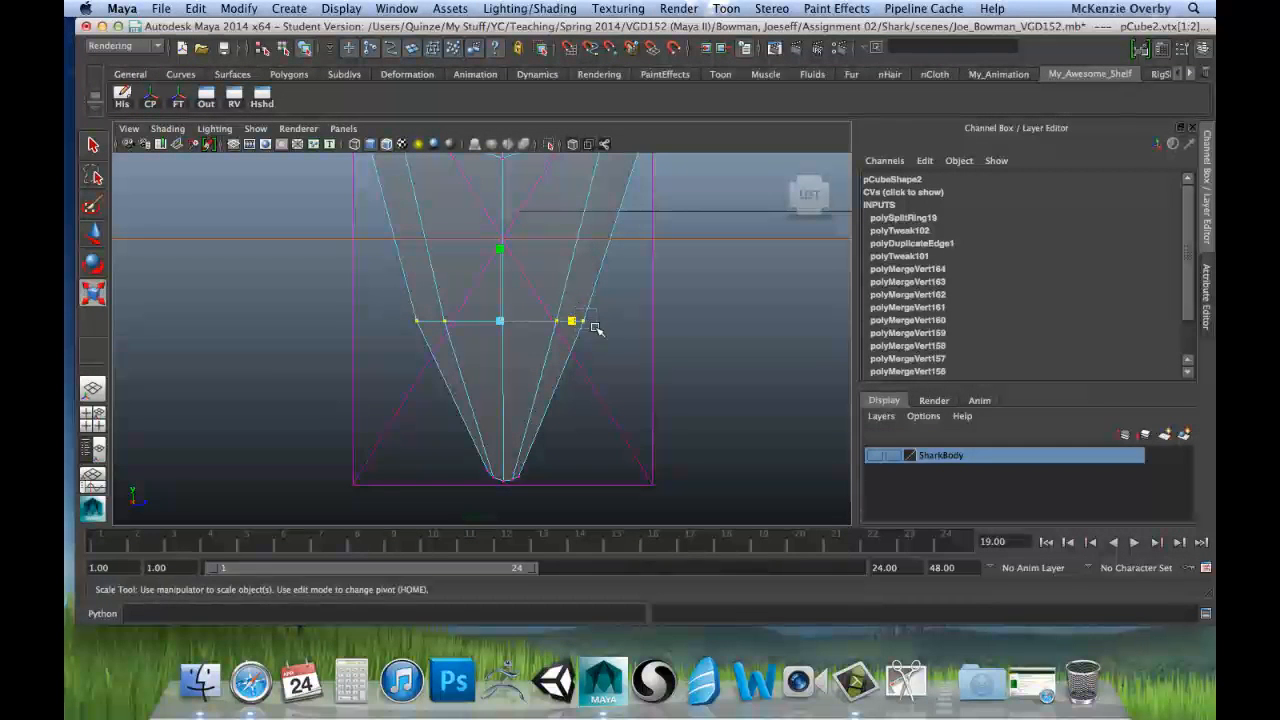
Step: Move the outer right vertices of the lower row slightly outward to about Z 0.85
left_click(584, 322)
key("w")
left_click_drag(634, 323, 642, 324)
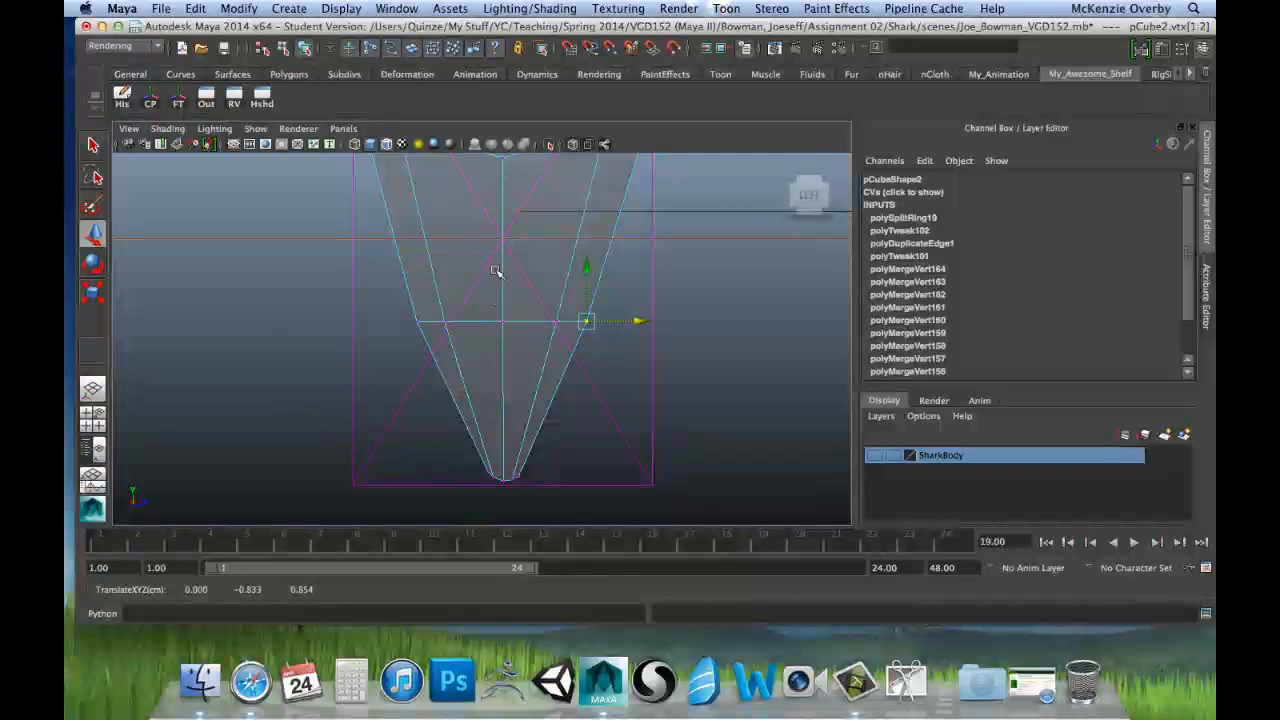
Step: Move the right-side vertices of the edge row just below the tooth's root down and inward to about Y 1.00, Z 1.17
middle_click_drag(522, 251, 516, 347, "alt")
scroll(547, 319, "up", 1)
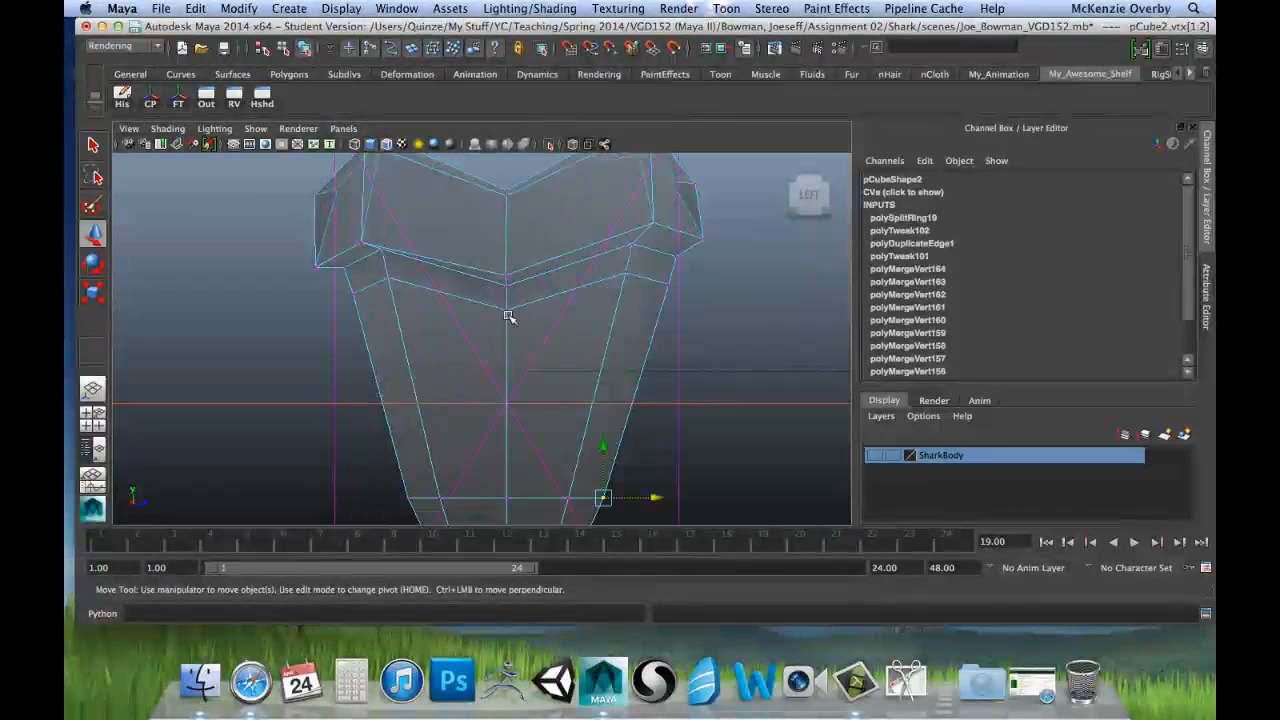
middle_click_drag(499, 292, 497, 328, "alt")
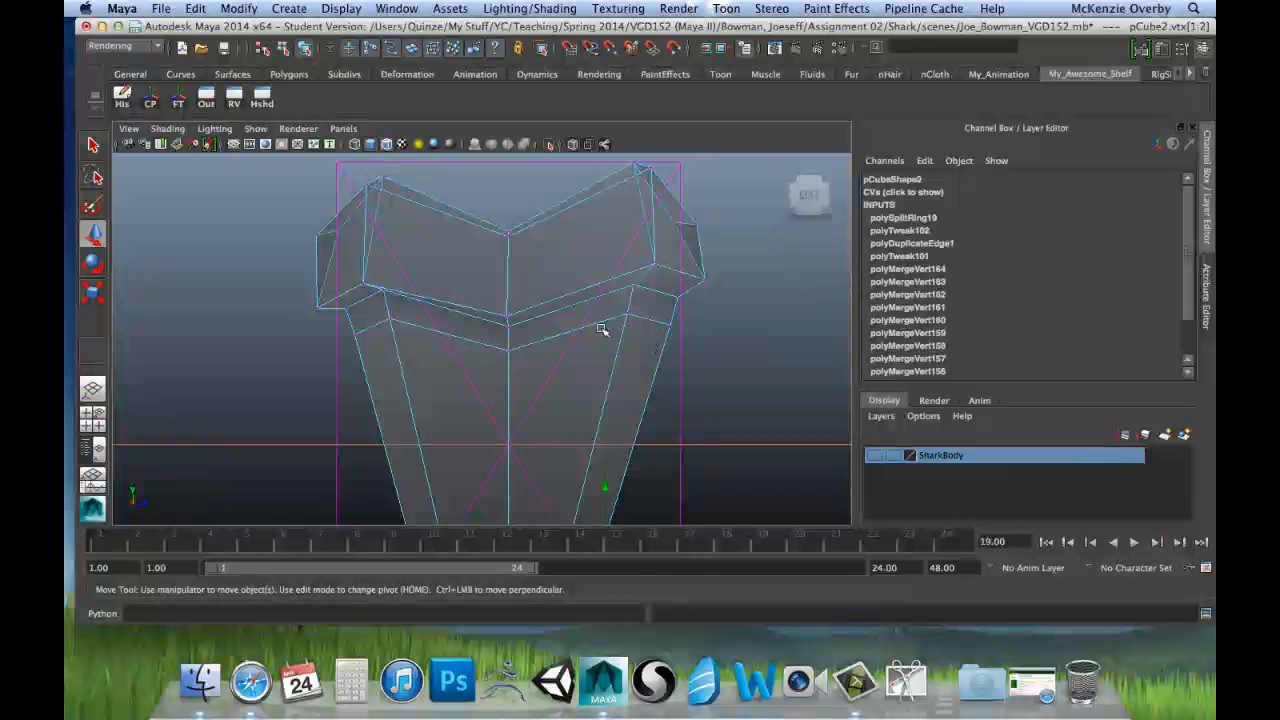
left_click_drag(619, 303, 677, 338)
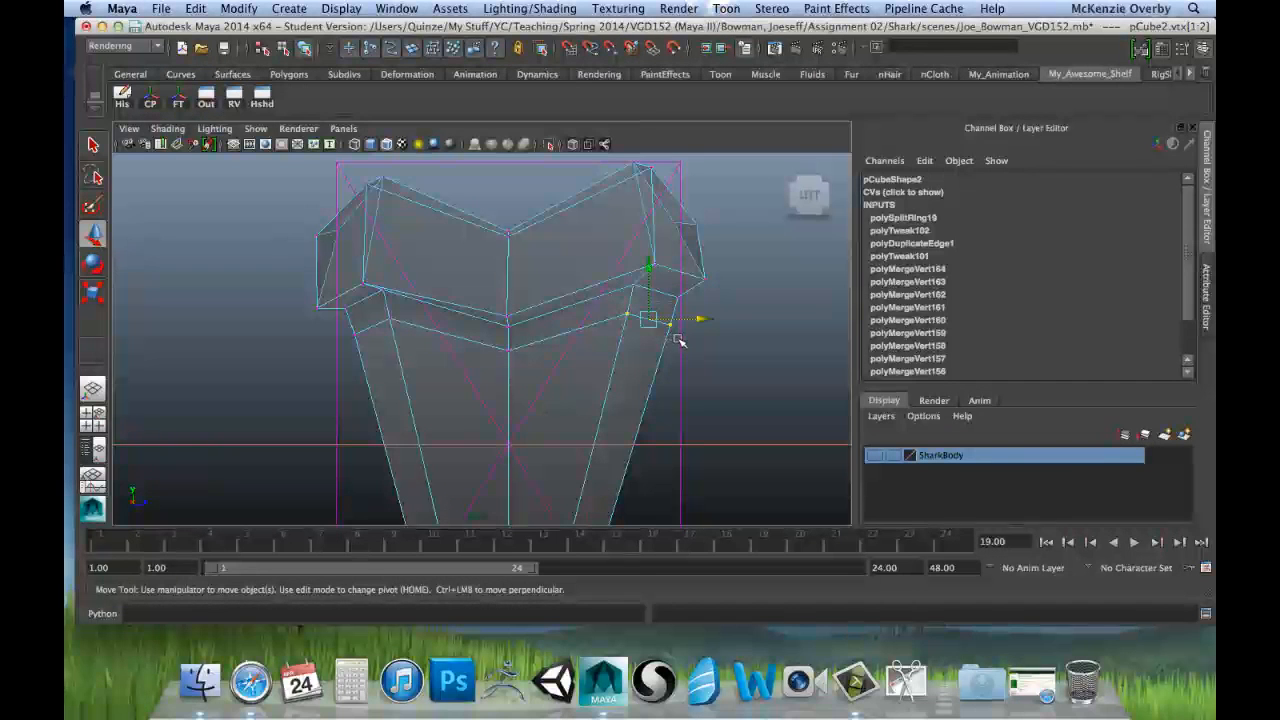
left_click_drag(647, 277, 647, 280)
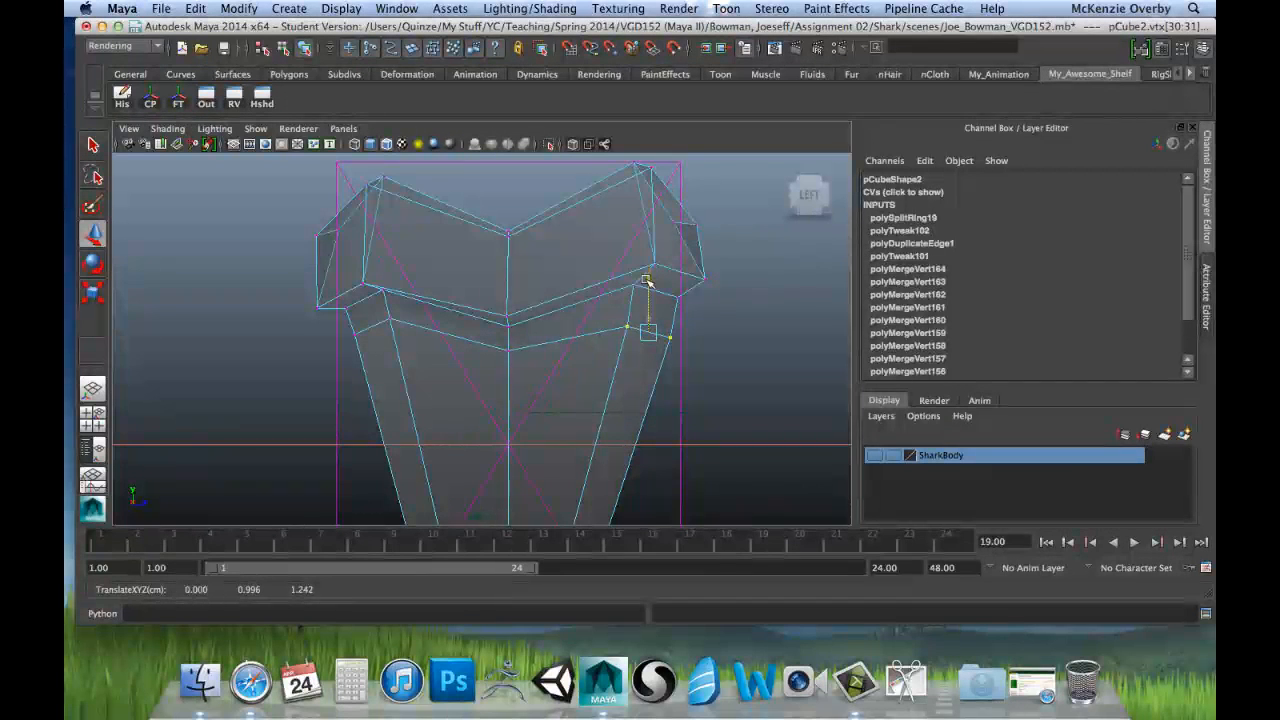
left_click_drag(696, 331, 687, 331)
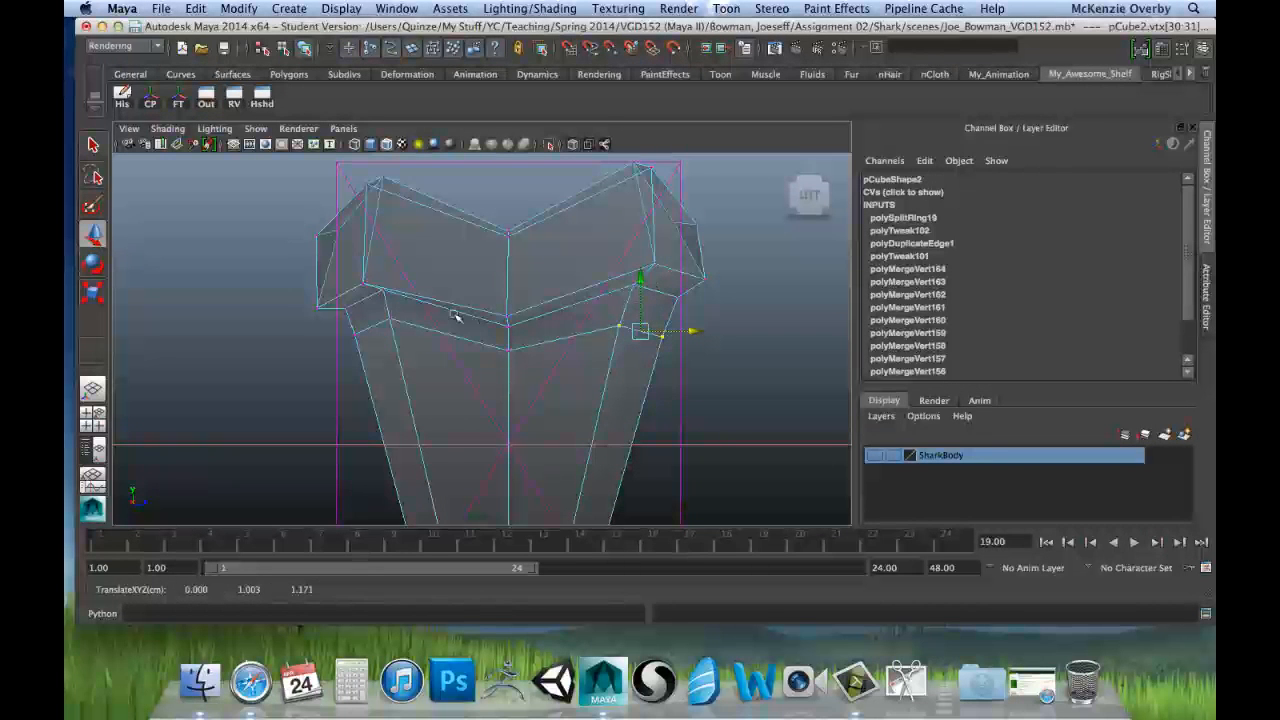
Step: Raise that row's inner right vertex slightly, then level it with its left counterpart by scaling both flat along Y
left_click(619, 325)
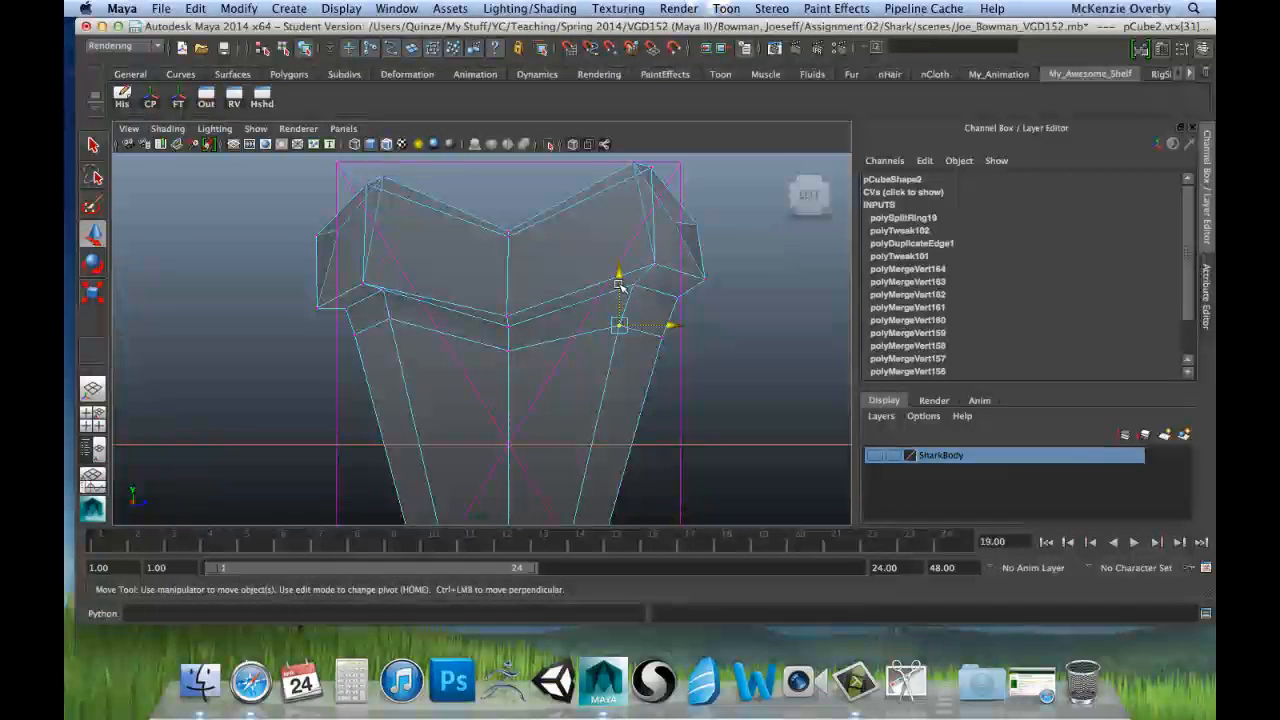
left_click_drag(619, 284, 619, 281)
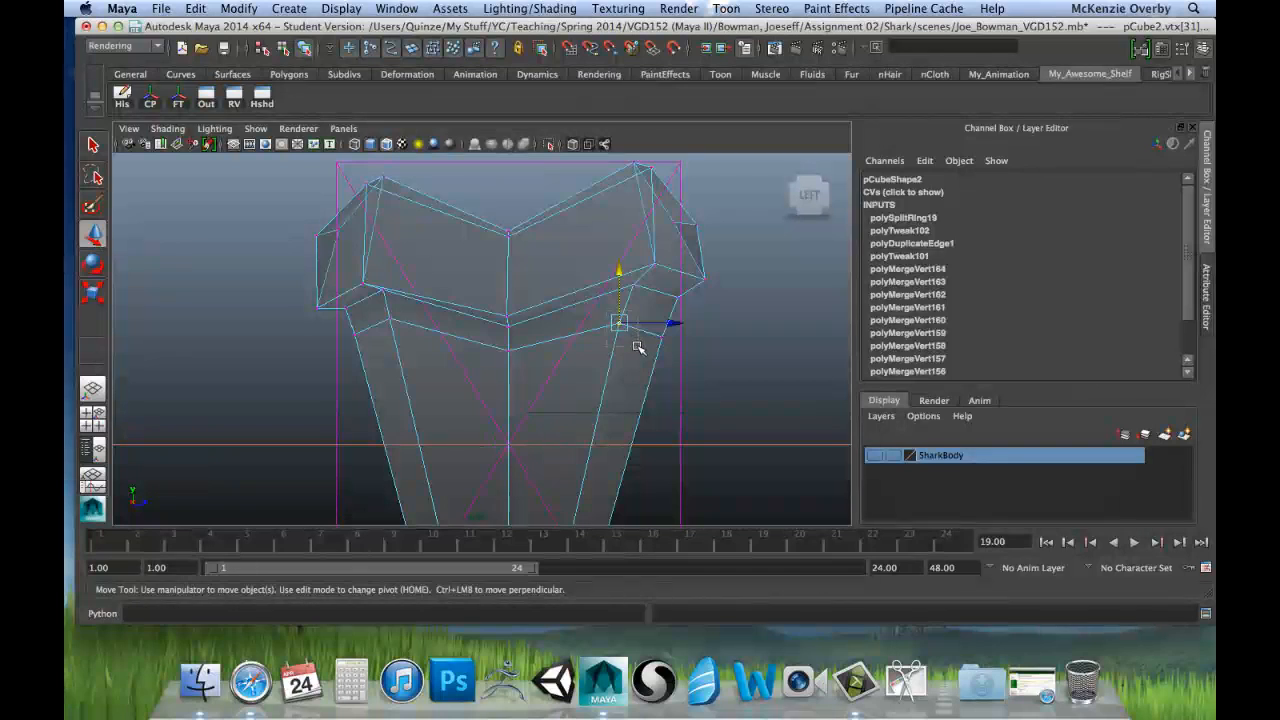
left_click(389, 325, "shift")
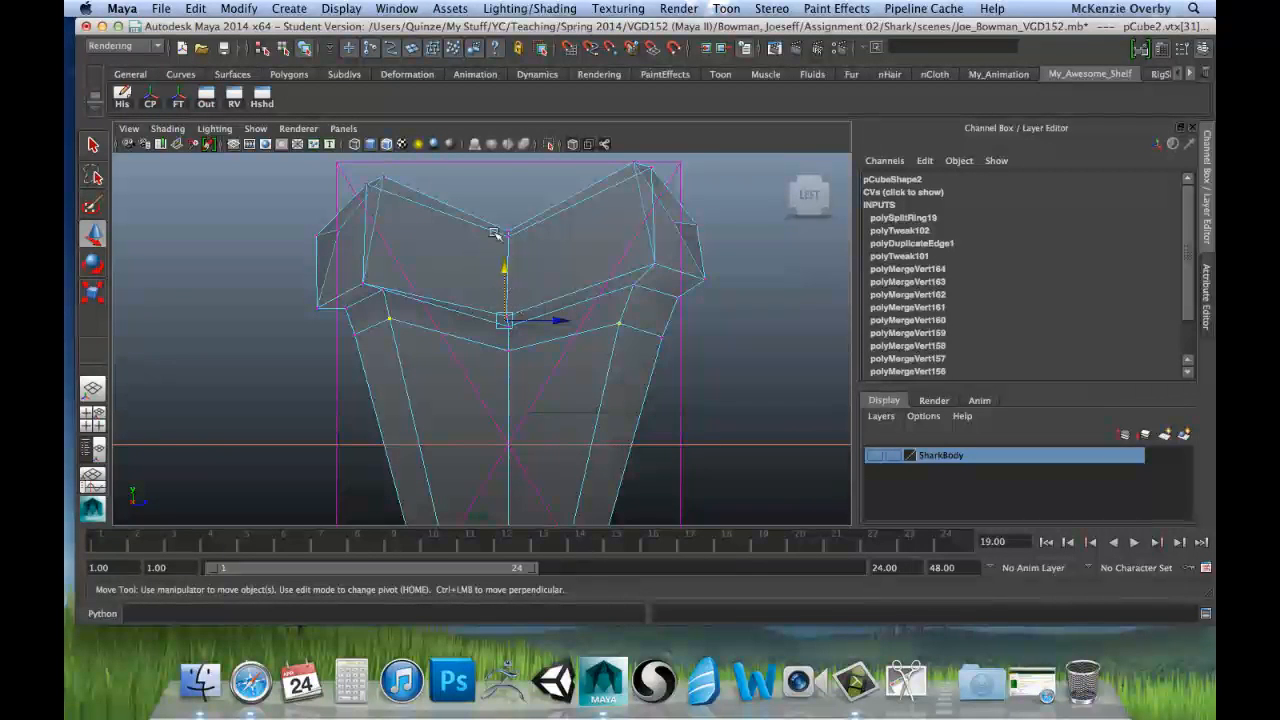
key("r")
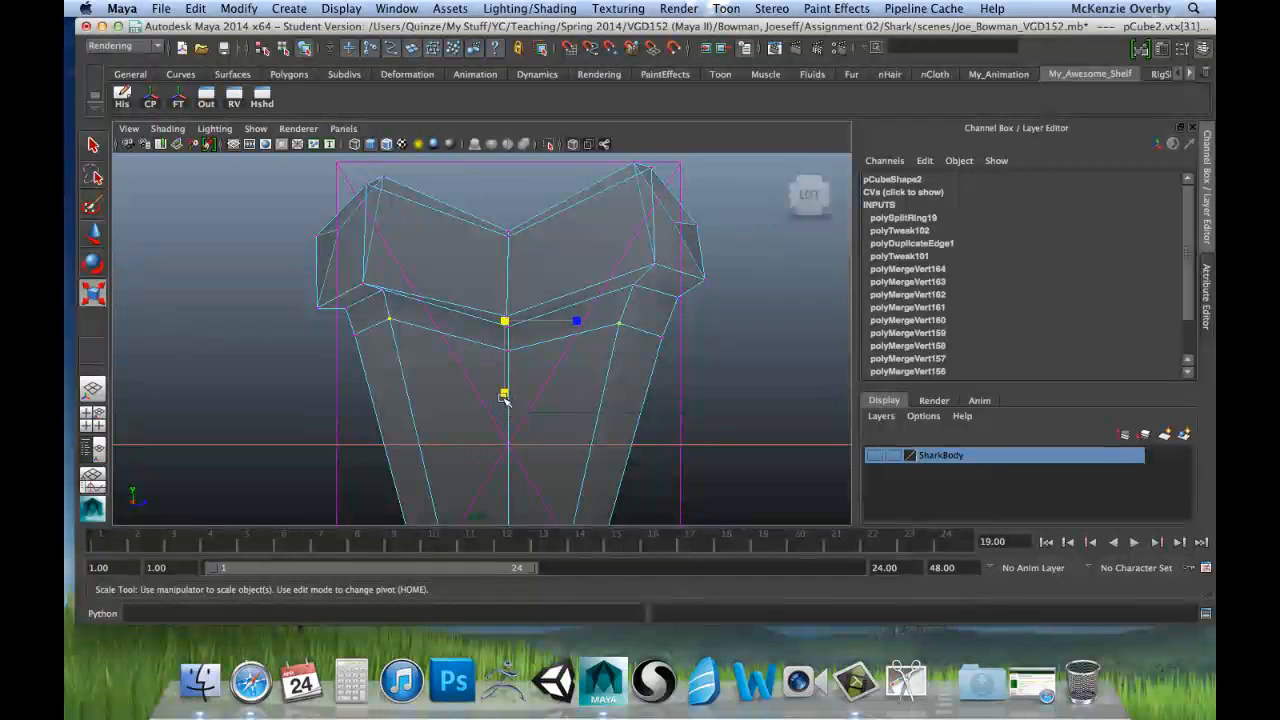
left_click_drag(506, 396, 506, 318)
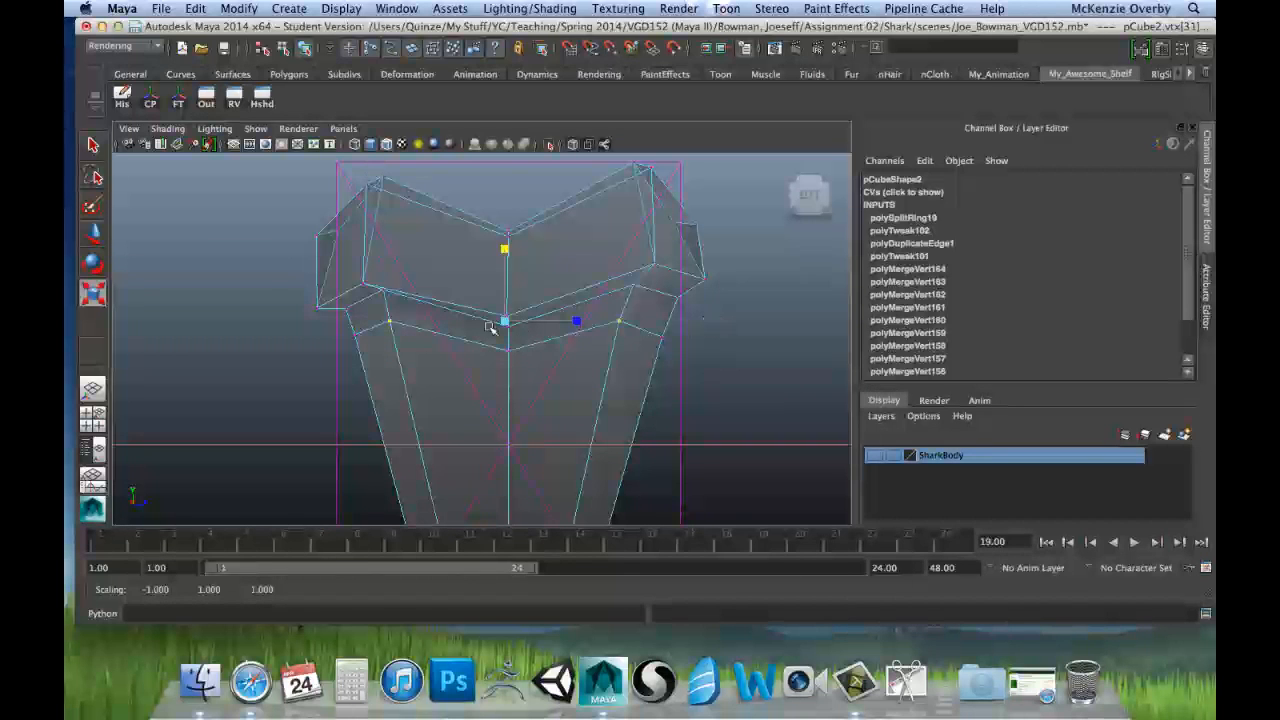
Step: Offset the two inner vertices below the root by lowering the right one to about Y 0.95 and raising the left one to about Y 1.21
left_click(620, 322)
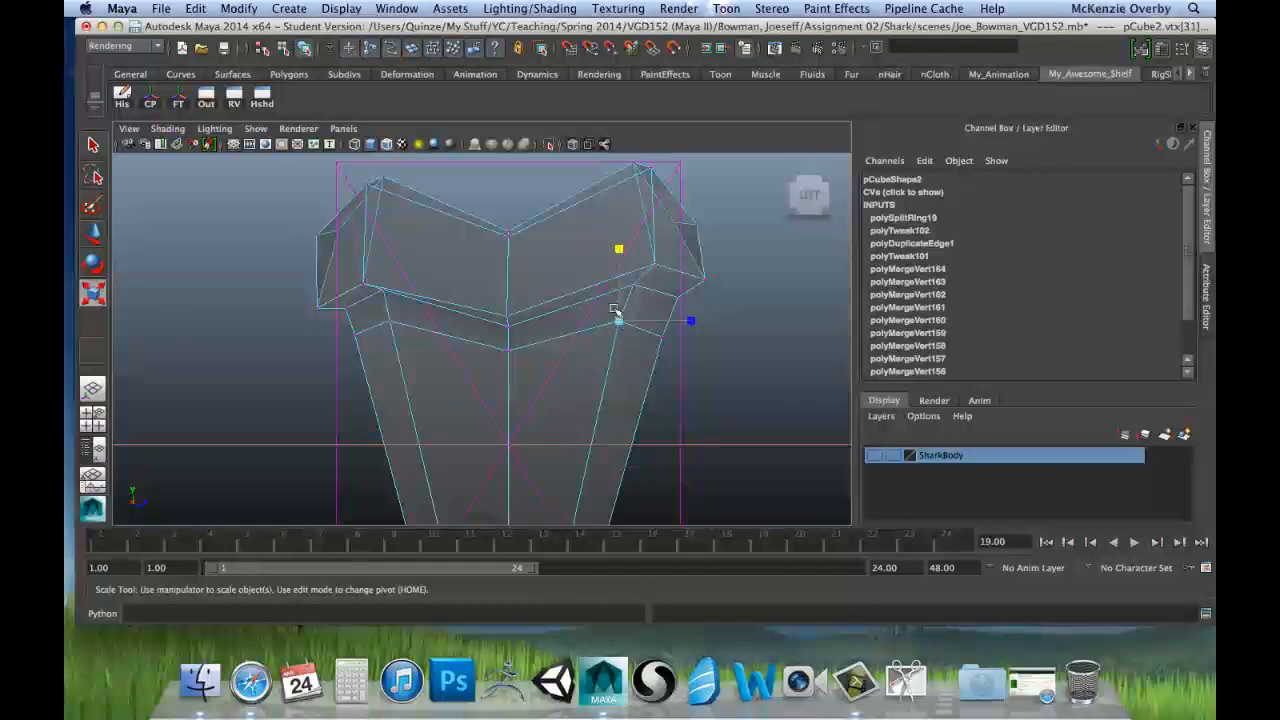
key("w")
left_click_drag(622, 268, 622, 285)
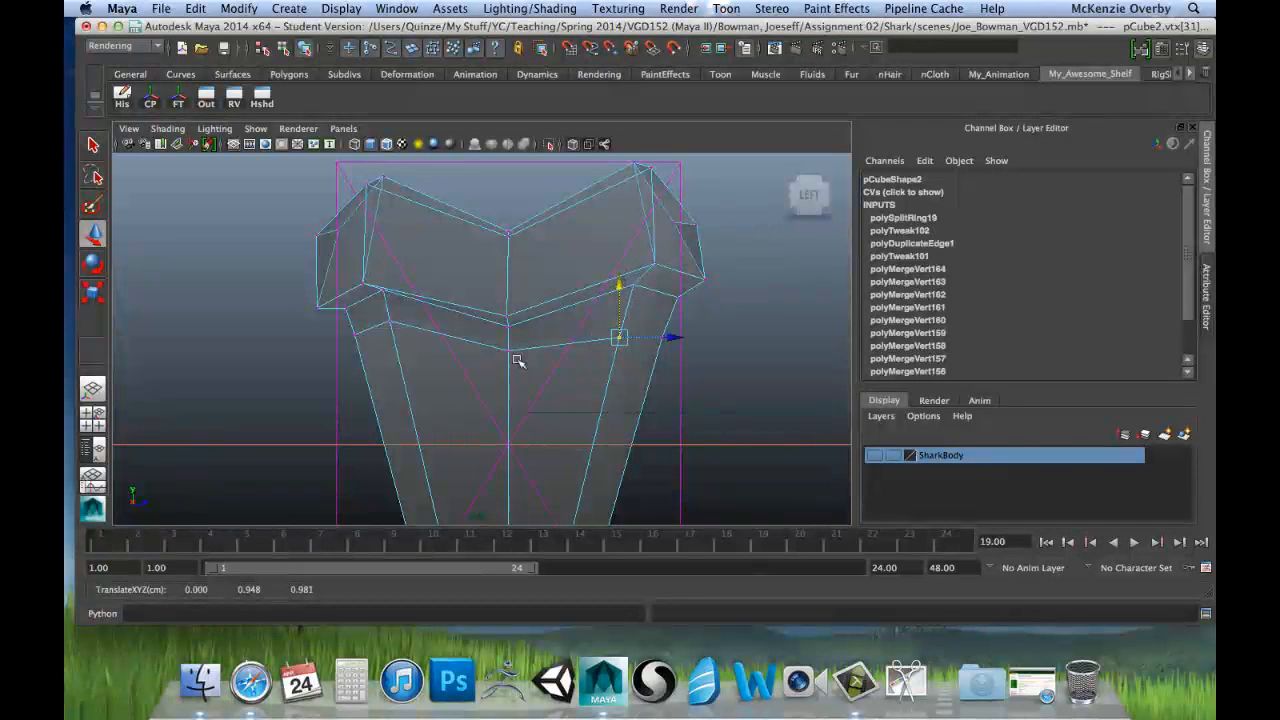
left_click(386, 315)
left_click_drag(389, 271, 390, 258)
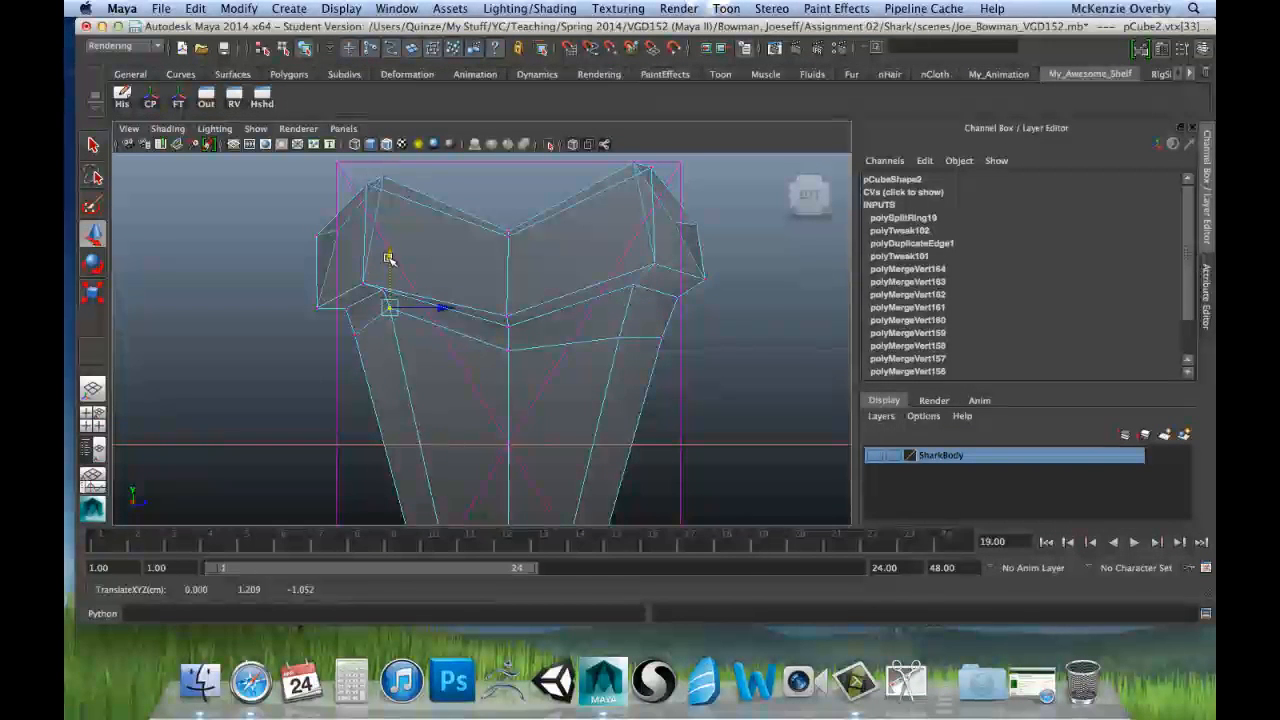
Step: Level the two inner vertices of the row below the root by scaling them flat along Y, and raise both to about Y 1.14
left_click(618, 337)
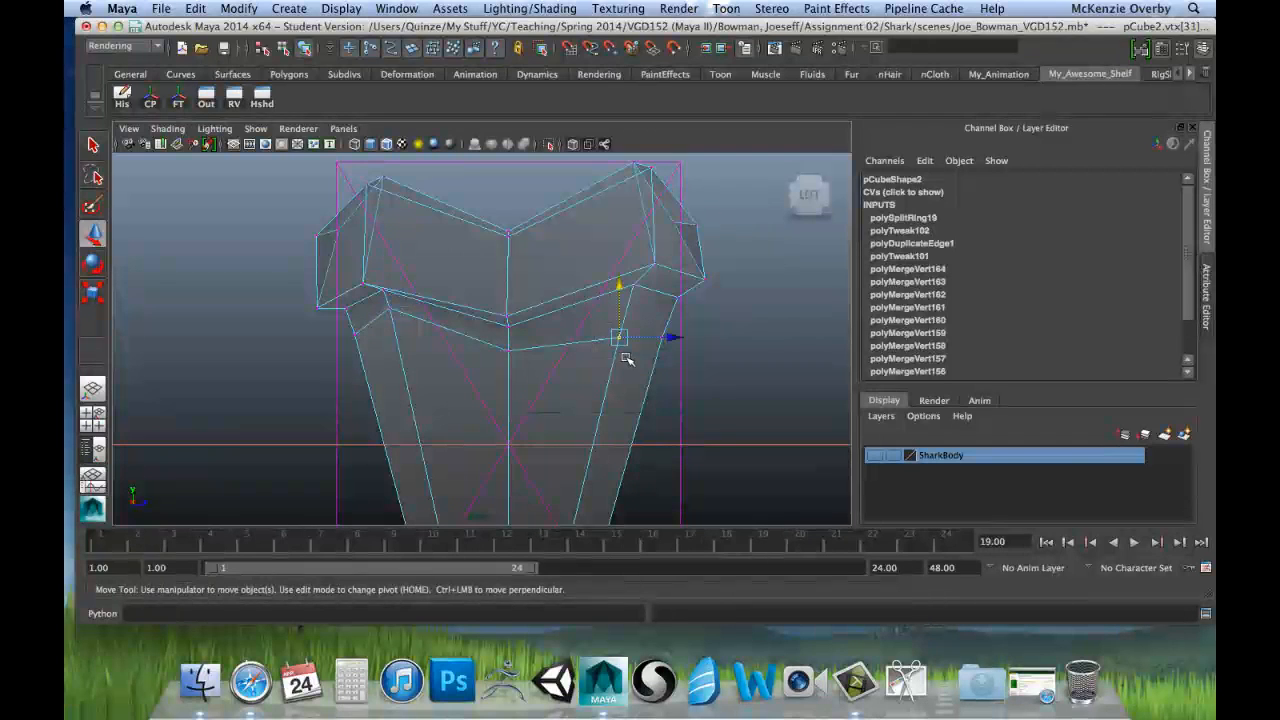
left_click(386, 306, "shift")
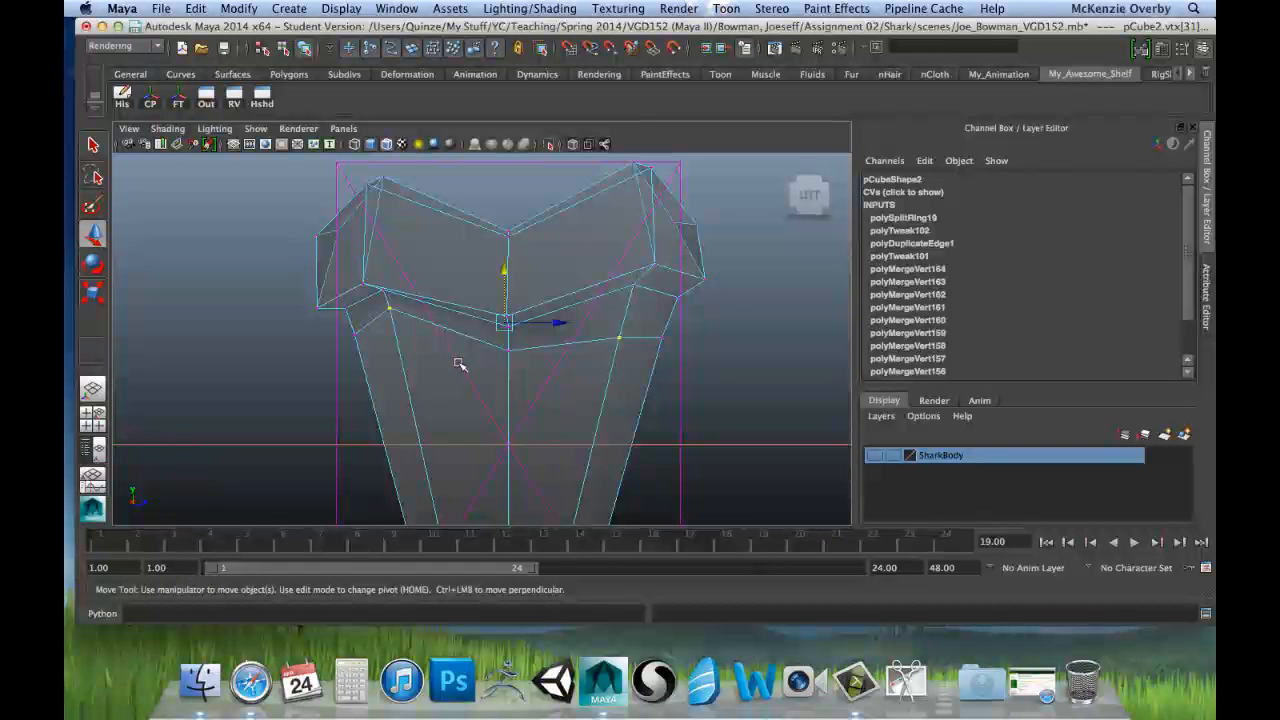
key("r")
left_click_drag(505, 394, 506, 321)
key("w")
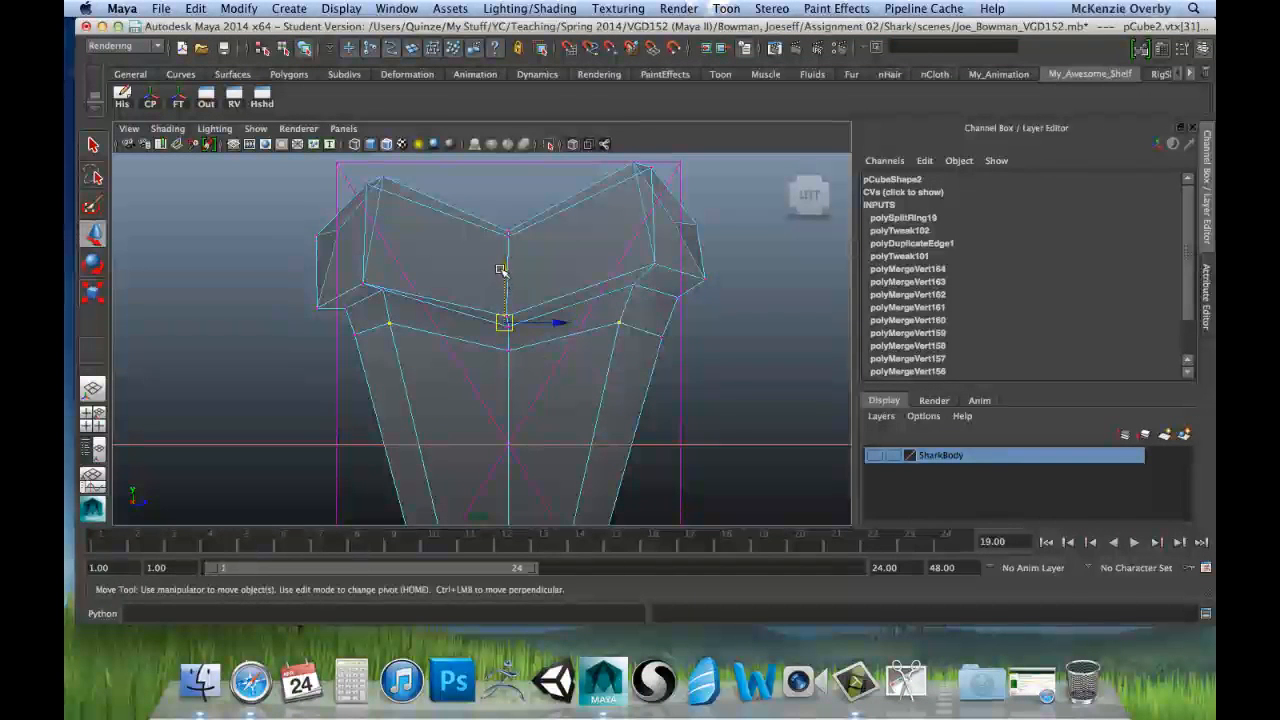
left_click_drag(501, 270, 503, 264)
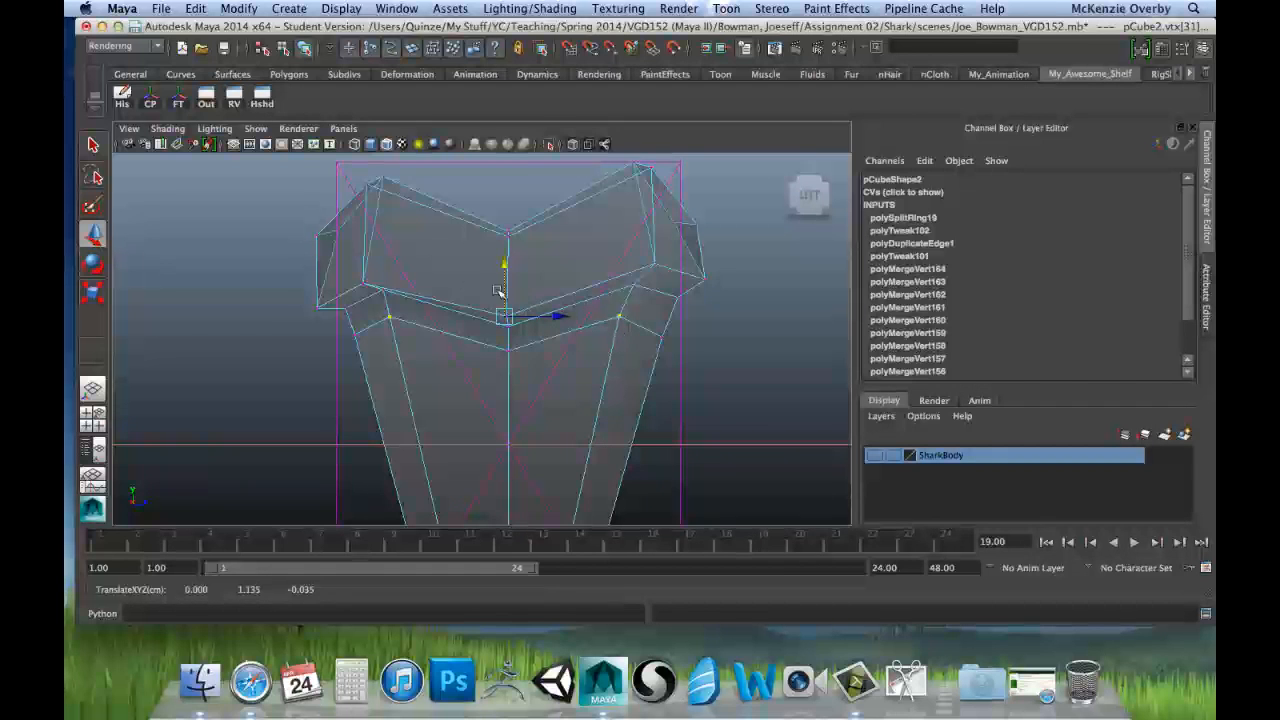
Step: Level the two outer vertices of the row below the root at about Y 0.96 by scaling them flat along Y
left_click(353, 338, "shift")
key("r")
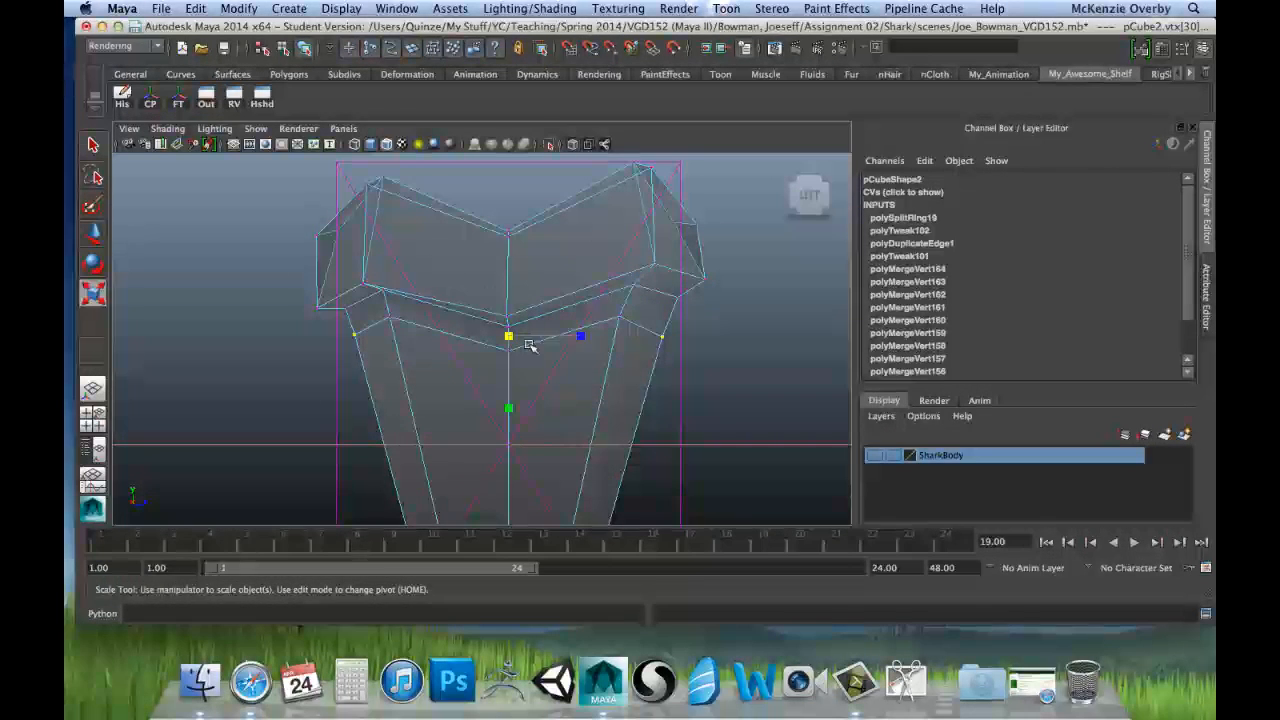
left_click_drag(508, 408, 511, 336)
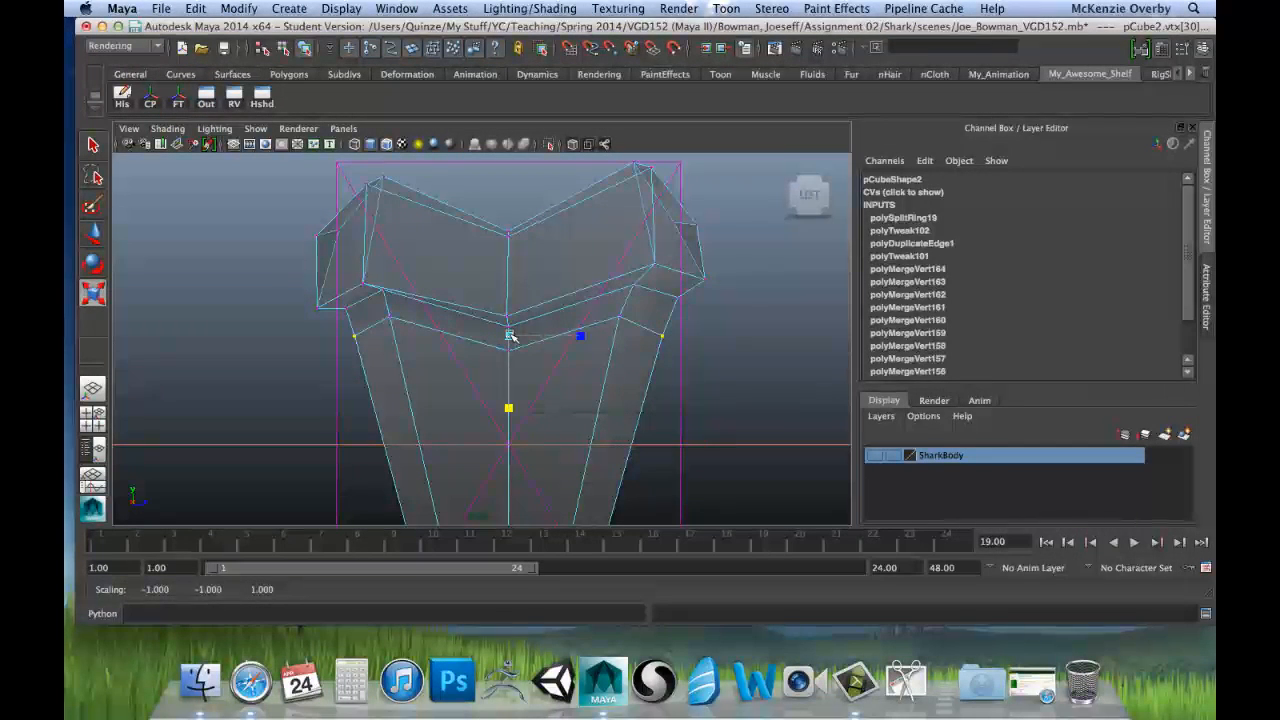
key("w")
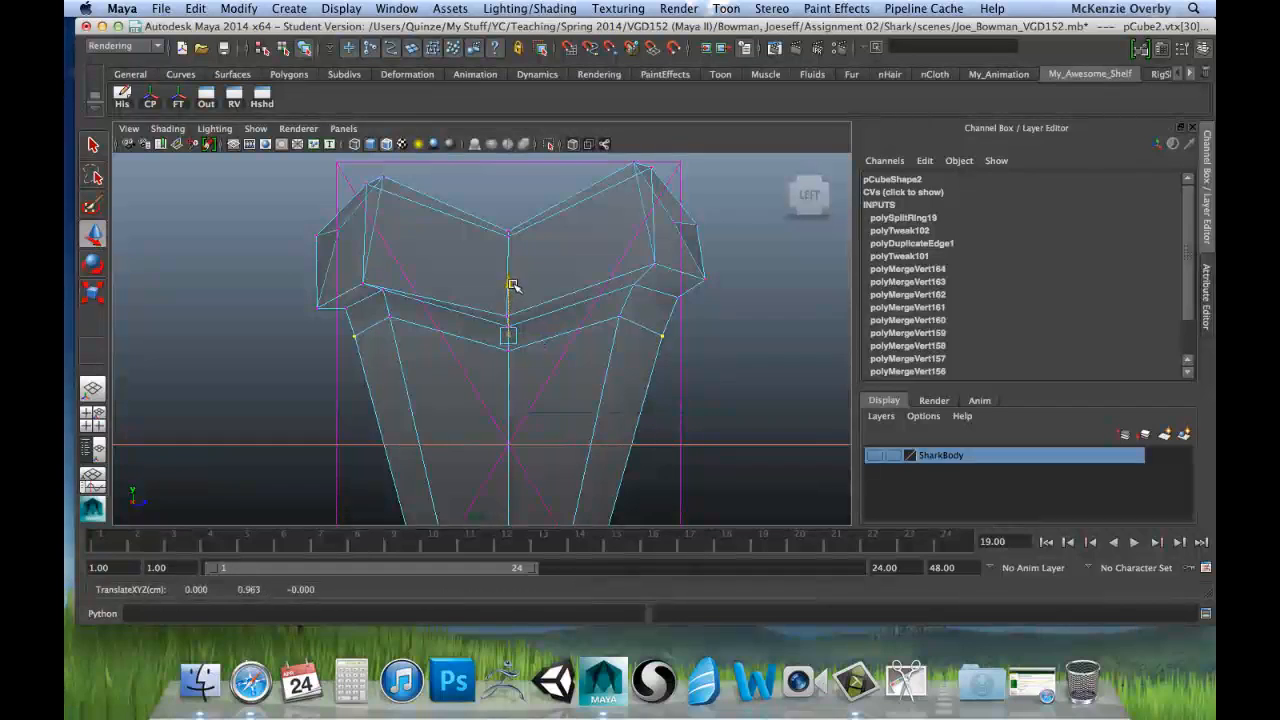
Step: Move that row's inner right vertex outward to about Z 1.05, and the root's lower-left inner corner vertex inward and slightly up
left_click(621, 319)
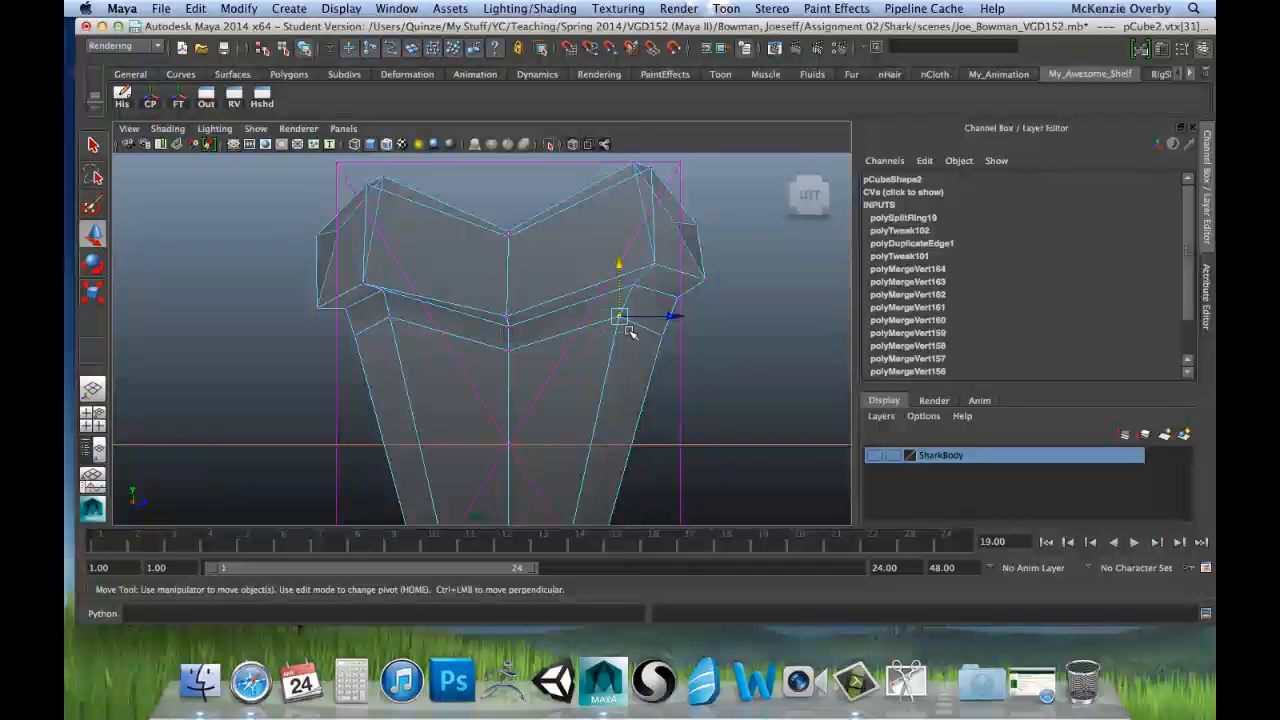
left_click_drag(674, 316, 683, 317)
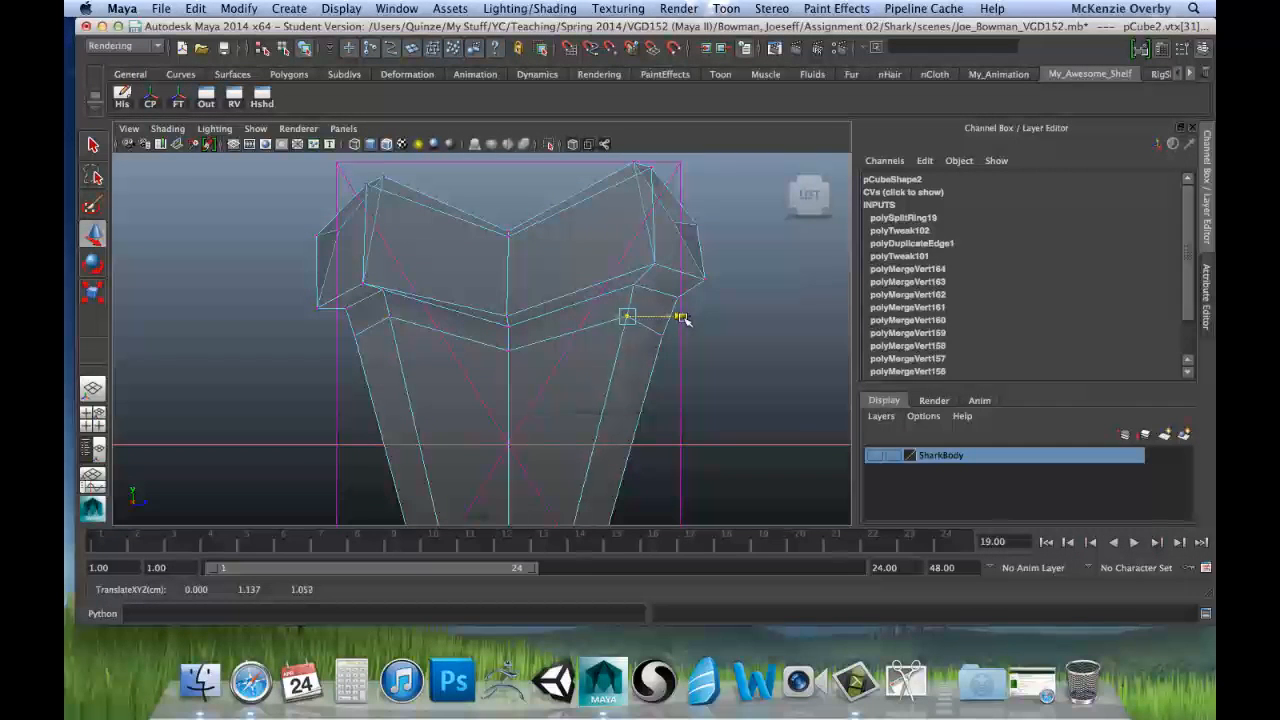
left_click(366, 287)
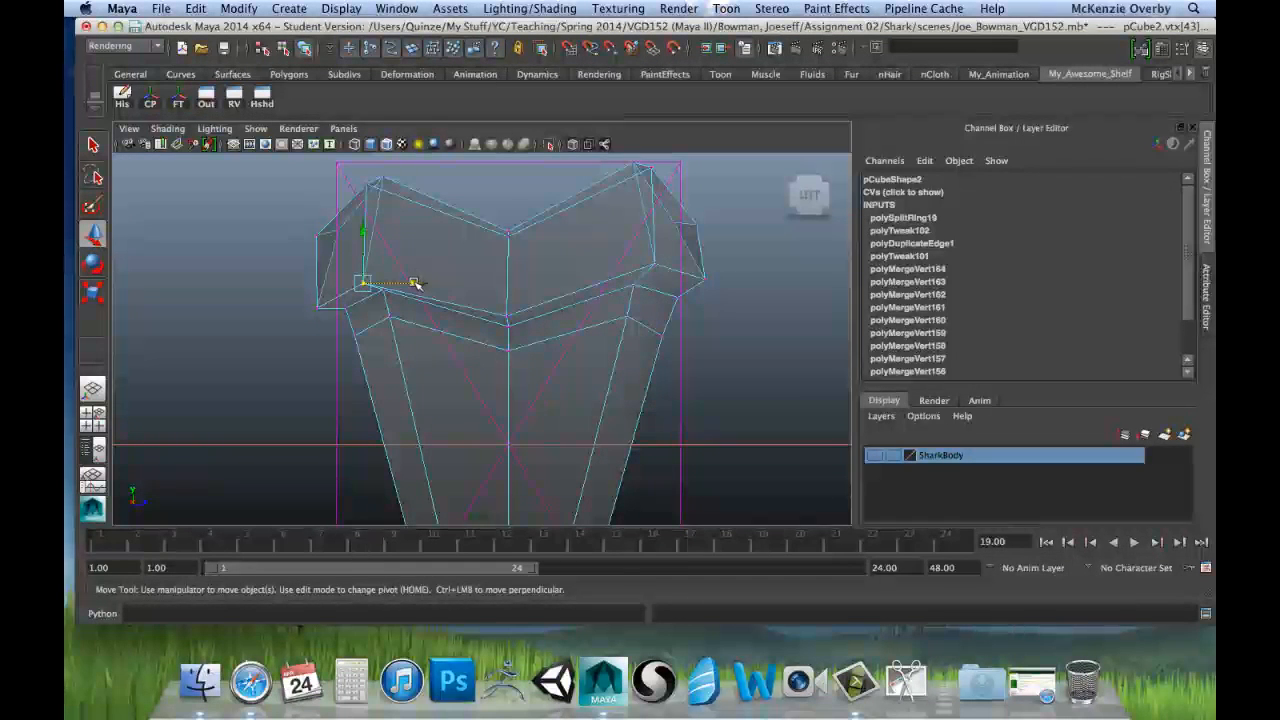
left_click_drag(415, 284, 430, 283)
left_click_drag(377, 230, 376, 218)
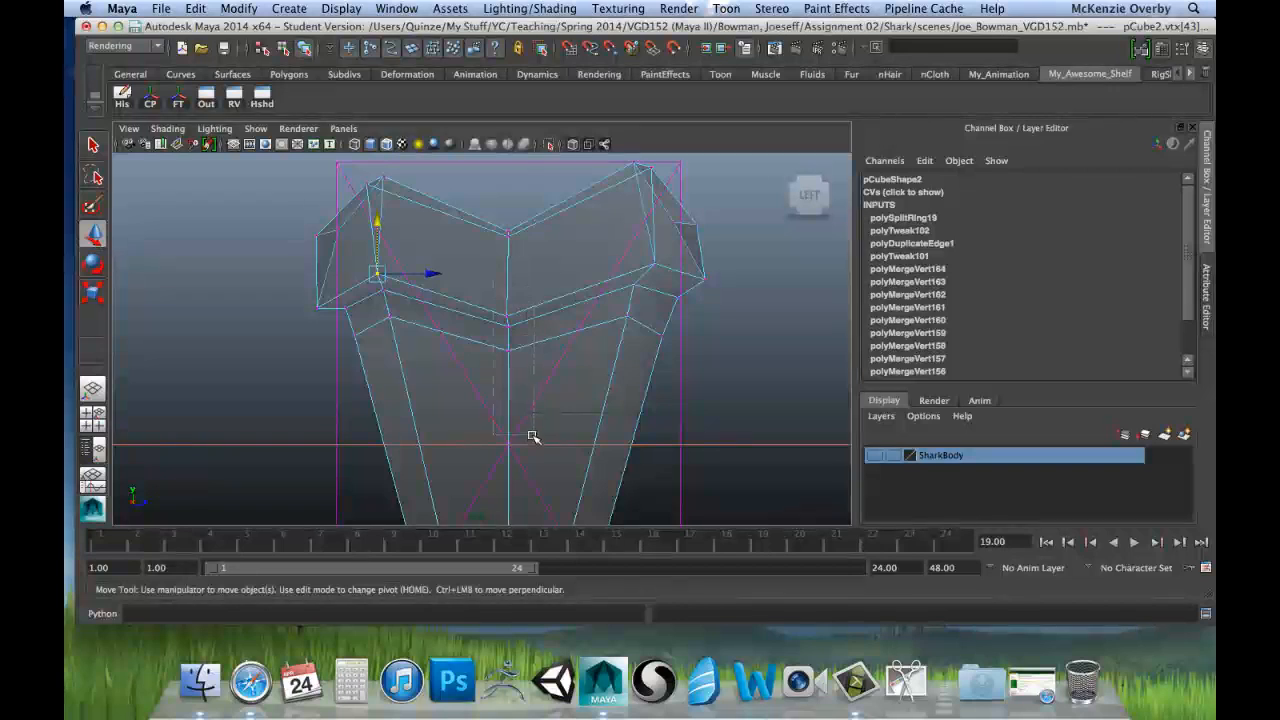
Step: Align the tooth's whole centre column of vertices, from the root notch to the tip, by scaling it flat along Z
left_click_drag(519, 322, 517, 320)
left_click_drag(559, 272, 562, 273)
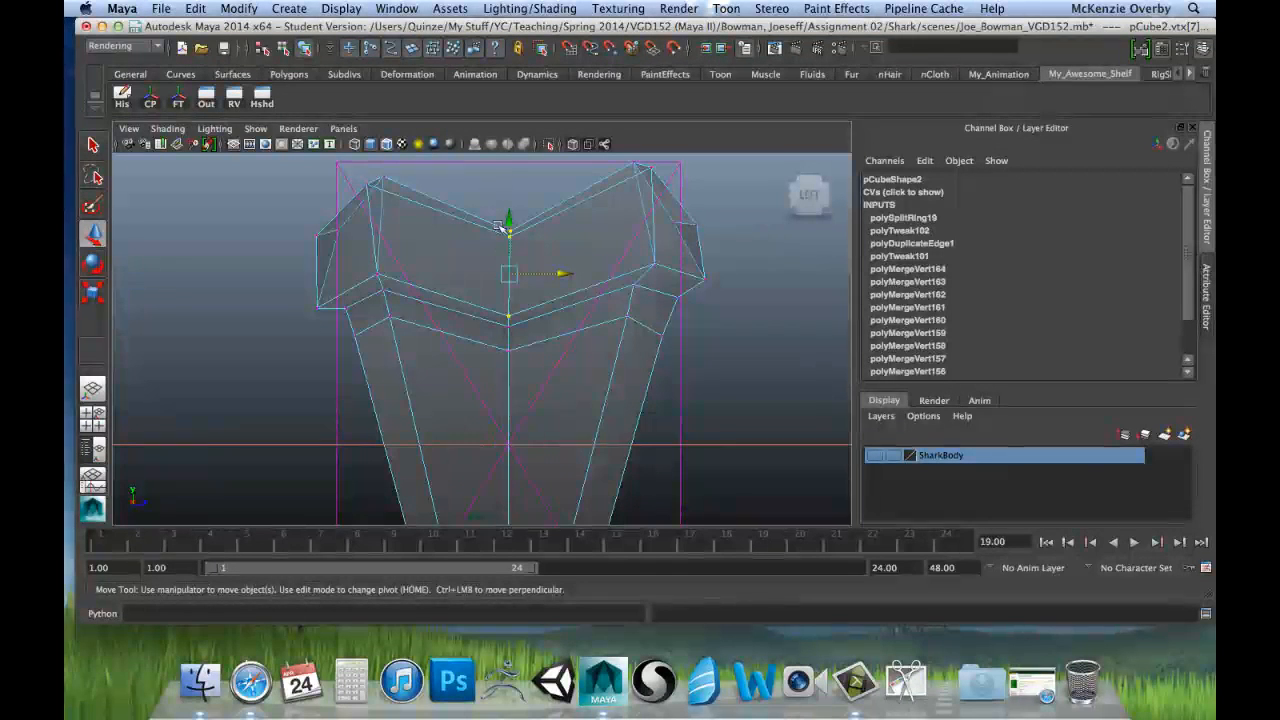
scroll(482, 212, "down", 8)
scroll(492, 300, "up", 1)
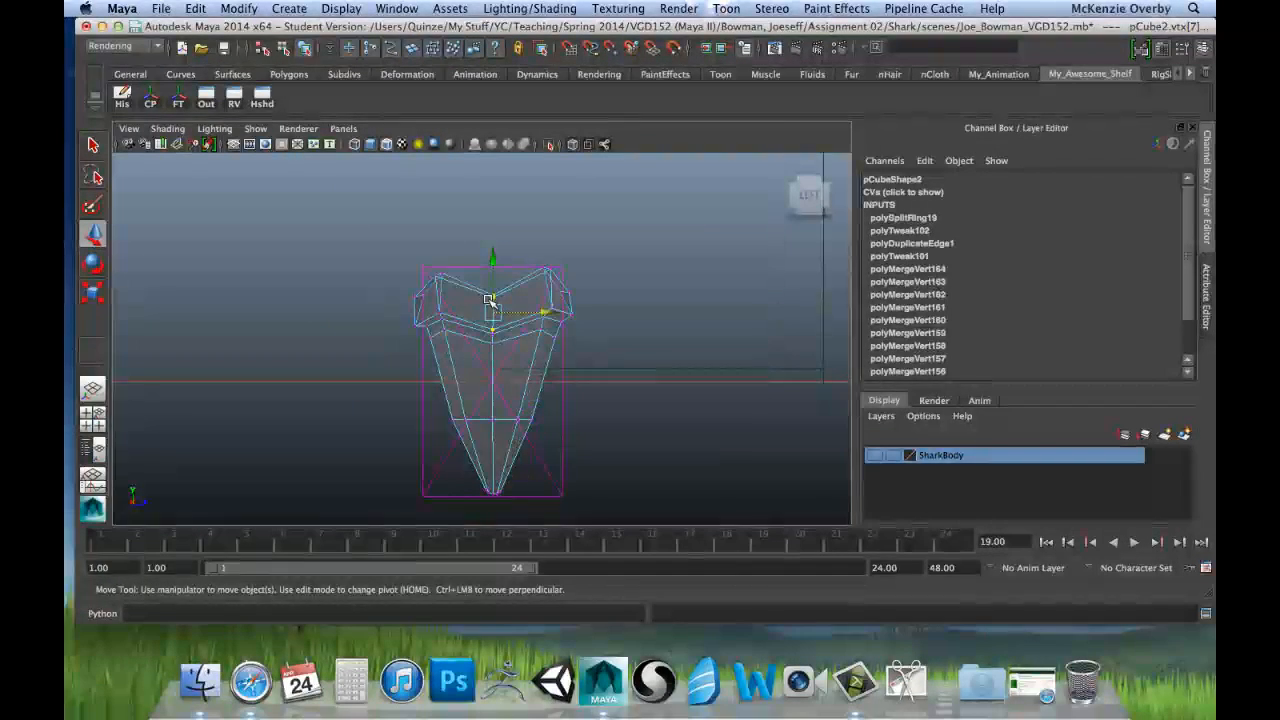
middle_click_drag(503, 375, 505, 330, "alt")
right_click_drag(457, 349, 569, 357, "alt")
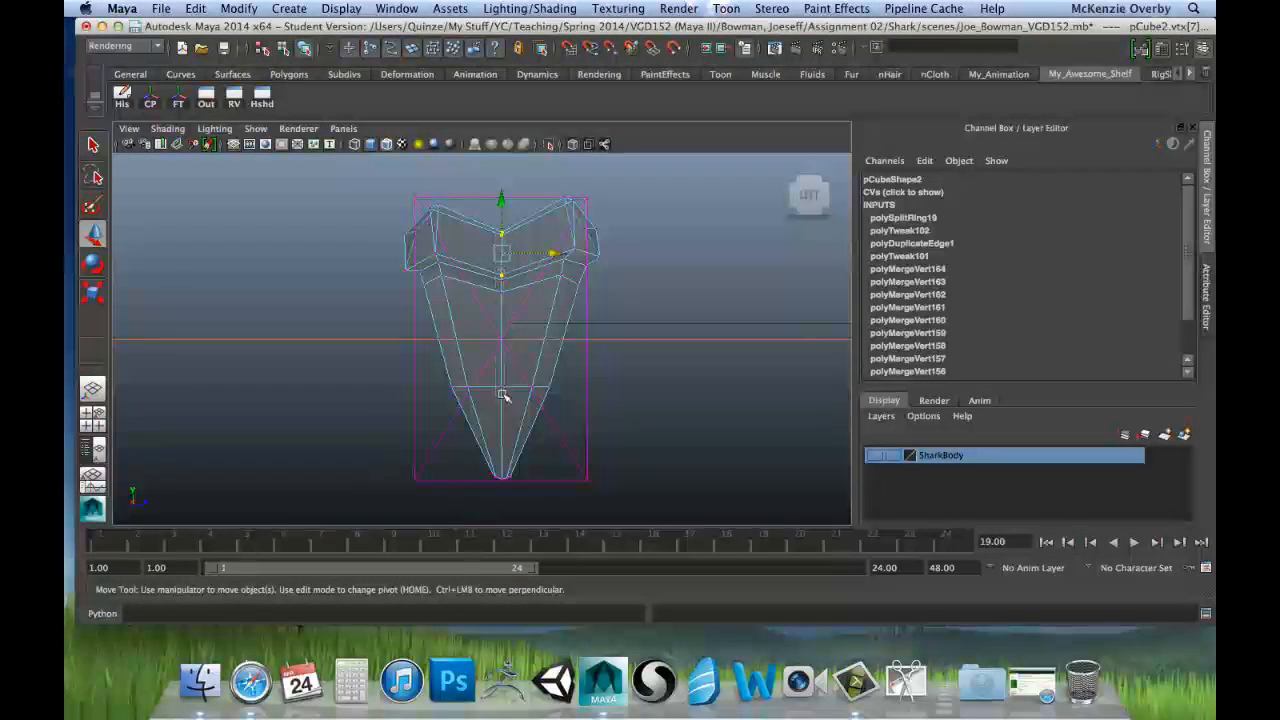
left_click_drag(504, 480, 504, 480, "shift")
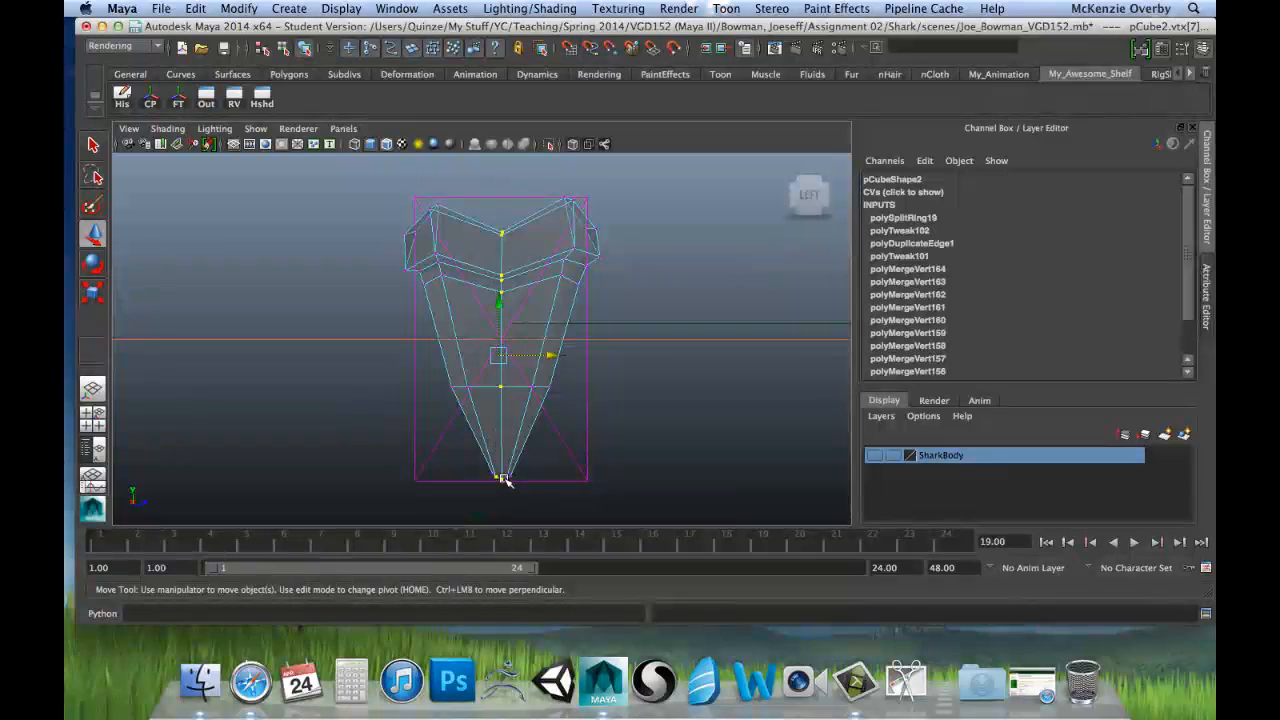
scroll(483, 426, "up", 5)
middle_click_drag(500, 440, 531, 319, "alt")
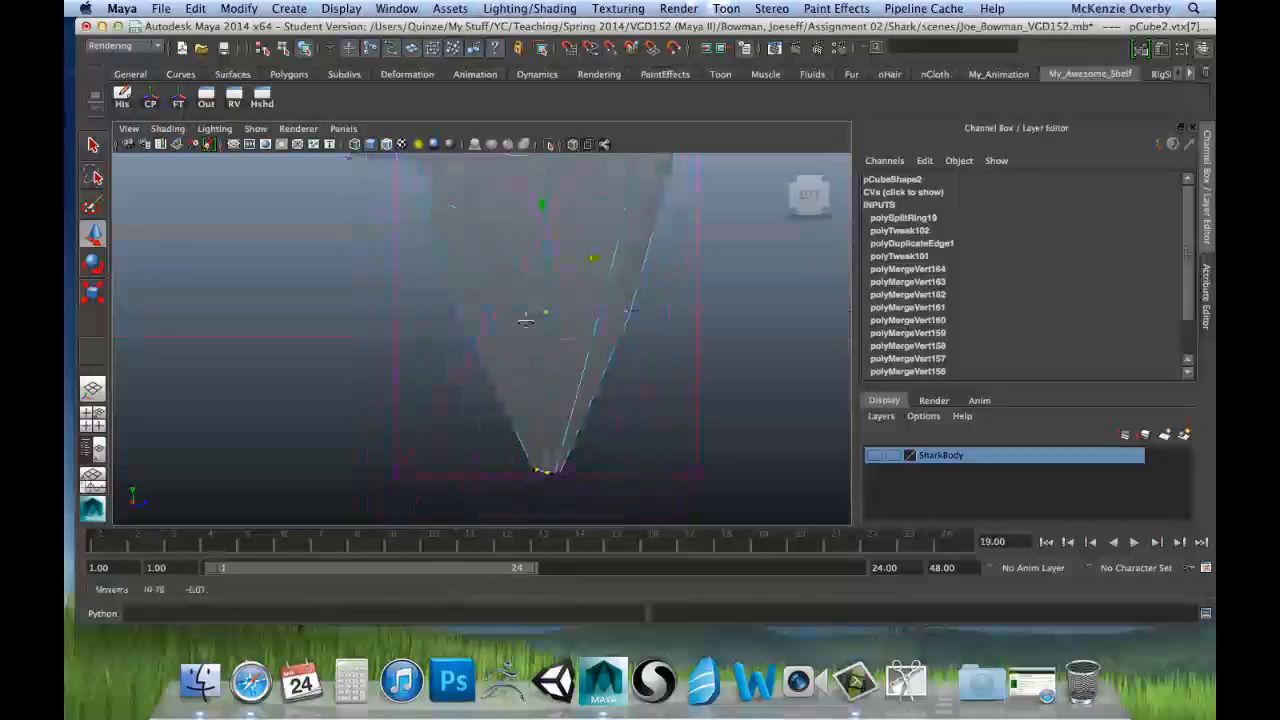
left_click(535, 456, "shift")
scroll(550, 320, "down", 5)
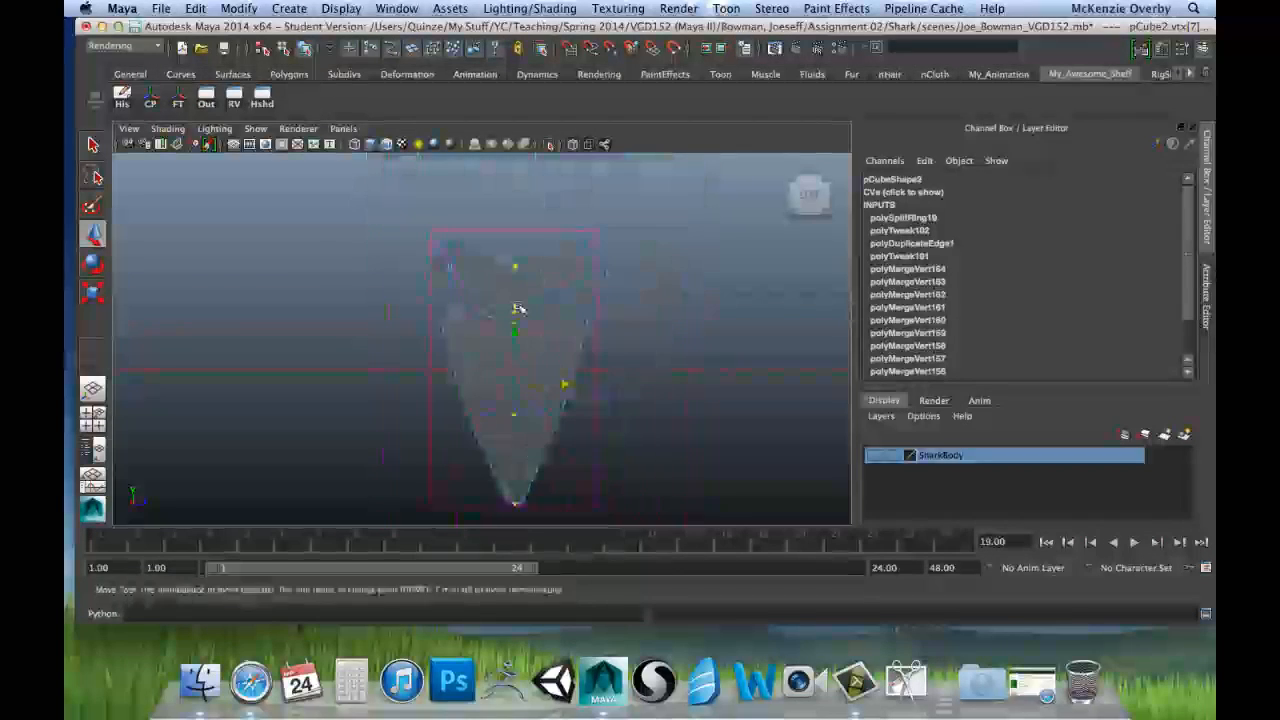
key("r")
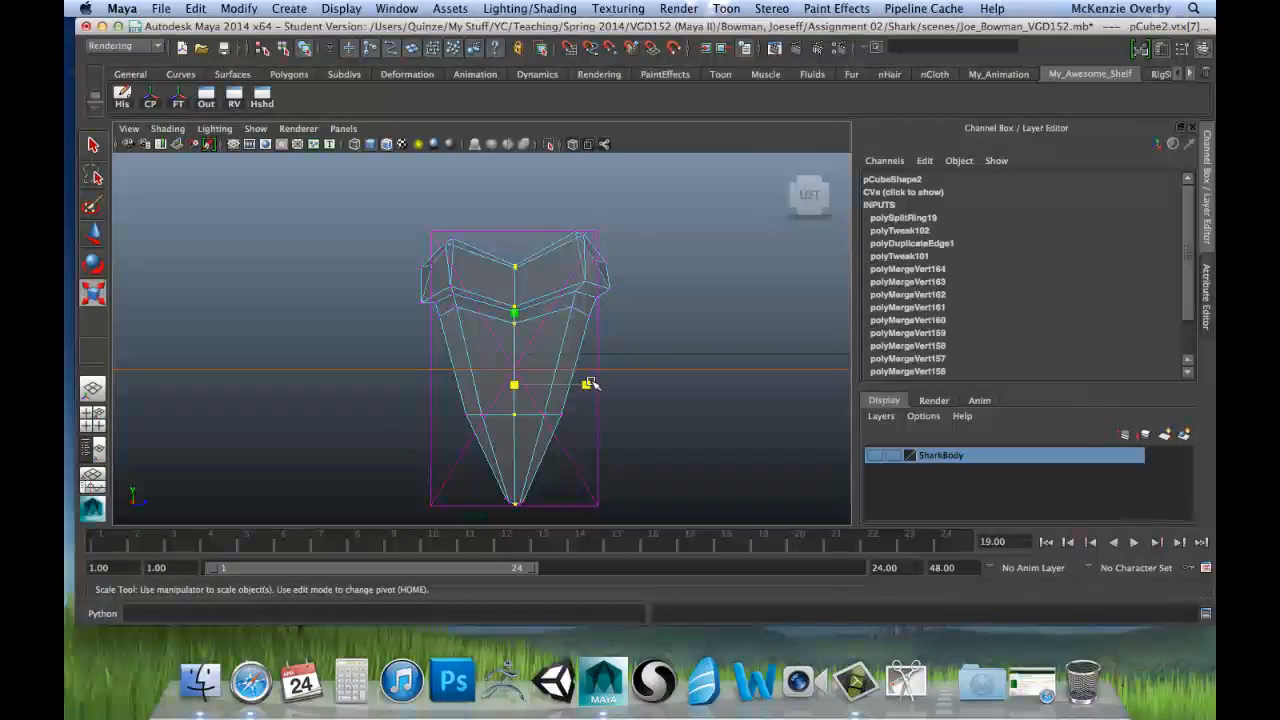
left_click_drag(576, 385, 514, 384)
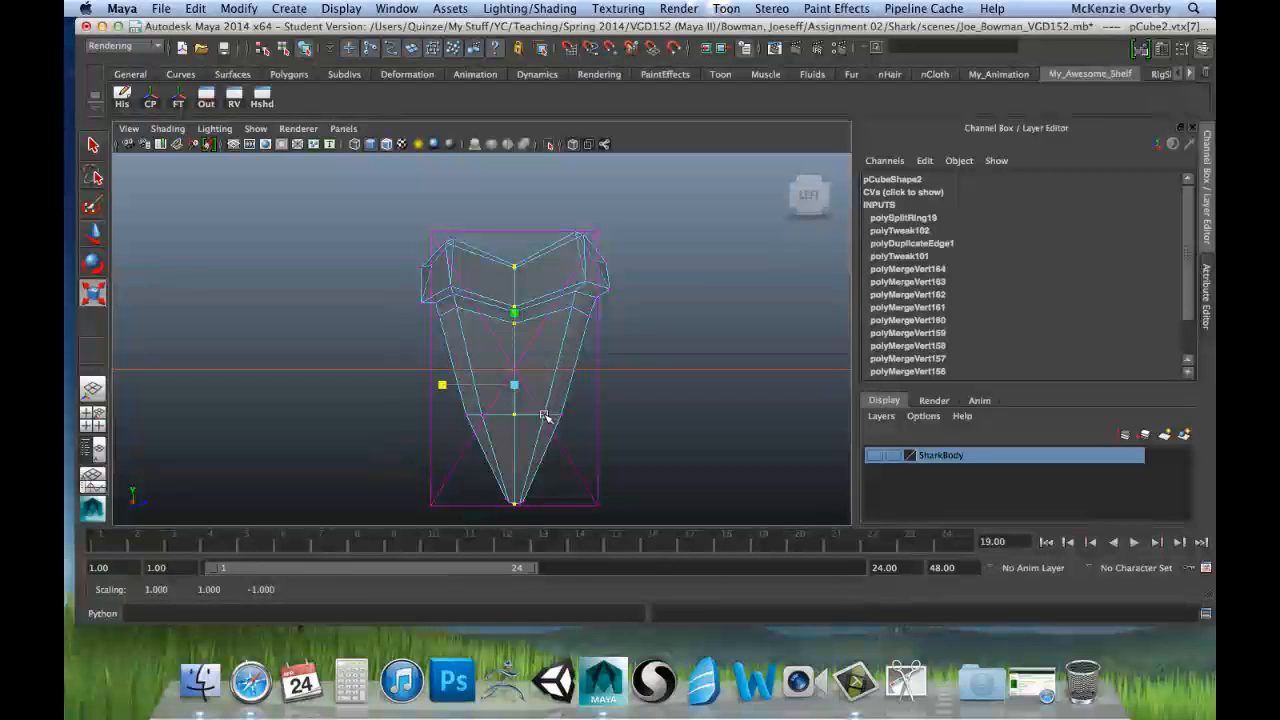
Step: Level the outer and the inner pair of vertices beside the tooth's tip by scaling each pair flat along Y
scroll(526, 414, "up", 5)
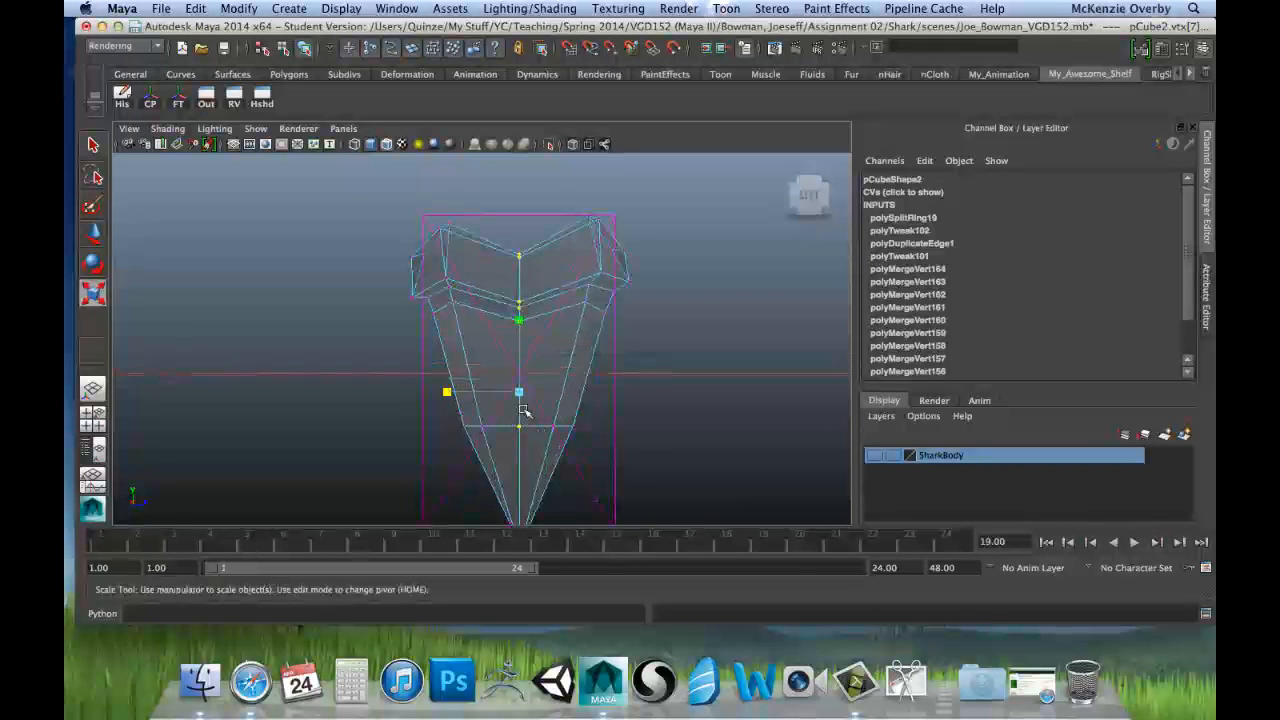
middle_click_drag(548, 326, 539, 204, "alt")
middle_click_drag(537, 365, 520, 263, "alt")
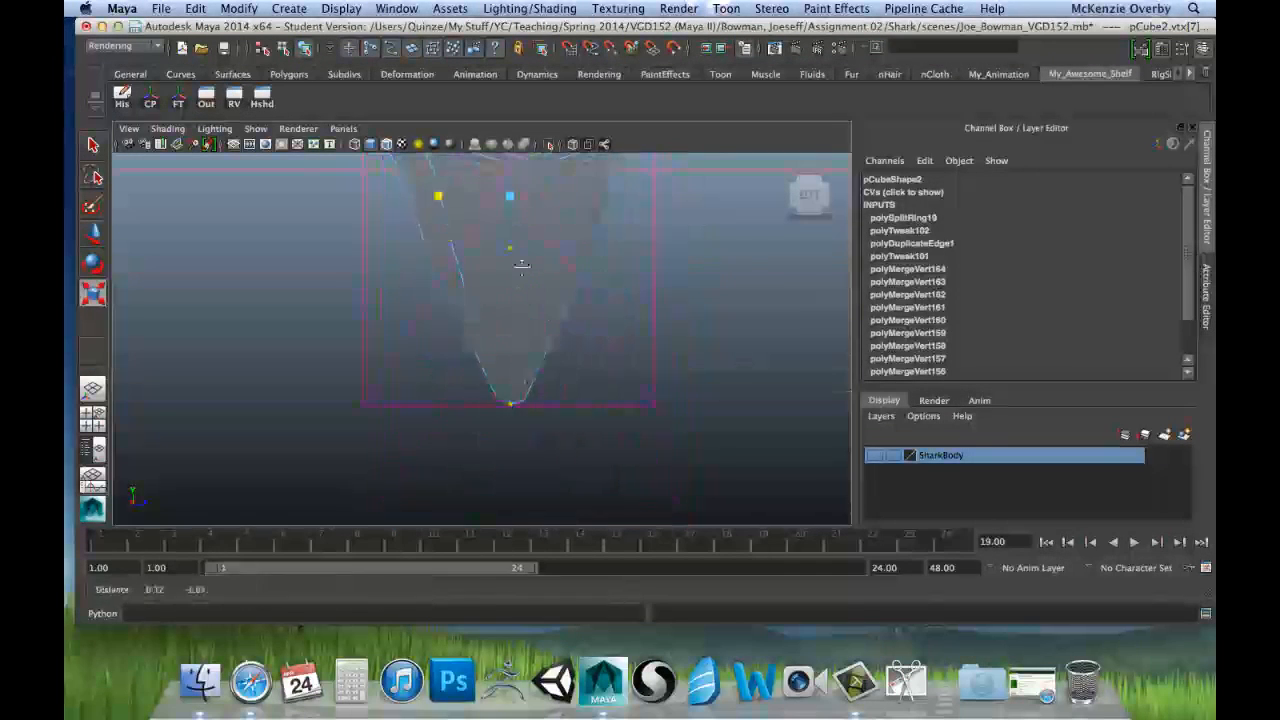
right_click_drag(520, 263, 557, 405, "alt")
middle_click_drag(557, 405, 539, 335, "alt")
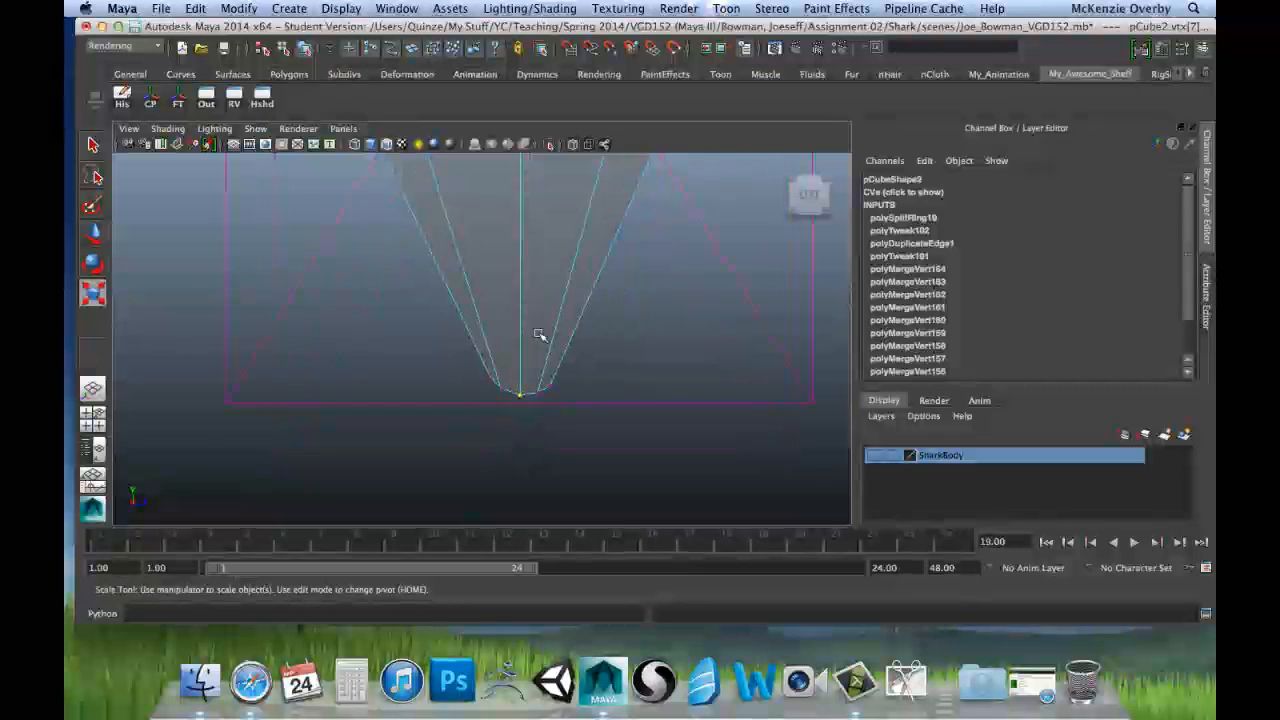
left_click(495, 374)
scroll(532, 334, "up", 3)
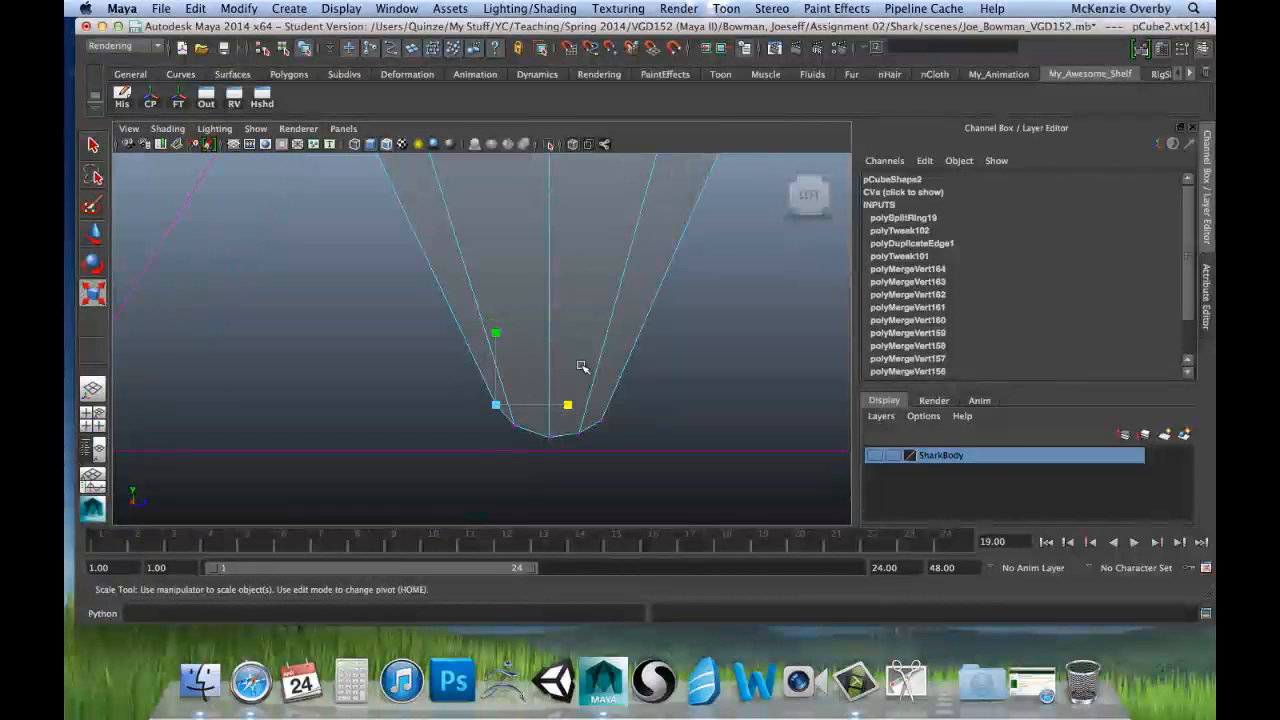
scroll(583, 373, "up", 1)
middle_click_drag(600, 361, 604, 290, "alt")
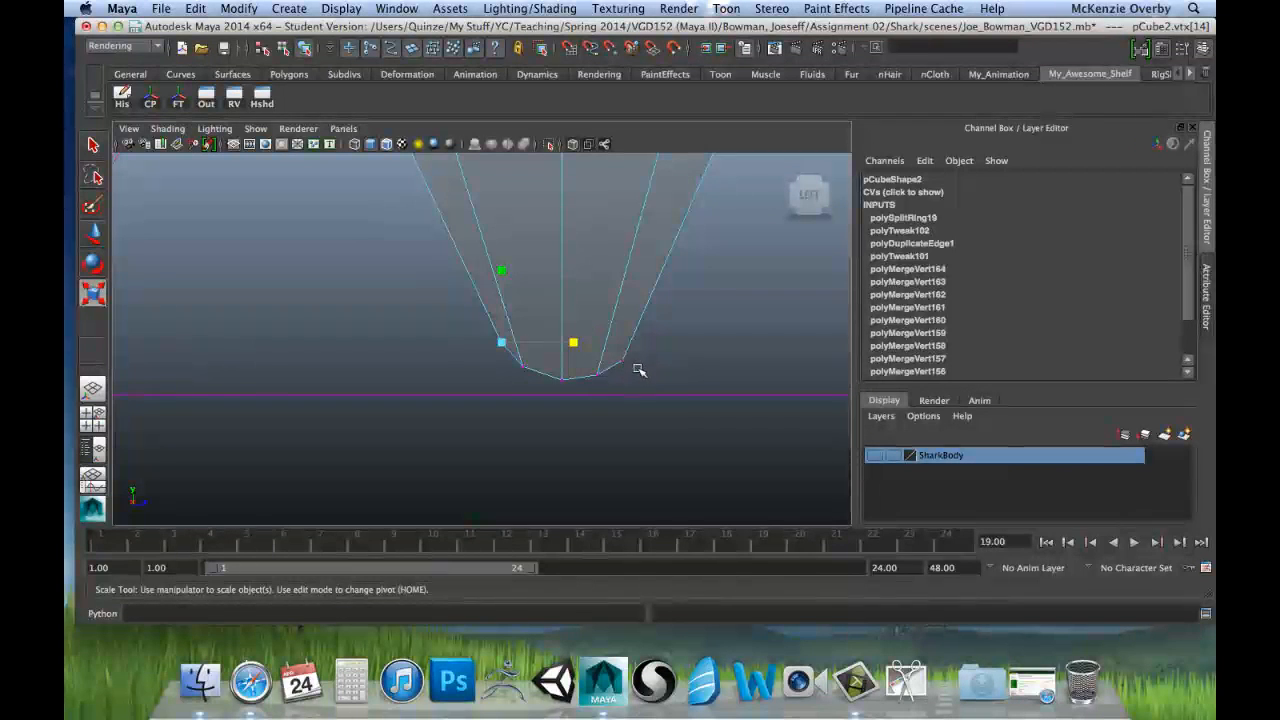
left_click_drag(611, 343, 563, 350, "shift")
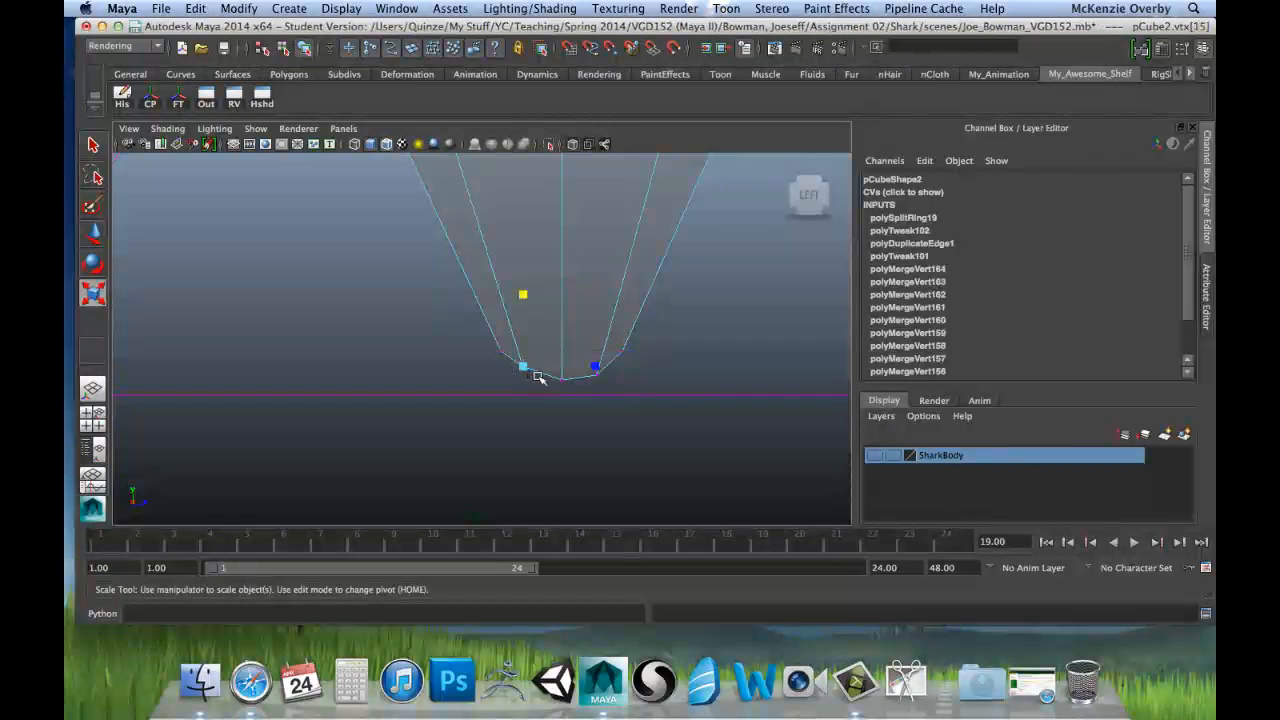
left_click(597, 370, "shift")
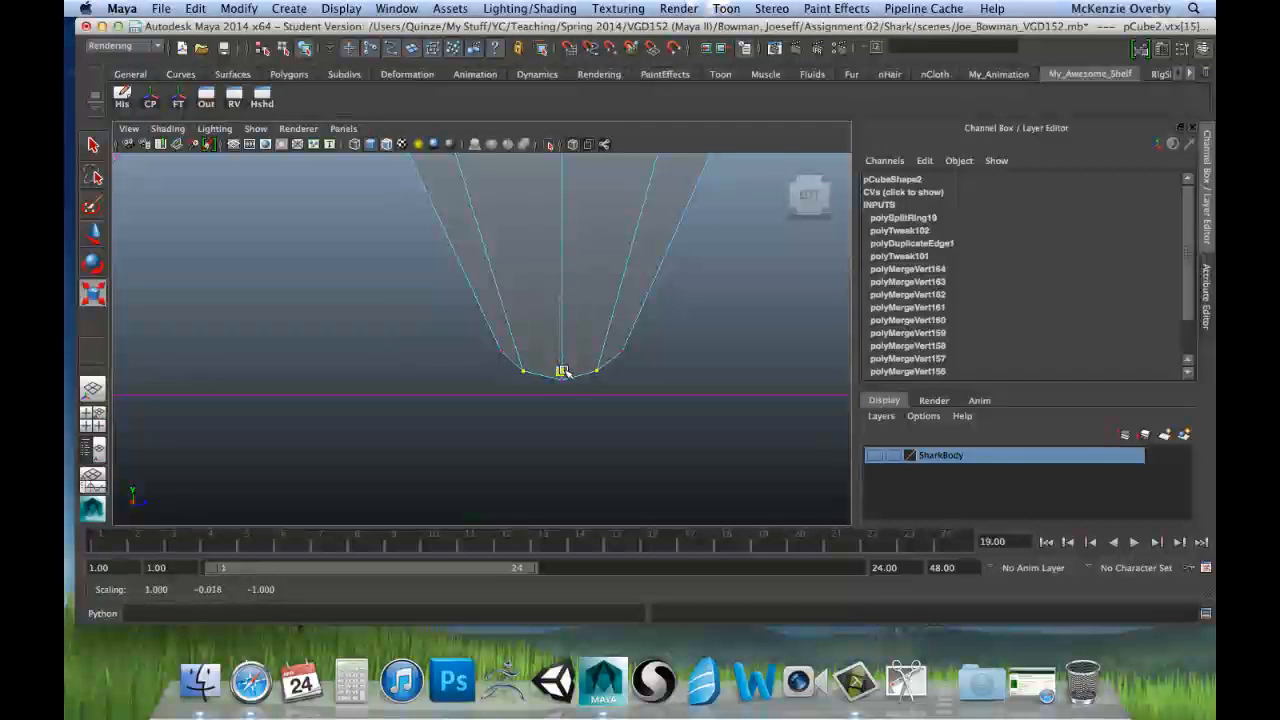
left_click_drag(562, 370, 562, 371)
Step: Move the root's lower-right inner corner vertex inward and down to about Y 1.53, Z 1.16
scroll(577, 306, "down", 10)
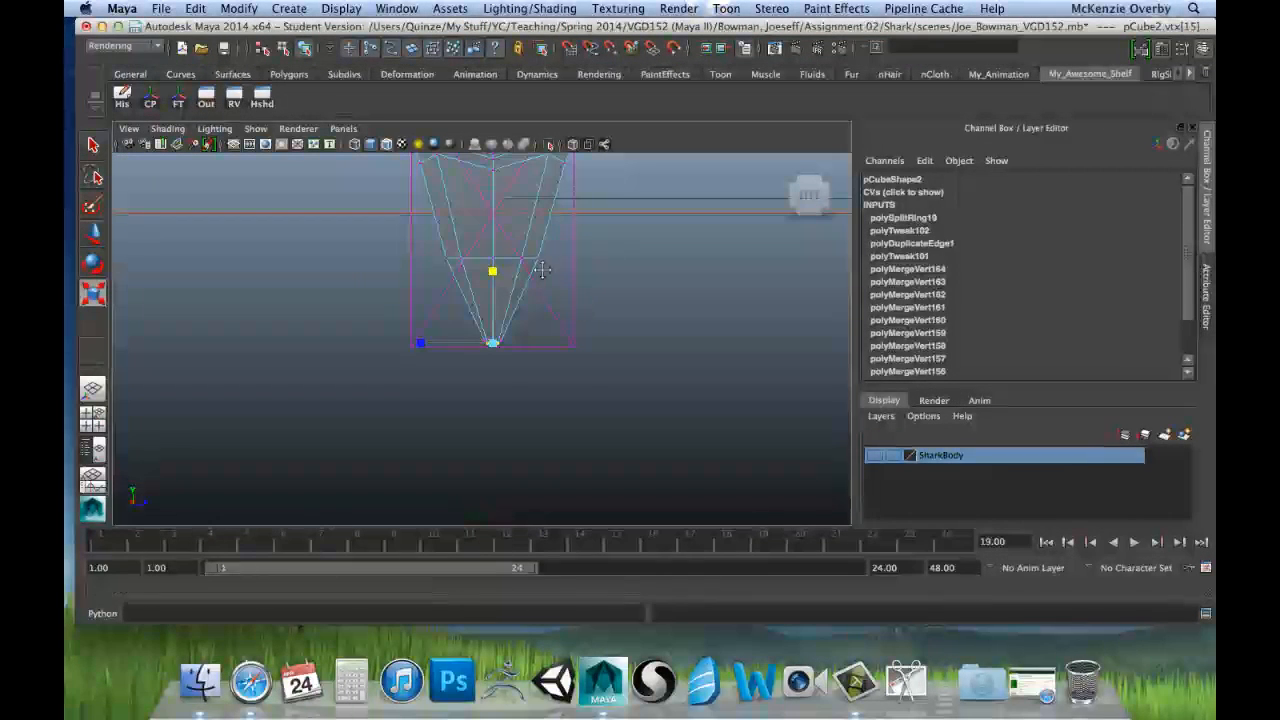
scroll(541, 270, "up", 5)
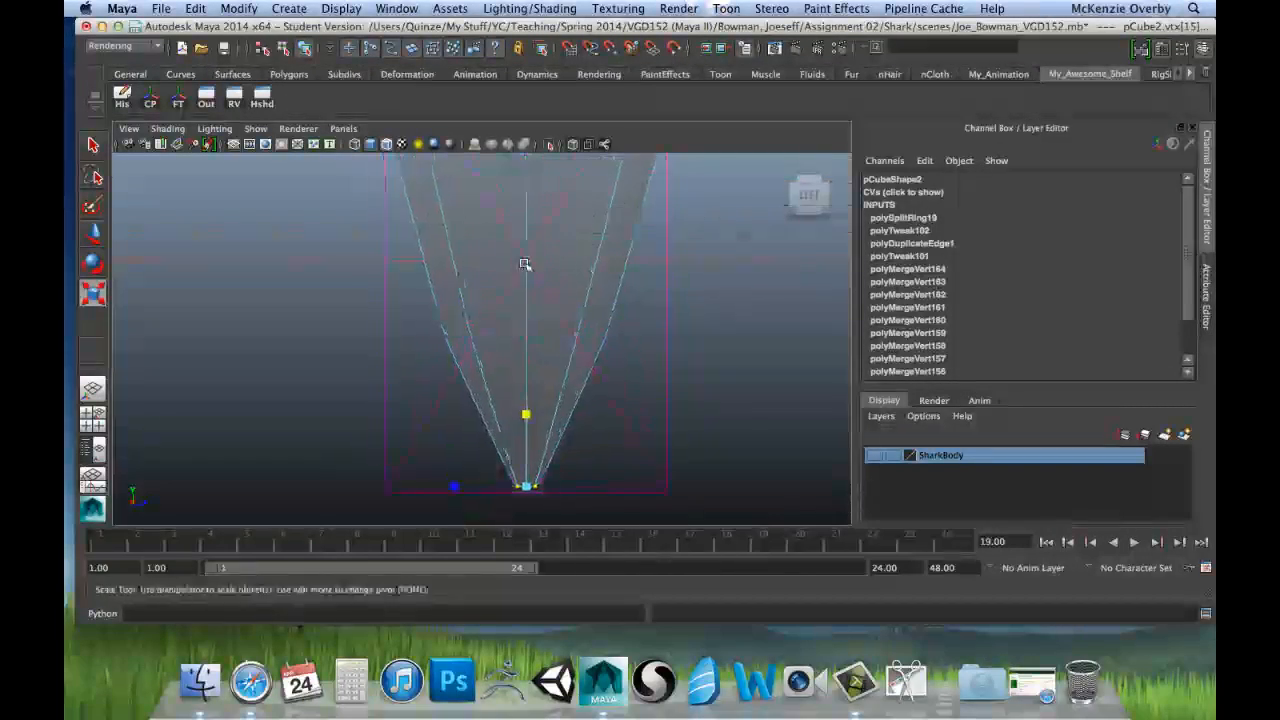
scroll(524, 268, "up", 3)
middle_click_drag(580, 274, 595, 324, "alt")
scroll(538, 264, "down", 3)
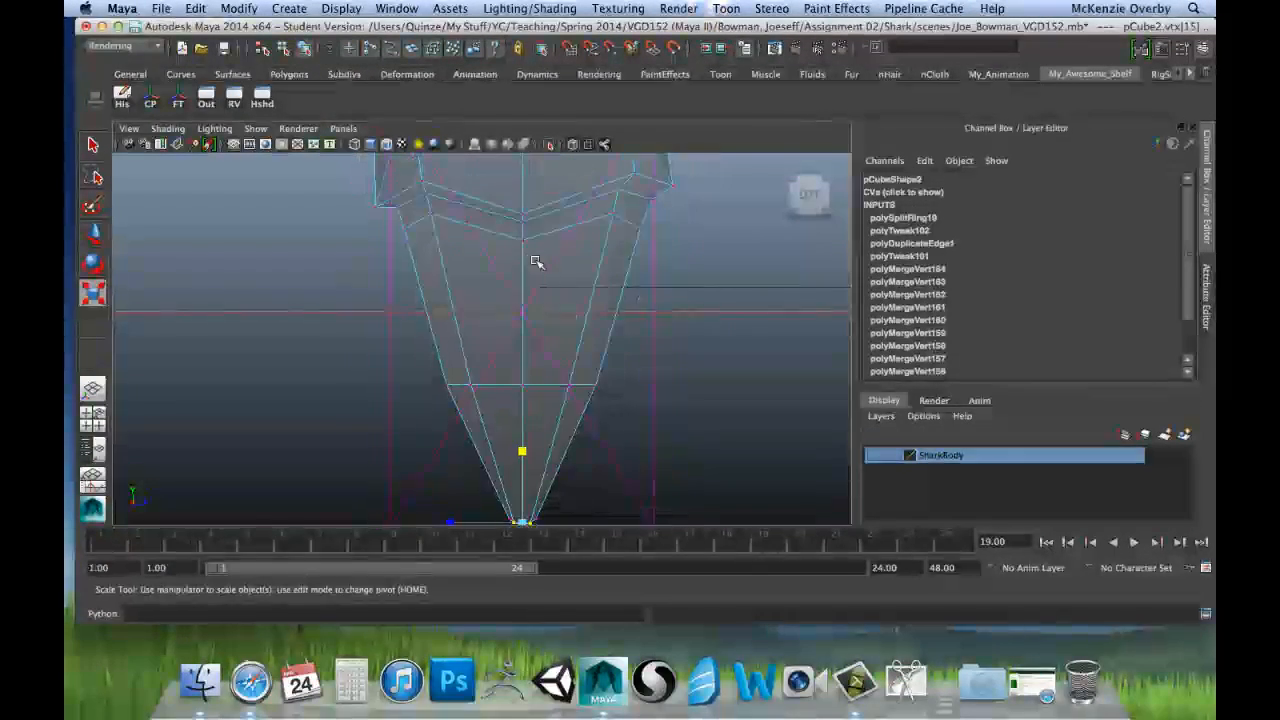
middle_click_drag(536, 263, 530, 315, "alt")
middle_click_drag(480, 248, 474, 275, "alt")
scroll(474, 275, "up", 3)
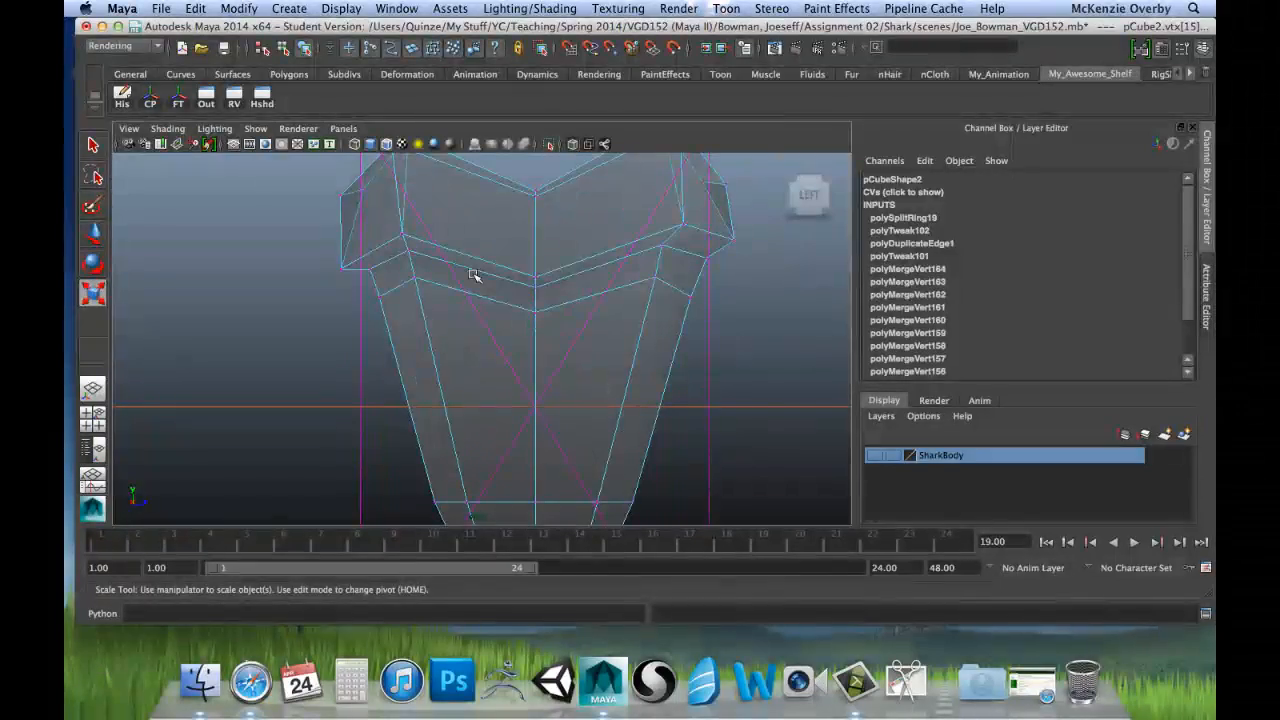
middle_click_drag(443, 231, 451, 263, "alt")
scroll(449, 263, "up", 3)
middle_click_drag(434, 215, 403, 253, "alt")
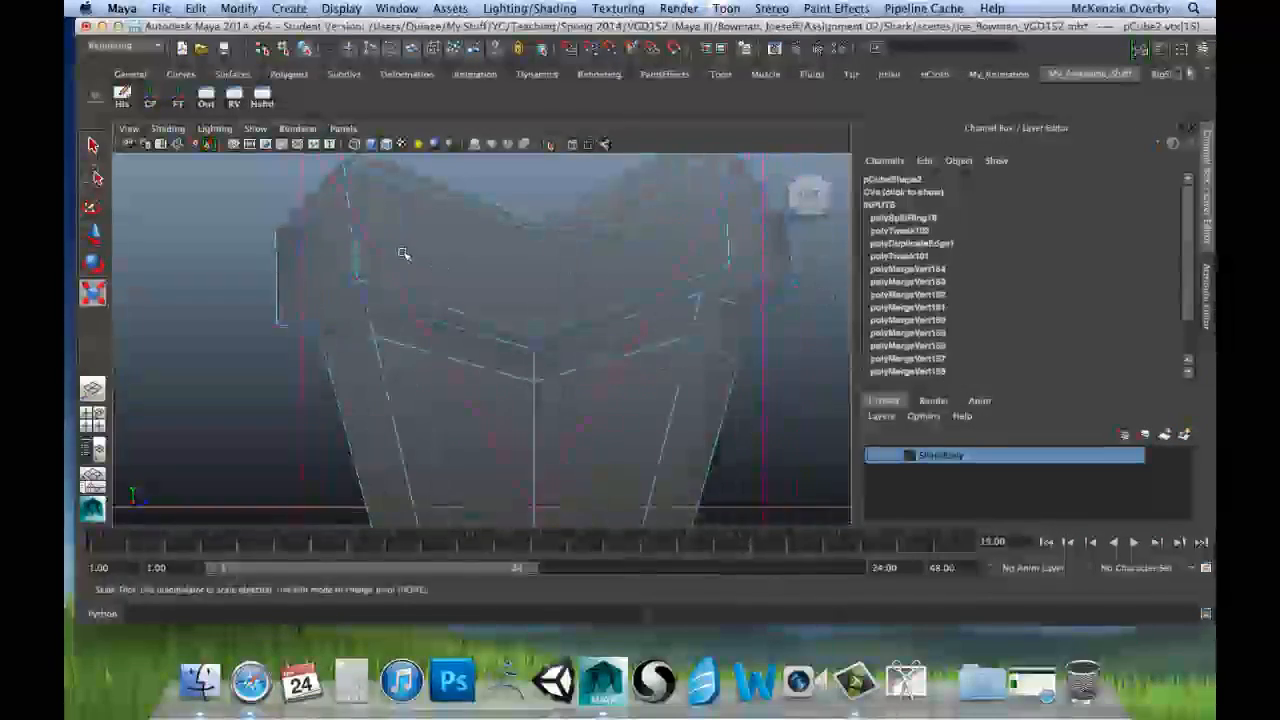
left_click(731, 277)
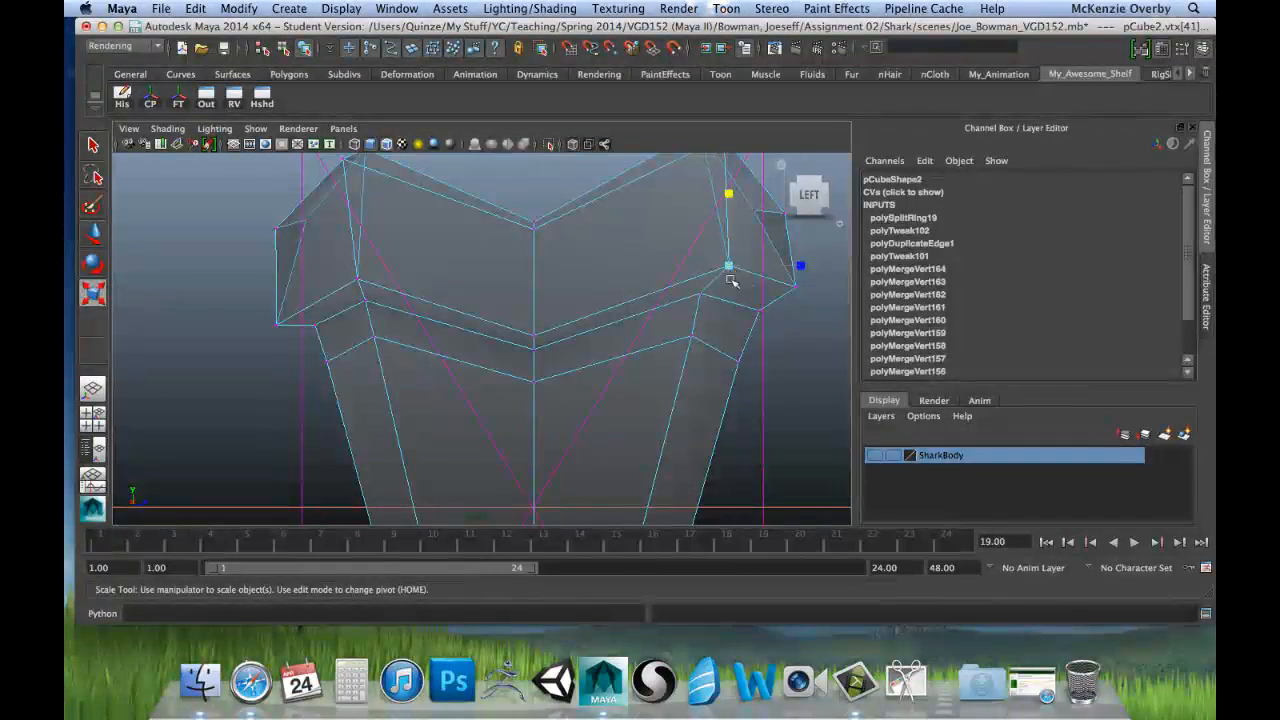
key("w")
left_click_drag(729, 266, 708, 276)
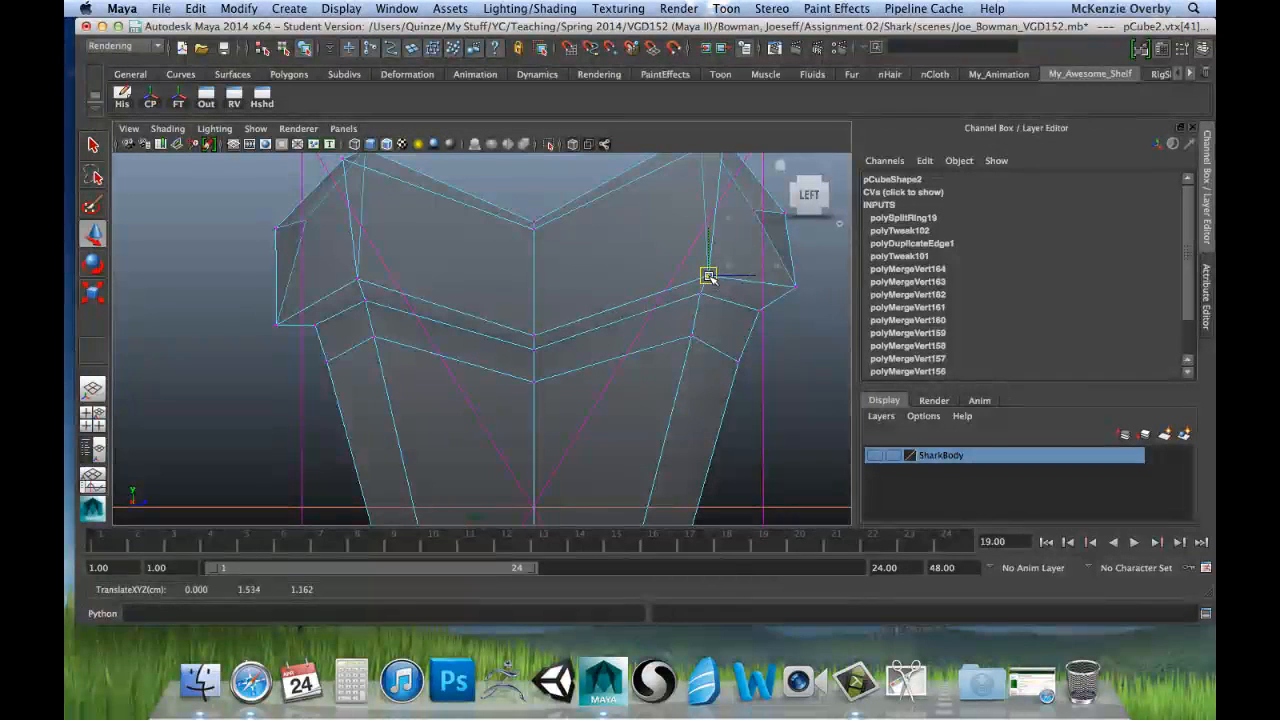
Step: Level the inner pair of vertices just below the root's lower inner corners by scaling them flat along Y
left_click(364, 300)
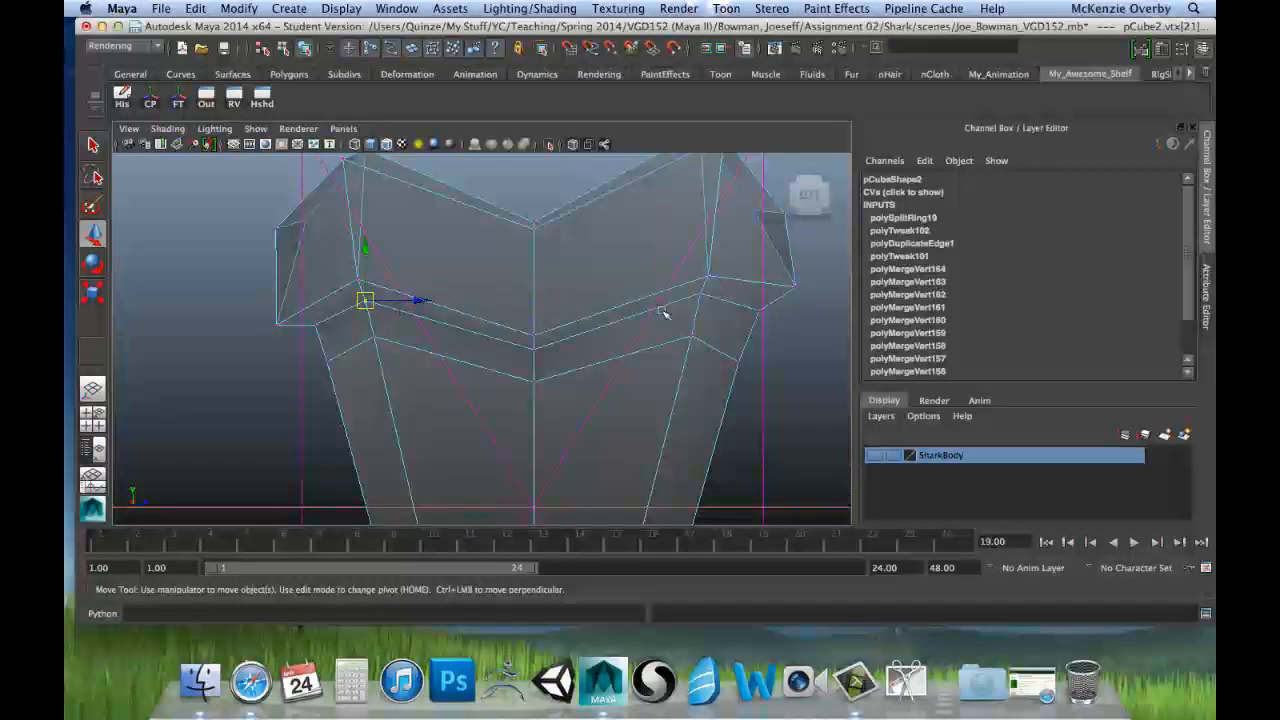
left_click(696, 293, "shift")
key("r")
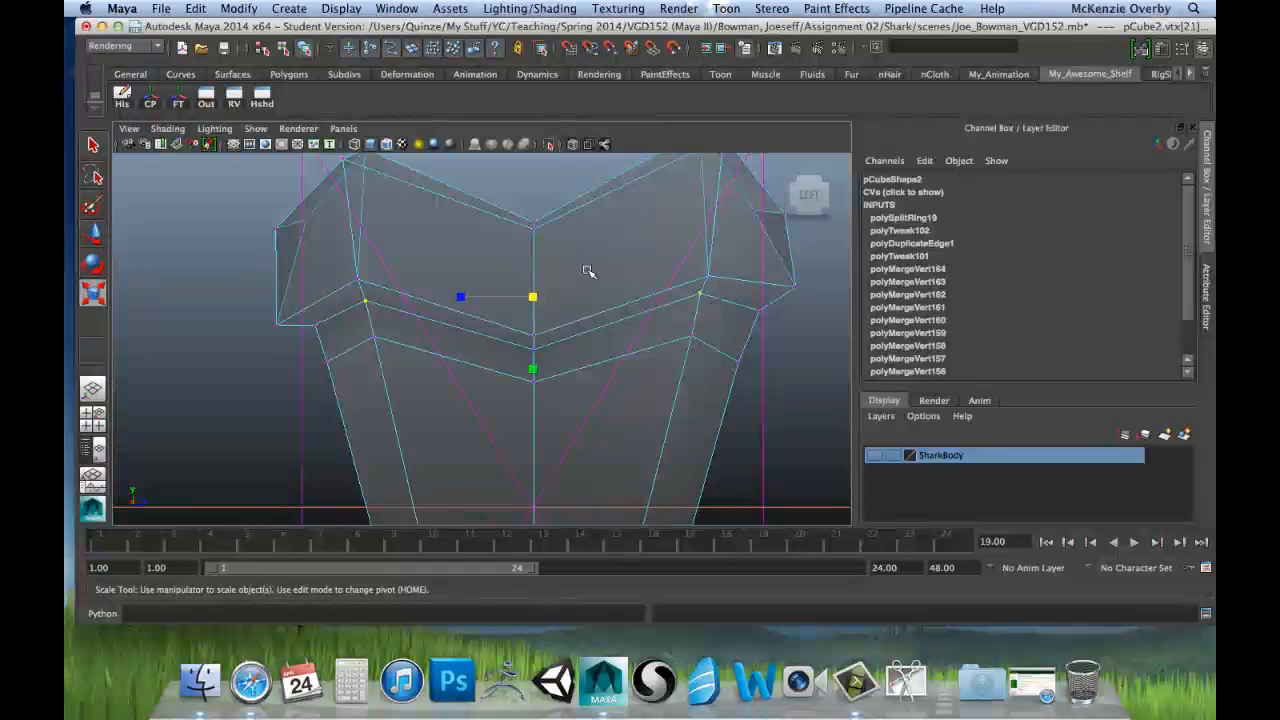
left_click_drag(534, 370, 533, 371)
left_click_drag(531, 314, 534, 292)
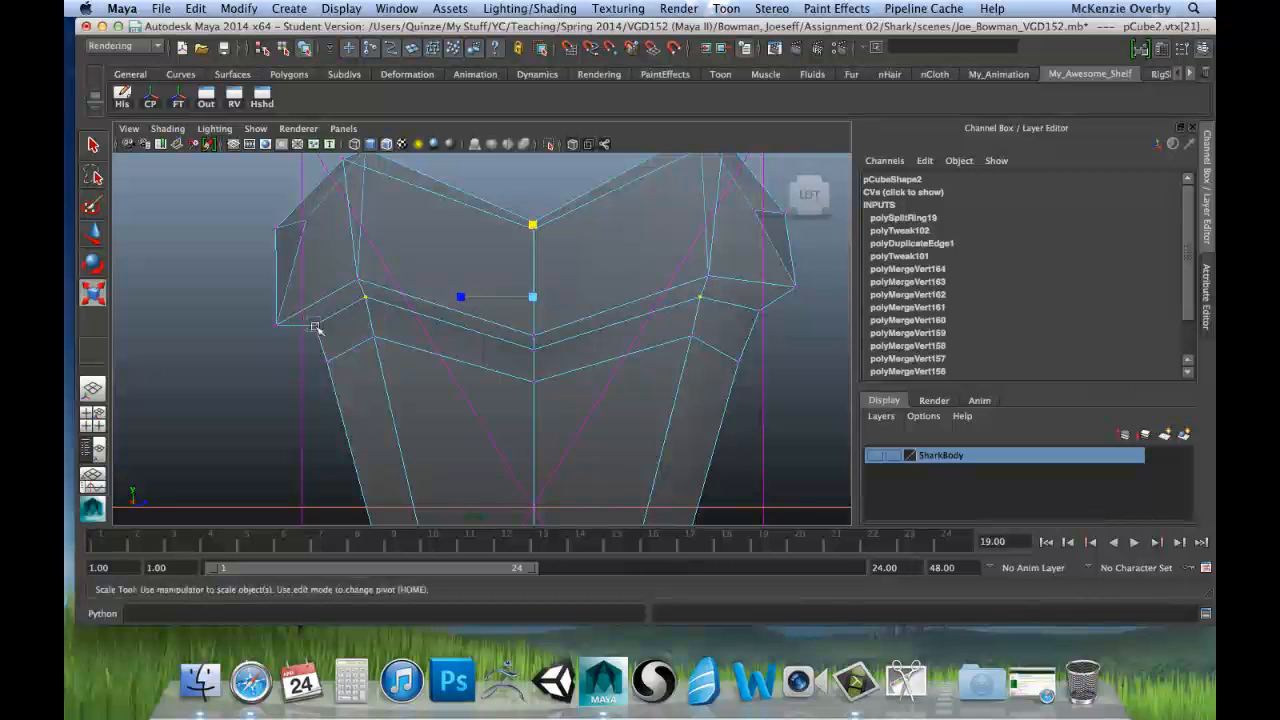
Step: Level the outer pair of vertices where the tooth's blade meets the root by scaling them flat along Y
left_click(314, 325)
left_click(758, 310, "shift")
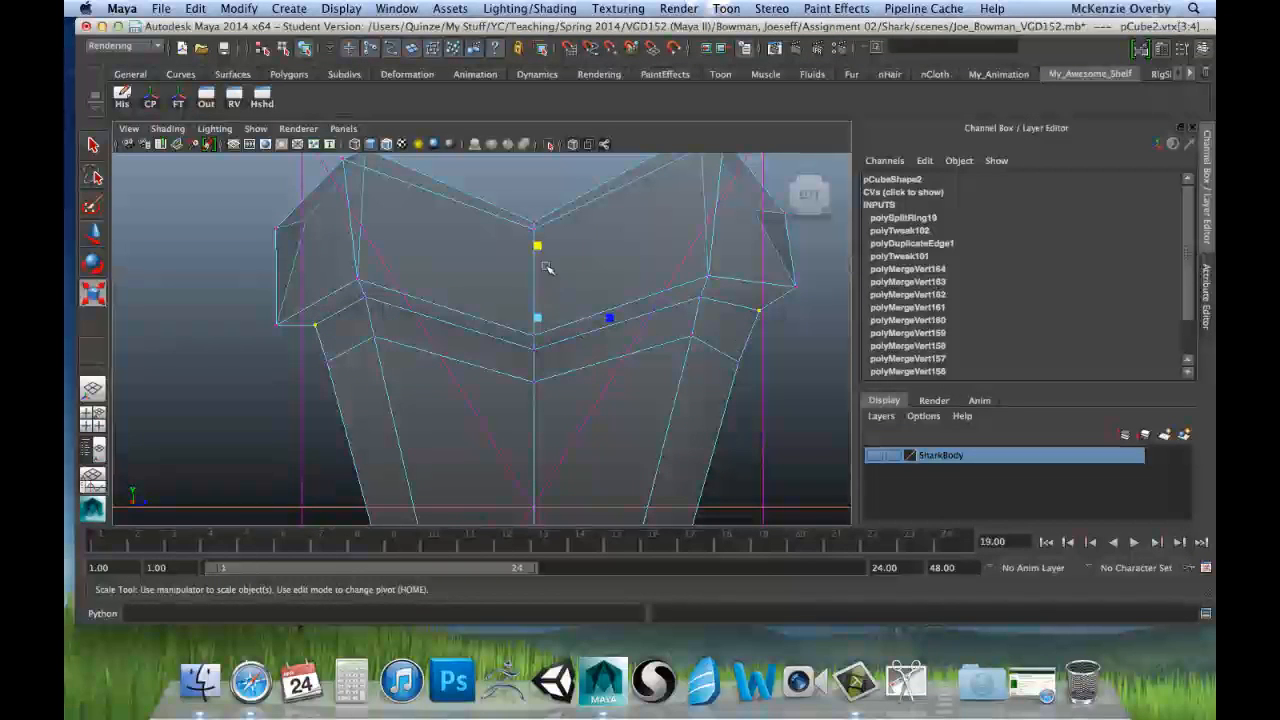
left_click_drag(536, 246, 538, 315)
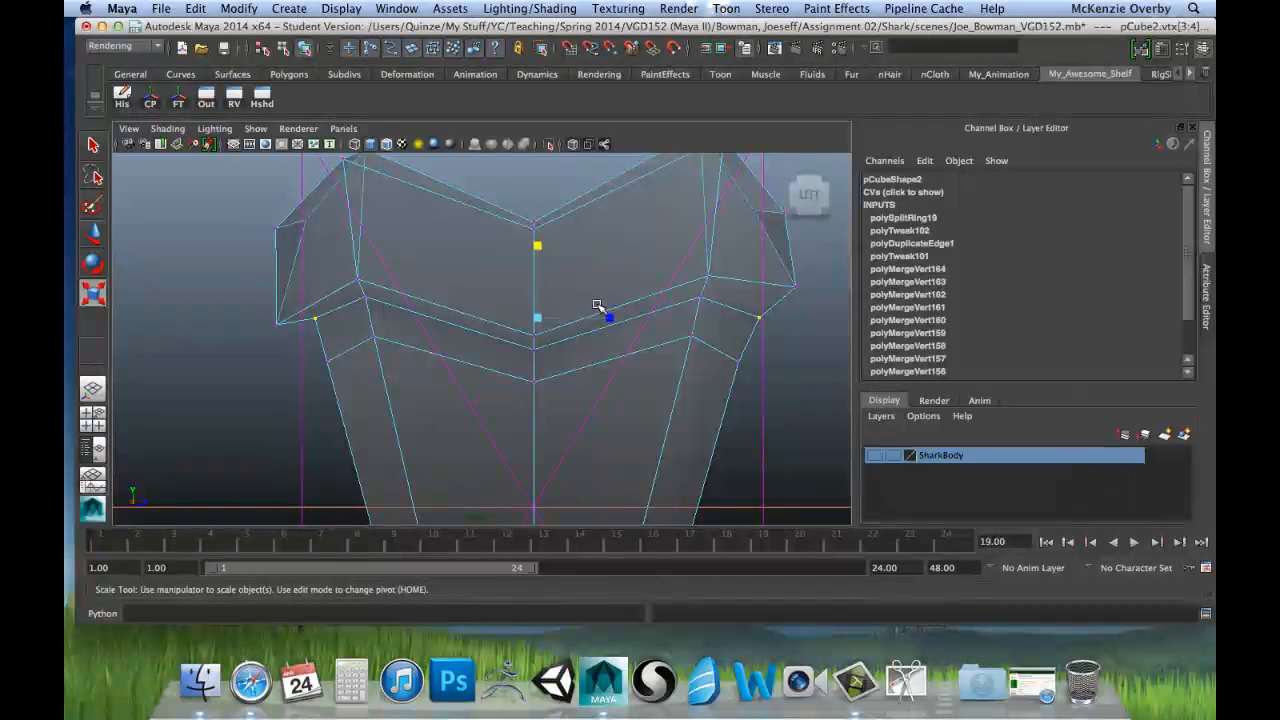
Step: Lower that outer pair to about Y 1.23 and move its right vertex inward to about Z 1.46
key("w")
left_click(539, 264)
left_click_drag(539, 264, 541, 268)
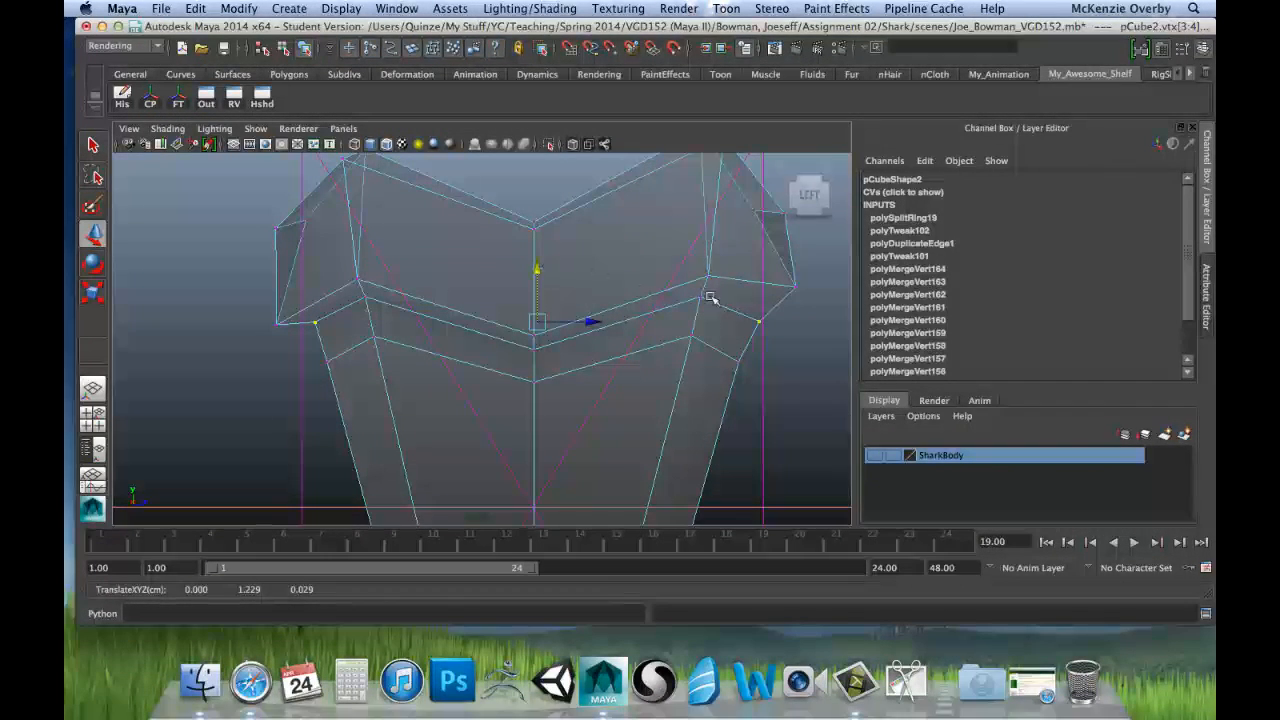
left_click(759, 321)
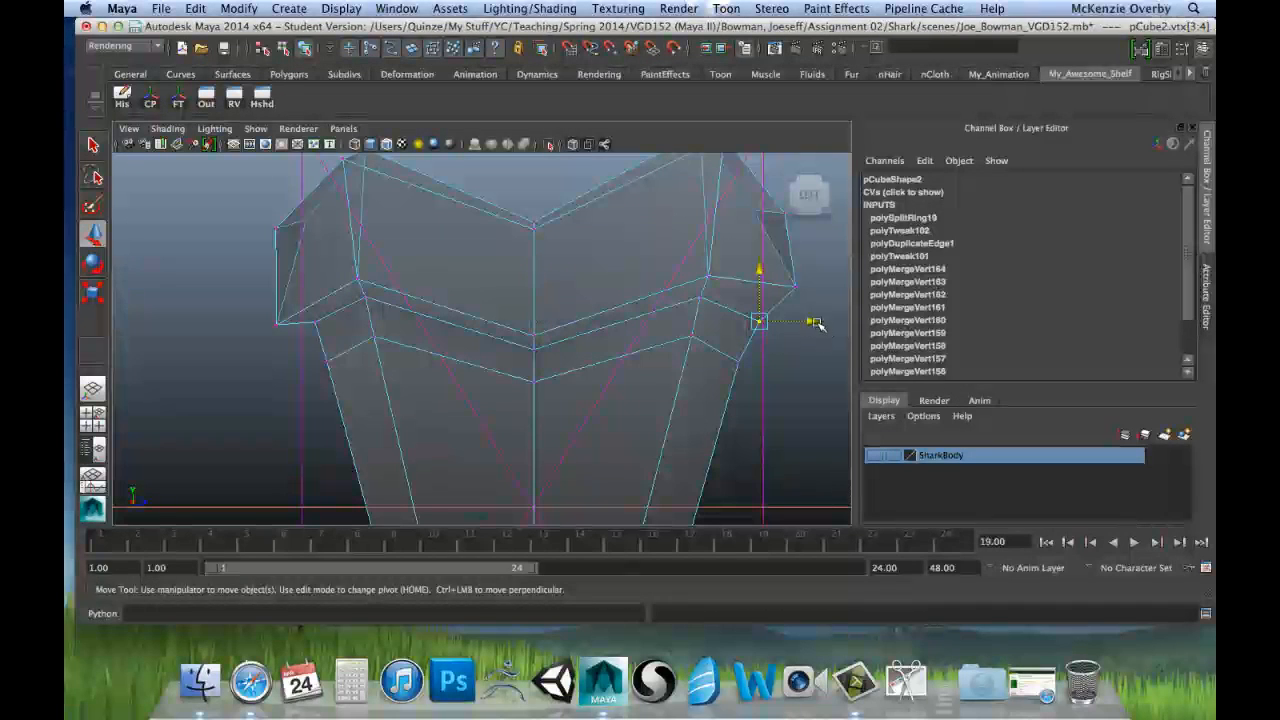
left_click_drag(818, 323, 808, 323)
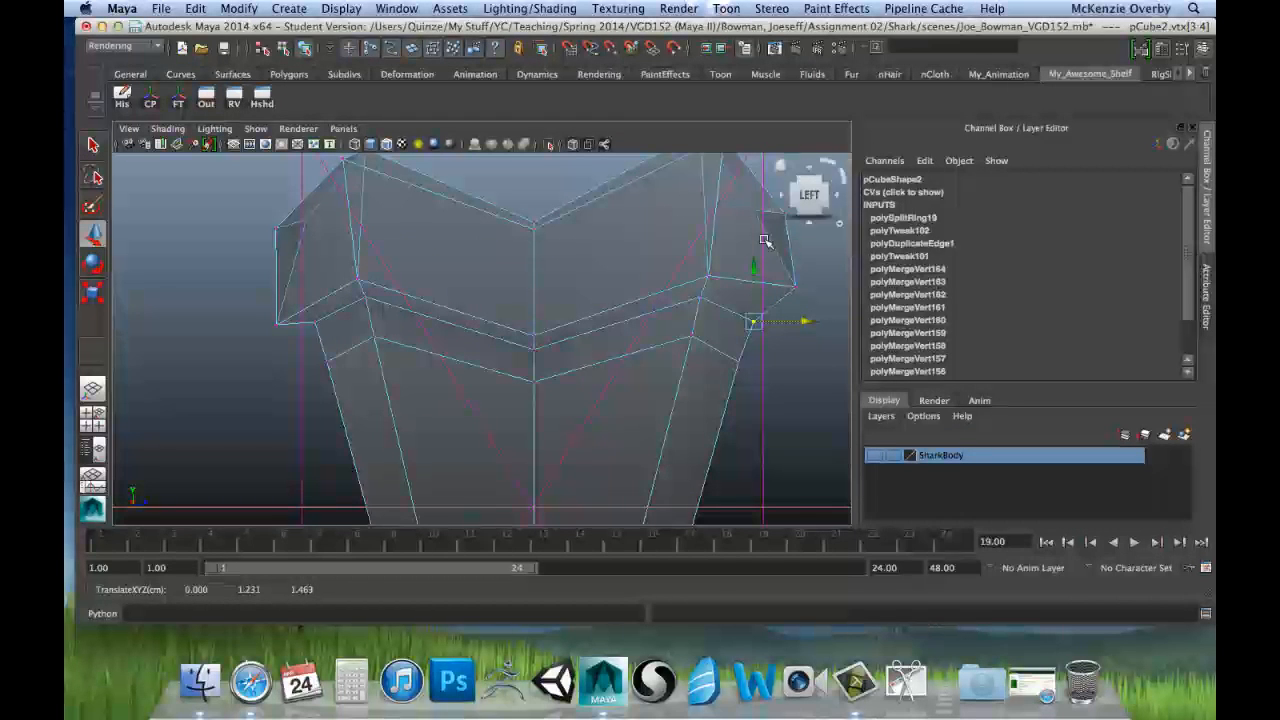
Step: In the perspective view, move one centre vertex of the root's top notch along X to about X -0.22, Y 1.84
middle_click_drag(586, 266, 591, 329, "alt")
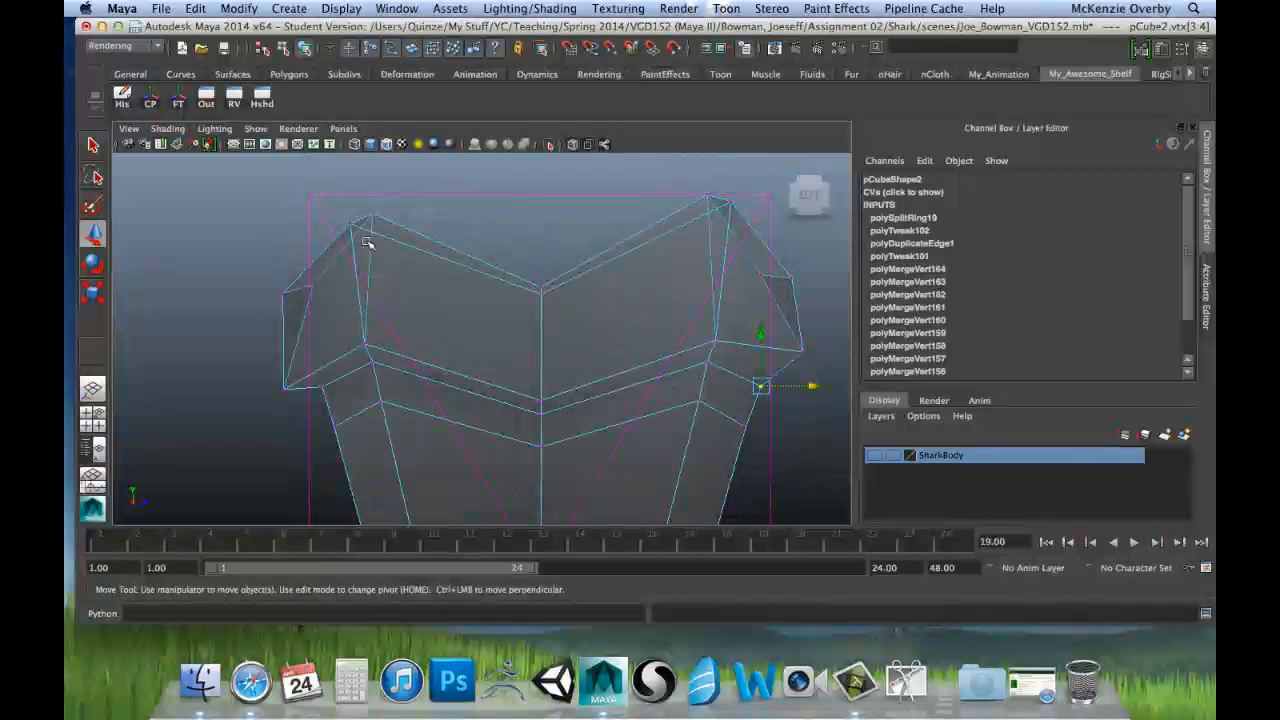
mouse_move(342, 215)
left_mouse_down()
mouse_move(366, 243)
mouse_move(408, 251)
mouse_move(352, 242)
mouse_move(350, 222)
left_mouse_up()
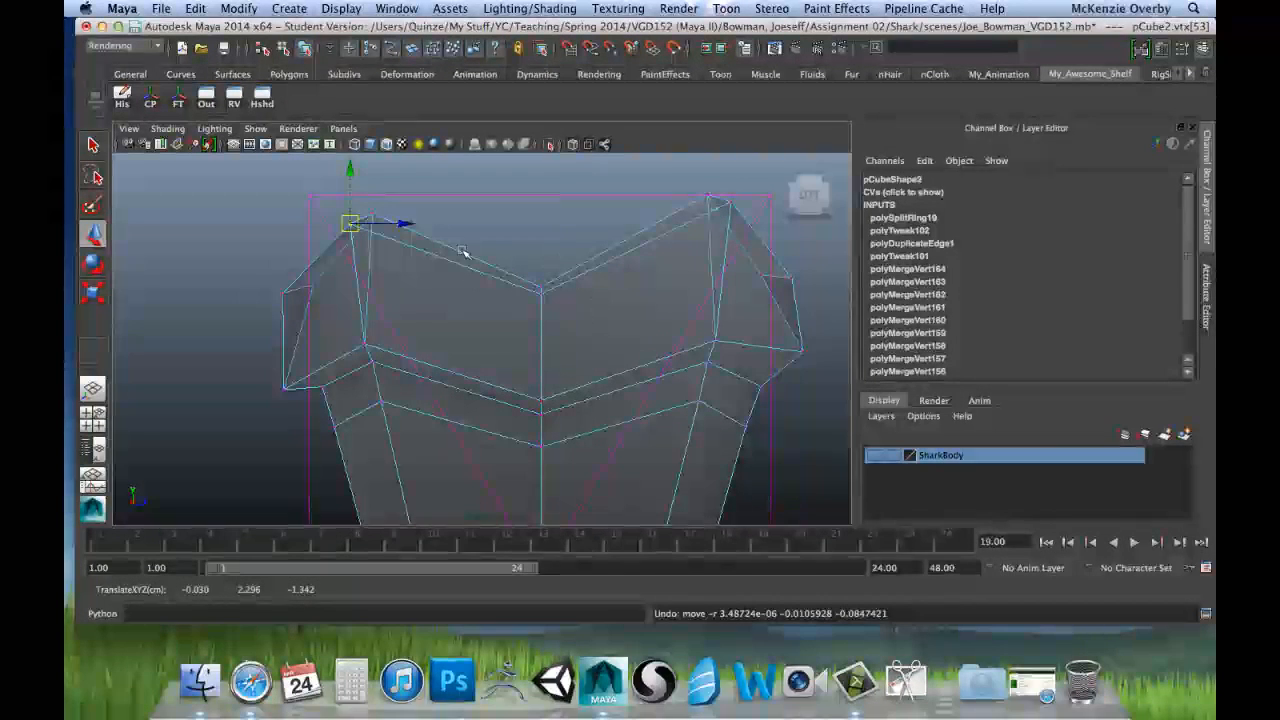
key("space")
key("space")
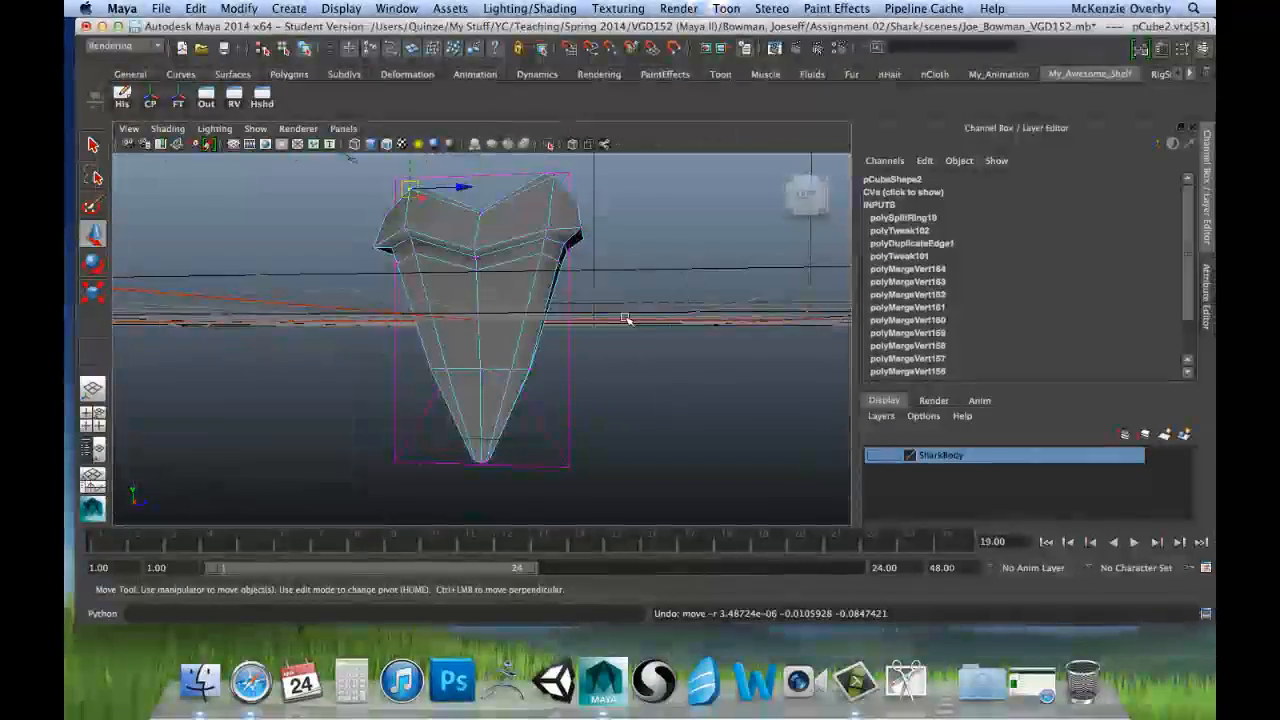
left_click_drag(632, 306, 590, 293, "alt")
left_click_drag(512, 320, 343, 266, "alt")
middle_click_drag(318, 285, 406, 280, "alt")
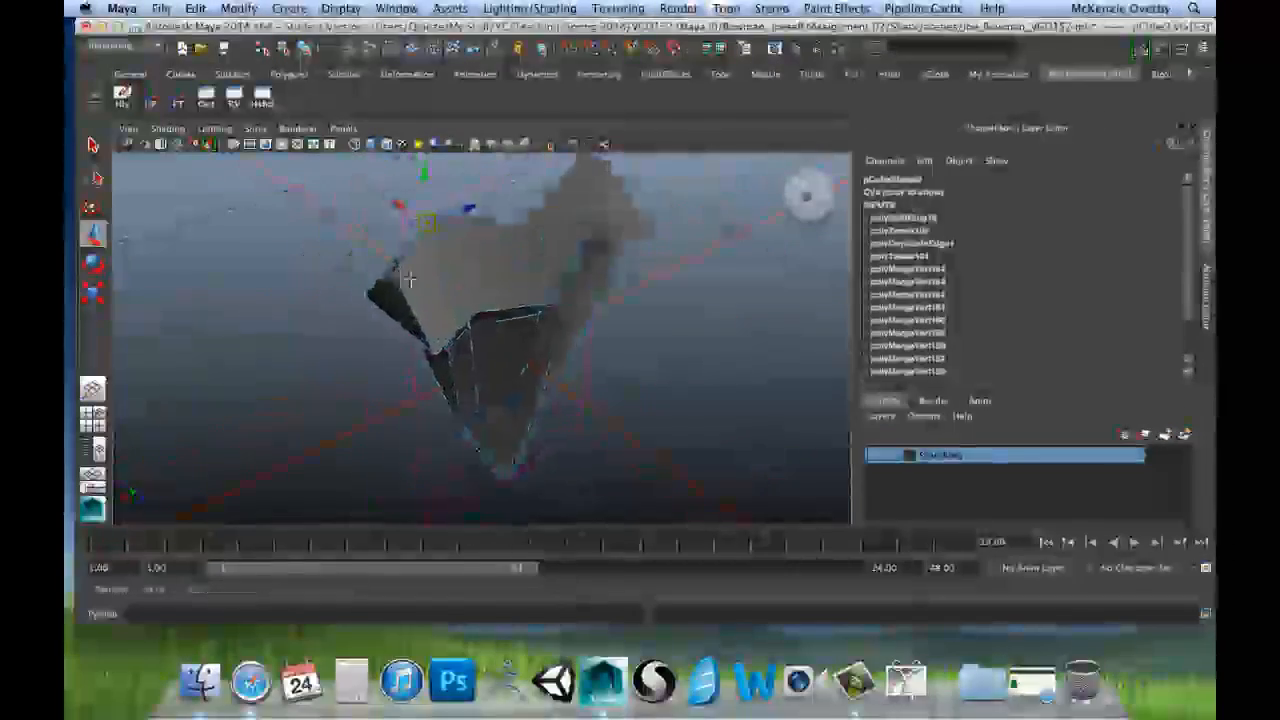
right_click_drag(290, 264, 509, 294, "alt")
left_click_drag(509, 294, 428, 263, "alt")
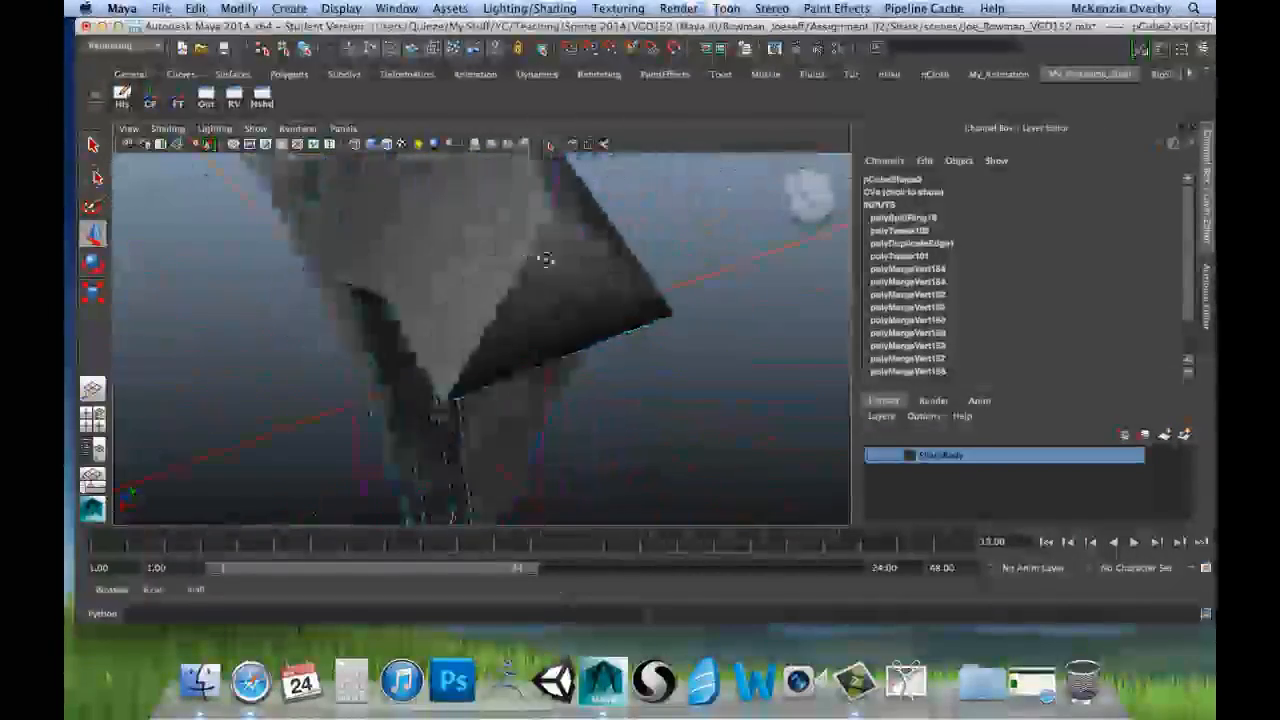
left_click_drag(545, 260, 476, 333, "alt")
left_click_drag(577, 316, 494, 306, "alt")
mouse_move(558, 337)
left_mouse_down("alt")
mouse_move(646, 289)
mouse_move(516, 196)
mouse_move(500, 300)
mouse_move(537, 345)
left_mouse_up("alt")
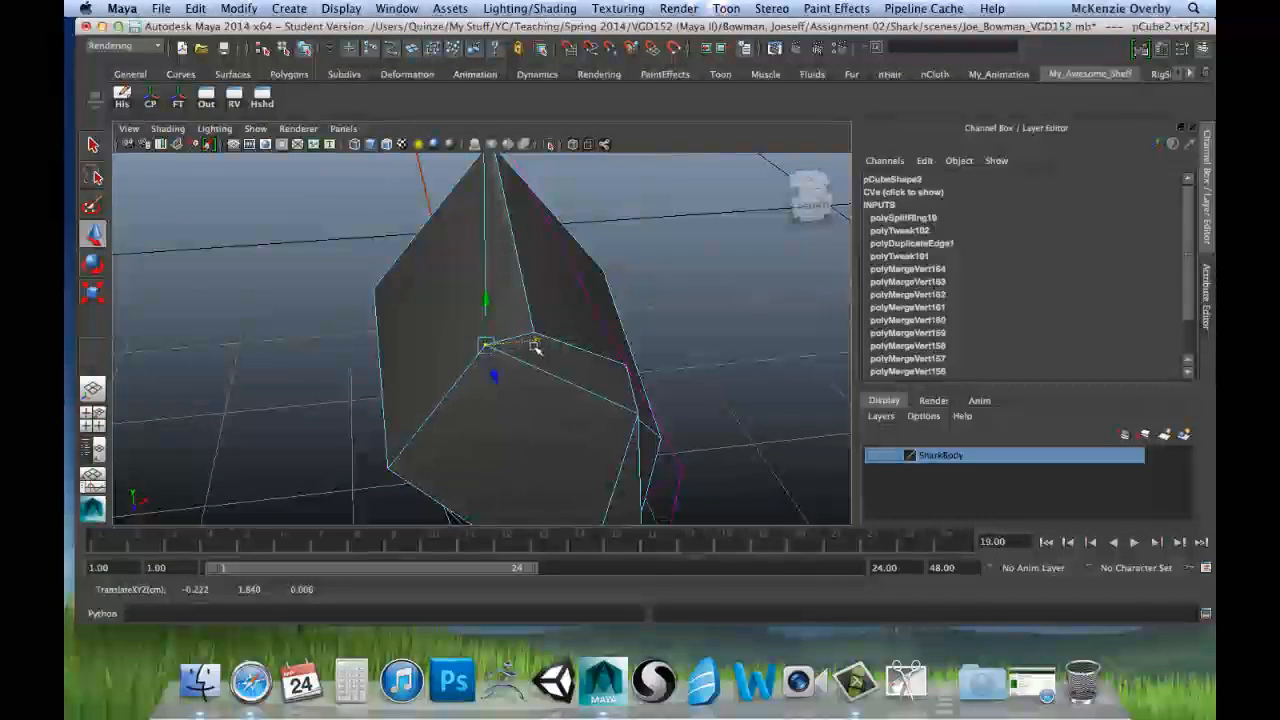
Step: Move the vertex at the root's upper-left peak inward to about X -0.135, Y 2.306, Z -1.057
left_click_drag(537, 345, 435, 261, "alt")
left_click_drag(530, 276, 500, 256, "alt")
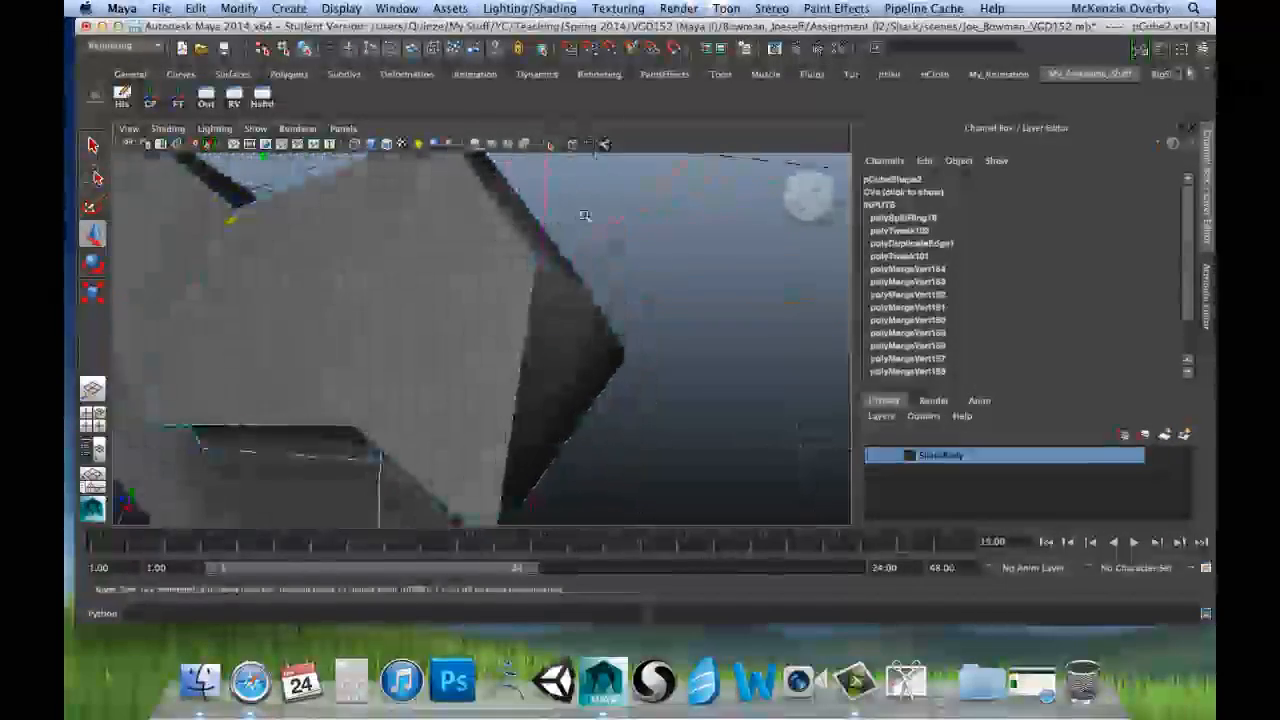
left_click_drag(585, 215, 545, 211, "alt")
left_click_drag(420, 241, 351, 246, "alt")
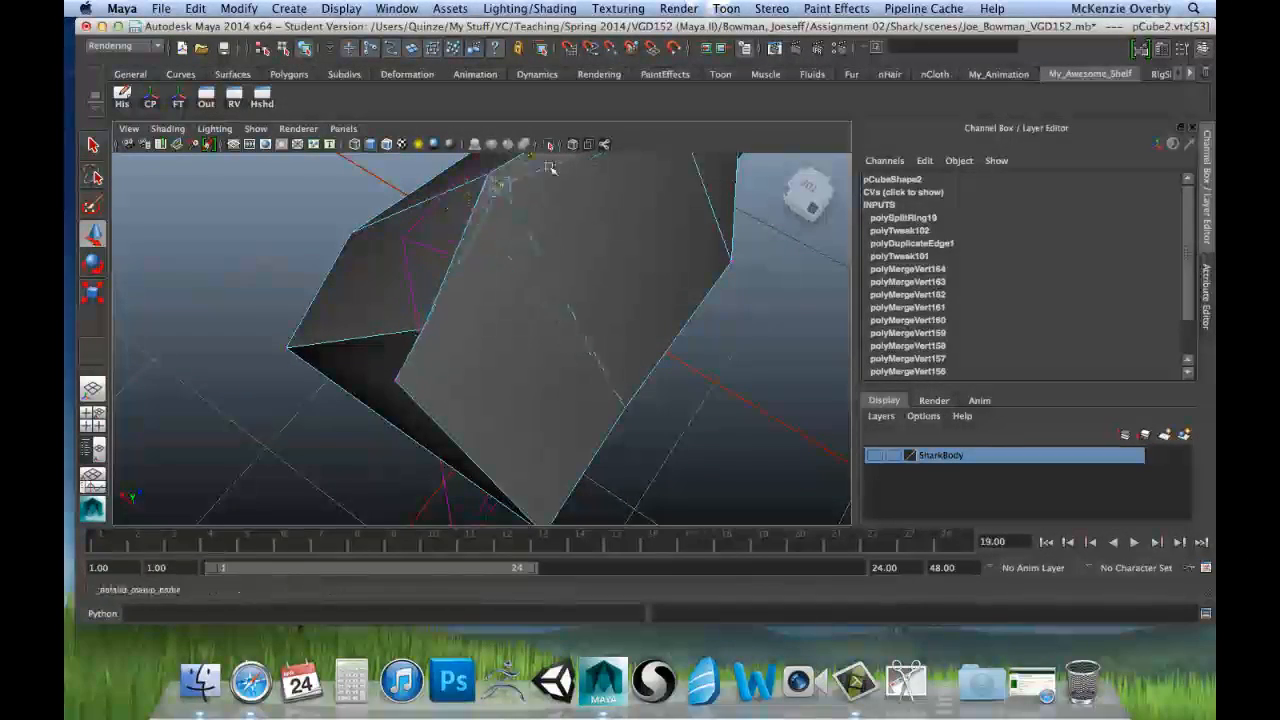
middle_click_drag(550, 168, 562, 170)
scroll(457, 233, "down", 3)
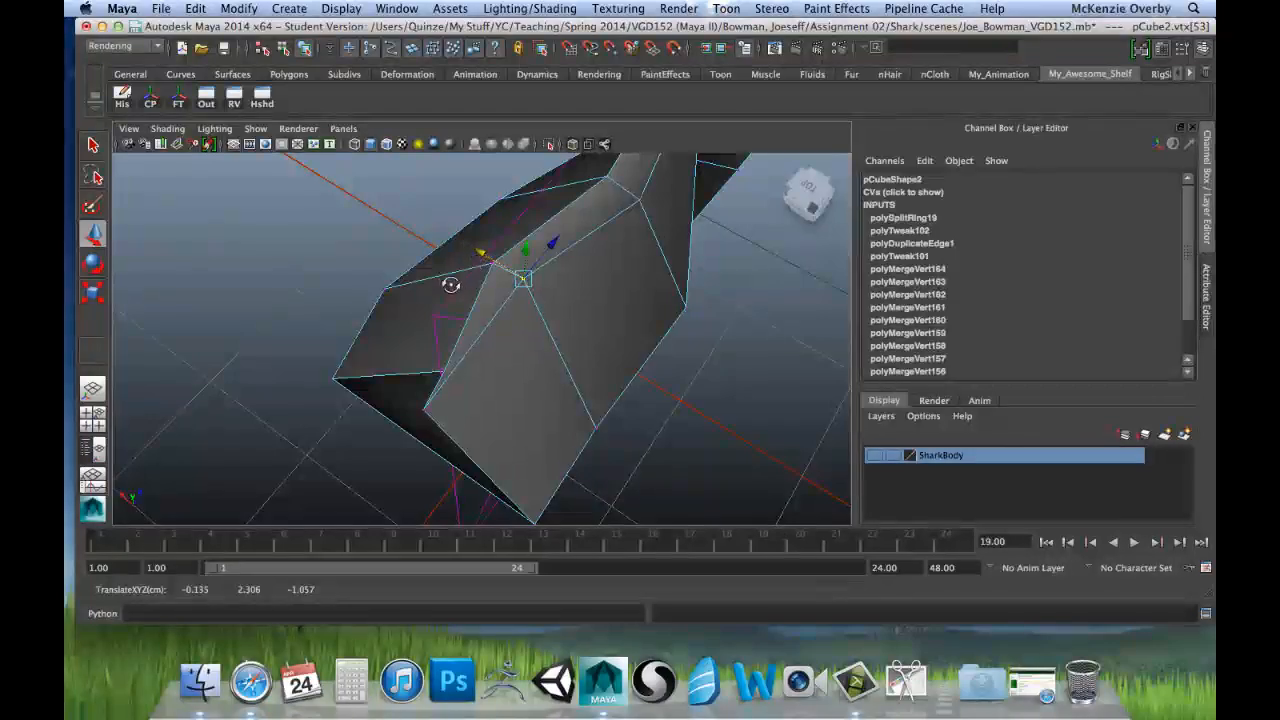
Step: Reposition one upper vertex on the root's left outer side, moving it along X and inward along Z
left_click_drag(517, 244, 434, 290, "alt")
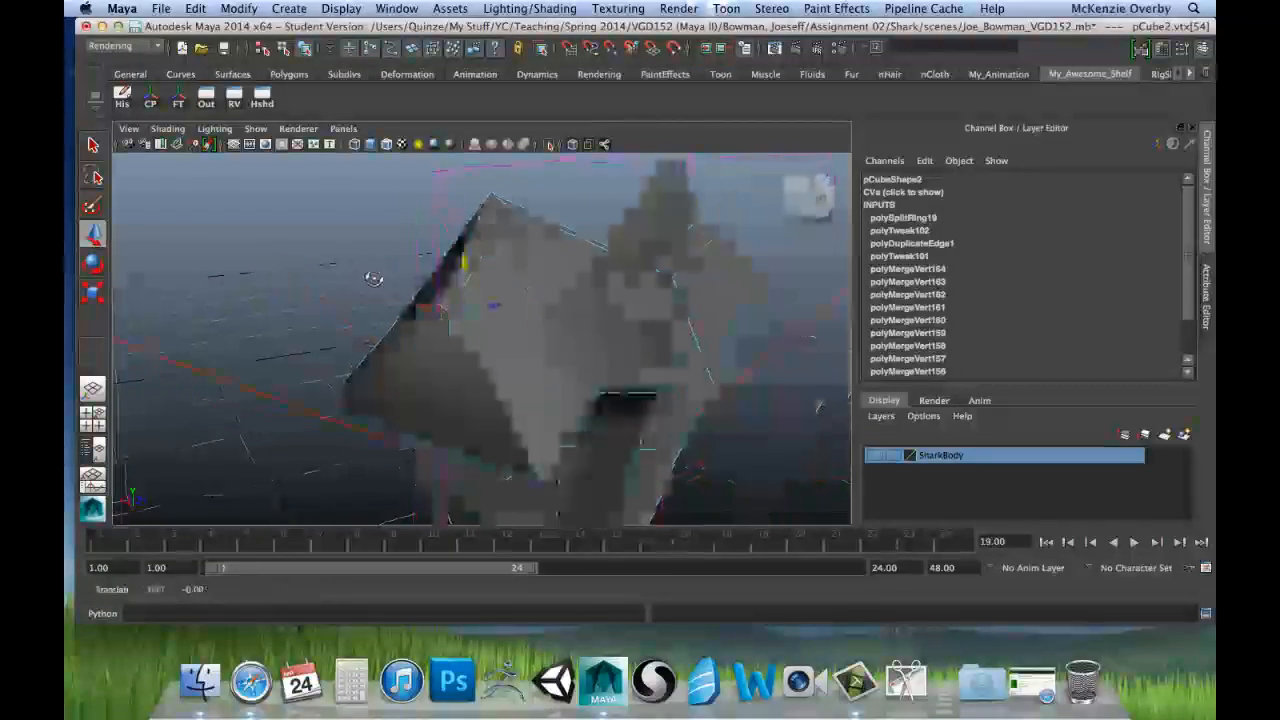
left_click_drag(373, 279, 310, 280, "alt")
left_click_drag(498, 300, 494, 306, "alt")
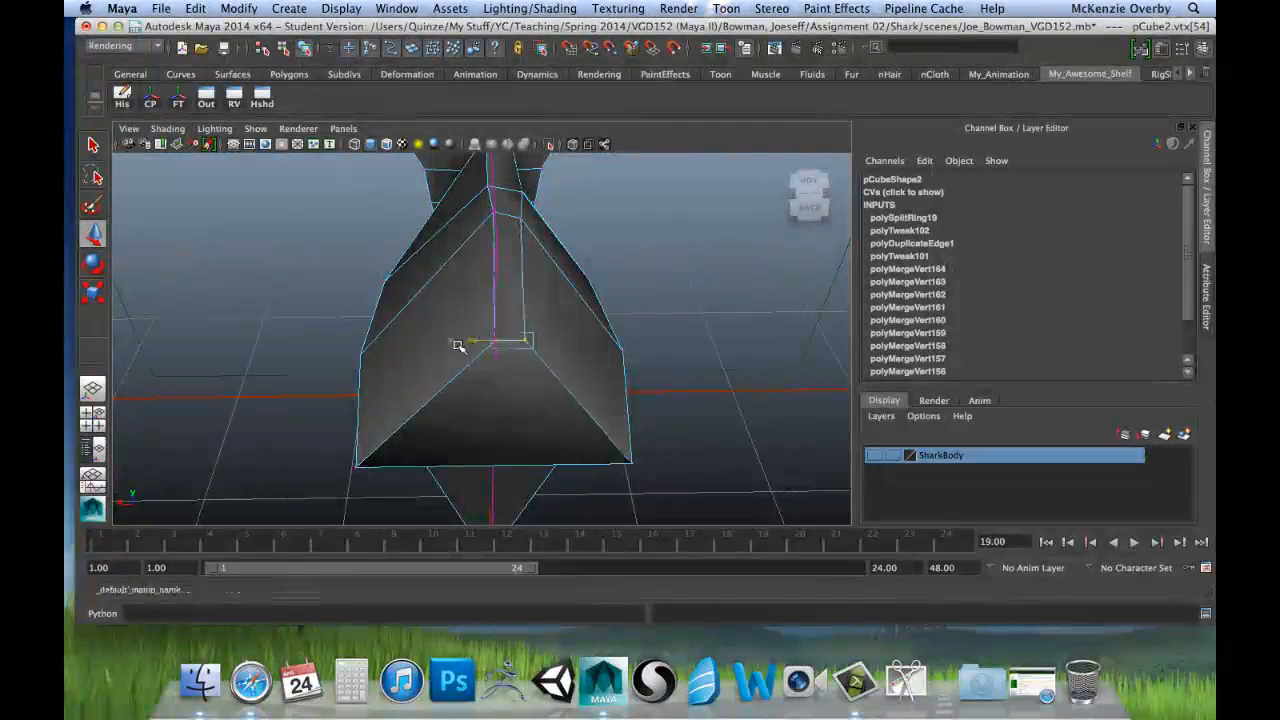
left_click_drag(422, 271, 460, 247, "alt")
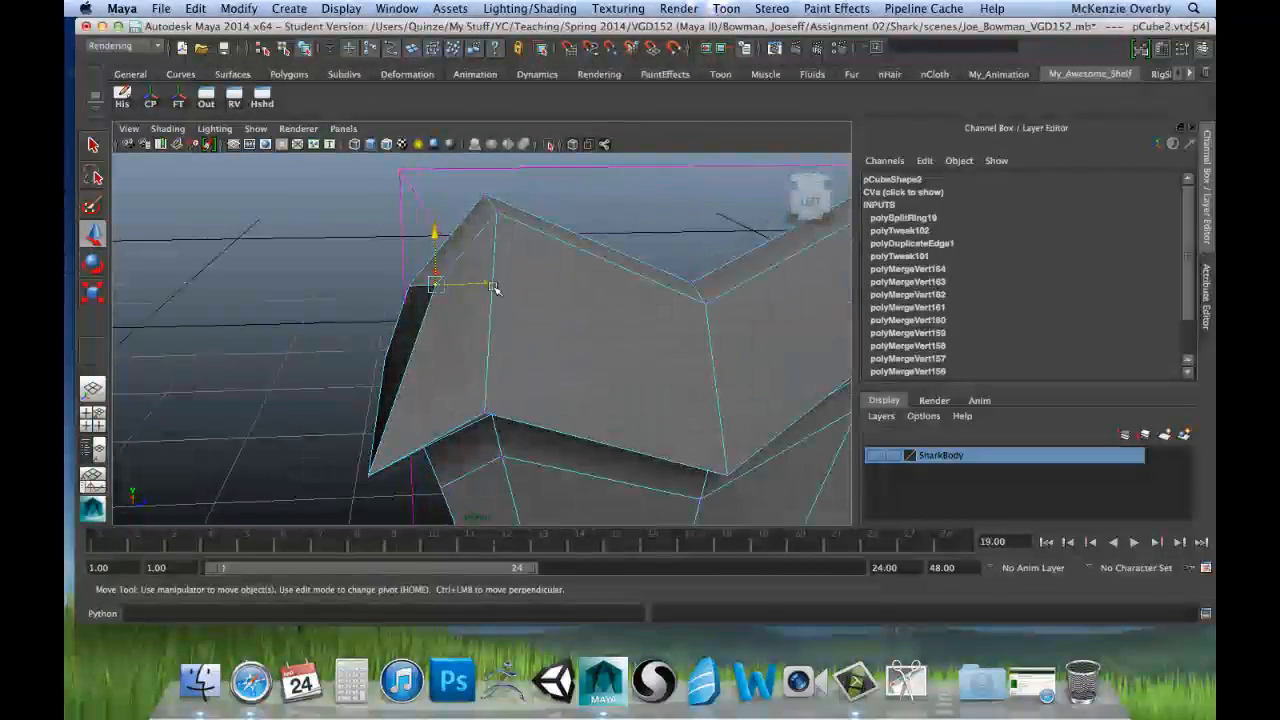
left_click_drag(479, 289, 470, 295)
left_click_drag(556, 281, 512, 289, "alt")
left_click_drag(382, 270, 343, 248, "alt")
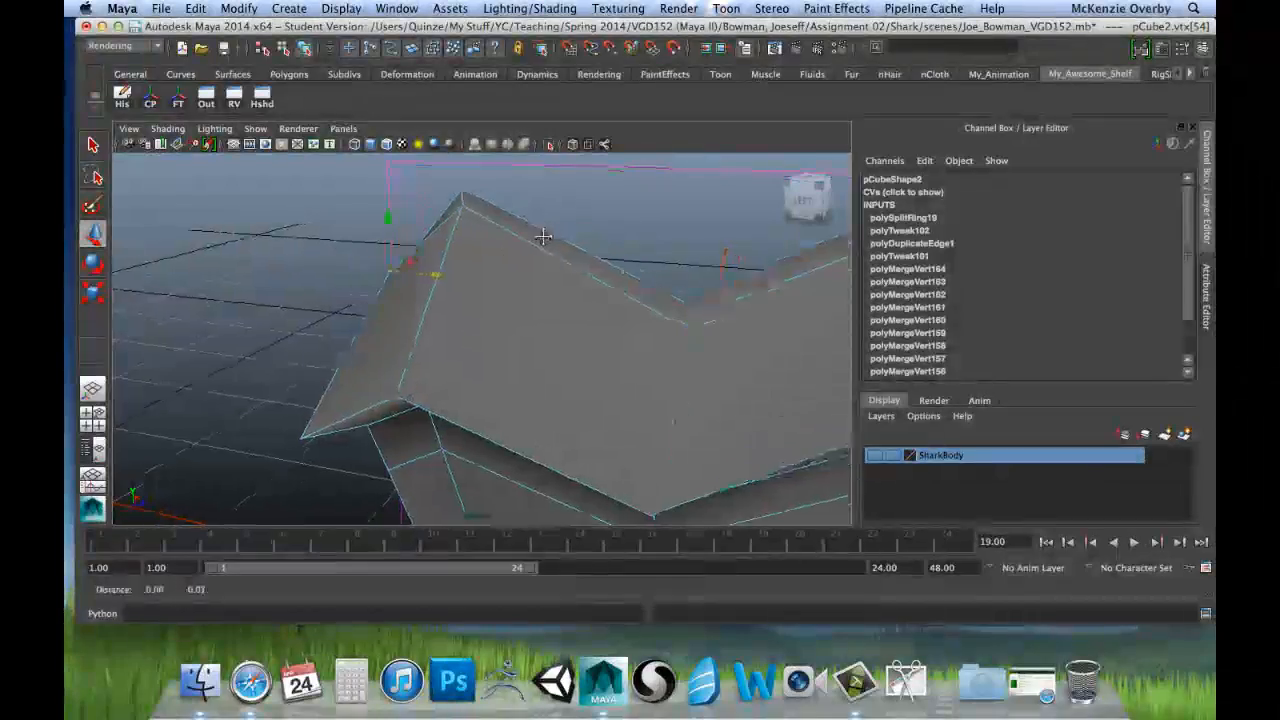
Step: Examine the root's peaks, notch and outer side vertices from both faces and from above
left_click_drag(507, 255, 710, 265, "alt")
left_click_drag(826, 270, 874, 271, "alt")
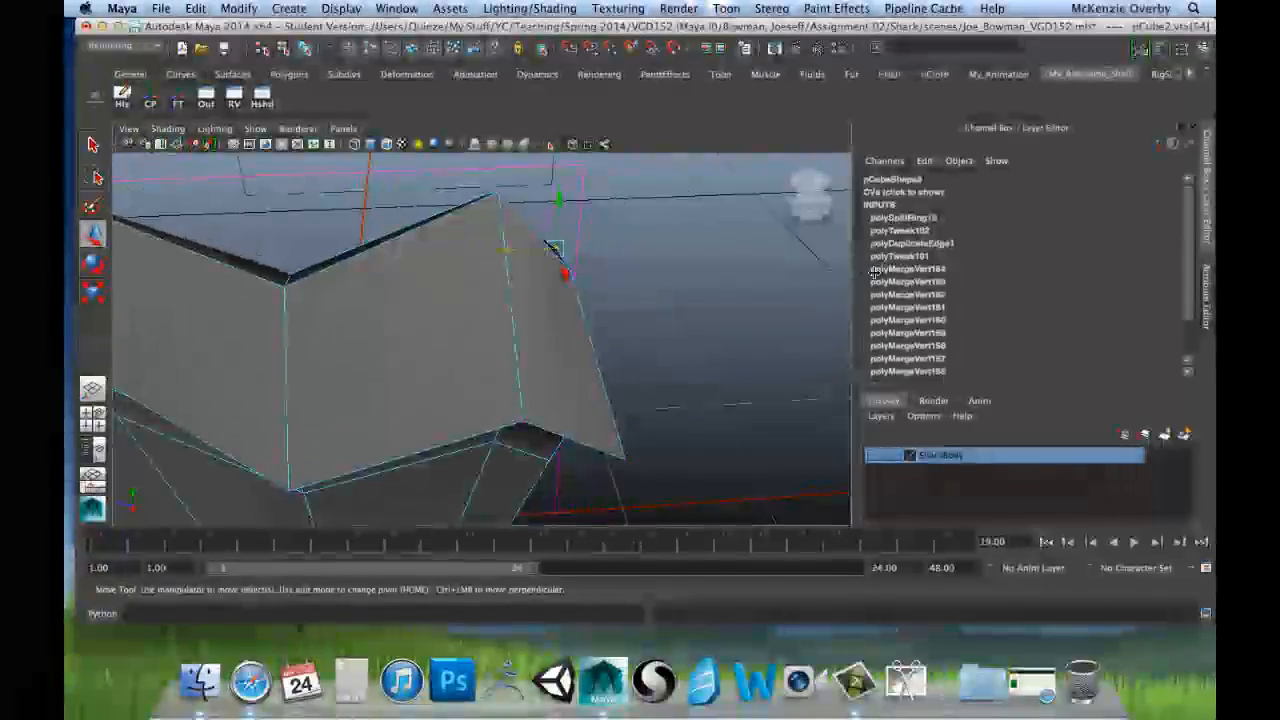
left_click_drag(336, 318, 528, 283, "alt")
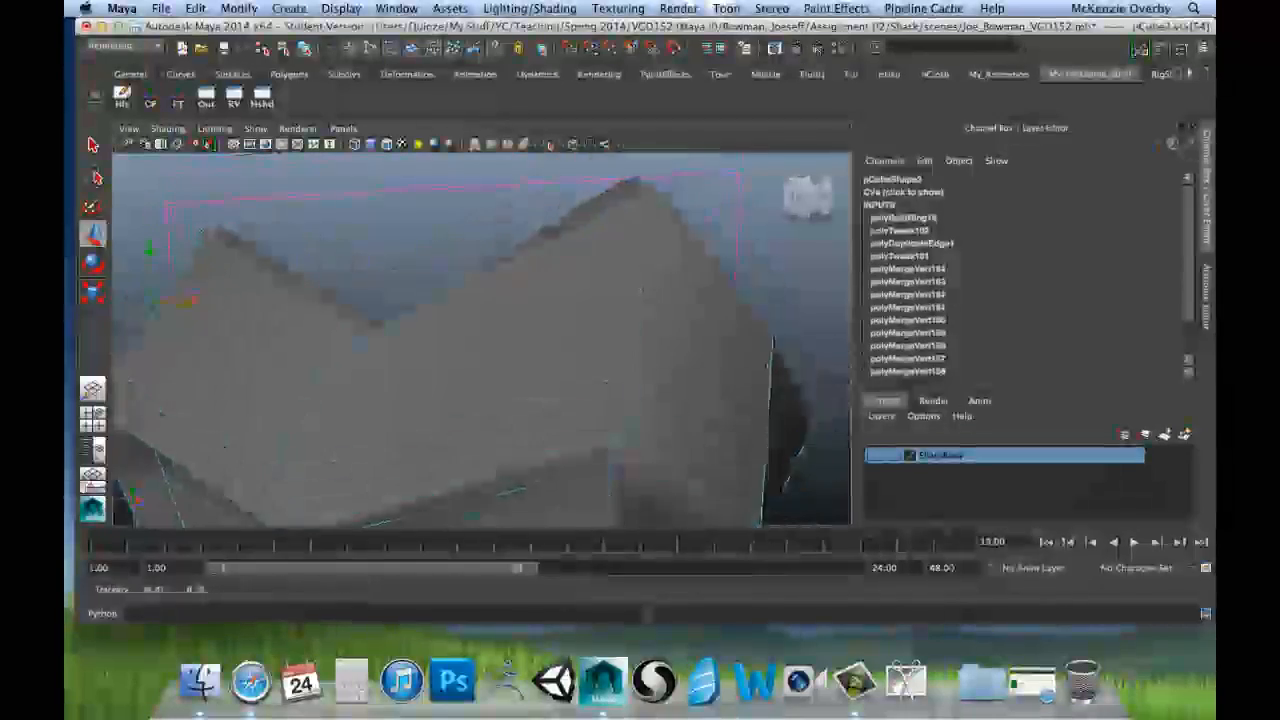
left_click_drag(440, 285, 588, 272, "alt")
left_click_drag(485, 258, 380, 260, "alt")
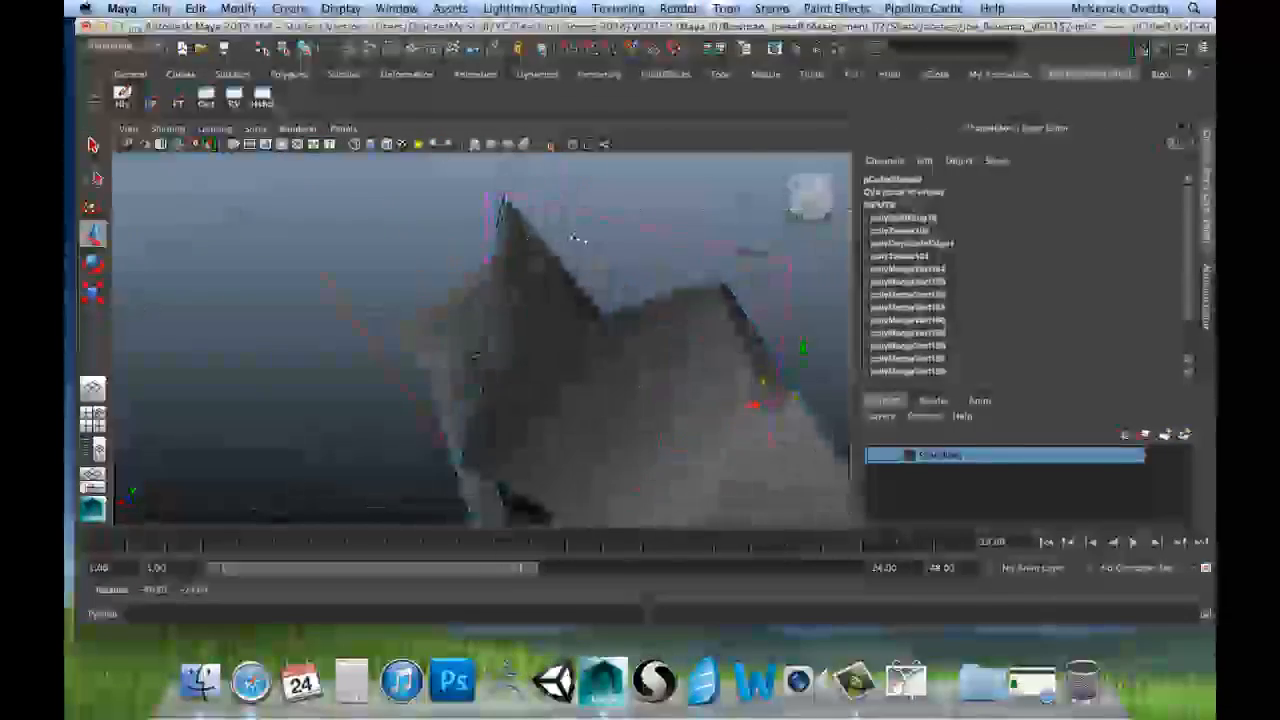
left_click_drag(680, 368, 595, 313, "alt")
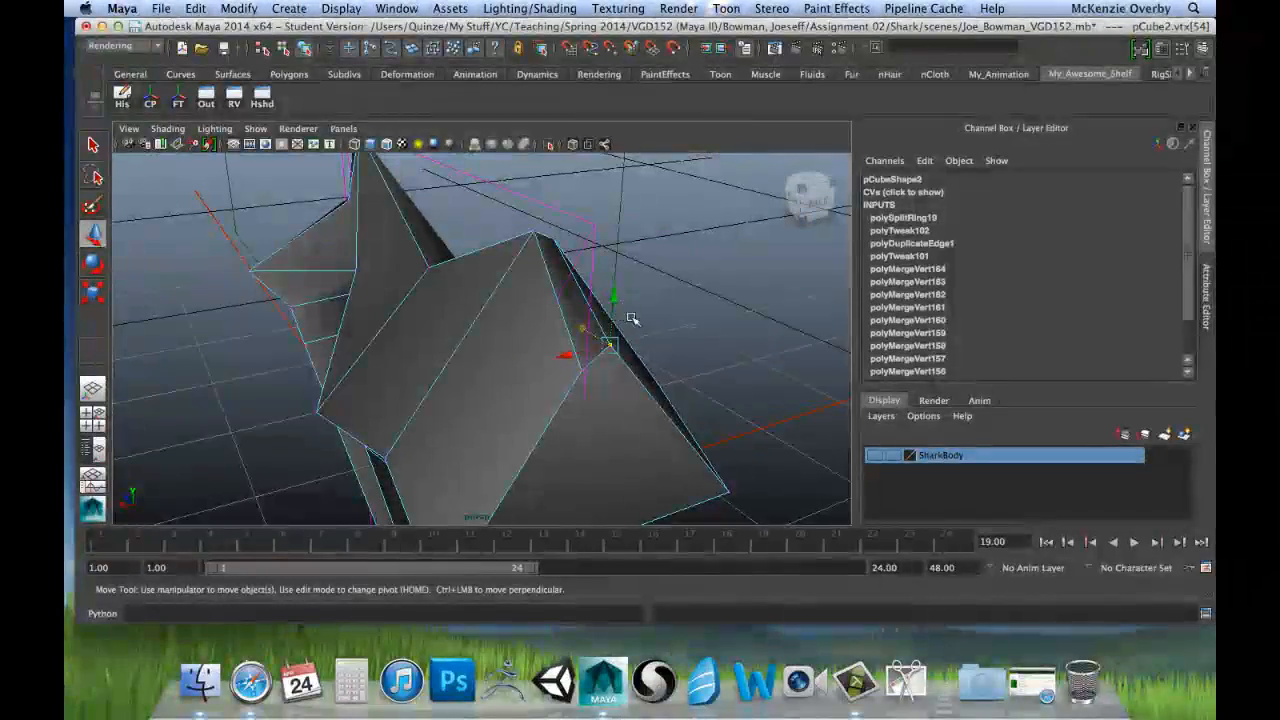
left_click_drag(515, 300, 527, 241, "alt")
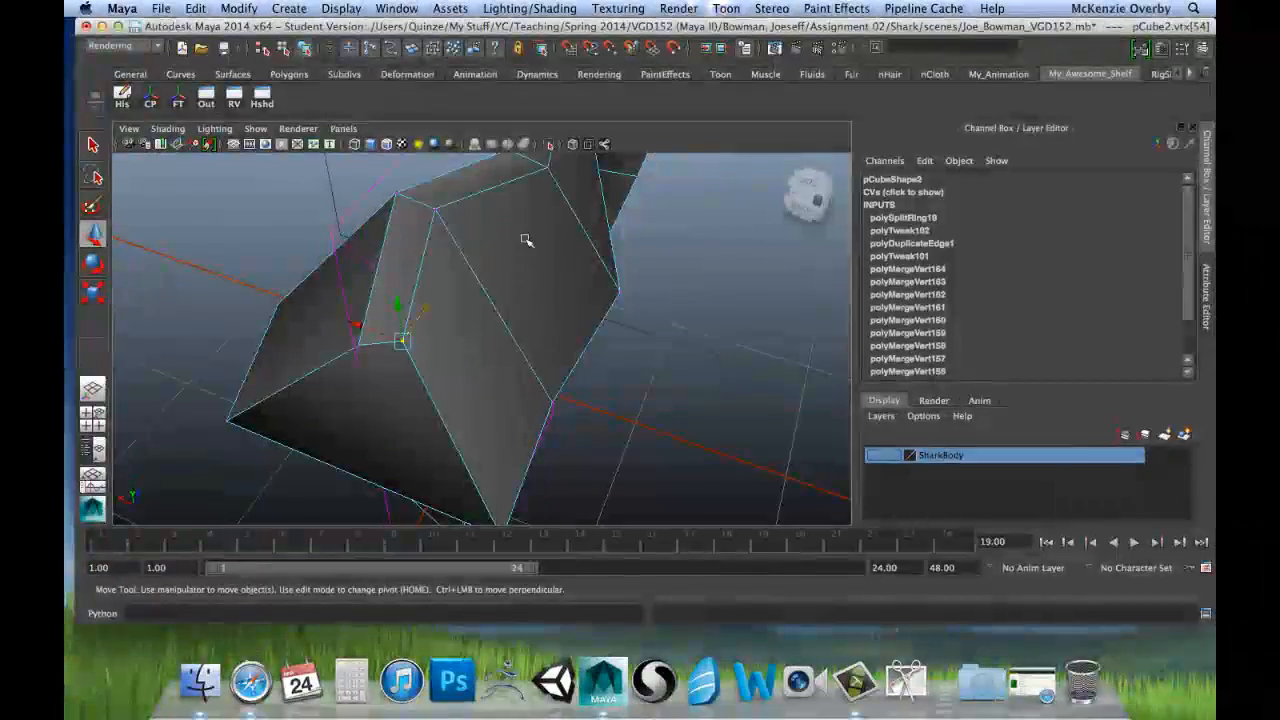
left_click_drag(478, 362, 492, 420, "alt")
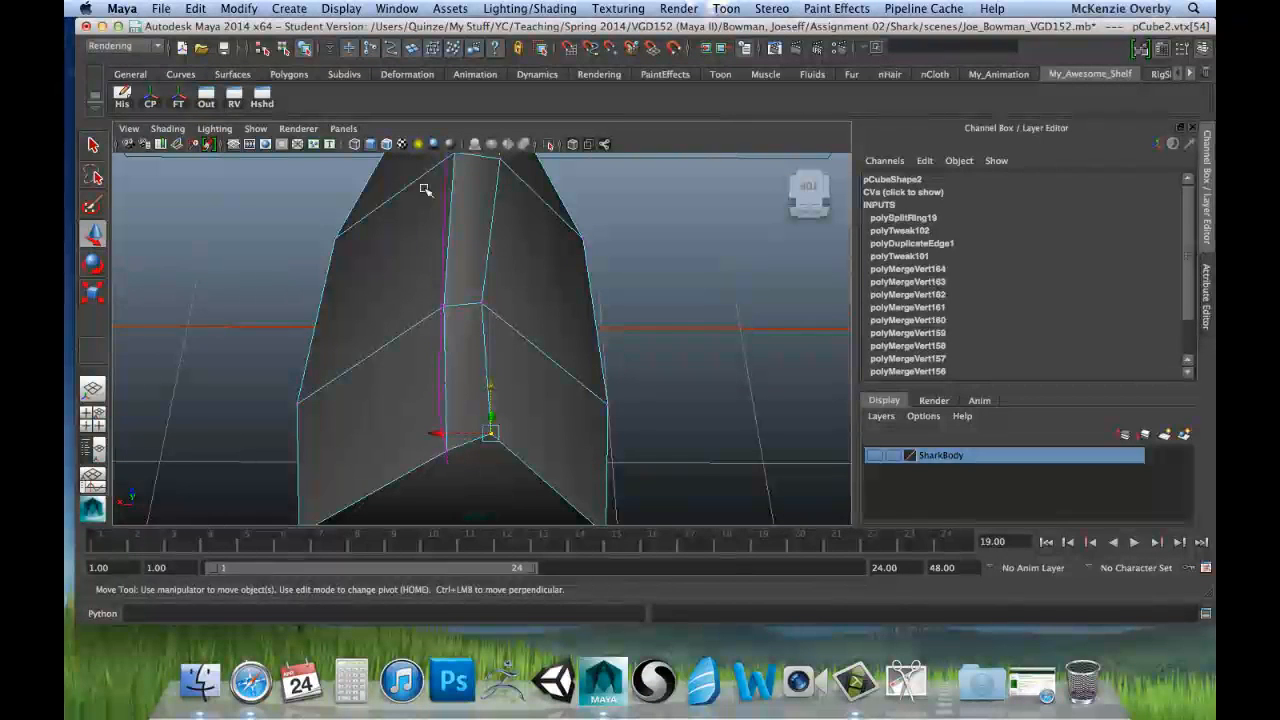
Step: In the side view, align the two upper vertices on the root's left outer side by scaling them flat along Z and Y
key("space")
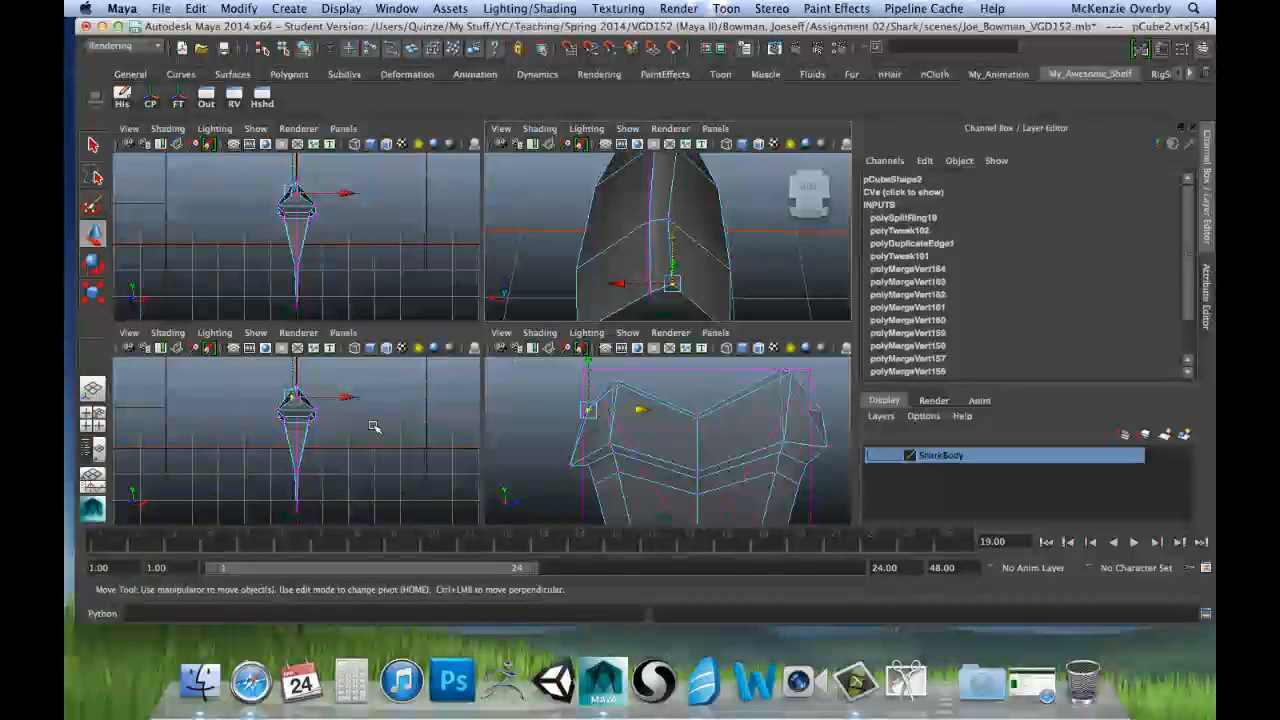
key("space")
key("space")
key("space")
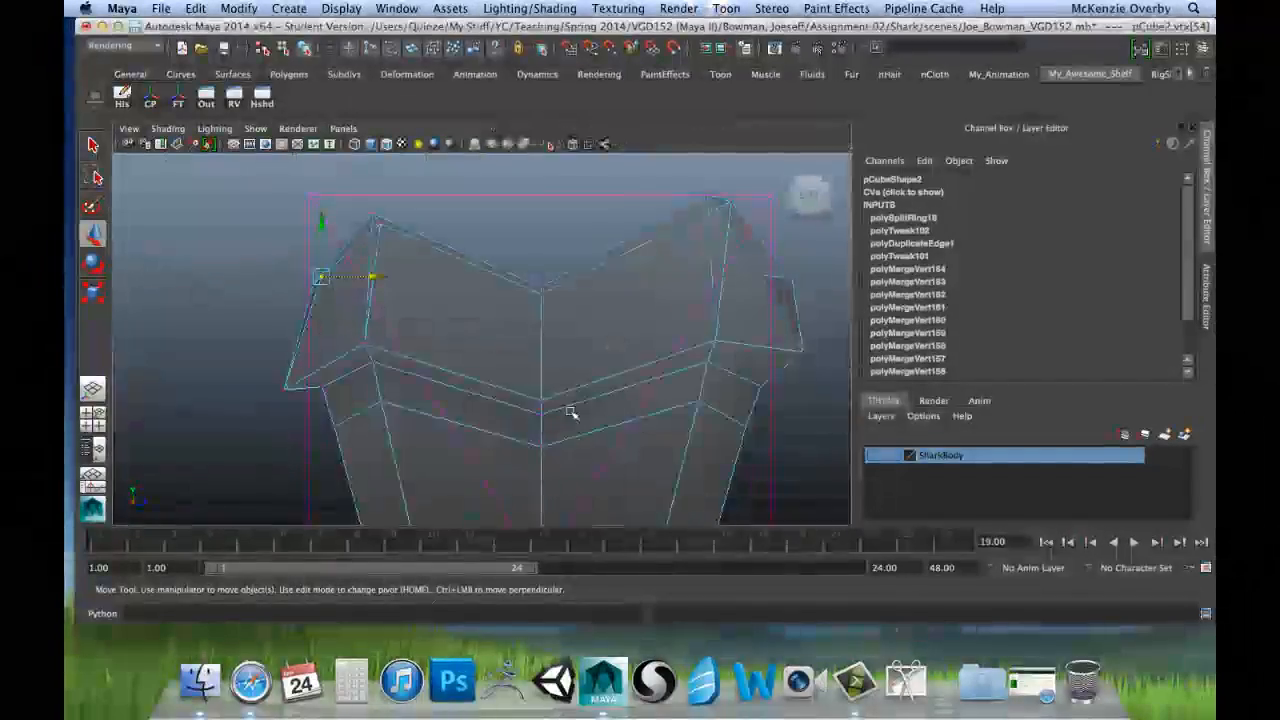
scroll(571, 411, "up", 5)
middle_click_drag(298, 276, 460, 346, "alt")
scroll(445, 340, "up", 4)
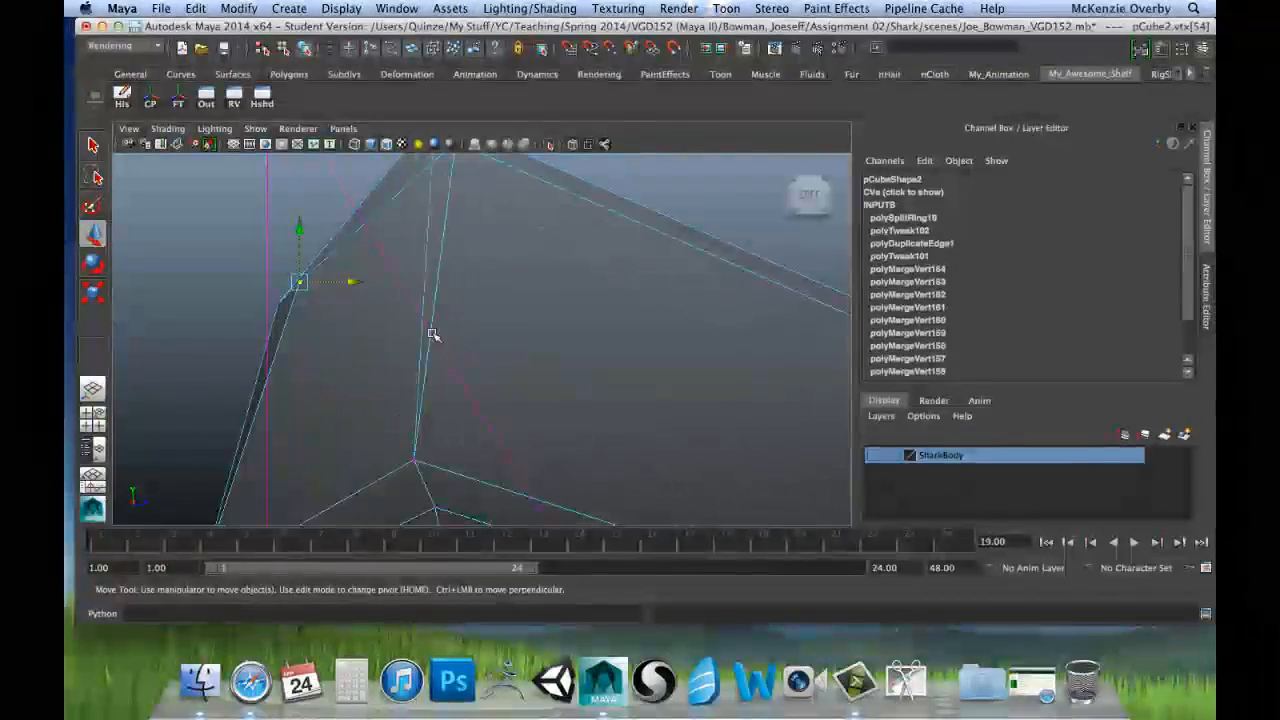
left_click_drag(330, 323, 333, 325)
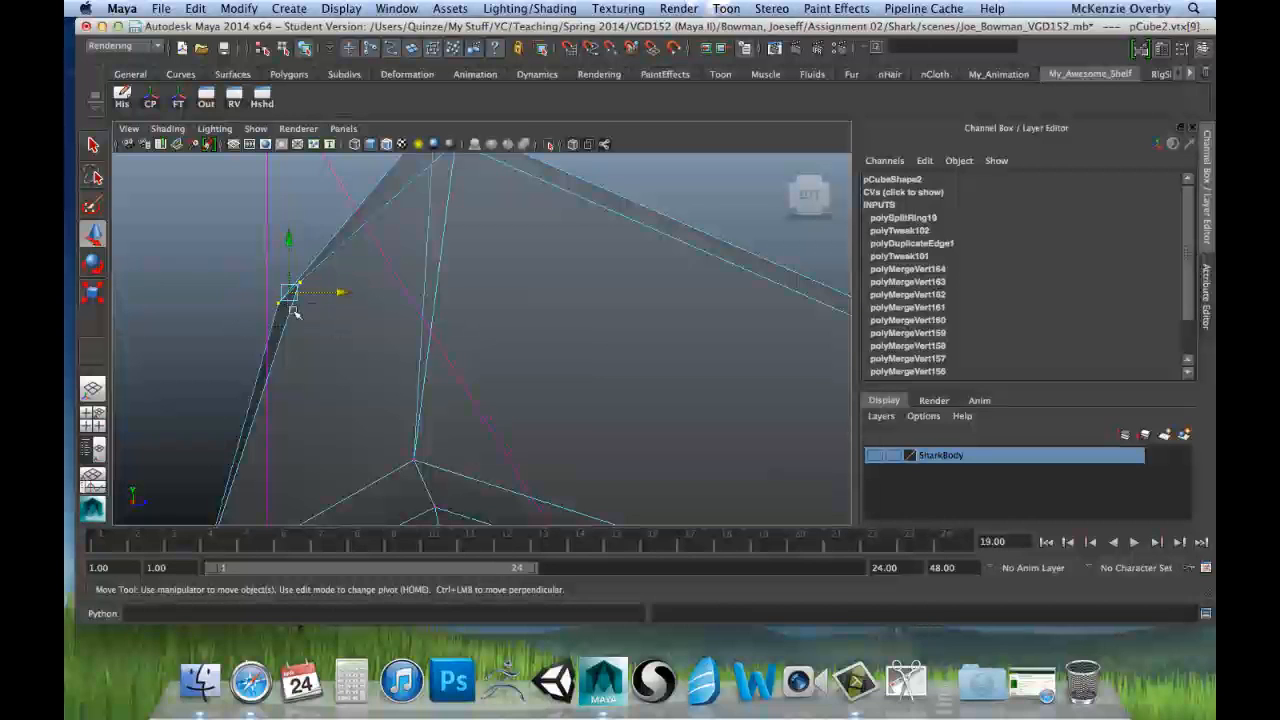
key("r")
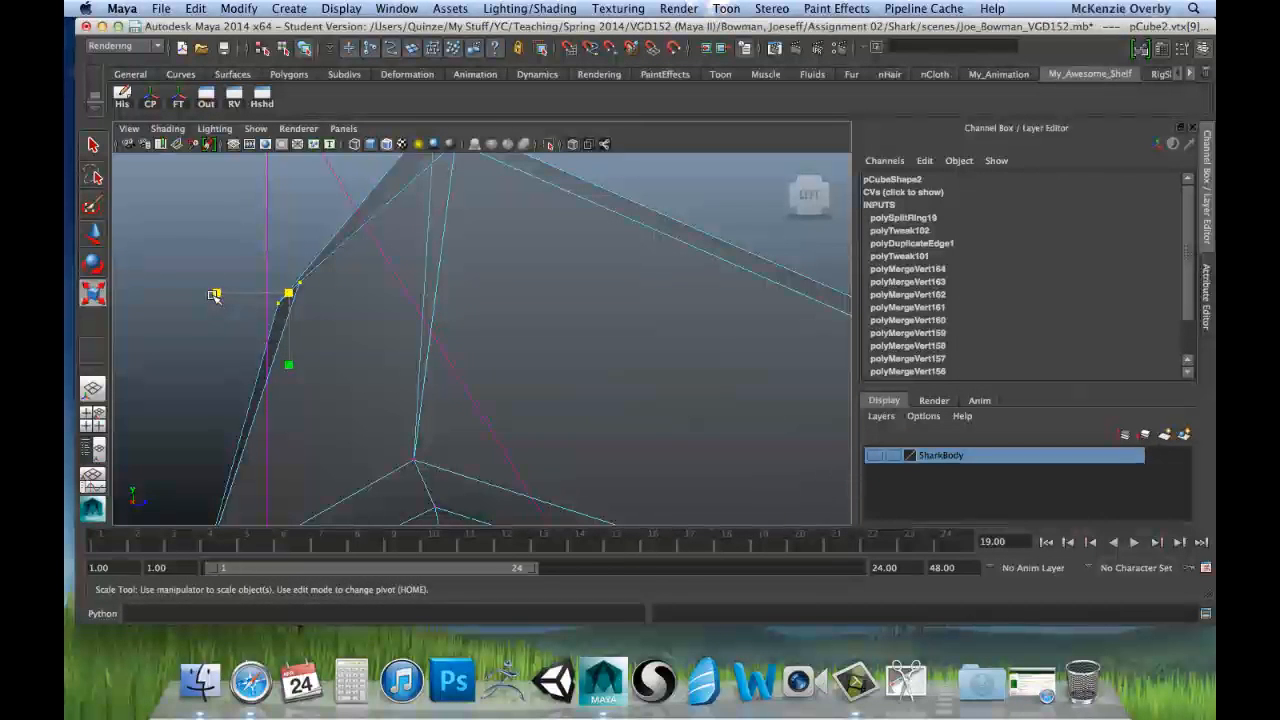
left_click_drag(216, 292, 286, 308)
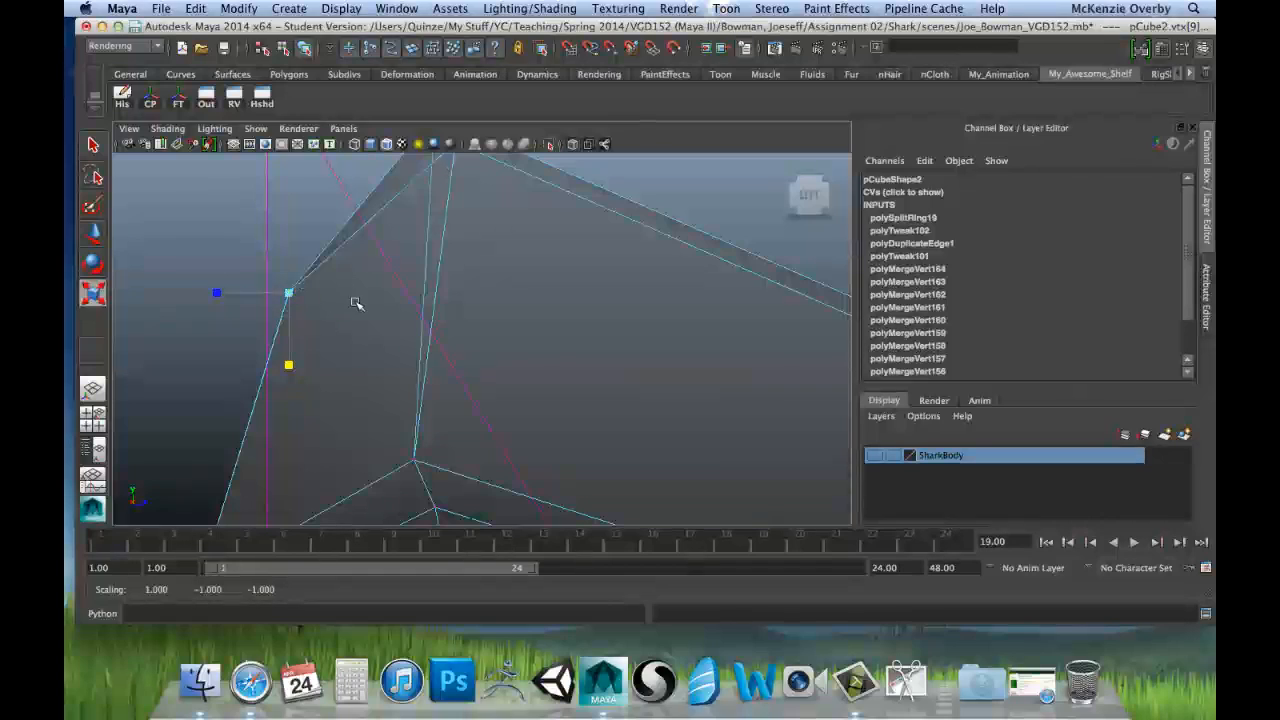
key("space")
key("space")
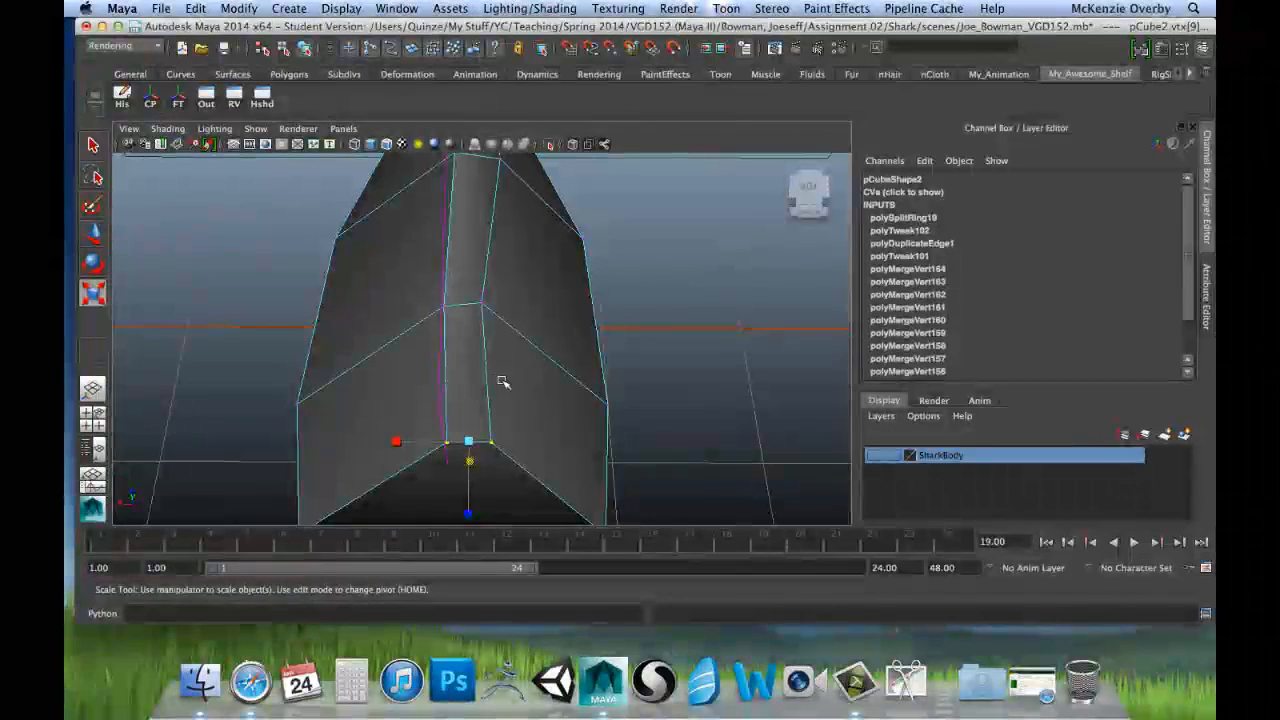
key("space")
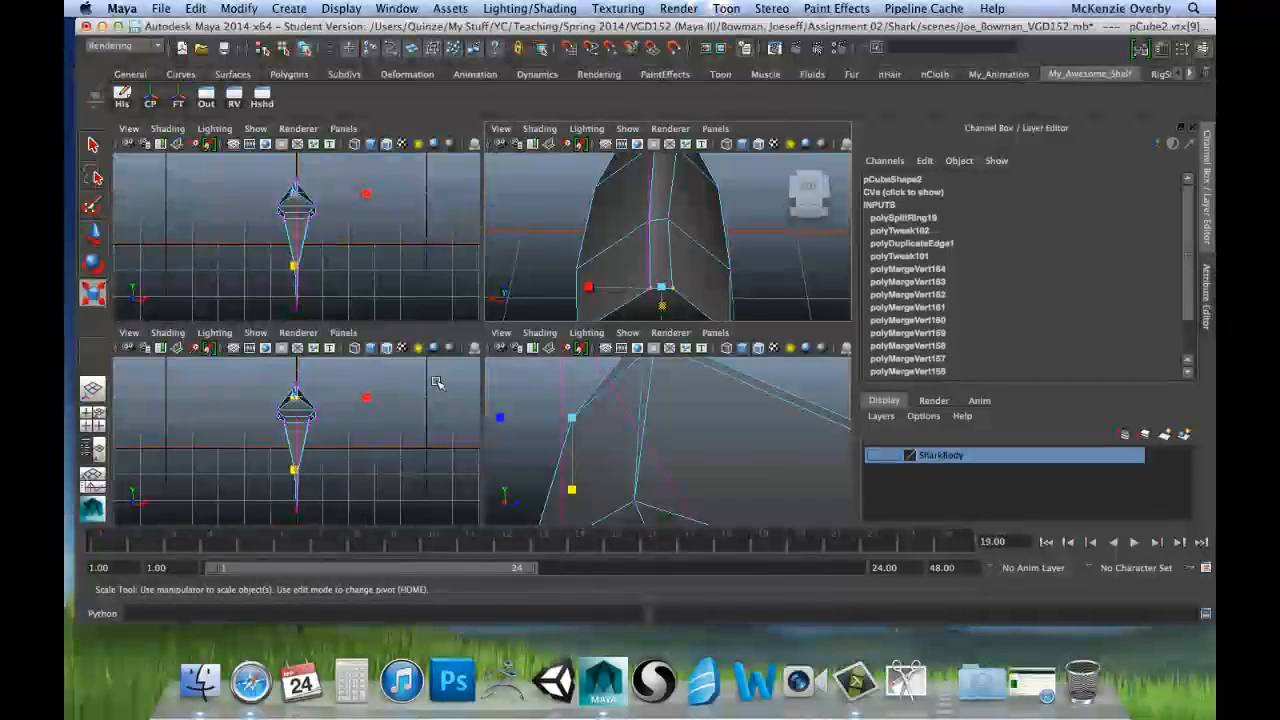
mouse_move(571, 417)
left_mouse_down()
mouse_move(634, 381)
mouse_move(615, 407)
mouse_move(575, 415)
left_mouse_up()
key("ctrl+z")
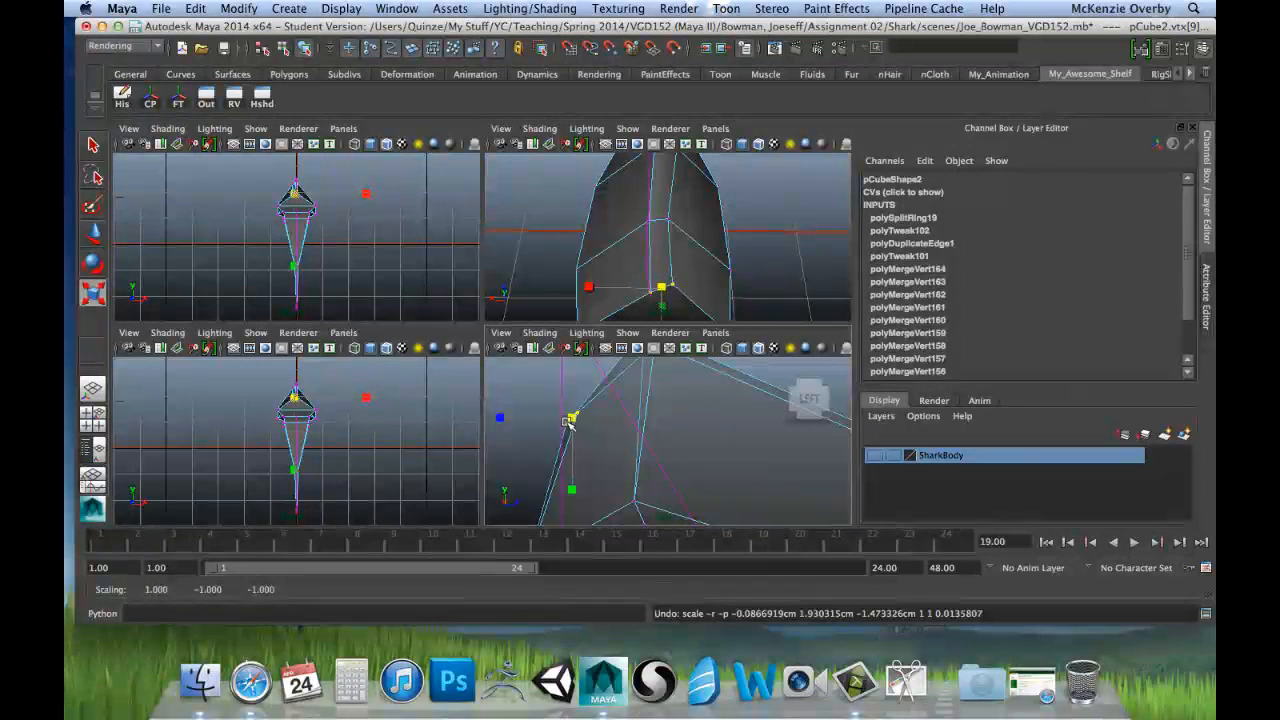
mouse_move(567, 421)
left_mouse_down()
mouse_move(577, 418)
mouse_move(553, 430)
left_mouse_up()
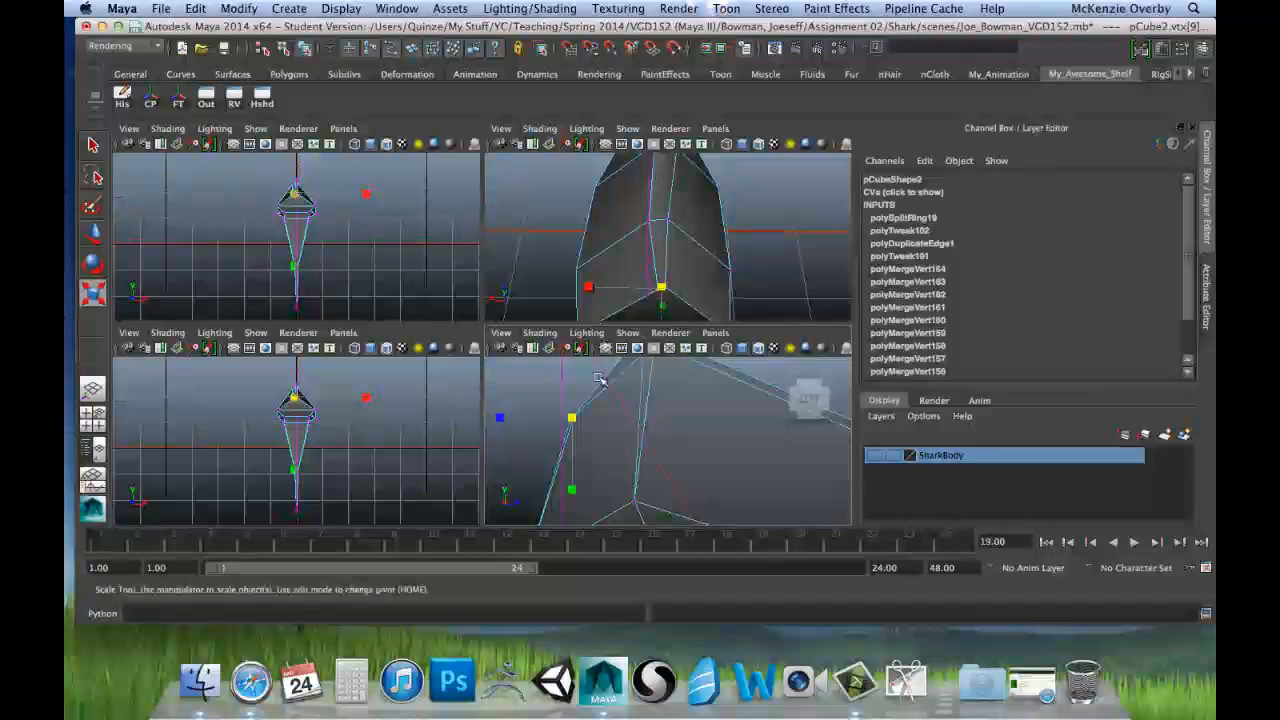
key("z")
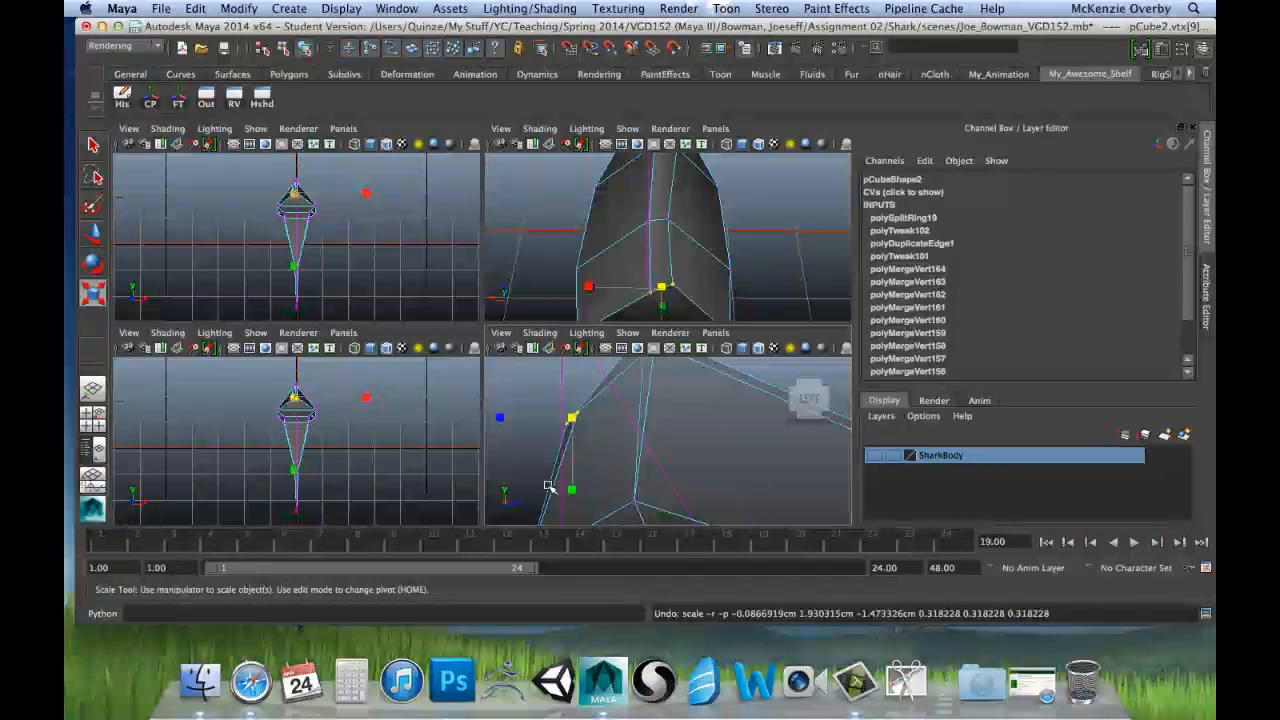
mouse_move(572, 420)
left_mouse_down()
mouse_move(537, 434)
mouse_move(550, 430)
left_mouse_up()
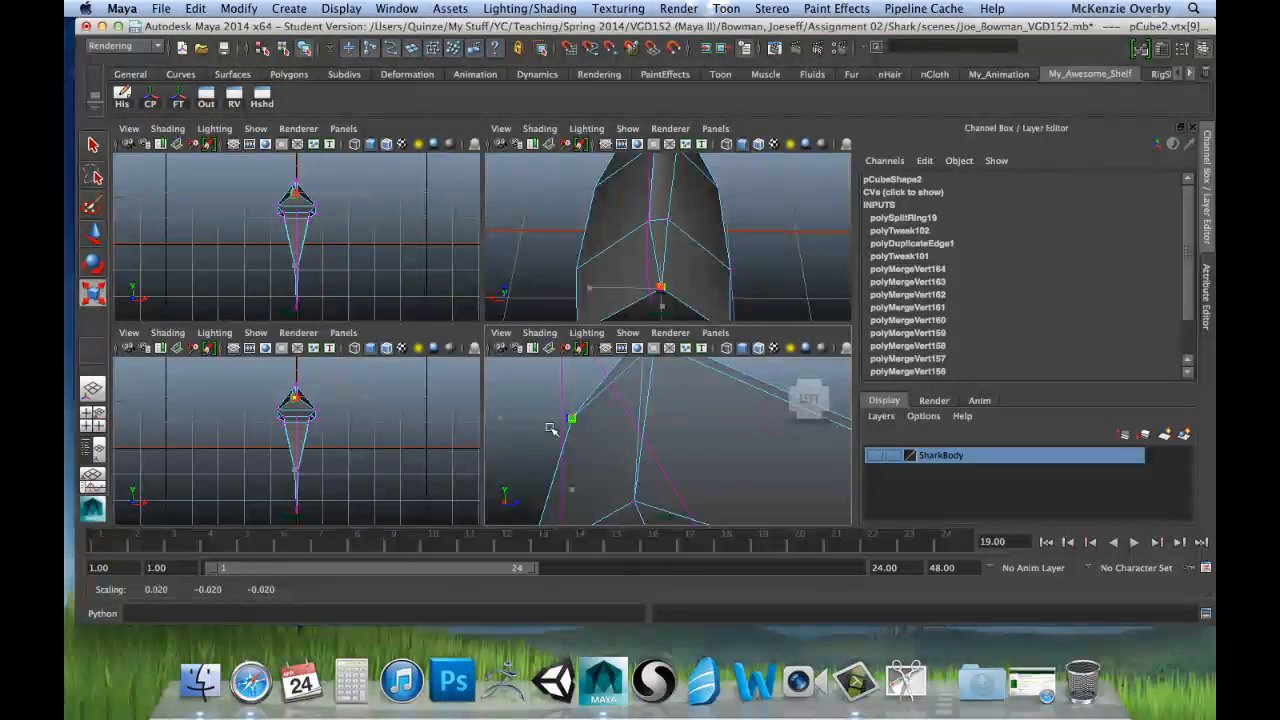
key("z")
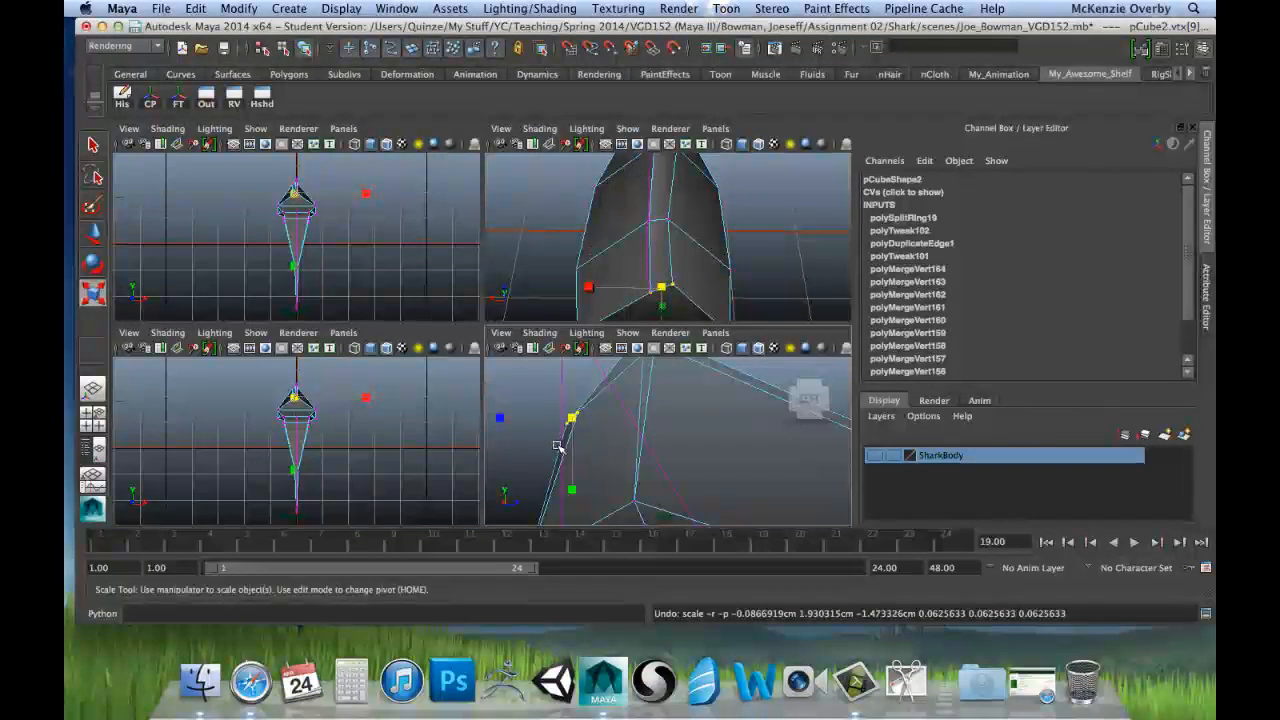
Step: Scale the vertex pair on the root's upper-left outer side and the pair at its left peak flat along Y and Z
key("space")
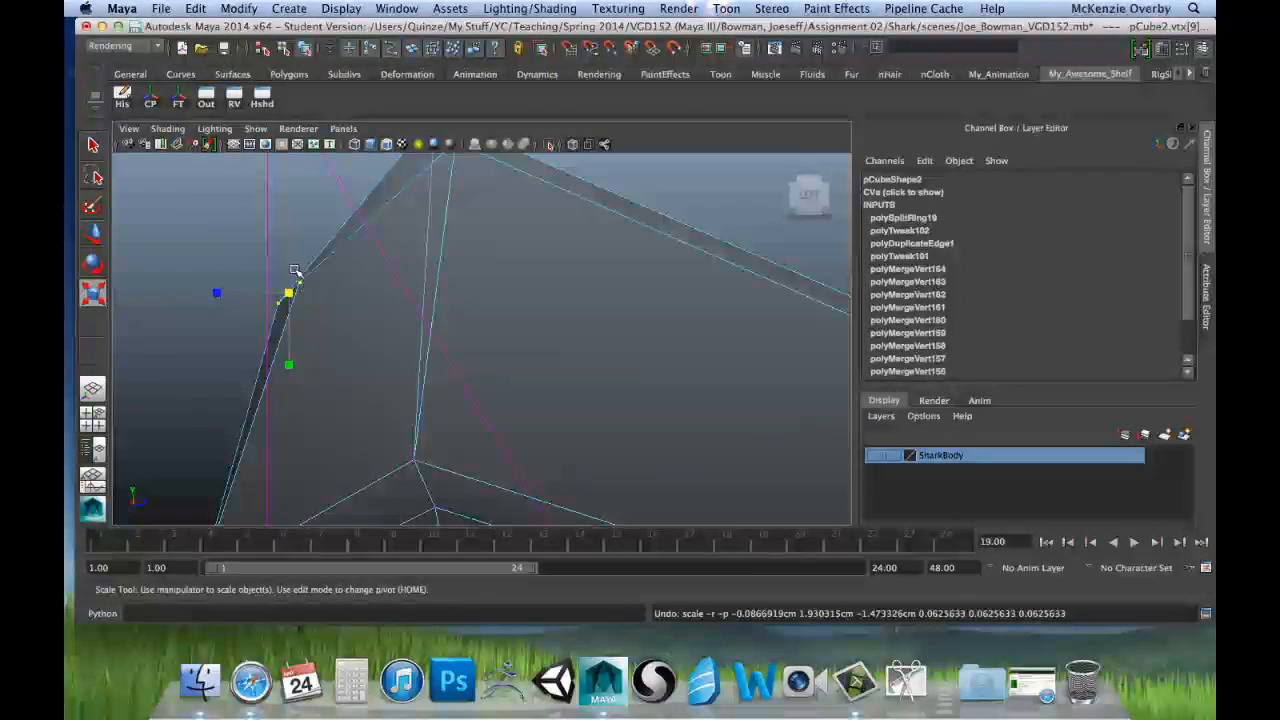
left_click_drag(288, 365, 285, 311)
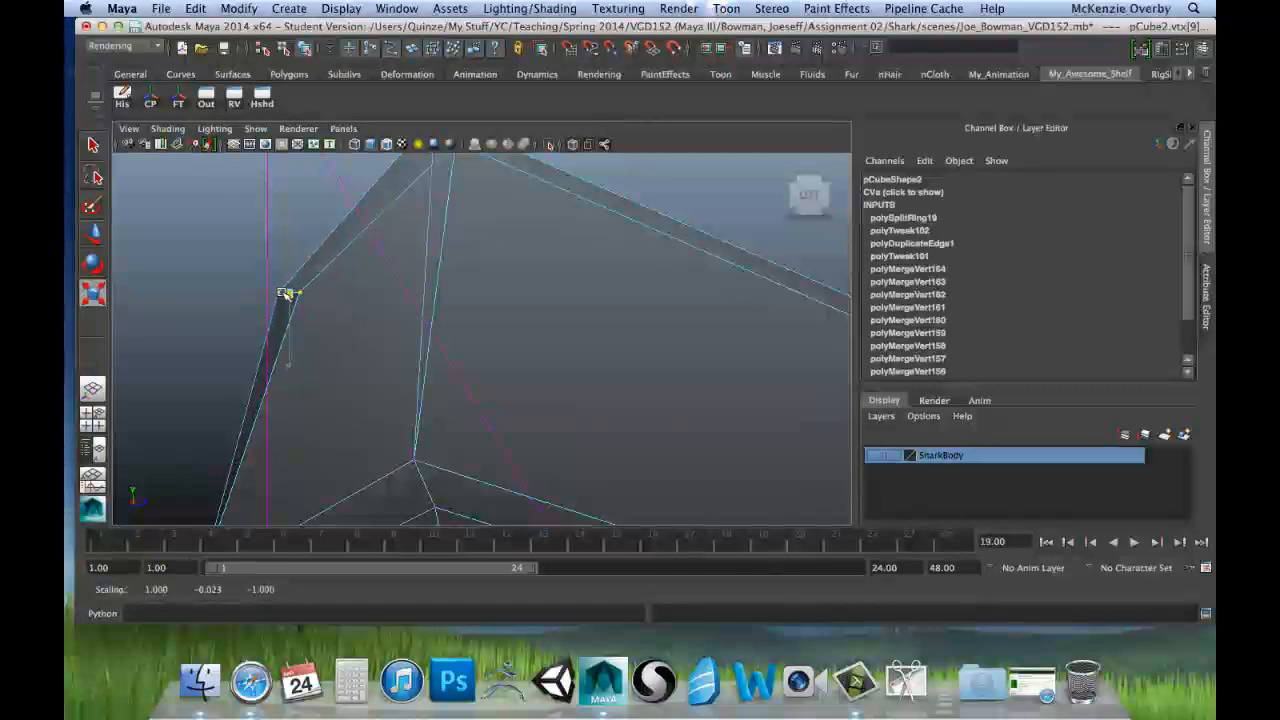
left_click_drag(215, 290, 289, 295)
middle_click_drag(447, 278, 440, 427, "alt")
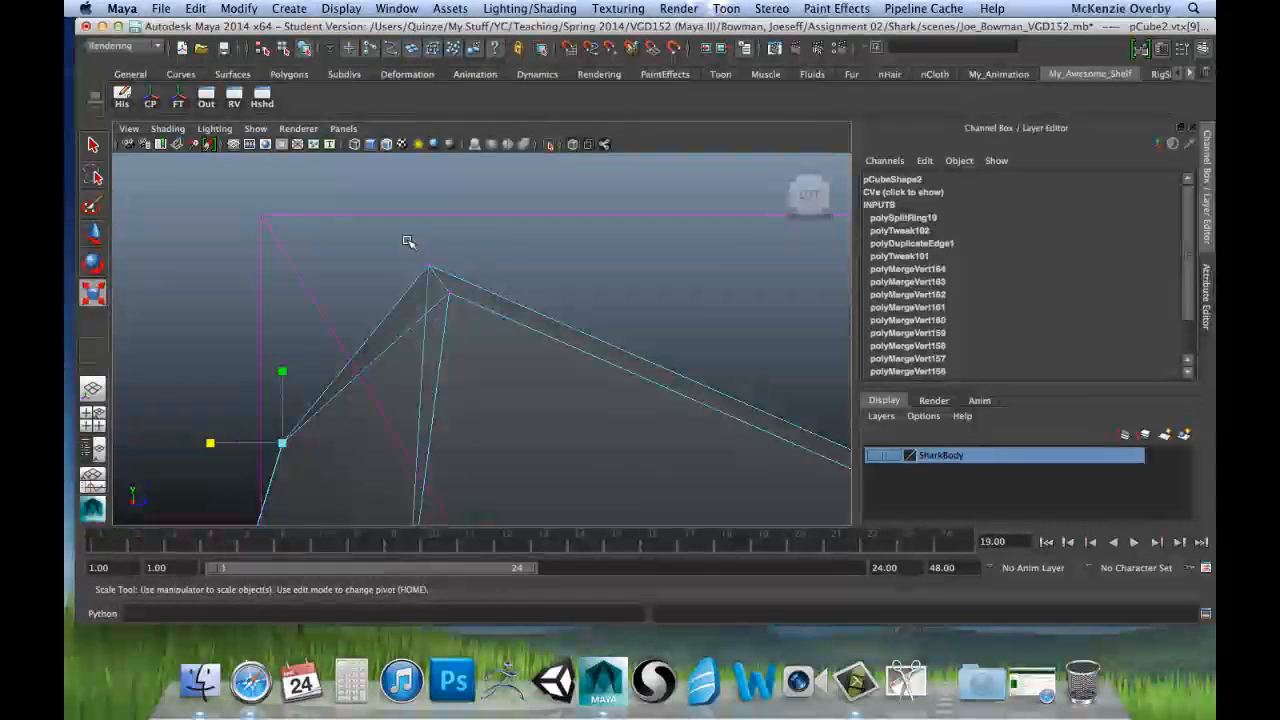
left_click_drag(408, 241, 481, 327)
left_click_drag(439, 206, 437, 300)
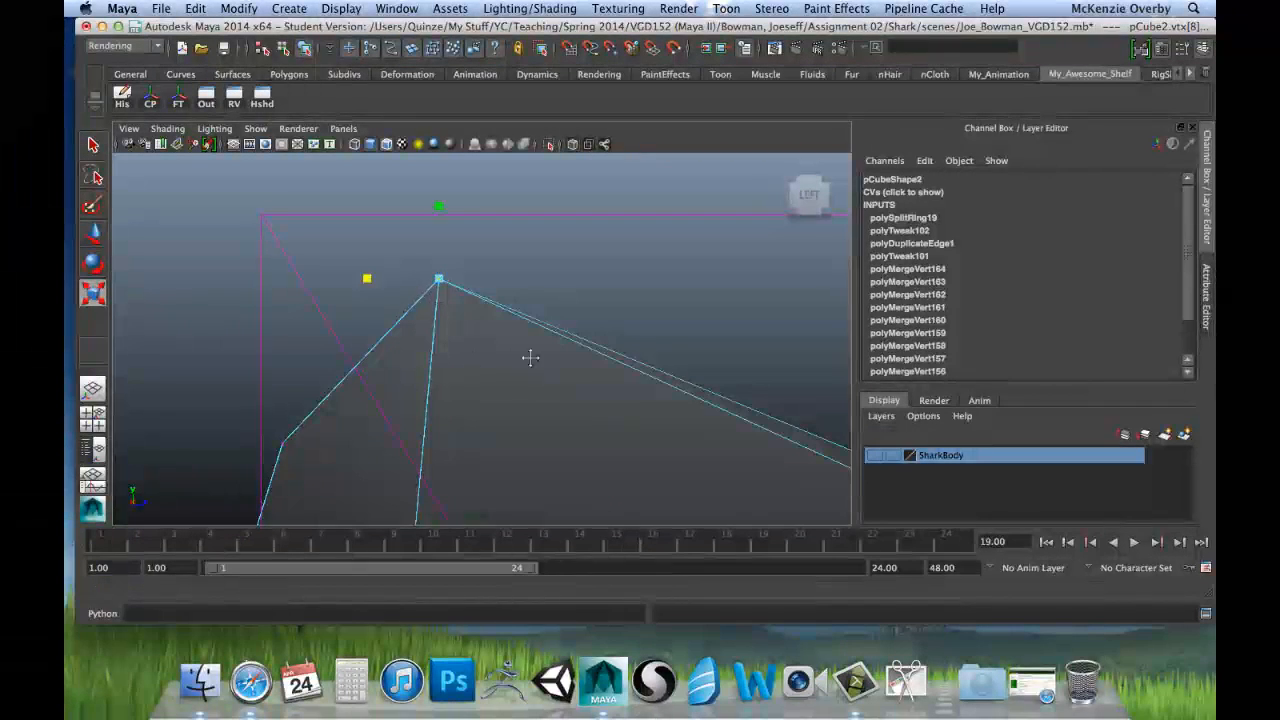
Step: Align the front and back vertices at the root's central notch by scaling them flat along Y
middle_click_drag(532, 357, 289, 326, "alt")
middle_click_drag(580, 384, 423, 321, "alt")
left_click_drag(440, 352, 485, 378)
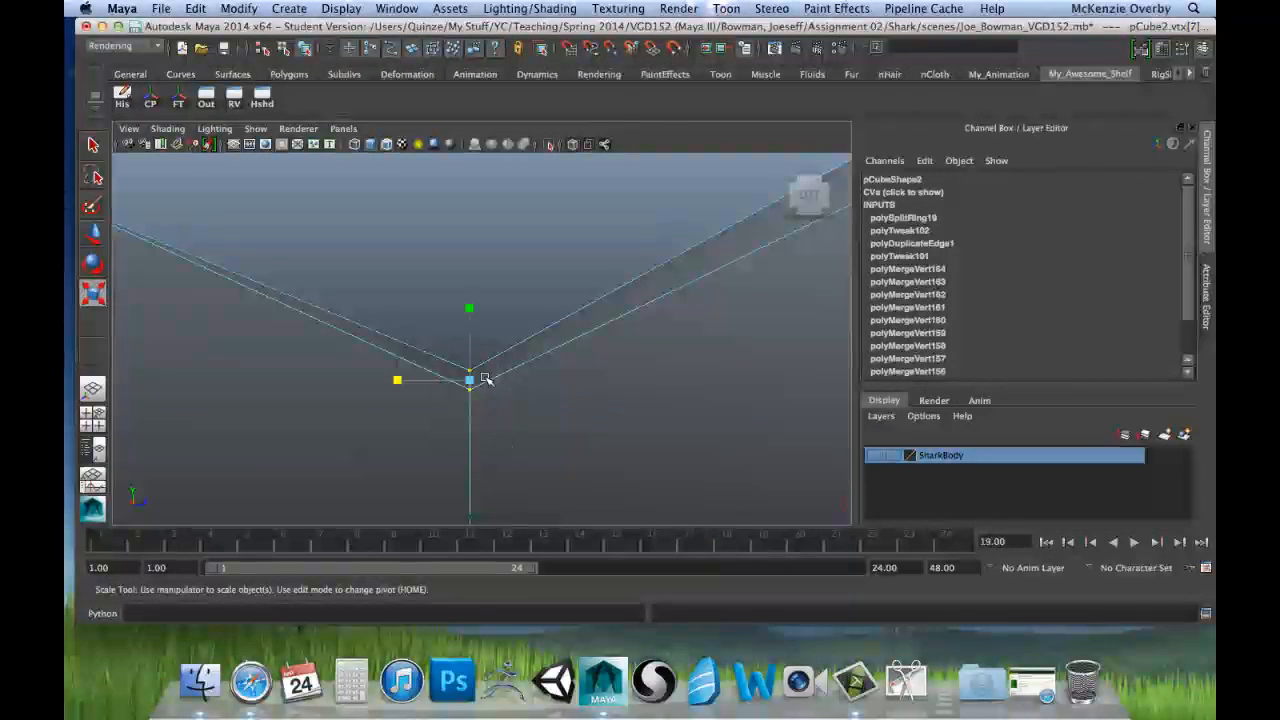
left_click_drag(467, 309, 470, 382)
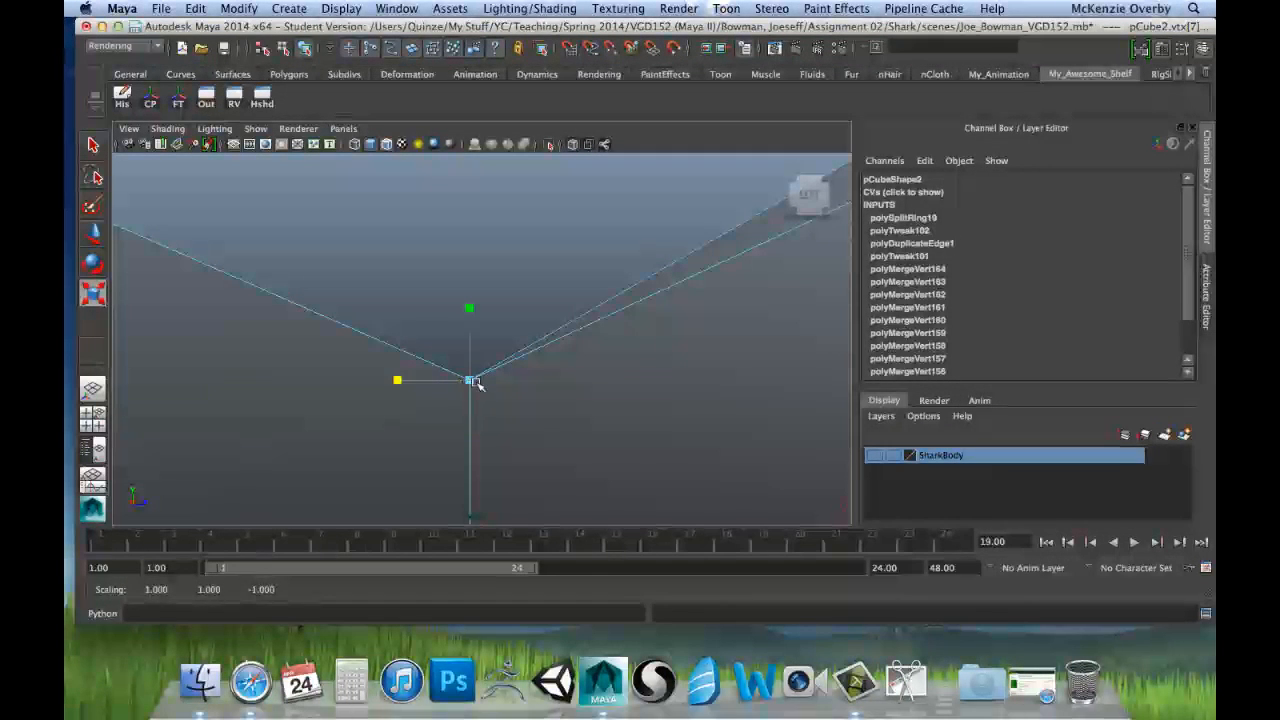
Step: Align the two vertices at the root's right peak by scaling them flat along Z and Y
scroll(544, 388, "down", 5)
middle_click_drag(583, 304, 483, 320, "alt")
scroll(456, 300, "up", 7)
left_click(502, 246)
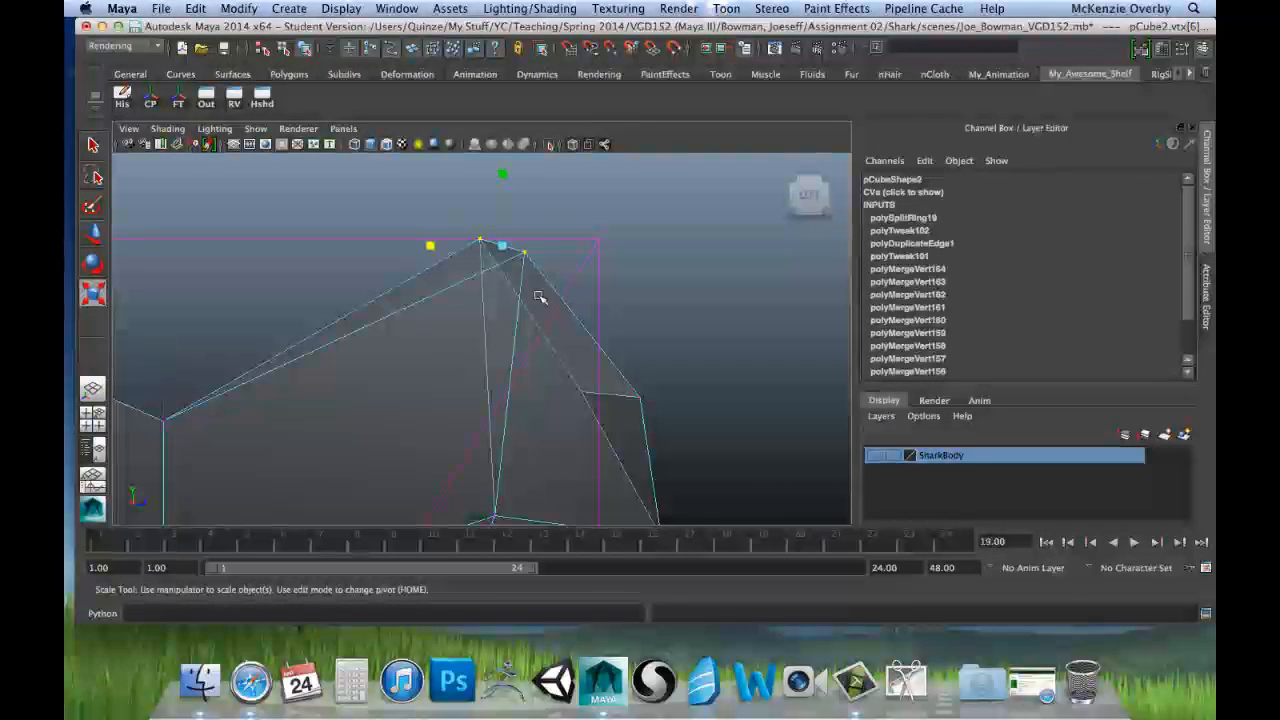
left_click_drag(430, 245, 503, 256)
left_click_drag(501, 178, 507, 243)
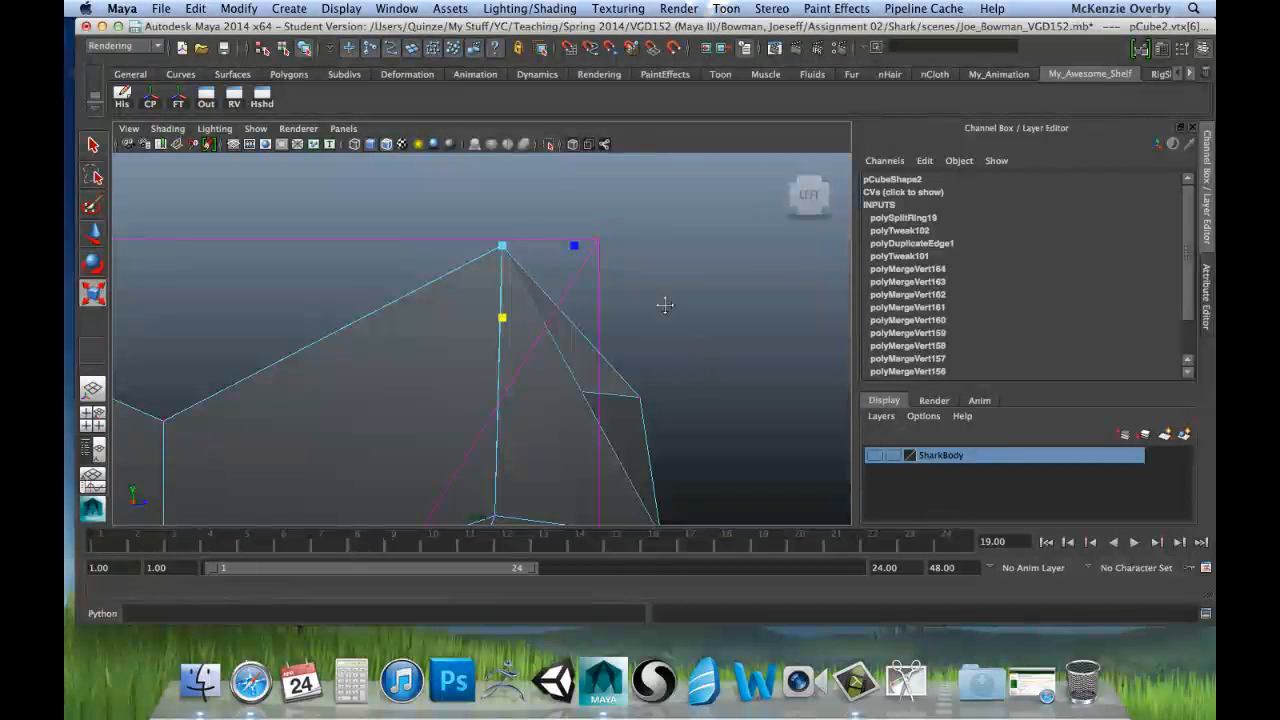
Step: Align the two vertices on the root's upper-right outer side by scaling them flat along Z and Y
middle_click_drag(665, 305, 508, 263, "alt")
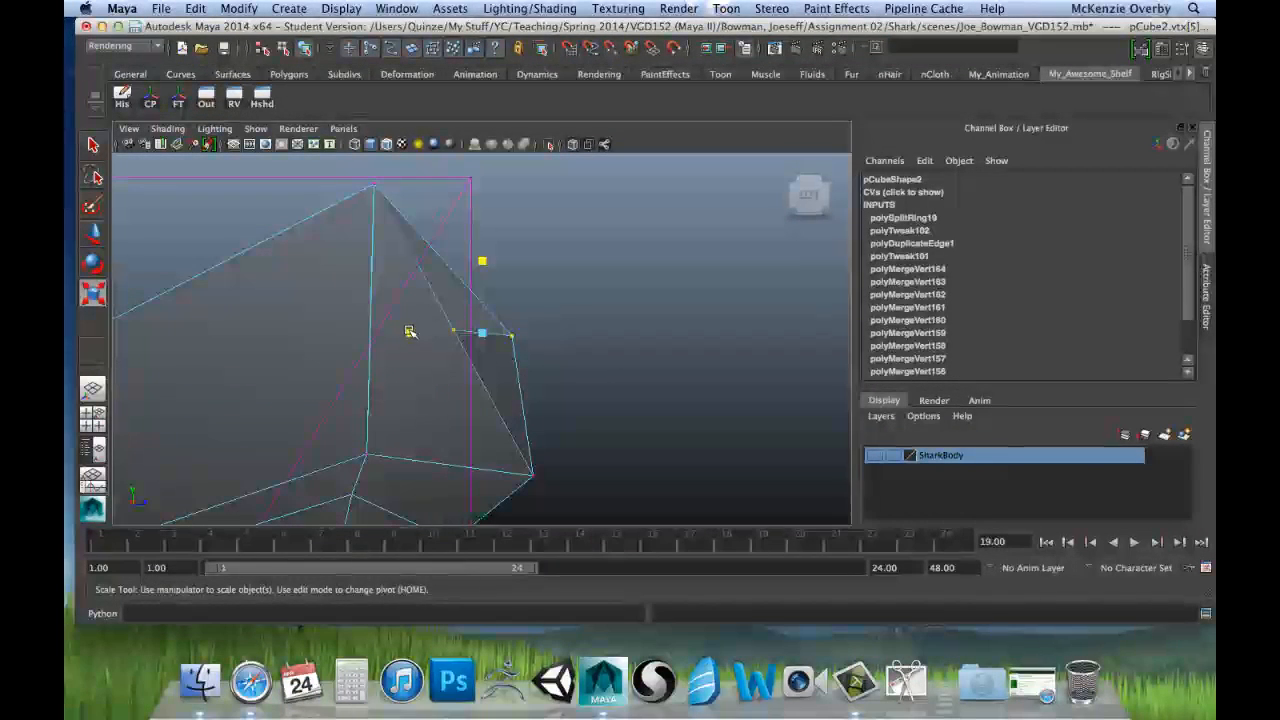
left_click_drag(410, 331, 480, 350)
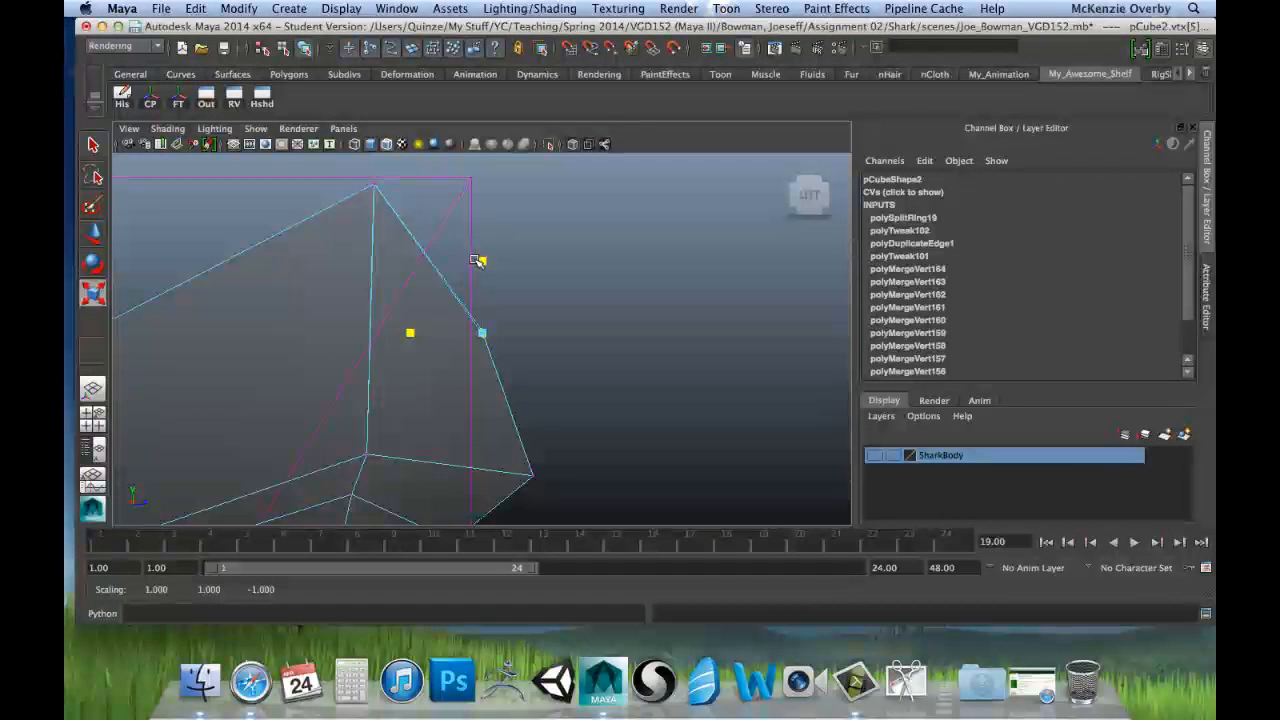
left_click_drag(481, 261, 482, 337)
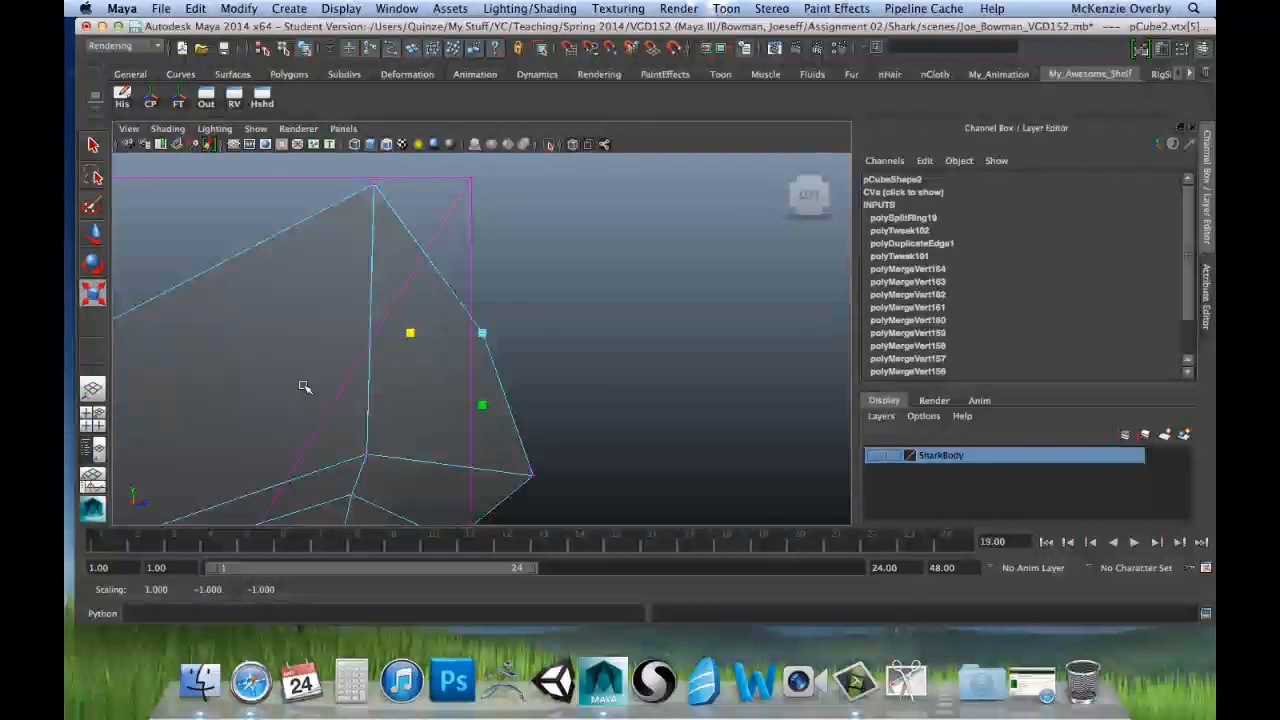
Step: Level the root's left and right peaks with each other by scaling their vertices flat along Y
middle_click_drag(282, 372, 600, 349, "alt")
scroll(500, 363, "down", 10)
scroll(463, 361, "up", 2)
scroll(463, 361, "up", 6)
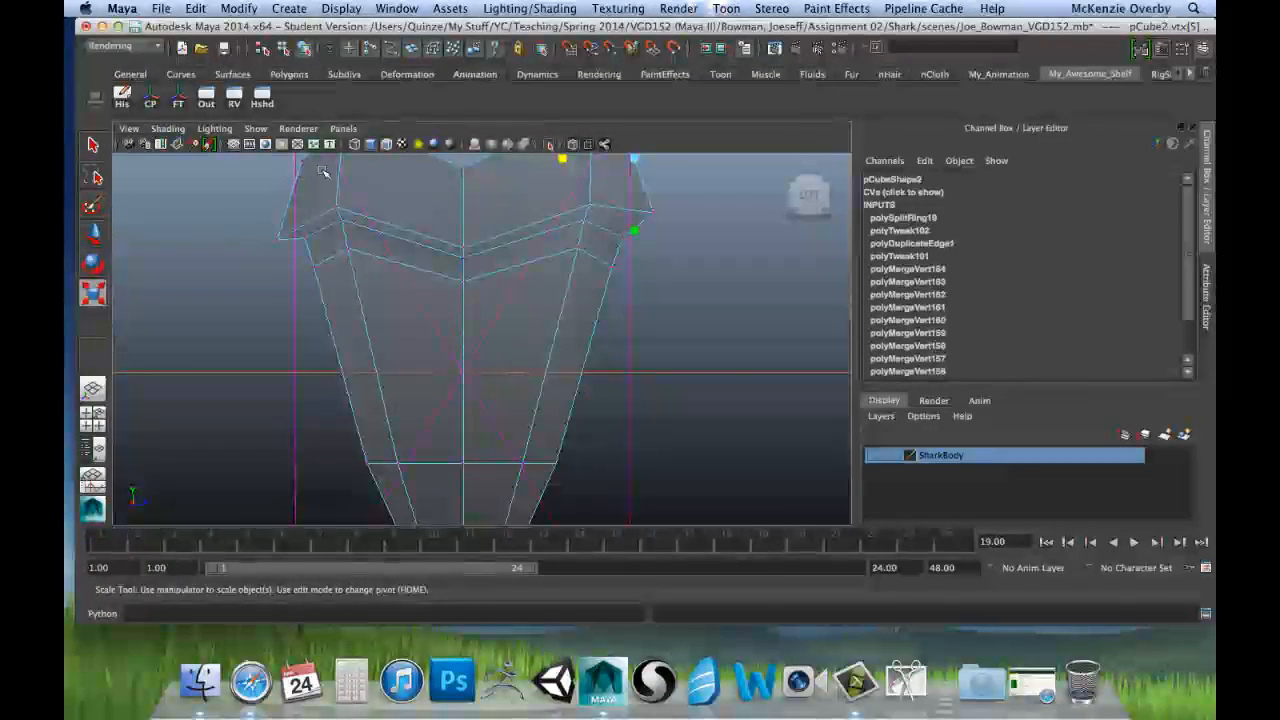
middle_click_drag(387, 206, 374, 322, "alt")
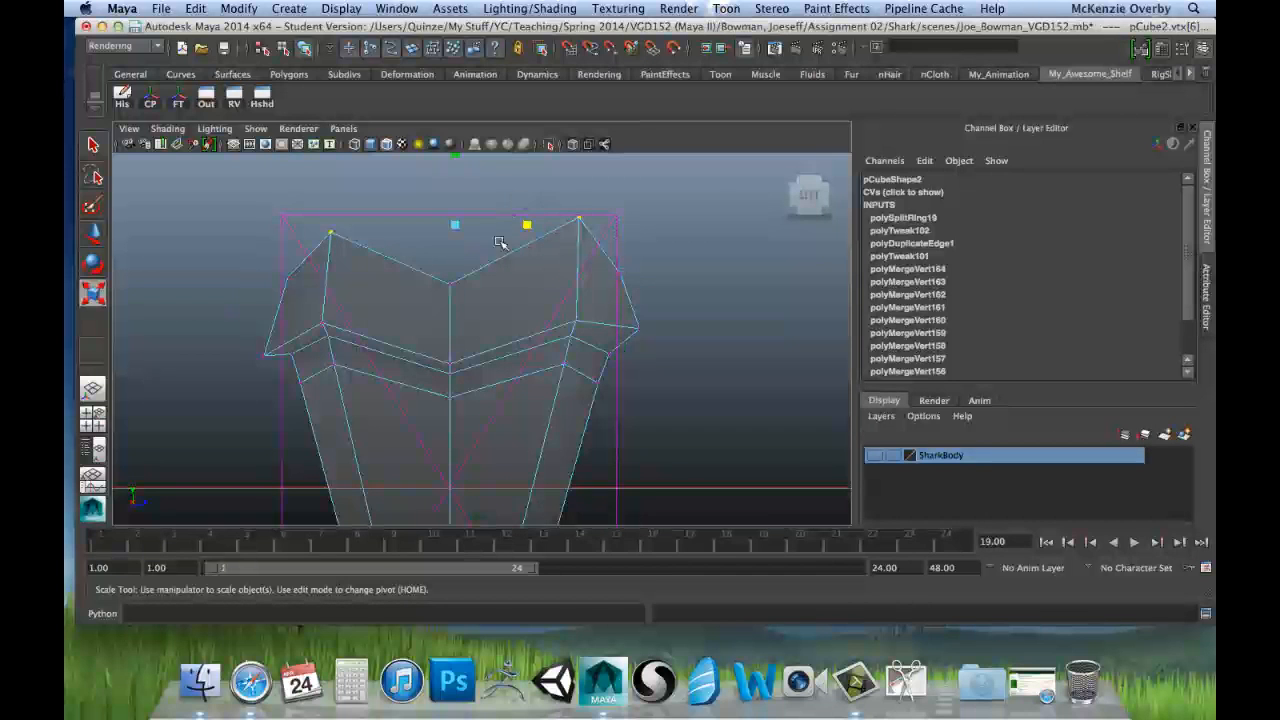
middle_click_drag(387, 213, 383, 247, "alt")
scroll(390, 245, "down", 5)
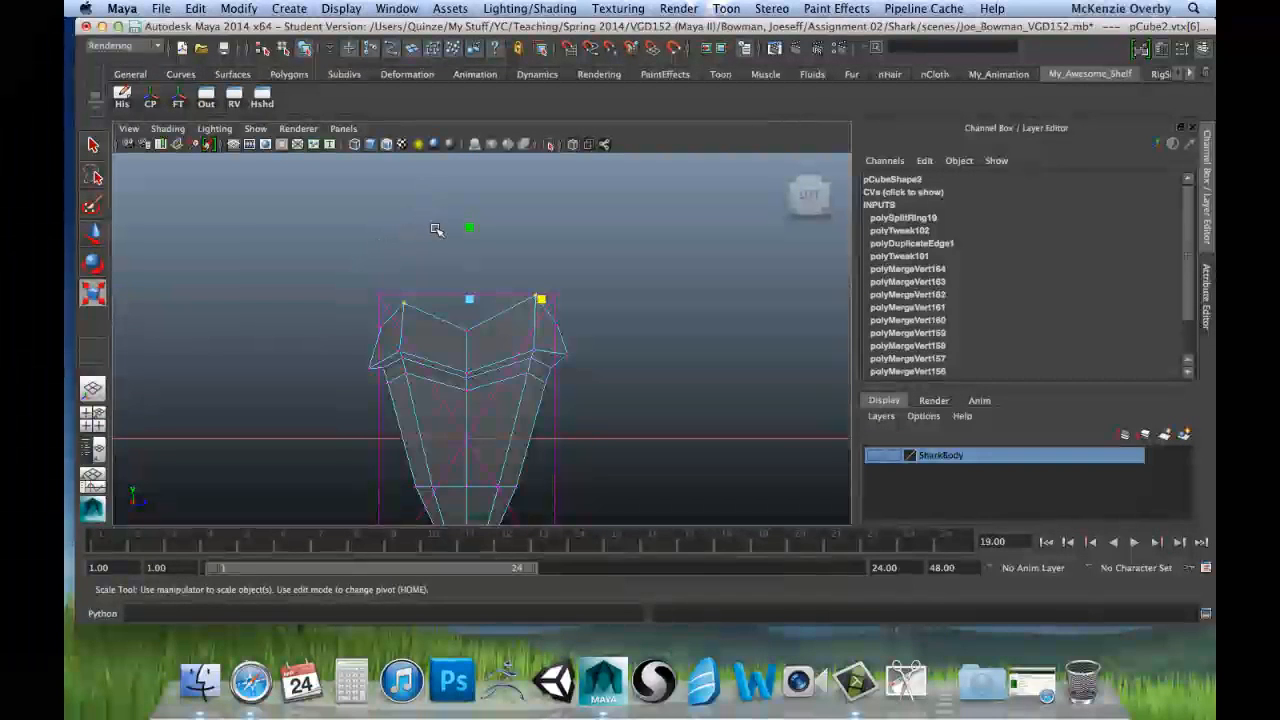
left_click_drag(469, 228, 473, 268)
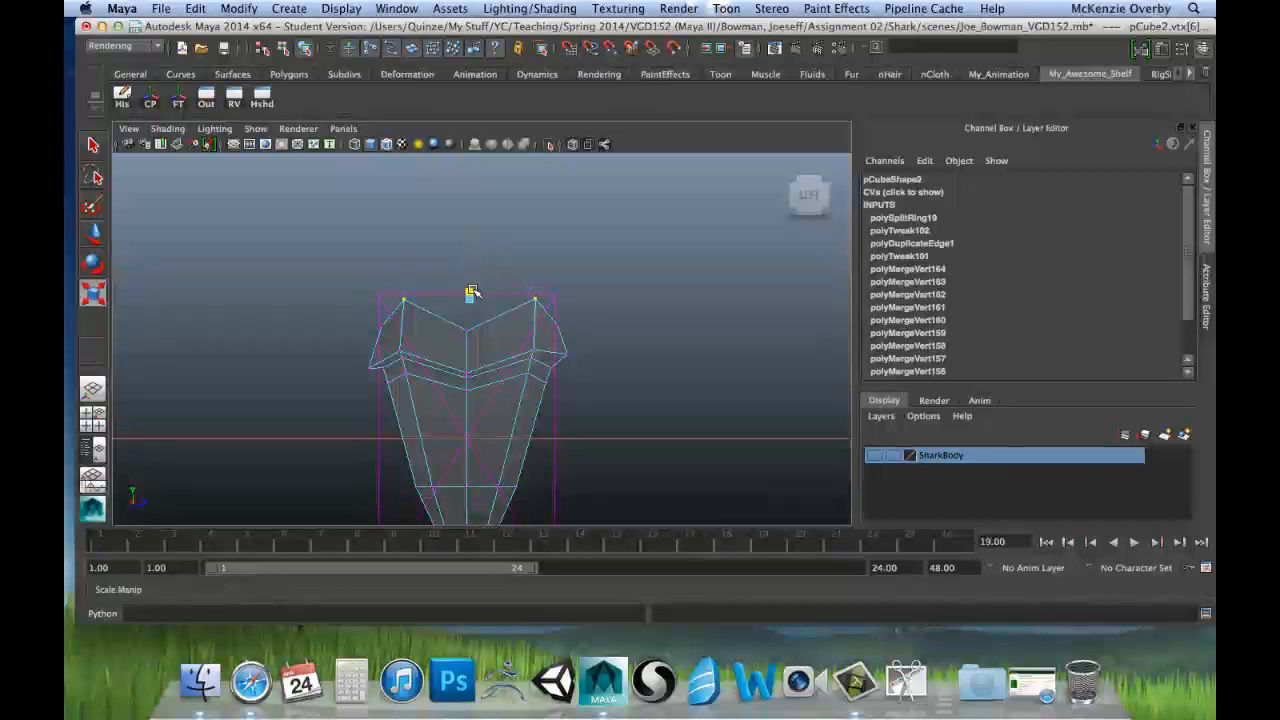
scroll(462, 295, "up", 5)
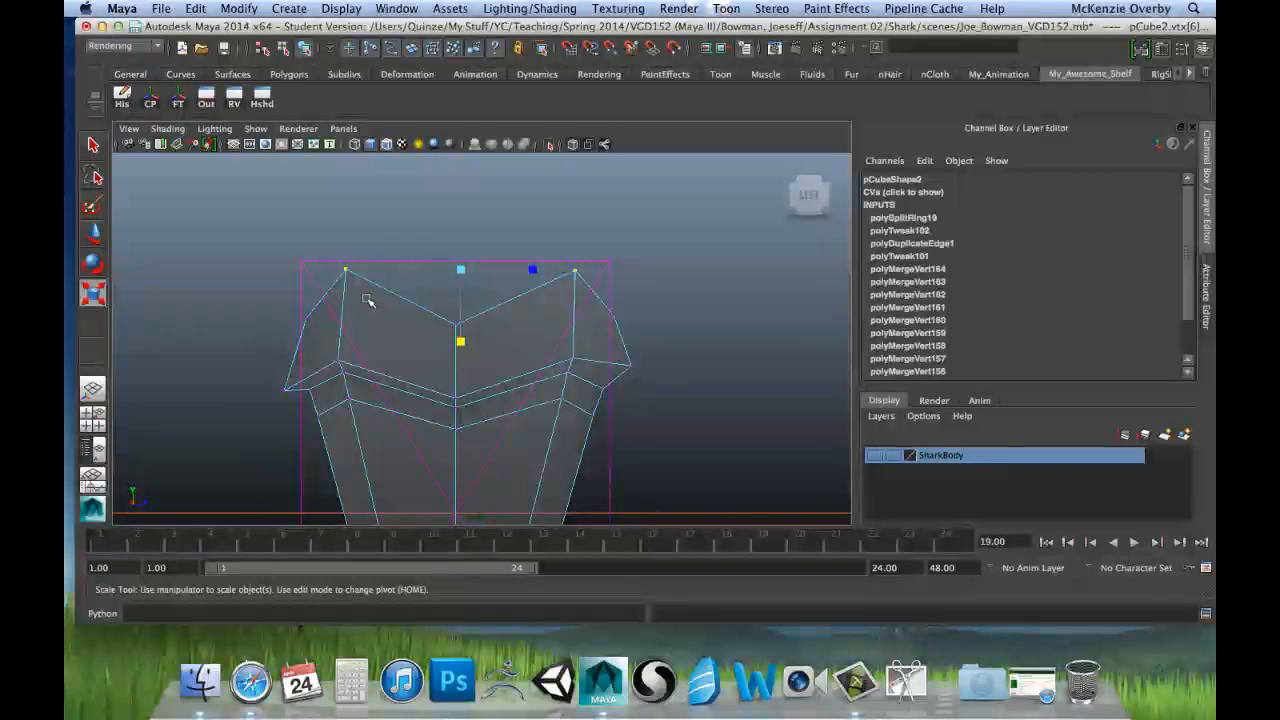
Step: Level the root's lower left and right outer corners along Y, and likewise the two crease vertices directly below the peaks
left_click_drag(275, 368, 294, 394)
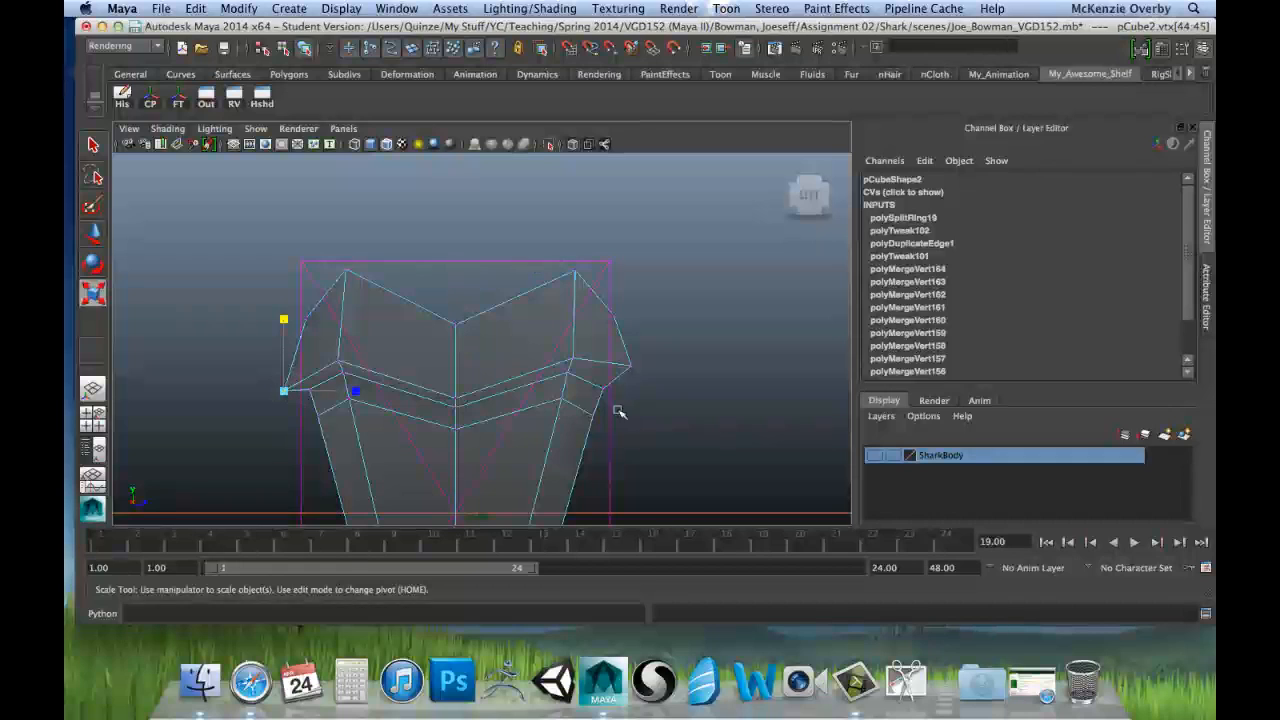
left_click_drag(636, 382, 613, 344, "shift")
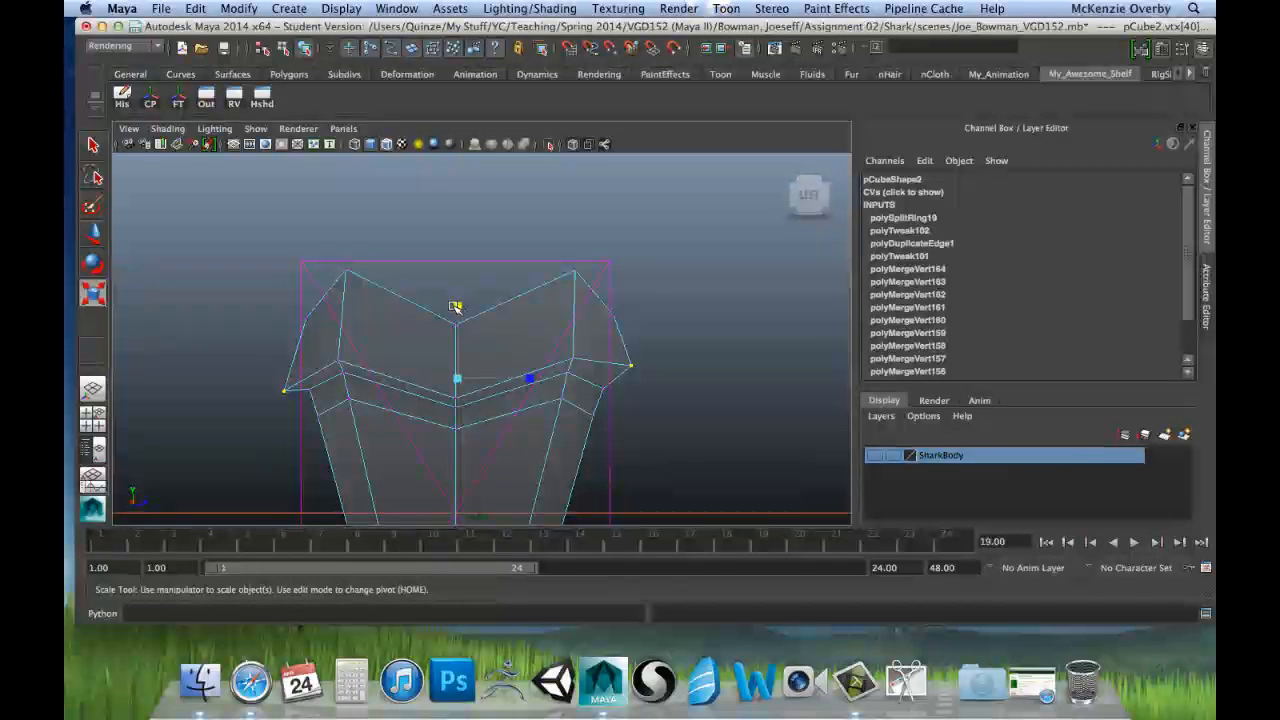
left_click_drag(457, 306, 457, 378)
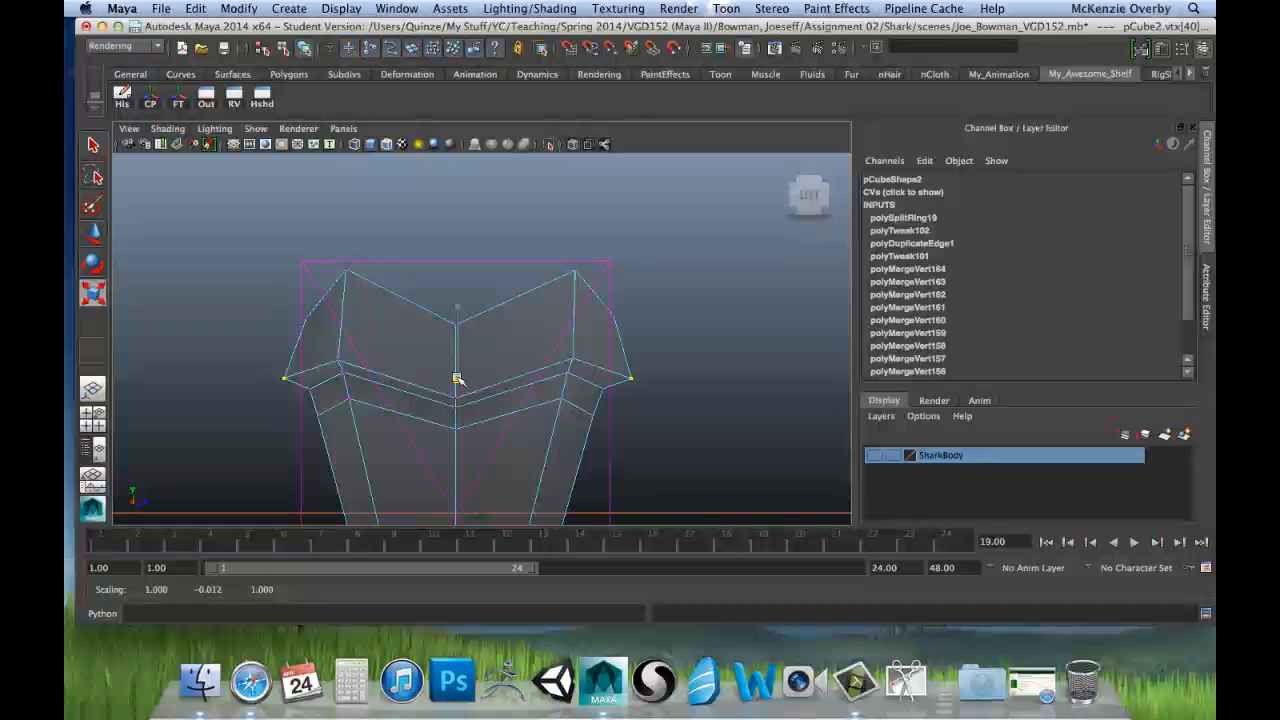
left_click(340, 362)
left_click(581, 362, "shift")
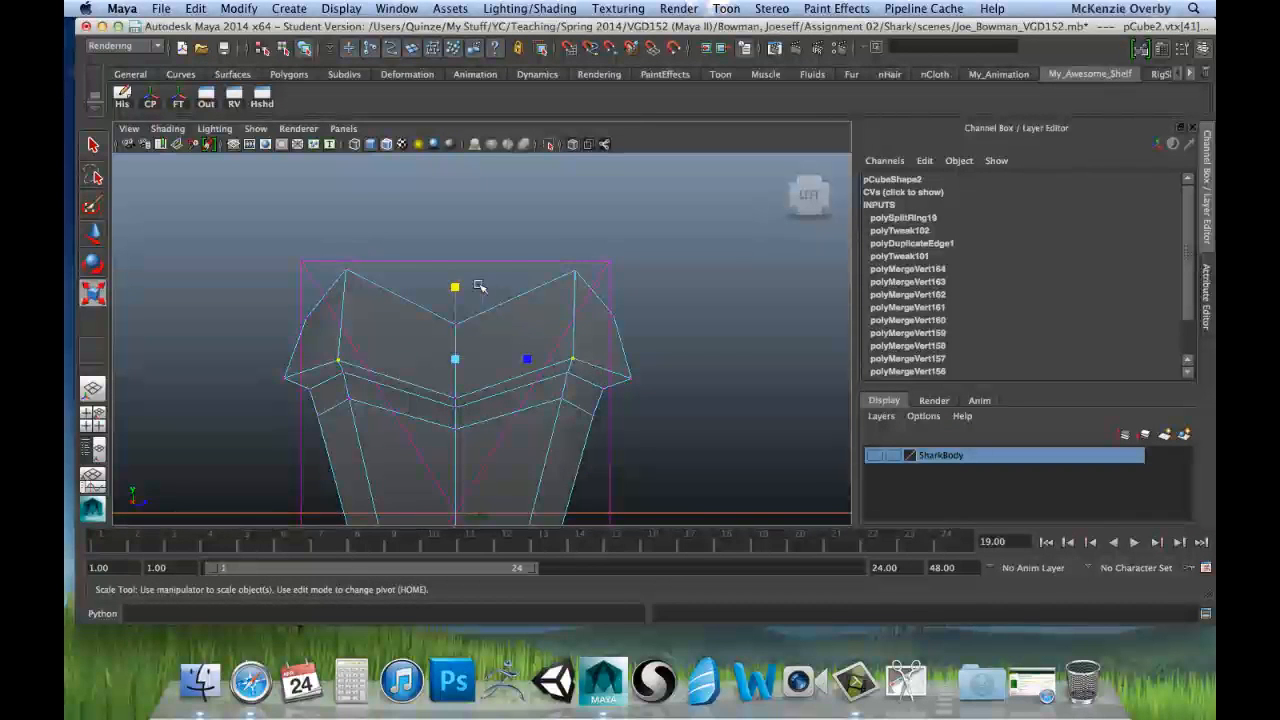
left_click_drag(456, 290, 456, 360)
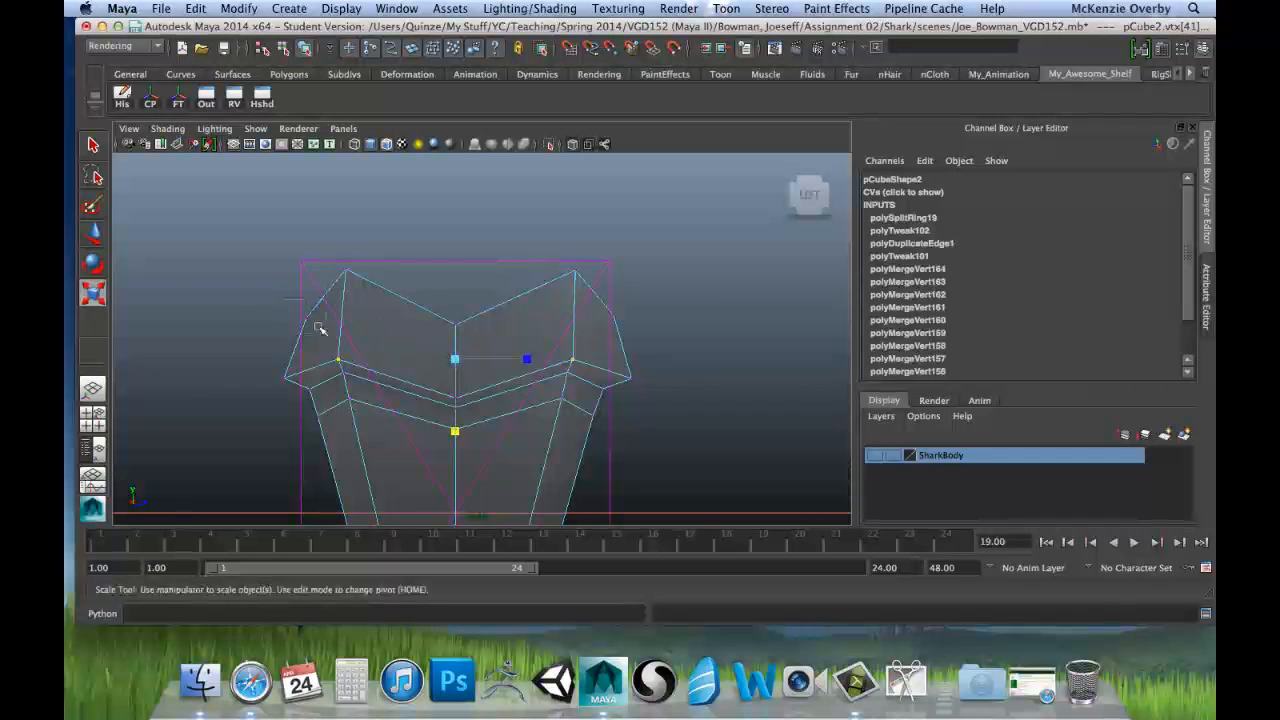
Step: Level the upper outer side vertices on the root's left and right with each other by scaling them flat along Y
left_click(307, 318)
left_click(612, 317, "shift")
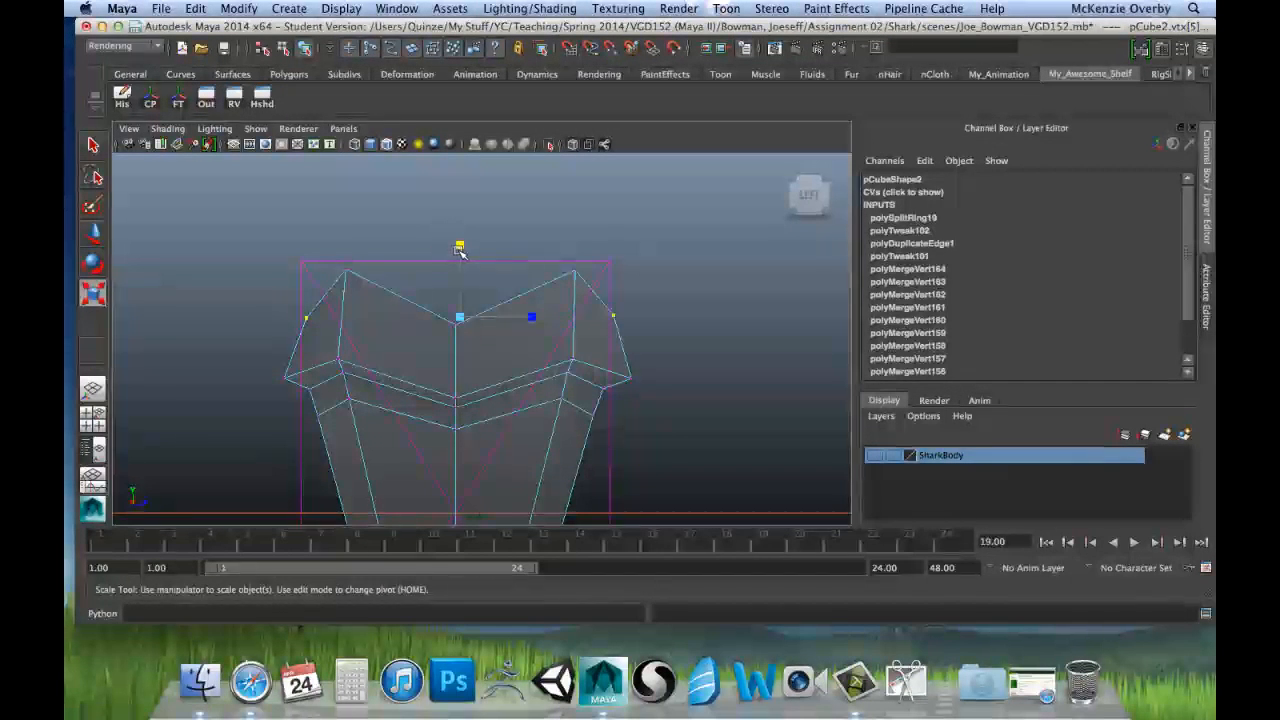
left_click_drag(460, 248, 459, 388)
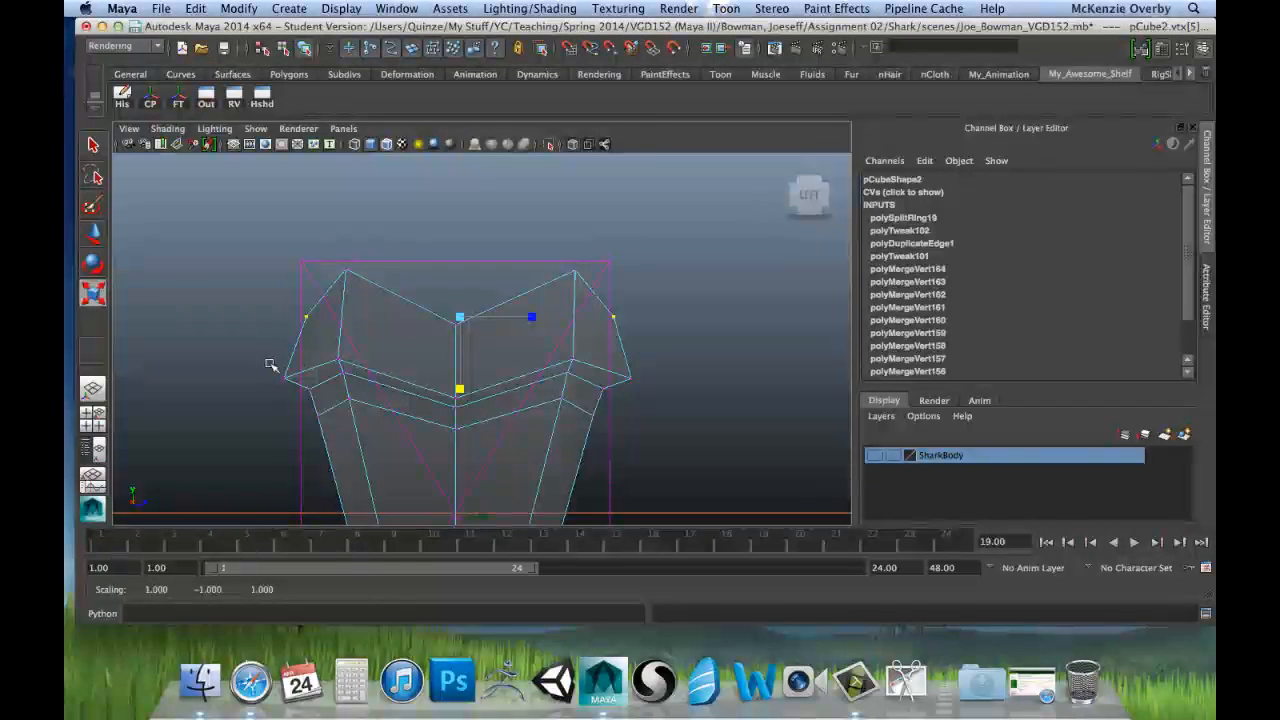
Step: Scale the root's lower left and right outer corners inward along Z, and move the left corner to about Z -1.587
left_click_drag(271, 363, 302, 381)
left_click_drag(650, 382, 601, 366, "shift")
left_click_drag(523, 380, 525, 381)
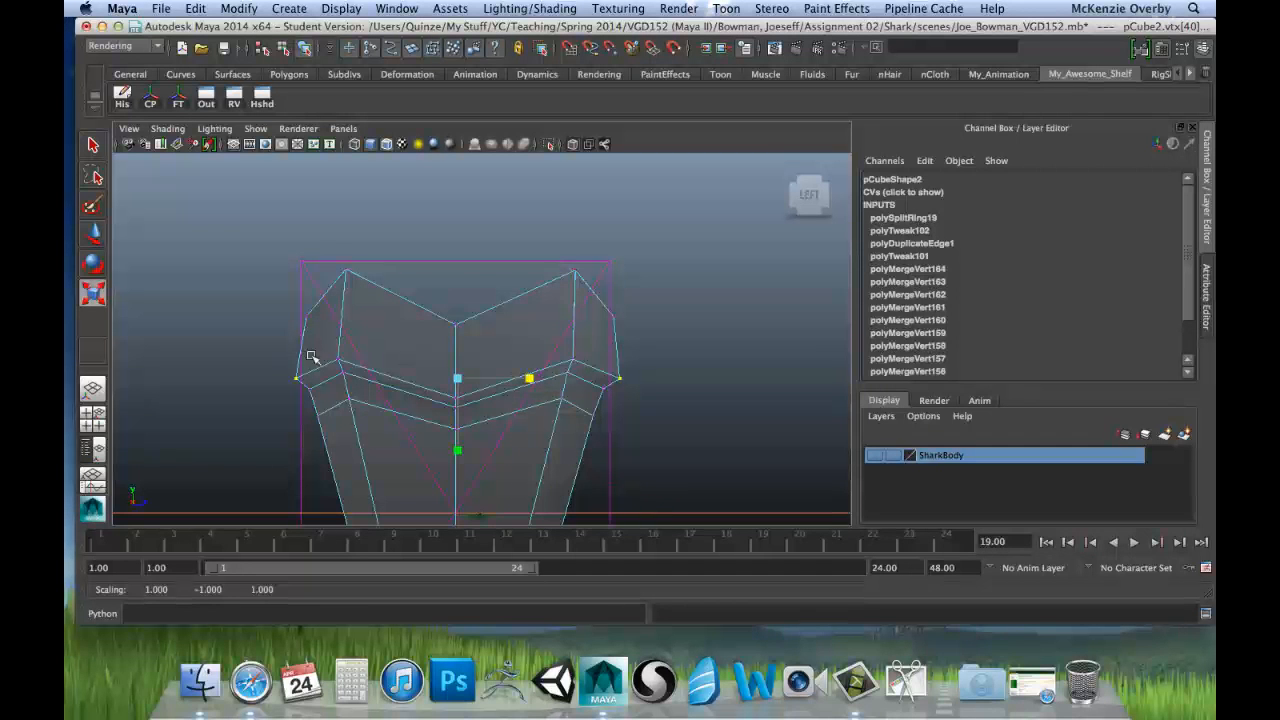
left_click_drag(284, 362, 308, 390)
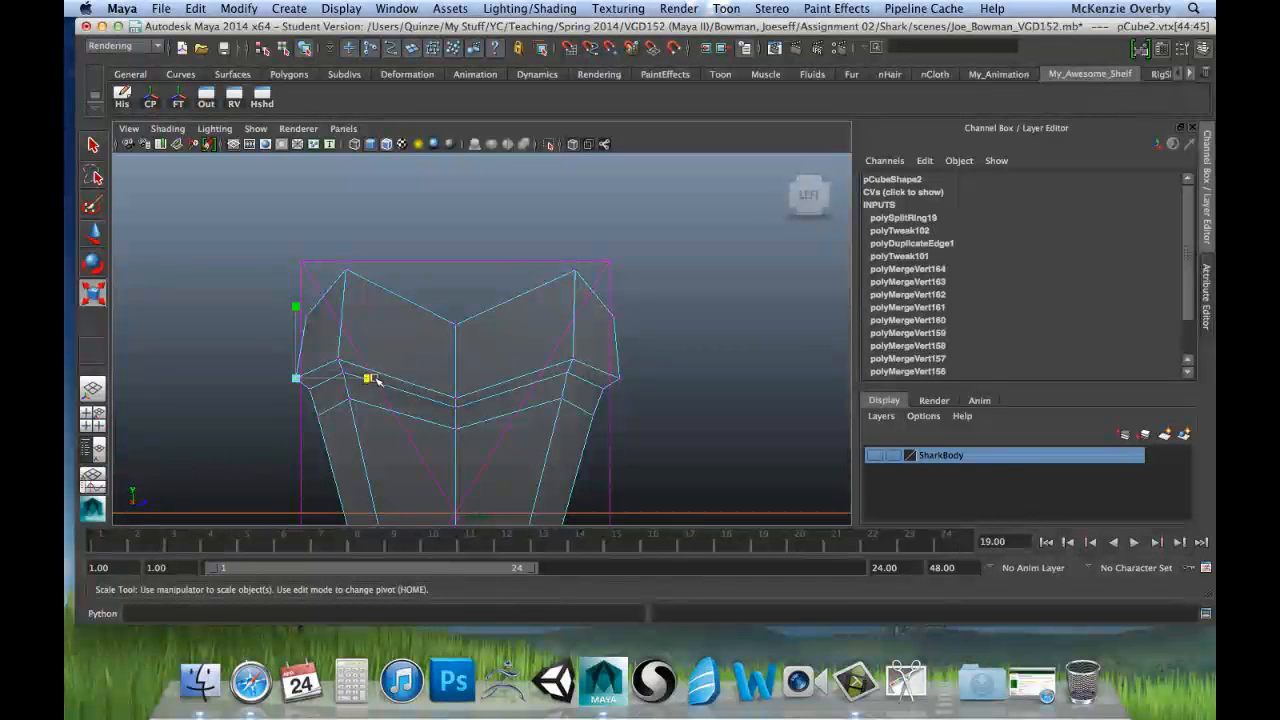
key("w")
left_click(348, 378)
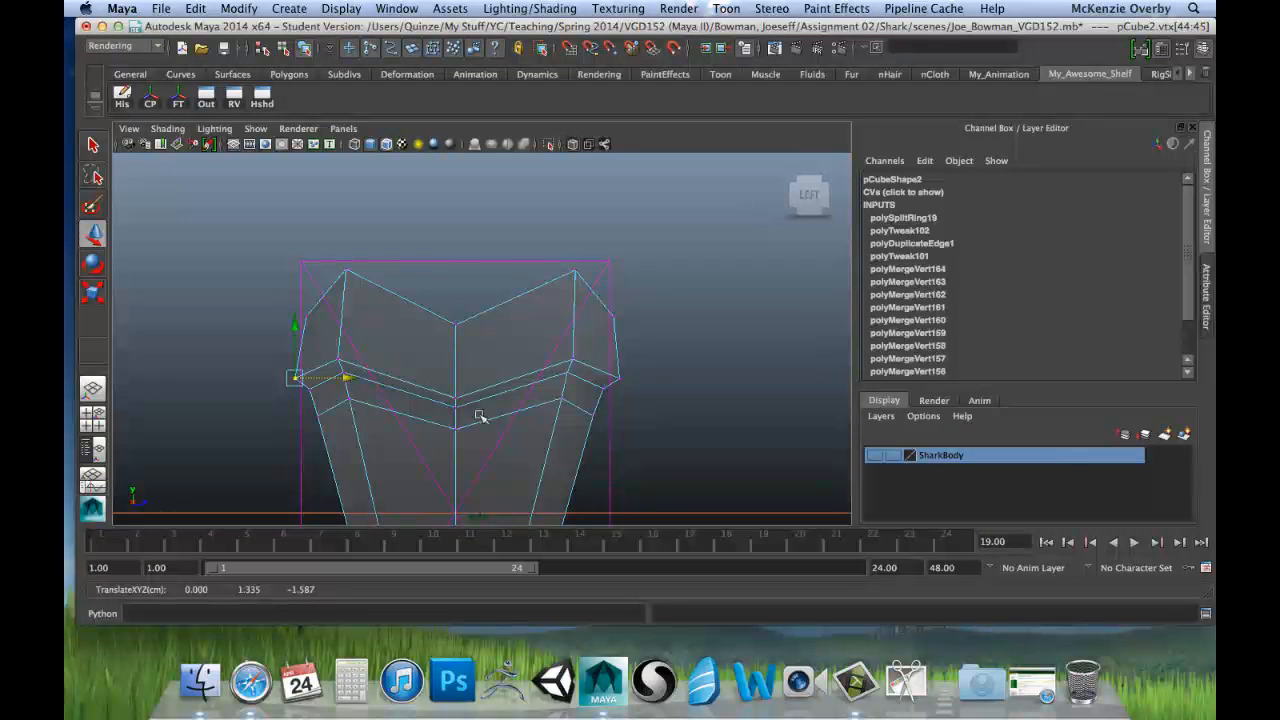
Step: Move the vertices on the root's upper-left outer side along Z to about -1.516
middle_click_drag(677, 420, 680, 309, "alt")
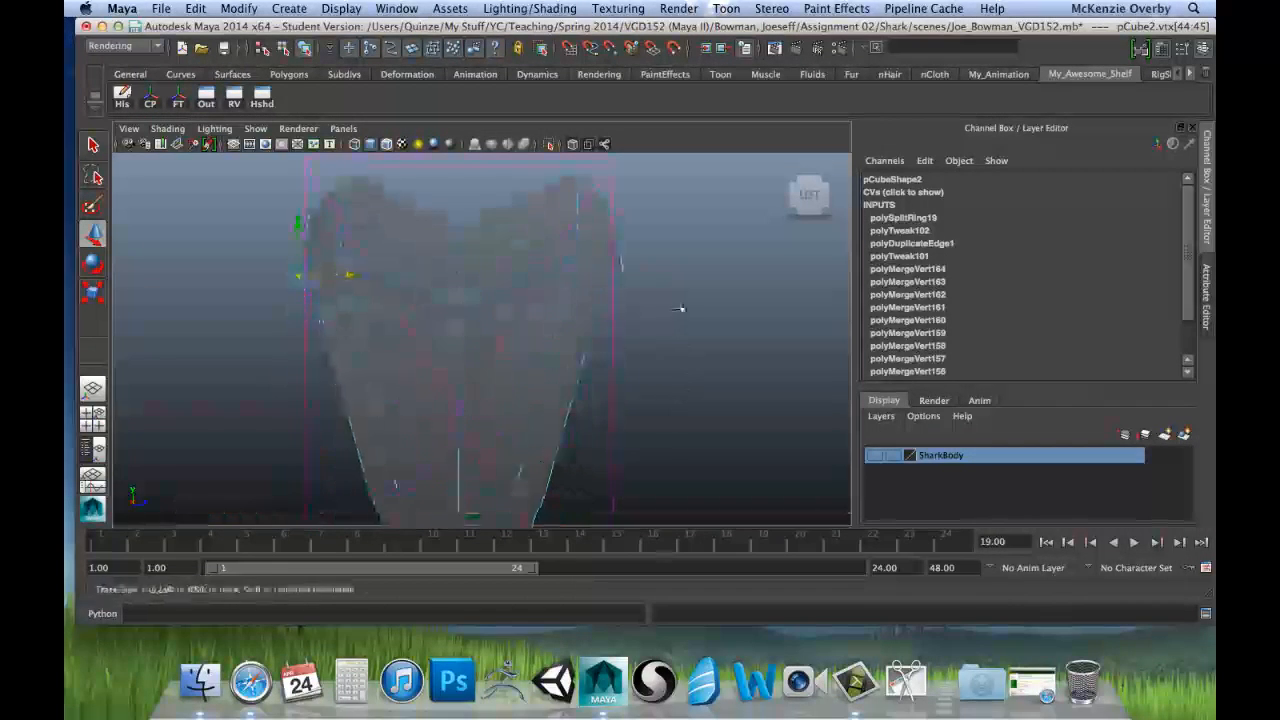
right_click_drag(663, 352, 566, 354, "alt")
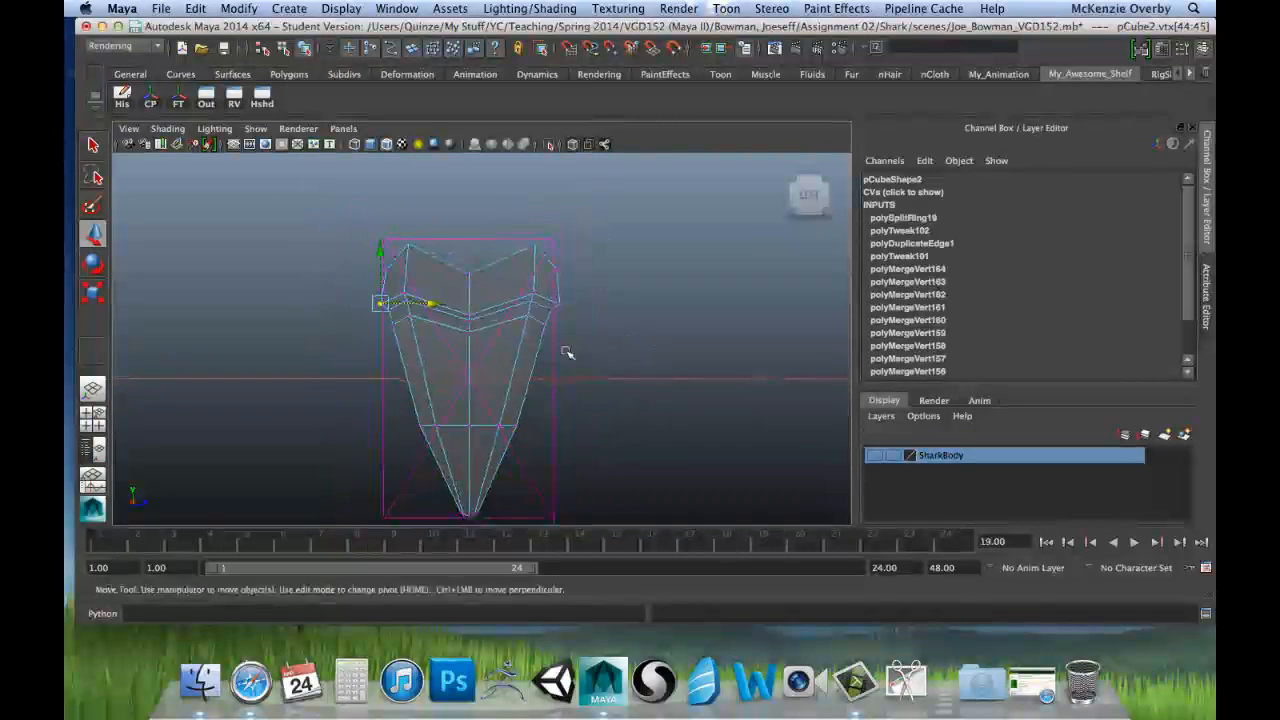
left_click_drag(376, 239, 437, 245)
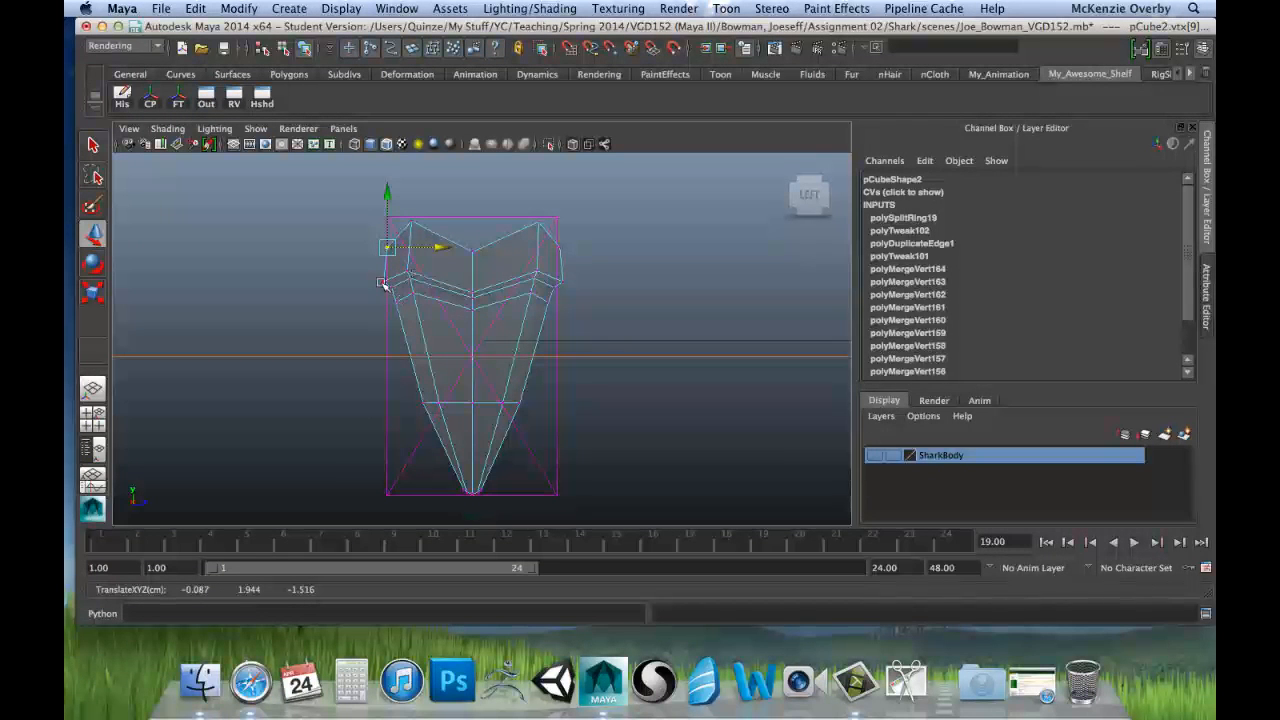
left_click_drag(366, 270, 402, 328)
left_click_drag(448, 275, 436, 247)
scroll(511, 200, "up", 1)
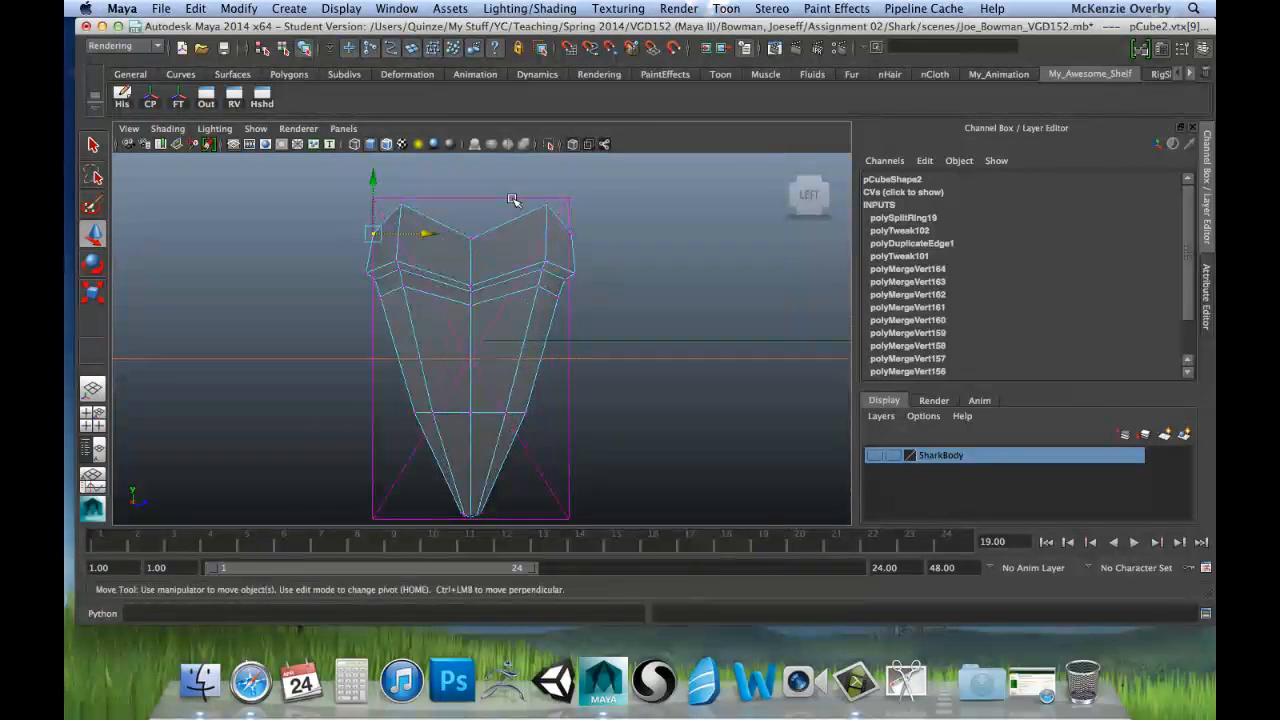
Step: Move the root's upper-right peak vertex inward along Z to about 1.097
scroll(508, 200, "up", 2)
middle_click_drag(466, 234, 449, 343, "alt")
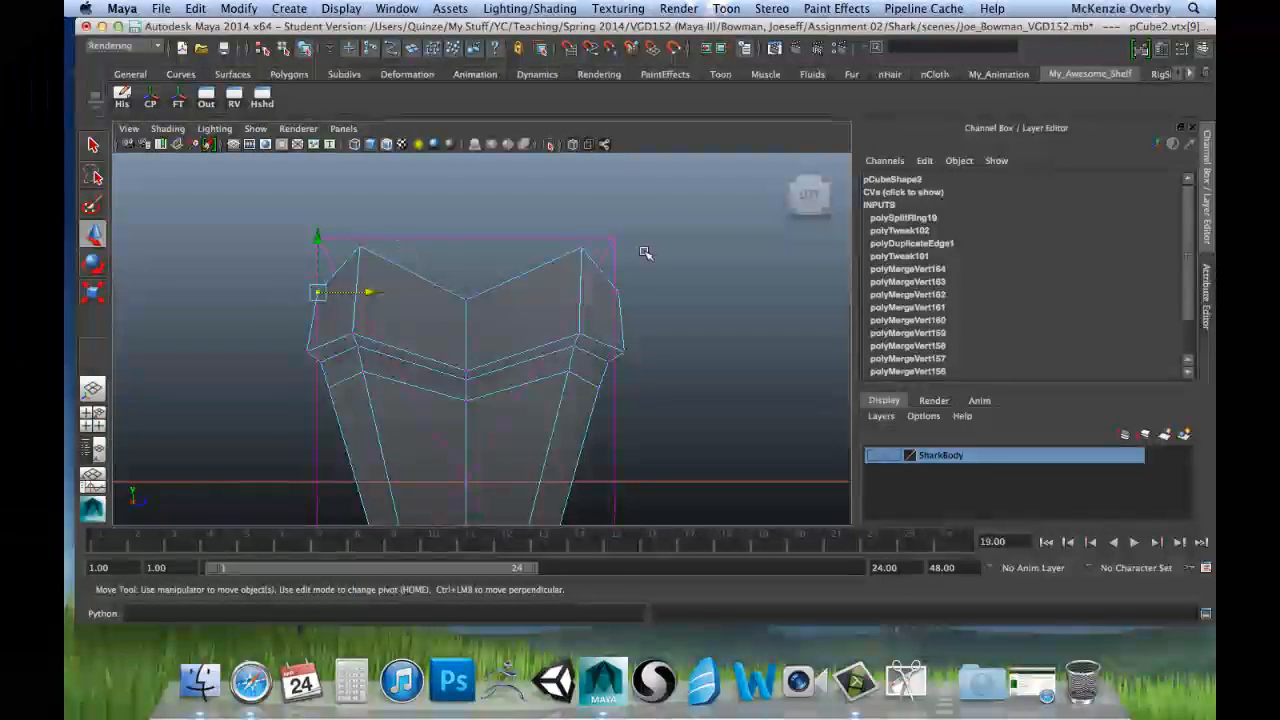
left_click(580, 247)
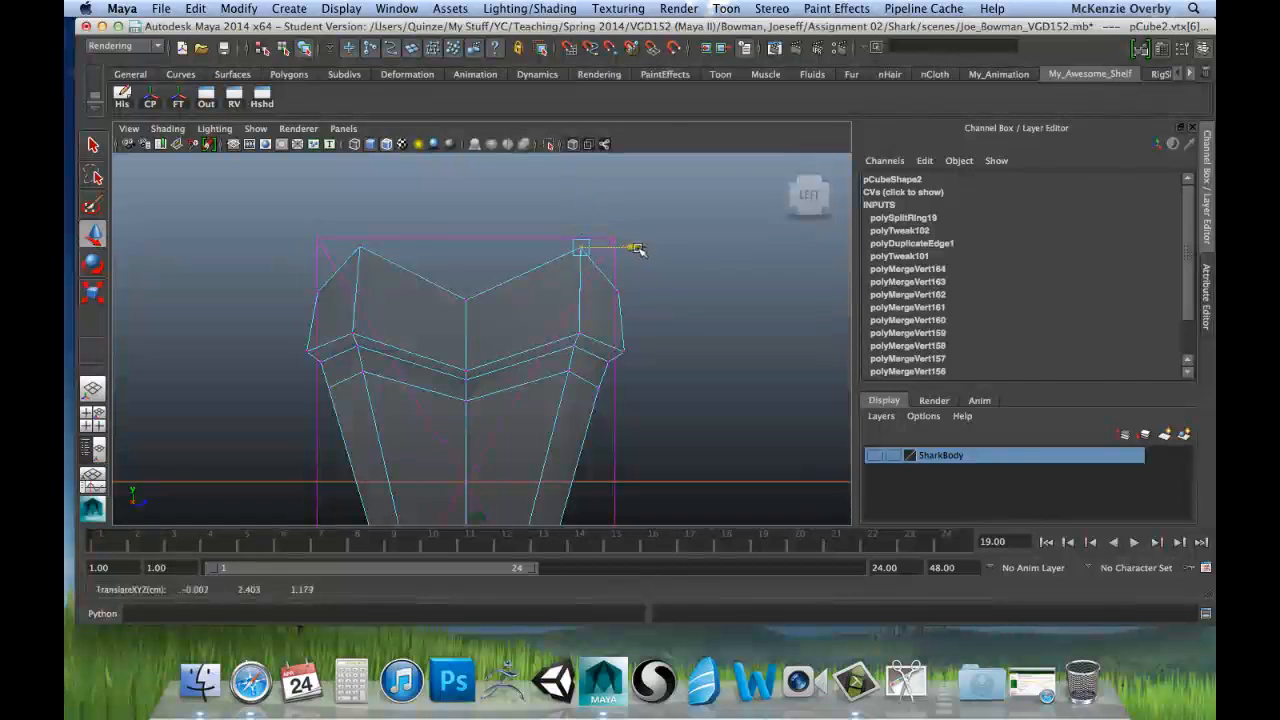
left_click_drag(638, 250, 629, 251)
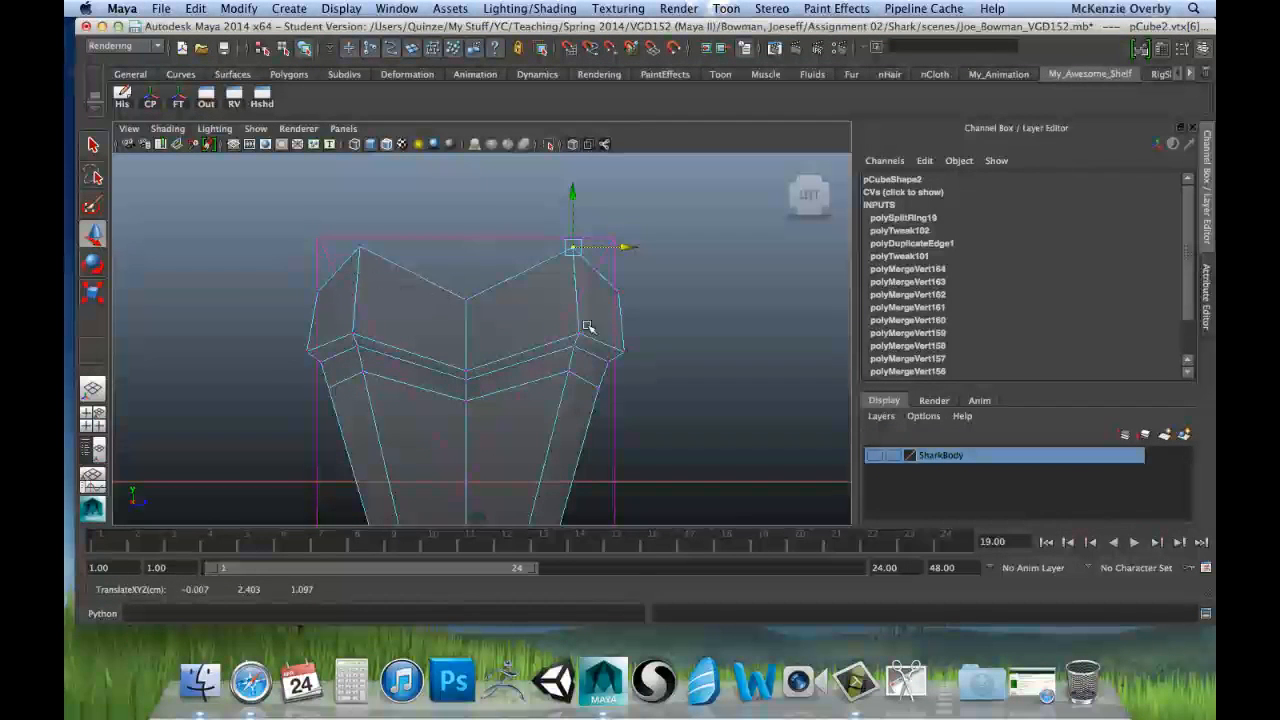
Step: Return to object mode and examine the whole tooth from the sides, front and tip for remaining asymmetry
scroll(588, 327, "down", 3)
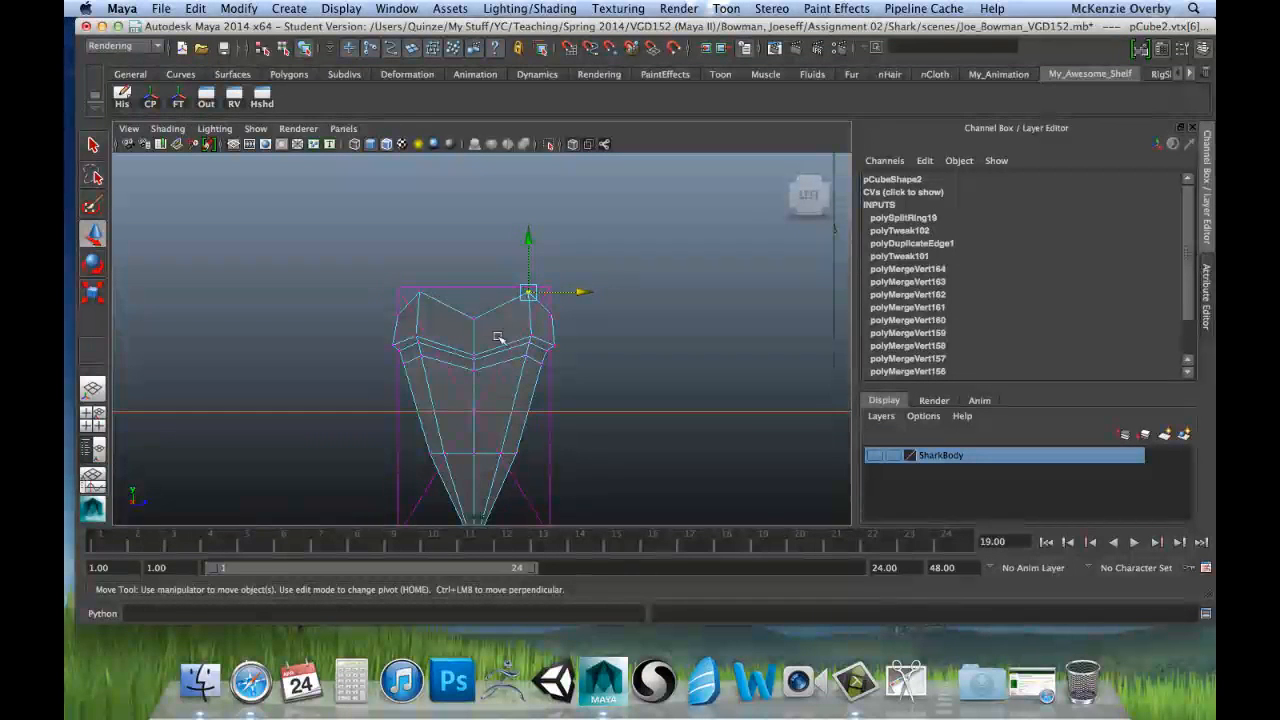
middle_click_drag(558, 384, 568, 281, "alt")
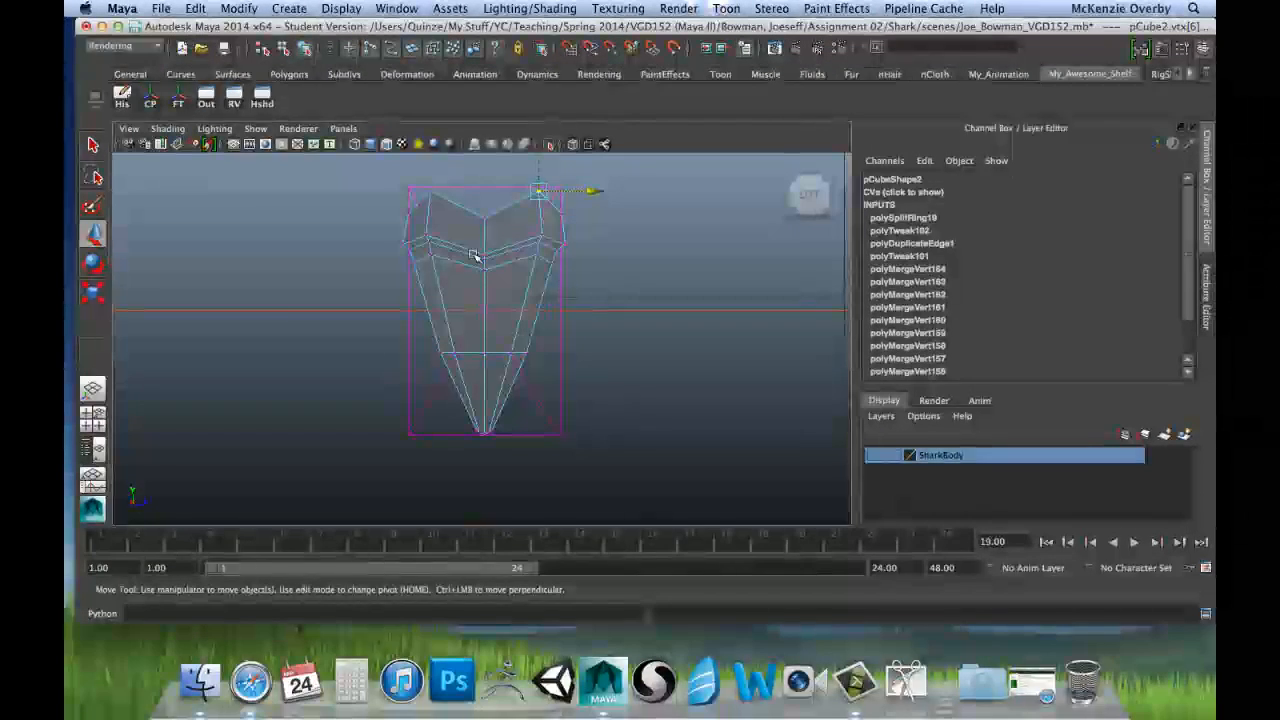
right_click_drag(510, 292, 545, 266)
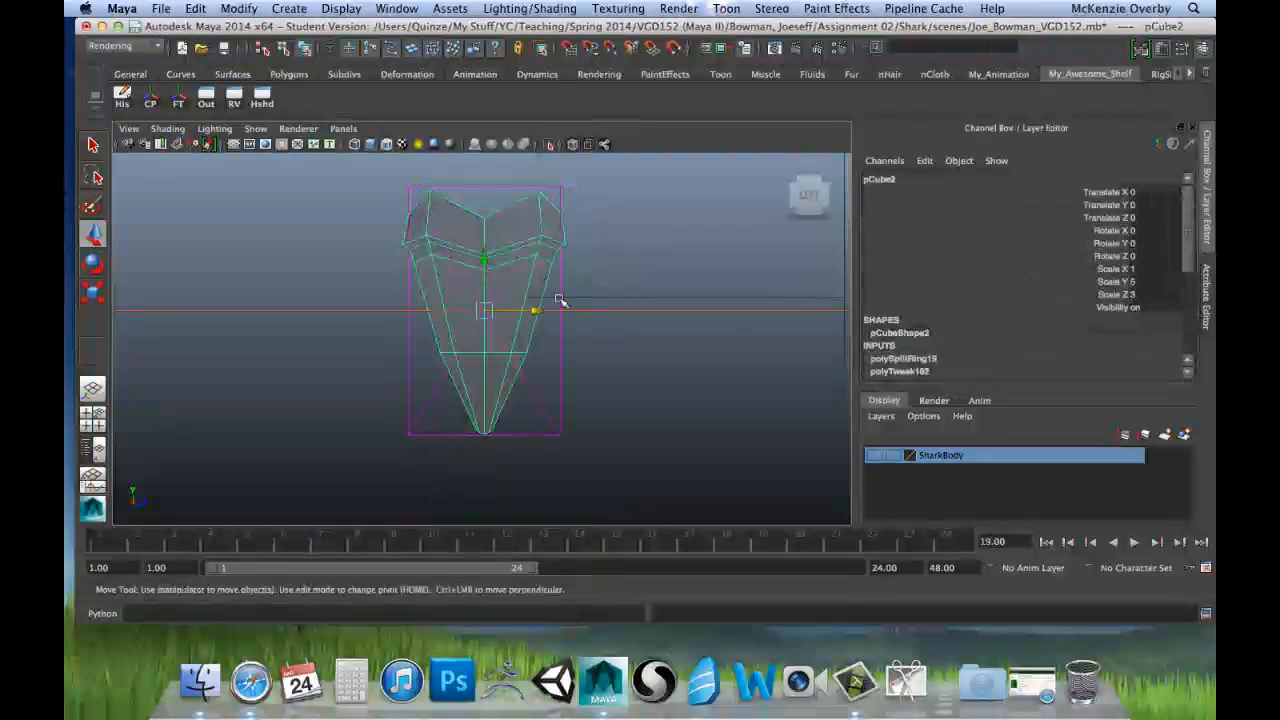
left_click(651, 297)
left_click(631, 240)
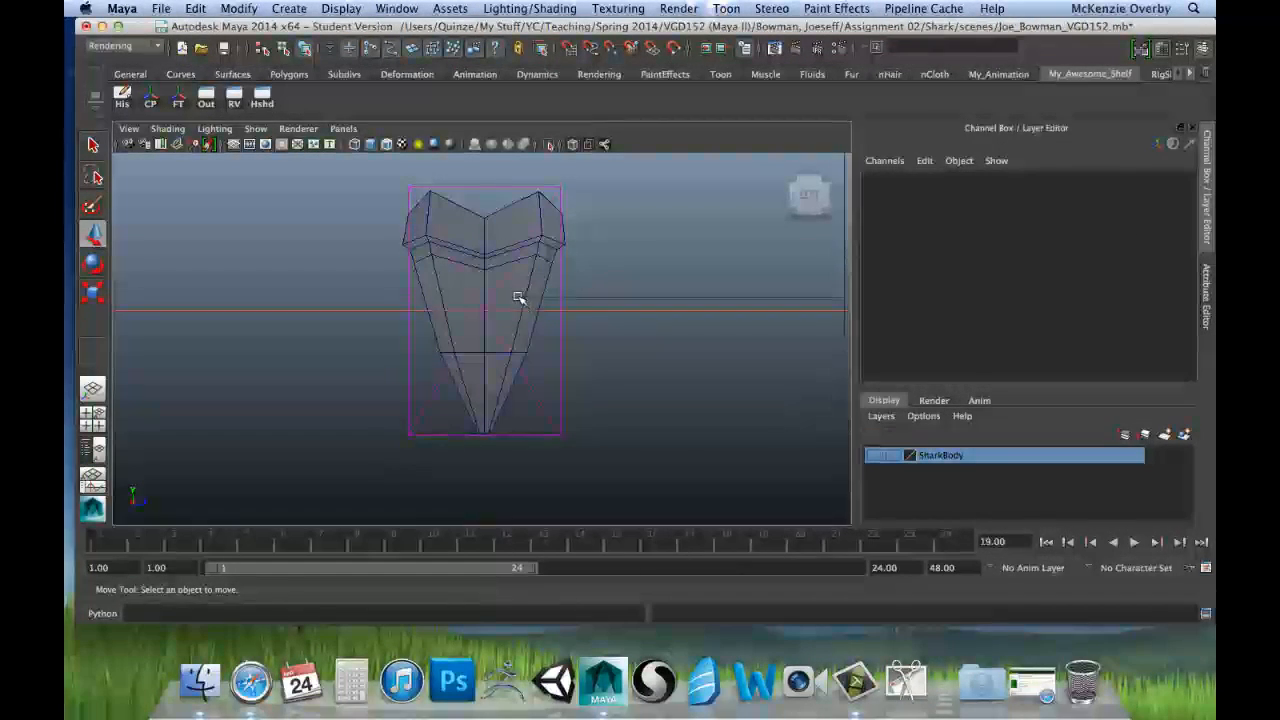
left_click(527, 279)
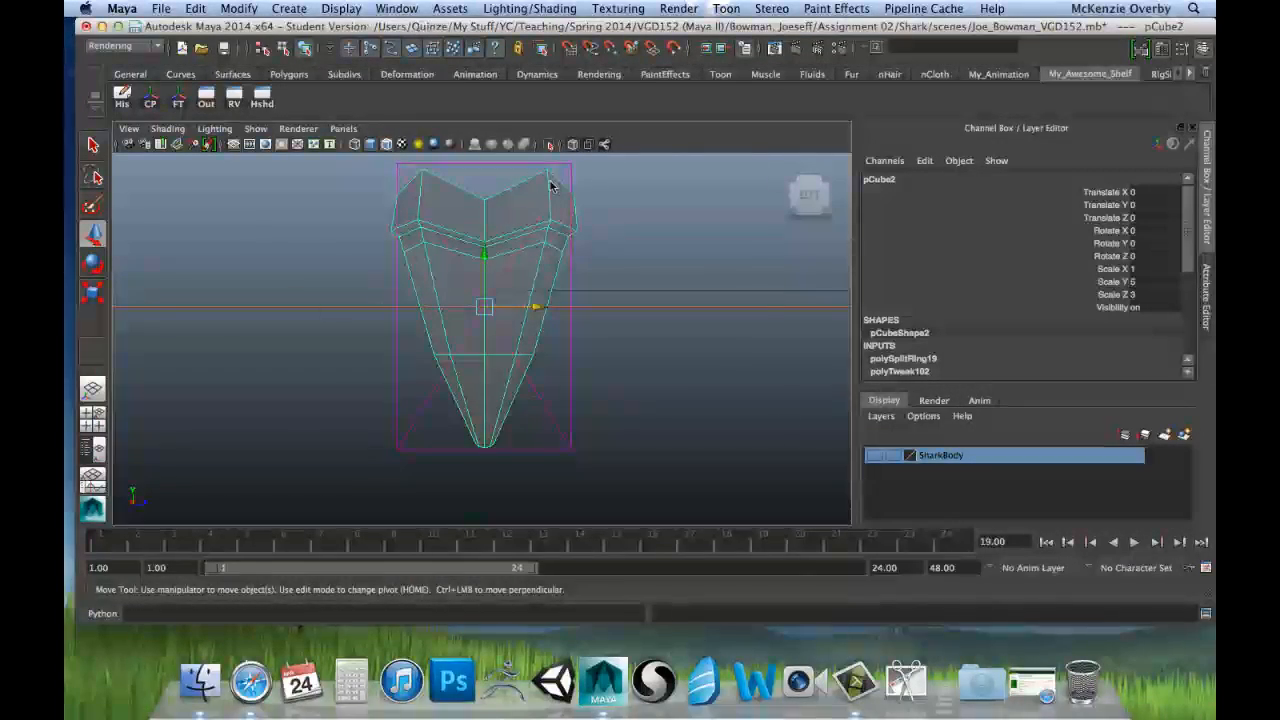
key("space")
key("space")
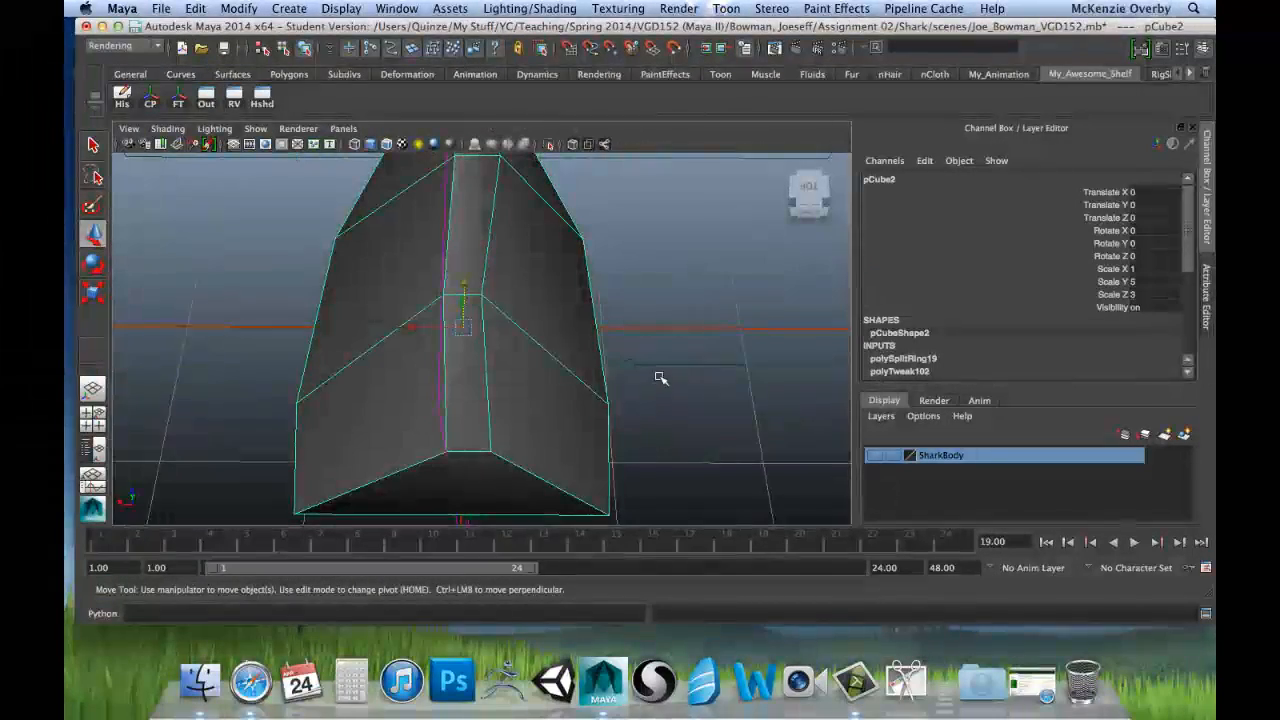
scroll(657, 374, "down", 5)
left_click_drag(604, 331, 438, 291, "alt")
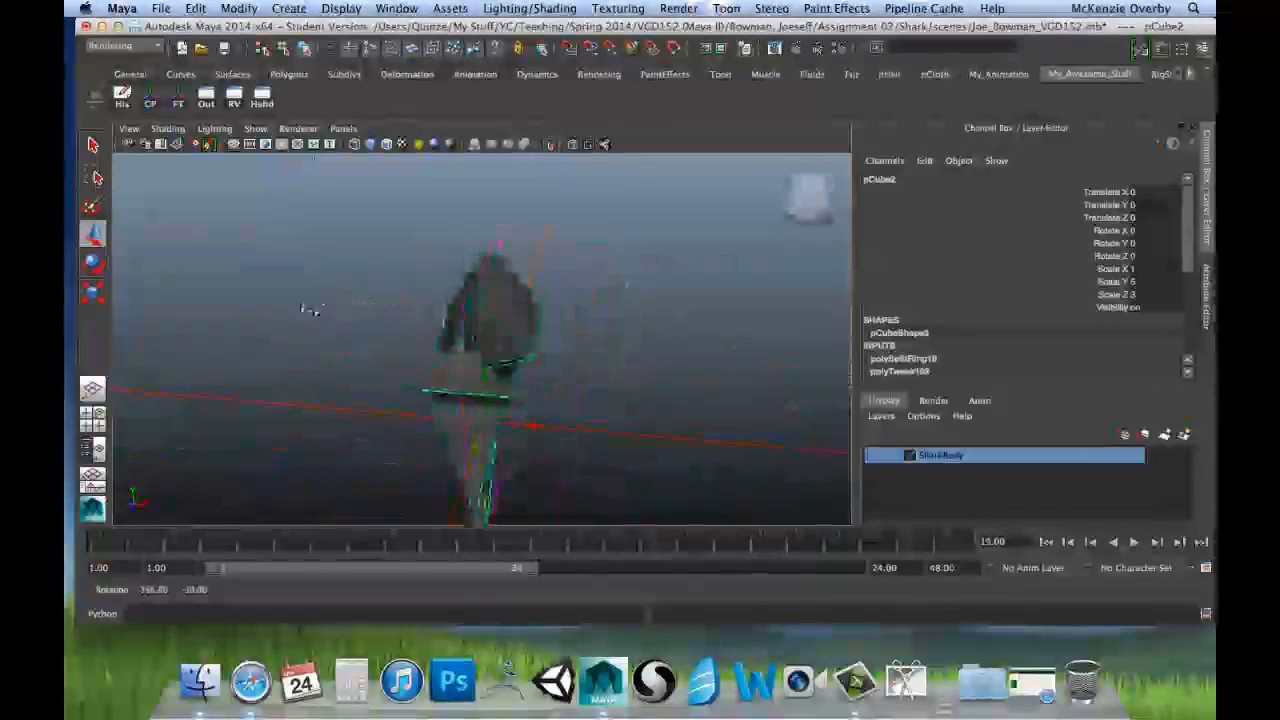
left_click_drag(311, 310, 492, 343, "alt")
left_click_drag(428, 383, 555, 333, "alt")
left_click_drag(463, 366, 606, 374, "alt")
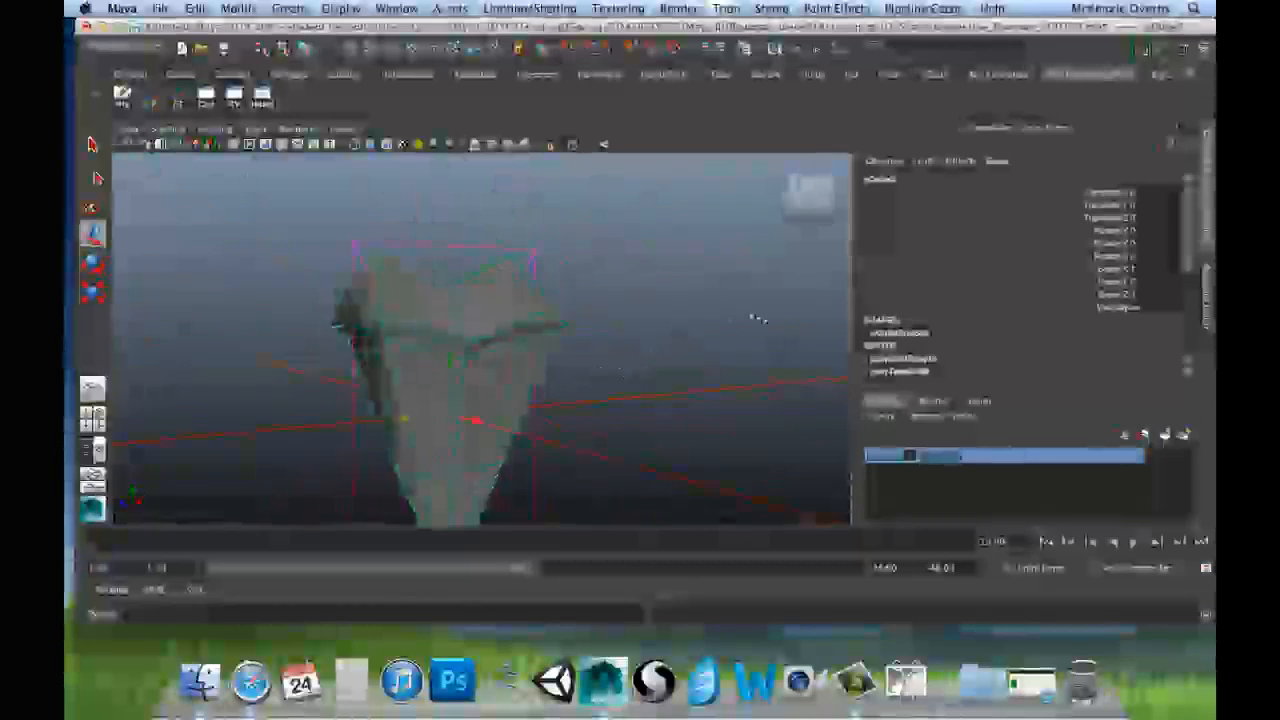
left_click_drag(757, 318, 795, 354, "alt")
left_click_drag(937, 310, 965, 320, "alt")
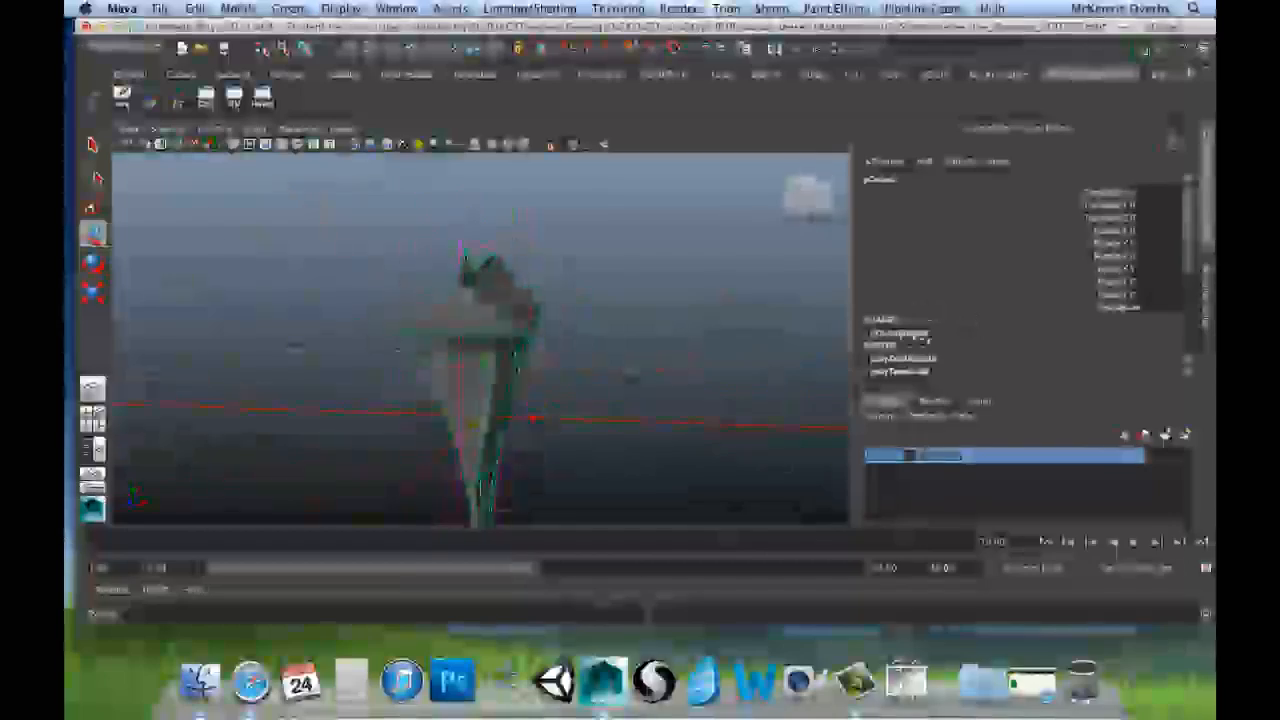
left_click_drag(632, 377, 628, 285, "alt")
left_click_drag(590, 240, 609, 170, "alt")
left_click_drag(757, 246, 500, 312, "alt")
left_click_drag(698, 345, 459, 368, "alt")
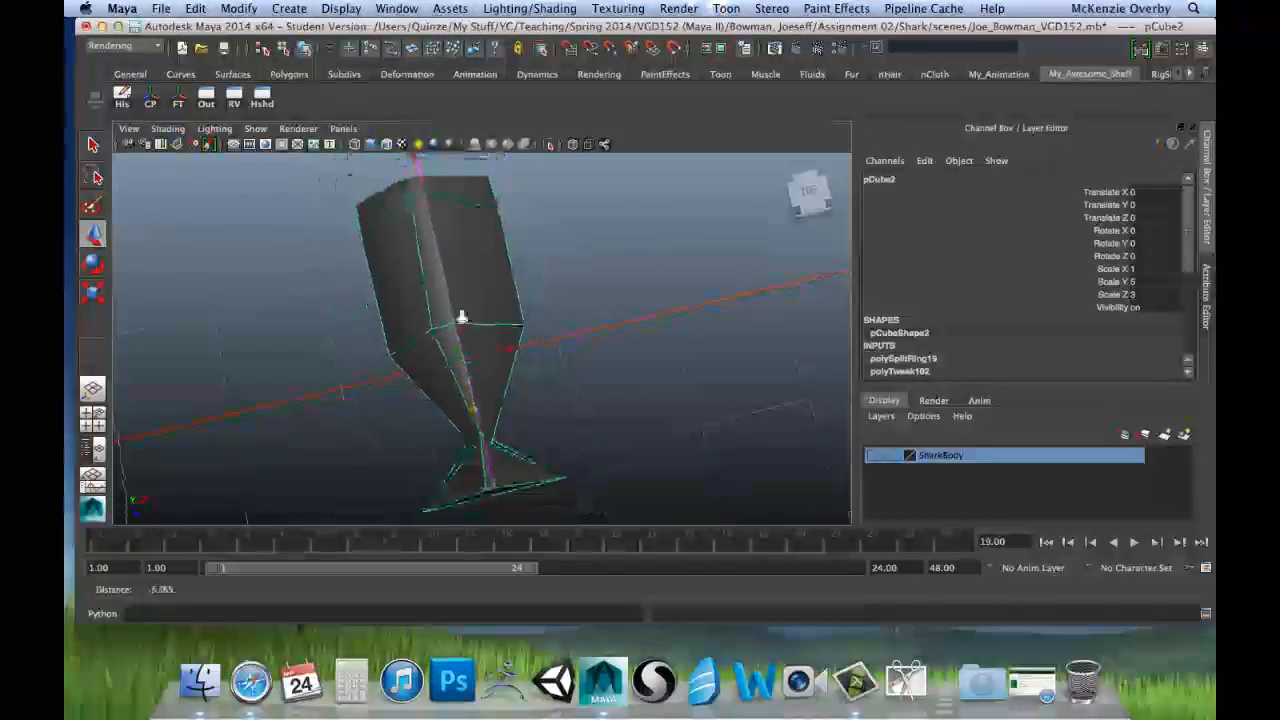
left_click_drag(462, 318, 556, 311, "alt")
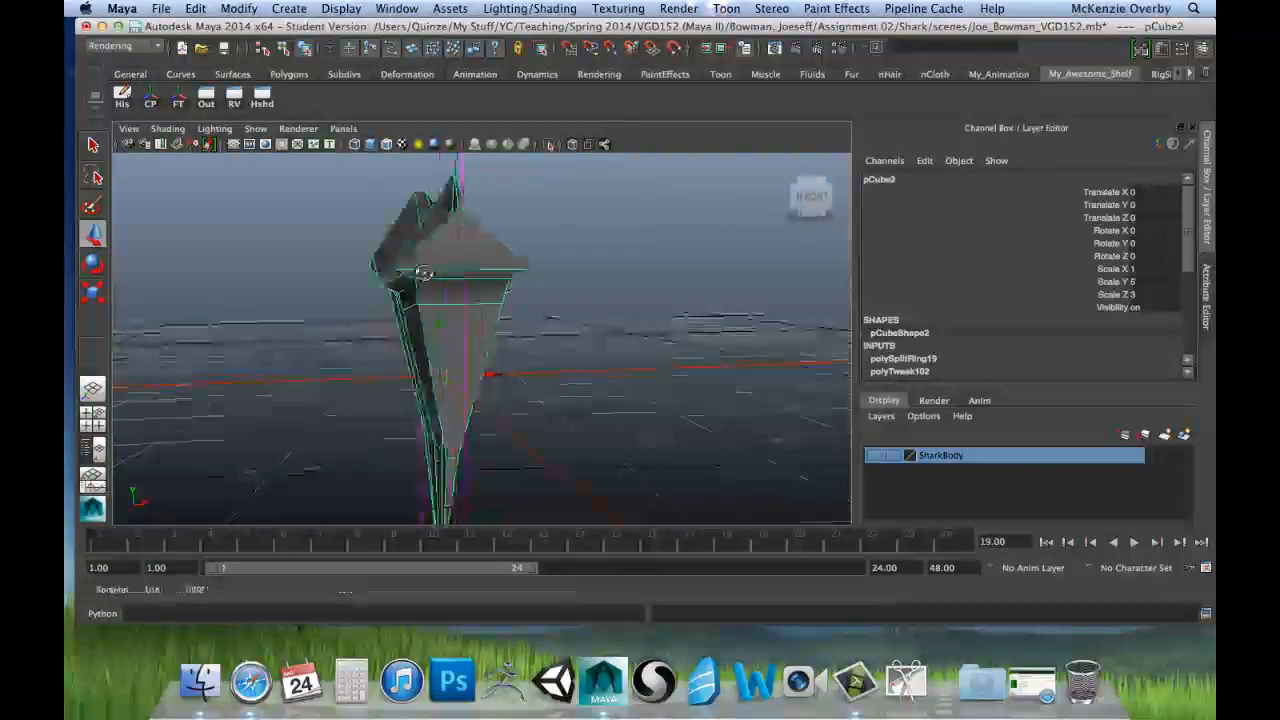
left_click_drag(425, 272, 534, 298, "alt")
left_click_drag(527, 388, 557, 298, "alt")
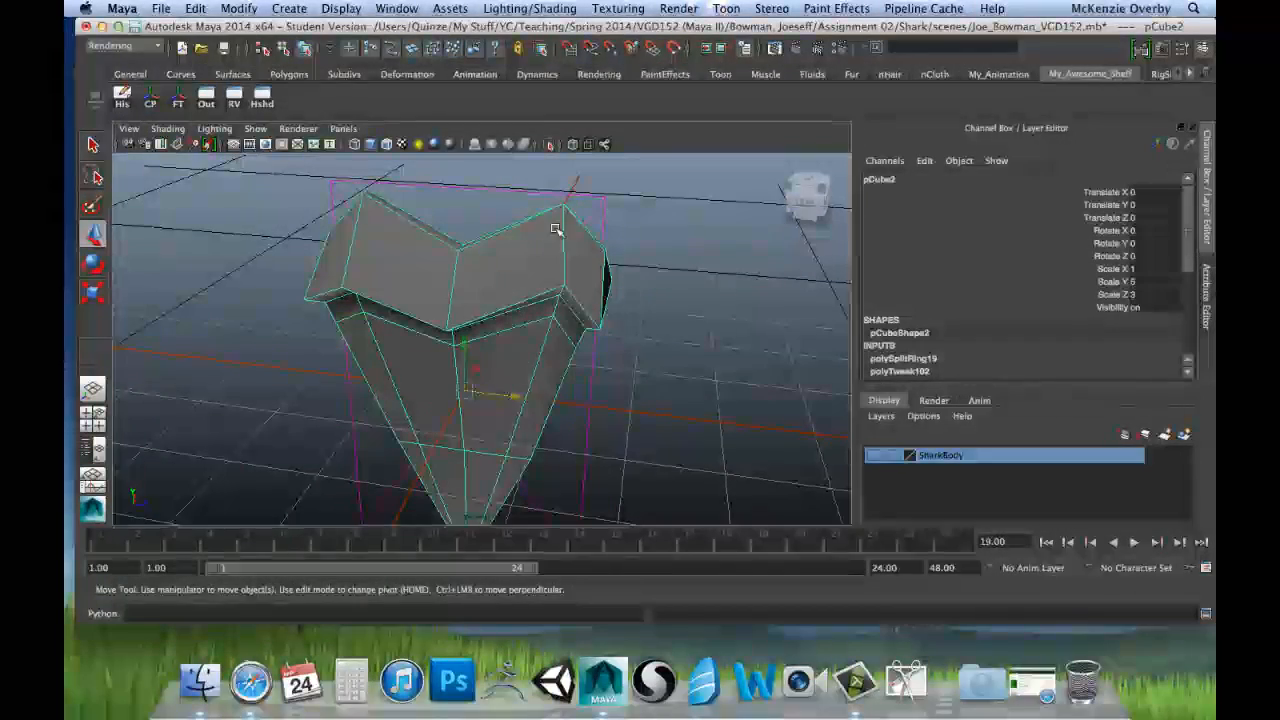
left_click_drag(411, 280, 537, 268, "alt")
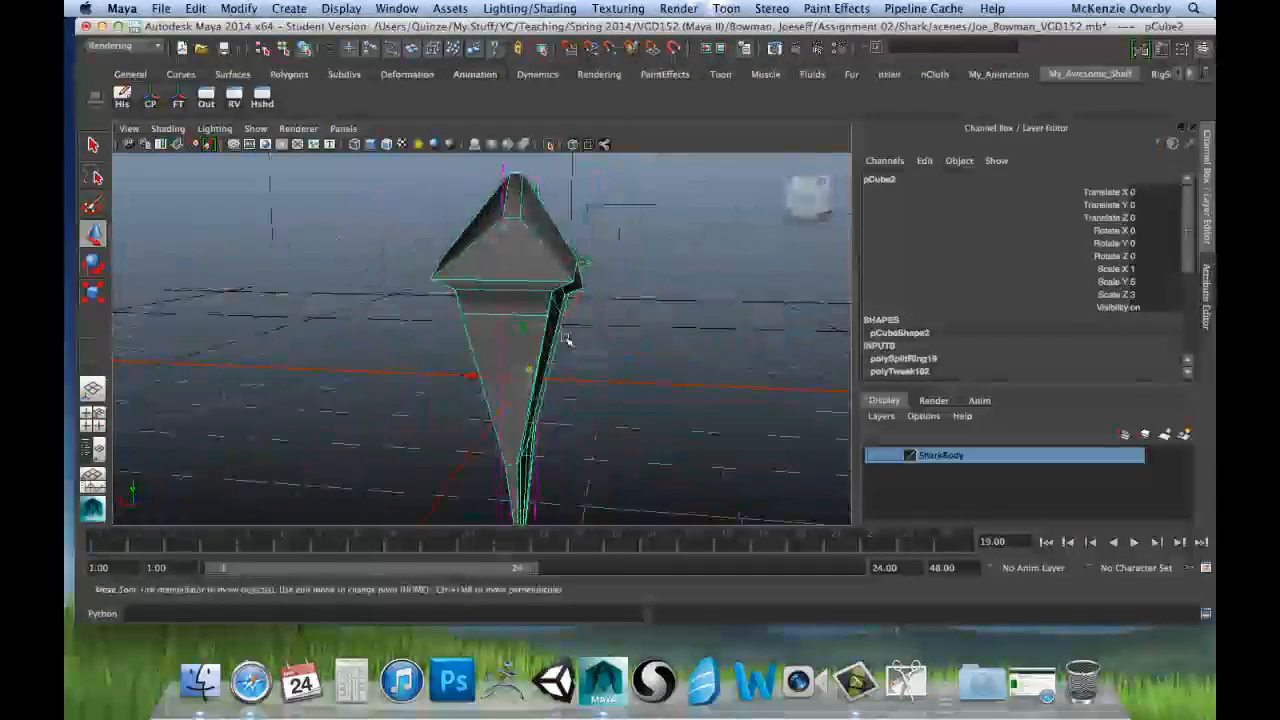
left_click_drag(566, 340, 465, 292, "alt")
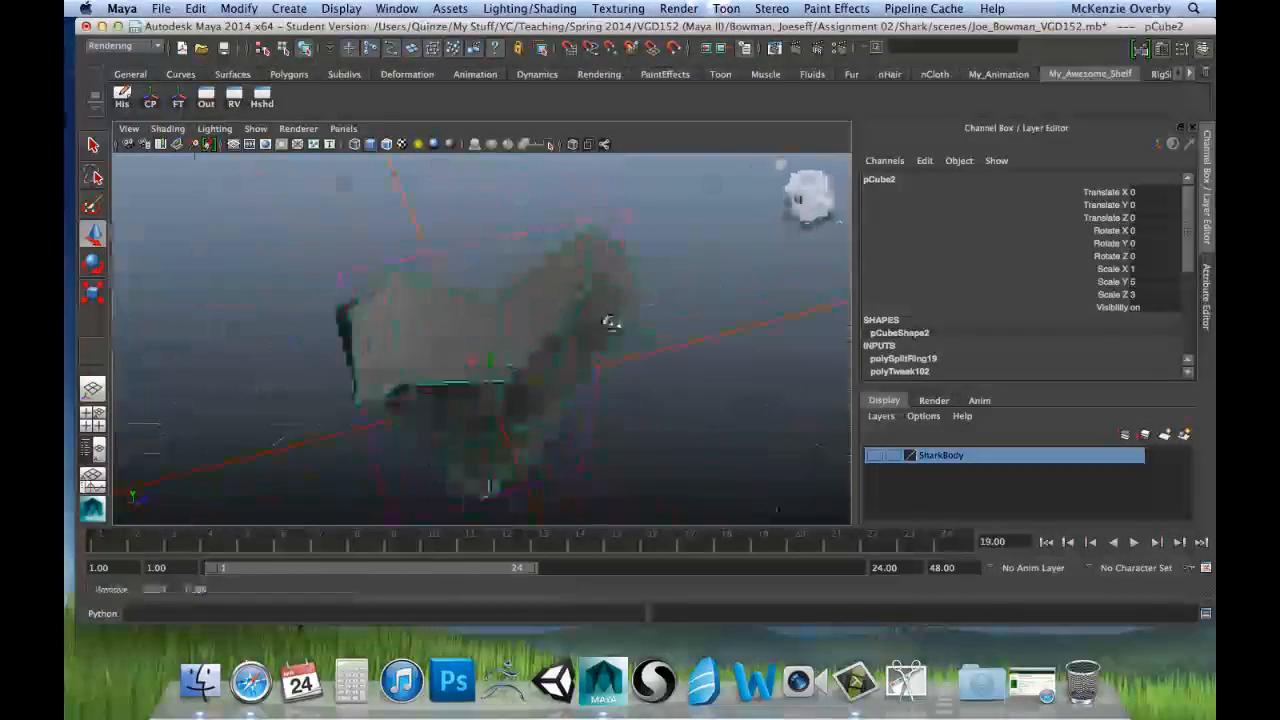
mouse_move(611, 322)
left_mouse_down("alt")
mouse_move(592, 314)
mouse_move(624, 311)
left_mouse_up("alt")
Step: Select the two lower outer corner vertices on one face of the root and turn on X-Ray shading in the front view
right_click_drag(604, 303, 538, 305)
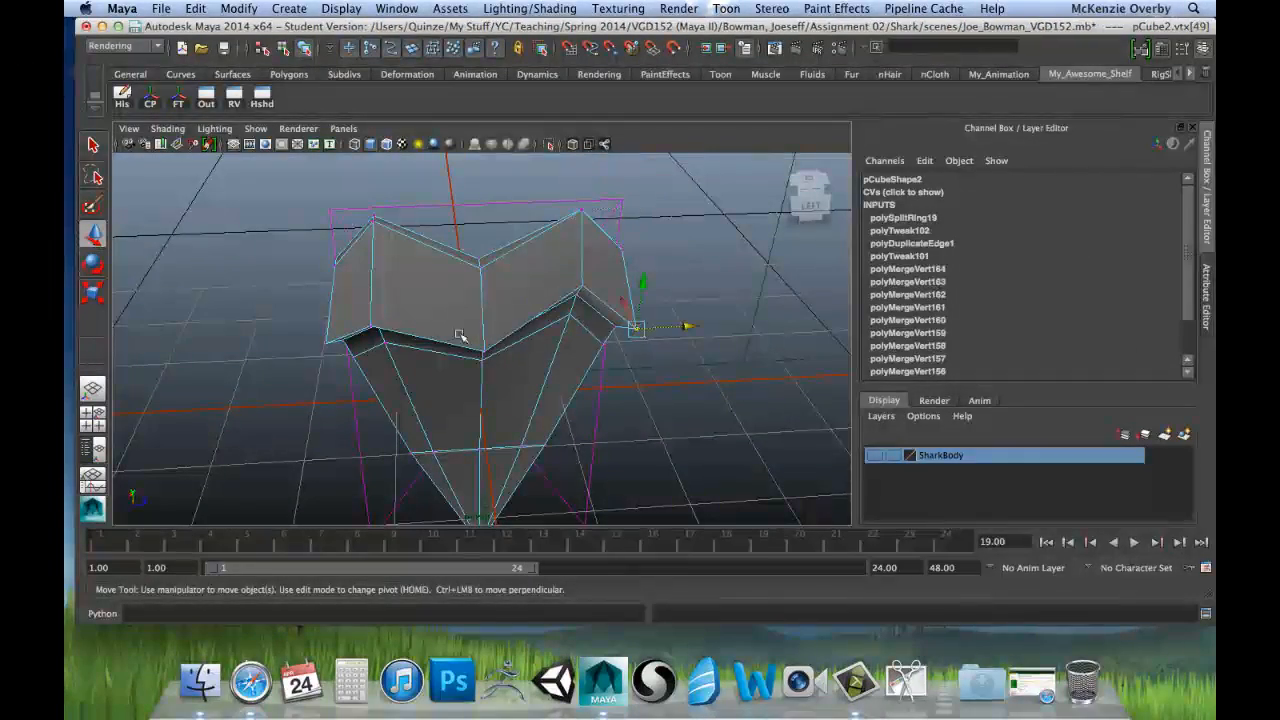
left_click_drag(502, 322, 540, 310, "alt")
left_click_drag(423, 345, 340, 290, "alt")
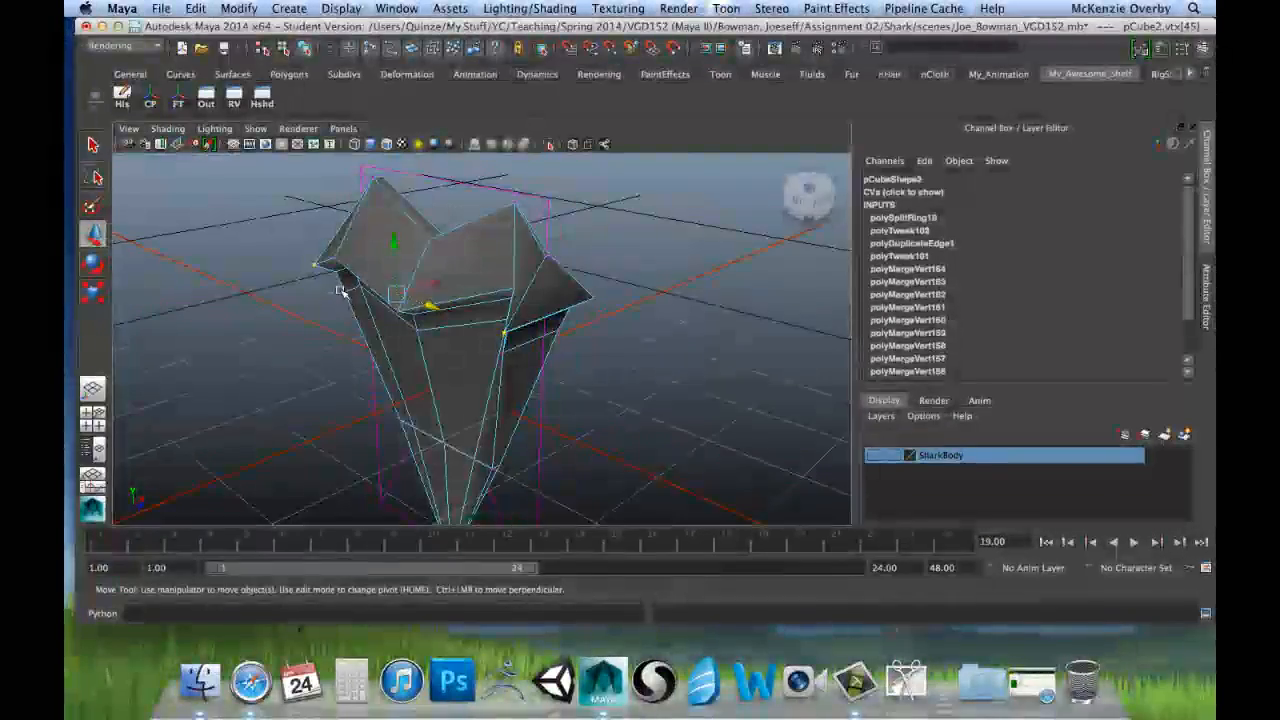
key("space")
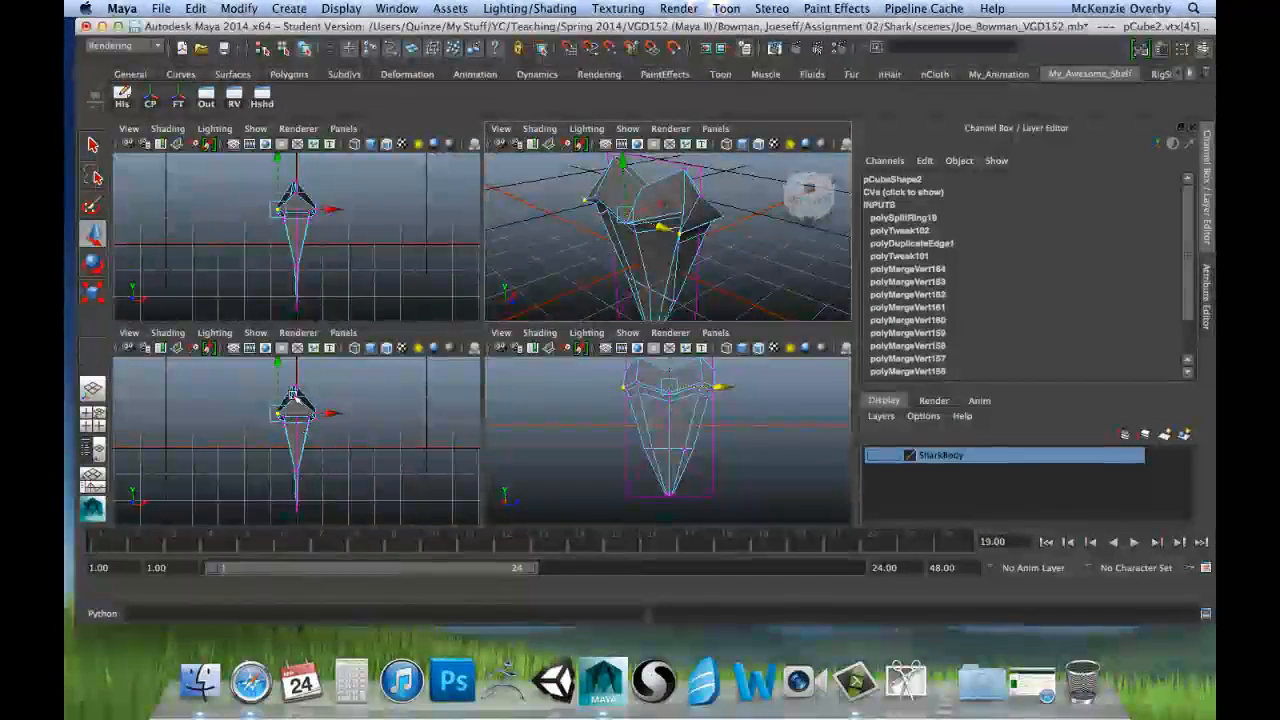
key("space")
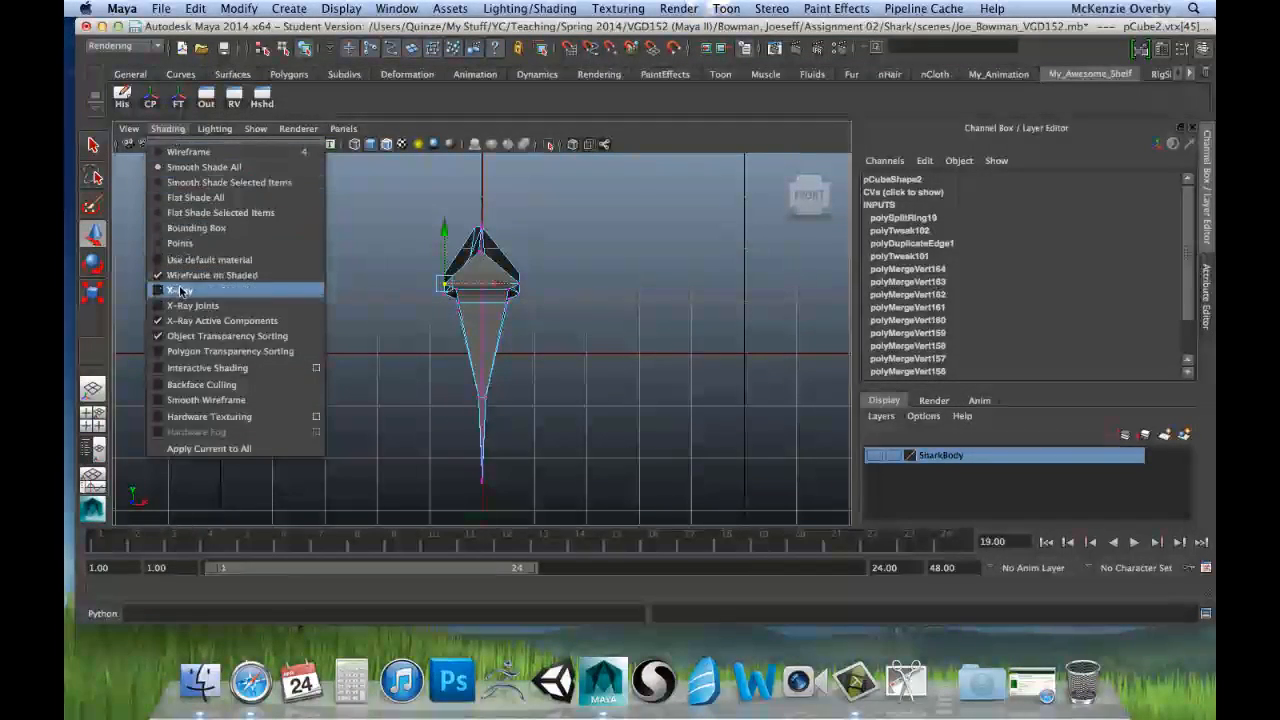
scroll(436, 248, "up", 5)
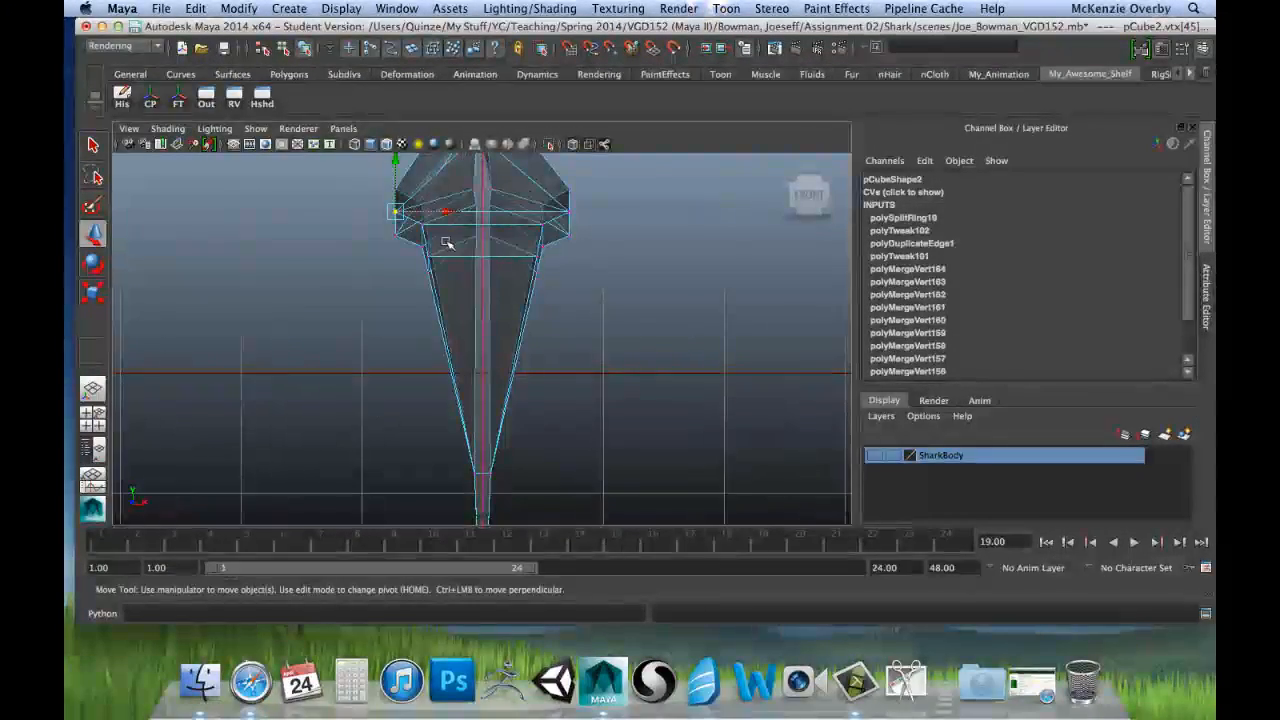
middle_click_drag(462, 241, 462, 292, "alt")
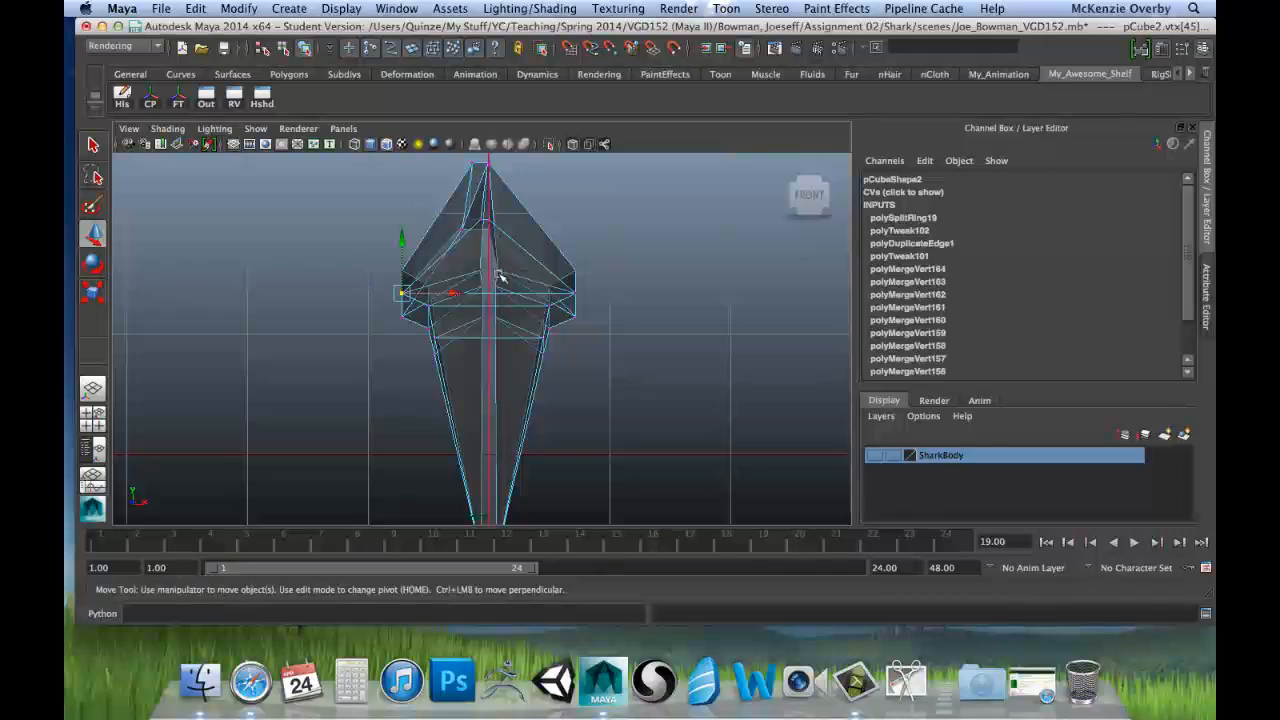
Step: Align the root's two selected lower outer corner vertices by scaling them flat along X and Y
key("space")
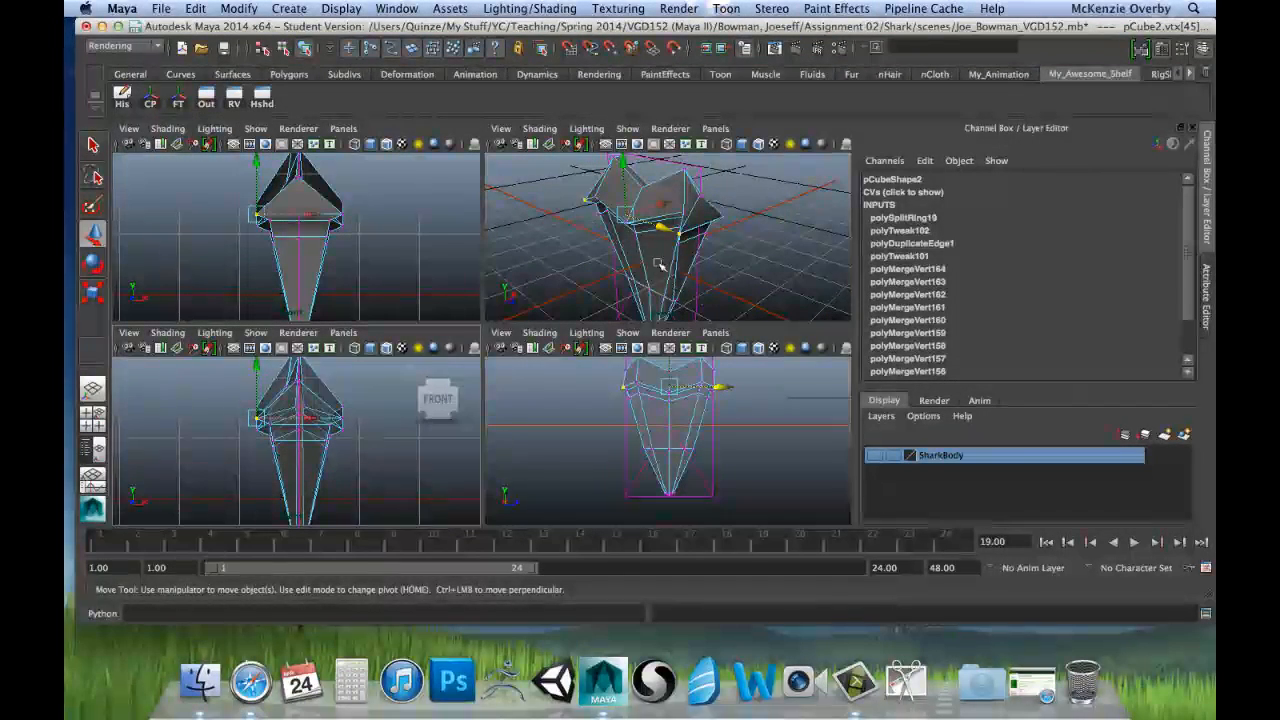
left_click_drag(586, 277, 600, 220, "alt")
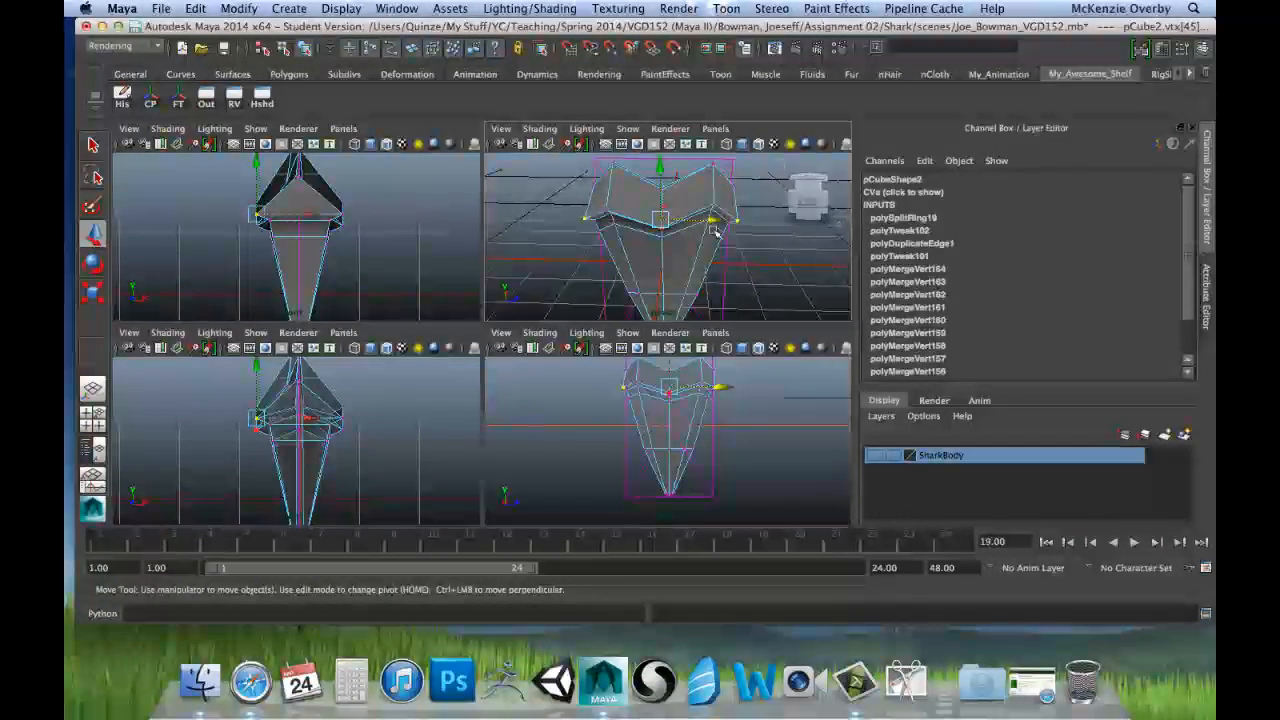
key("r")
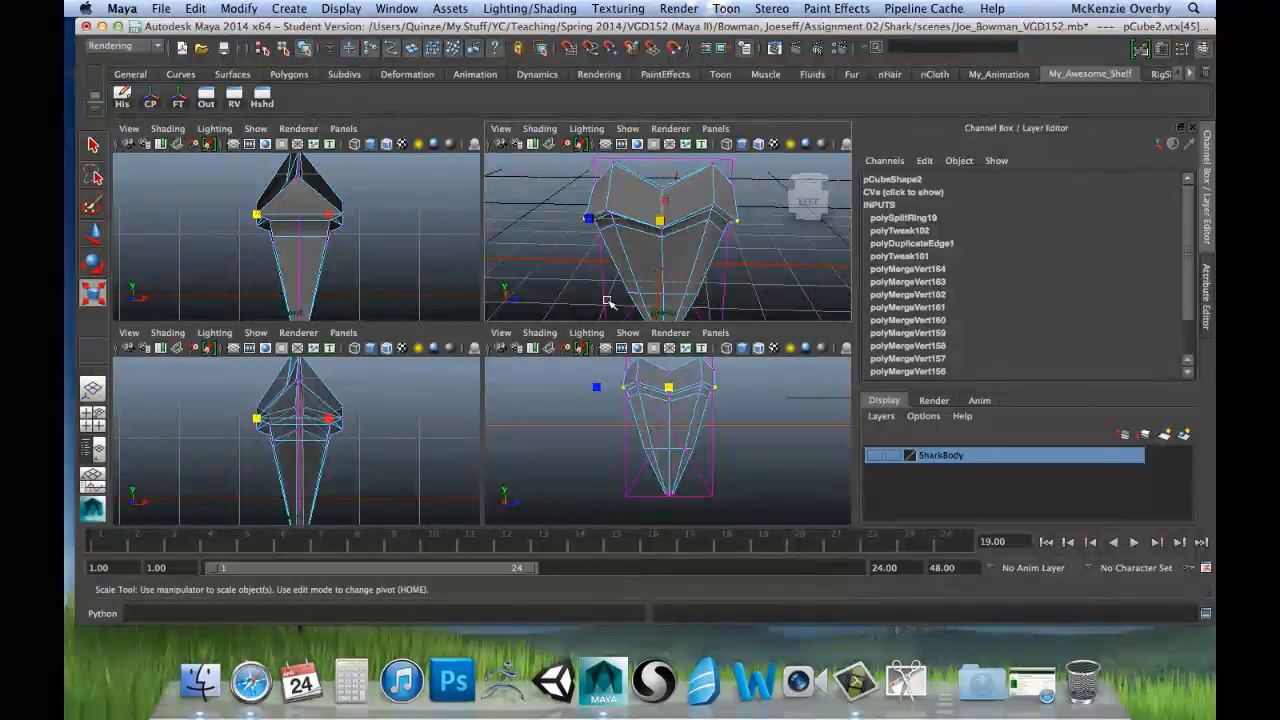
scroll(335, 403, "up", 2)
scroll(335, 403, "up", 2)
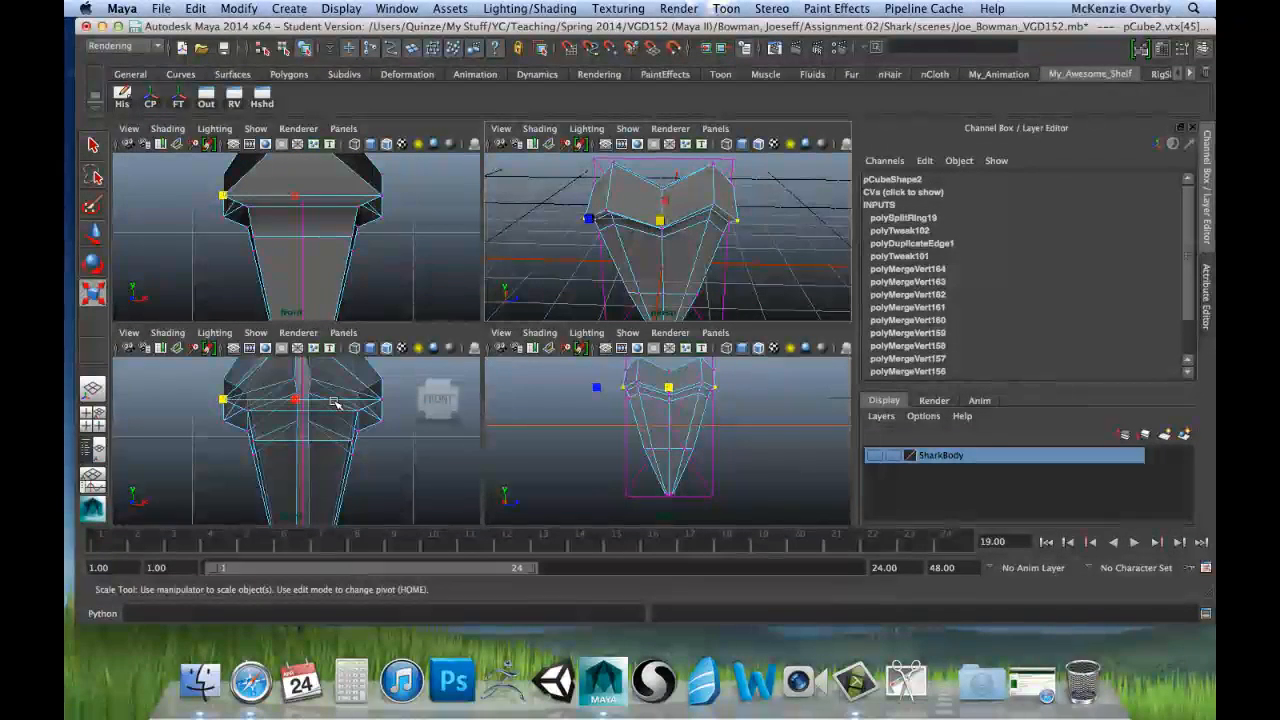
middle_click_drag(293, 430, 371, 476, "alt")
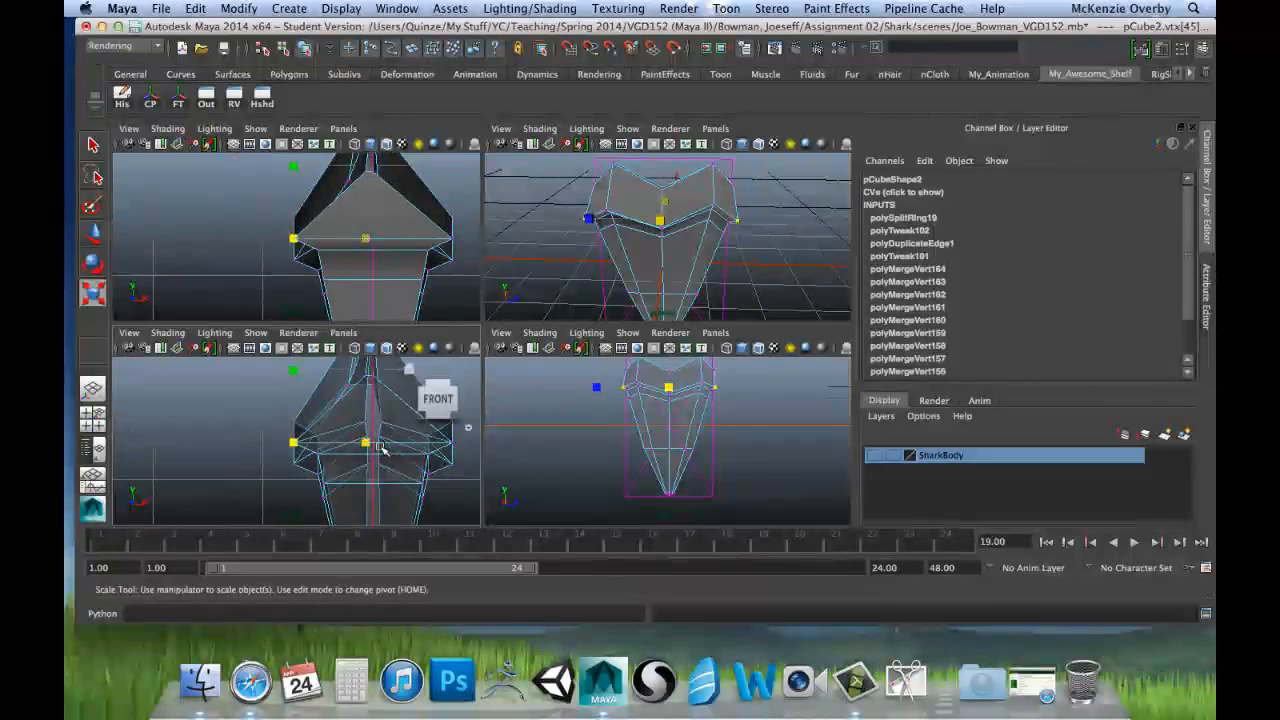
left_click(365, 441)
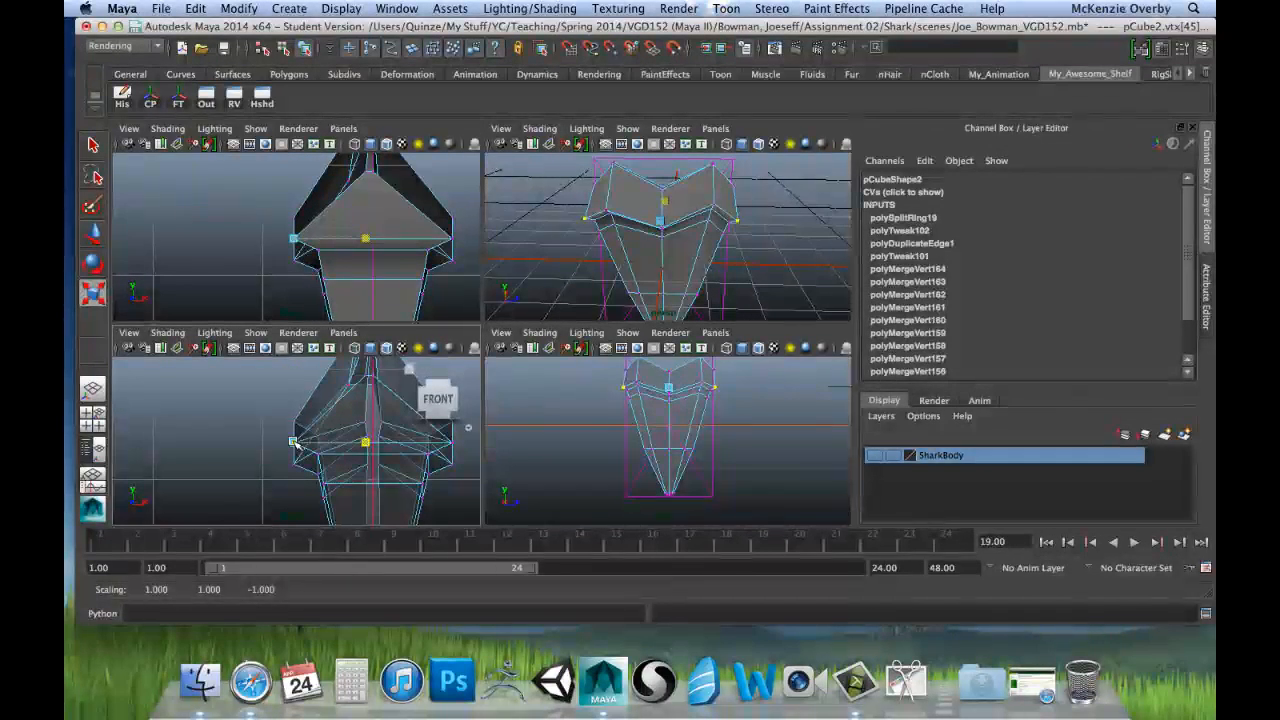
left_click_drag(293, 370, 296, 441)
Step: Scale the two crease vertices directly below the root's peaks flat along X, and move them outward along X
left_click_drag(723, 220, 692, 238, "alt")
scroll(620, 243, "up", 8)
middle_click_drag(634, 214, 654, 260, "alt")
scroll(623, 243, "down", 4)
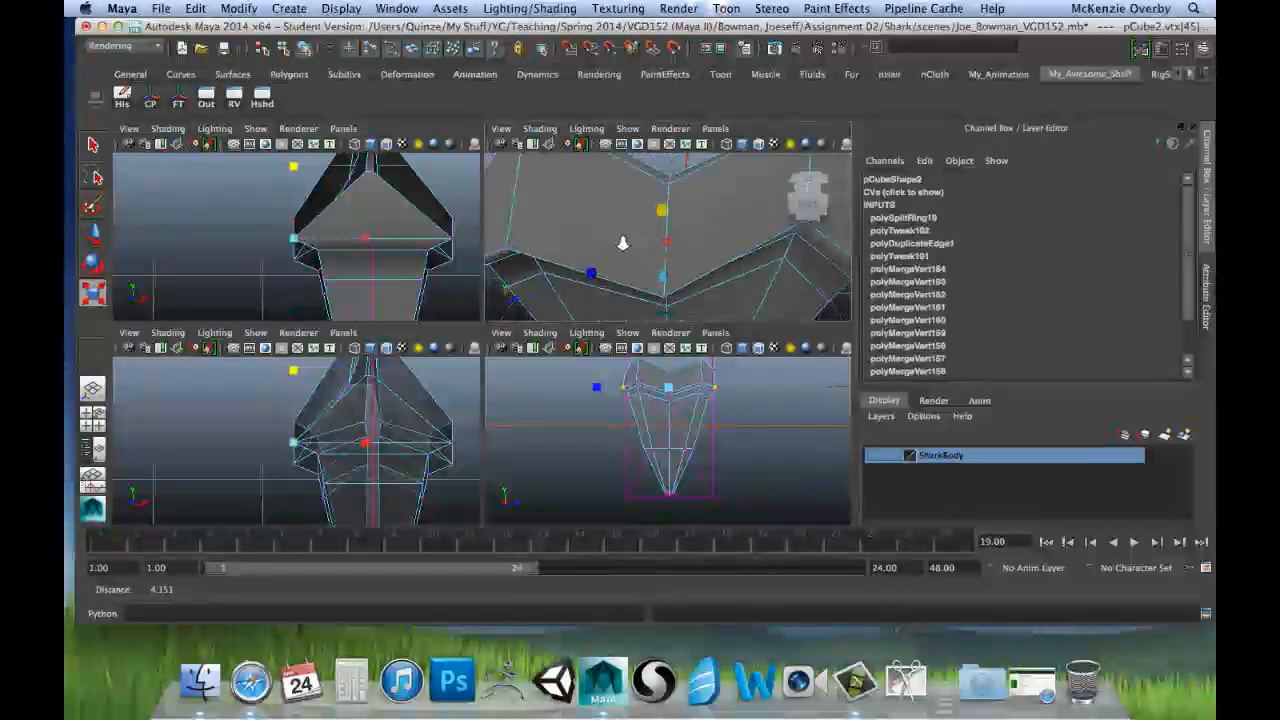
scroll(623, 243, "down", 2)
left_click(531, 247)
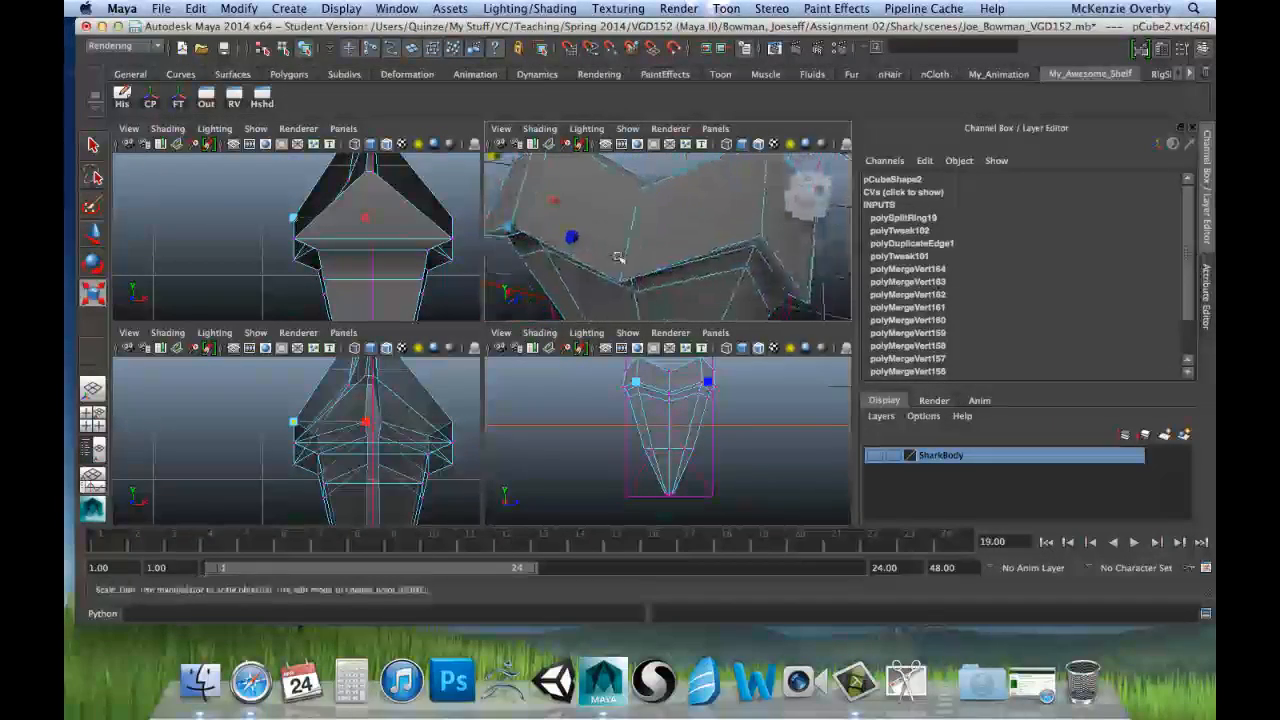
left_click_drag(619, 258, 711, 233, "alt")
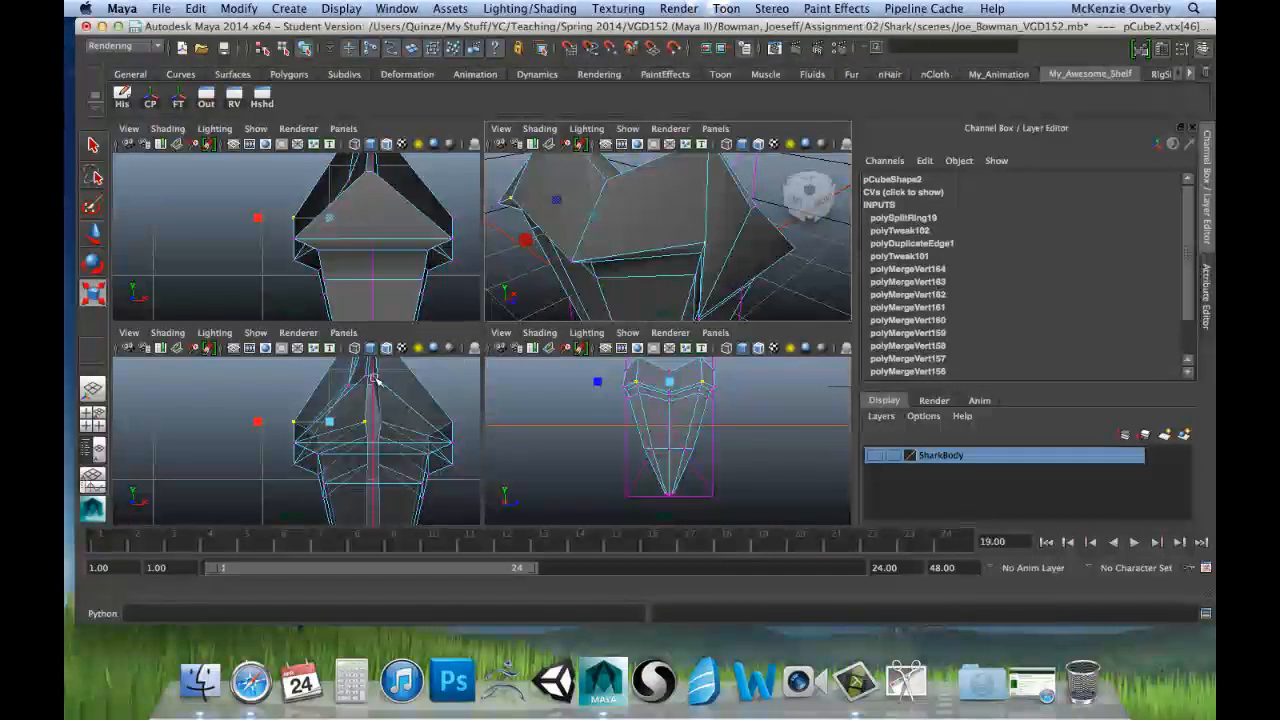
key("space")
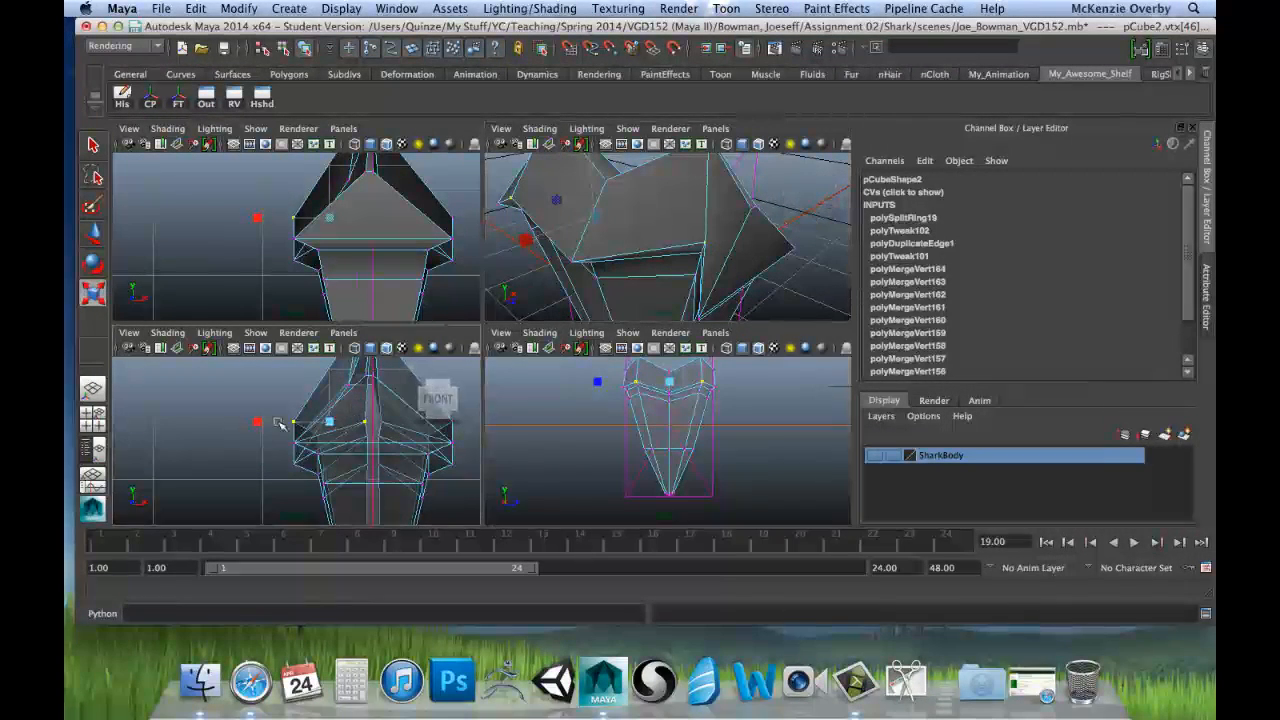
left_click_drag(257, 422, 332, 429)
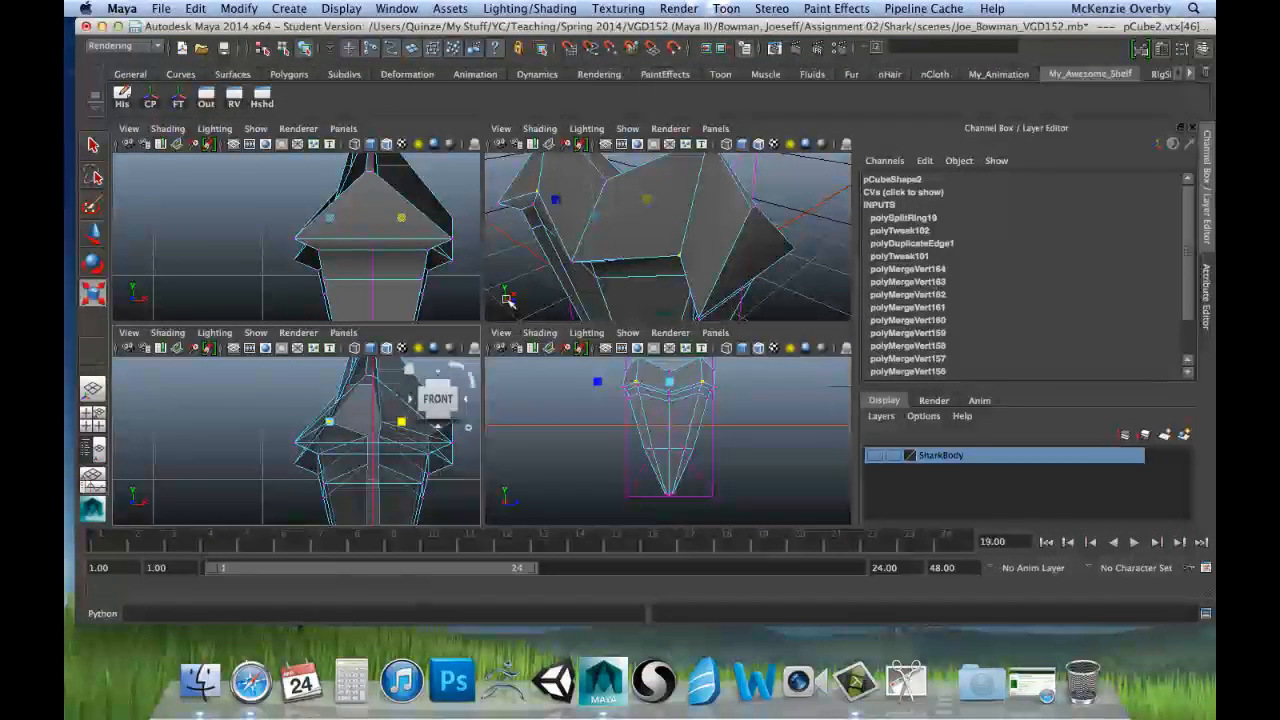
mouse_move(650, 270)
left_mouse_down("alt")
mouse_move(585, 230)
mouse_move(657, 254)
left_mouse_up("alt")
key("w")
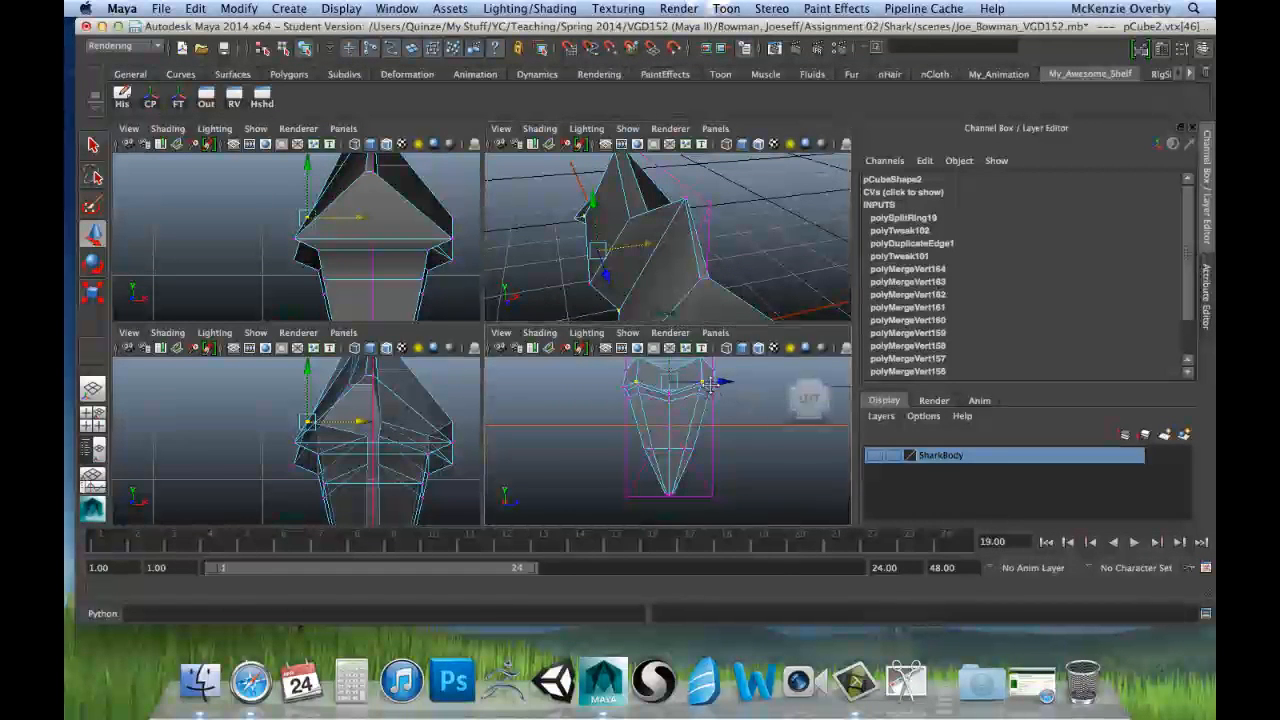
Step: Try moving the root's two selected crease vertices along Z in the side view, undoing each move
middle_click_drag(731, 406, 726, 445, "alt")
left_click(669, 371)
mouse_move(672, 372)
left_mouse_down()
mouse_move(668, 351)
mouse_move(662, 362)
left_mouse_up()
key("z")
left_click_drag(722, 418, 752, 415)
key("z")
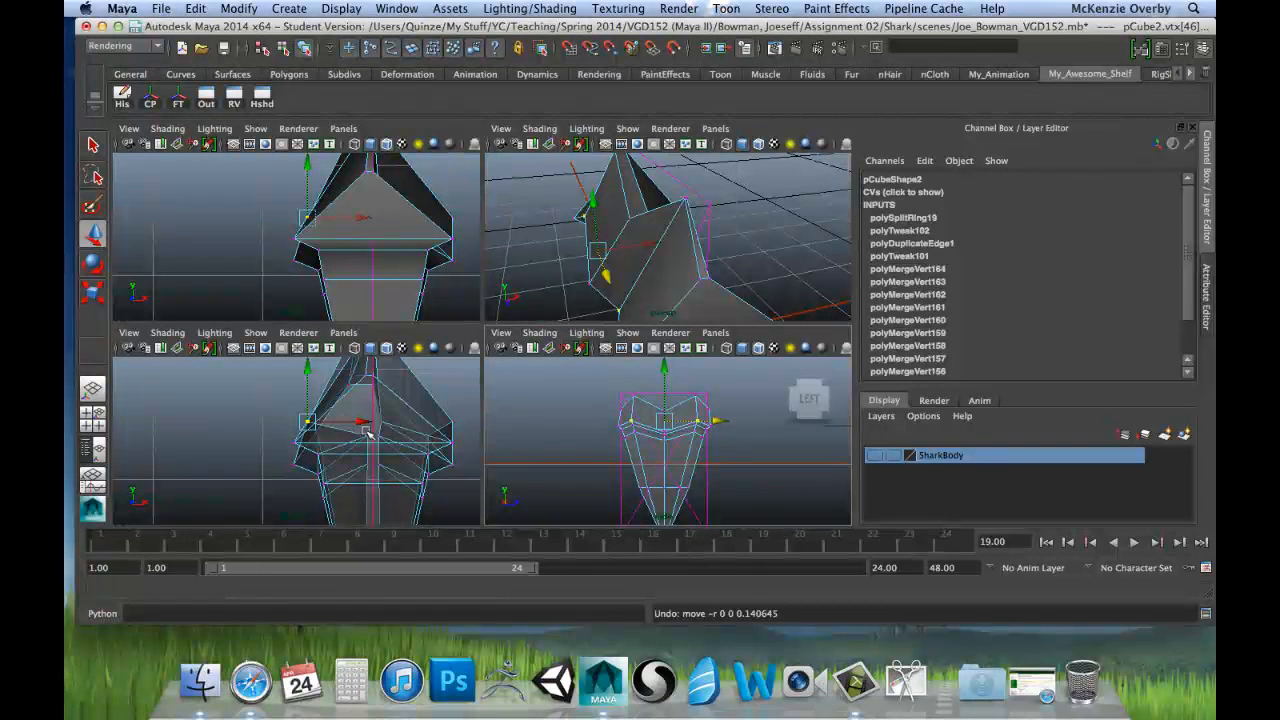
Step: Nudge the two crease vertices slightly outward along X in the front view, undoing the excess move
mouse_move(362, 425)
left_mouse_down()
mouse_move(341, 430)
mouse_move(373, 428)
mouse_move(355, 432)
mouse_move(360, 442)
left_mouse_up()
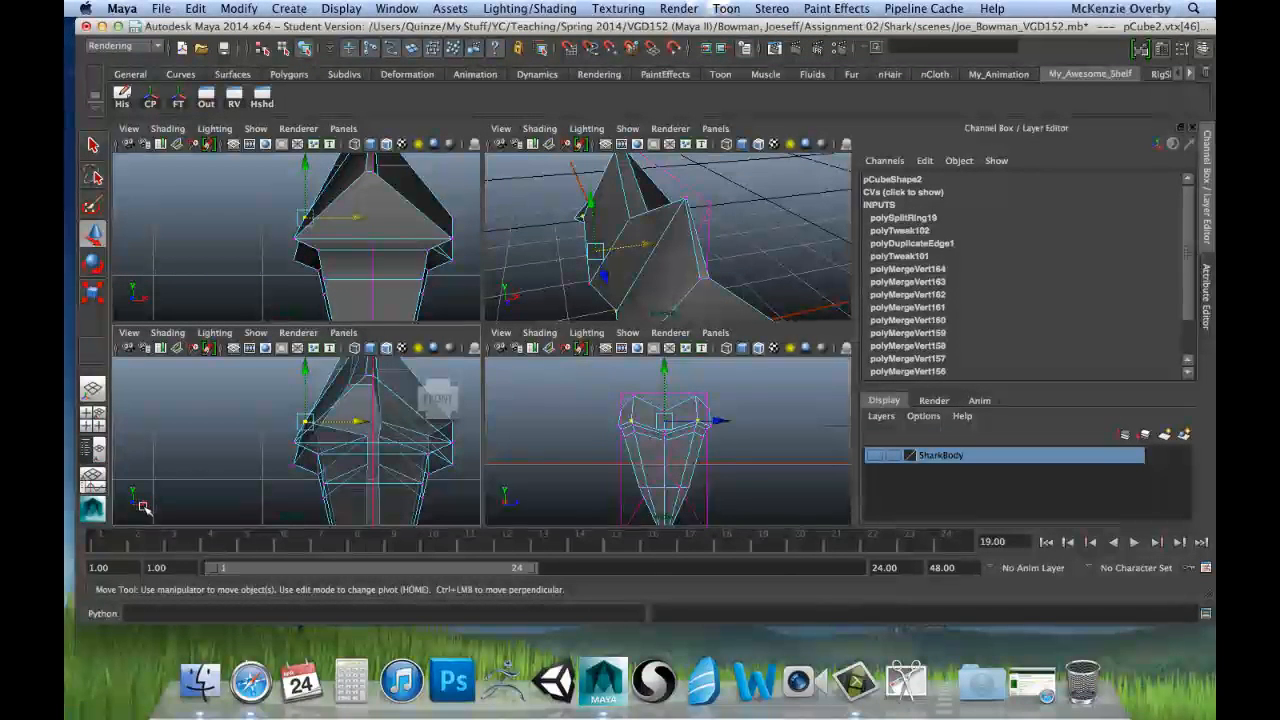
left_click_drag(358, 423, 355, 426)
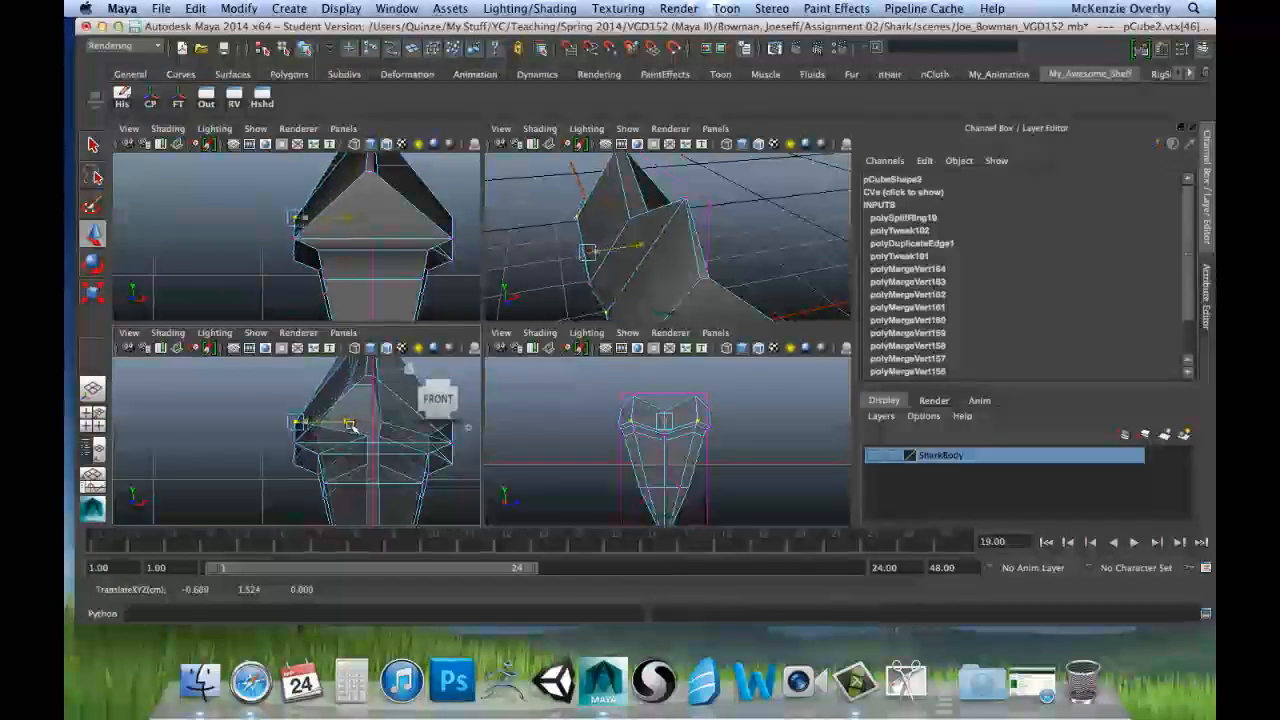
key("z")
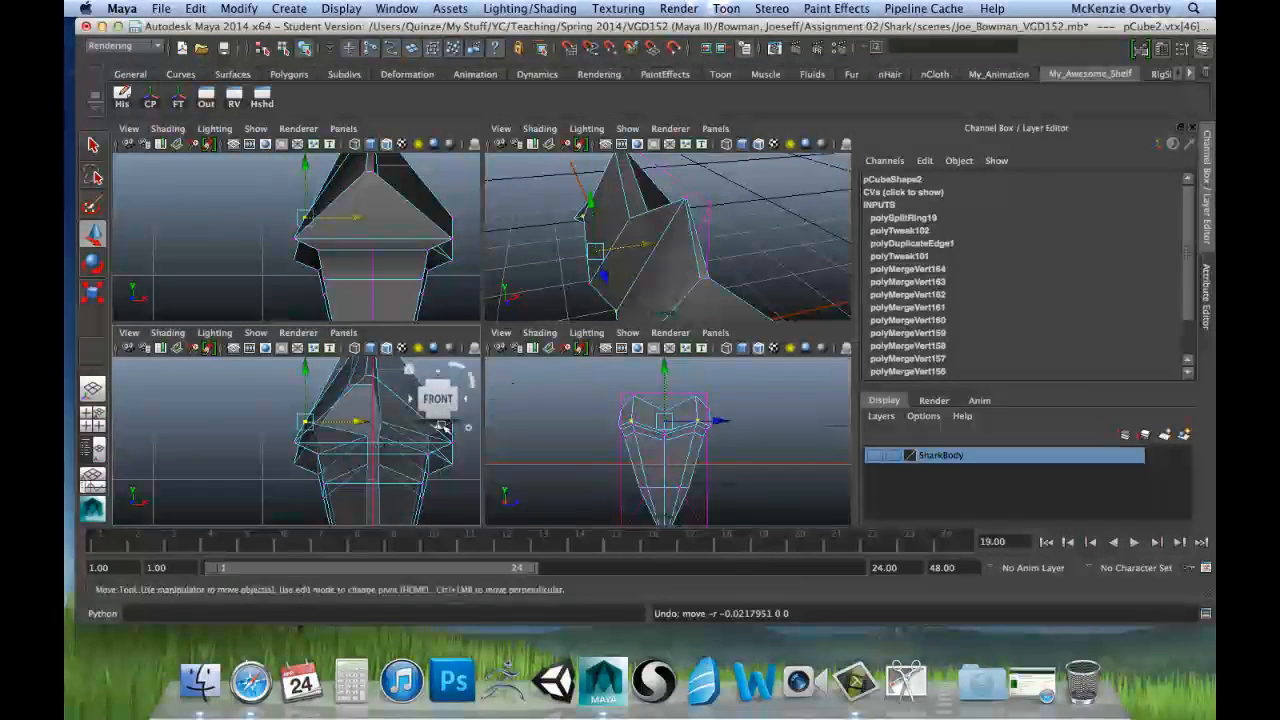
Step: Select the two lower outer corner vertices on one side of the root and move them inward along X toward the centre line
left_click_drag(648, 284, 593, 302, "alt")
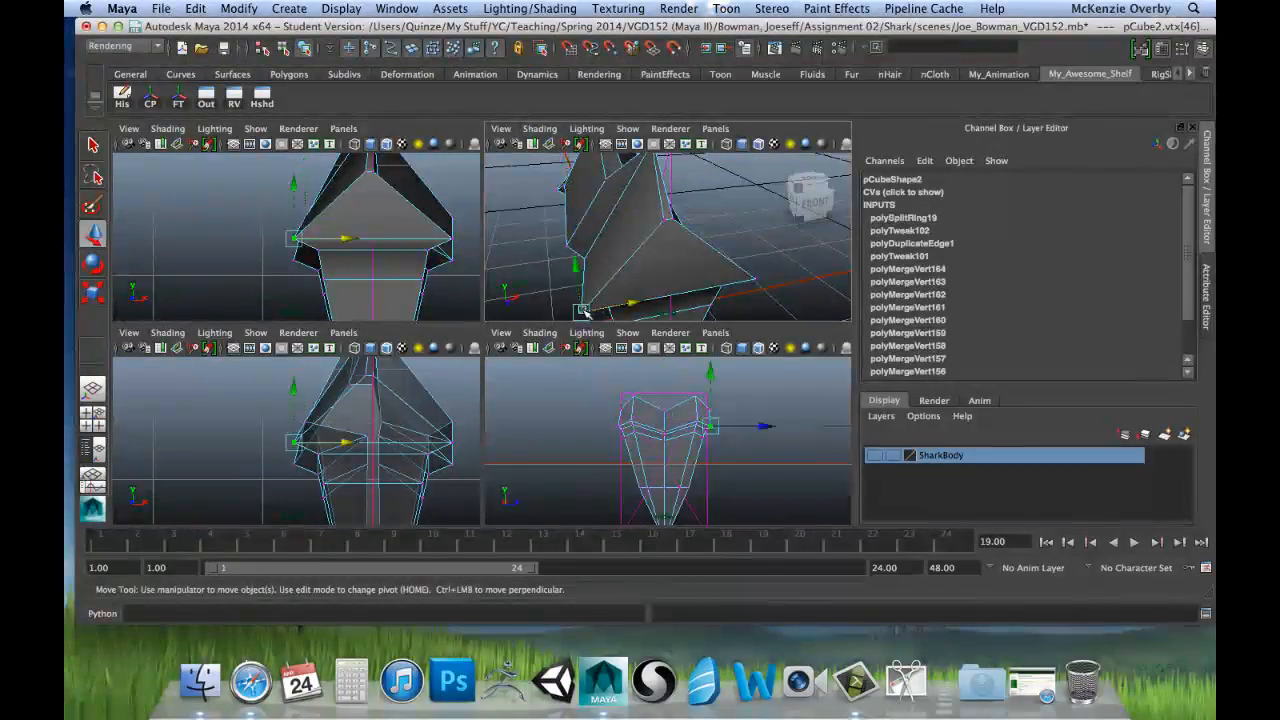
left_click(583, 311)
left_click_drag(557, 257, 628, 297, "alt")
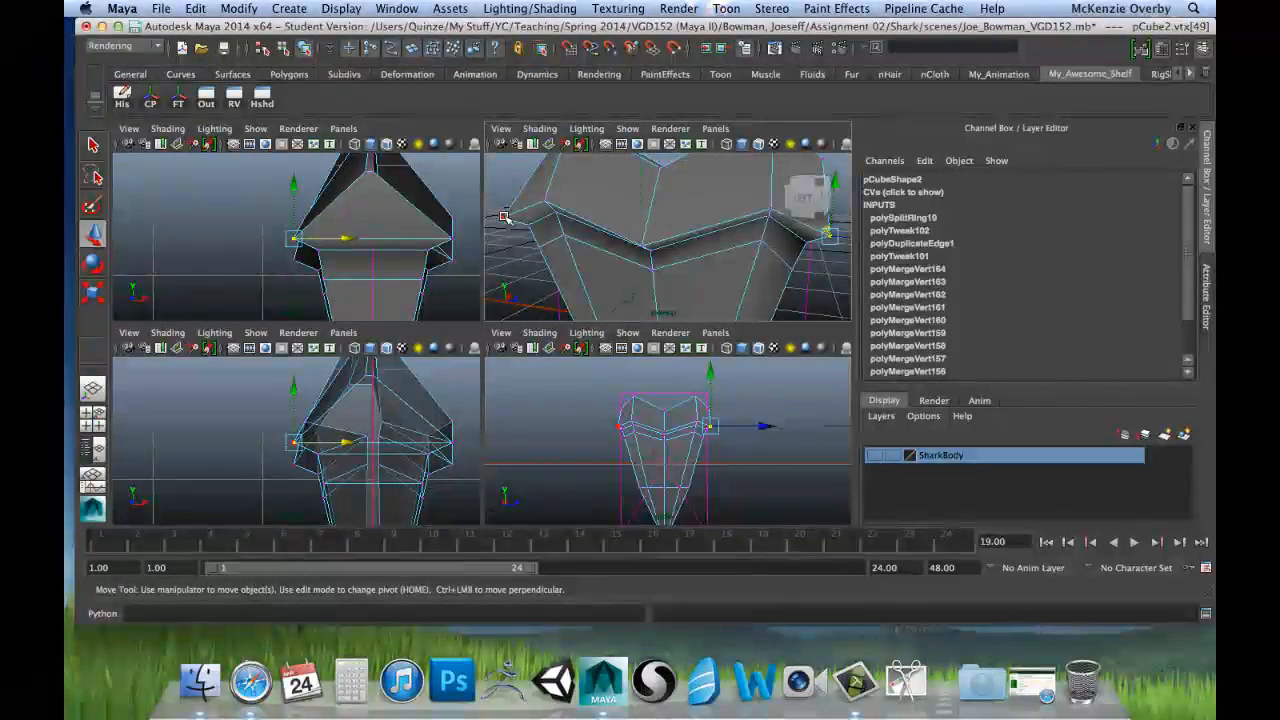
left_click(626, 243)
left_click_drag(557, 251, 560, 290, "alt")
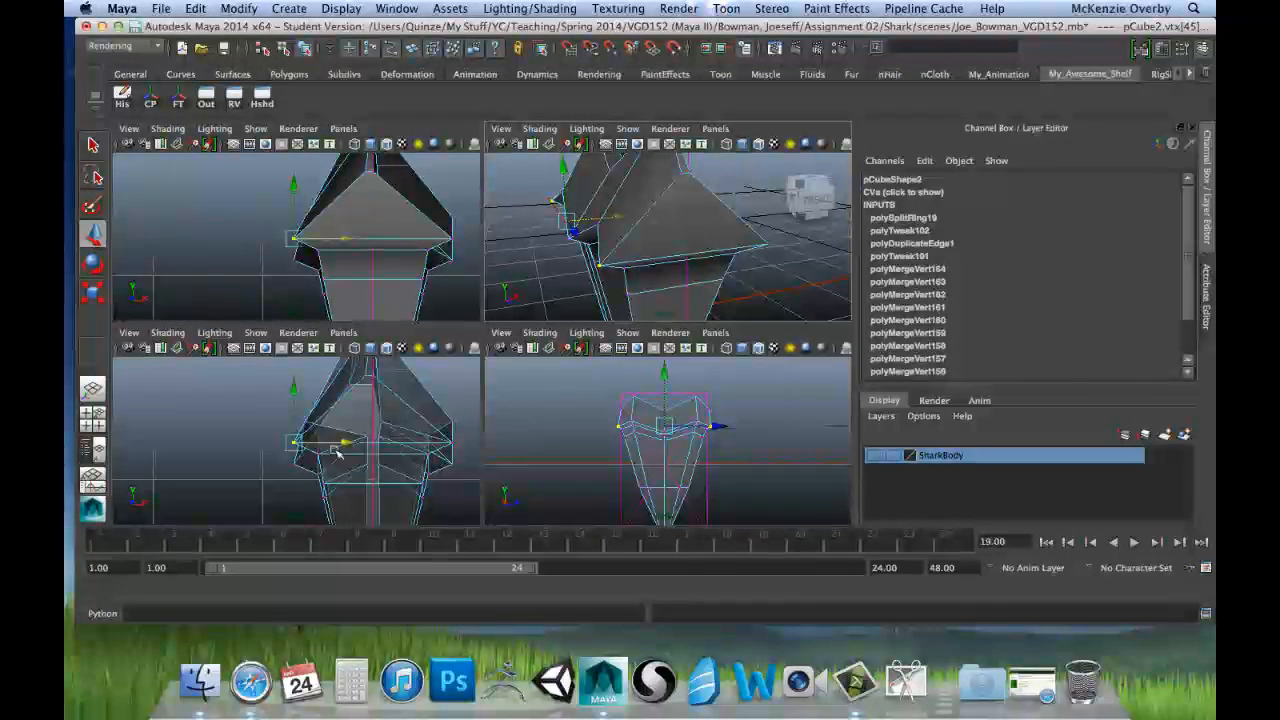
left_click_drag(348, 442, 407, 456)
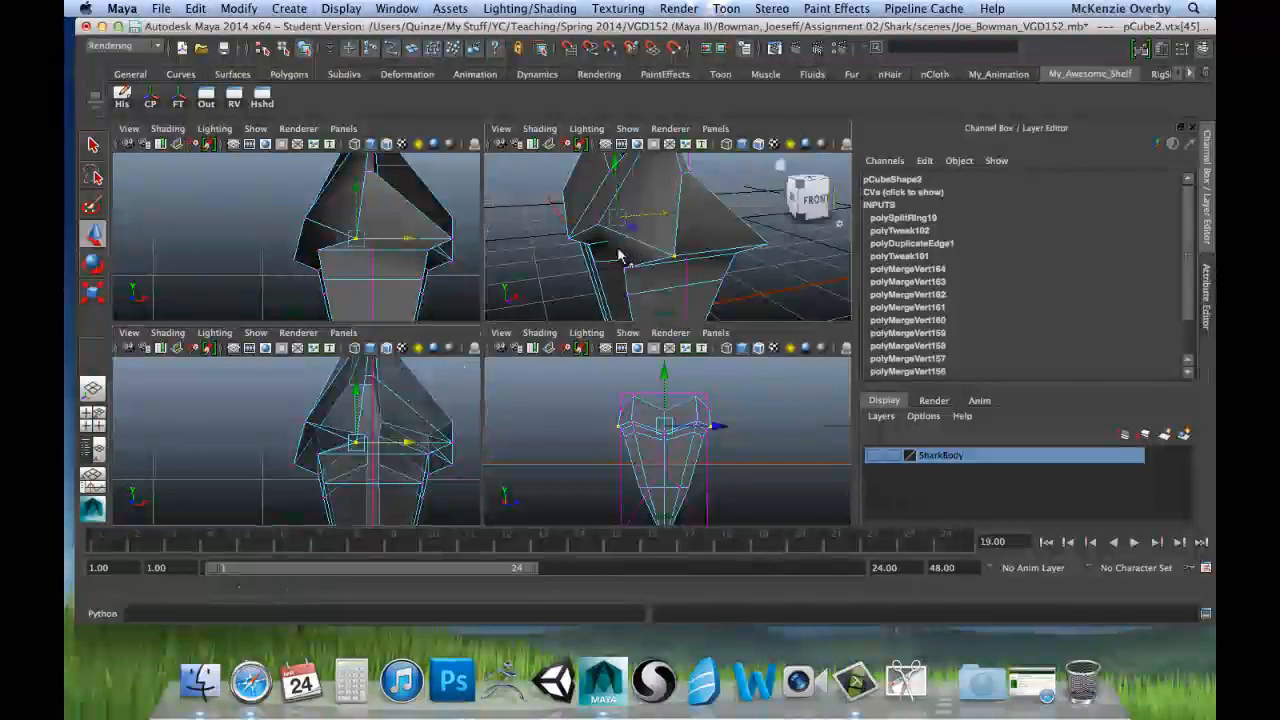
Step: Fine-tune the two moved corner vertices along X to about -0.081, beside the centre line in the front view
left_click_drag(676, 280, 718, 250, "alt")
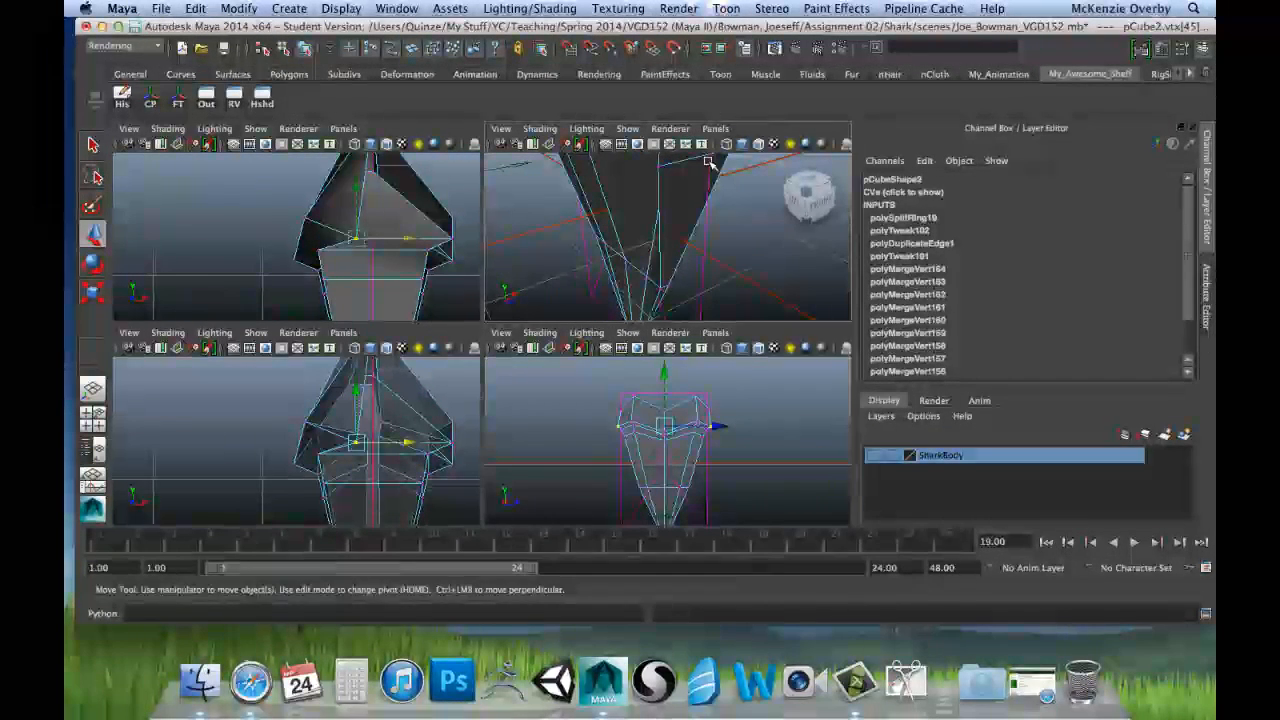
mouse_move(670, 205)
left_mouse_down("alt")
mouse_move(675, 268)
mouse_move(720, 234)
mouse_move(672, 216)
left_mouse_up("alt")
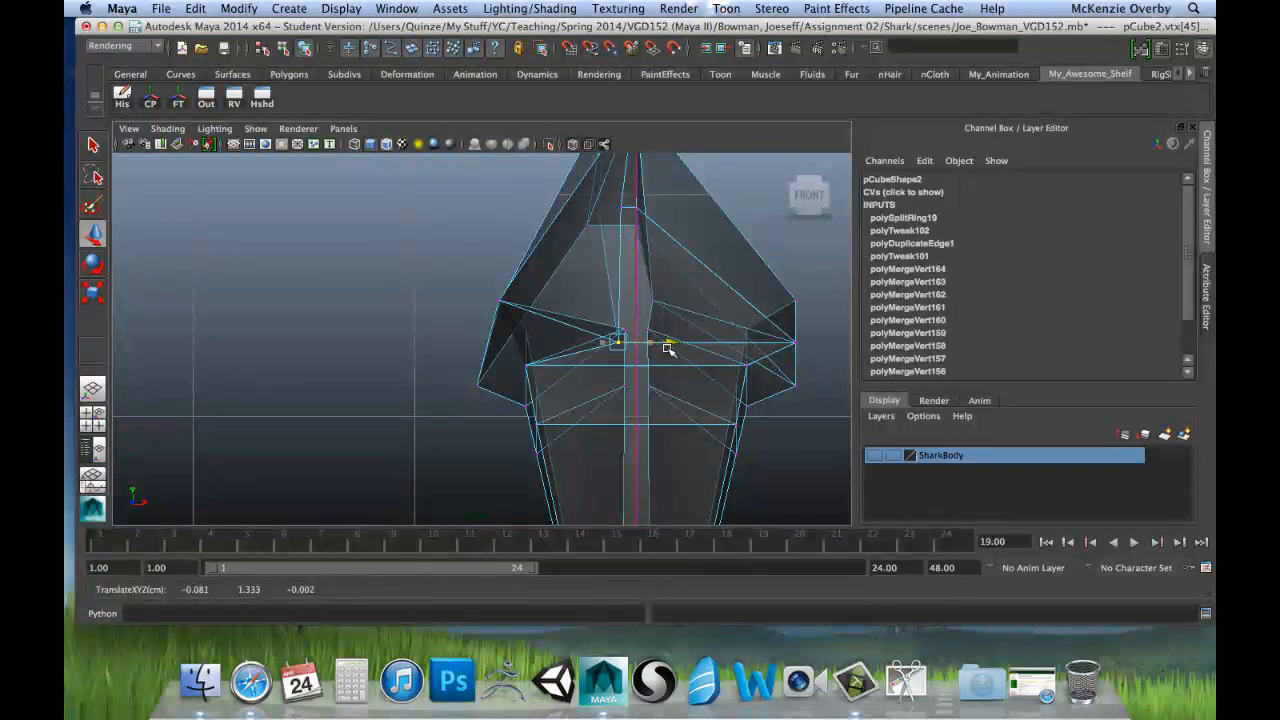
key("space")
key("space")
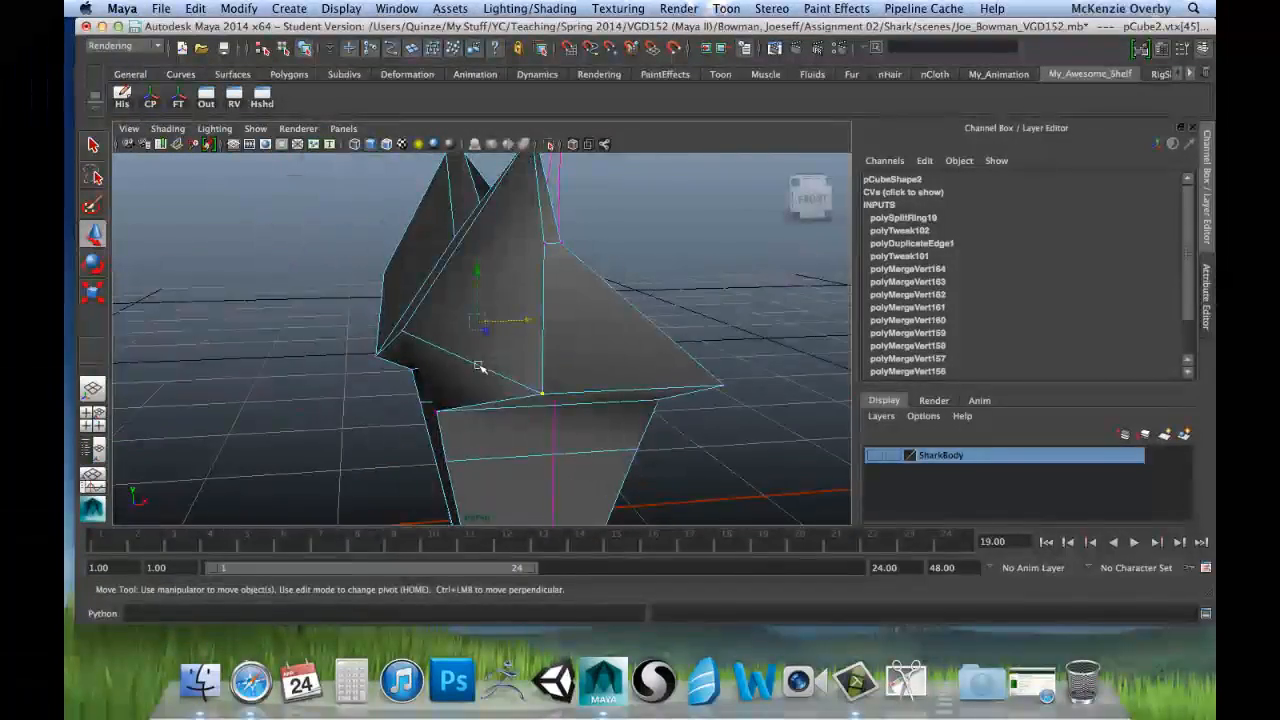
Step: Reselect the two crease vertices below the root's peaks and move them inward along X to about -0.475
left_click_drag(514, 361, 500, 343, "alt")
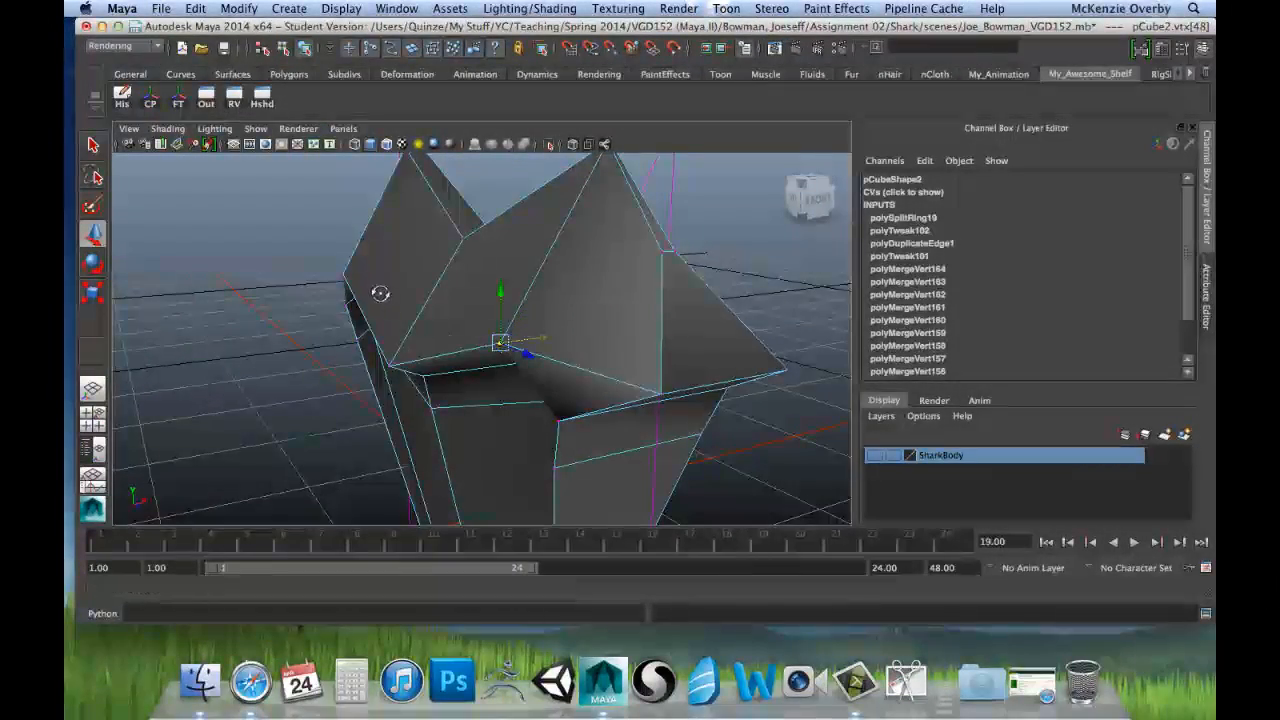
left_click_drag(380, 293, 308, 280, "alt")
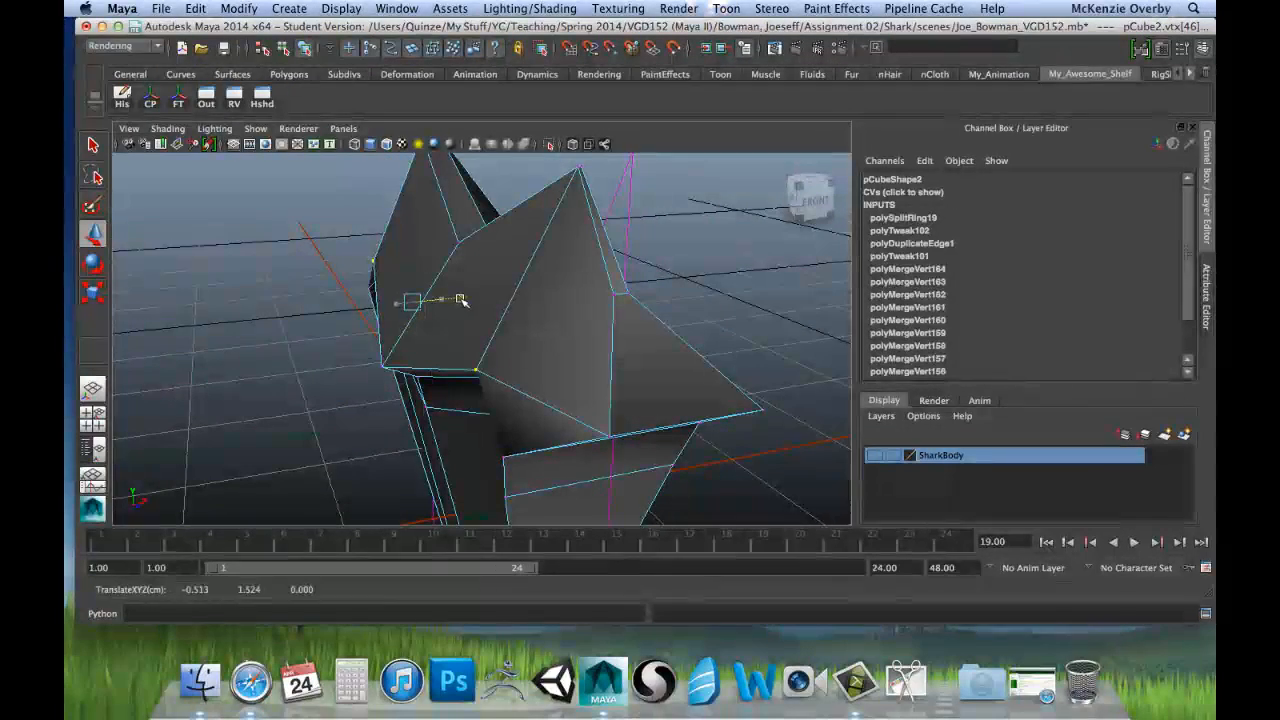
left_click_drag(469, 304, 468, 304)
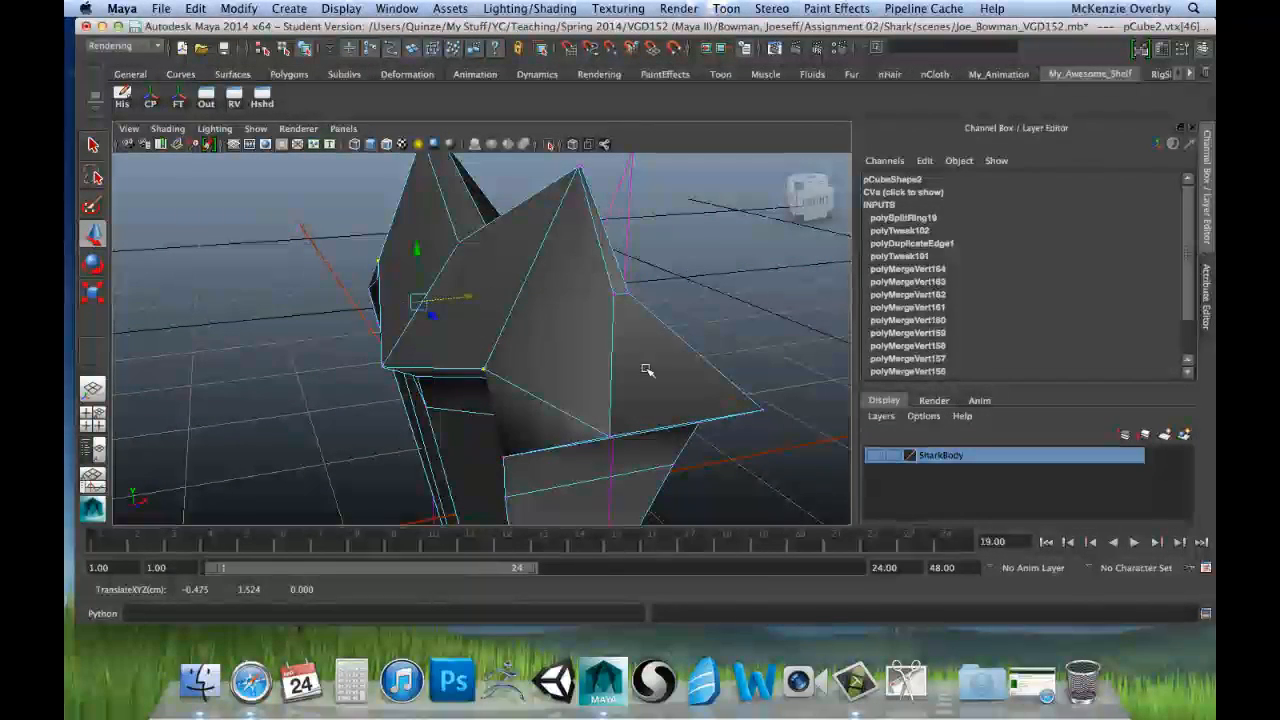
mouse_move(553, 297)
middle_mouse_down("alt")
mouse_move(560, 286)
mouse_move(549, 296)
middle_mouse_up("alt")
left_click_drag(556, 330, 551, 291, "alt")
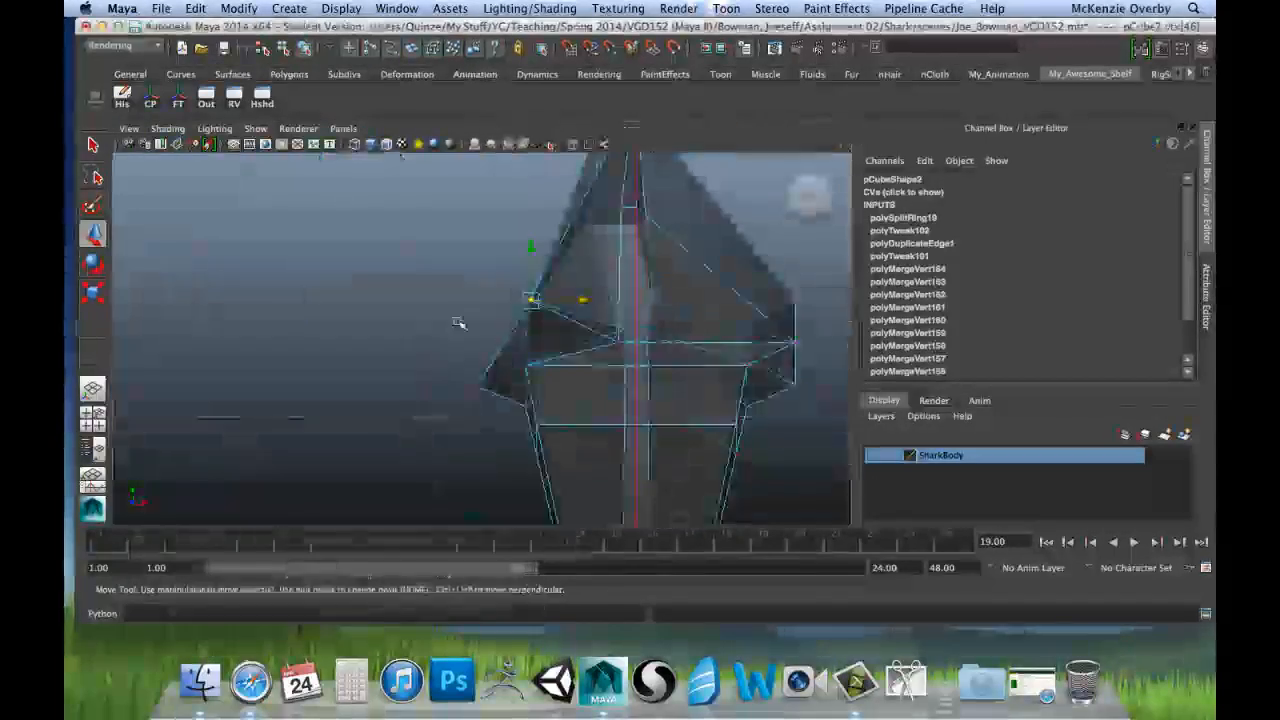
middle_click_drag(551, 392, 542, 435, "alt")
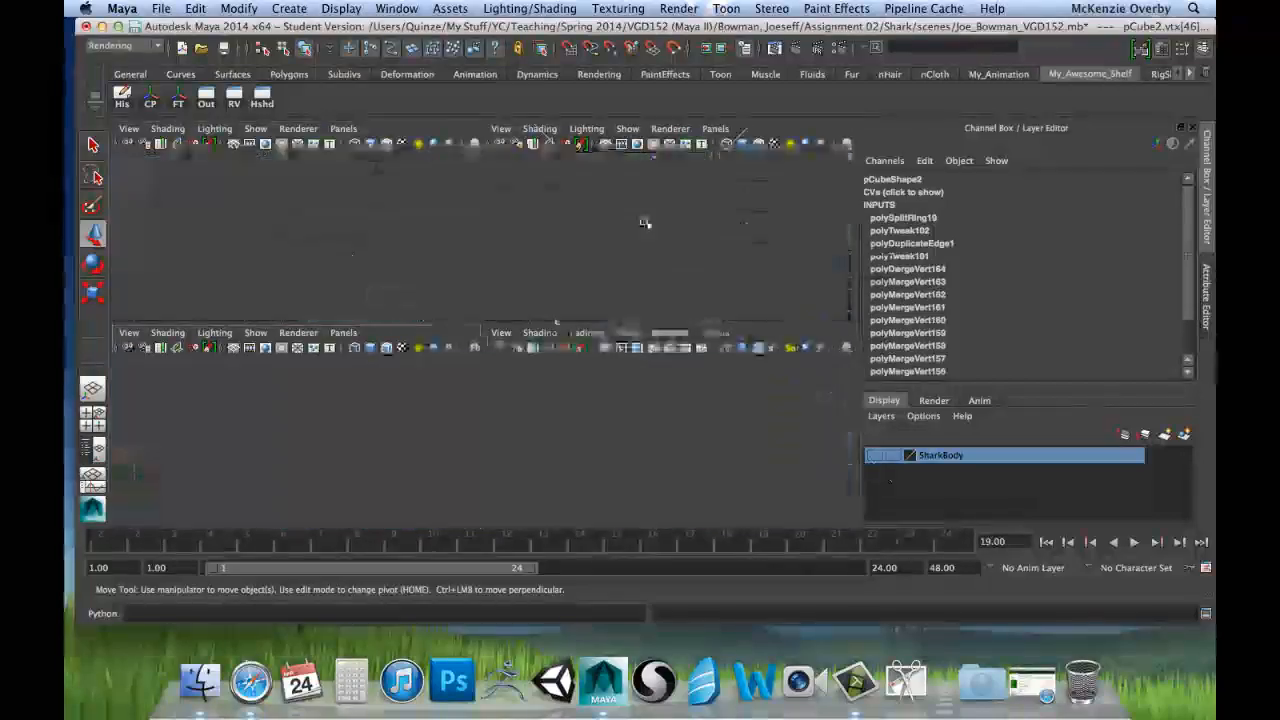
key("space")
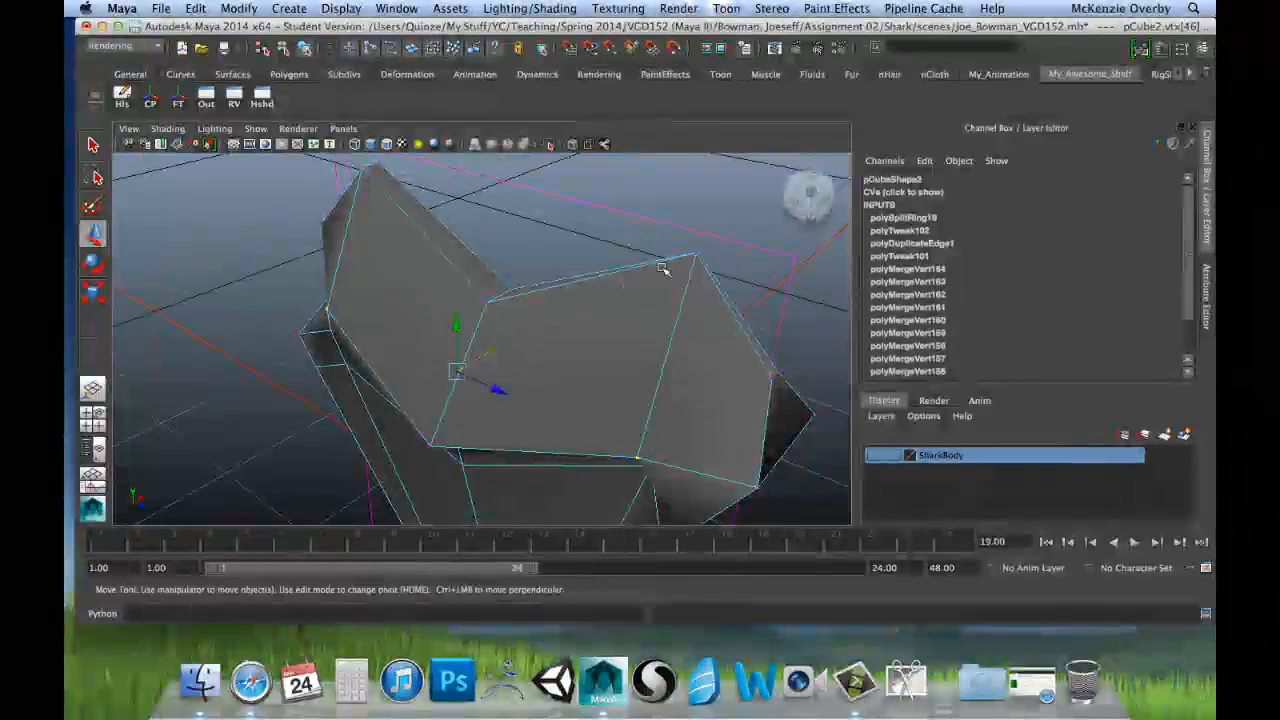
Step: Select the matching corner vertex on top of each root peak and scale the pair flat along X
left_click_drag(653, 270, 493, 378, "alt")
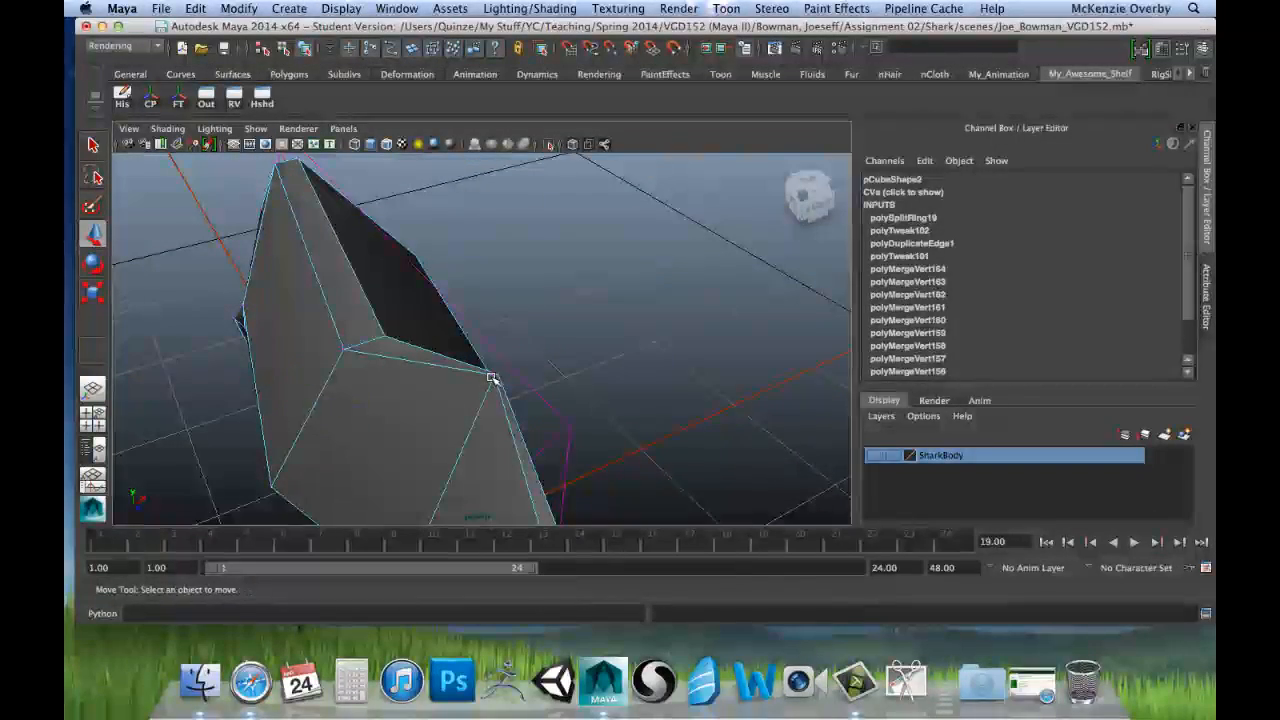
left_click(493, 379)
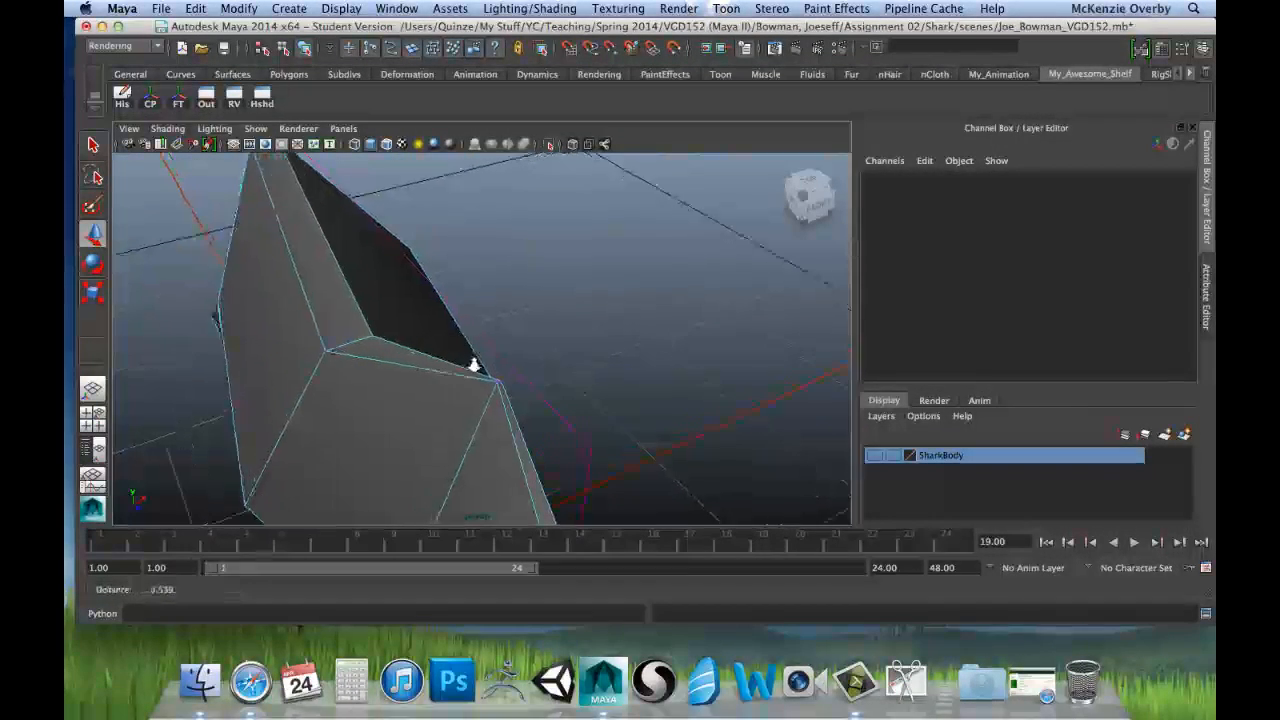
left_click(510, 420)
left_click_drag(449, 360, 410, 200, "alt")
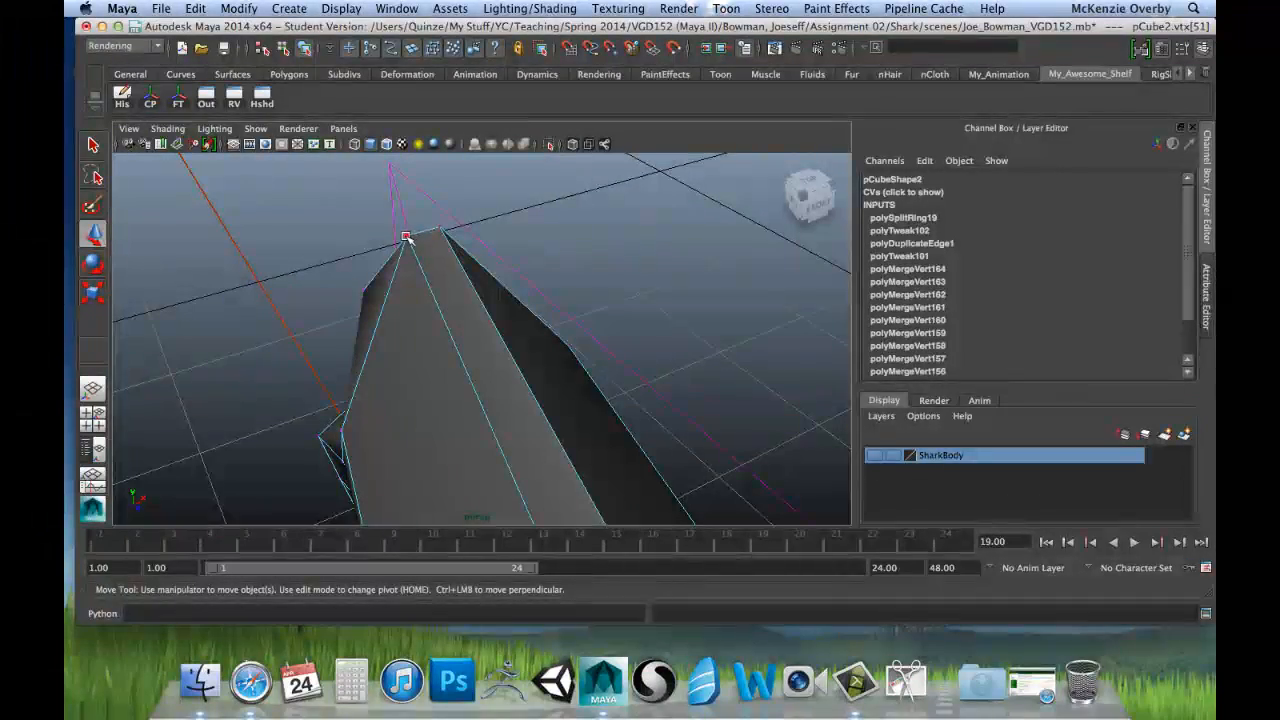
key("space")
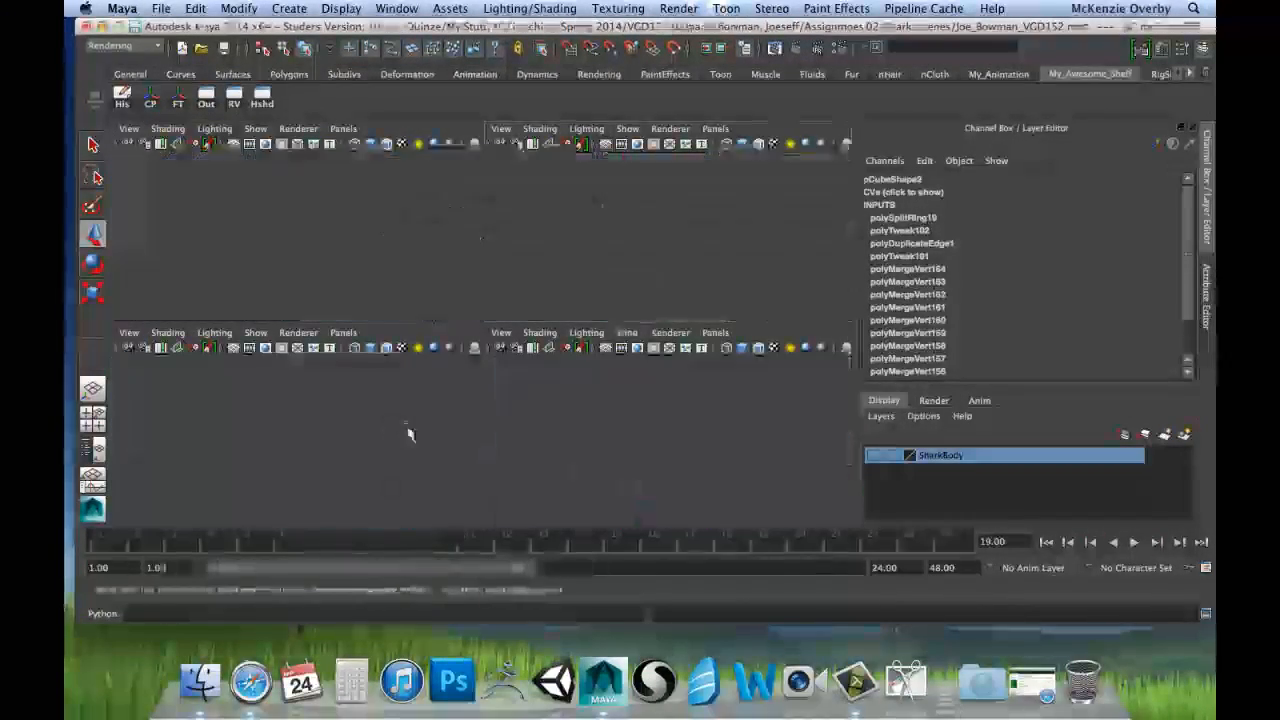
key("space")
key("r")
mouse_move(654, 246)
left_mouse_down()
mouse_move(583, 247)
mouse_move(637, 249)
left_mouse_up()
key("w")
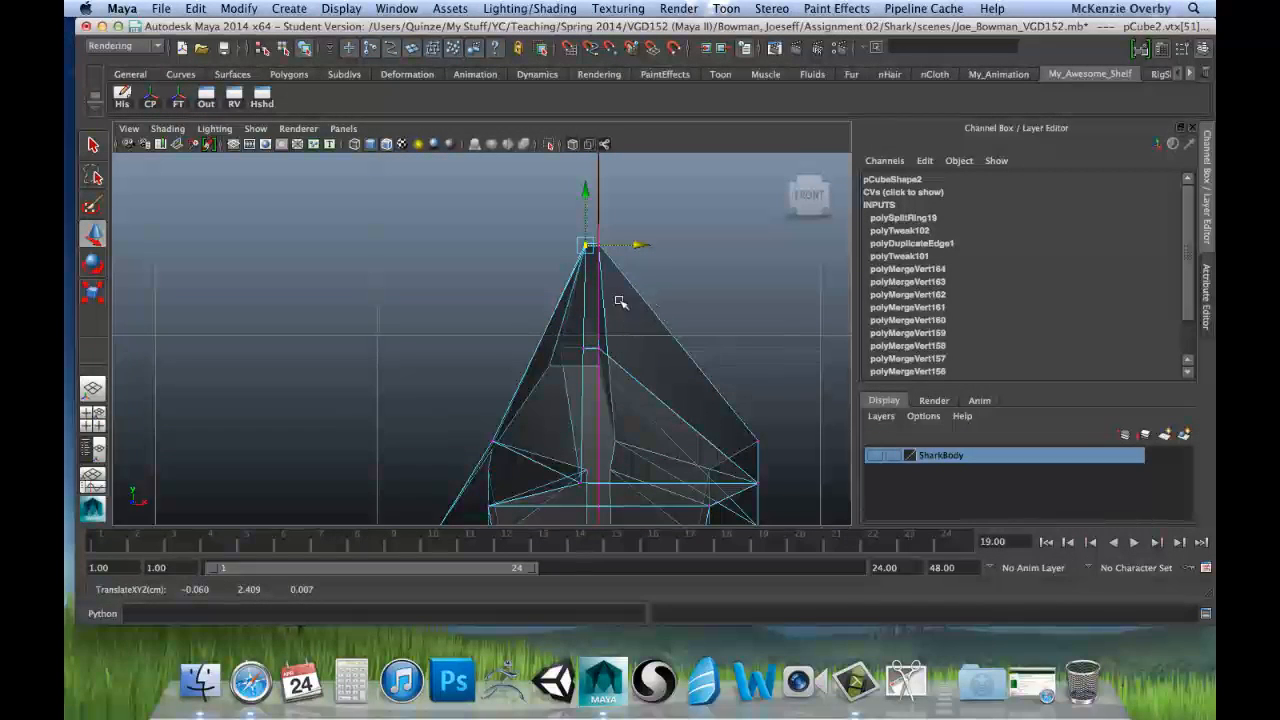
Step: Examine the blade's centre strip from the root down to the tip against the centre line in the front view
middle_click_drag(666, 294, 571, 343, "alt")
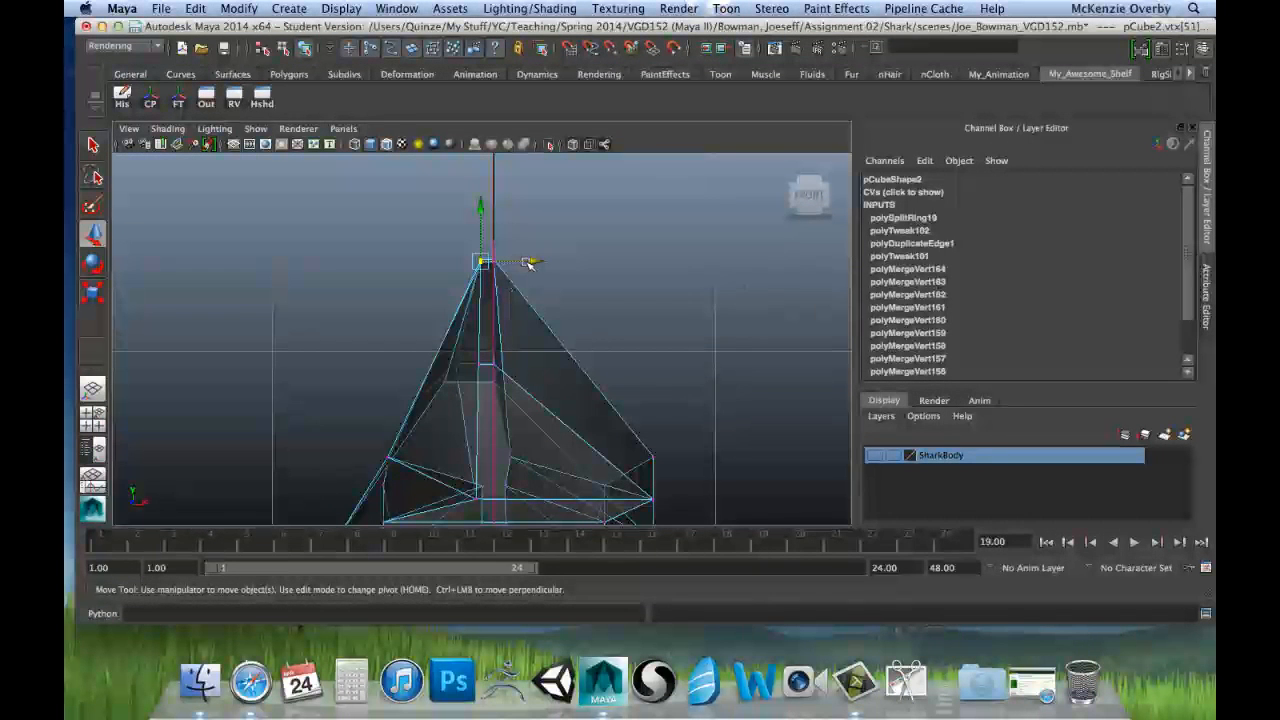
mouse_move(648, 398)
middle_mouse_down("alt")
mouse_move(654, 160)
mouse_move(637, 231)
mouse_move(640, 165)
middle_mouse_up("alt")
middle_click_drag(606, 378, 611, 261, "alt")
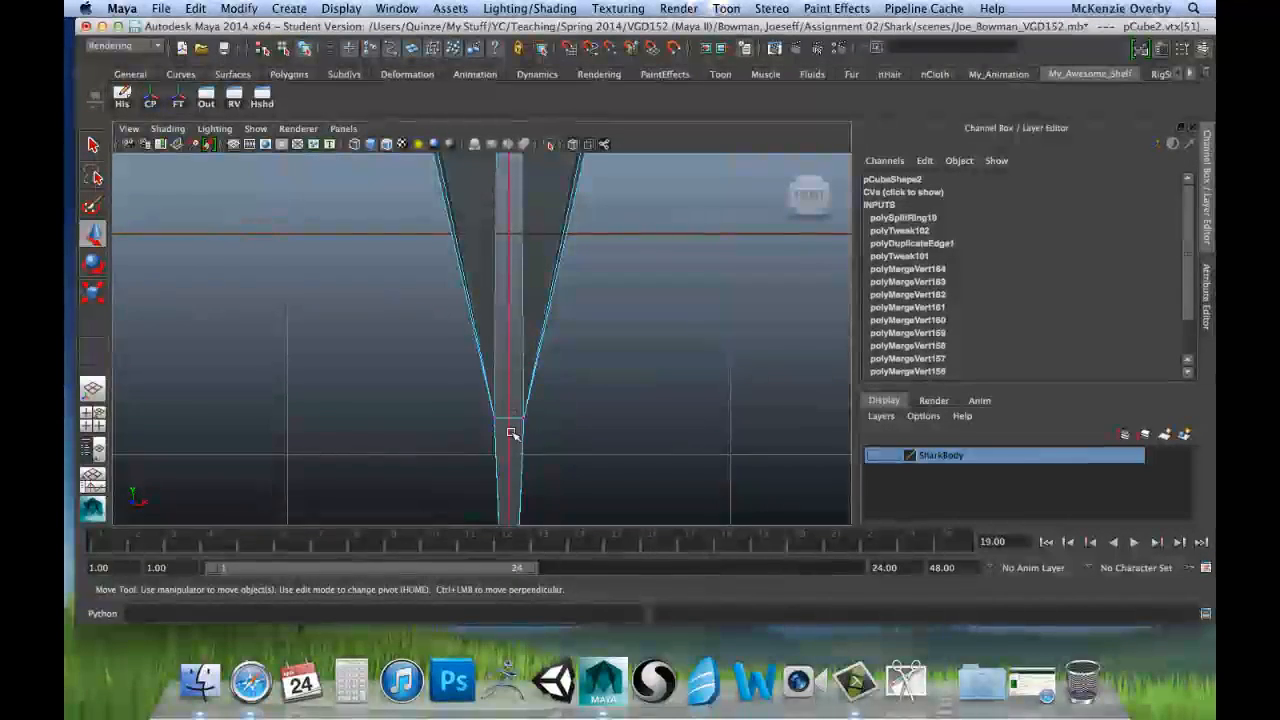
middle_click_drag(511, 434, 518, 331, "alt")
middle_click_drag(506, 466, 521, 343, "alt")
middle_click_drag(521, 441, 539, 379, "alt")
right_click_drag(539, 379, 551, 543, "alt")
scroll(511, 385, "up", 3)
scroll(511, 385, "up", 3)
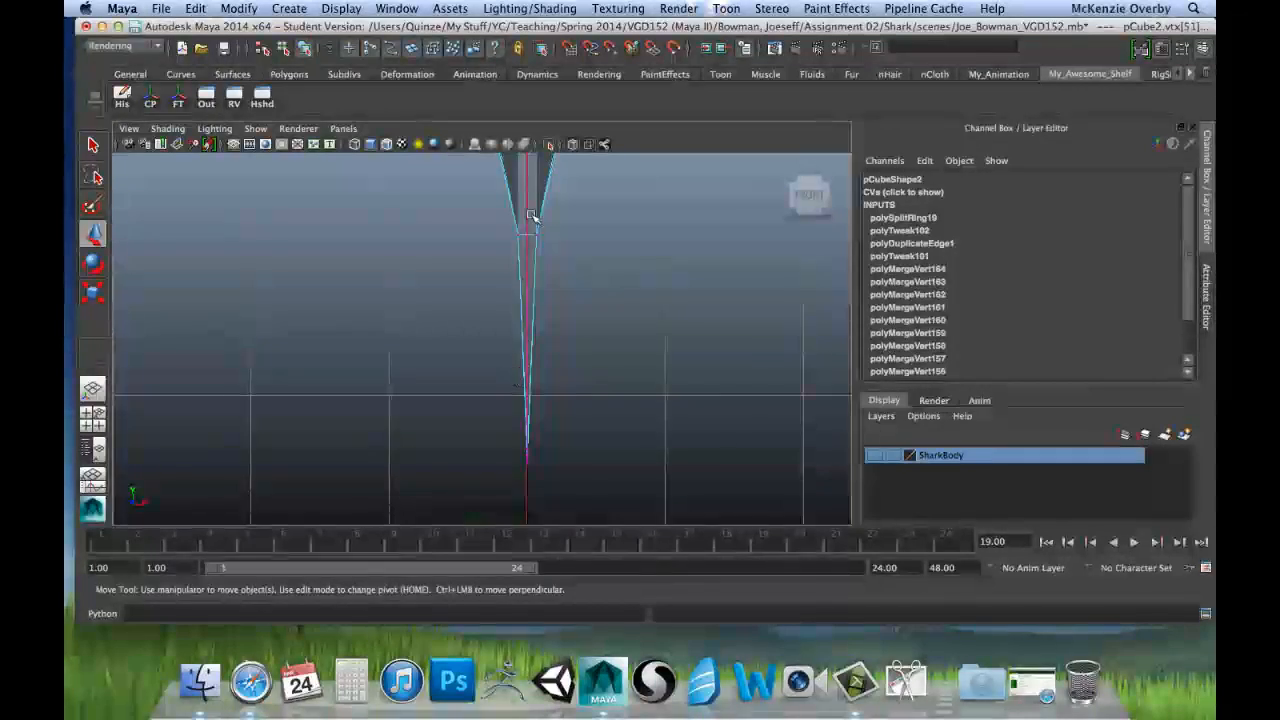
middle_click_drag(534, 214, 514, 457, "alt")
scroll(508, 360, "up", 3)
scroll(504, 362, "up", 3)
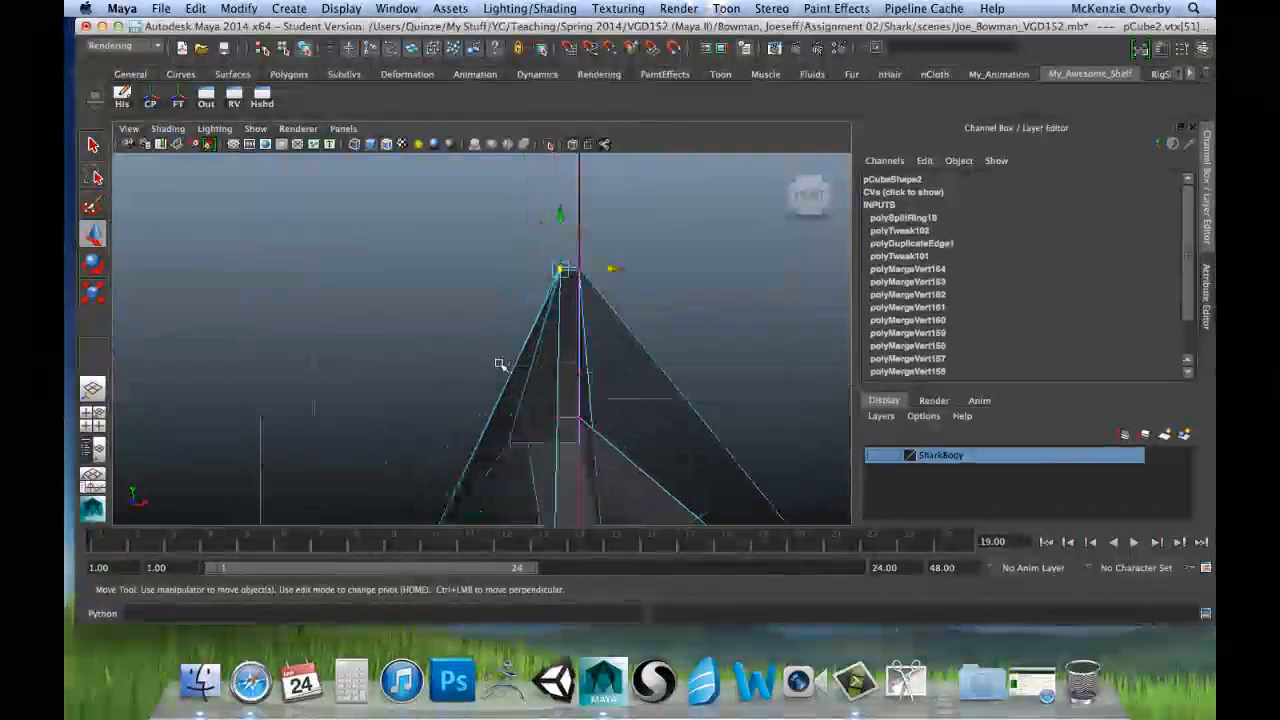
Step: Move the selected pair of peak vertices along X to about -0.050, beside the centre line
middle_click_drag(559, 330, 517, 343, "alt")
left_click_drag(568, 284, 571, 284)
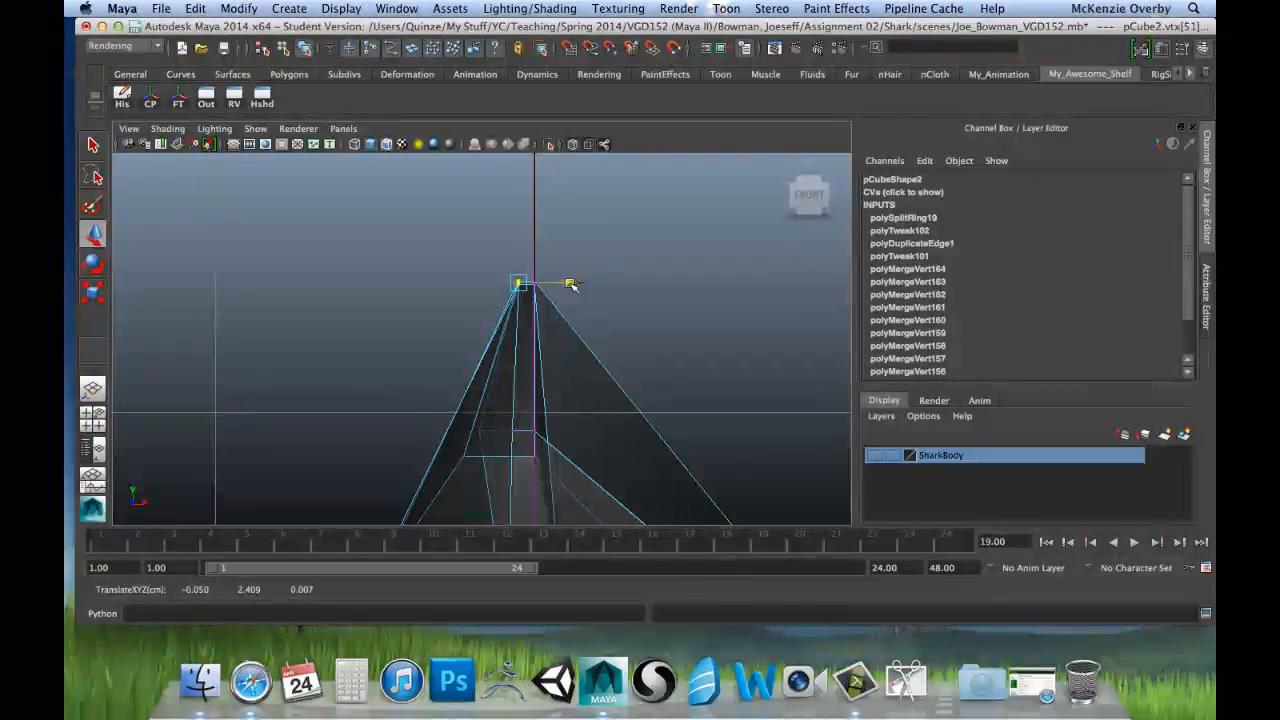
key("r")
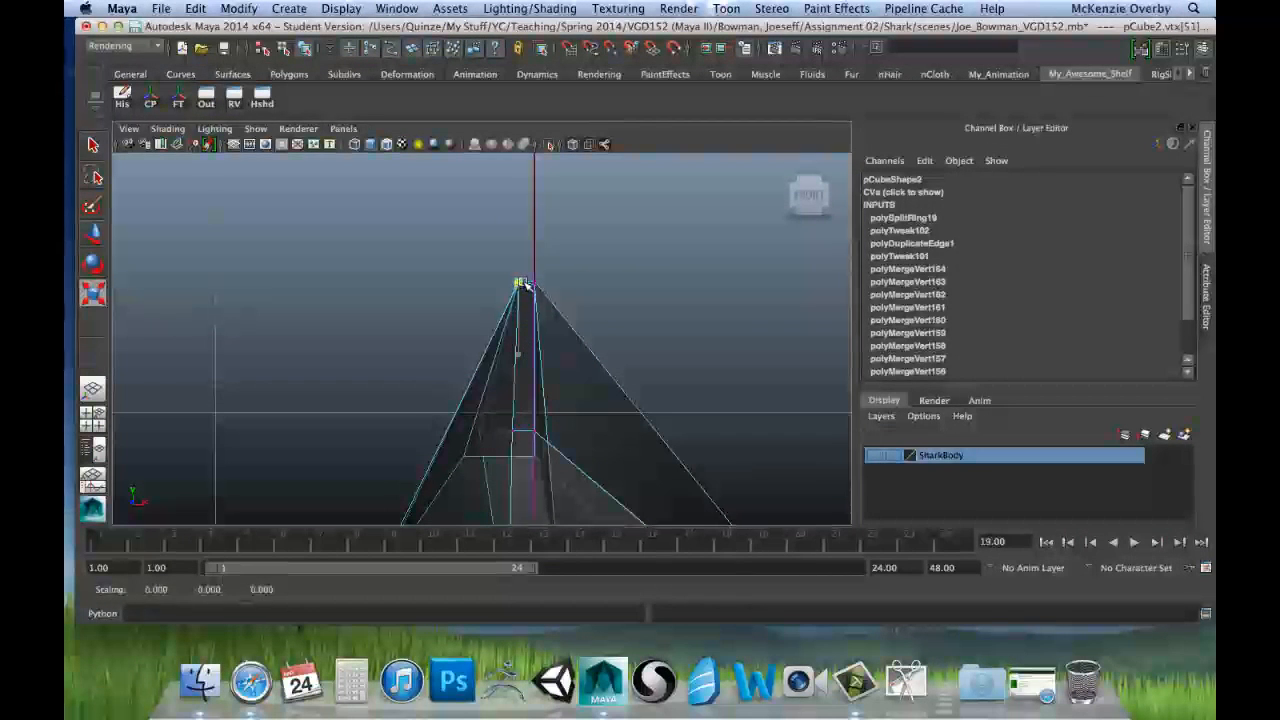
Step: Select the opposite pair of peak vertices, scale them flat along X, and move them off the centre line along X
left_click_drag(528, 269, 548, 297)
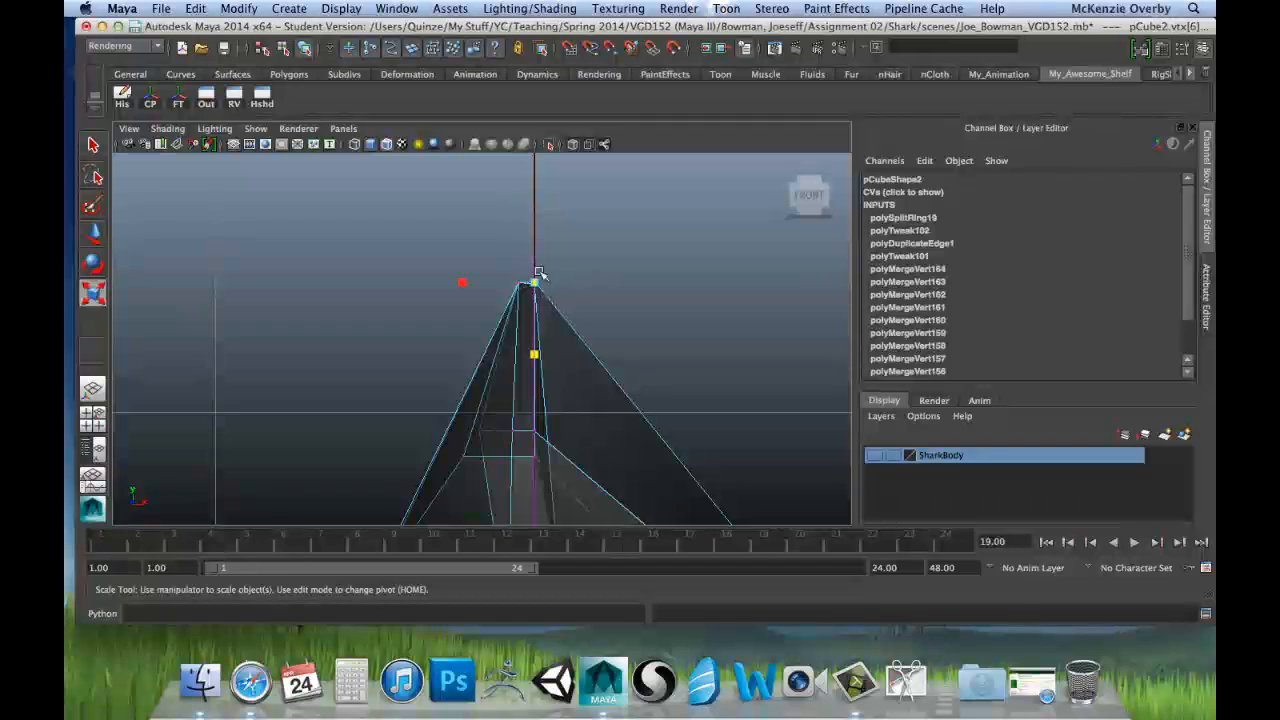
key("space")
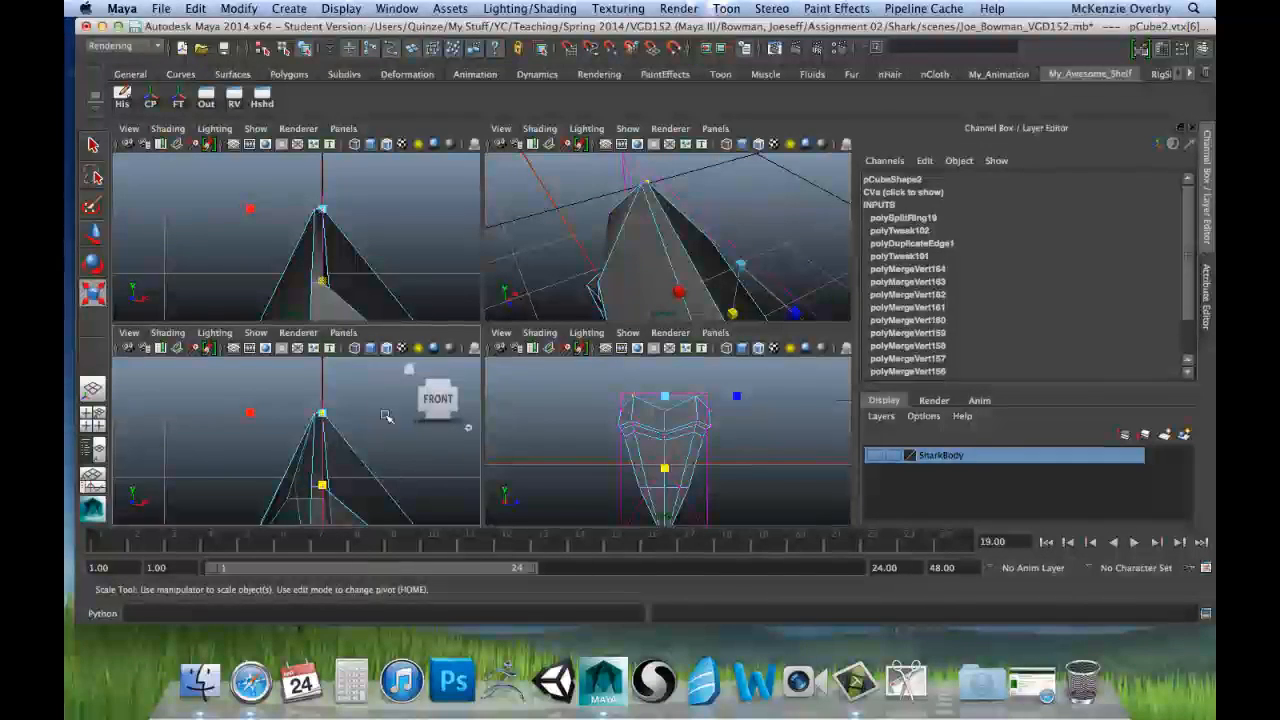
key("space")
left_click_drag(477, 276, 601, 284)
key("w")
key("r")
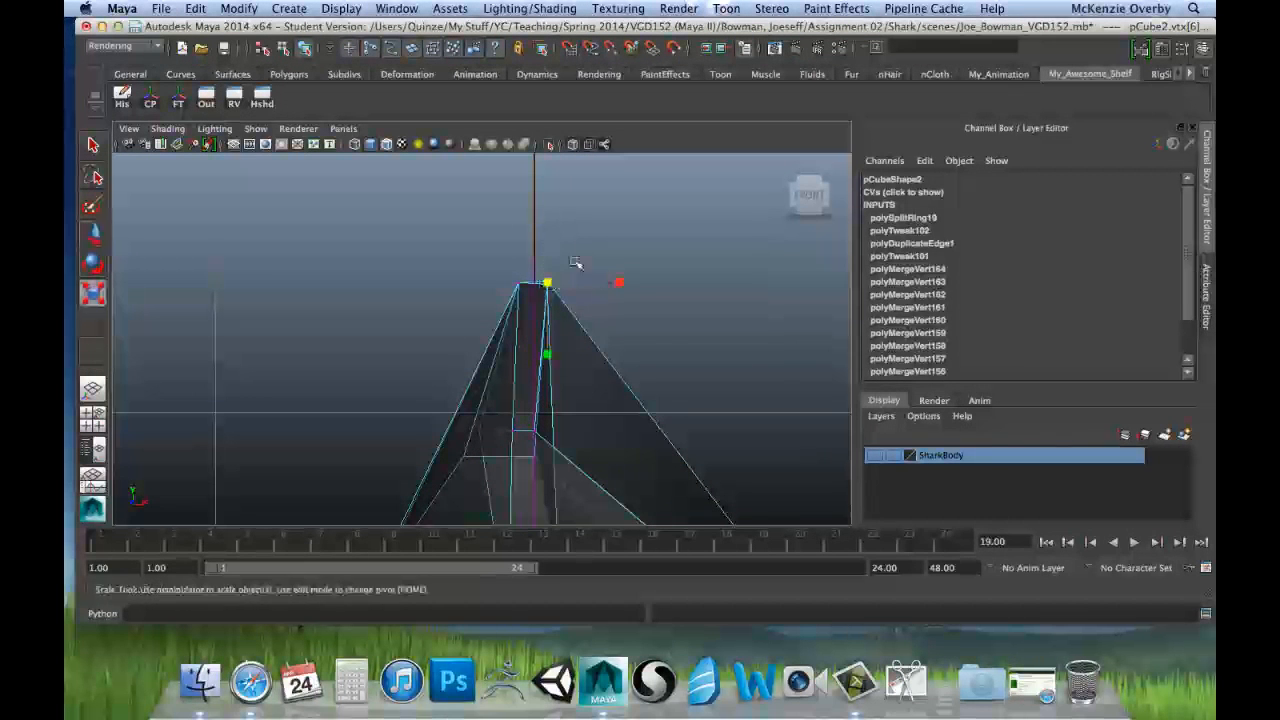
Step: Compare both pairs of peak vertices and adjust the pair on the positive X side to about 0.045 along X
left_click_drag(549, 356, 525, 298)
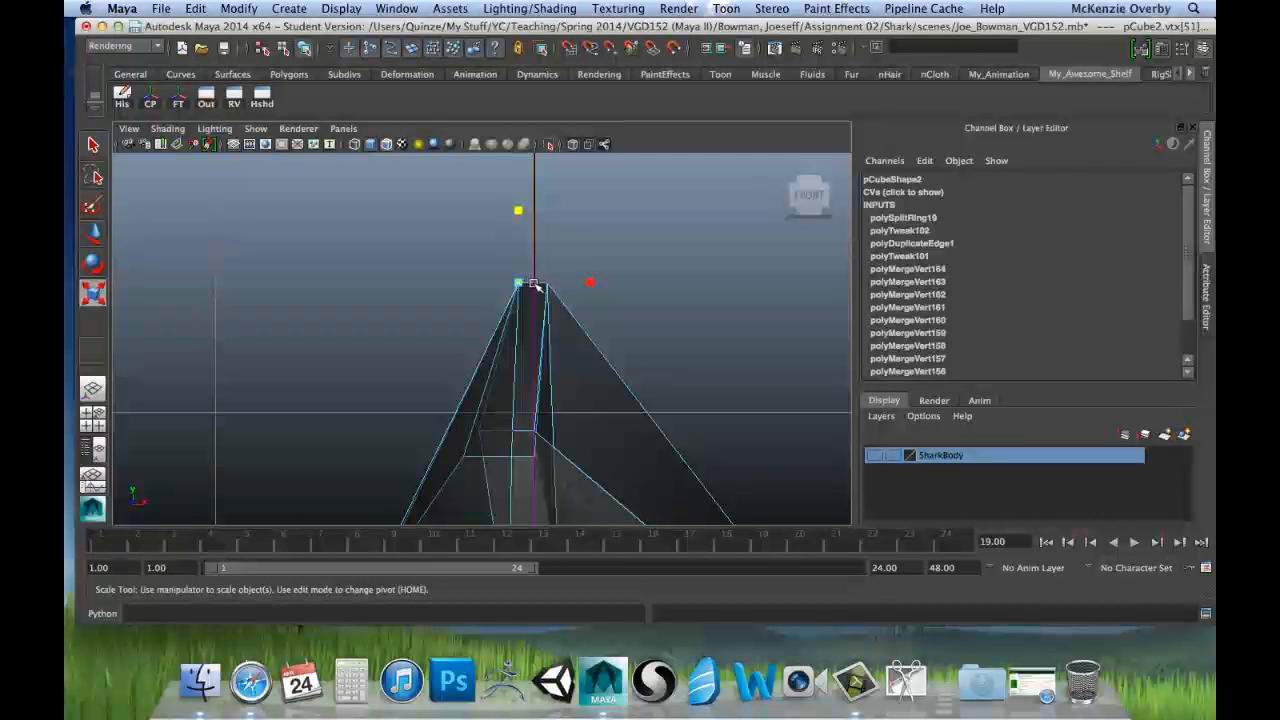
left_click(547, 284)
key("w")
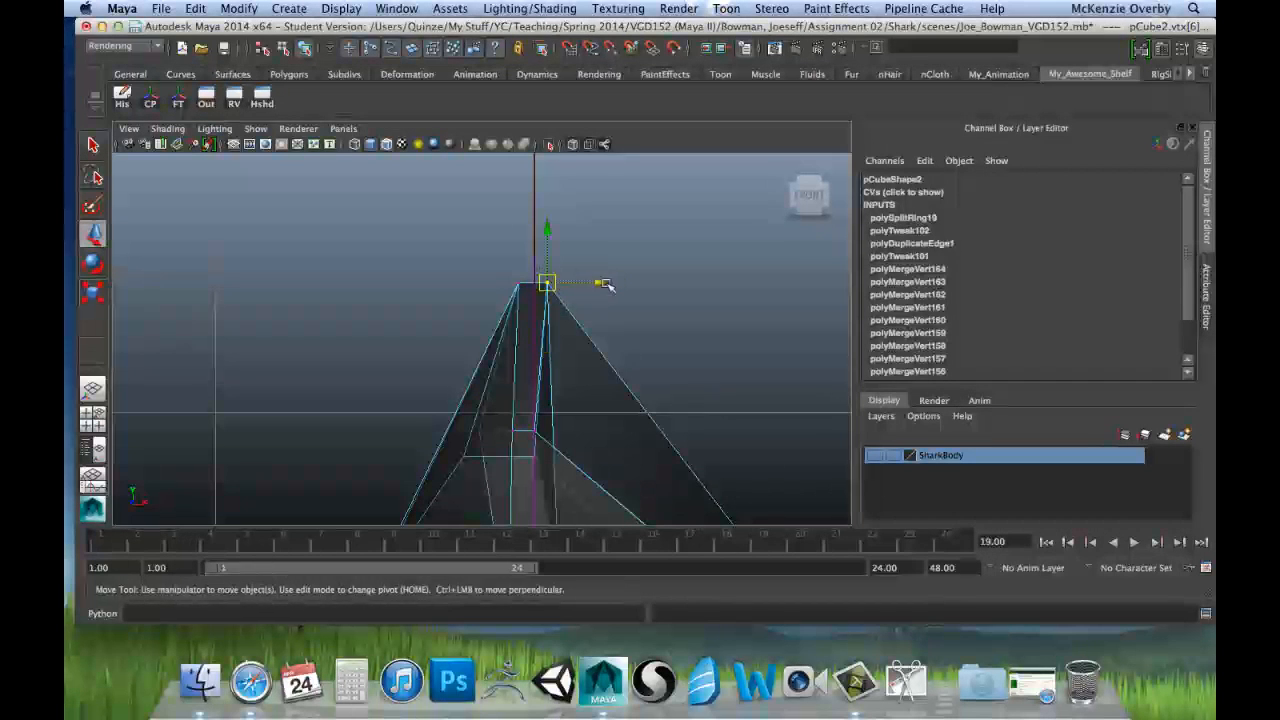
left_click_drag(606, 285, 607, 285)
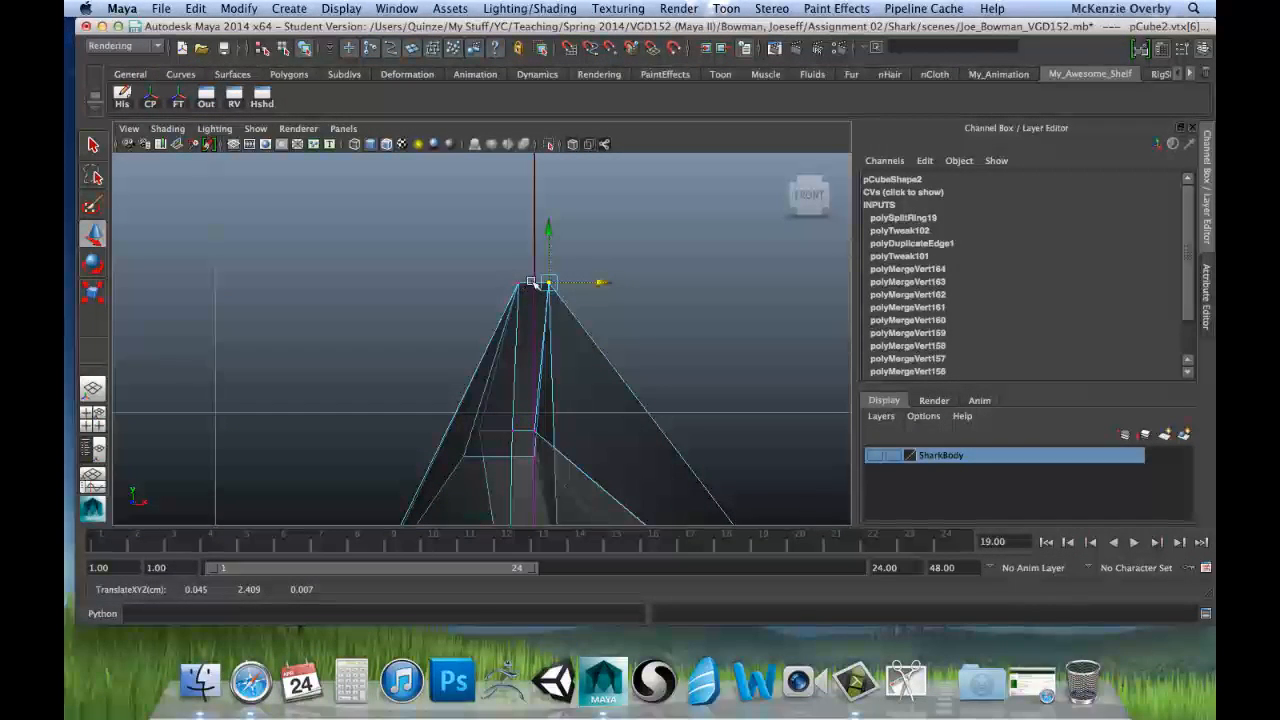
middle_click_drag(604, 385, 580, 284, "alt")
scroll(580, 284, "down", 10)
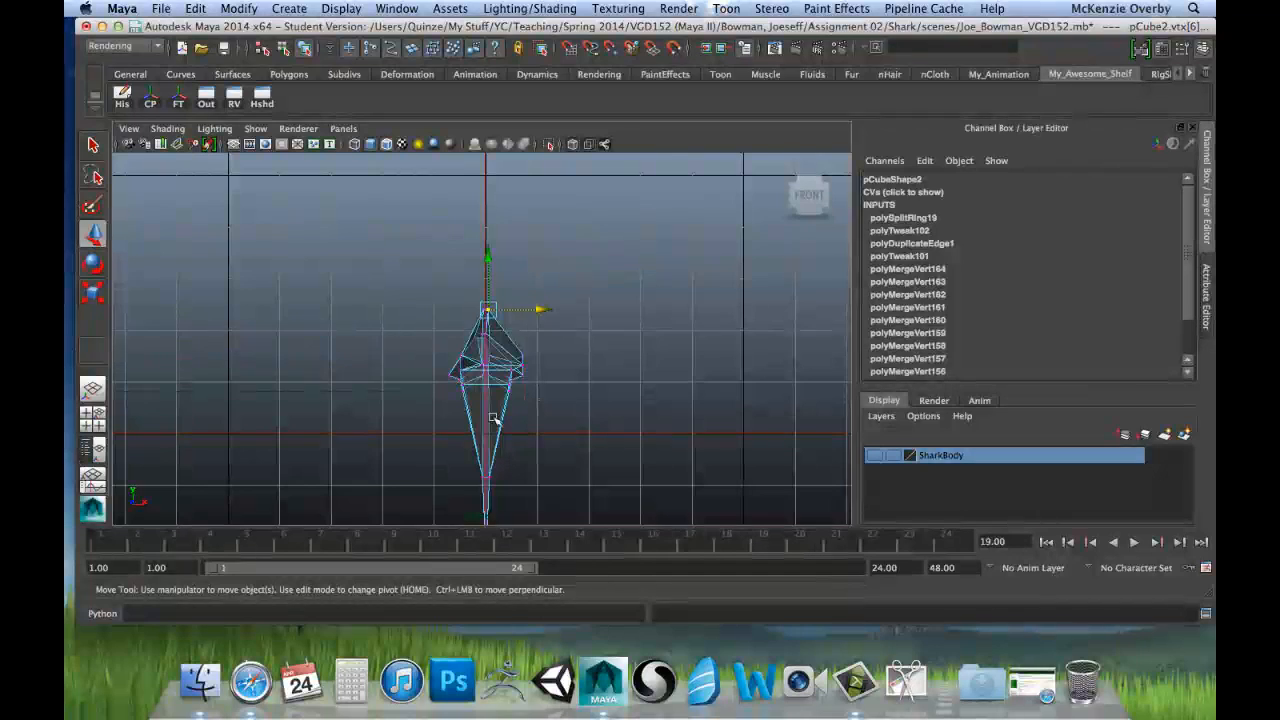
Step: Select the middle vertex of the root's lower rim on the negative X side and move it inward along X
scroll(468, 370, "up", 8)
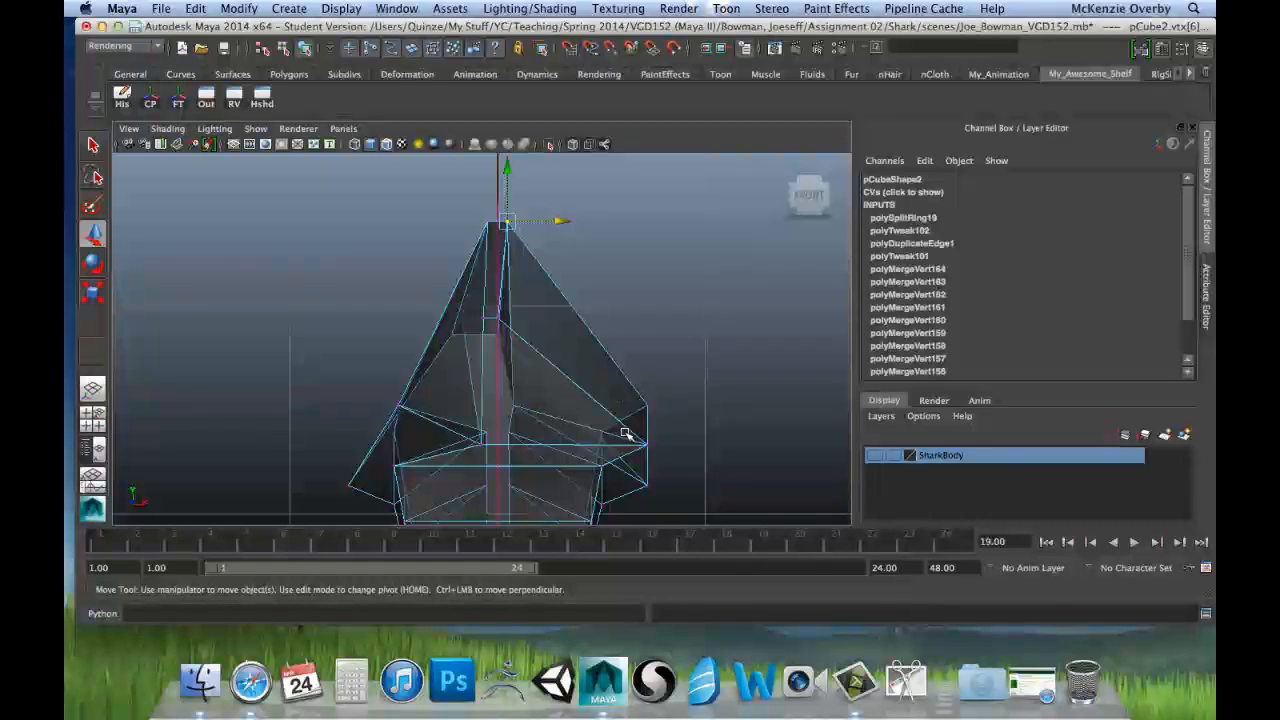
key("space")
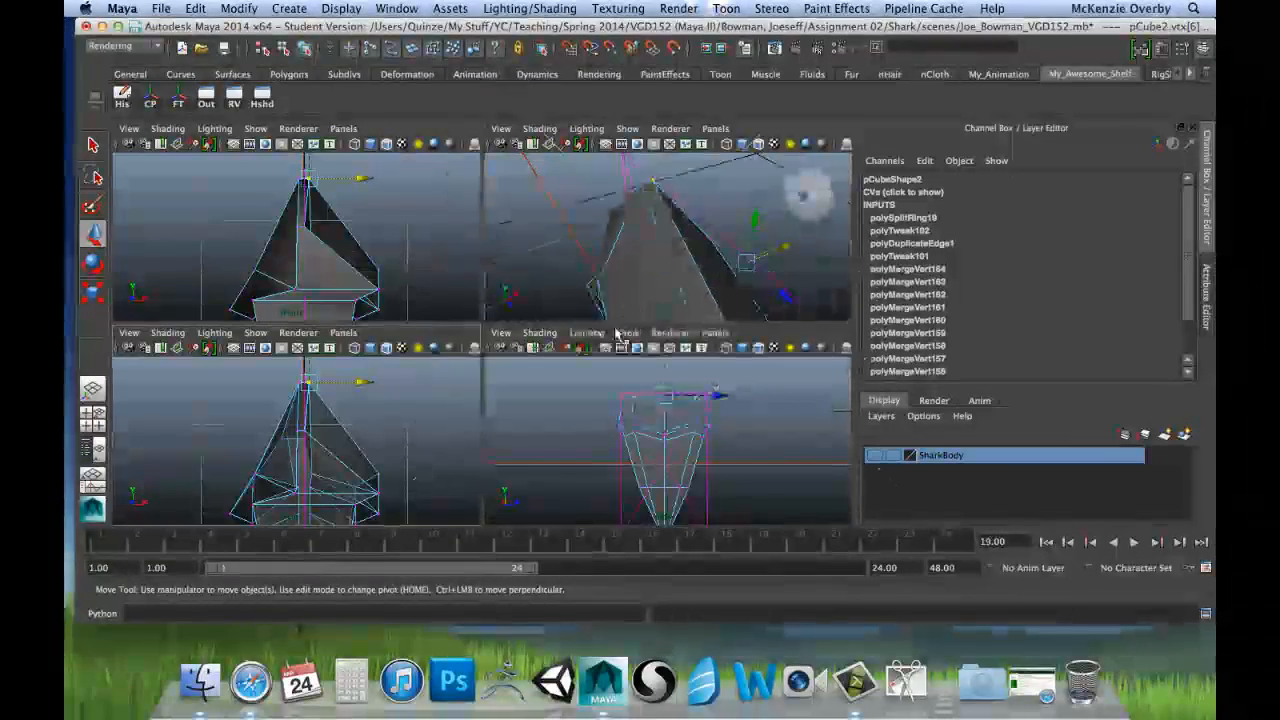
key("space")
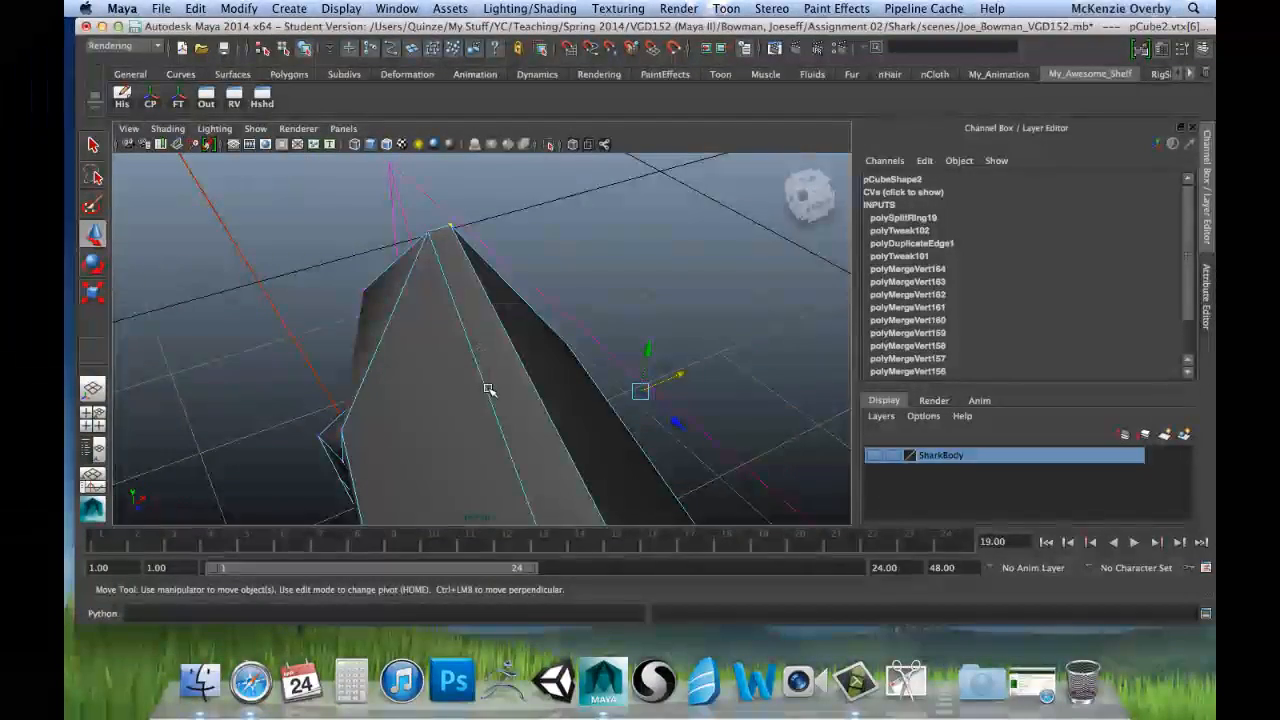
left_click_drag(489, 390, 497, 251, "alt")
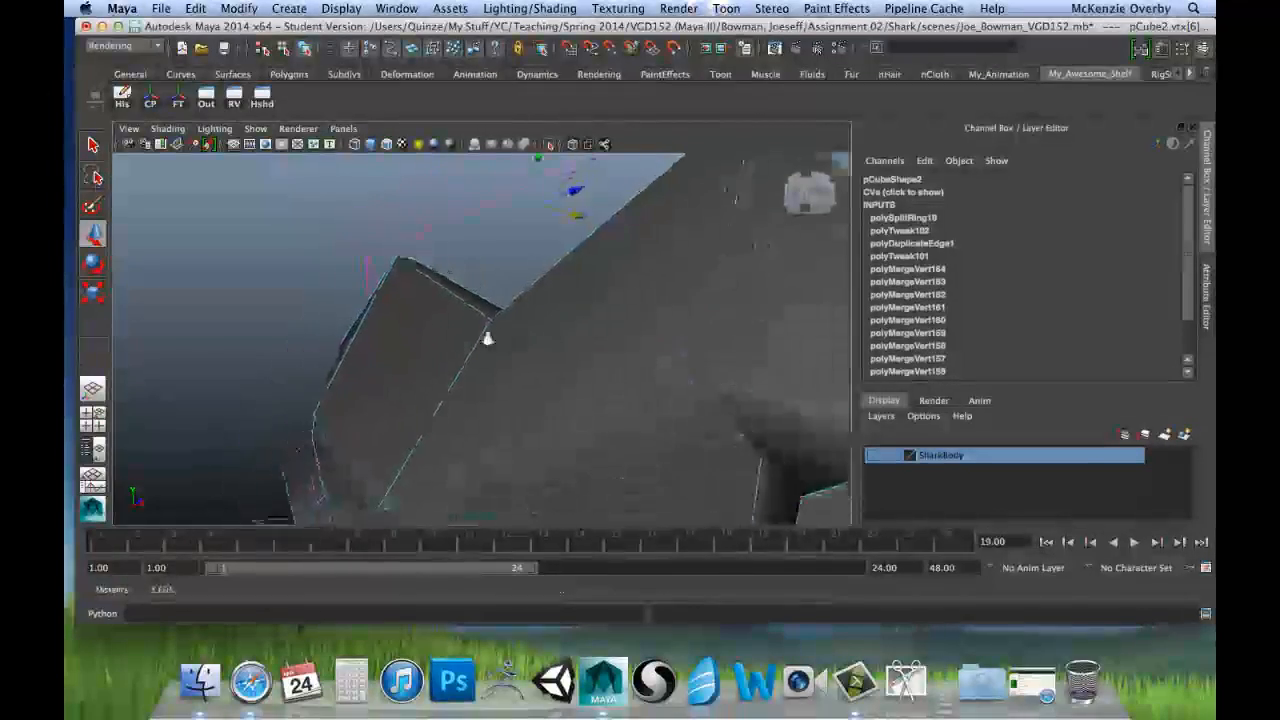
left_click_drag(487, 339, 391, 394, "alt")
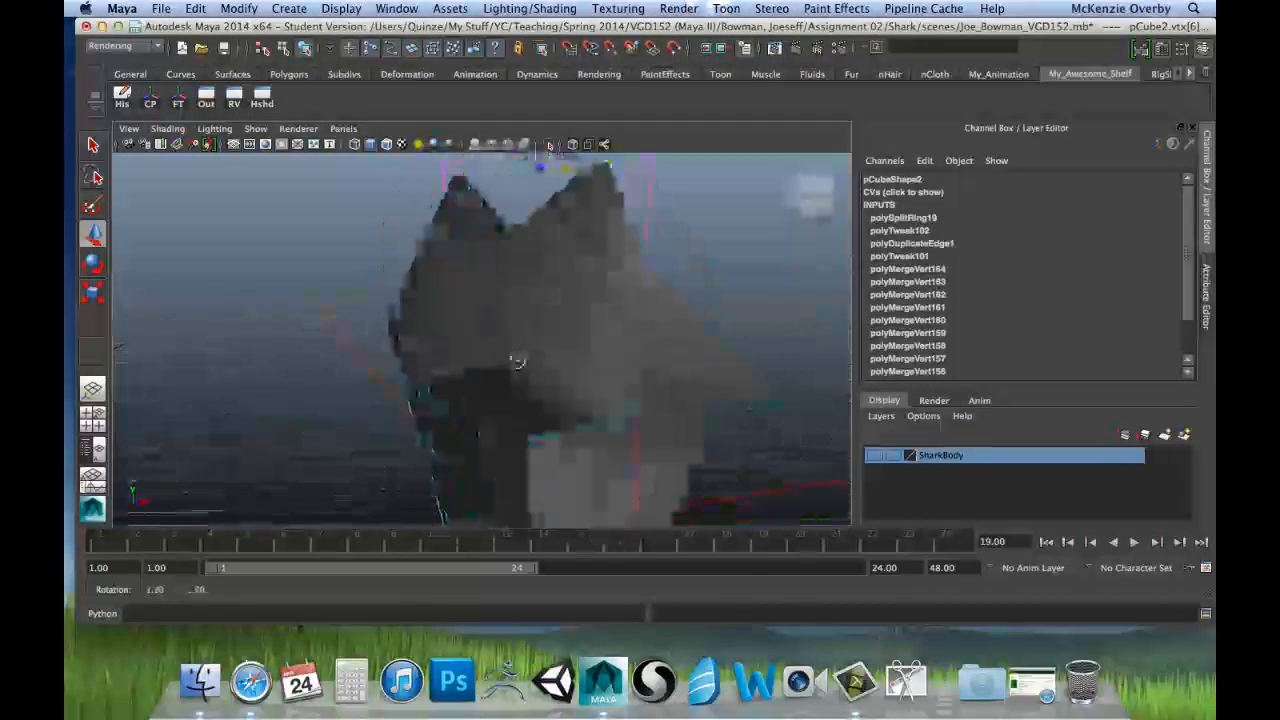
left_click(413, 388)
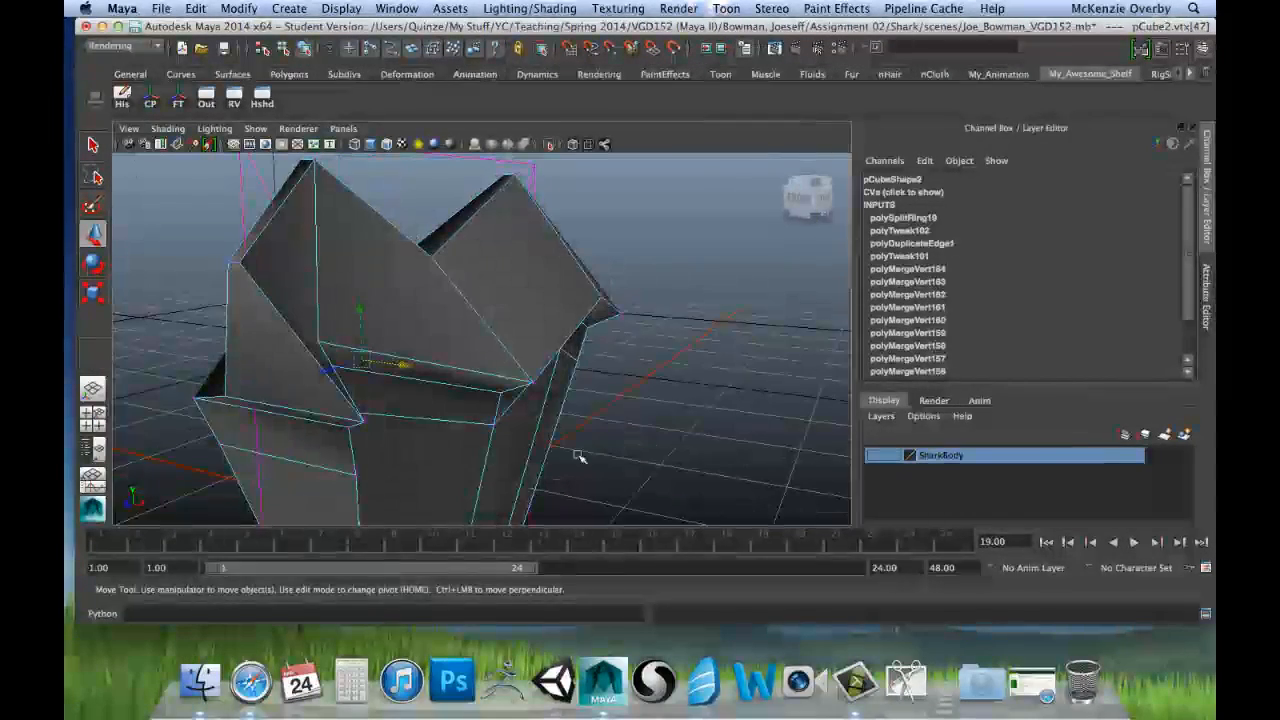
left_click_drag(577, 456, 850, 360, "alt")
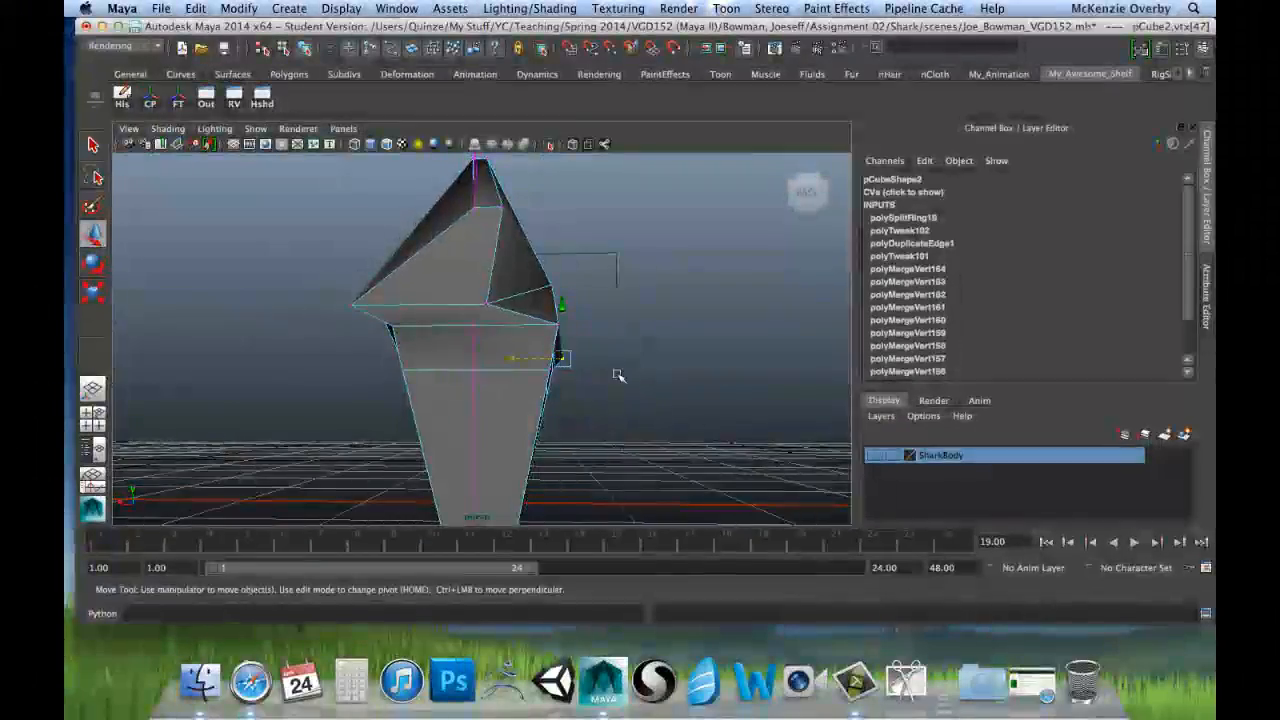
left_click_drag(662, 334, 461, 362, "alt")
left_click_drag(644, 381, 471, 345, "alt")
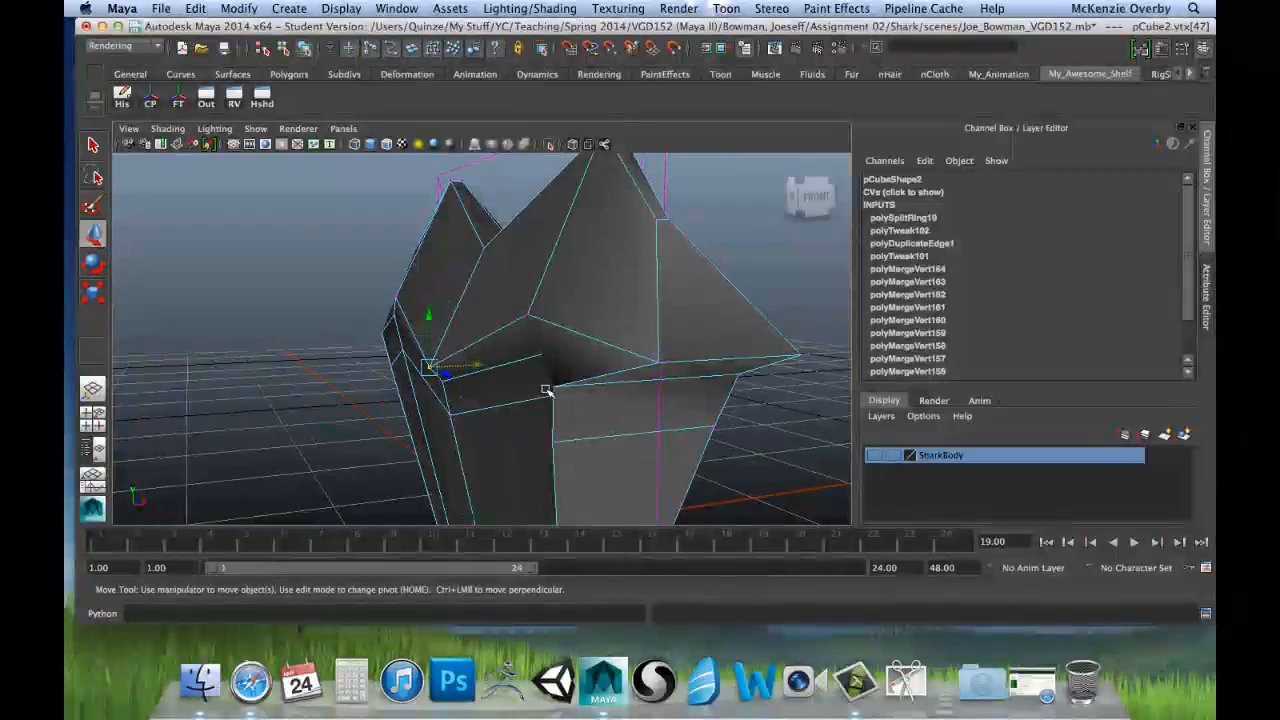
Step: Select the two outer end vertices of the lower rim on the negative X side and scale them flat along X
left_click_drag(376, 284, 454, 346, "alt")
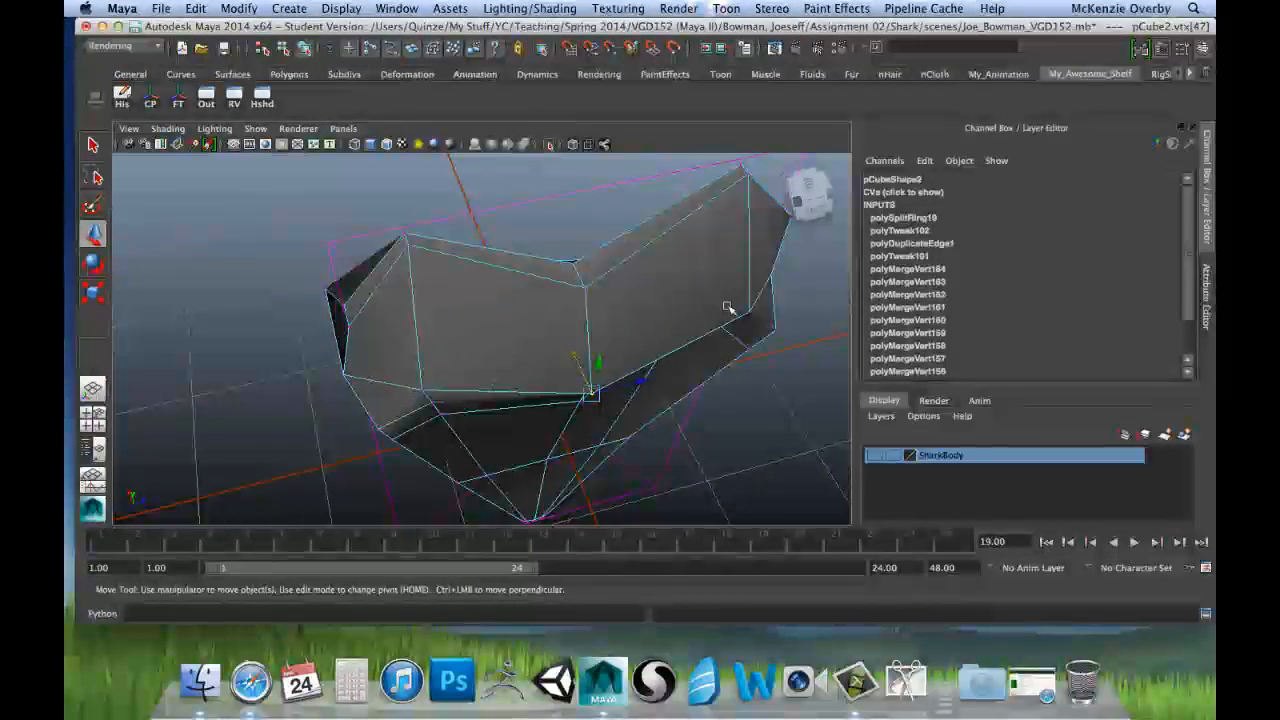
left_click_drag(587, 250, 599, 291, "alt")
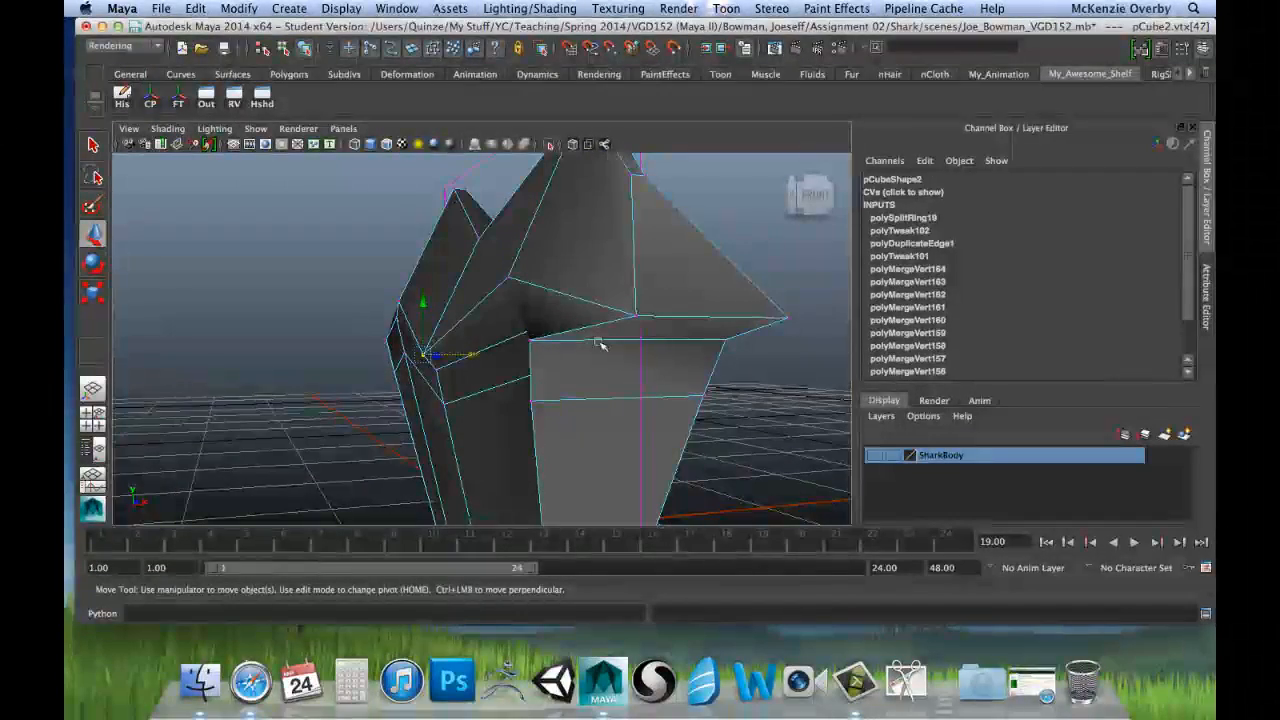
left_click_drag(507, 340, 556, 351, "alt")
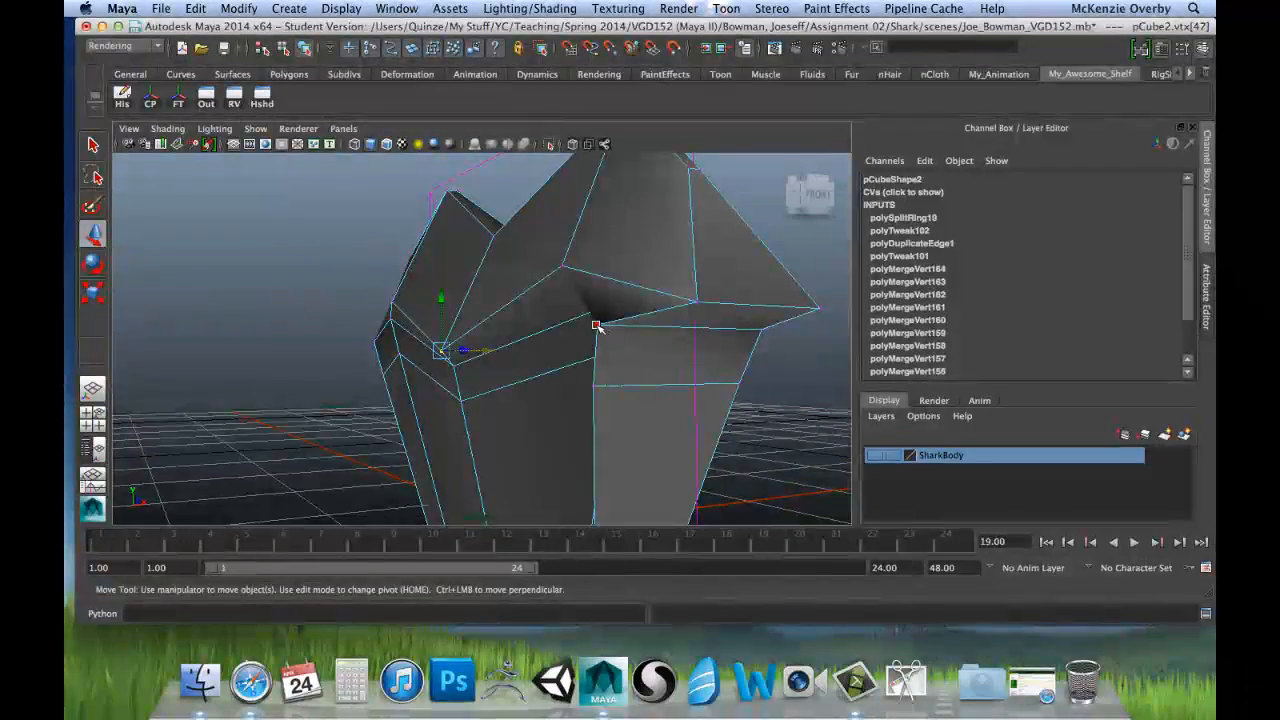
left_click_drag(543, 327, 640, 335, "alt")
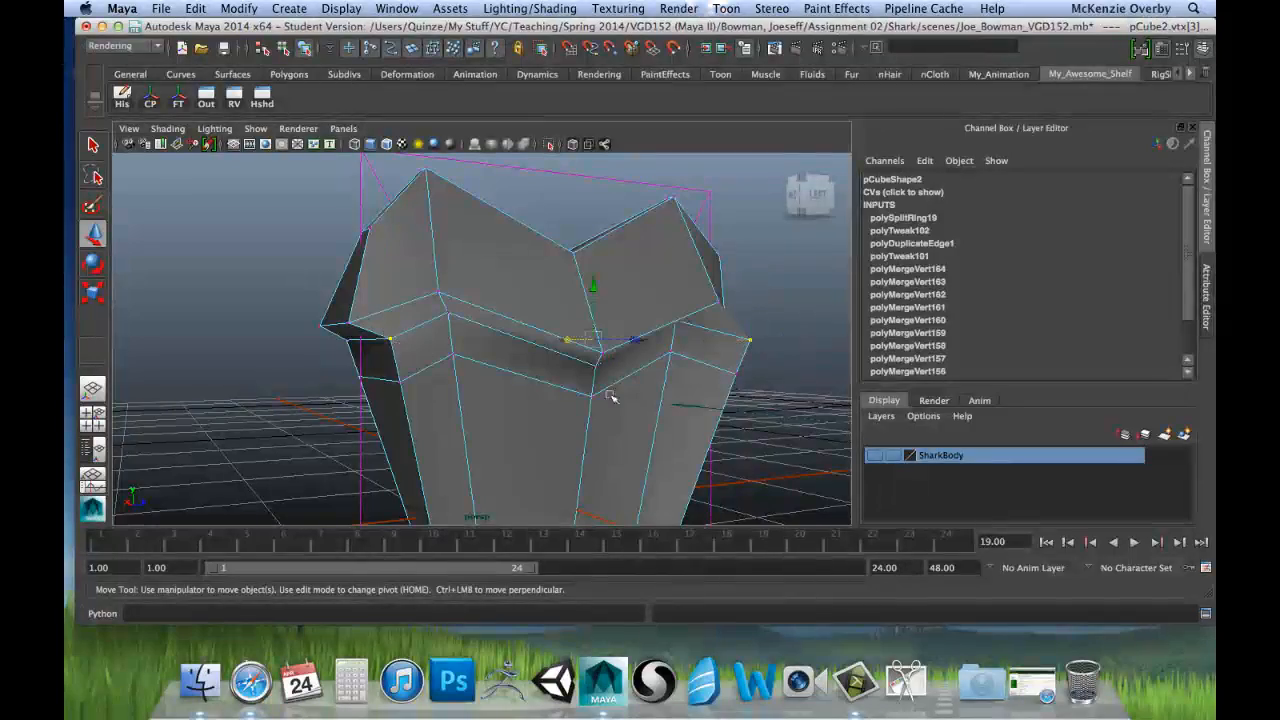
left_click_drag(736, 386, 557, 397, "alt")
key("space")
key("space")
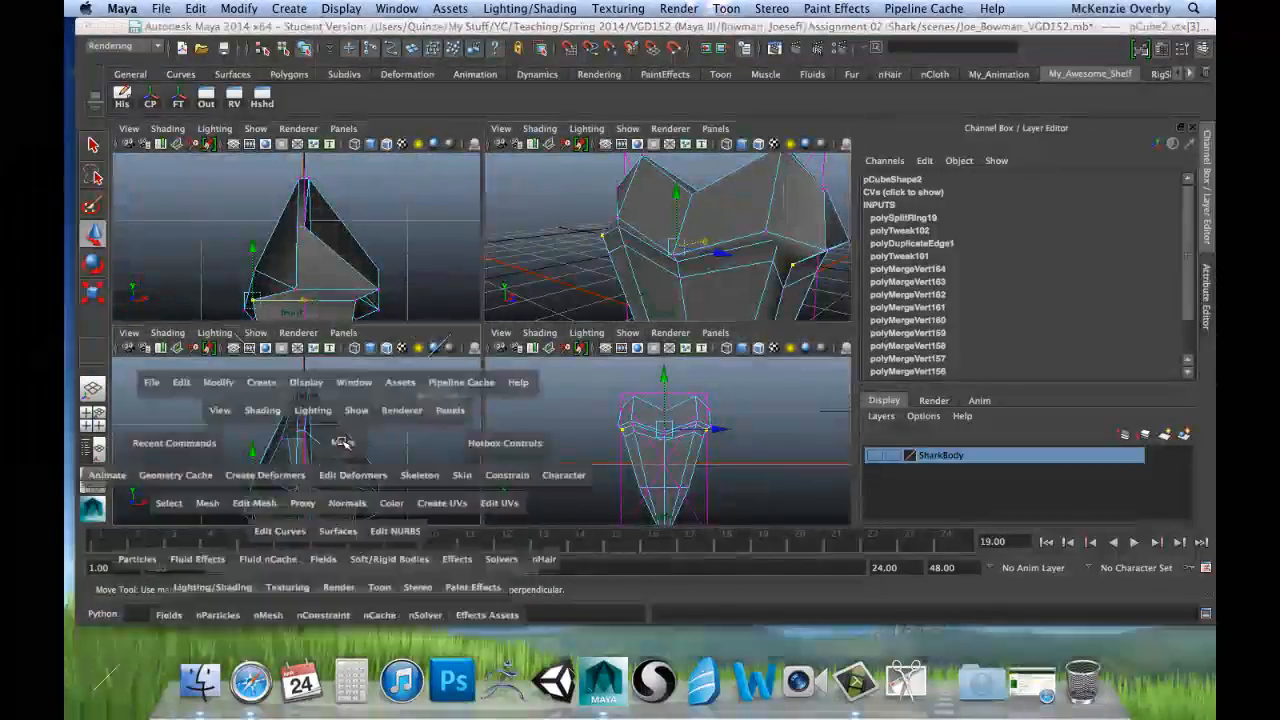
key("r")
left_click_drag(465, 468, 407, 467)
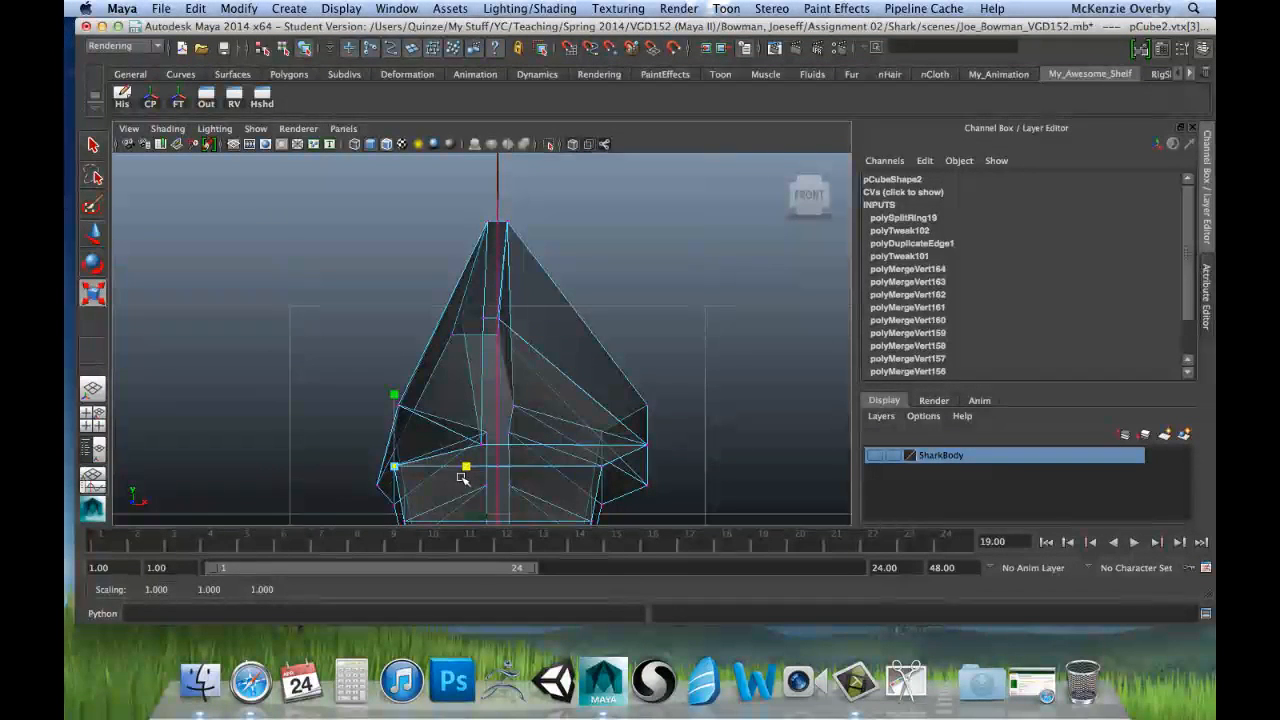
Step: Move the outer pair of rim vertices along X to about -0.055, in line with the blade's centre strip
key("w")
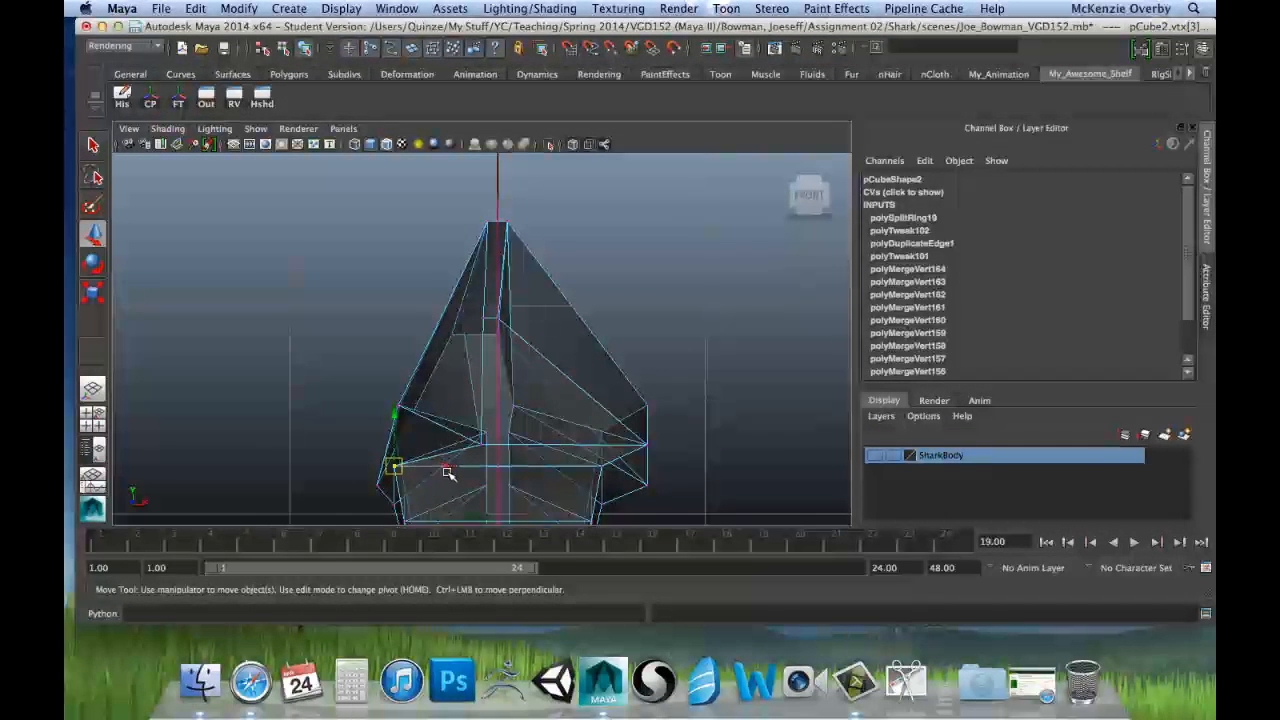
middle_click_drag(475, 403, 481, 346, "alt")
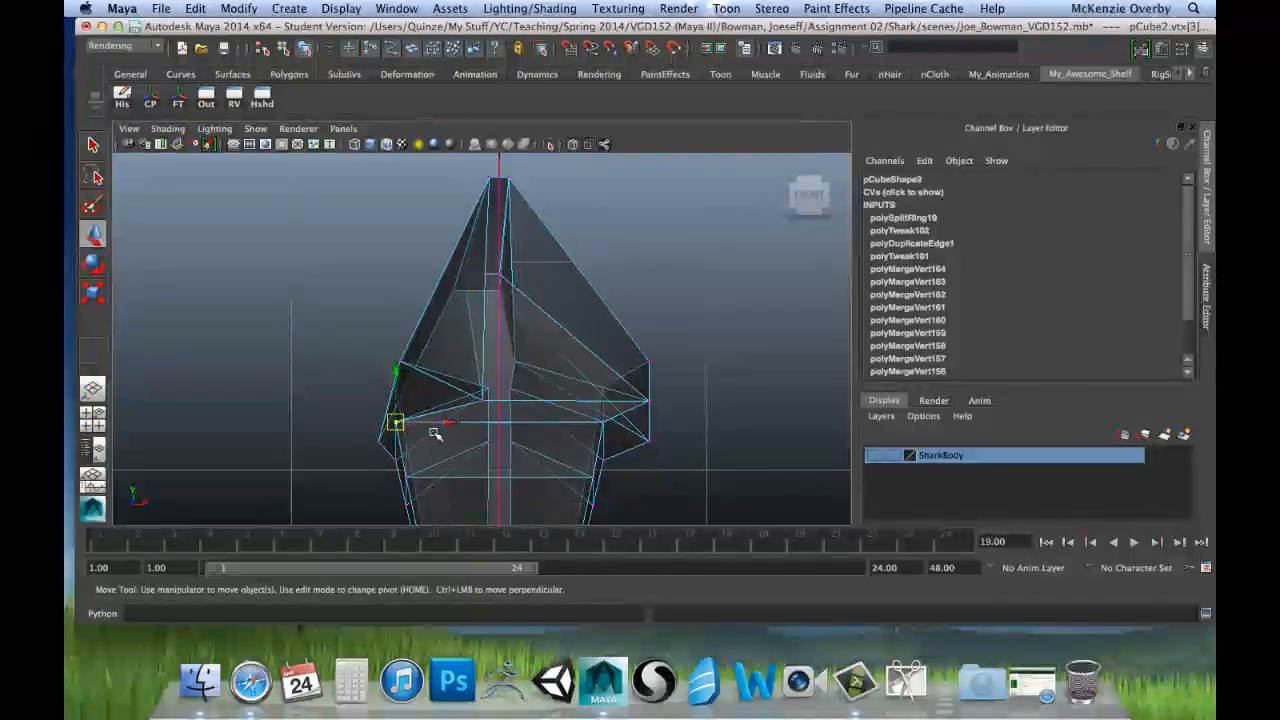
key("space")
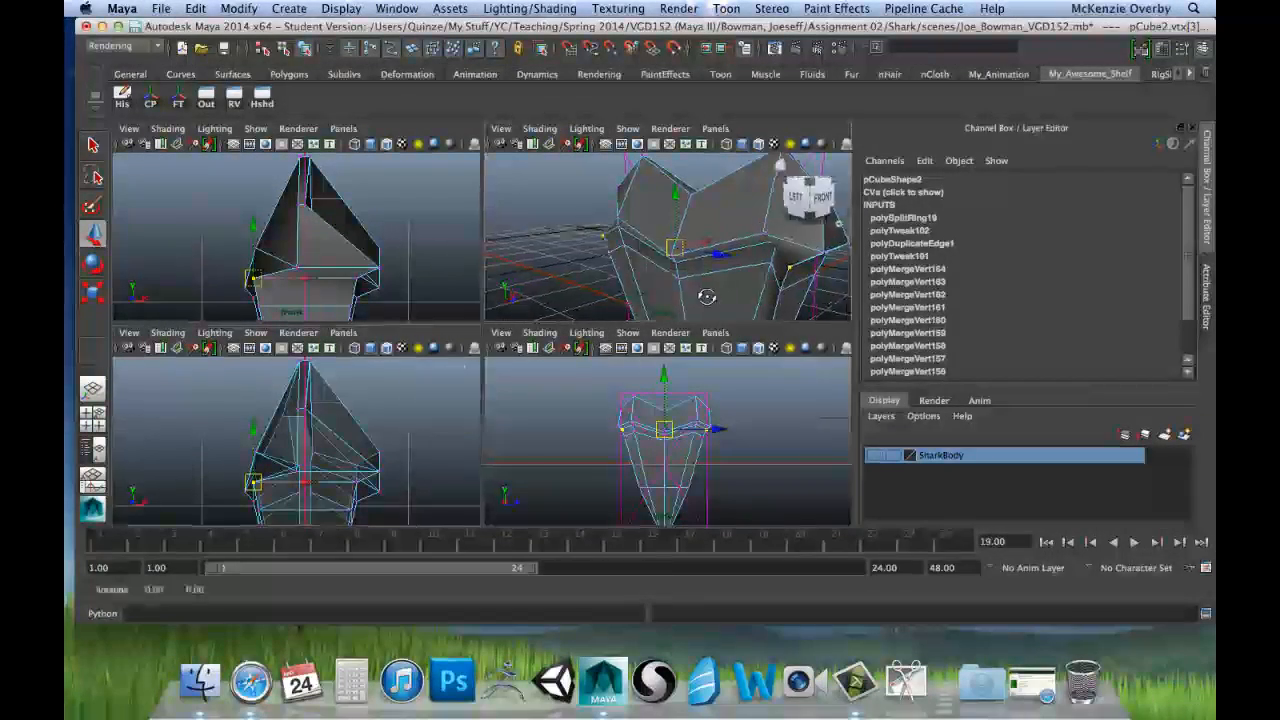
left_click_drag(707, 297, 660, 284, "alt")
left_click_drag(694, 242, 727, 253)
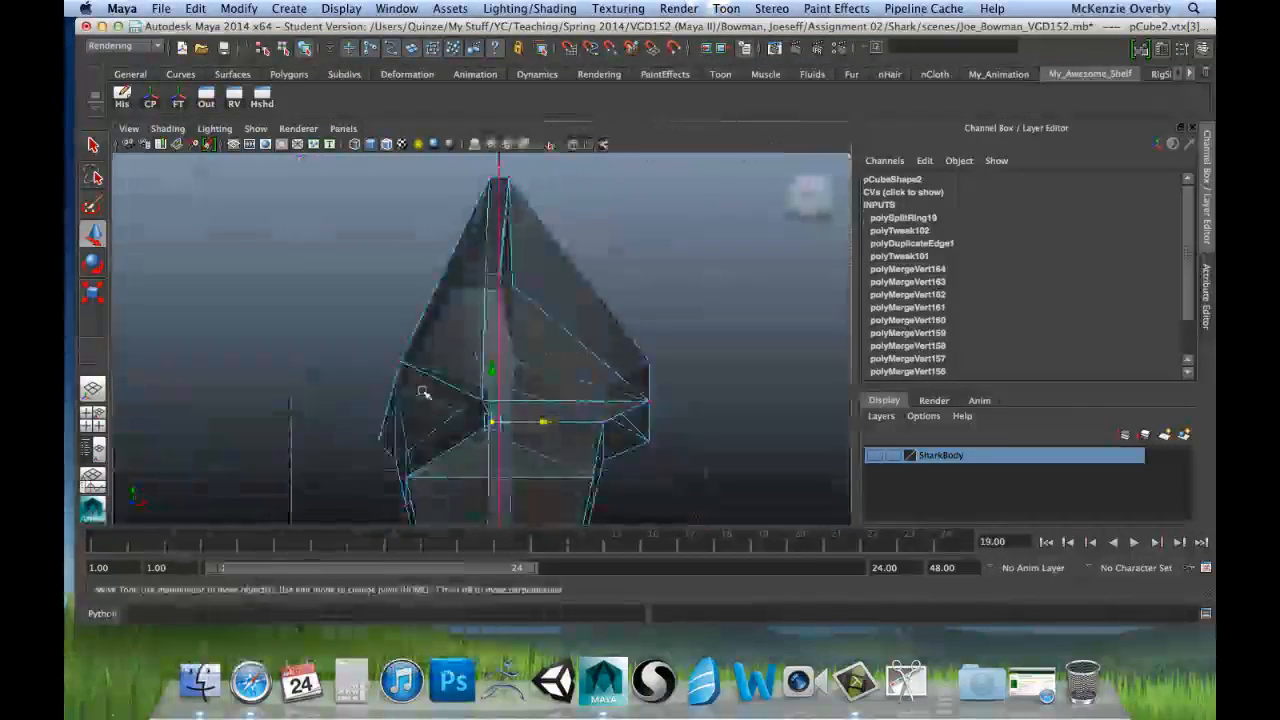
right_click_drag(422, 392, 554, 360, "alt")
middle_click_drag(548, 400, 554, 309, "alt")
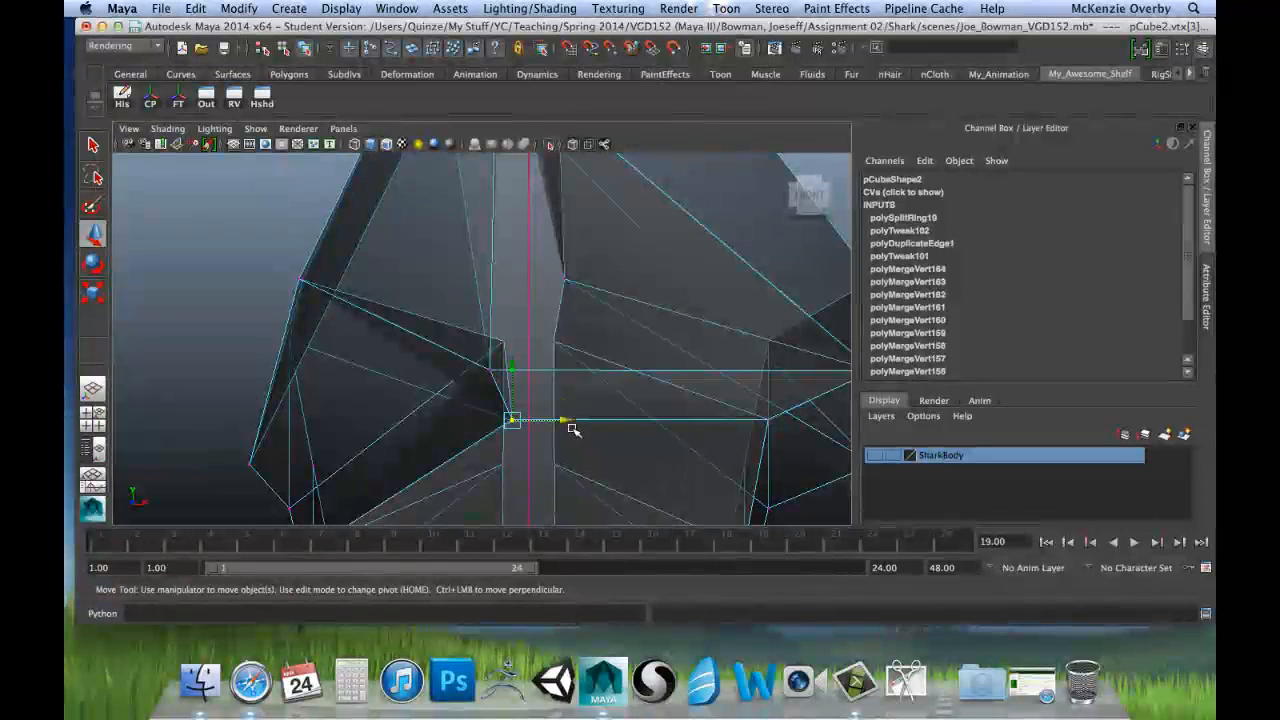
left_click_drag(564, 421, 557, 423)
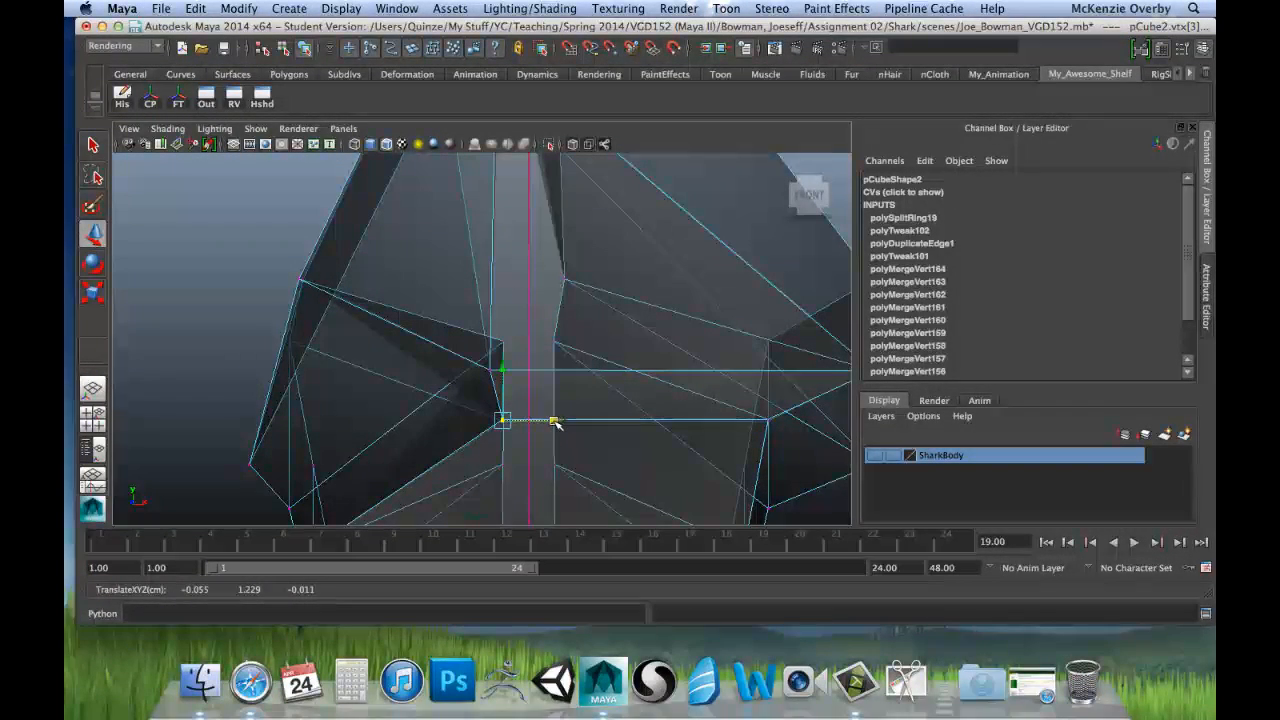
Step: Select the two raised vertices of the lower rim on the negative X side for scaling in the front view
key("space")
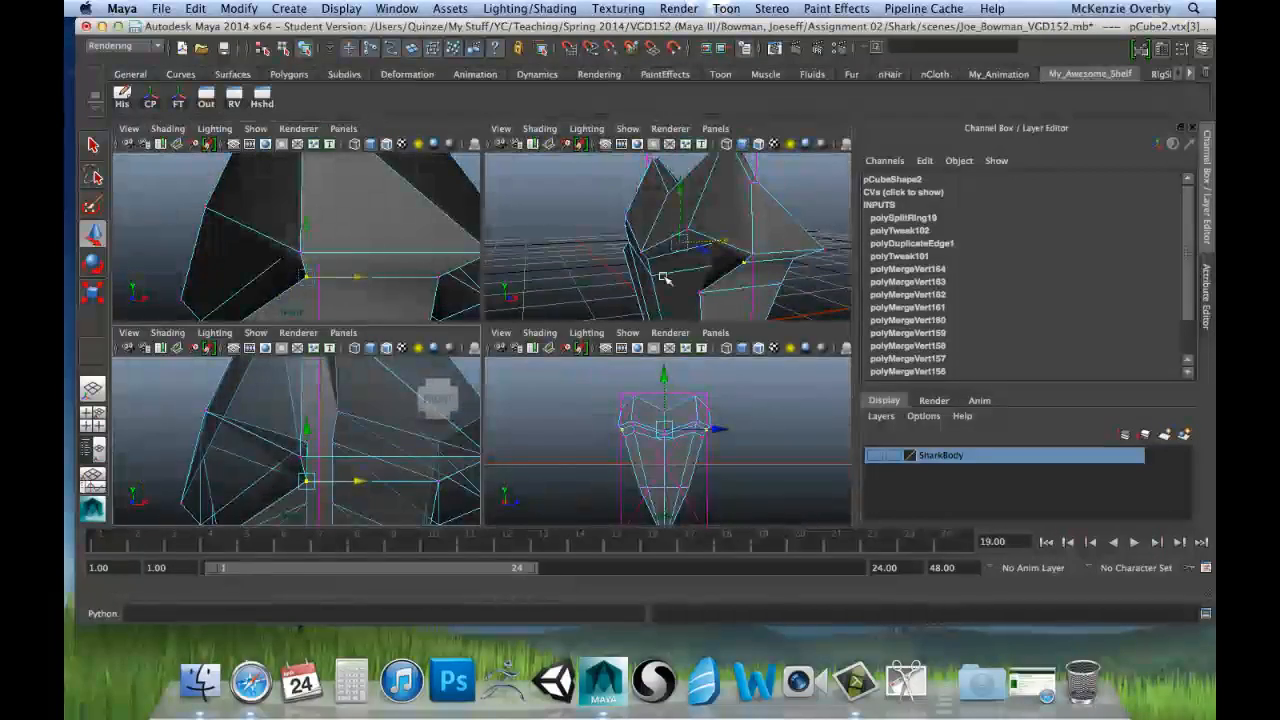
key("space")
scroll(560, 400, "up", 3)
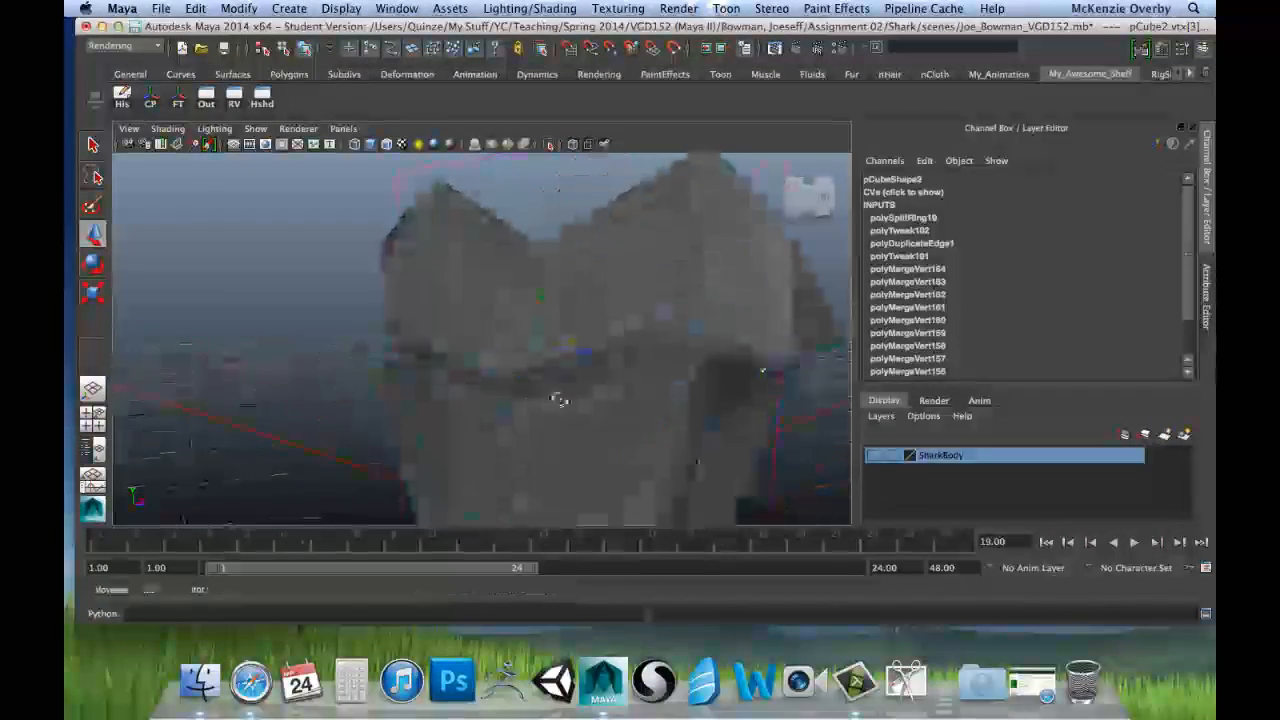
left_click_drag(560, 400, 749, 311, "alt")
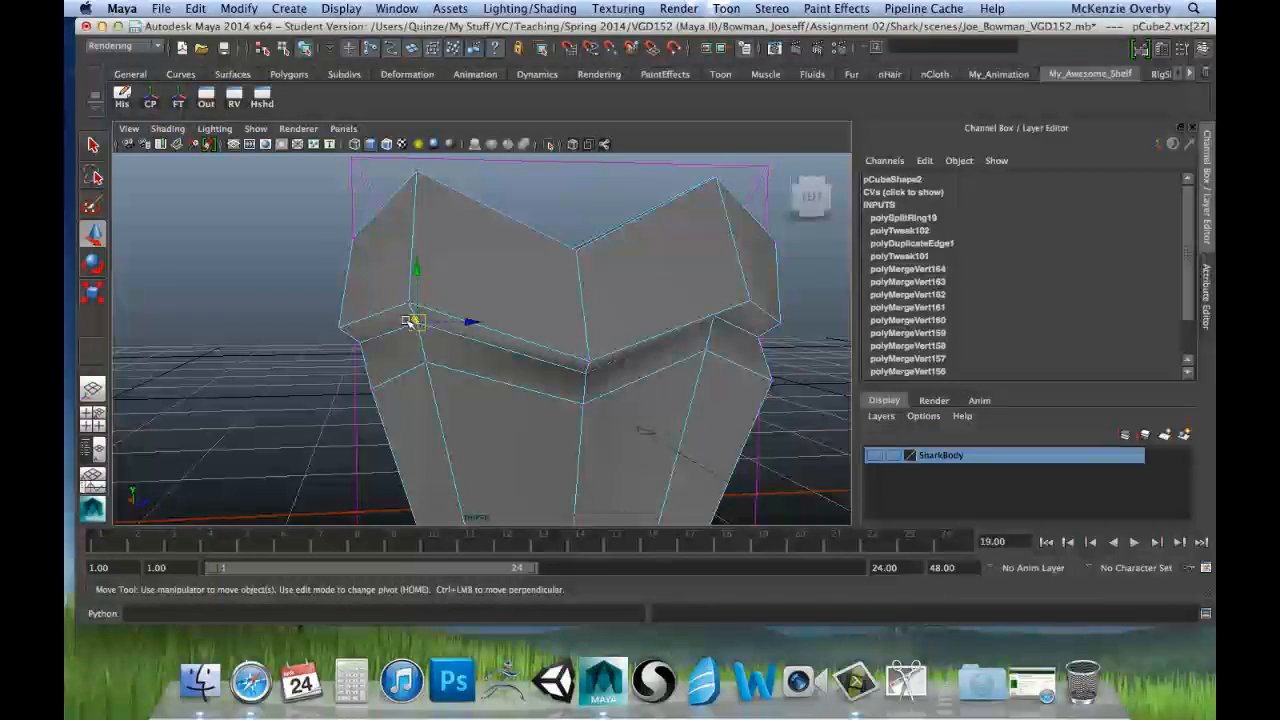
mouse_move(680, 306)
left_mouse_down("alt")
mouse_move(603, 294)
mouse_move(688, 301)
left_mouse_up("alt")
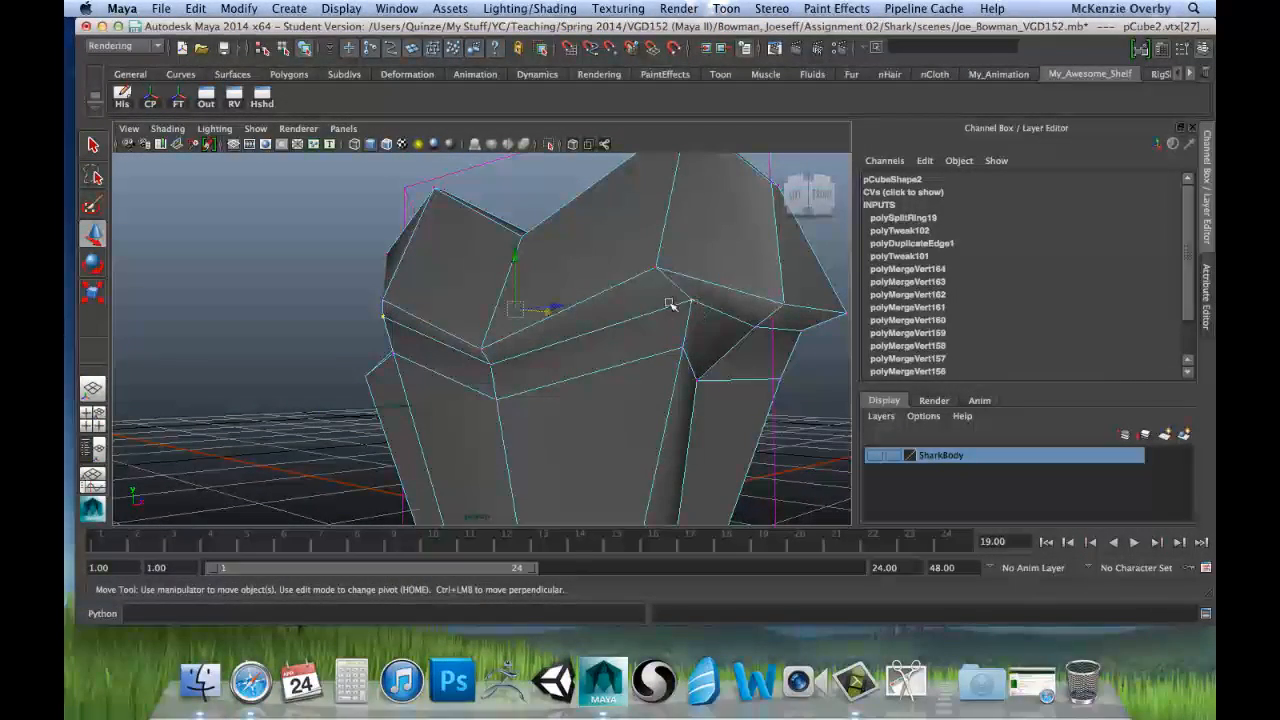
key("r")
key("space")
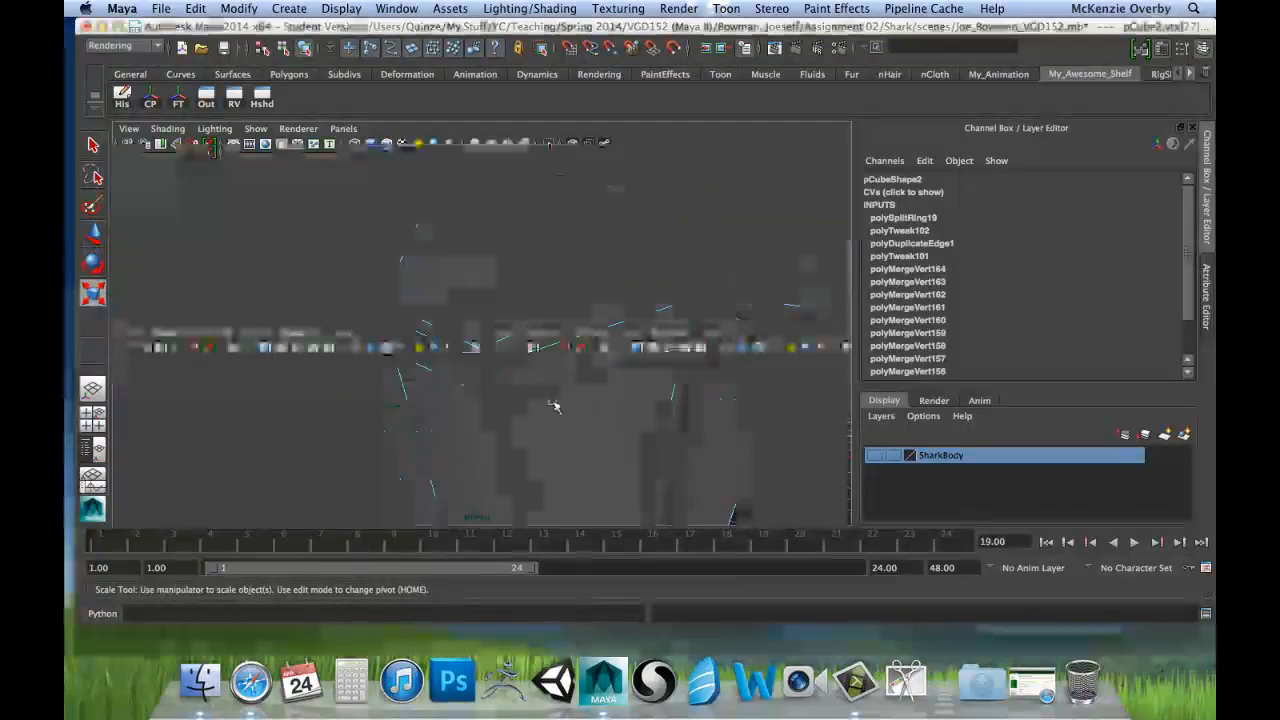
key("space")
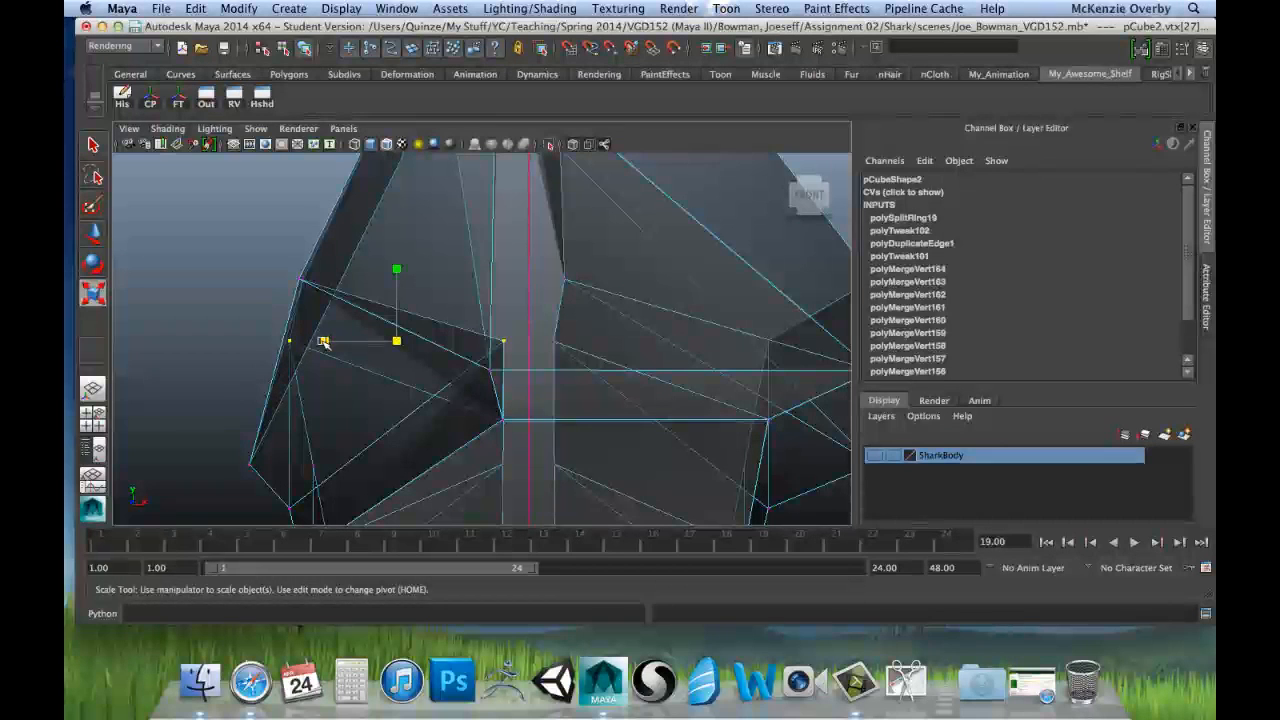
left_click_drag(323, 341, 397, 348)
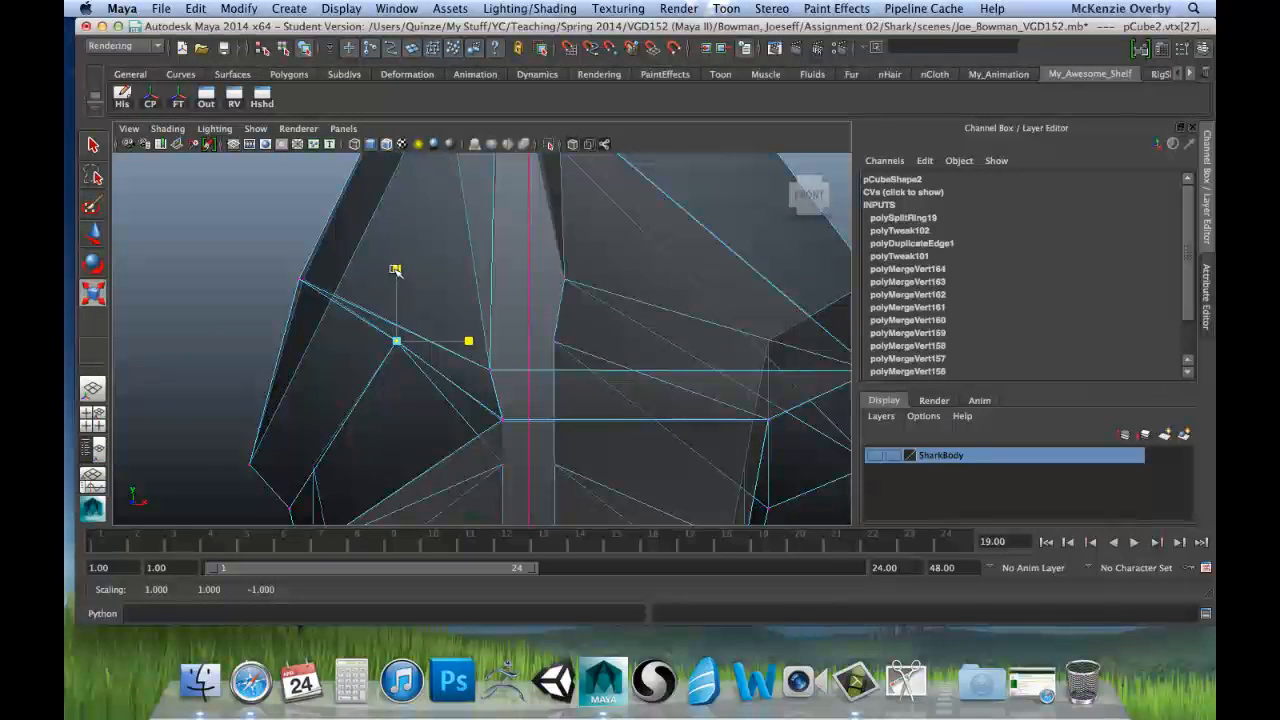
left_click_drag(396, 269, 392, 343)
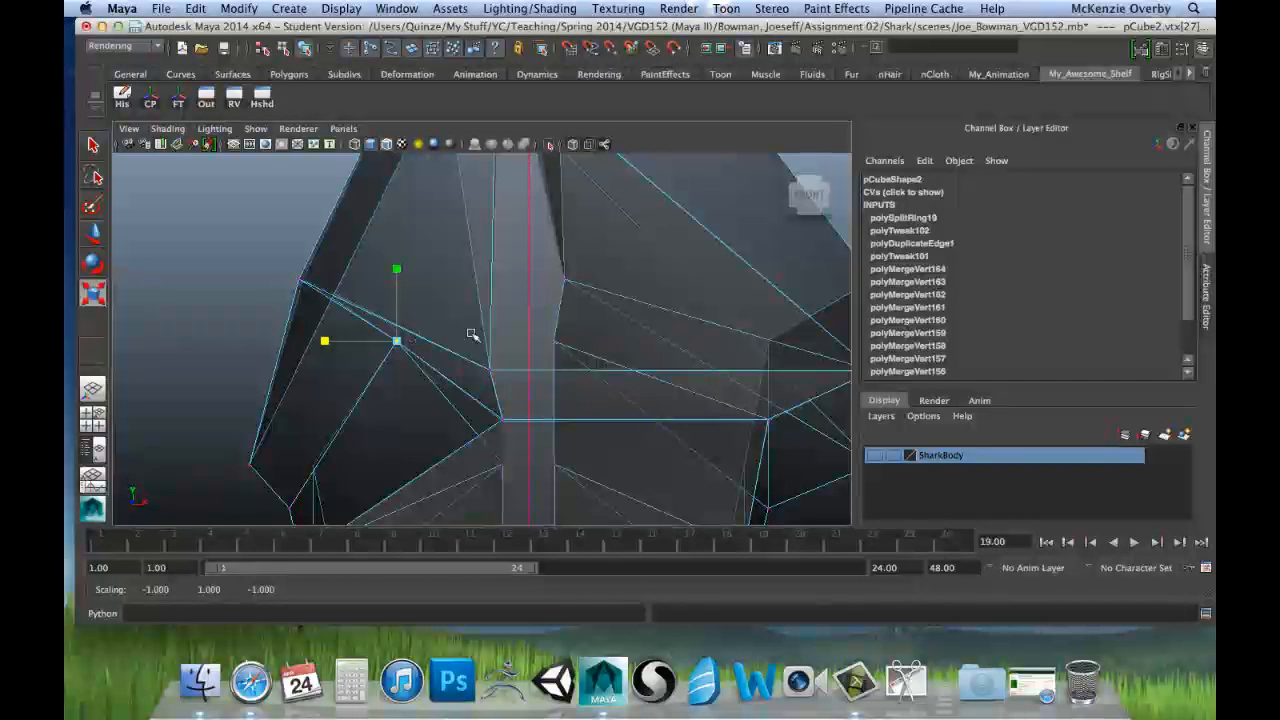
key("ctrl+z")
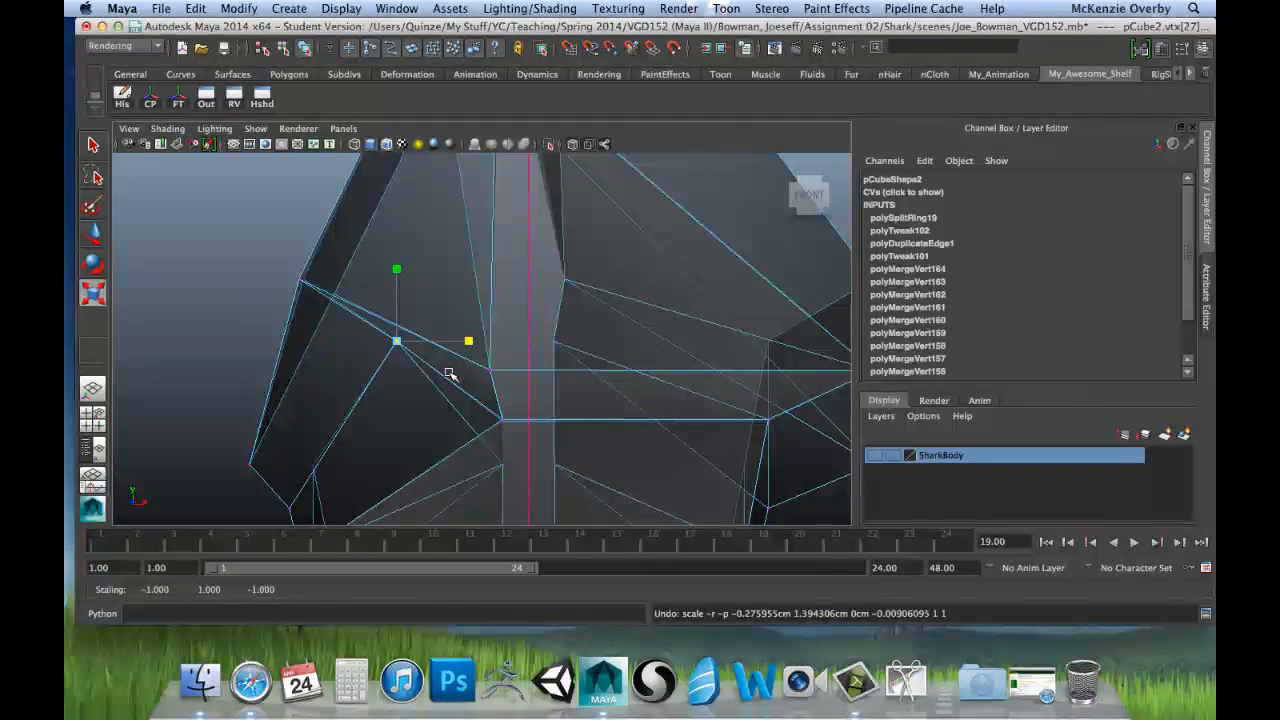
key("ctrl+z")
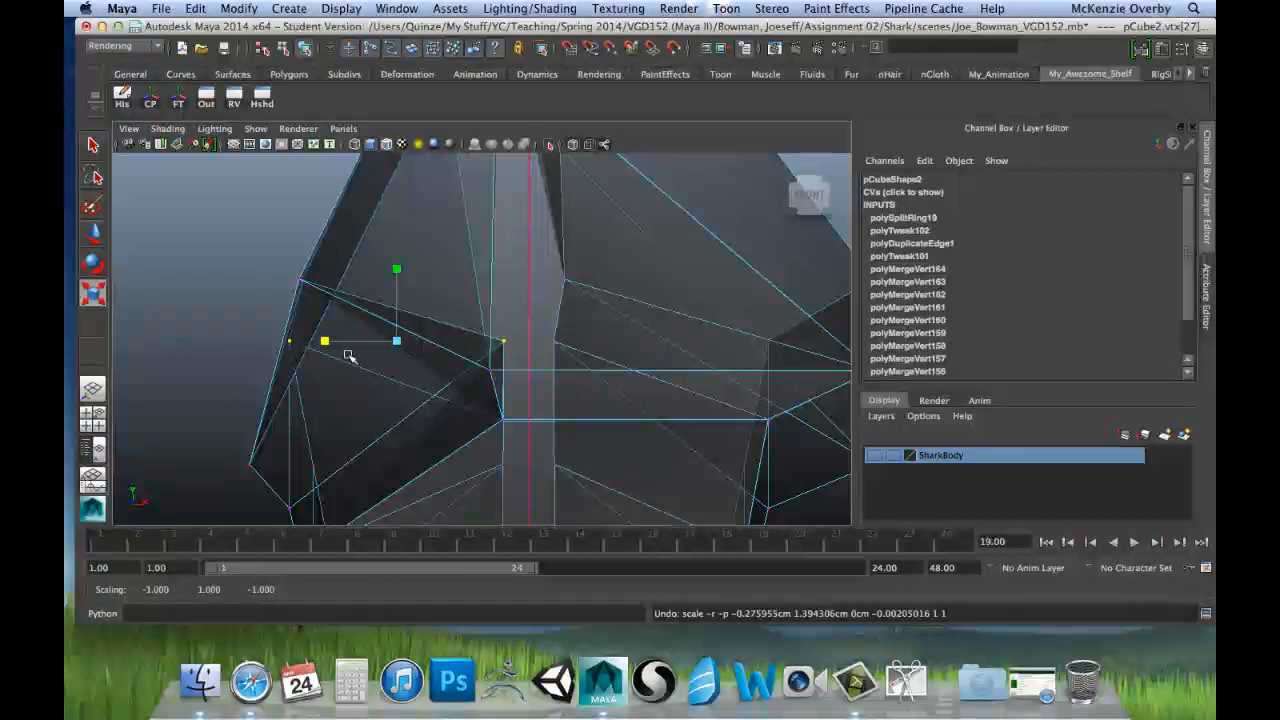
Step: Scale the raised rim pair flat along X and Y, and flatten the neighbouring upper vertices along Y
left_click_drag(324, 341, 396, 340)
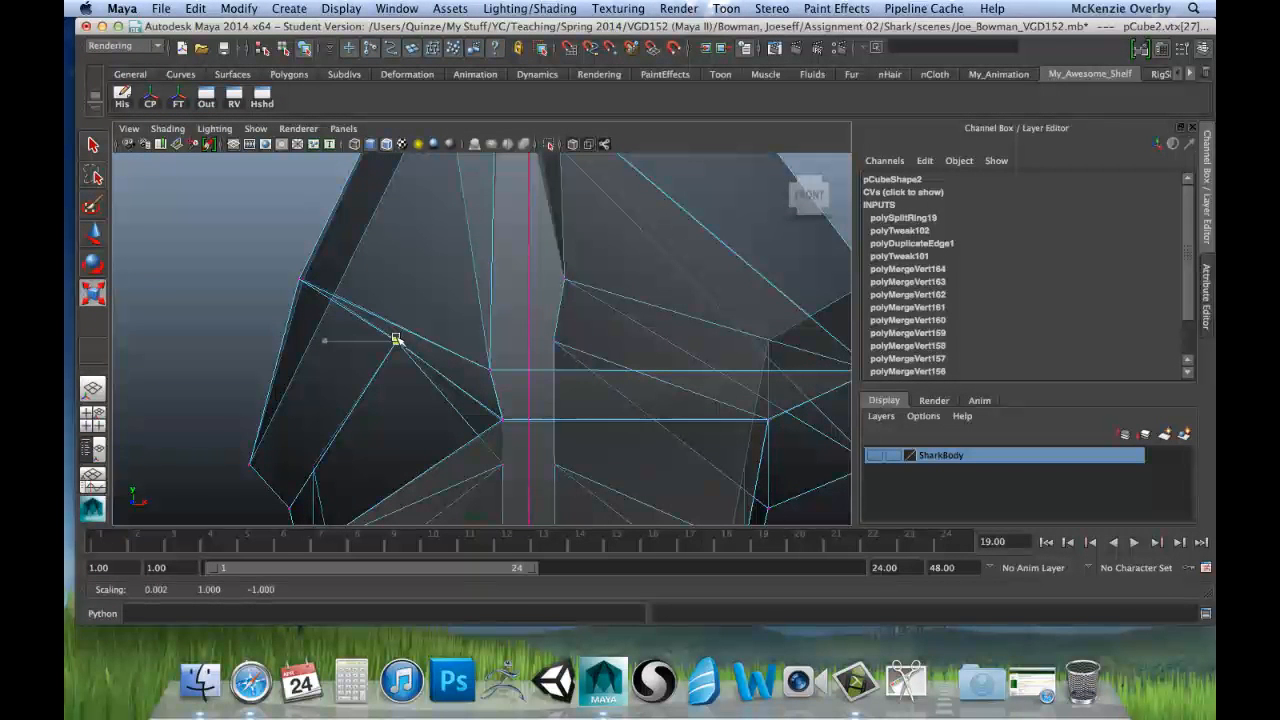
left_click_drag(396, 339, 396, 340)
left_click_drag(397, 288, 400, 341)
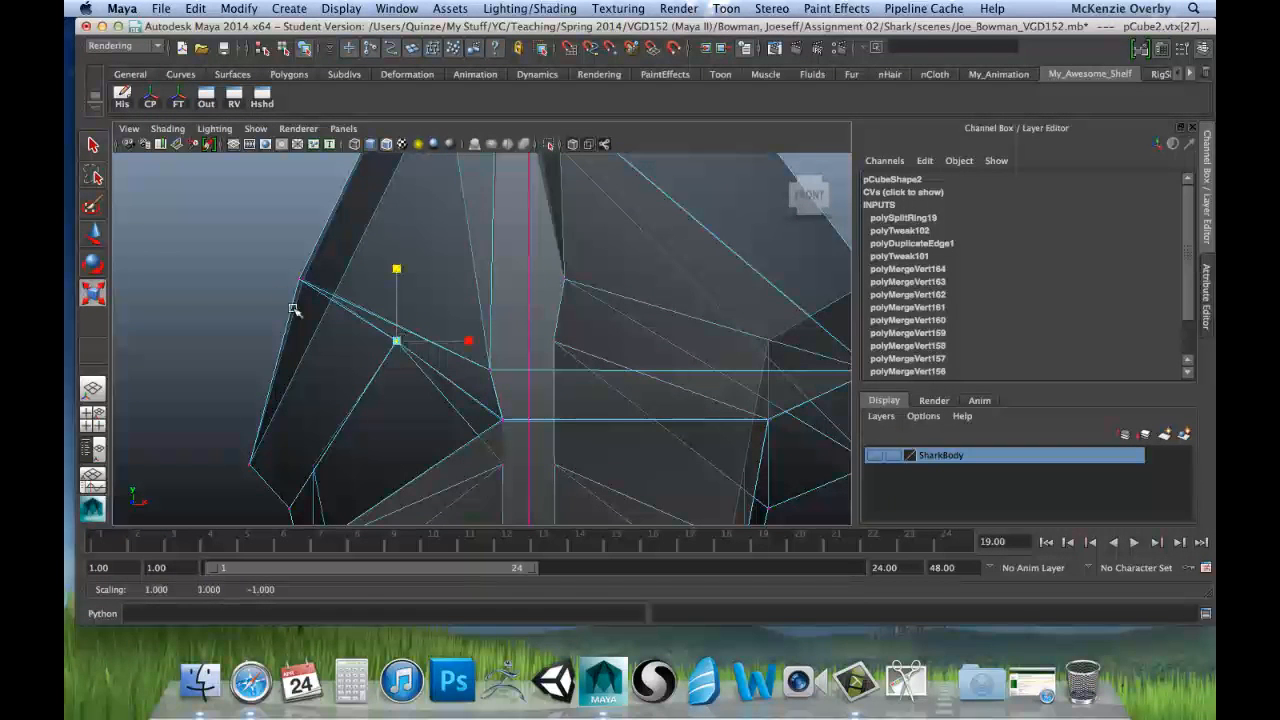
left_click(301, 279)
left_click_drag(301, 209, 304, 277)
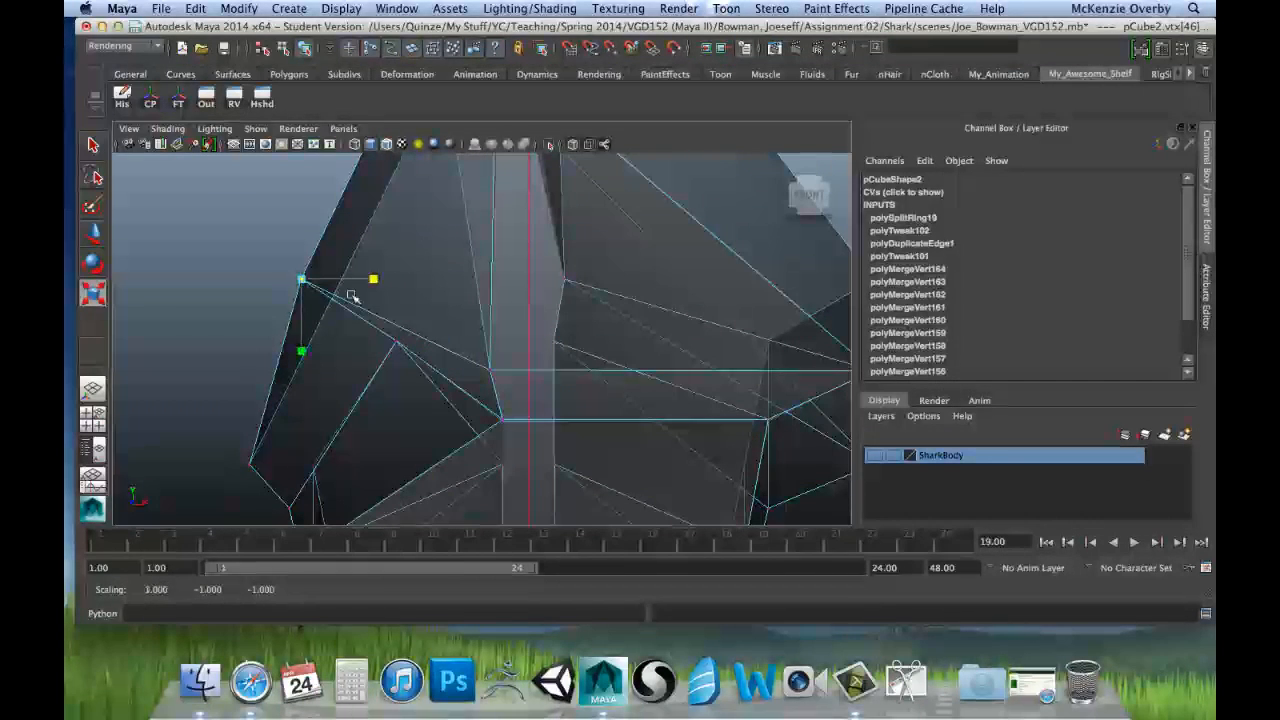
Step: Reselect the raised rim pair and move it outward along X to about -0.413
left_click(400, 345)
key("space")
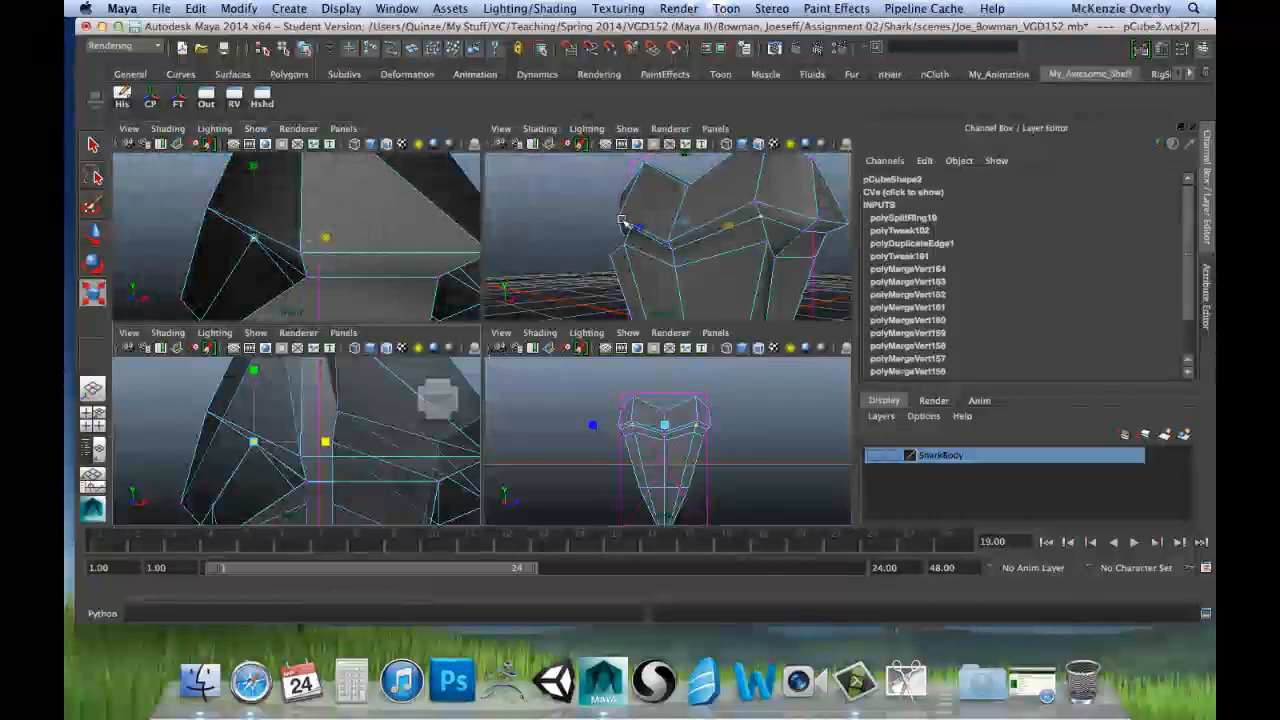
key("space")
left_click_drag(669, 333, 484, 320, "alt")
key("w")
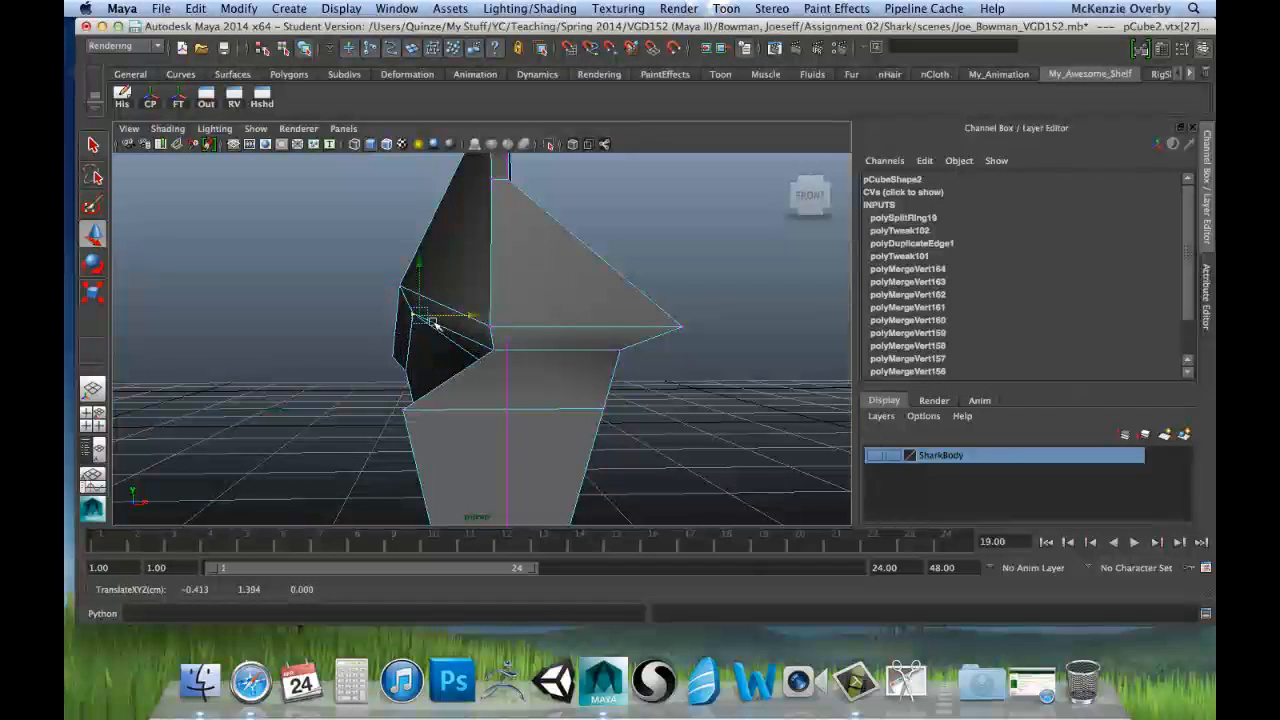
Step: Move the outer vertex pair of the ring below the rim along X, in line with the blade's centre strip
left_click_drag(433, 322, 600, 345, "alt")
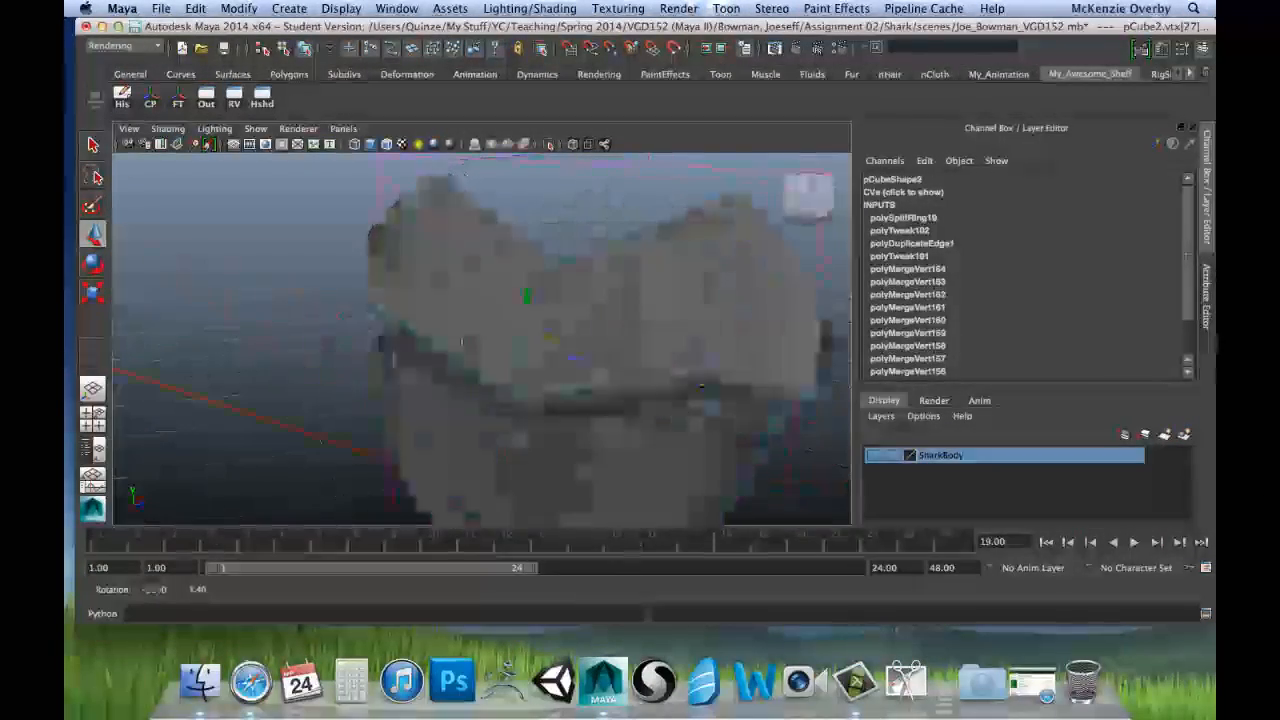
left_click_drag(461, 343, 538, 333, "alt")
left_click_drag(443, 341, 530, 370, "alt")
left_click_drag(608, 361, 809, 363, "alt")
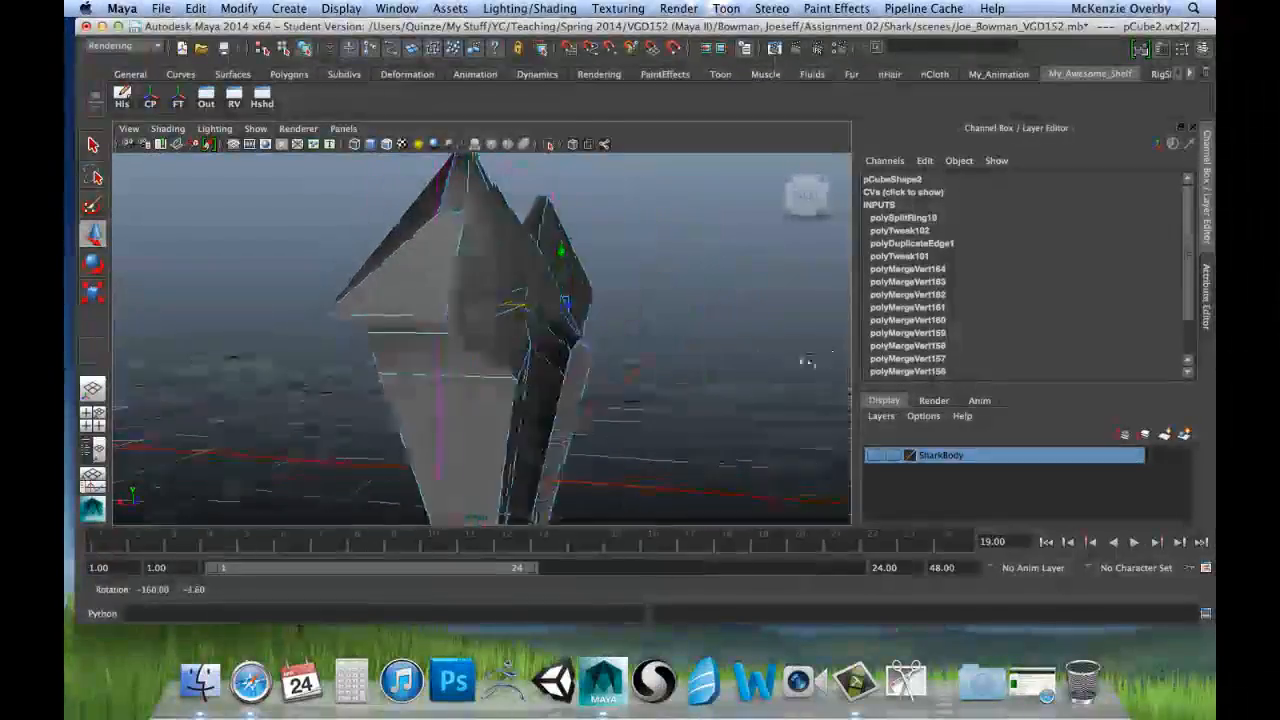
left_click_drag(510, 300, 633, 385, "alt")
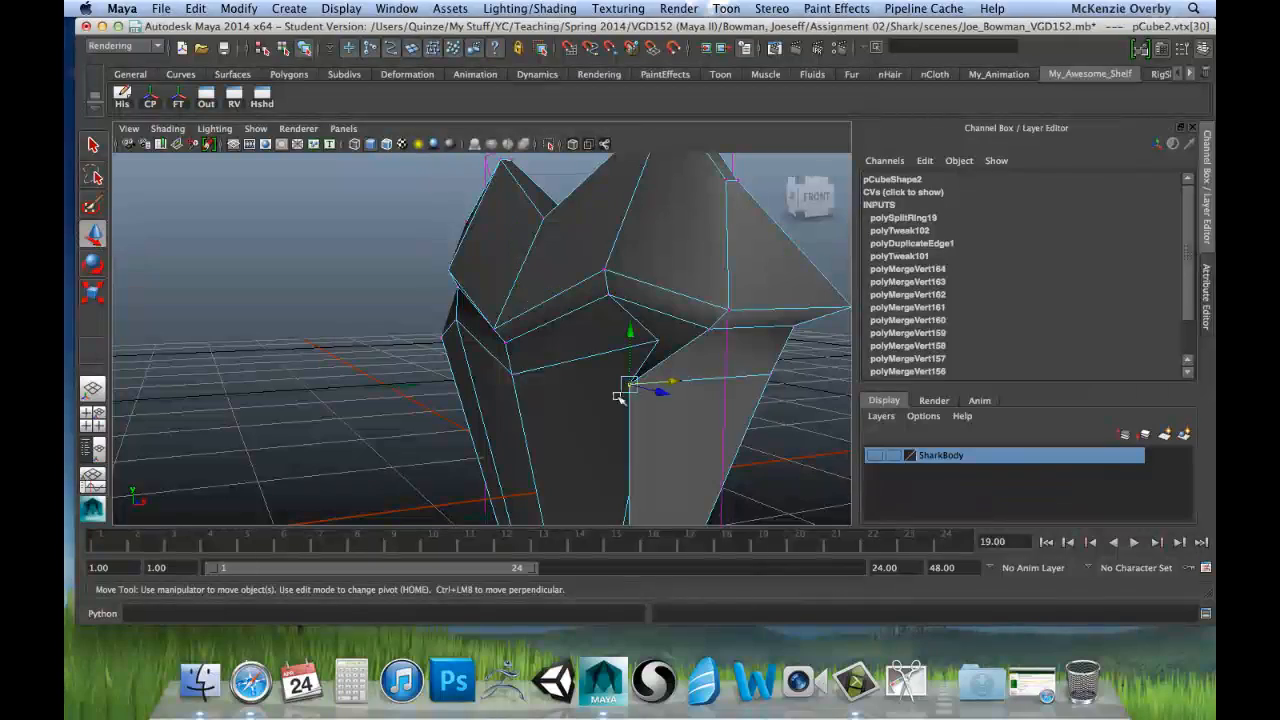
left_click_drag(538, 413, 632, 401, "alt")
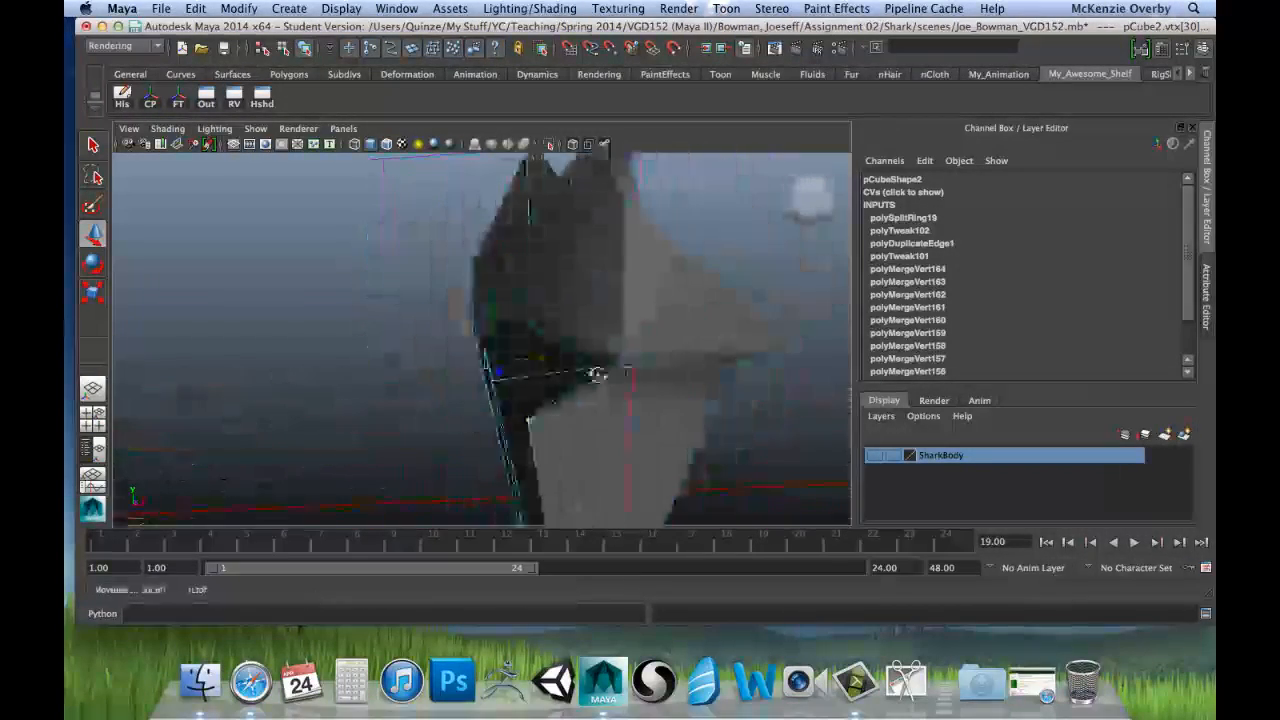
key("space")
key("space")
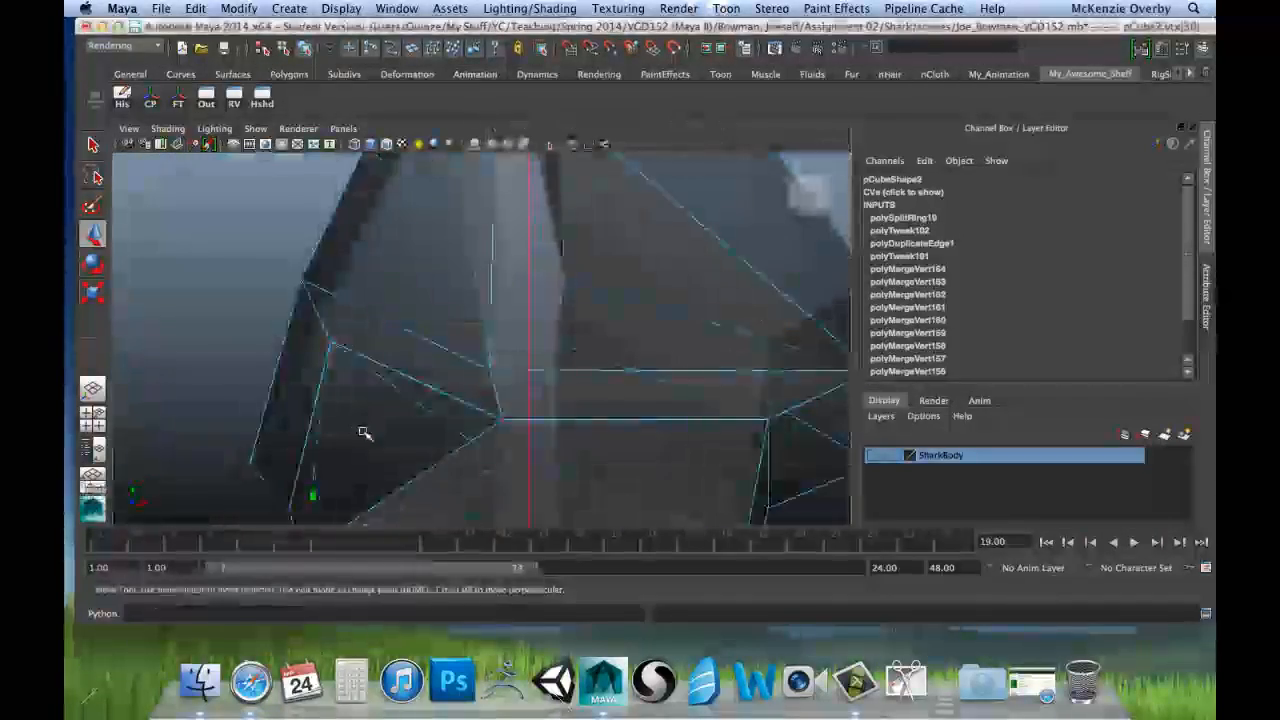
middle_click_drag(436, 366, 434, 284, "alt")
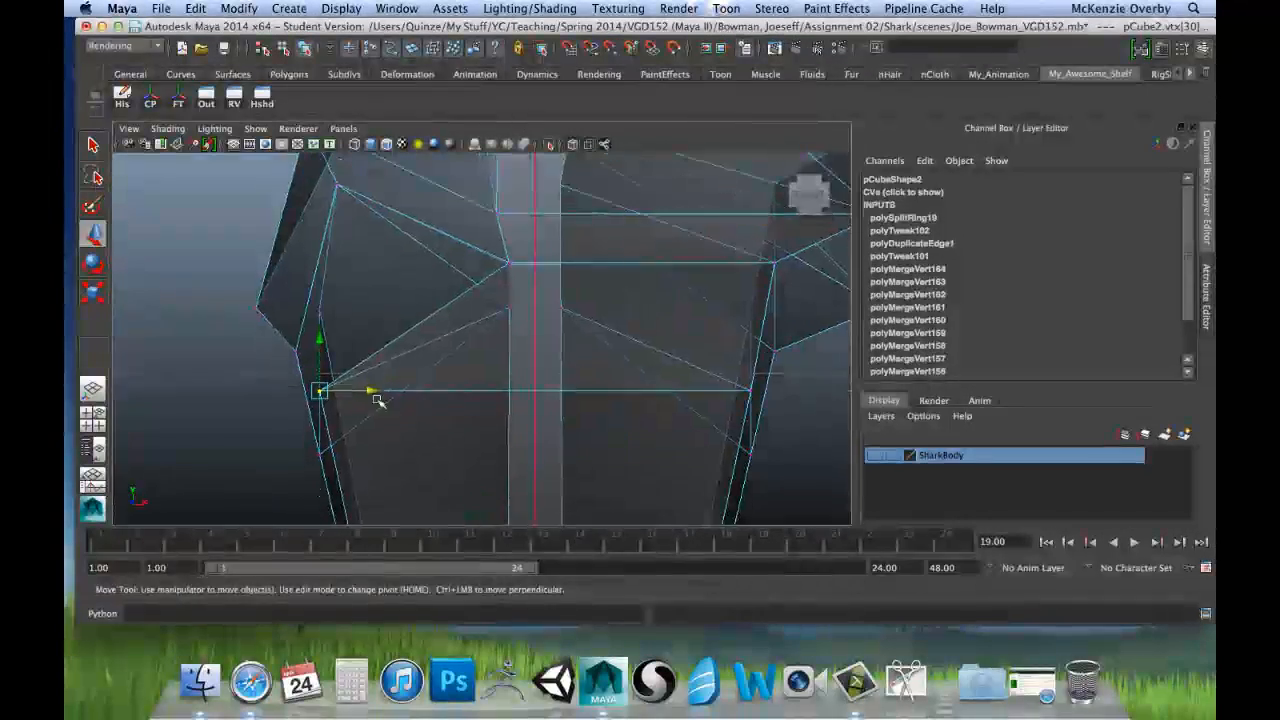
left_click_drag(372, 393, 560, 442)
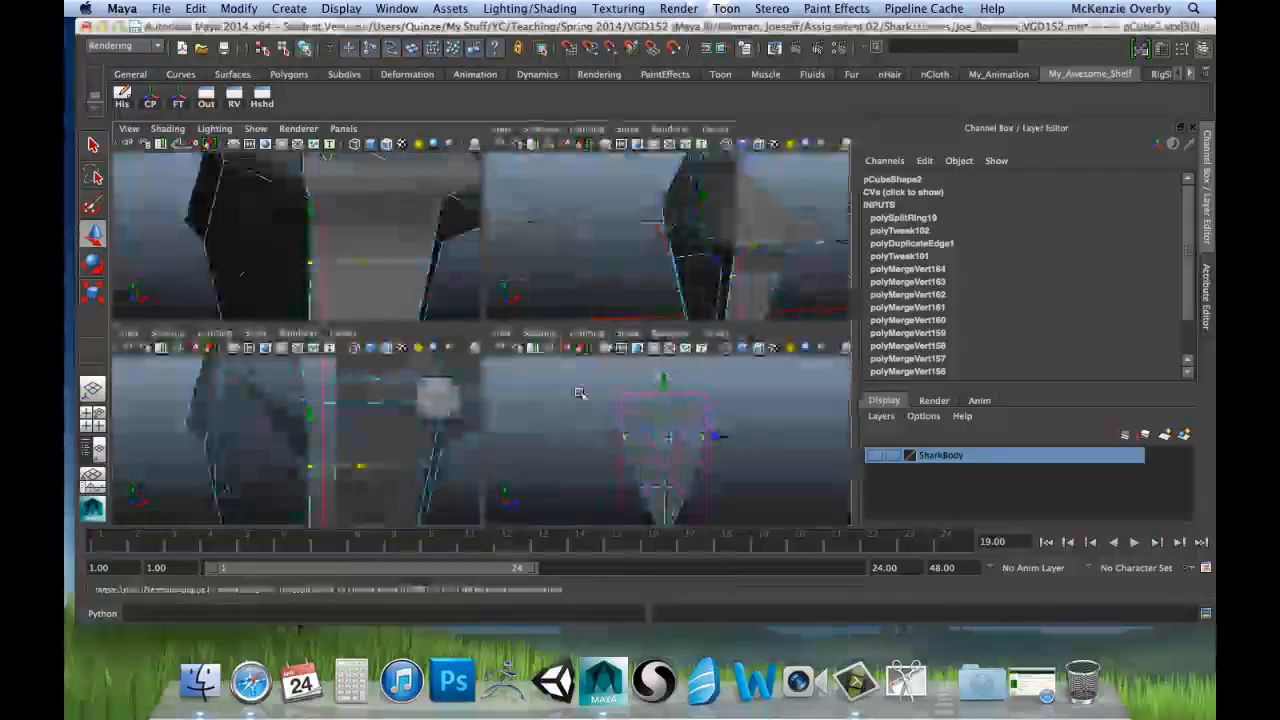
Step: Select the two raised vertices of the ring below the rim on the negative X side and scale them flat along X and Y
key("space")
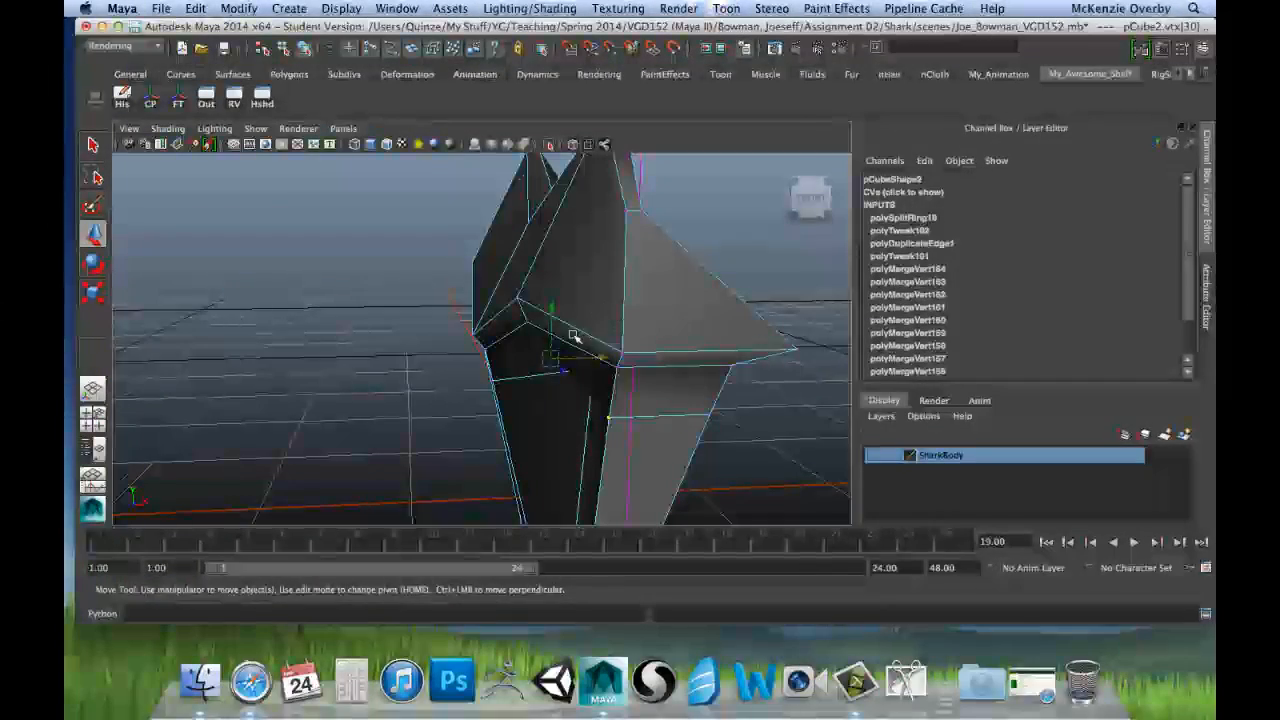
left_click_drag(573, 336, 411, 331, "alt")
left_click(401, 324)
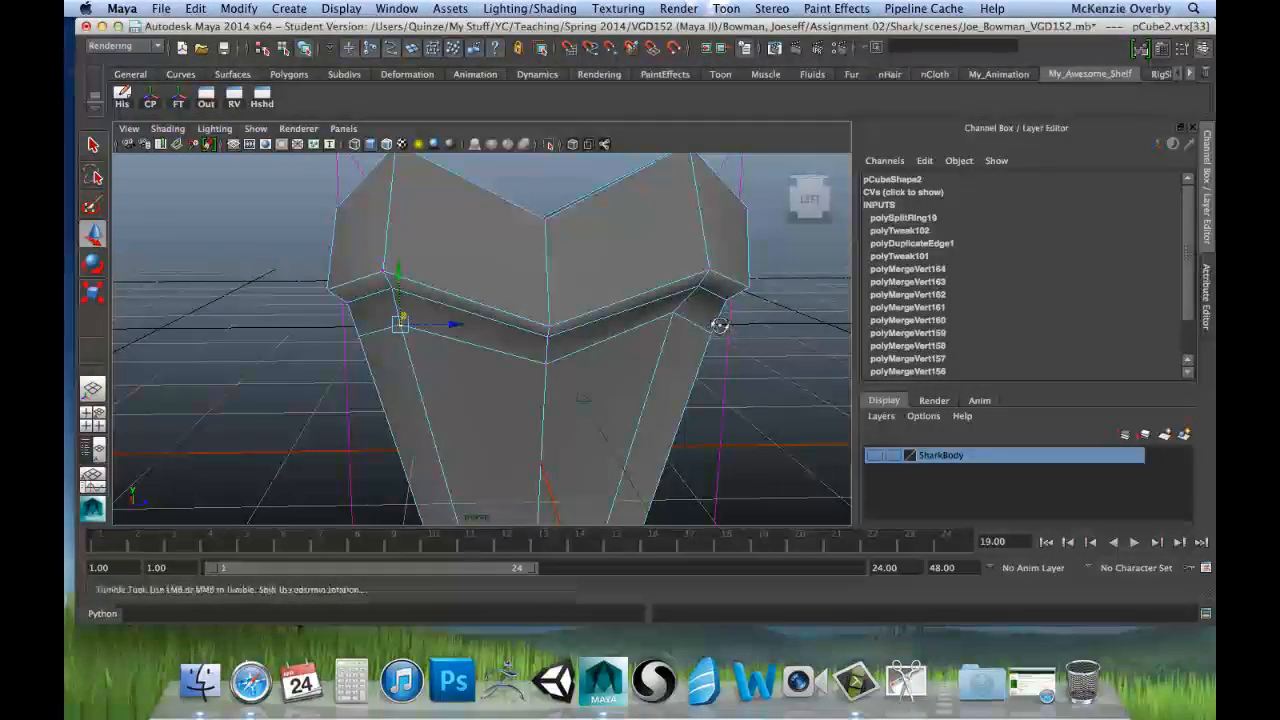
left_click_drag(719, 325, 667, 287, "alt")
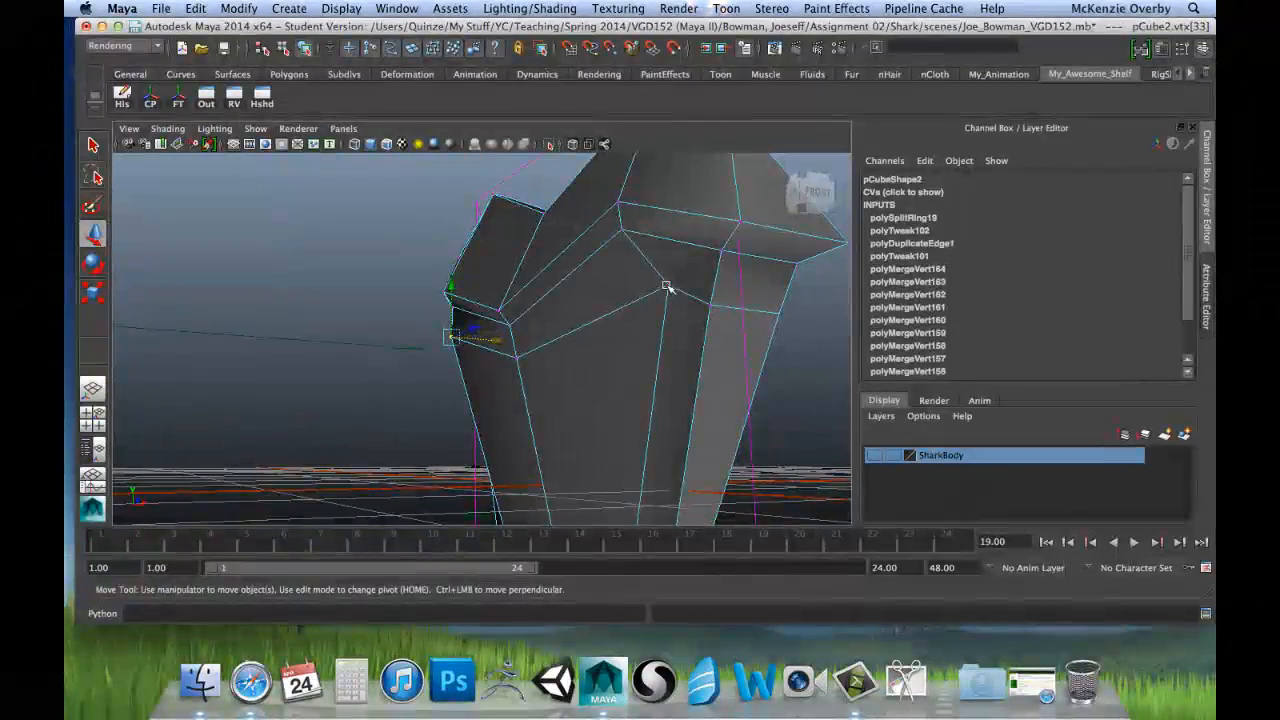
left_click(667, 287, "shift")
key("space")
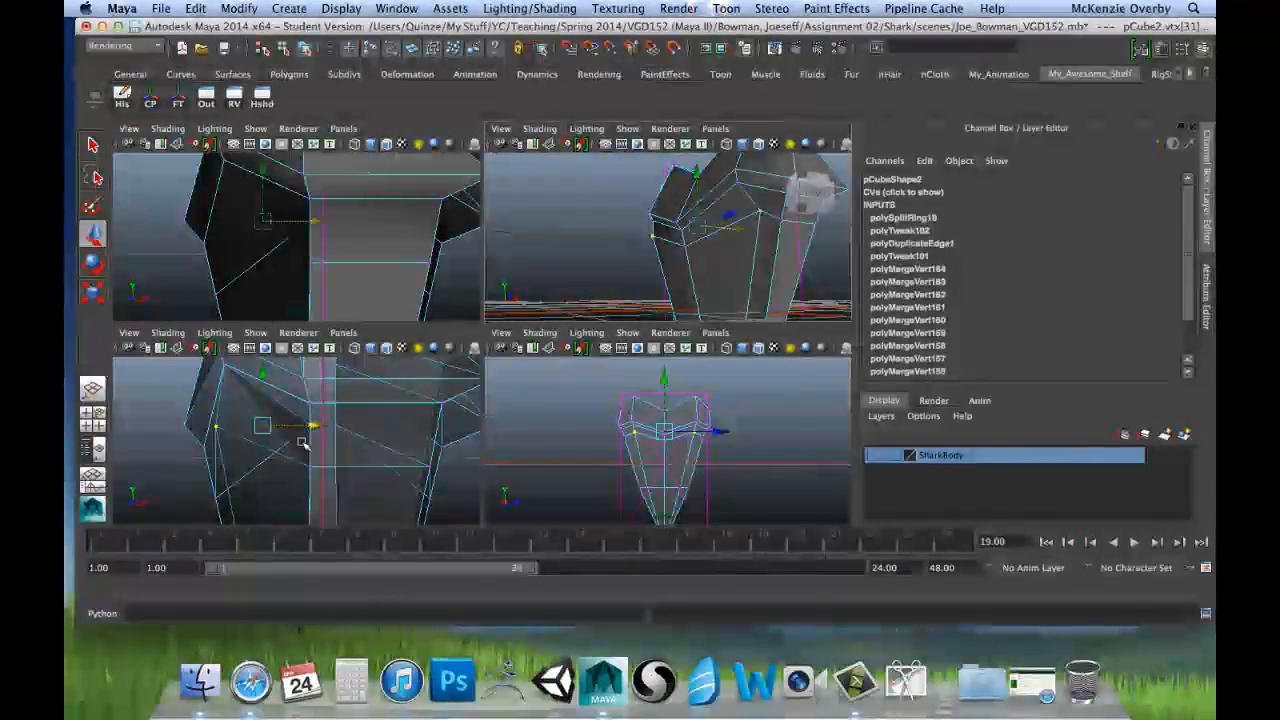
key("space")
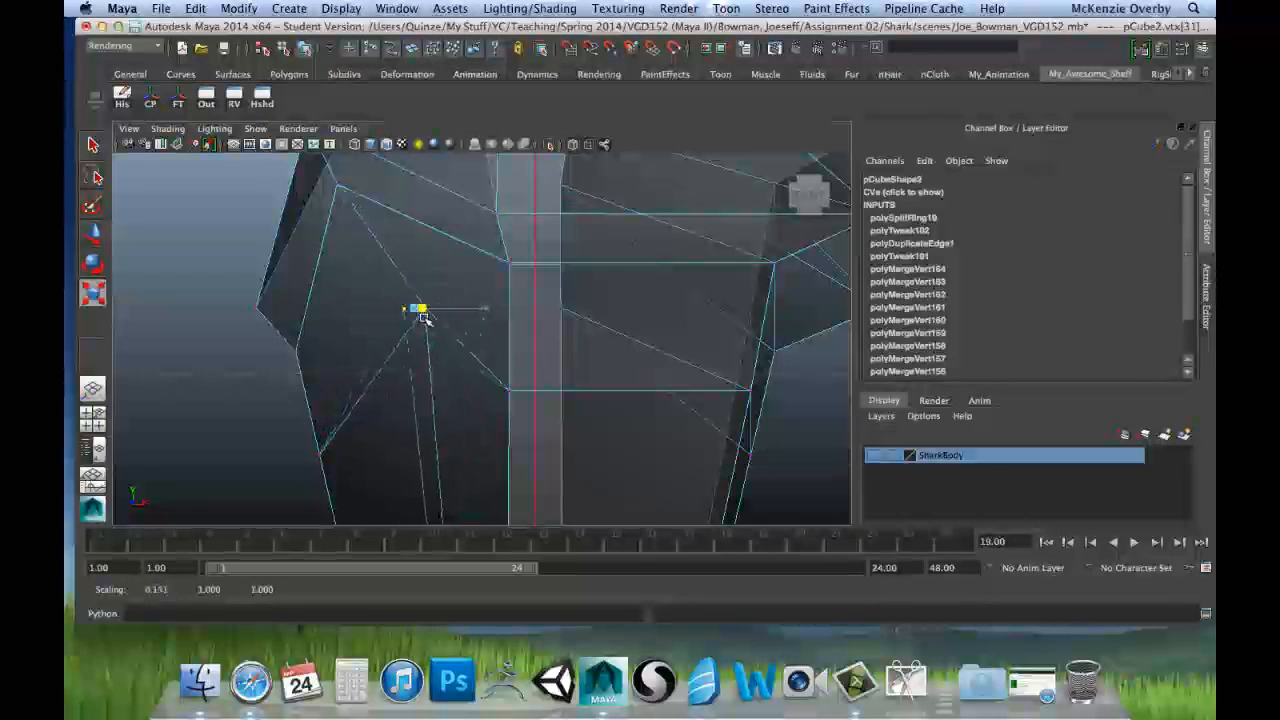
left_click_drag(423, 317, 416, 320)
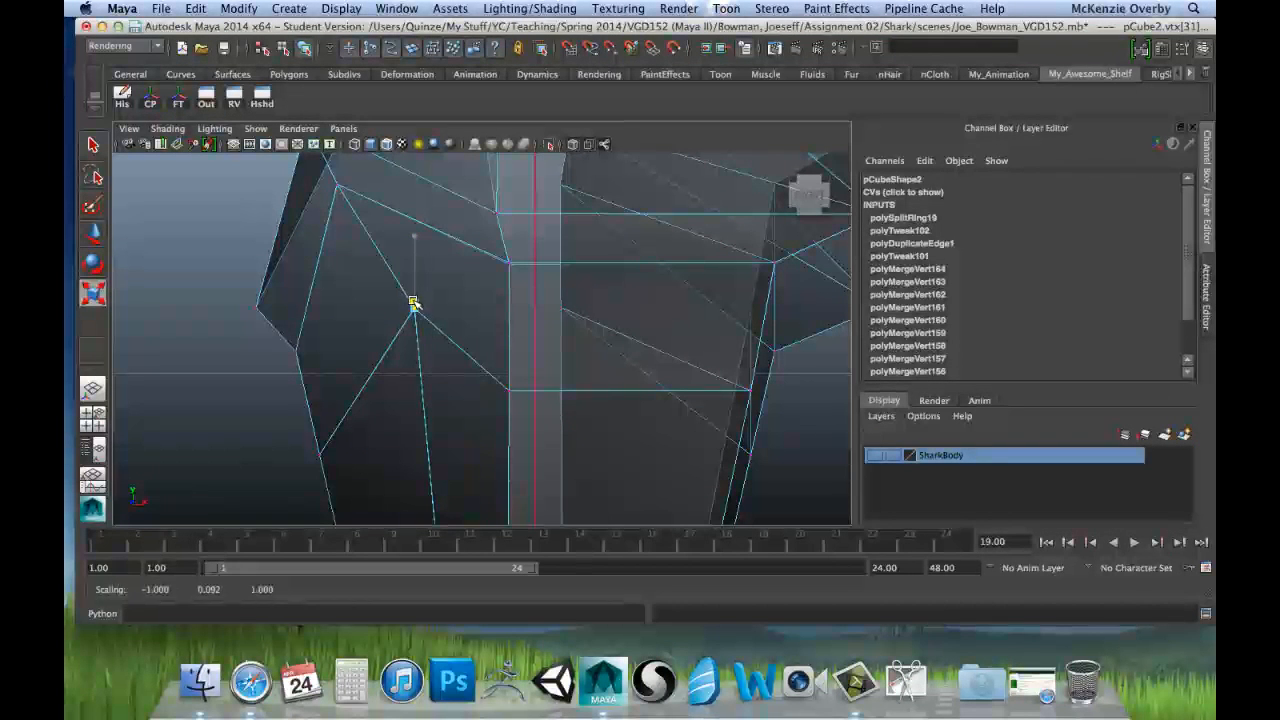
left_click_drag(414, 302, 414, 308)
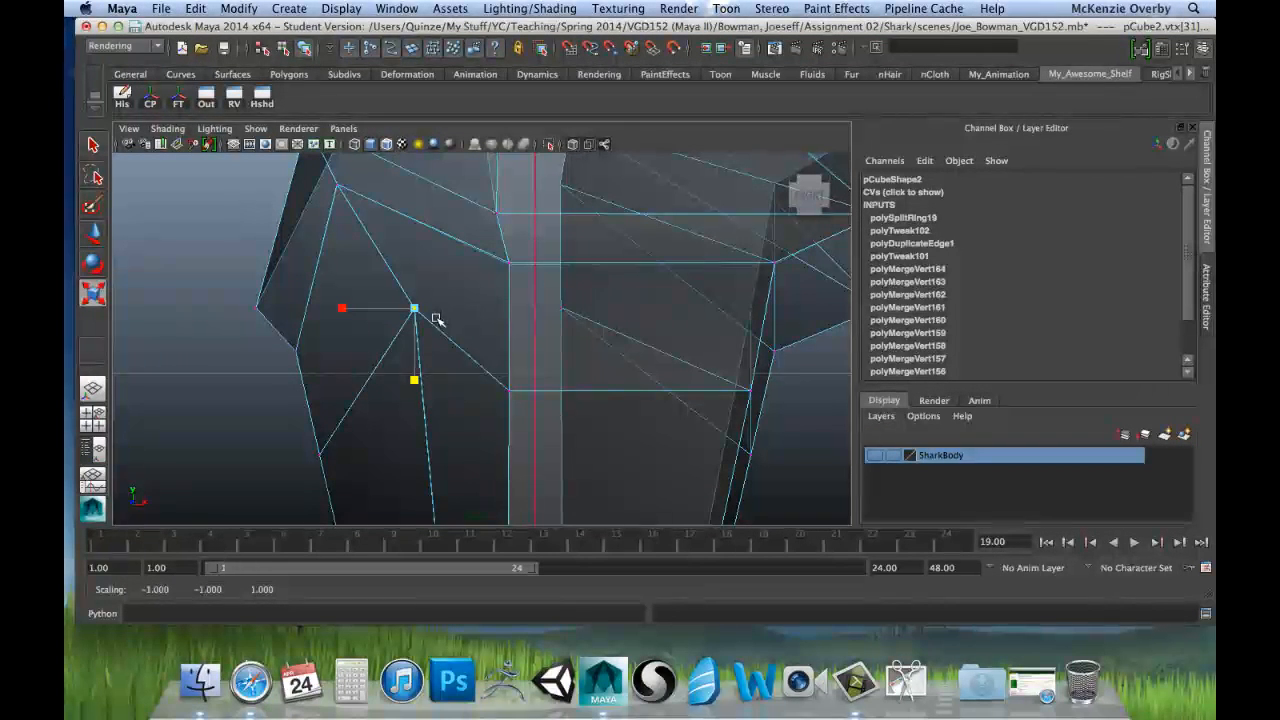
Step: Move the flattened raised pair outward along X so it follows the rim above it
key("w")
key("space")
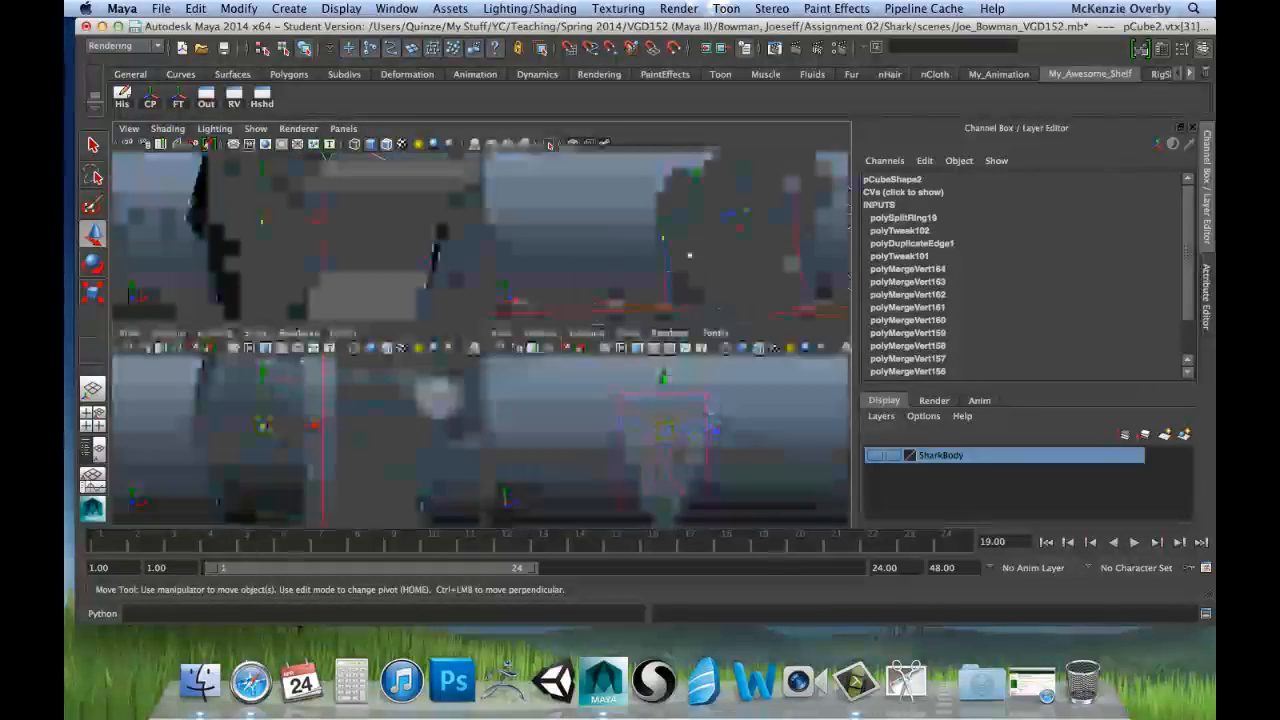
key("space")
left_click_drag(675, 292, 551, 372, "alt")
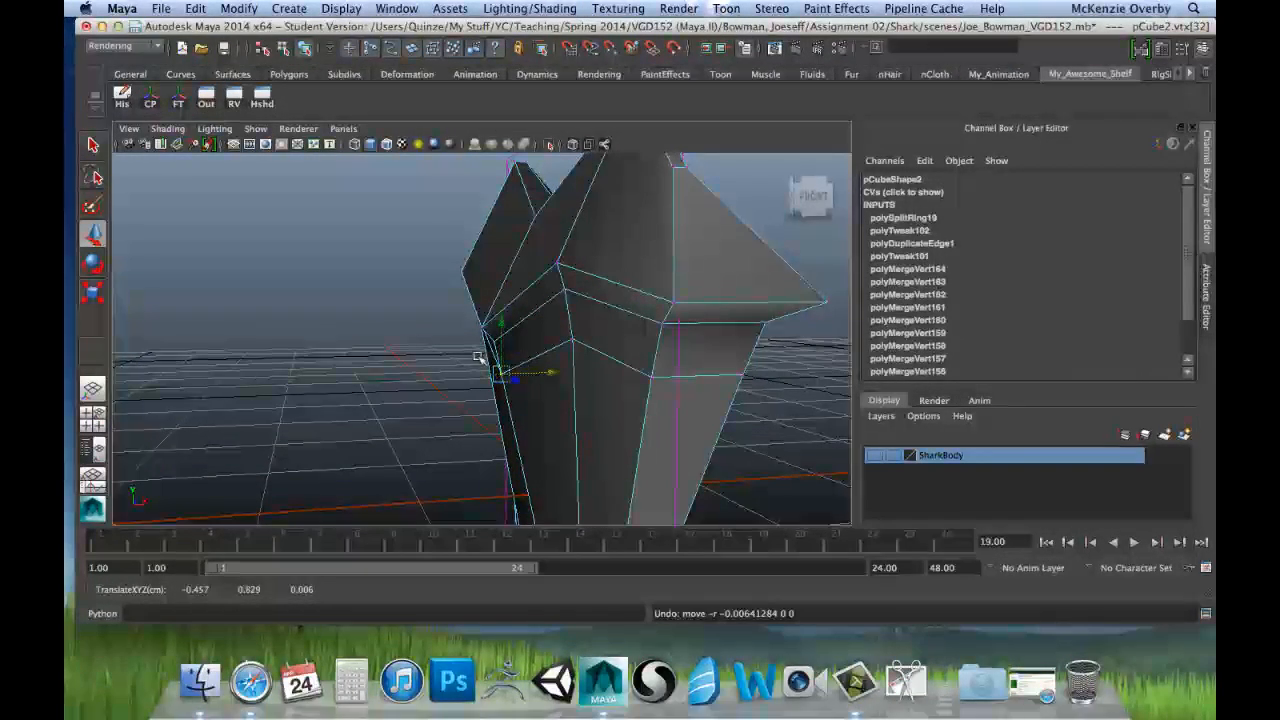
Step: Examine the edge ring near the blade's tip from several angles and in the front view for misaligned vertices
left_click_drag(680, 342, 576, 337, "alt")
left_click_drag(566, 281, 517, 294, "alt")
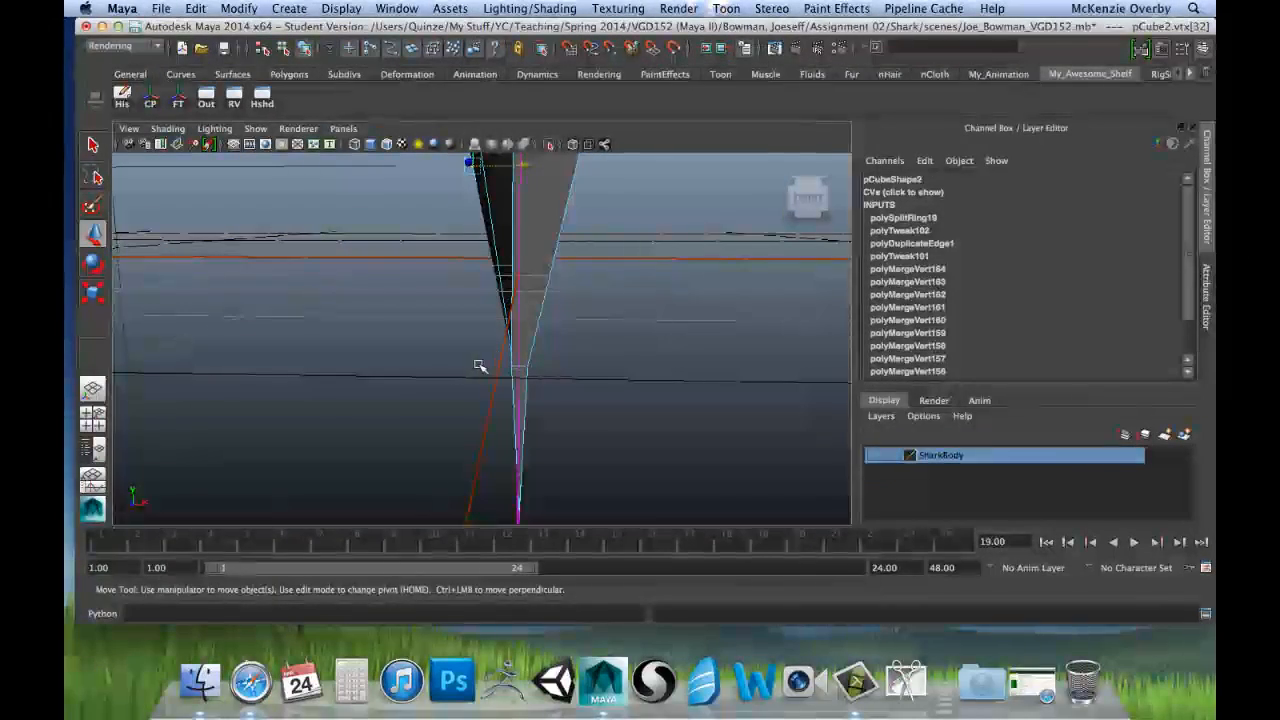
left_click_drag(509, 370, 549, 360, "alt")
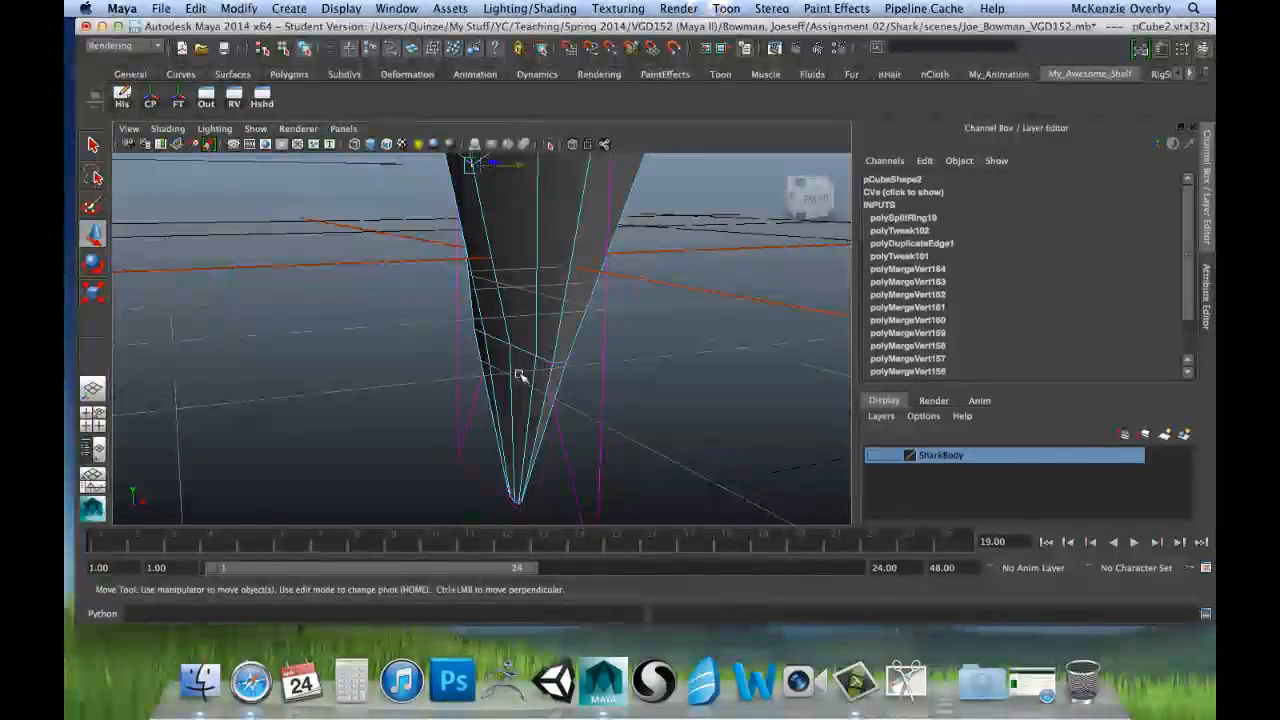
key("space")
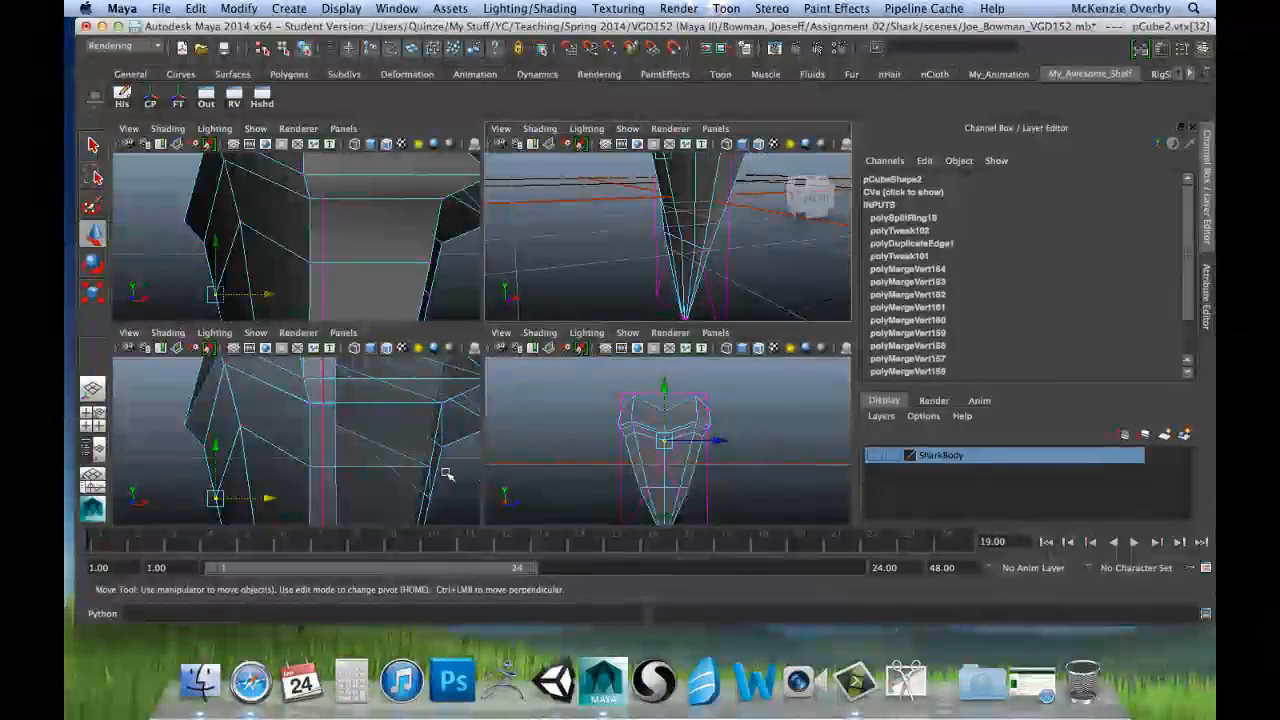
key("space")
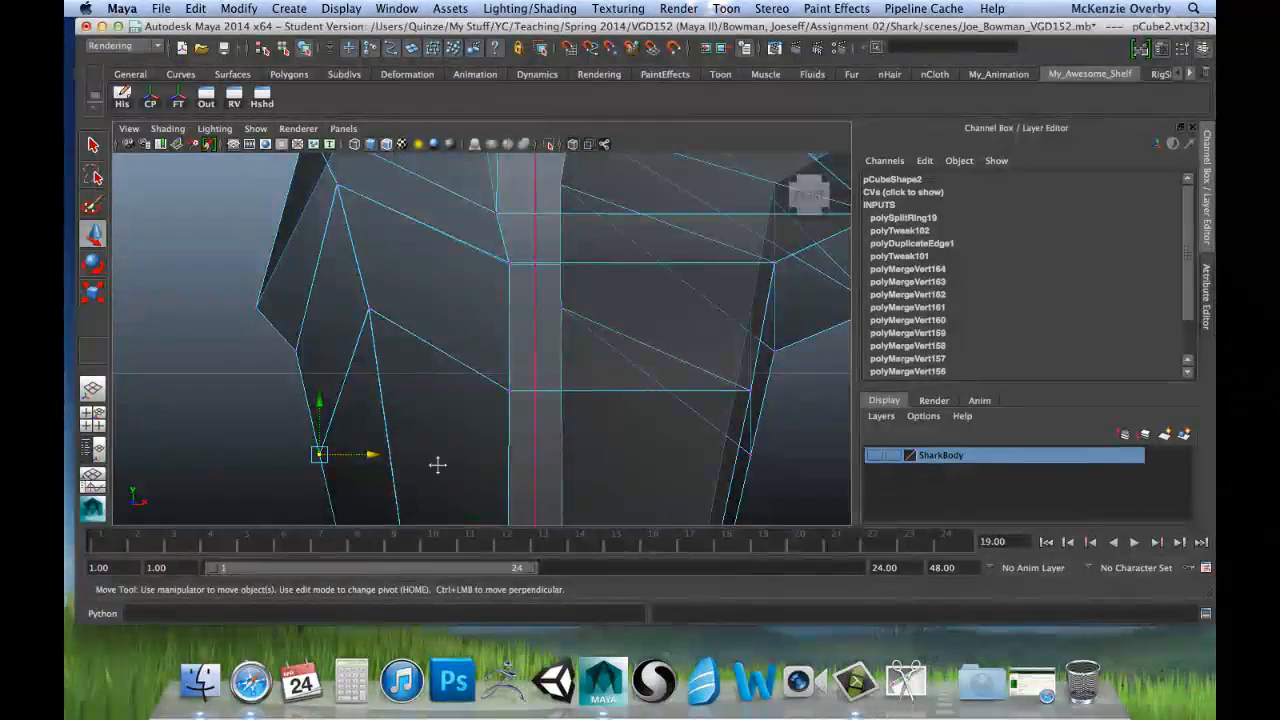
middle_click_drag(438, 465, 452, 300, "alt")
mouse_move(451, 394)
middle_mouse_down("alt")
mouse_move(448, 275)
mouse_move(469, 276)
mouse_move(474, 360)
mouse_move(478, 225)
middle_mouse_up("alt")
middle_click_drag(483, 374, 486, 295, "alt")
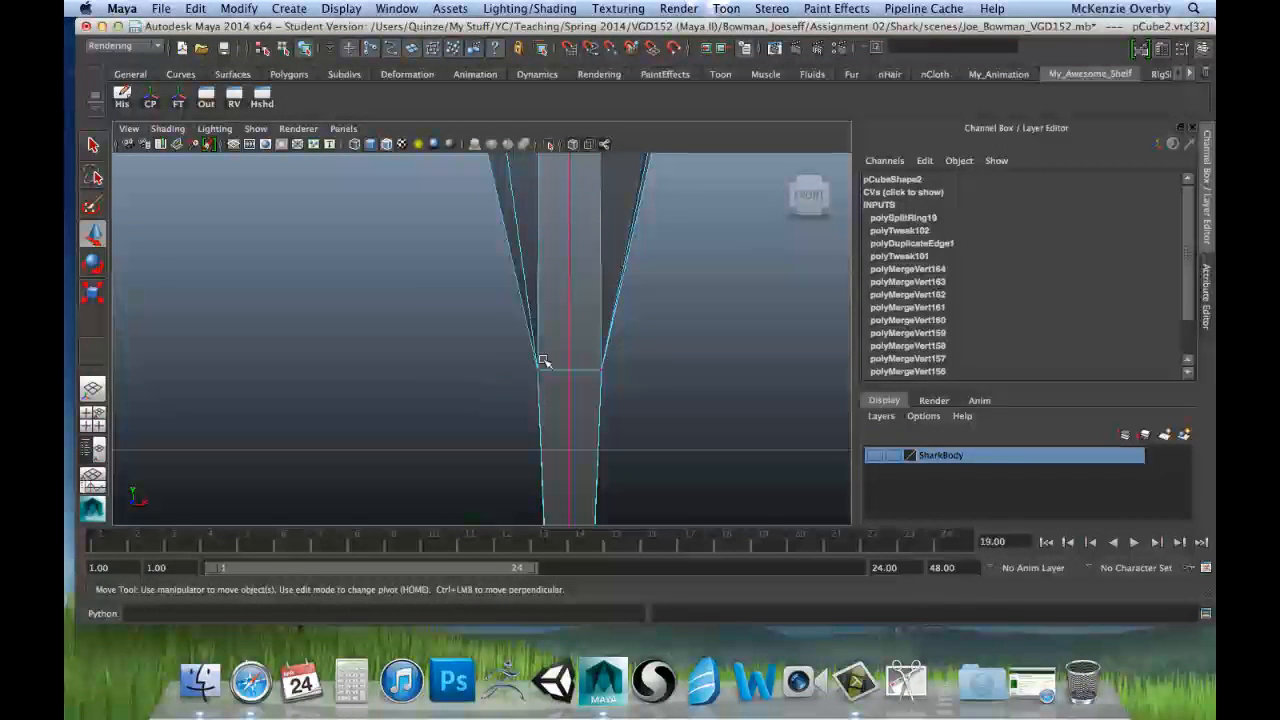
key("space")
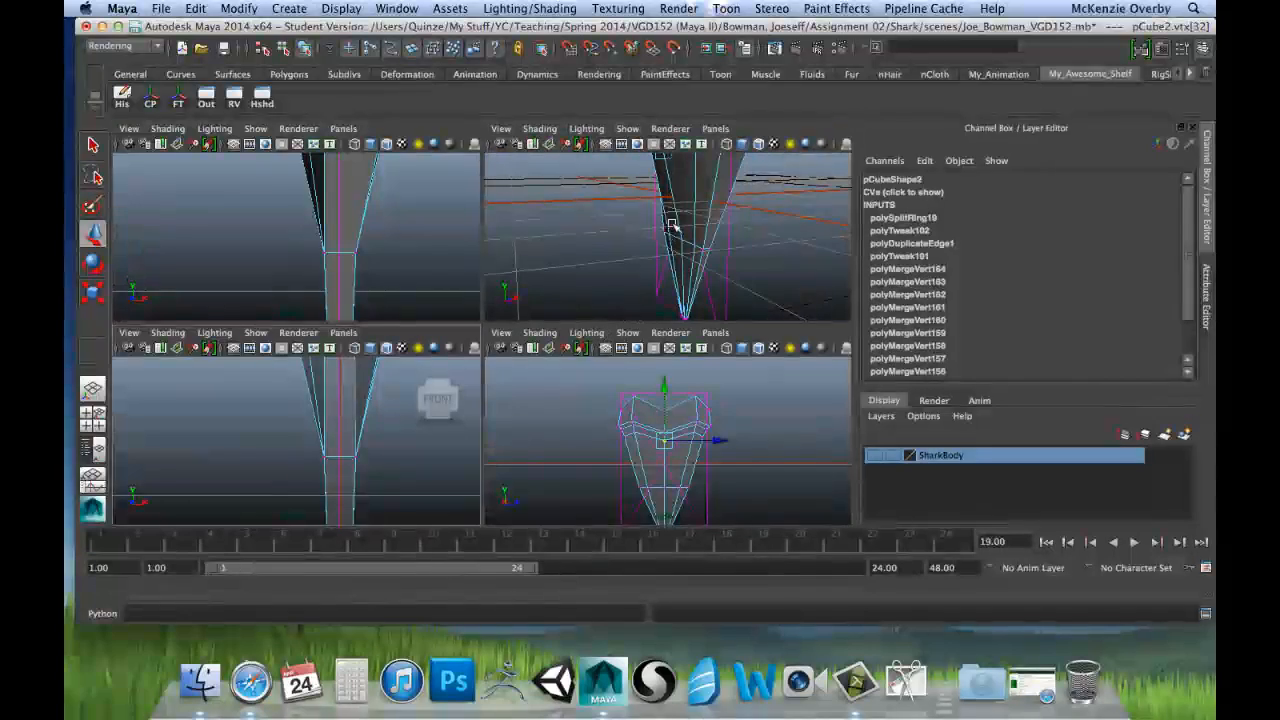
left_click_drag(615, 278, 608, 222, "alt")
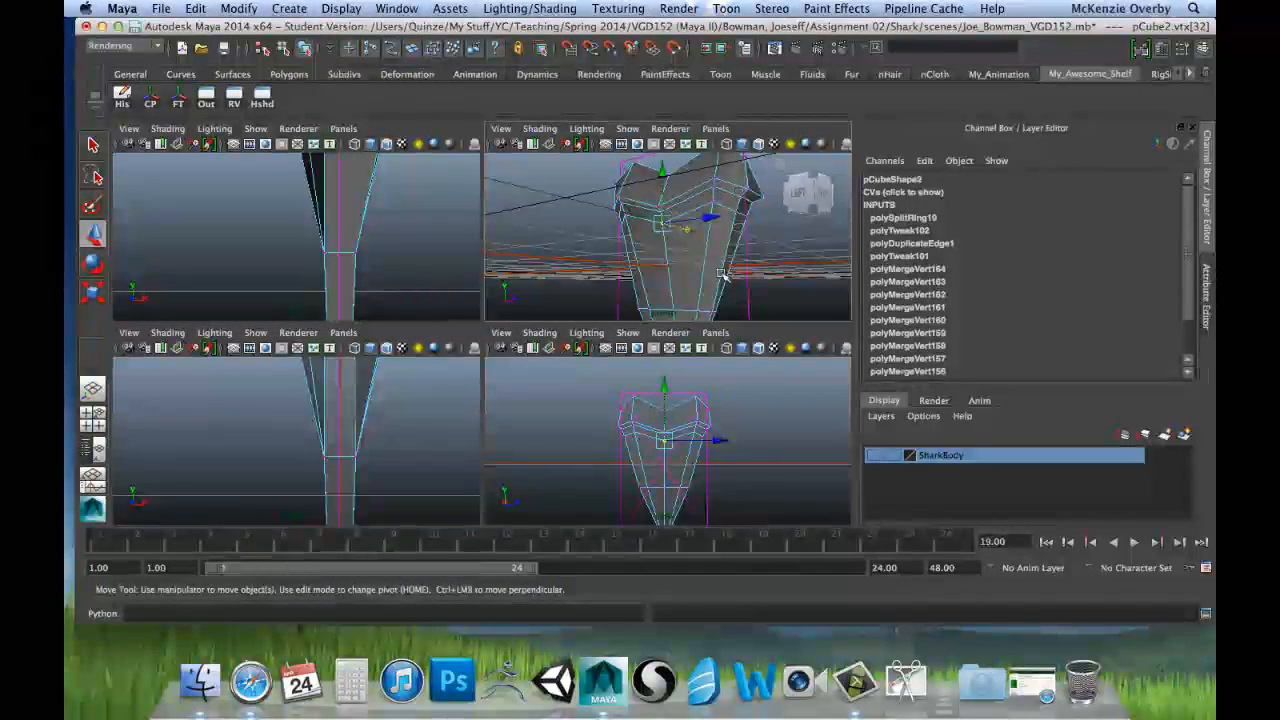
left_click_drag(721, 273, 684, 286, "alt")
middle_click_drag(684, 286, 669, 240, "alt")
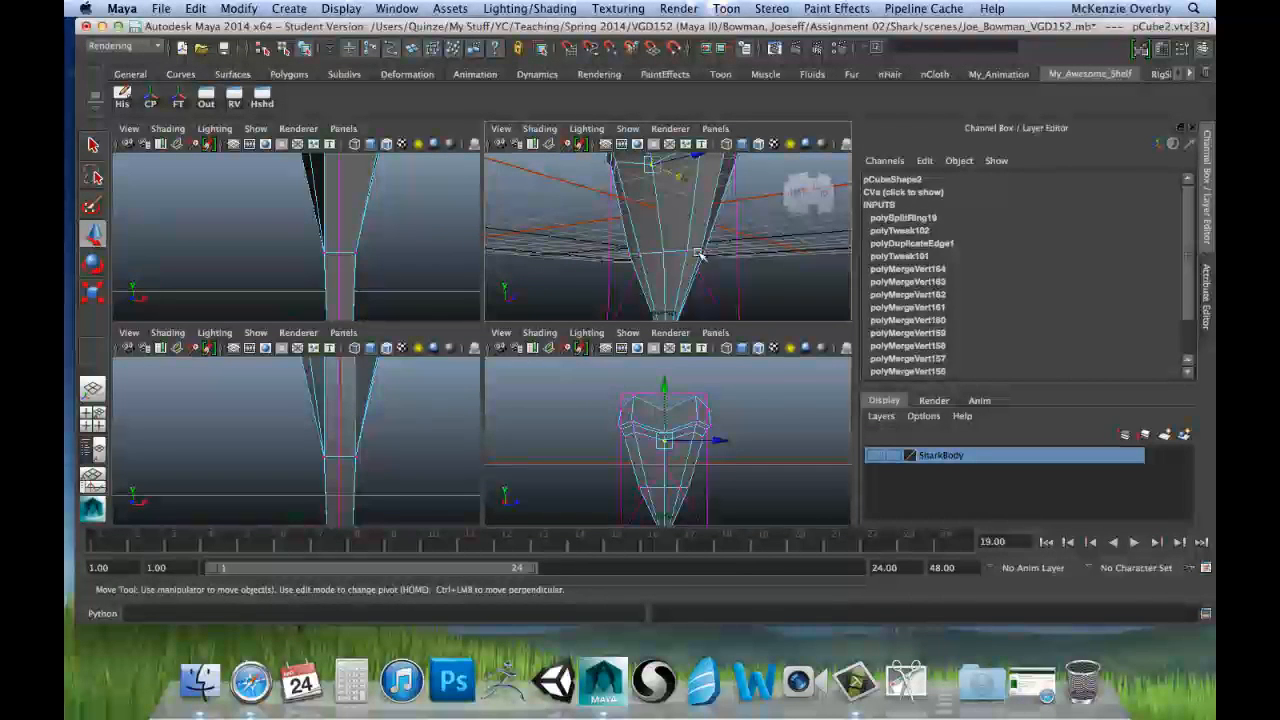
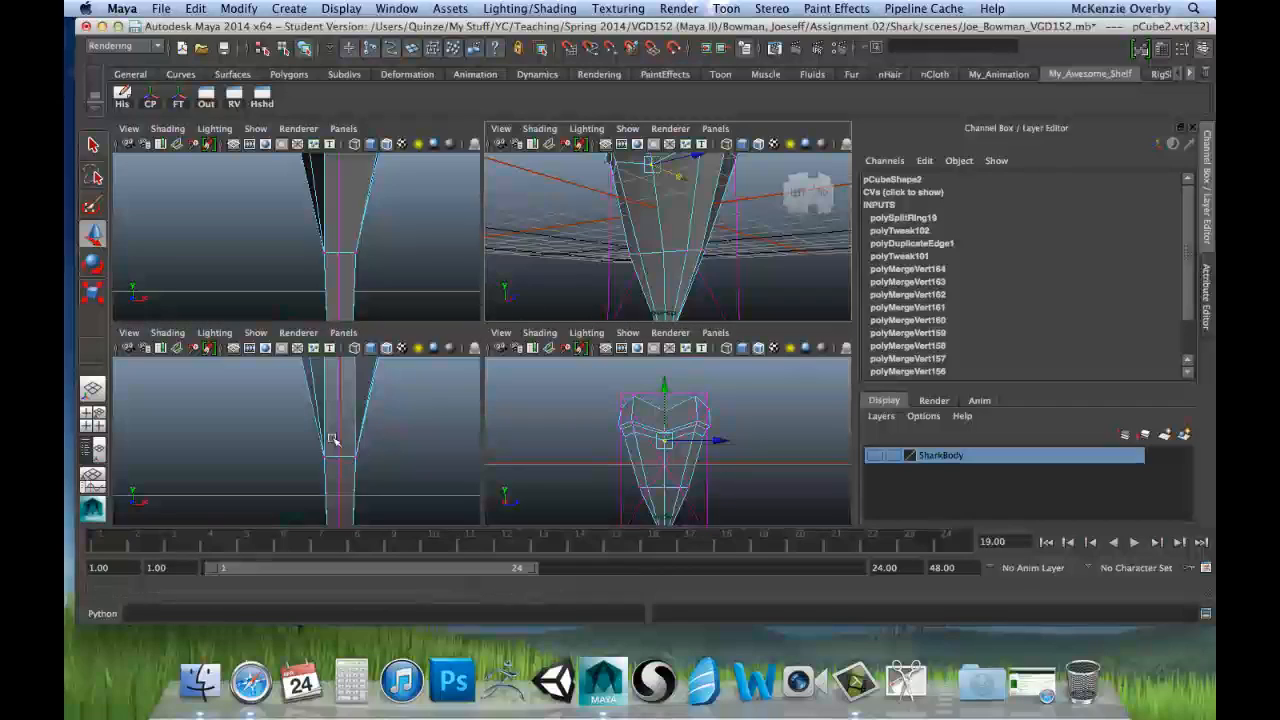
Step: Move the middle vertex of the edge ring near the blade's tip outward along X to about -0.185 on the negative X side
middle_click_drag(310, 484, 318, 422, "alt")
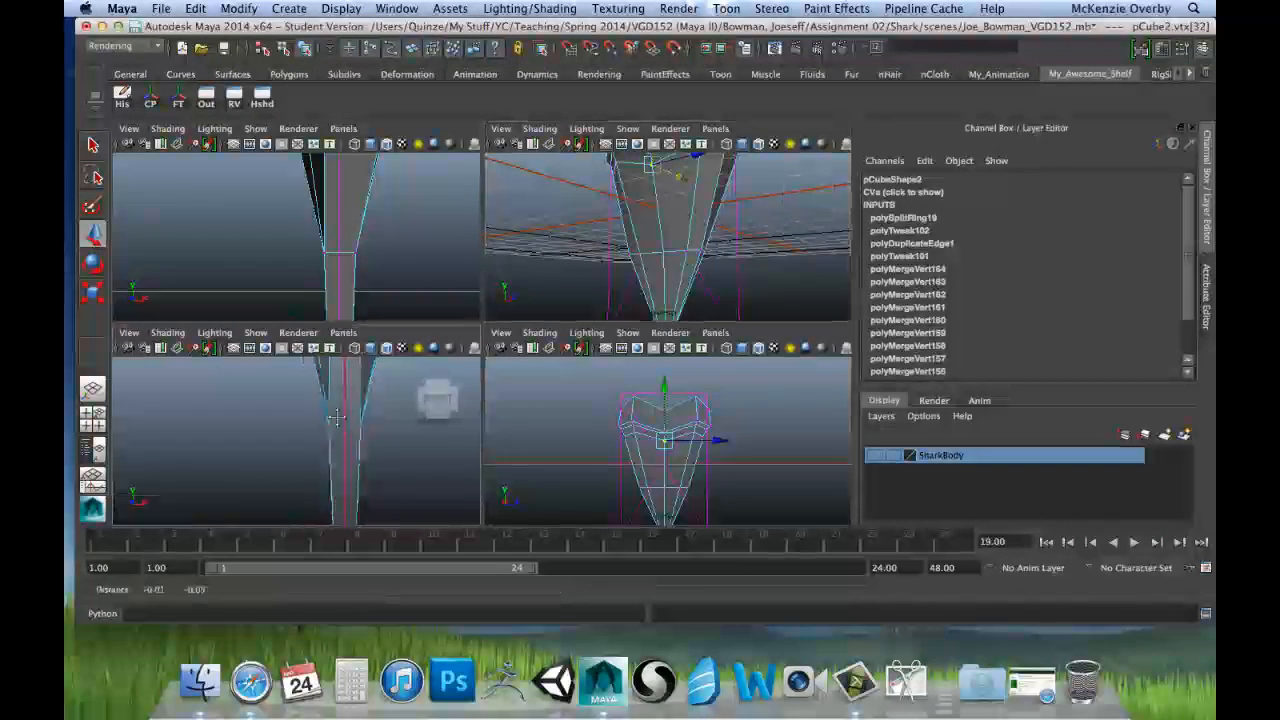
middle_click_drag(334, 503, 331, 463, "alt")
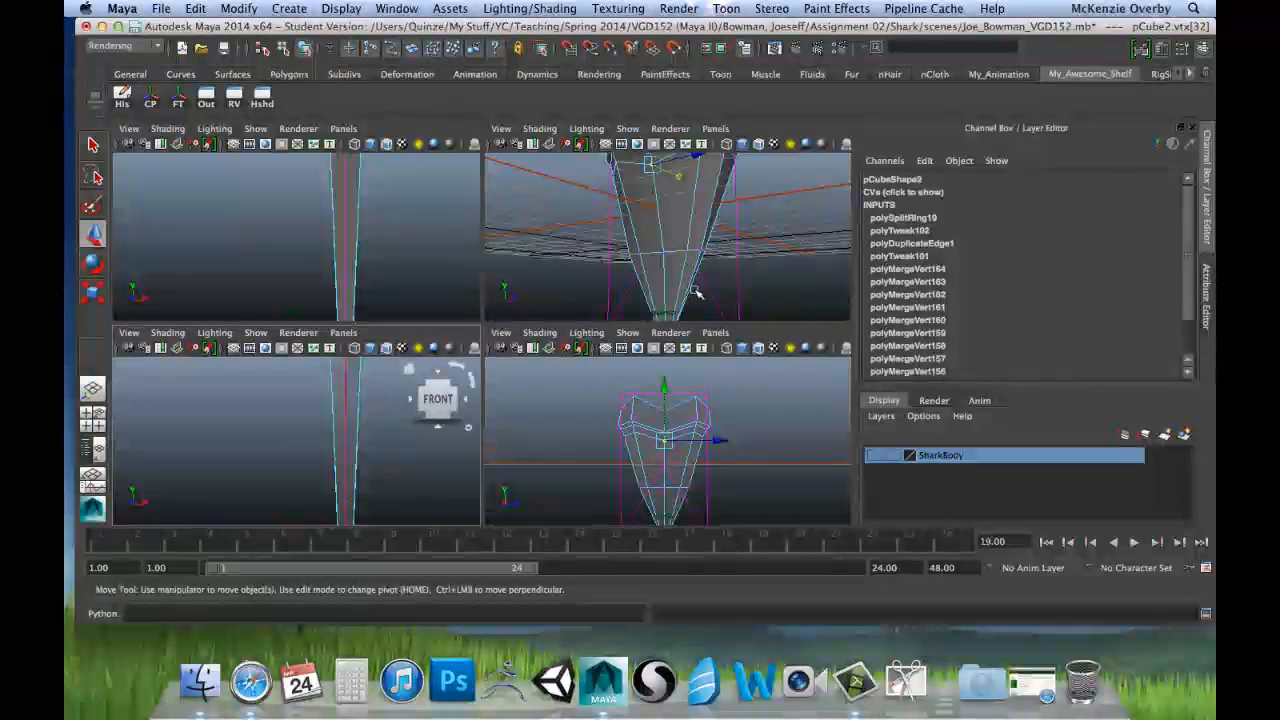
left_click_drag(697, 294, 604, 292, "alt")
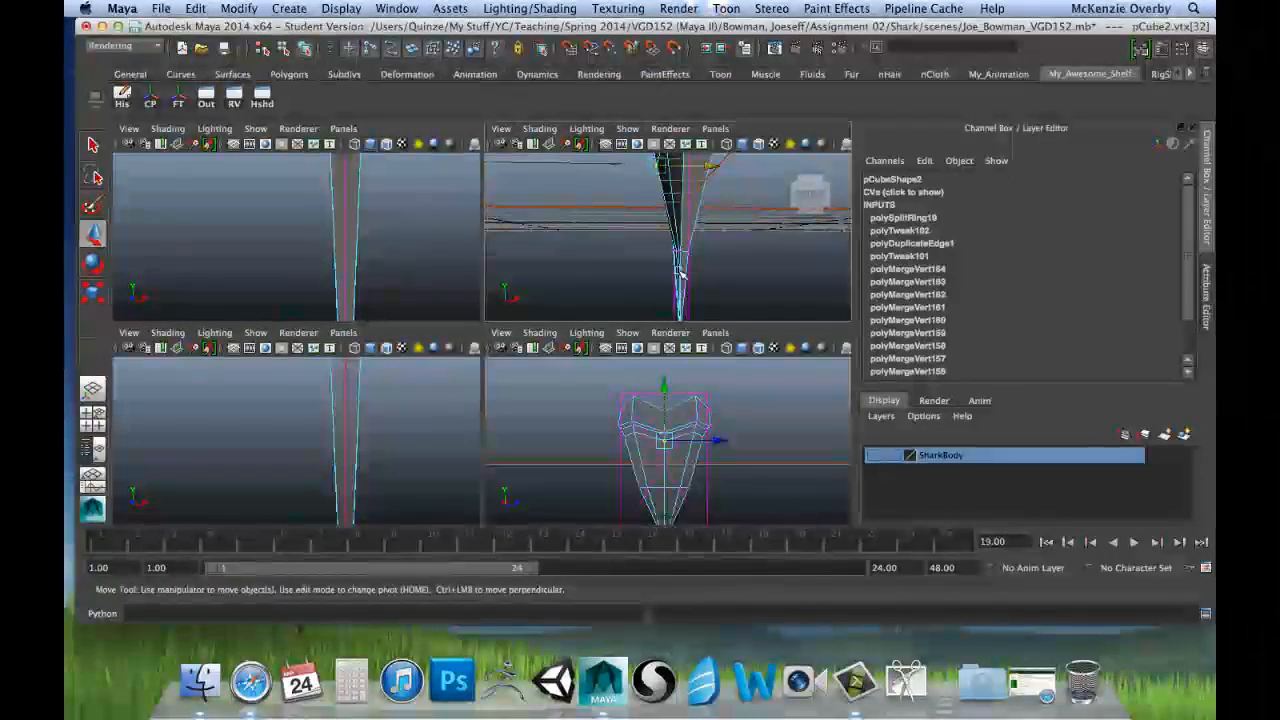
left_click_drag(705, 250, 780, 259, "alt")
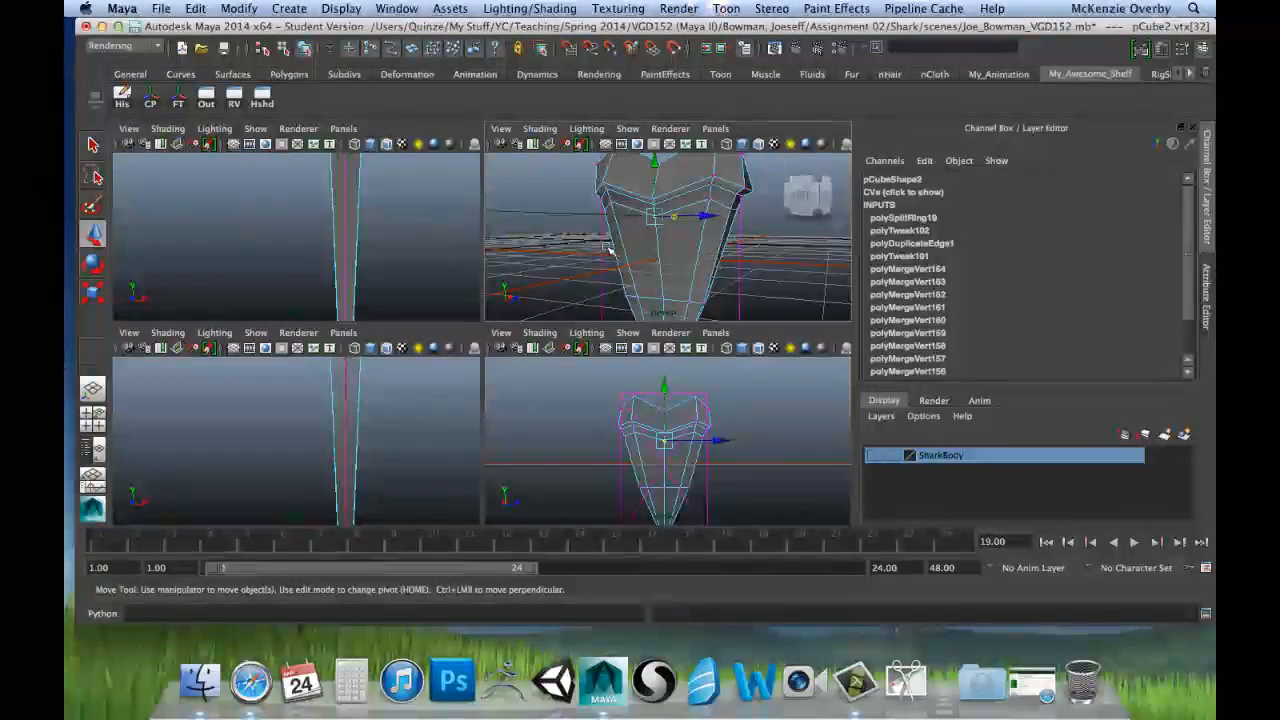
mouse_move(615, 280)
left_mouse_down("alt")
mouse_move(624, 203)
mouse_move(640, 255)
mouse_move(631, 267)
left_mouse_up("alt")
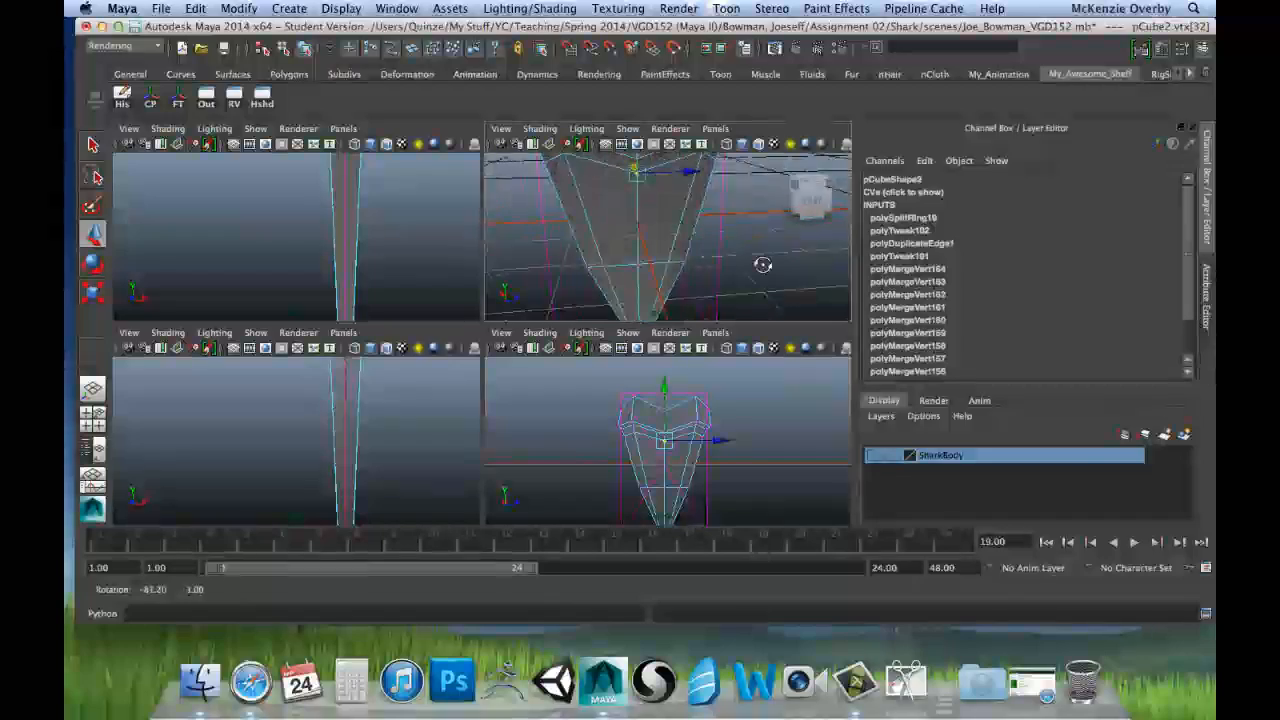
left_click_drag(763, 264, 628, 312, "alt")
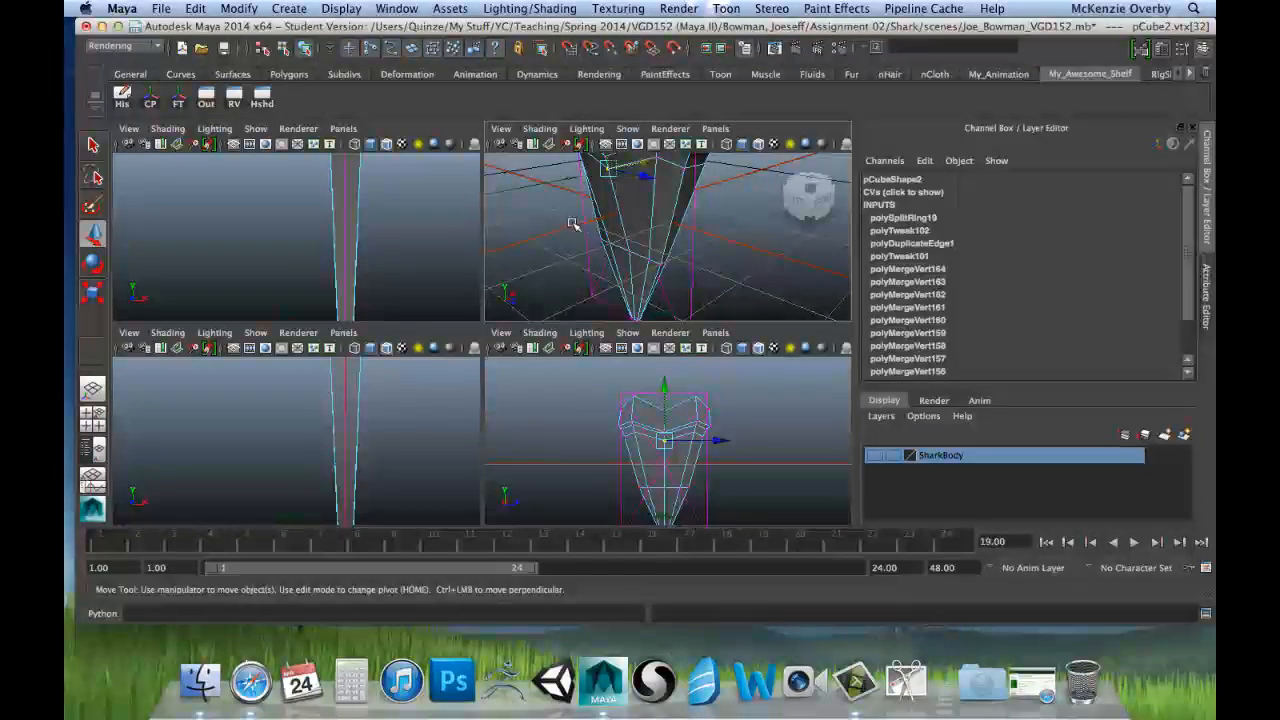
key("space")
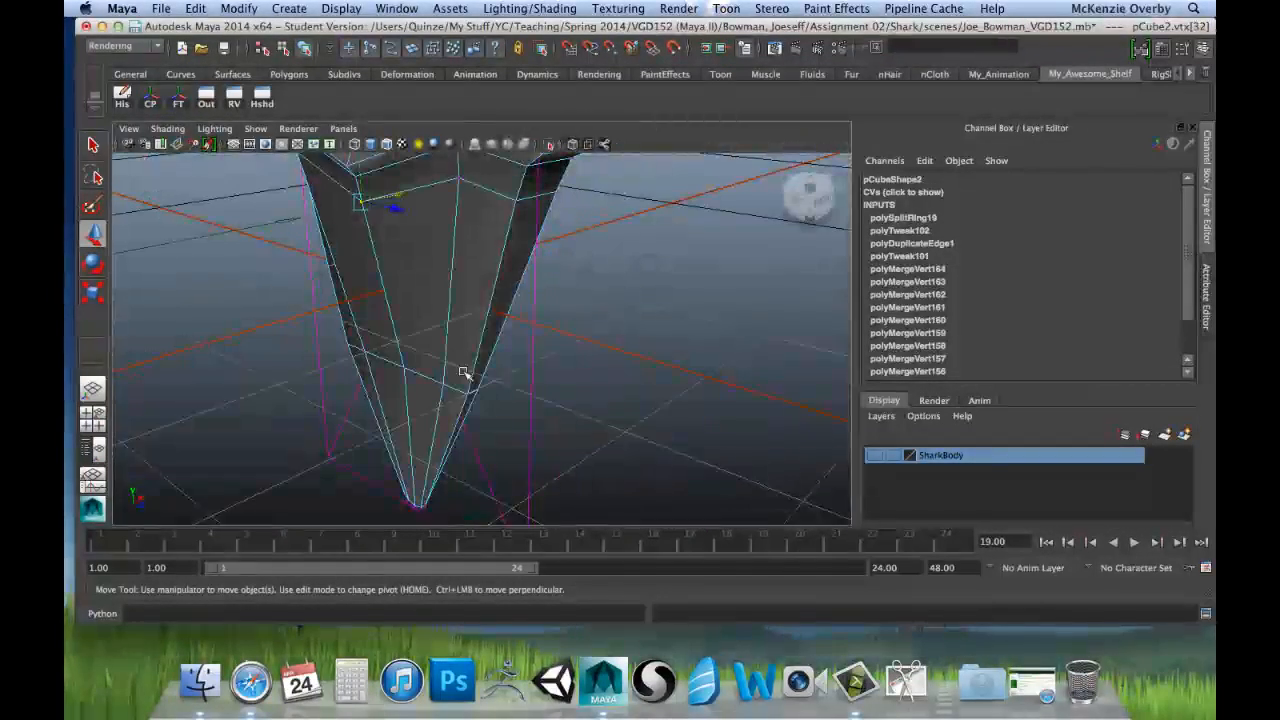
left_click(403, 368)
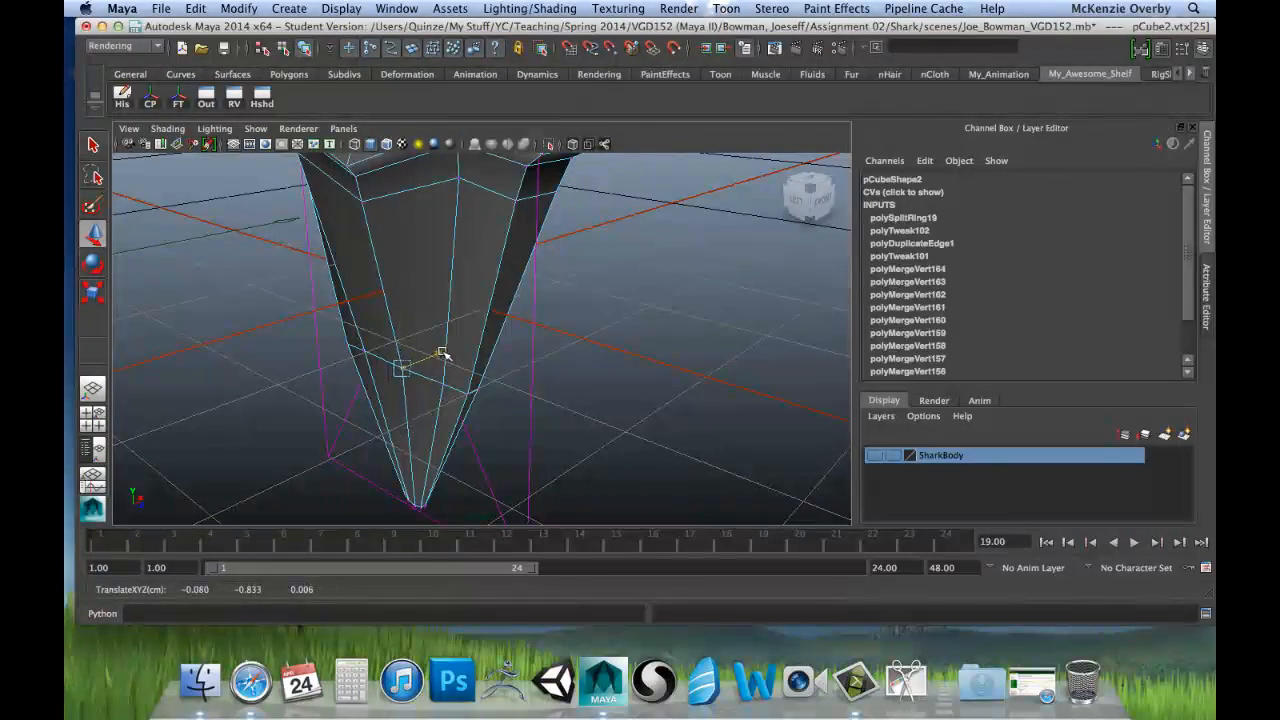
key("space")
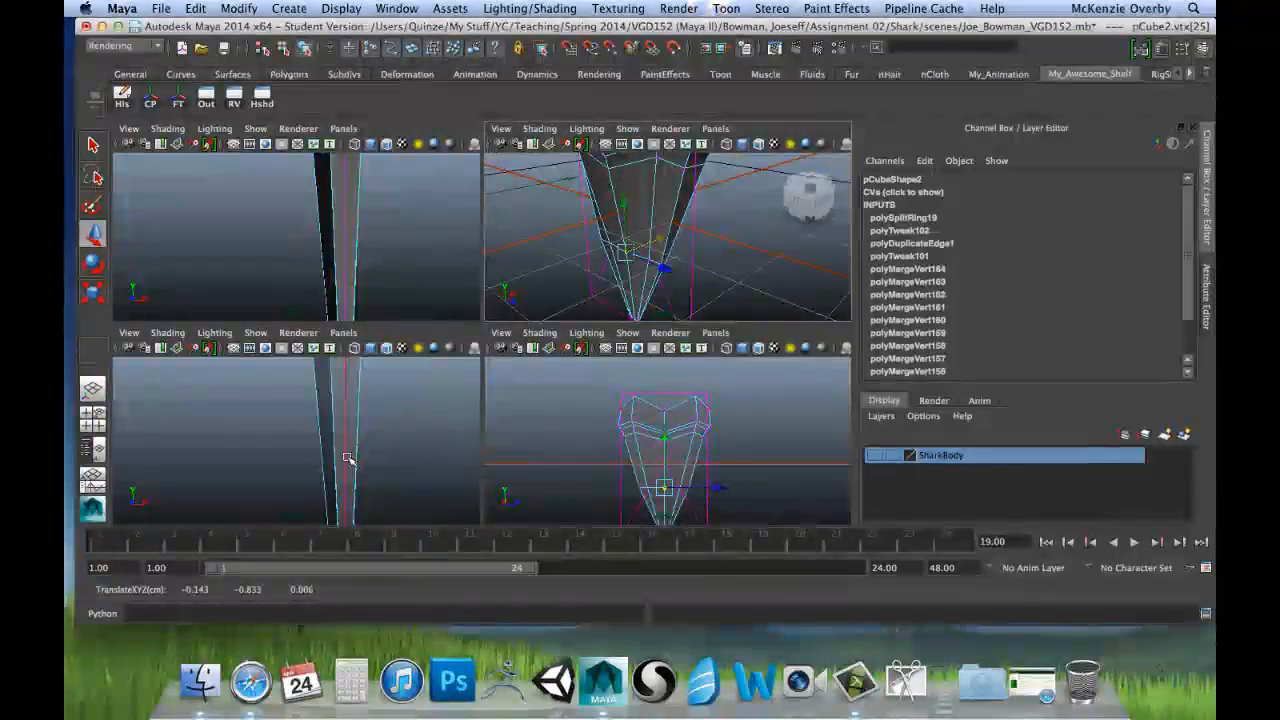
key("space")
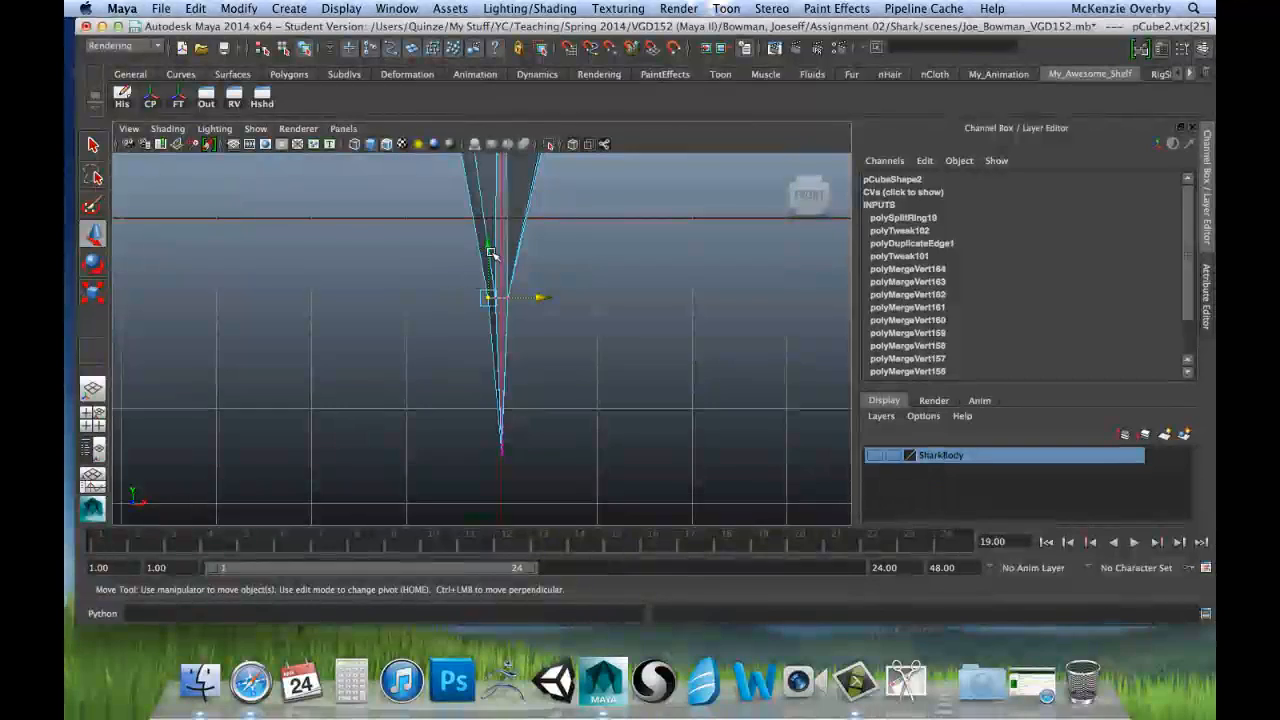
middle_click_drag(431, 263, 430, 329, "alt")
left_click_drag(549, 360, 537, 365)
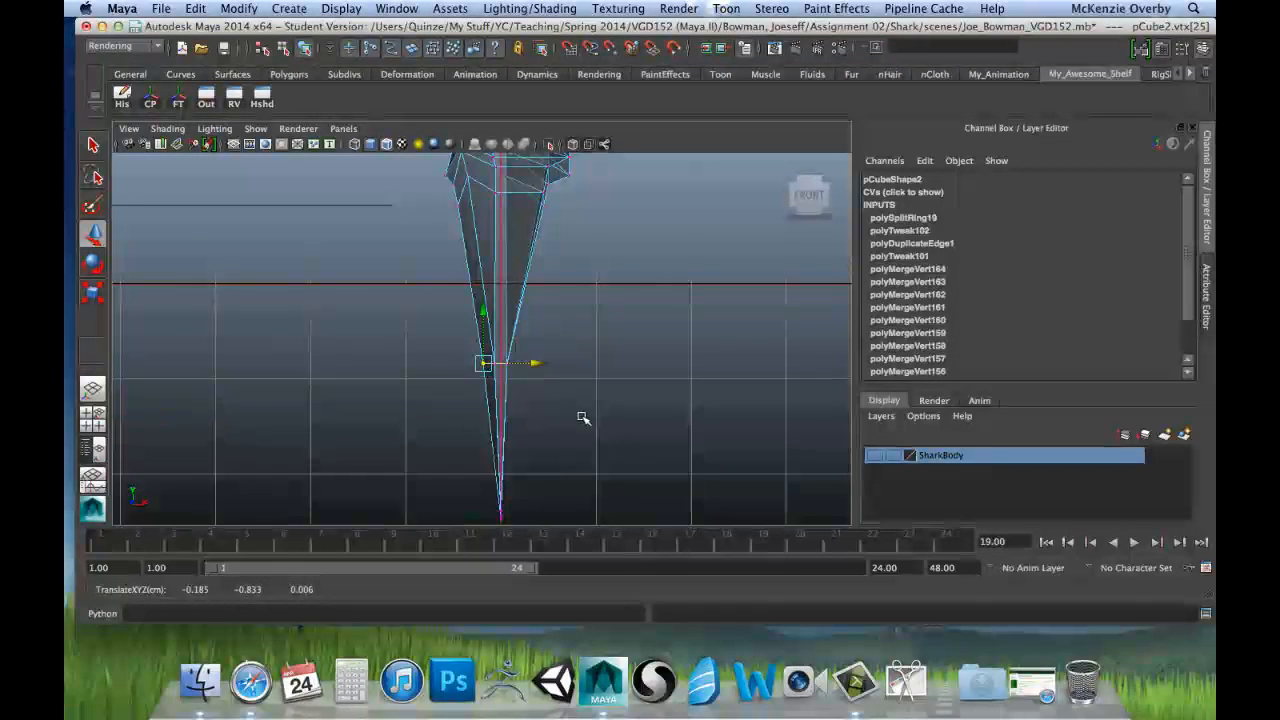
Step: Select the two vertices flanking the middle one on the ring near the tip and move them slightly outward along negative X
key("space")
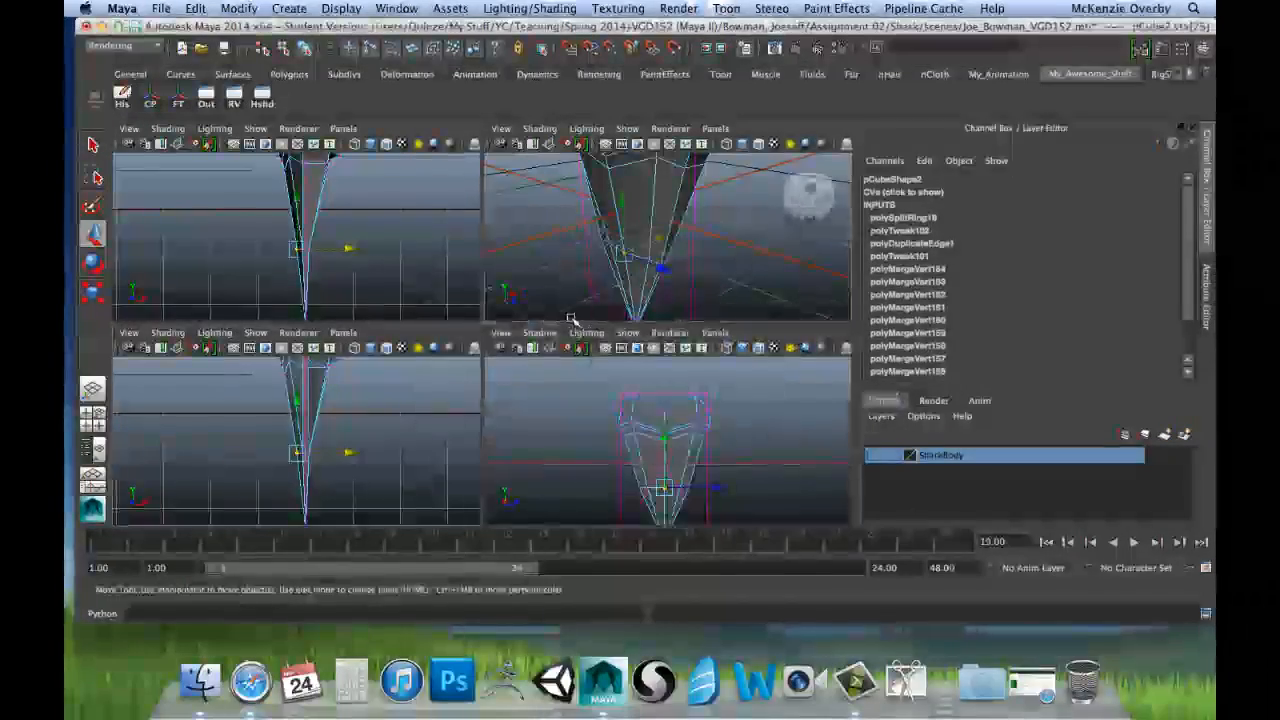
key("space")
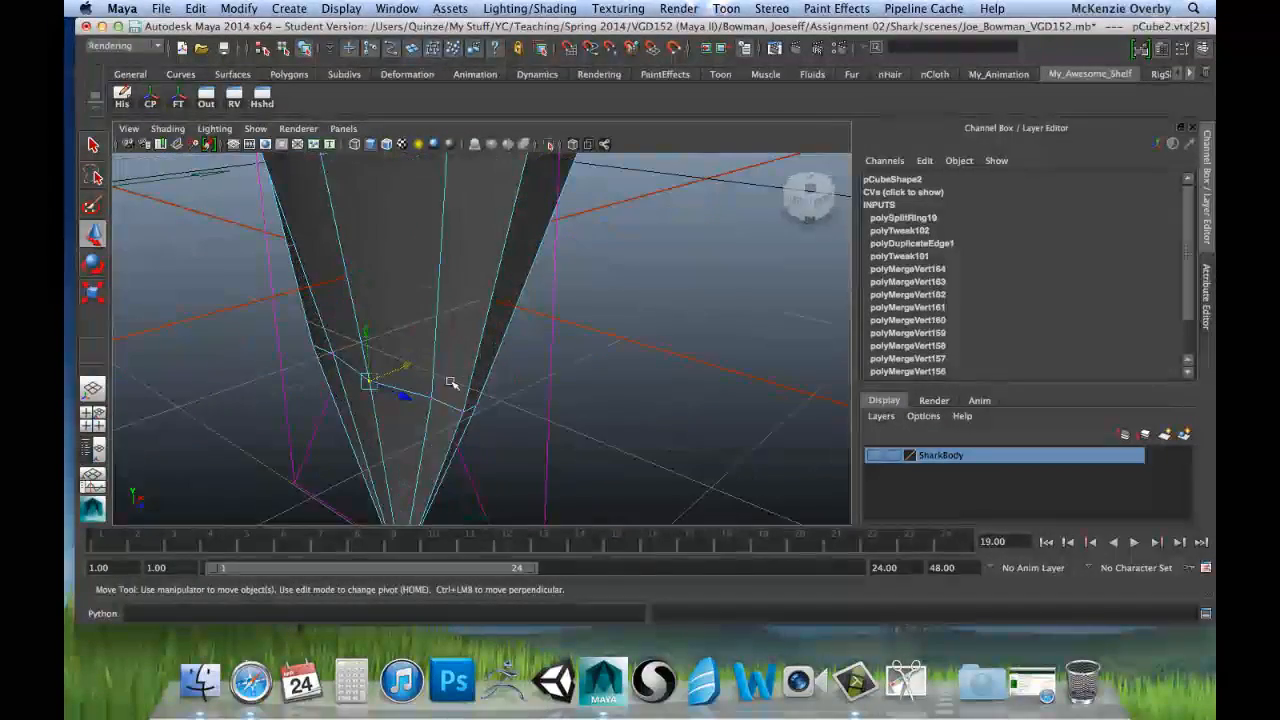
left_click(453, 359)
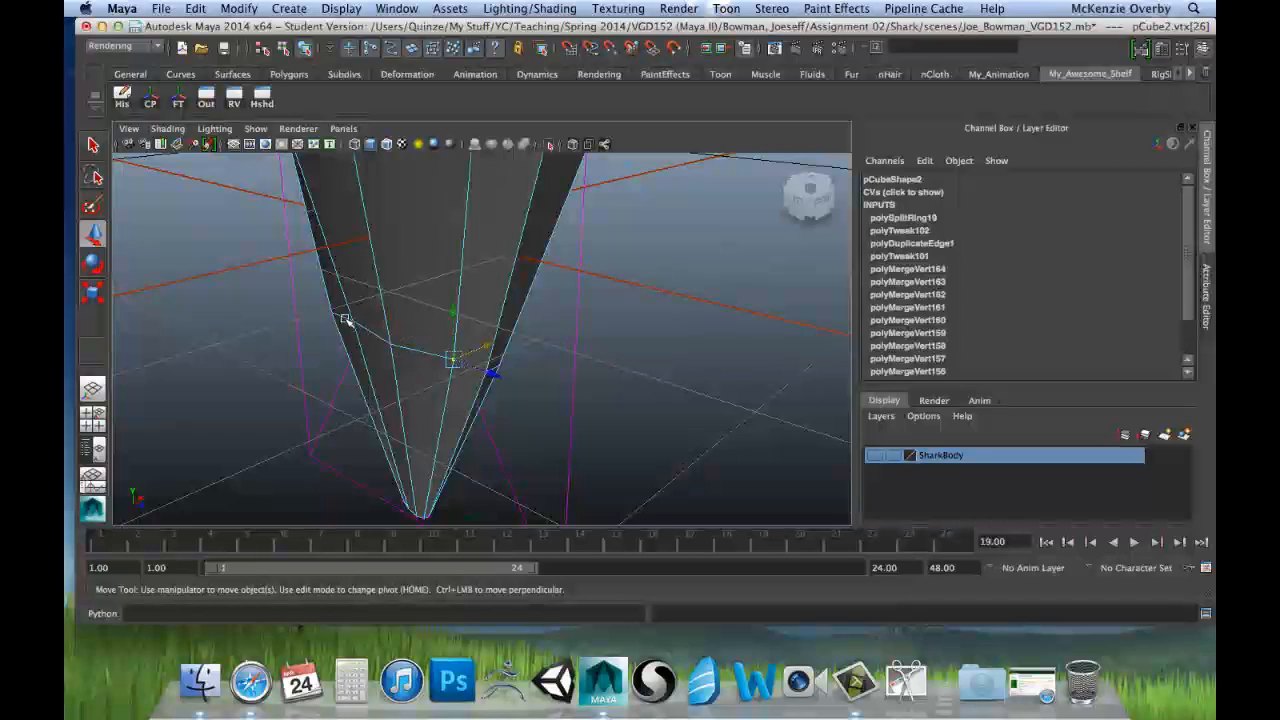
left_click(398, 342)
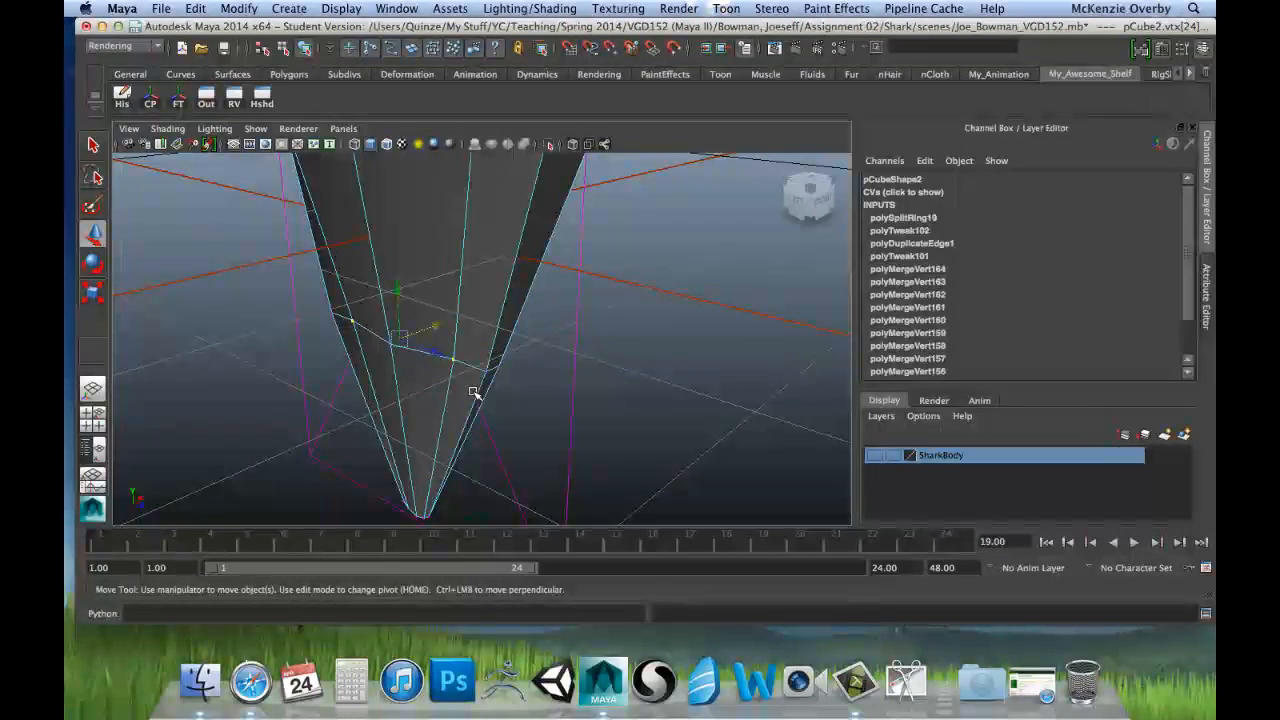
key("space")
key("space")
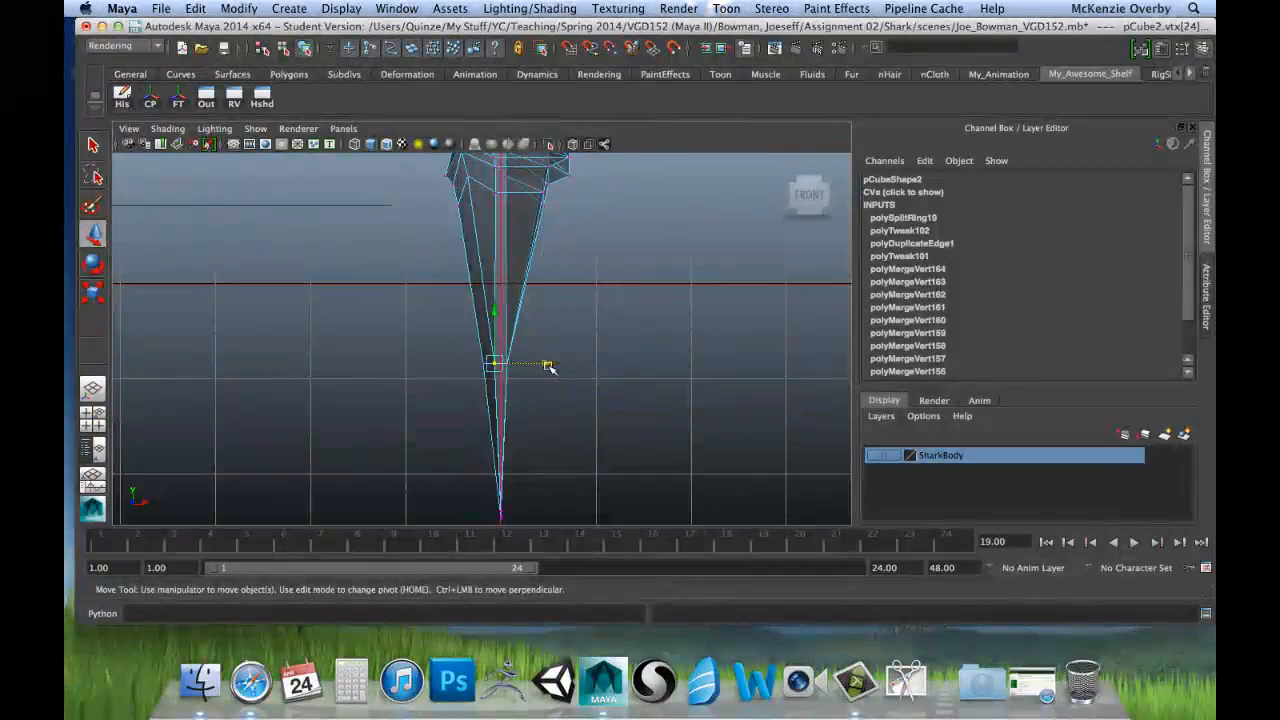
left_click_drag(546, 364, 543, 365)
scroll(466, 355, "up", 5)
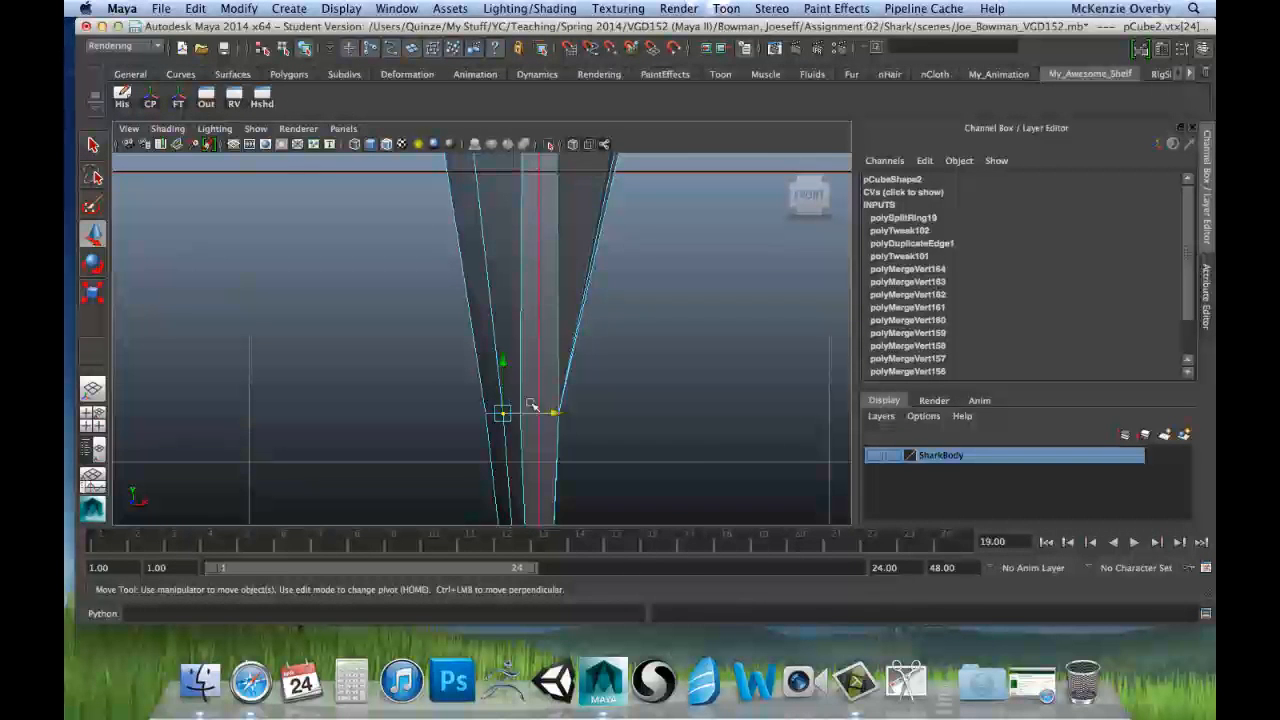
Step: Clear the selection and examine the reshaped ring and the root in perspective and from the front
key("space")
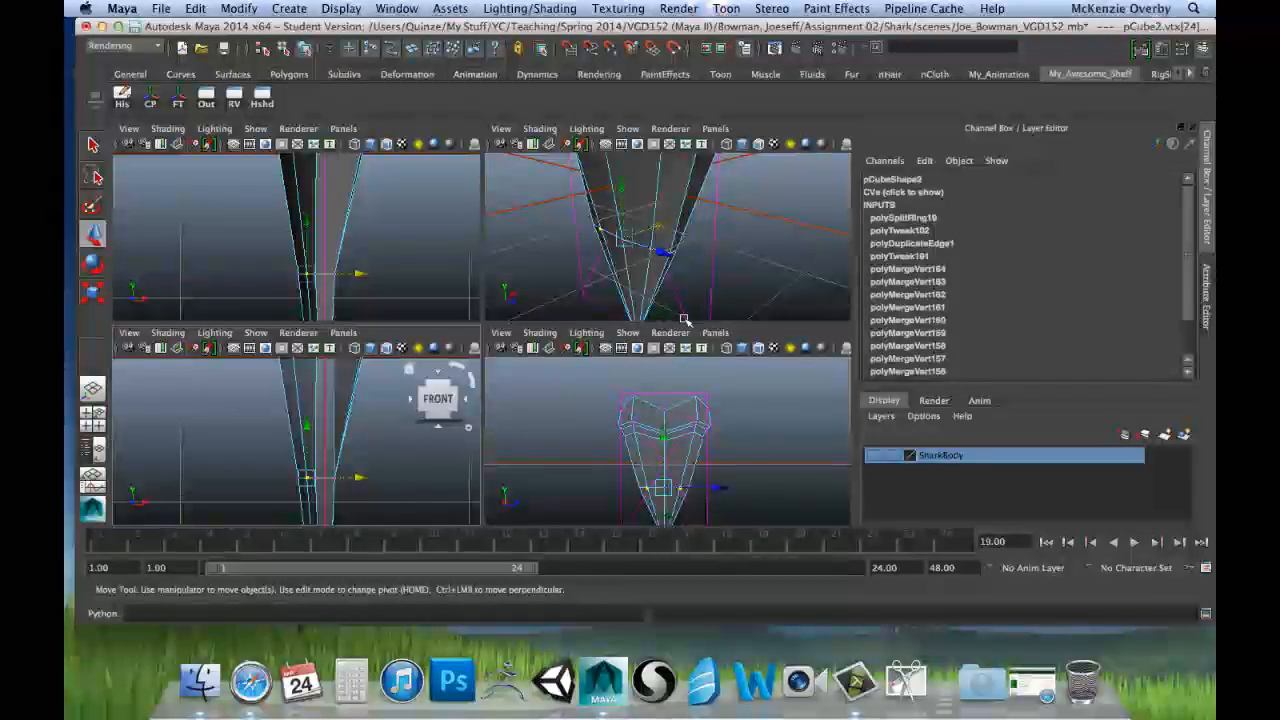
key("space")
left_click(591, 411)
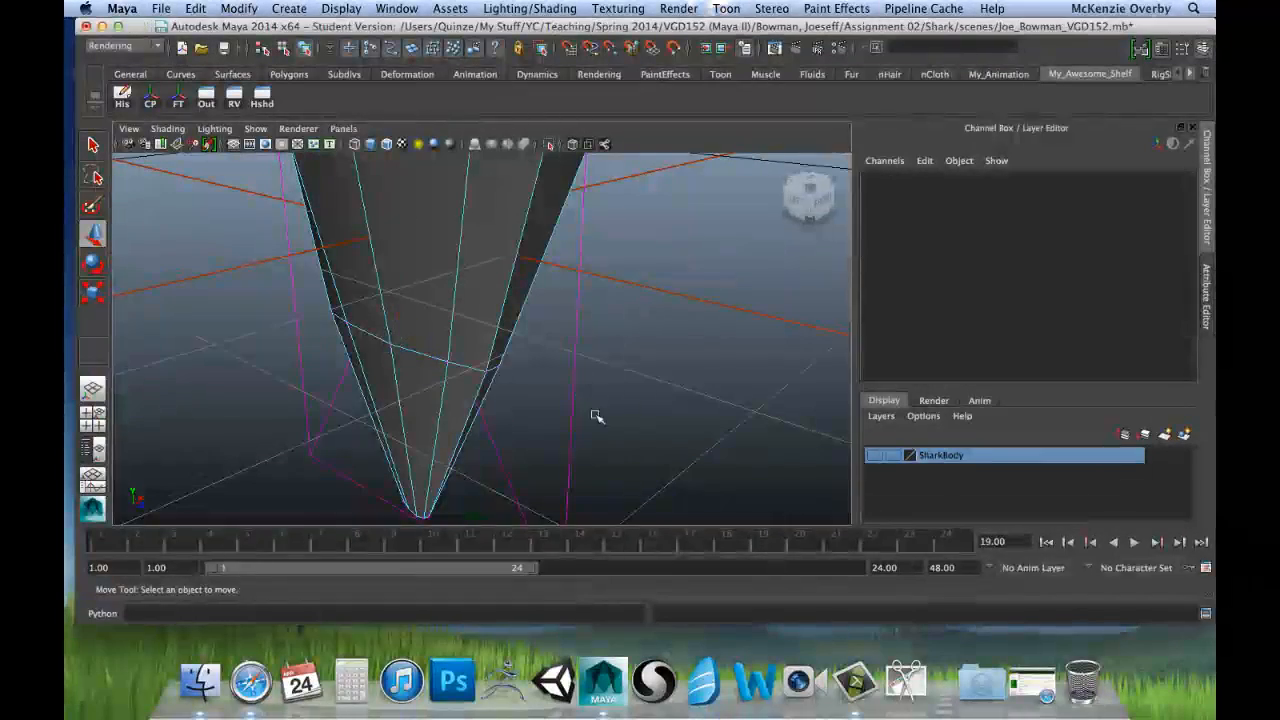
left_click_drag(511, 409, 414, 357, "alt")
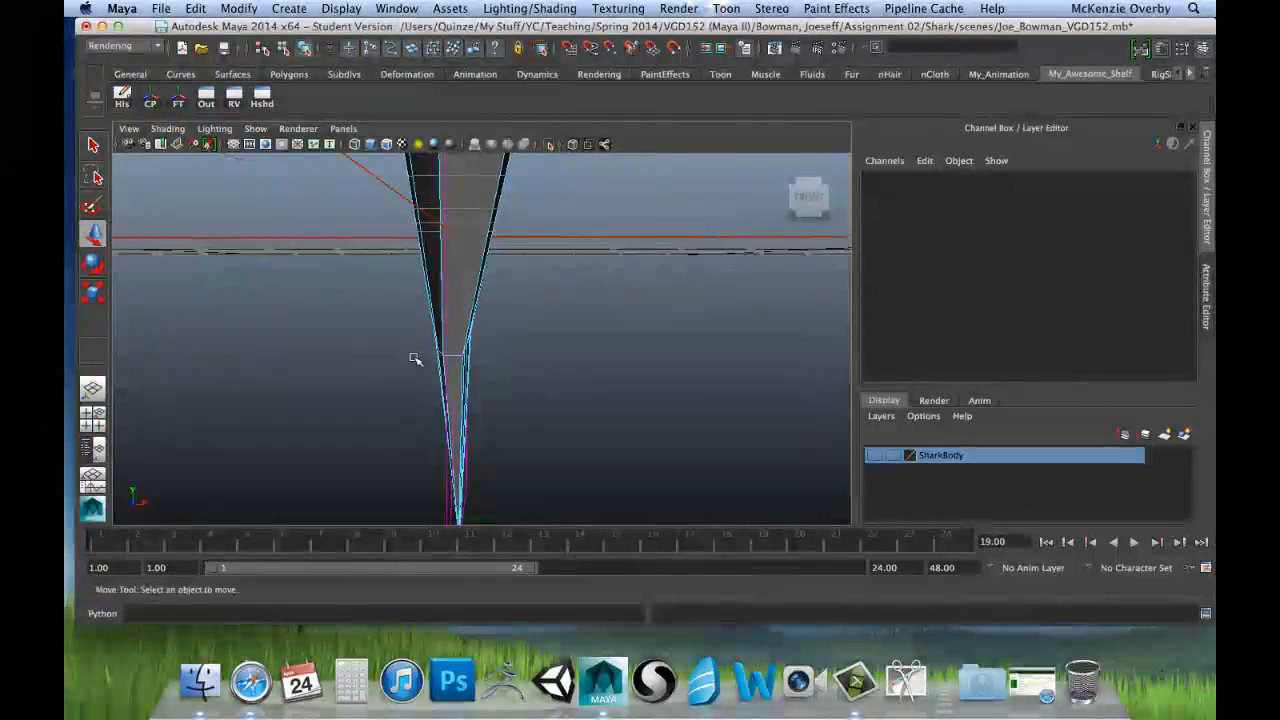
key("space")
key("space")
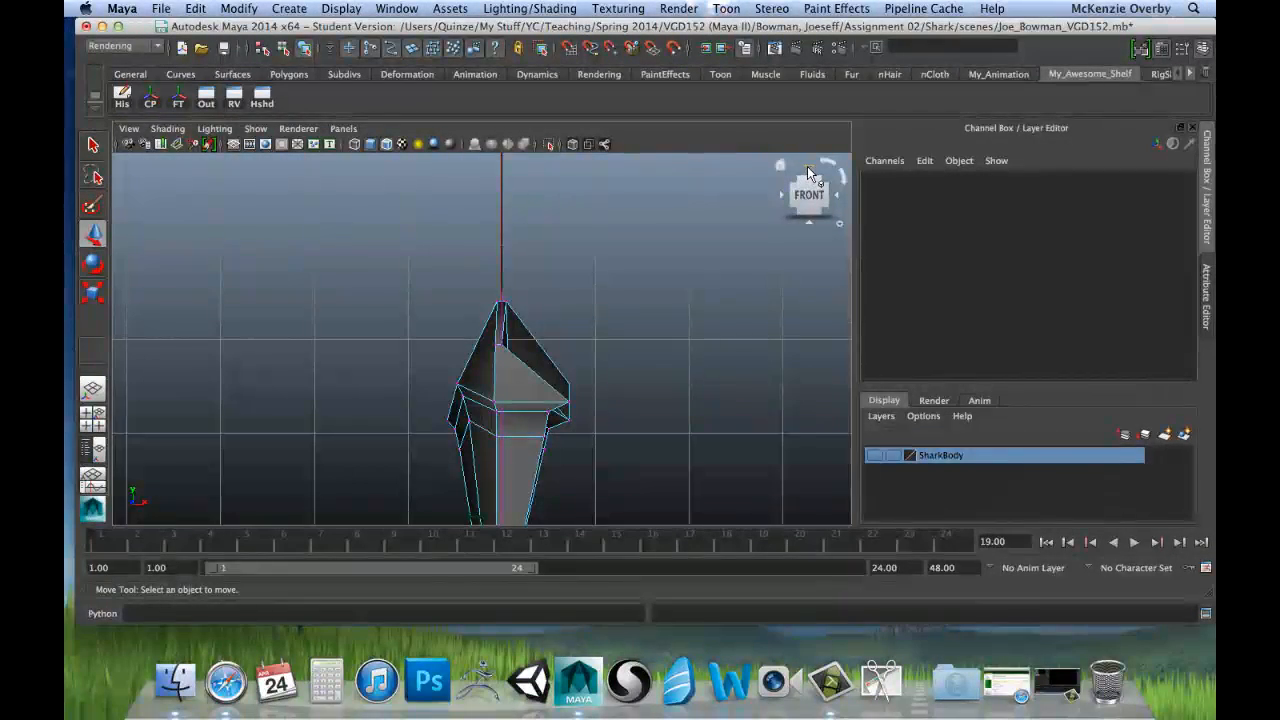
key("space")
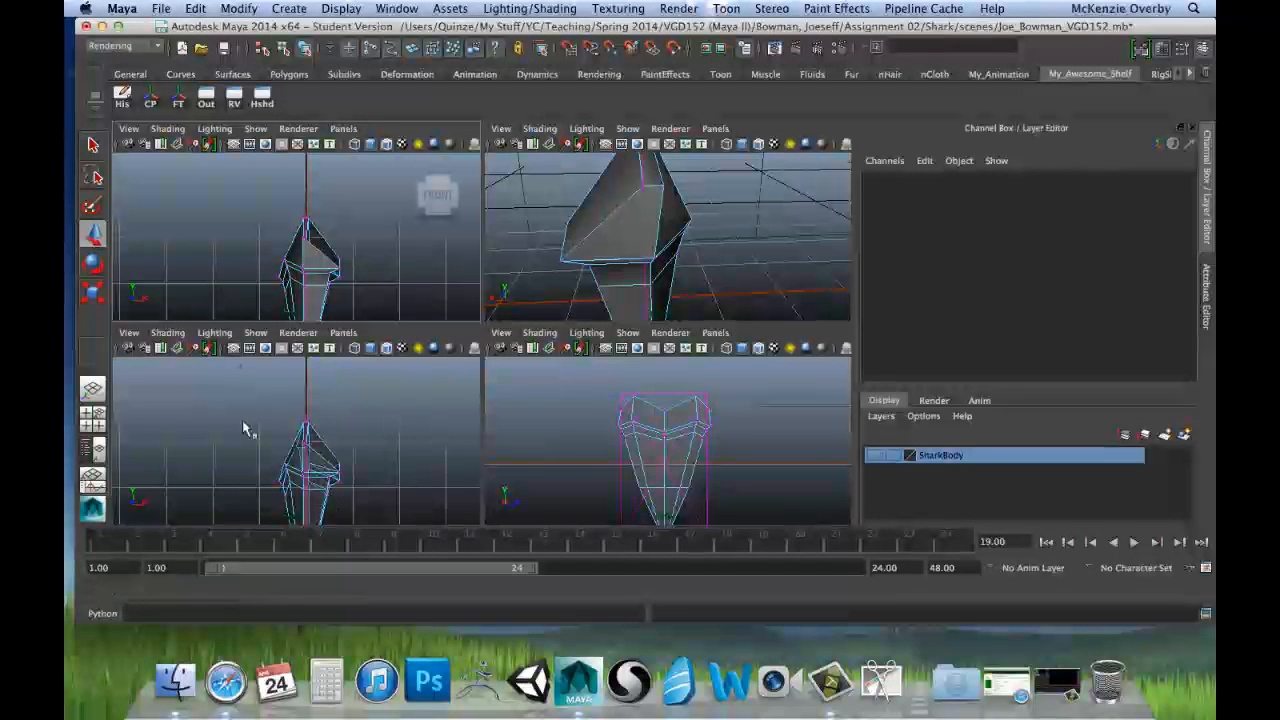
key("space")
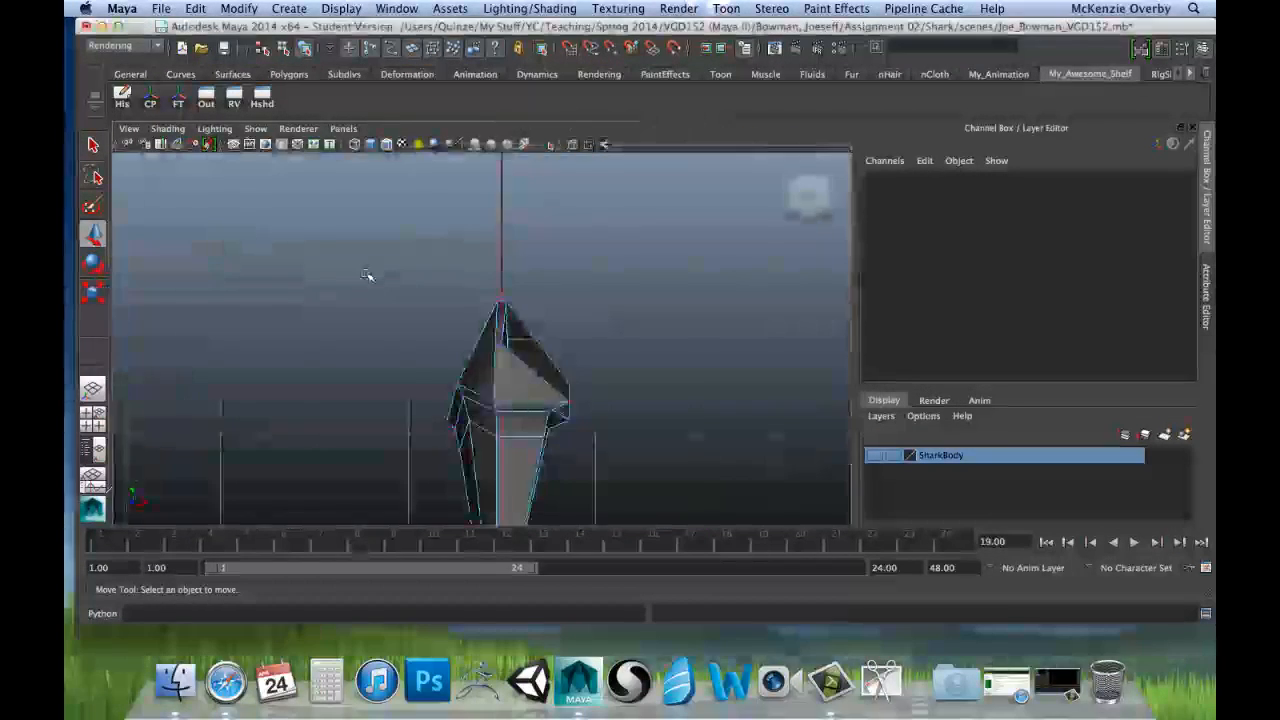
Step: Turn the front view to look at the tooth from the top and enable X-Ray shading in it
left_click(810, 174)
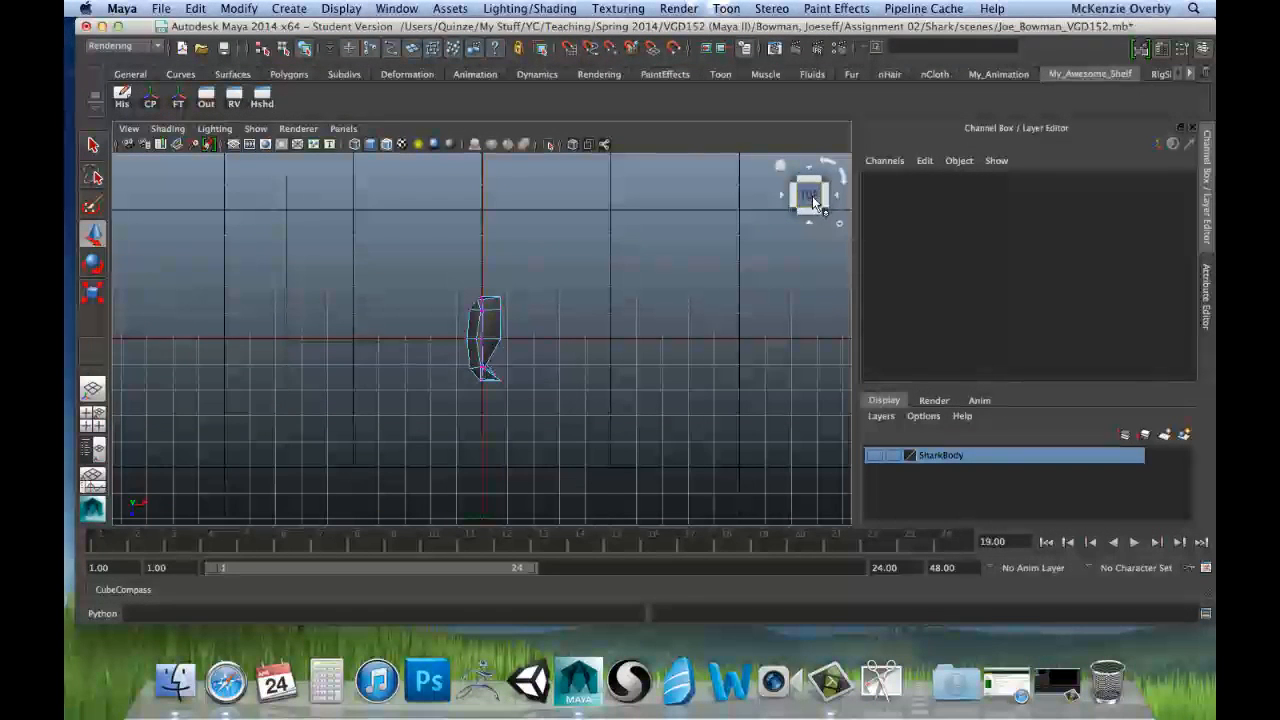
left_click(810, 196)
left_click_drag(557, 348, 568, 292, "alt")
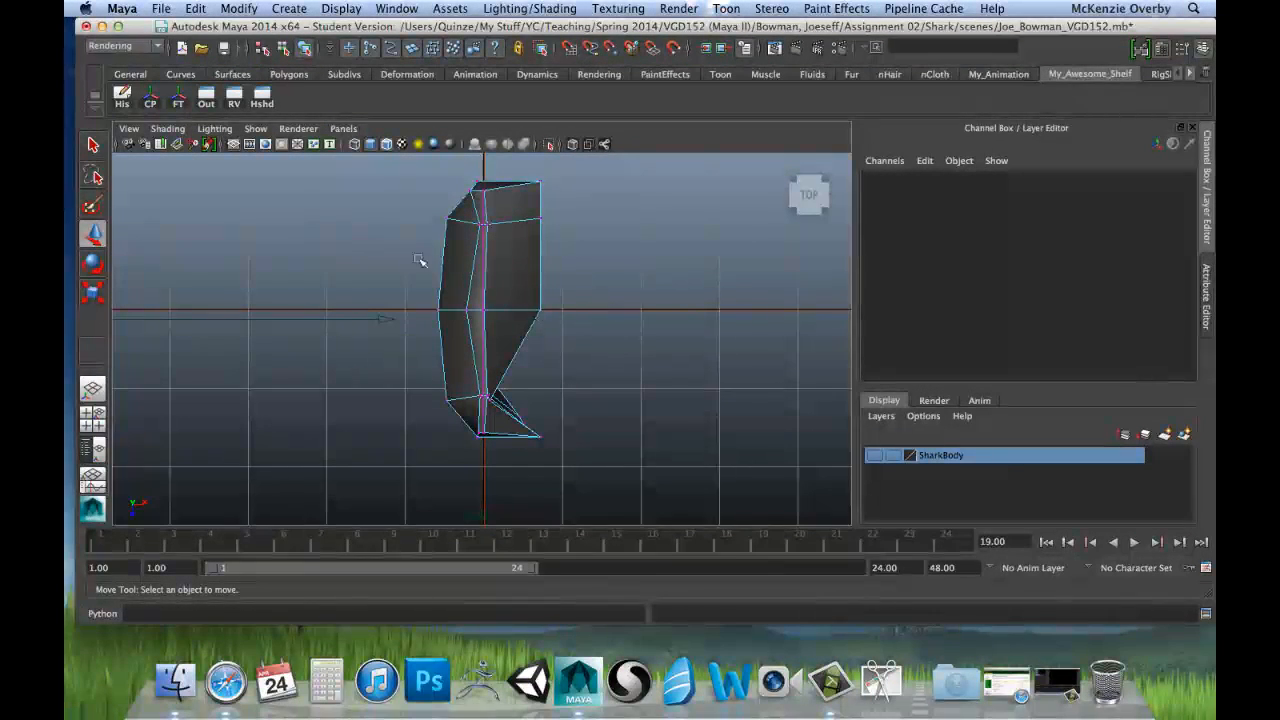
left_click(129, 128)
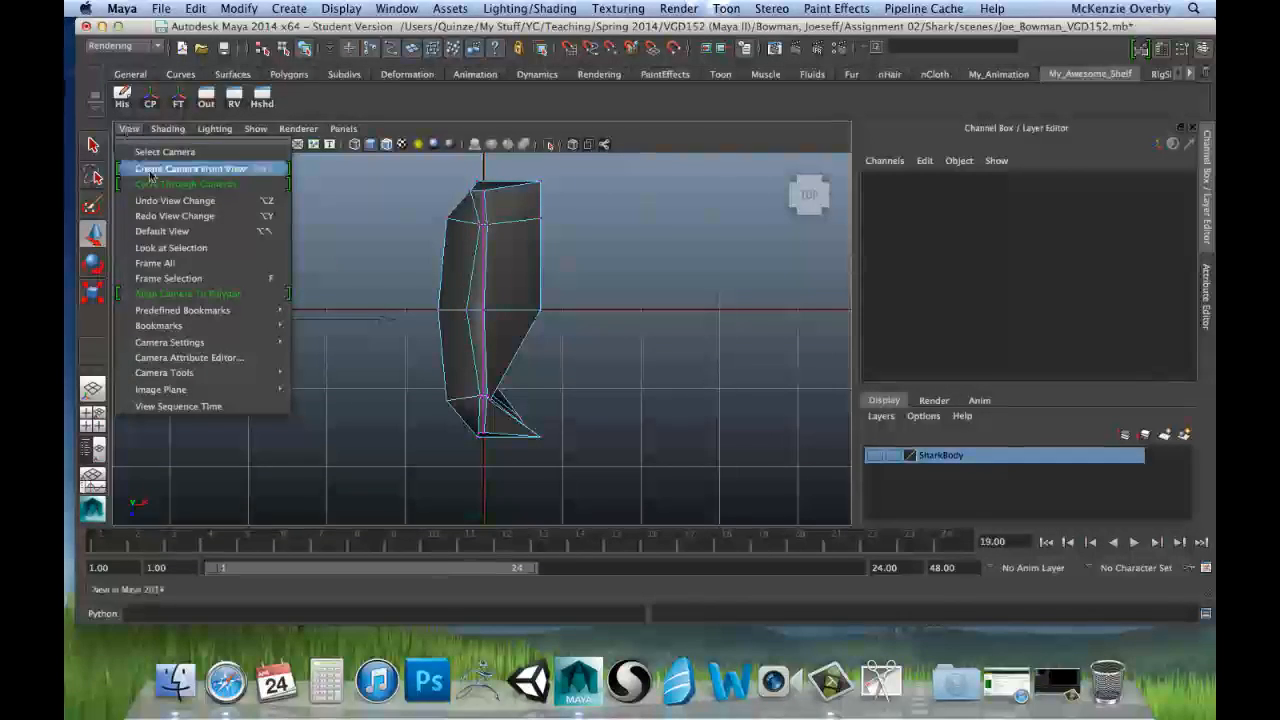
mouse_move(155, 133)
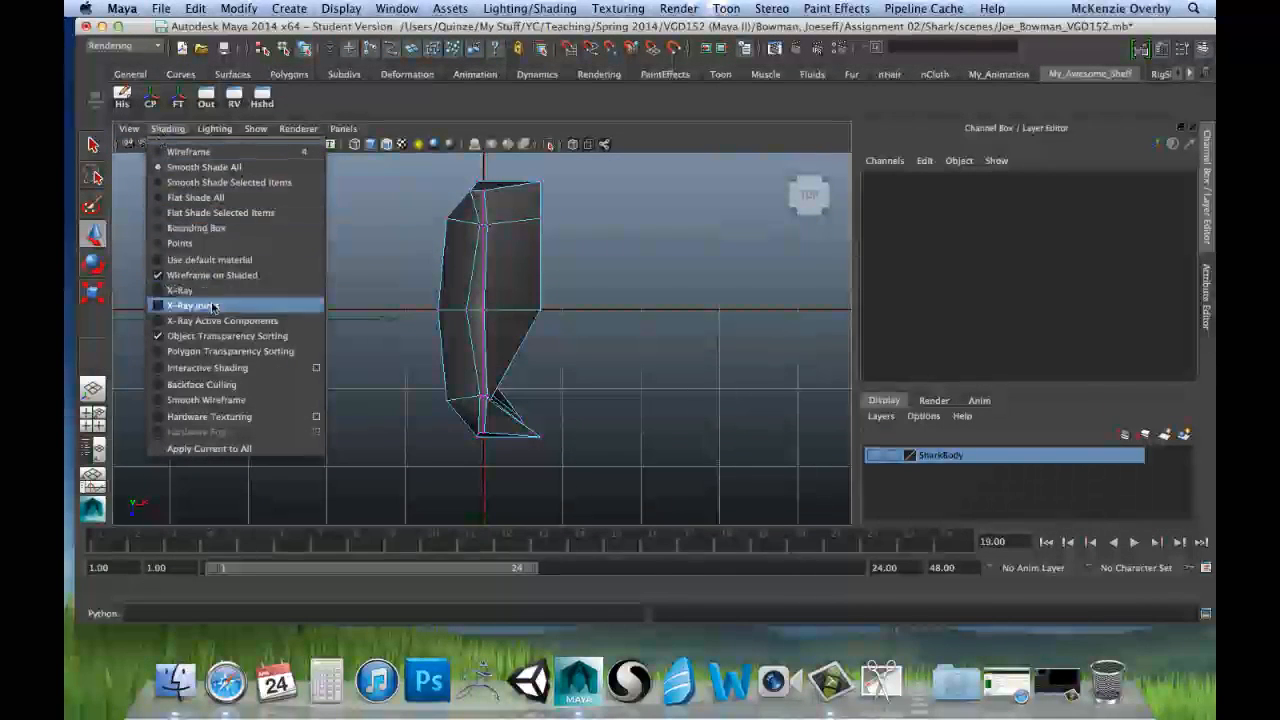
left_click(180, 290)
scroll(397, 188, "up", 3)
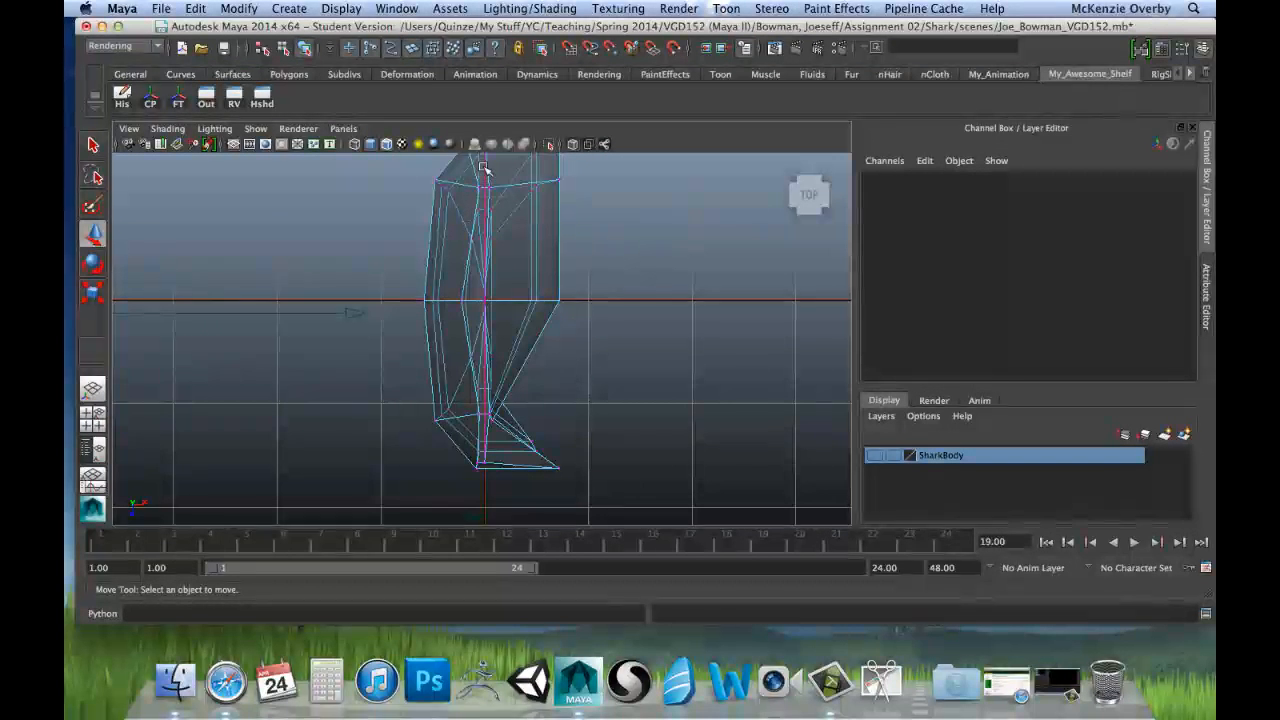
Step: Select the two opposite outer side vertices of the root and move them along X to about -0.048
middle_click_drag(583, 336, 563, 315, "alt")
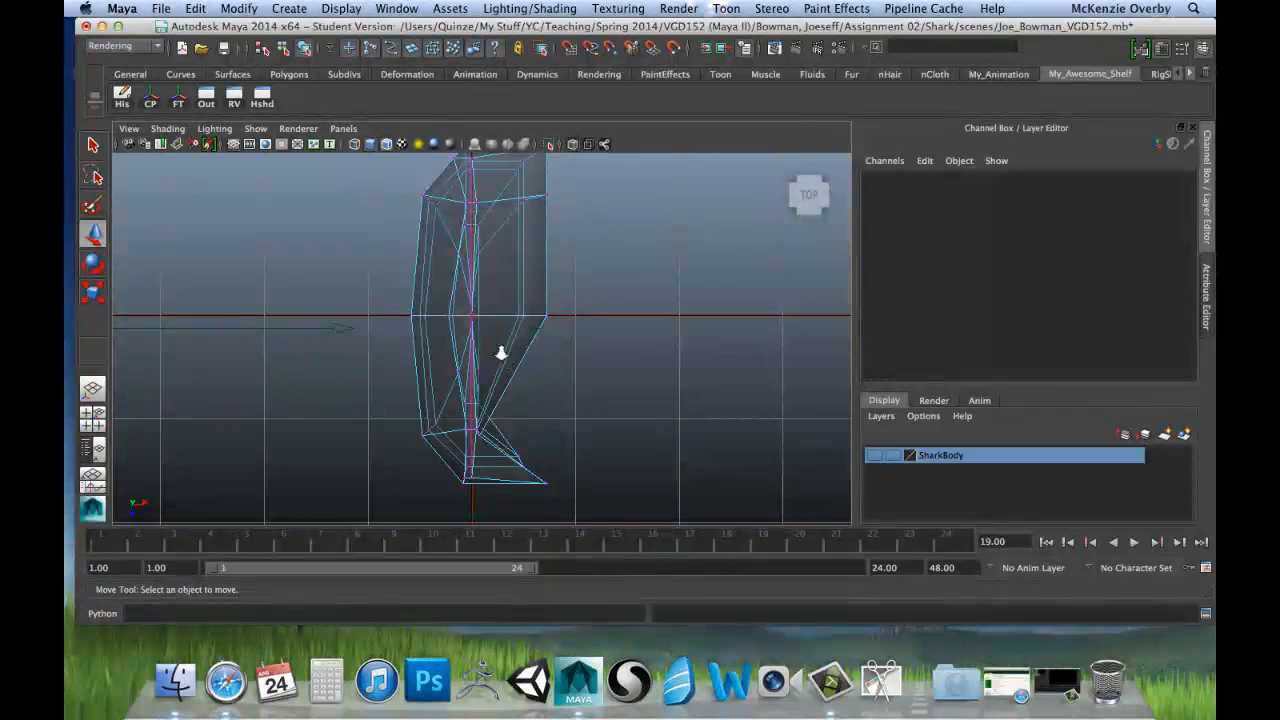
scroll(500, 351, "up", 2)
middle_click_drag(519, 256, 527, 347, "alt")
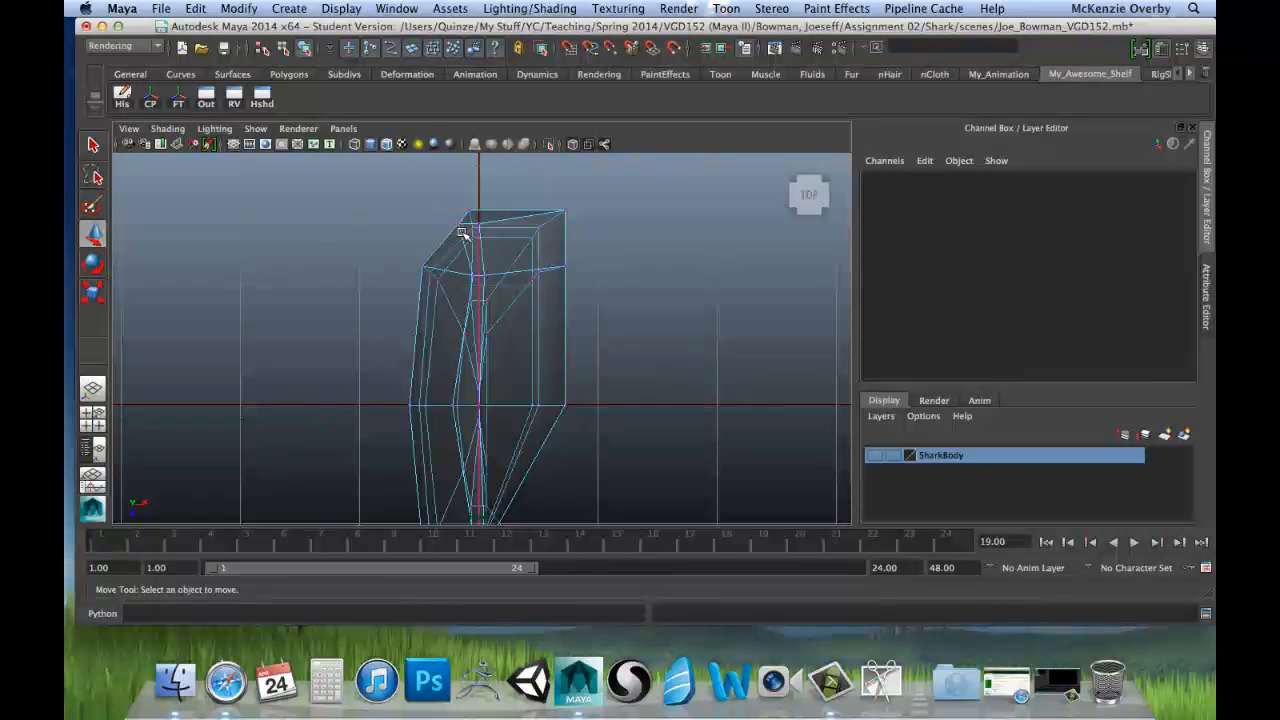
left_click(462, 233)
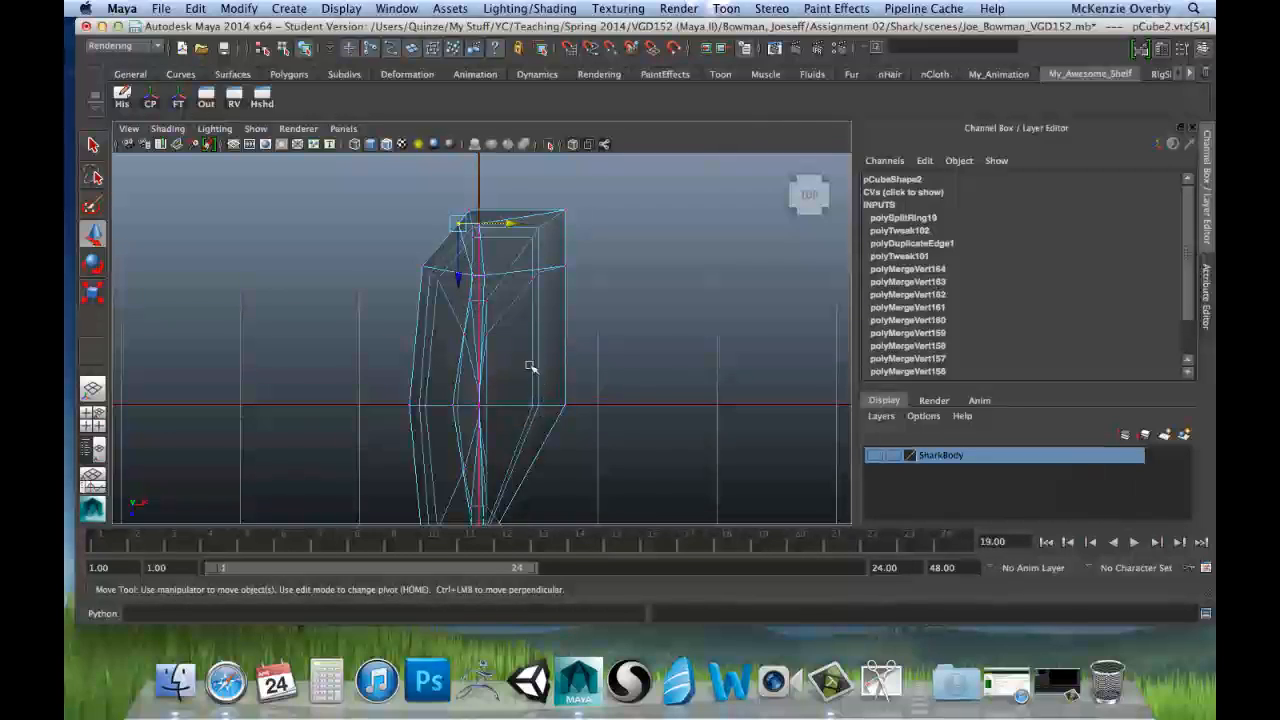
middle_click_drag(530, 368, 523, 248, "alt")
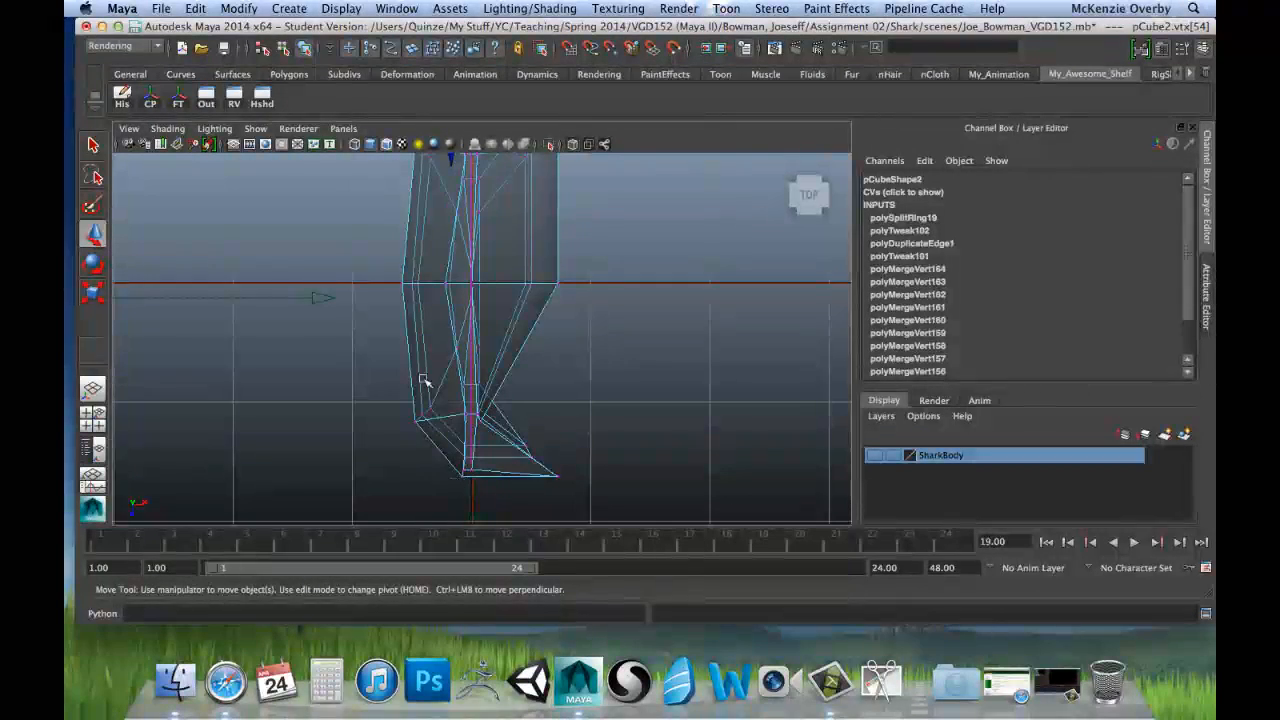
middle_click_drag(444, 270, 450, 396, "alt")
key("space")
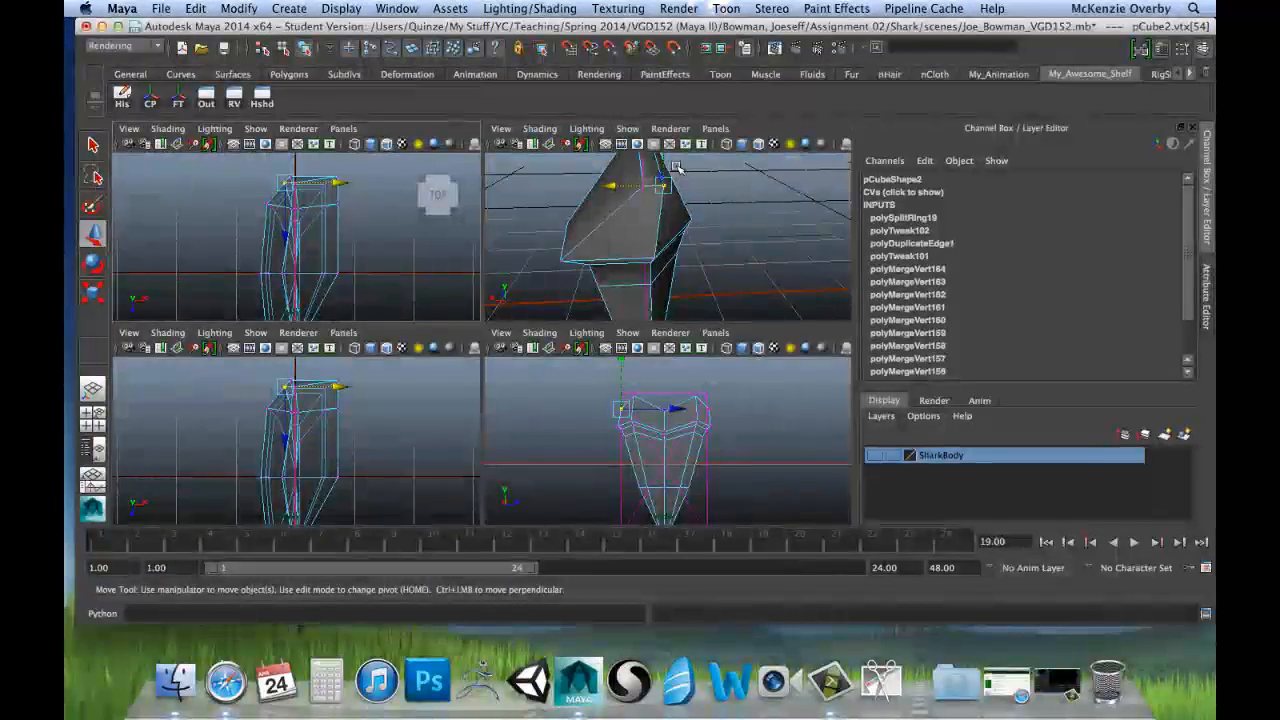
left_click_drag(720, 232, 537, 249, "alt")
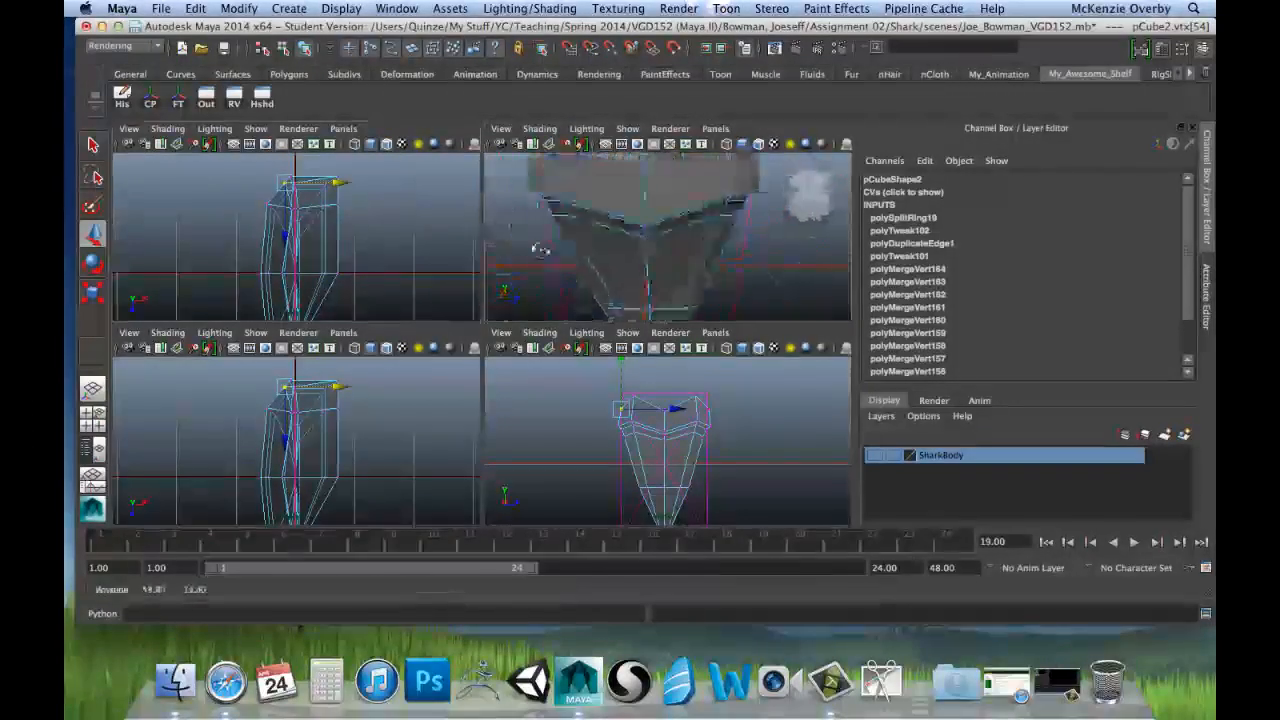
middle_click_drag(650, 252, 560, 314, "alt")
left_click_drag(622, 232, 657, 218, "alt")
key("w")
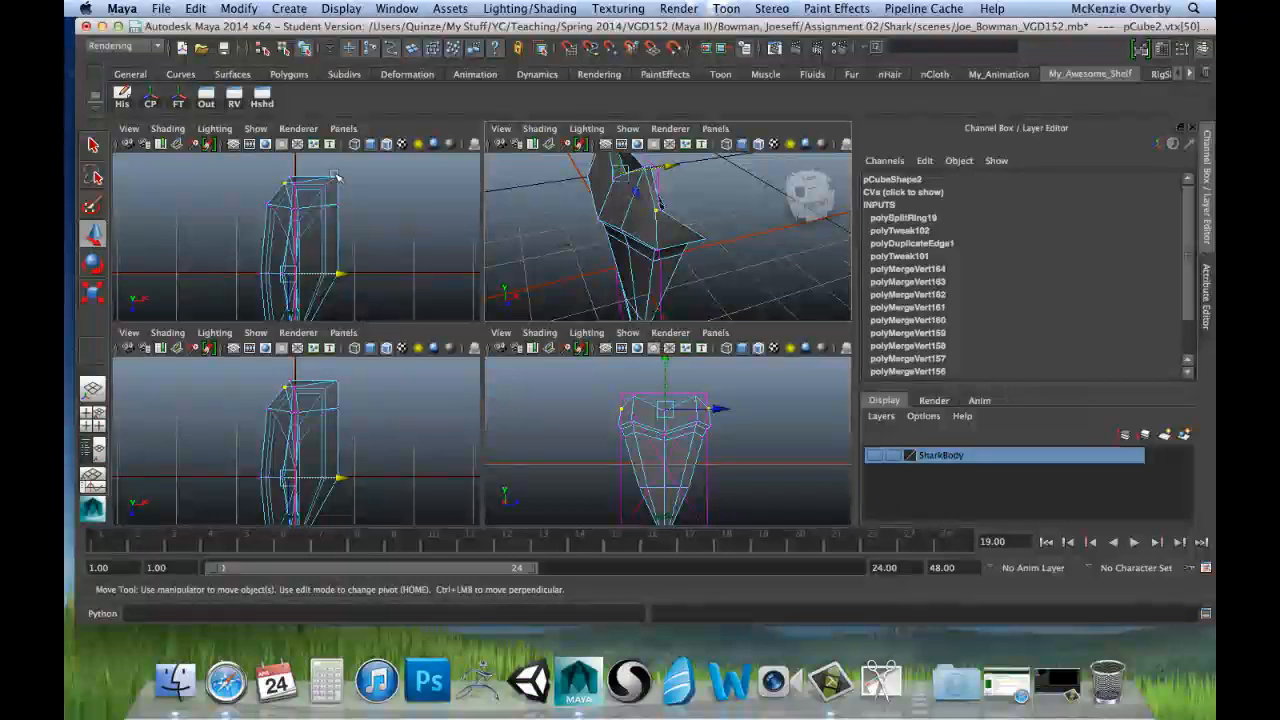
key("space")
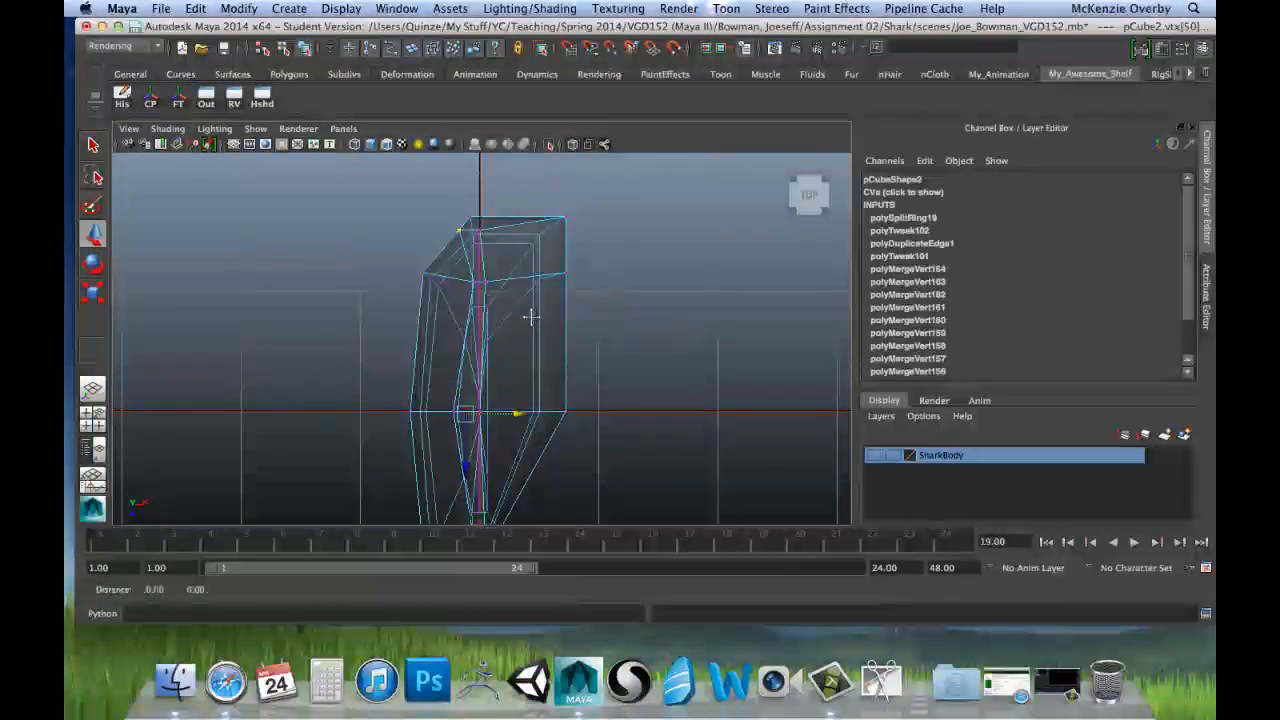
middle_click_drag(530, 316, 530, 175, "alt")
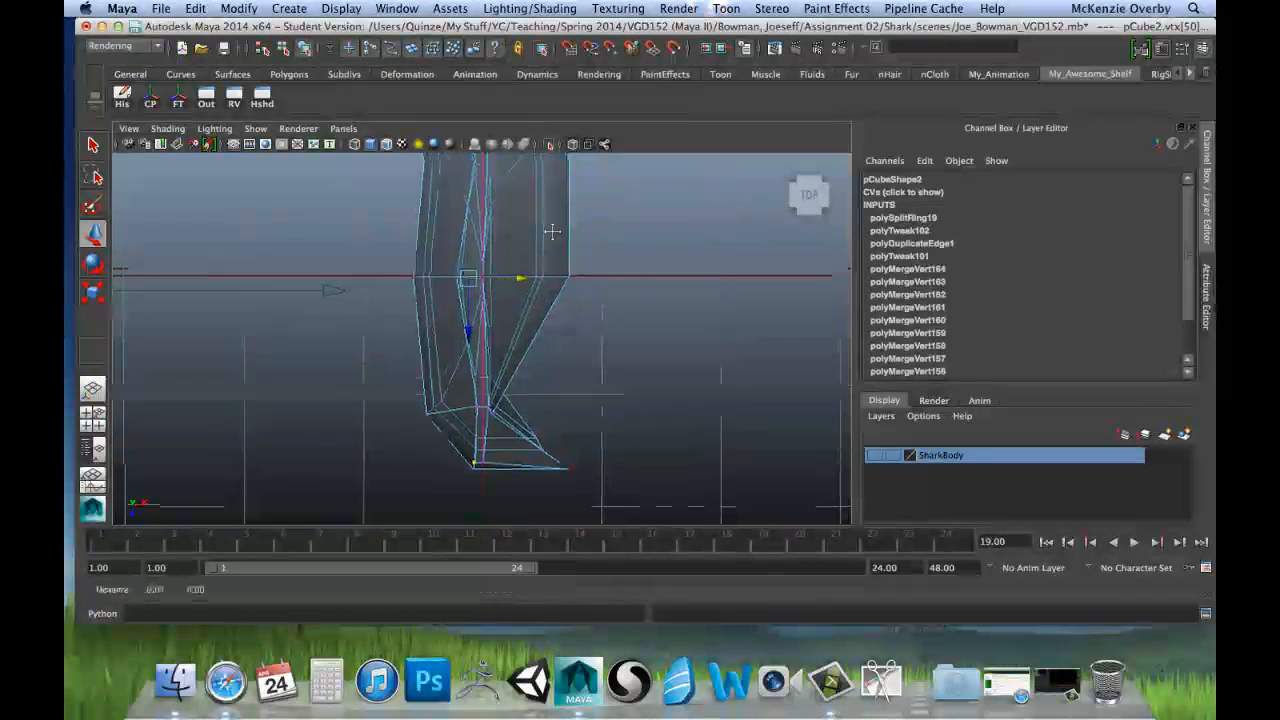
middle_click_drag(534, 292, 533, 287, "alt")
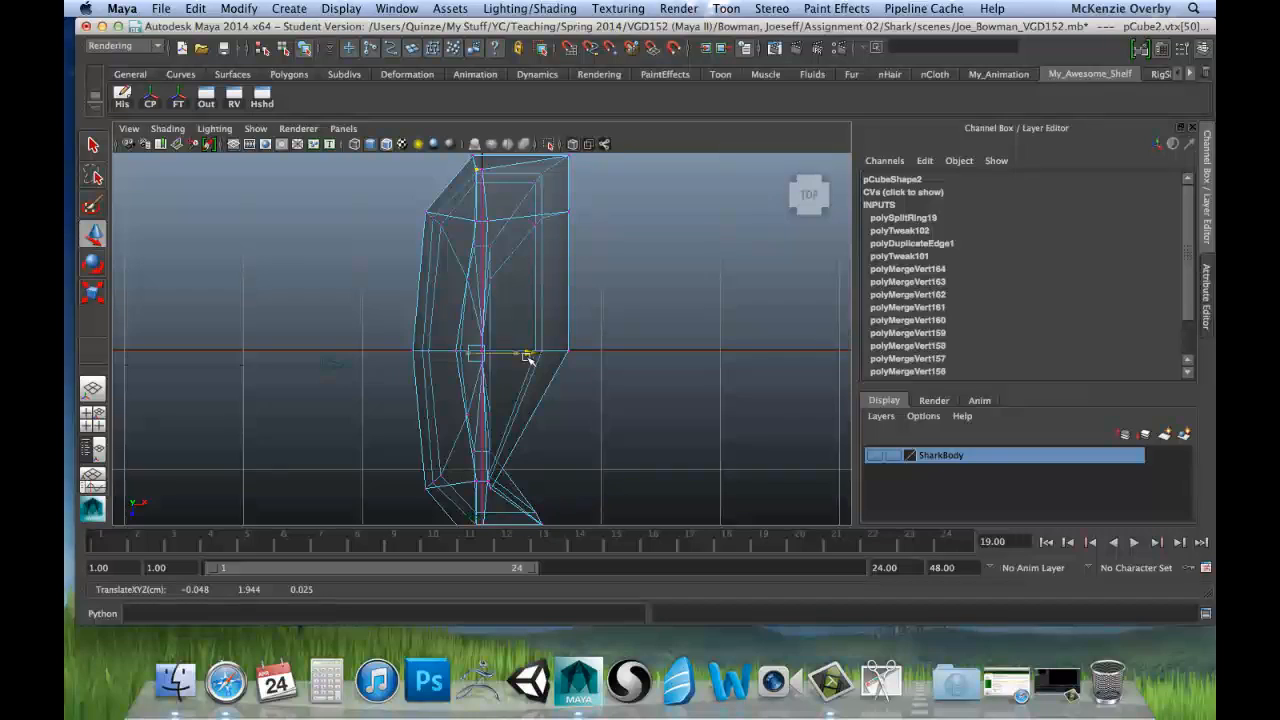
Step: Select the root's two opposite peak vertices and scale them flat along X so they align
middle_click_drag(546, 197, 546, 206, "alt")
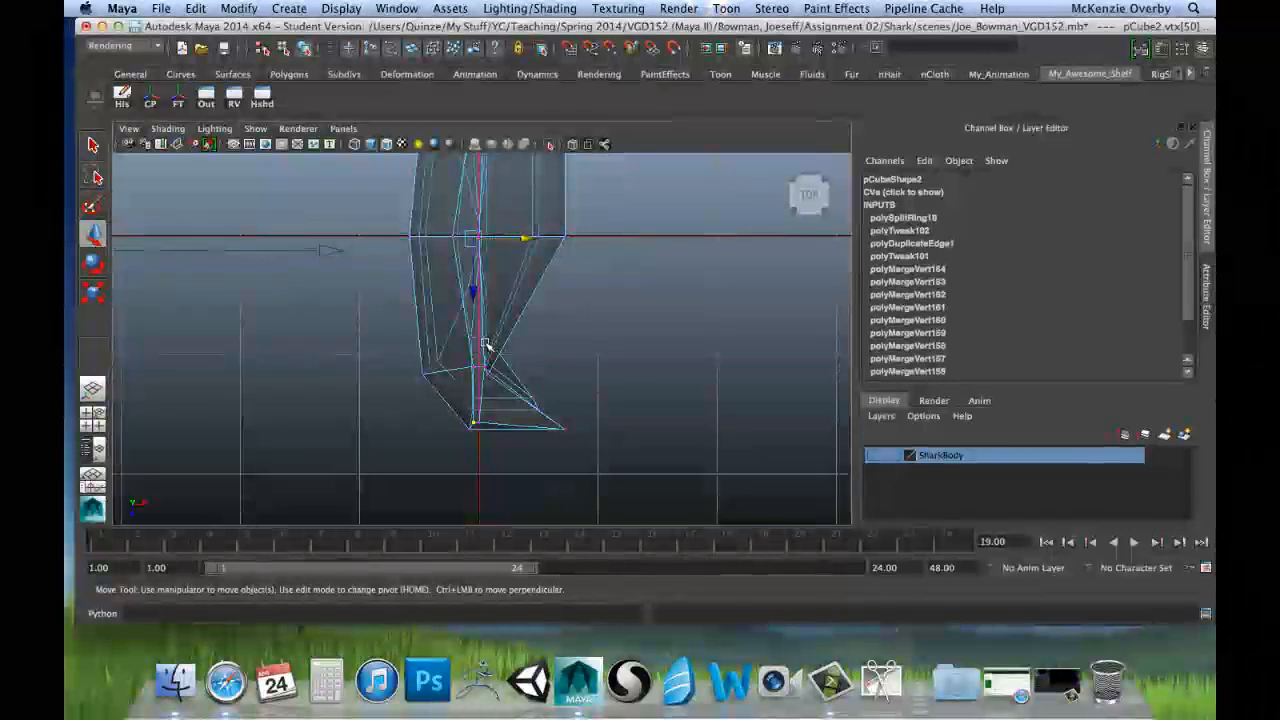
scroll(480, 345, "up", 3)
middle_click_drag(465, 343, 467, 277, "alt")
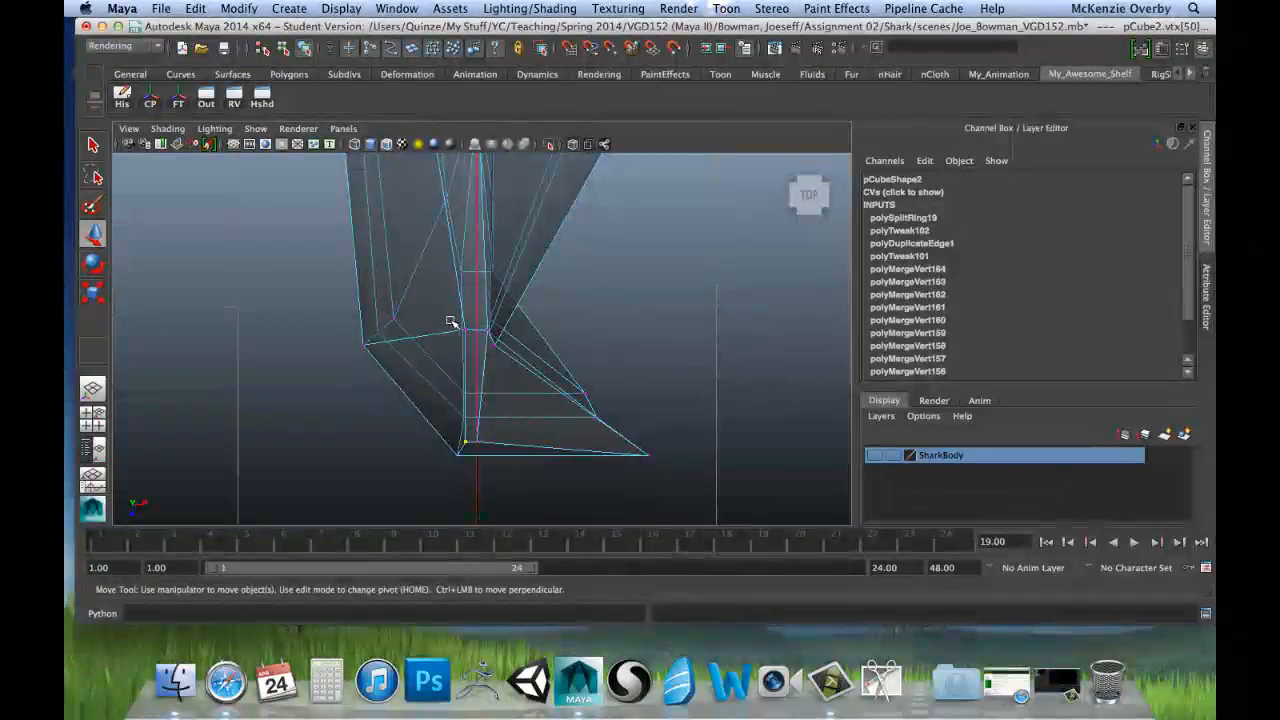
left_click_drag(451, 322, 469, 340)
middle_click_drag(480, 248, 491, 330, "alt")
middle_click_drag(469, 166, 490, 345, "alt")
middle_click_drag(464, 256, 477, 385, "alt")
middle_click_drag(466, 236, 471, 342, "alt")
left_click(519, 299)
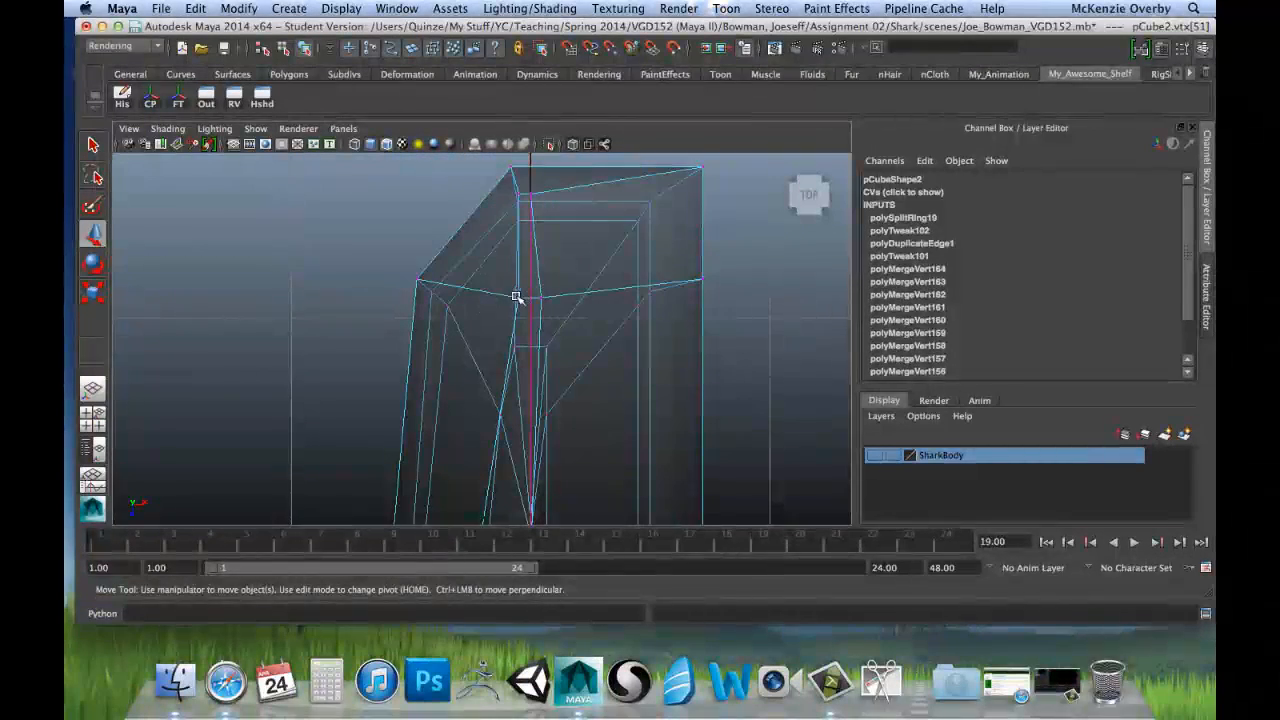
scroll(555, 376, "down", 5)
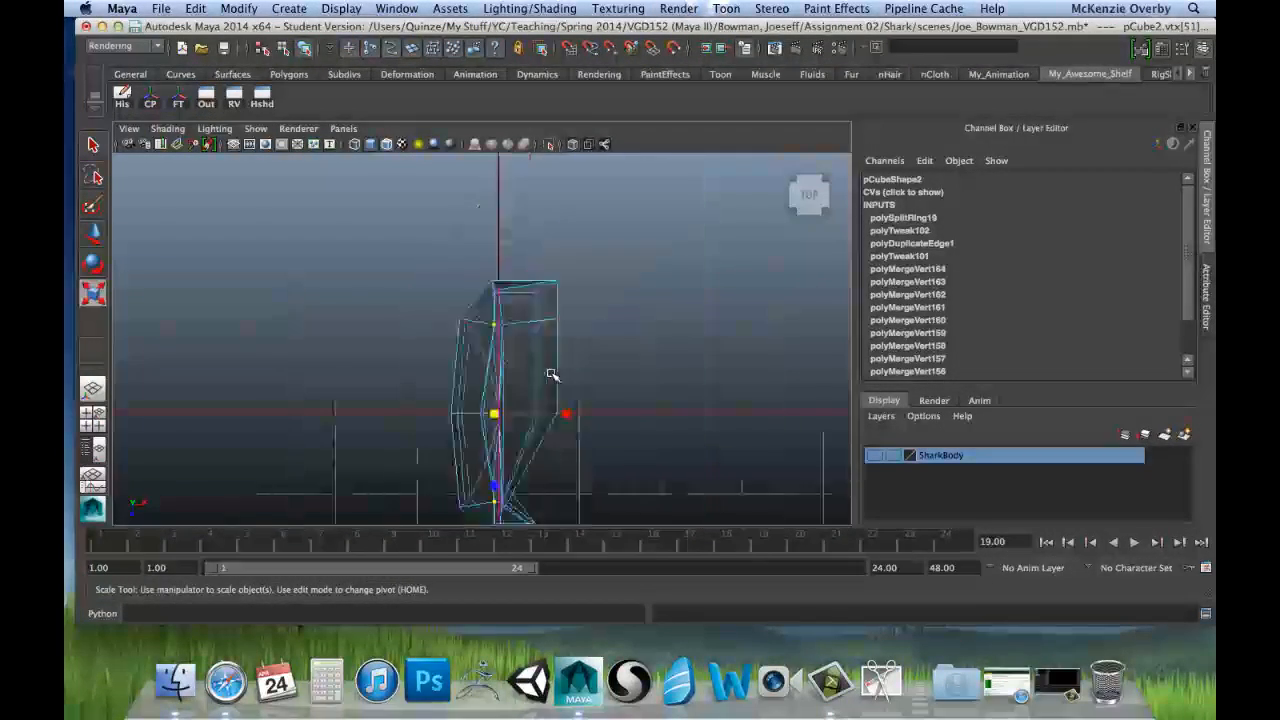
key("r")
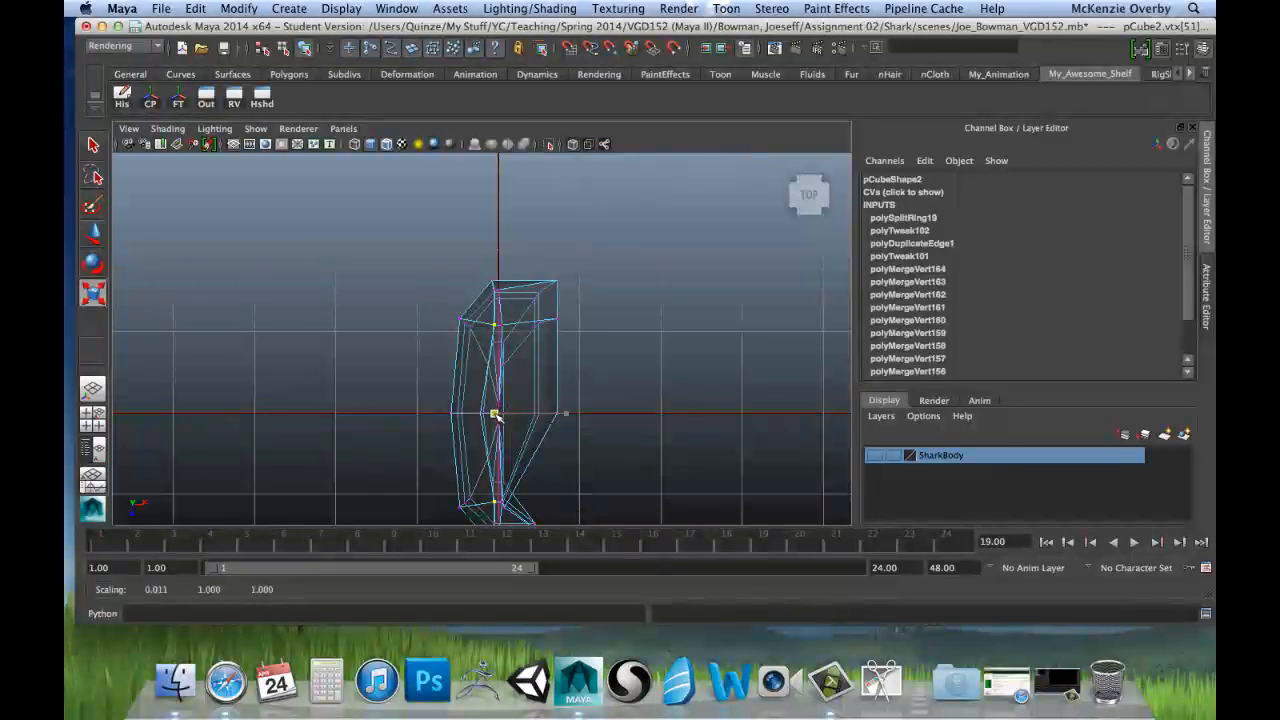
Step: Move the two aligned peak vertices of the root along X to about -0.114
scroll(503, 401, "up", 5)
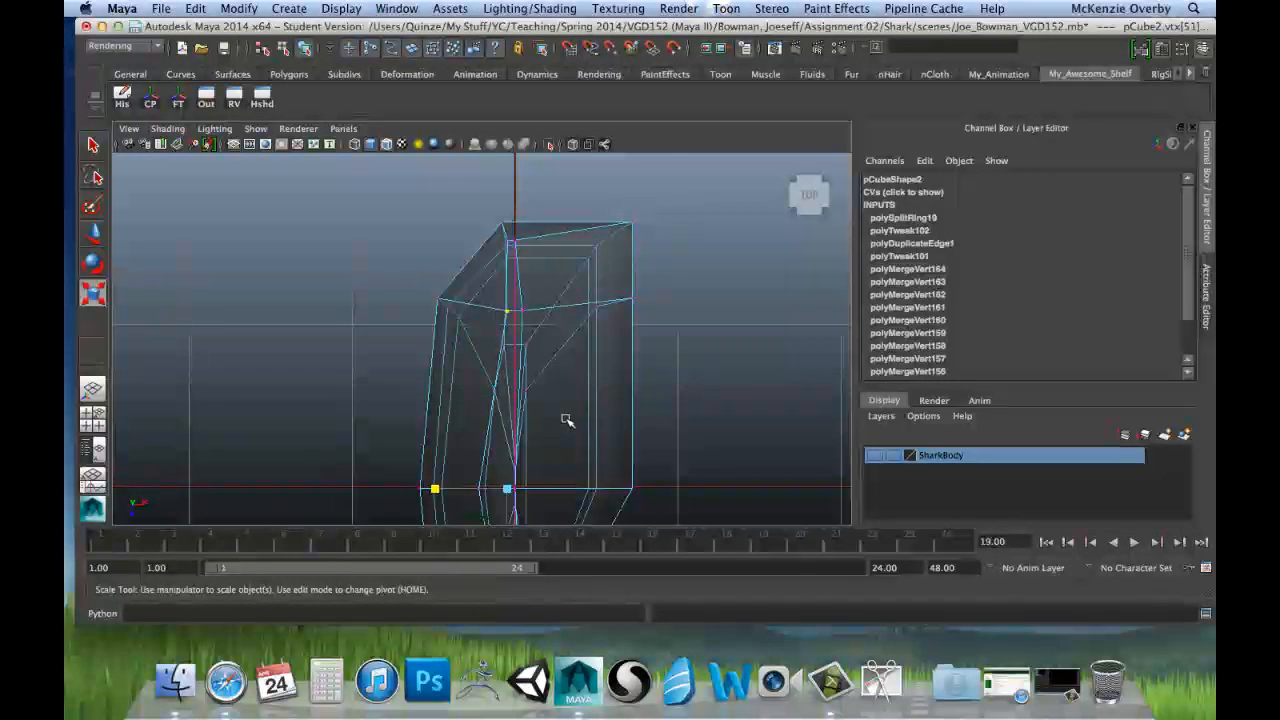
middle_click_drag(567, 421, 563, 363, "alt")
key("w")
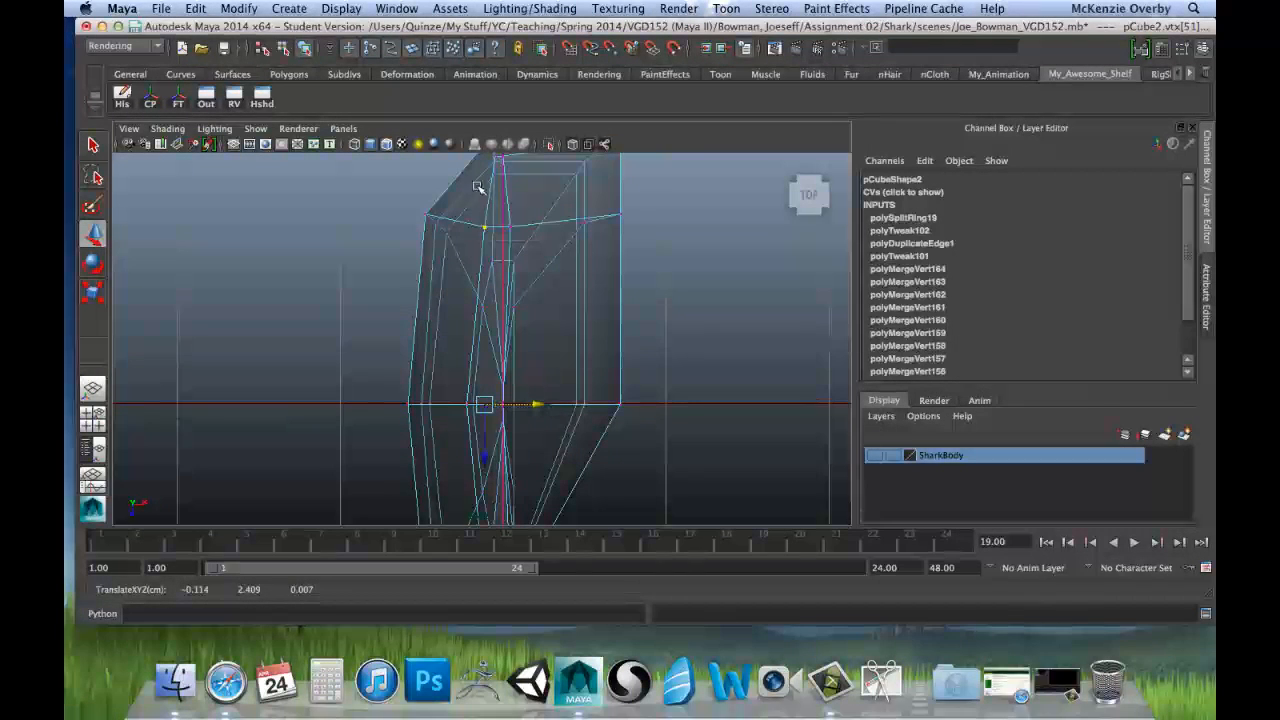
middle_click_drag(480, 527, 461, 356, "alt")
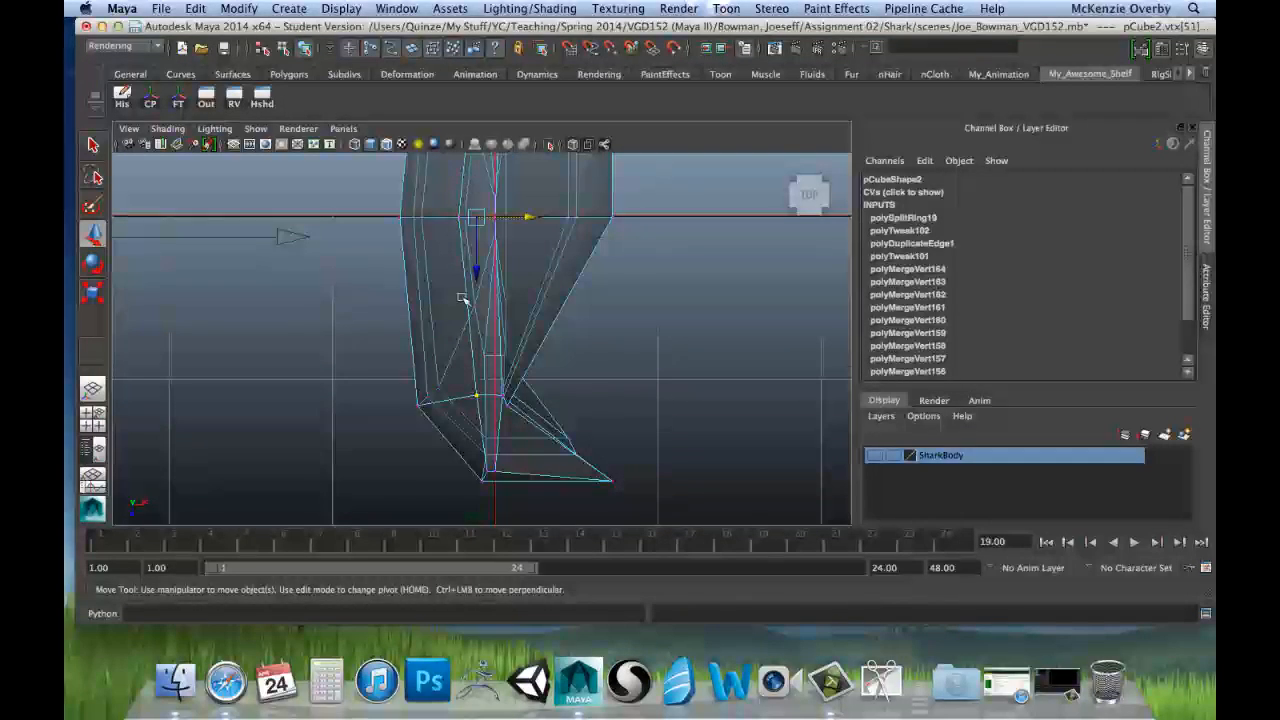
Step: Select the root's two lower outer side vertices and move them along X to about -0.034
mouse_move(486, 343)
middle_mouse_down("alt")
mouse_move(471, 352)
mouse_move(477, 366)
middle_mouse_up("alt")
right_click_drag(590, 358, 515, 358, "alt")
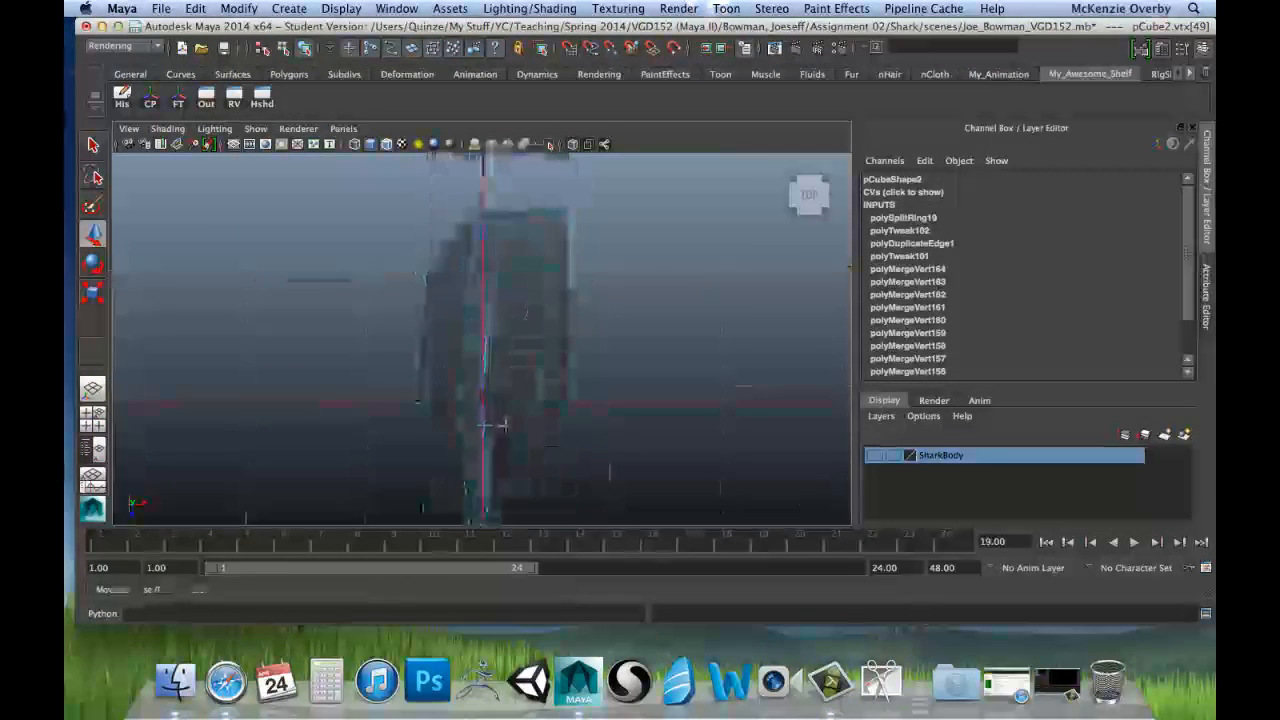
left_click_drag(480, 249, 494, 266)
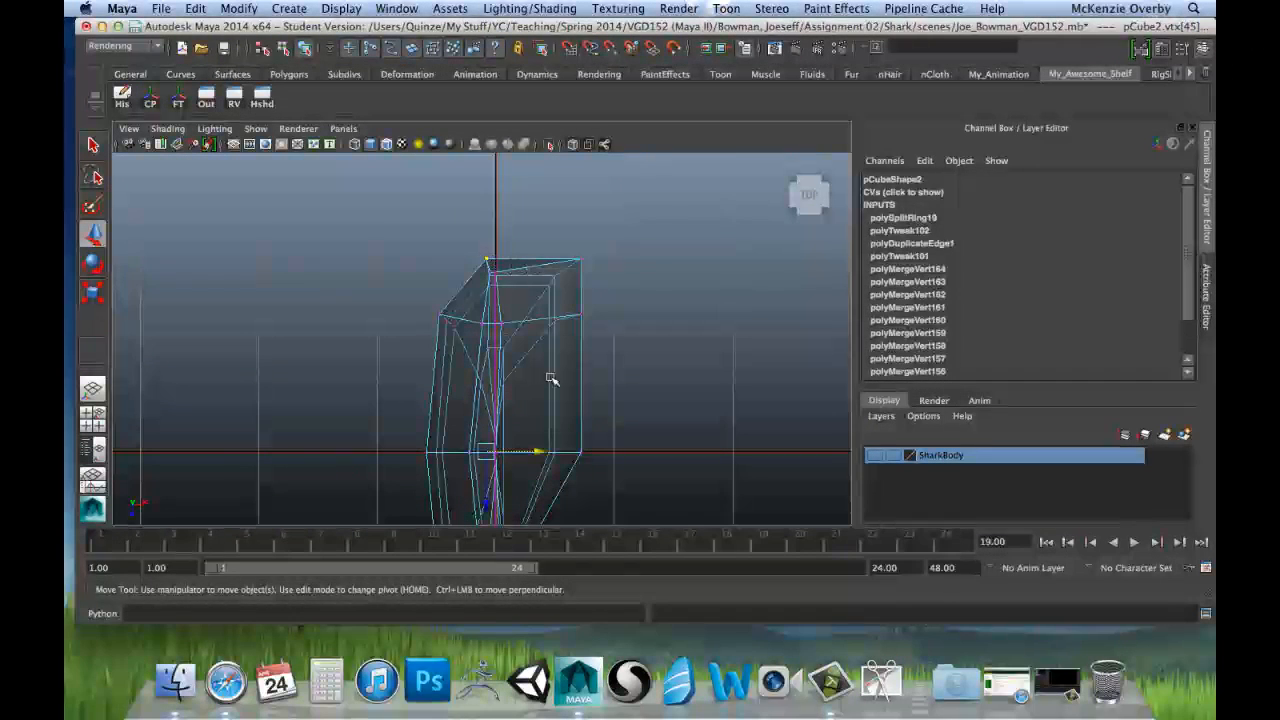
middle_click_drag(548, 393, 530, 272, "alt")
left_click_drag(524, 343, 524, 344)
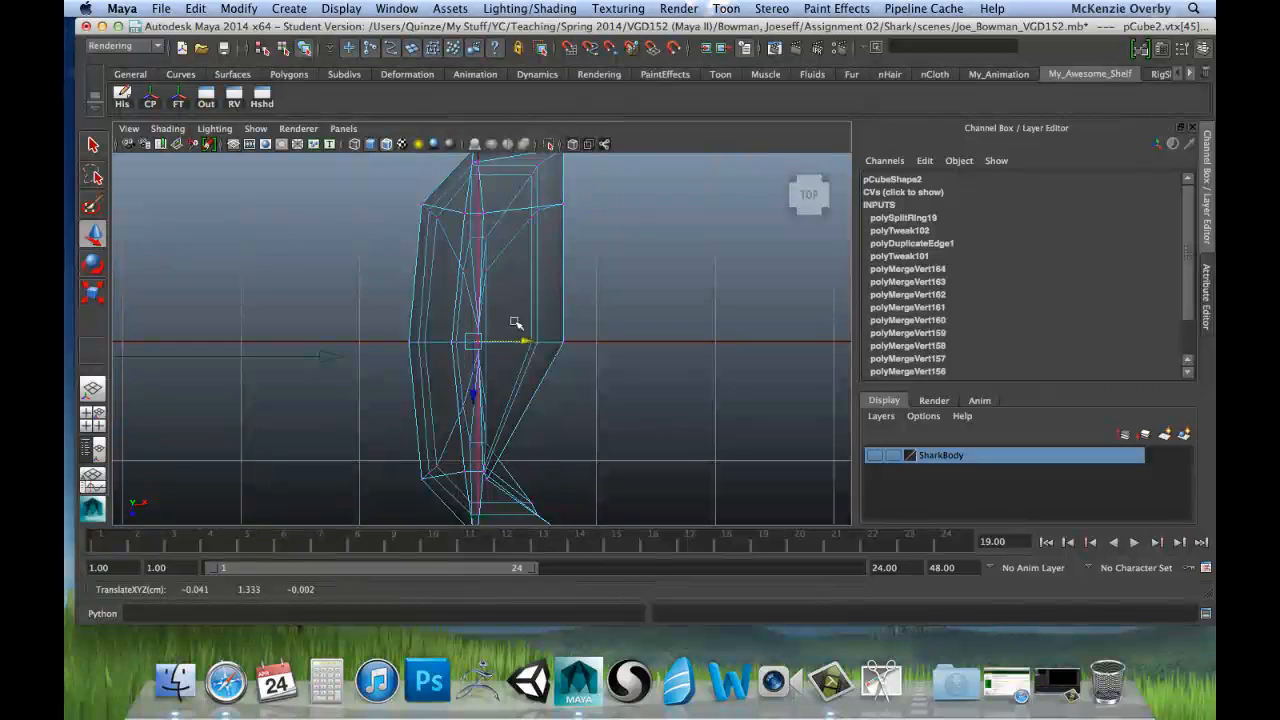
middle_click_drag(509, 268, 514, 332, "alt")
left_click_drag(526, 408, 527, 408)
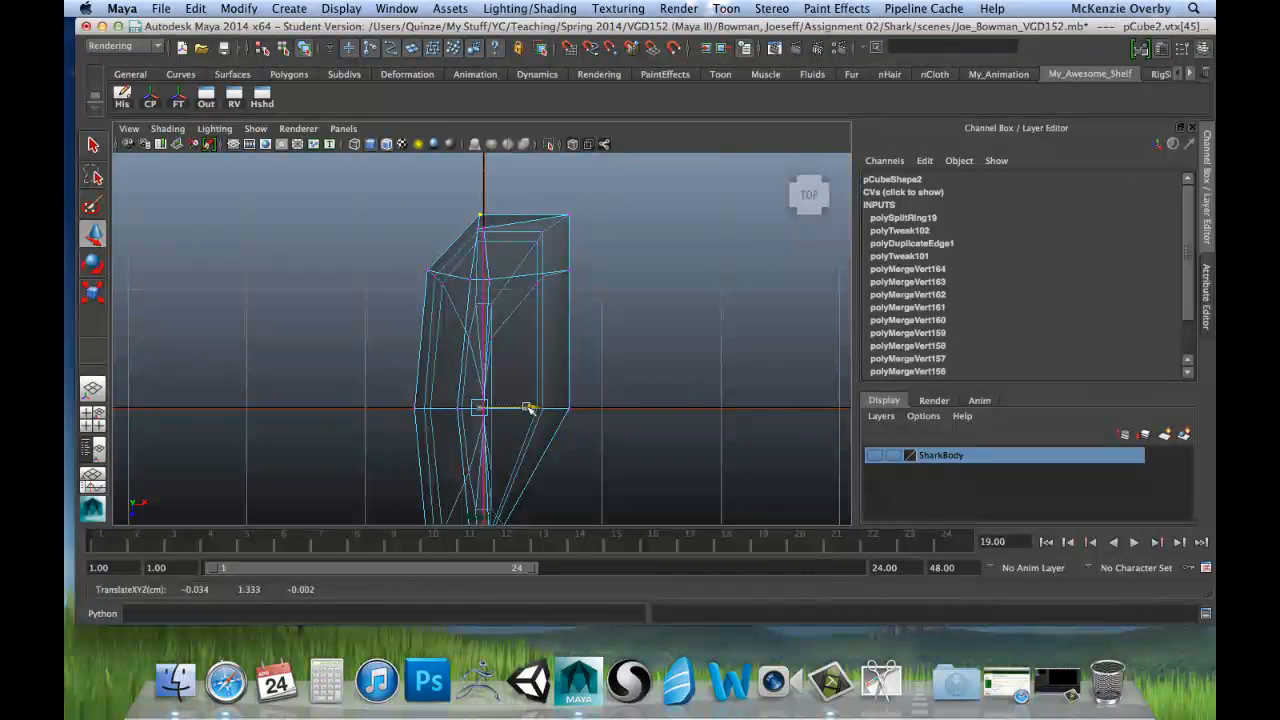
middle_click_drag(541, 410, 514, 314, "alt")
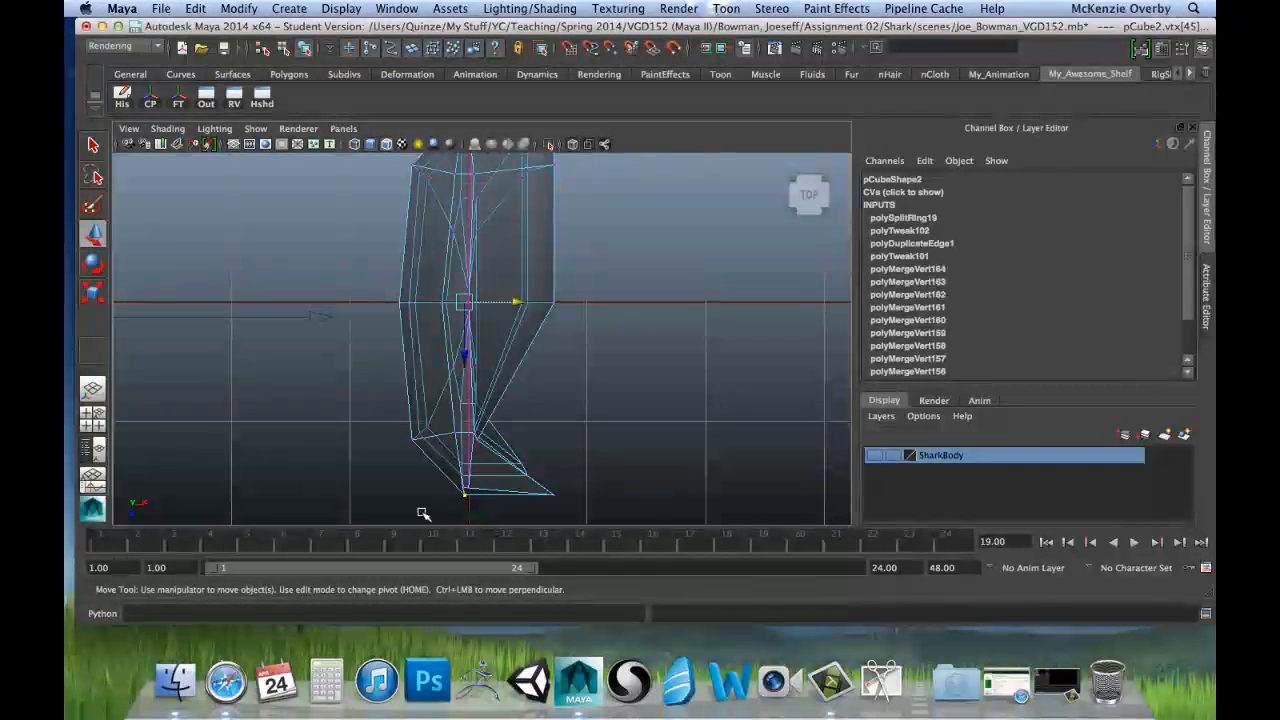
middle_click_drag(589, 294, 573, 349, "alt")
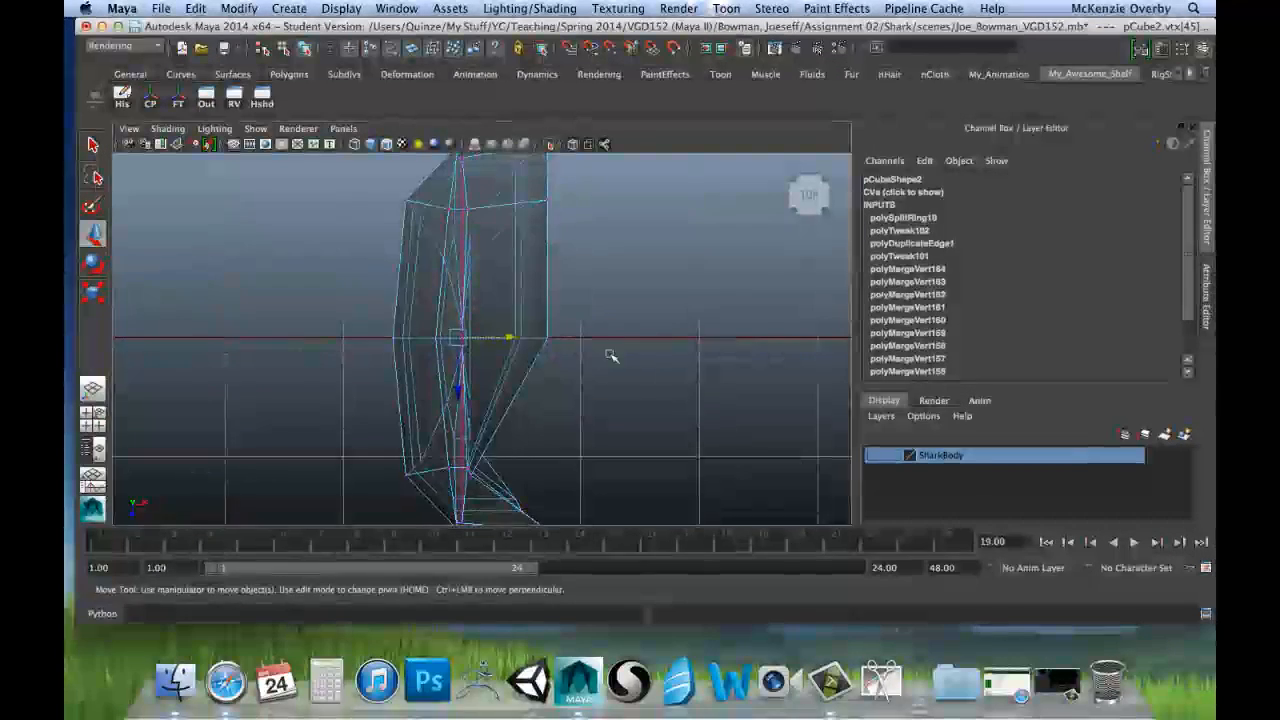
right_click_drag(609, 354, 597, 369, "alt")
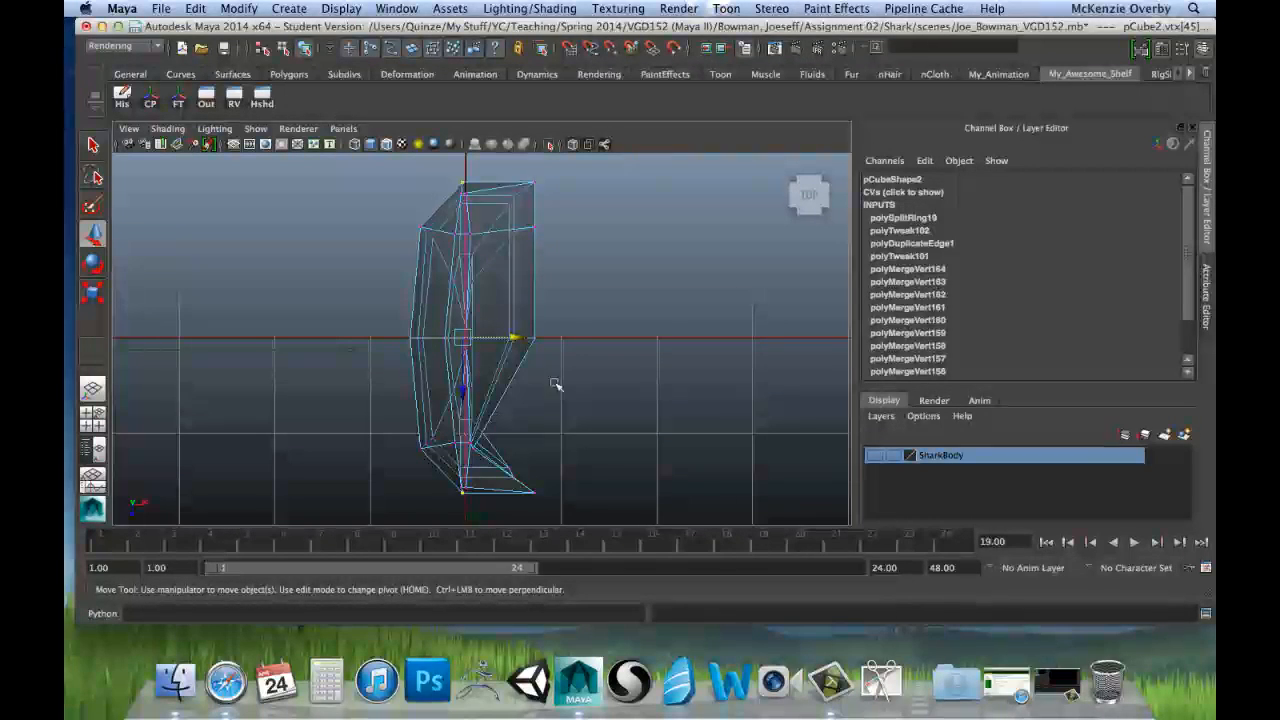
Step: Return to the four-view layout and turn the top-facing views to look at the tooth from the front
key("space")
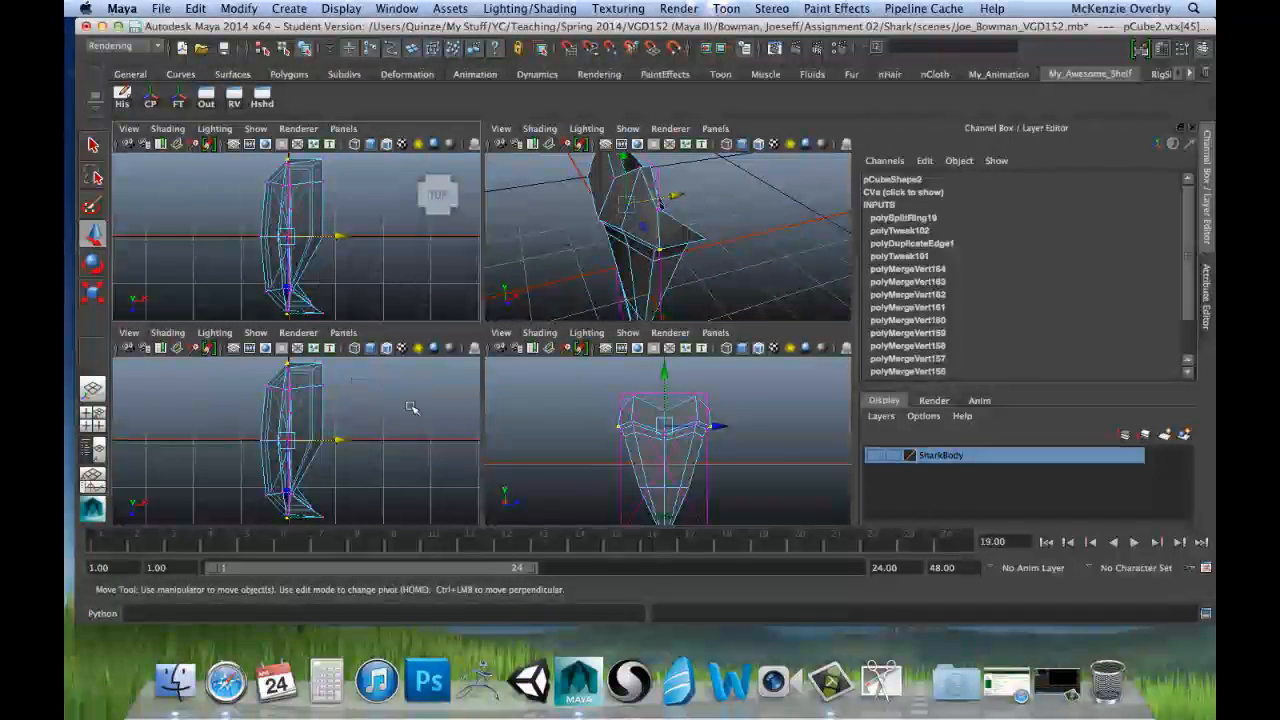
key("space")
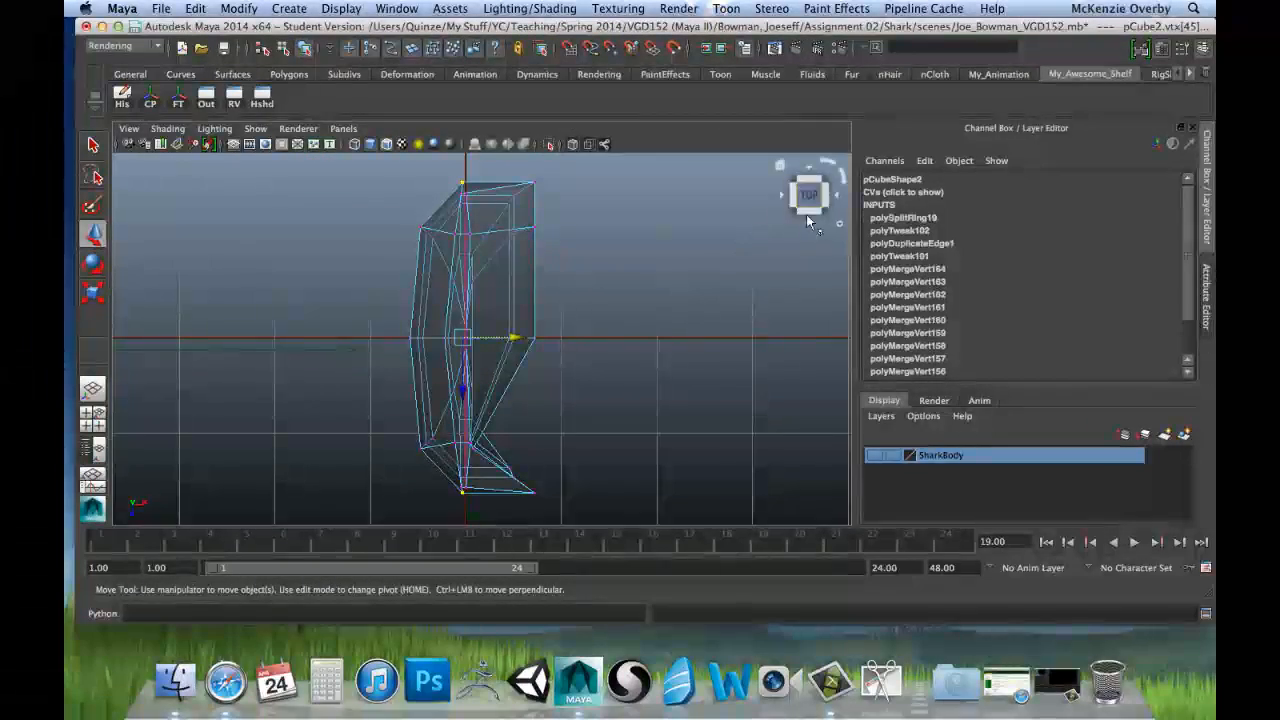
key("space")
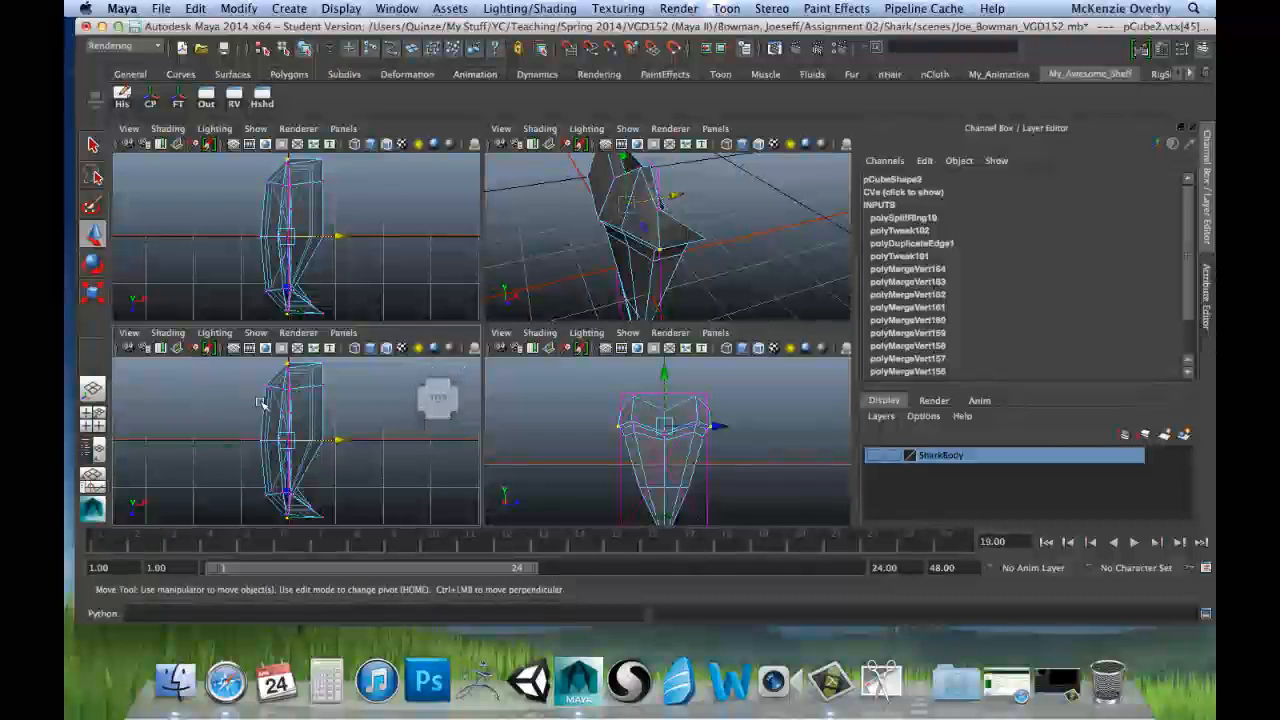
mouse_move(442, 421)
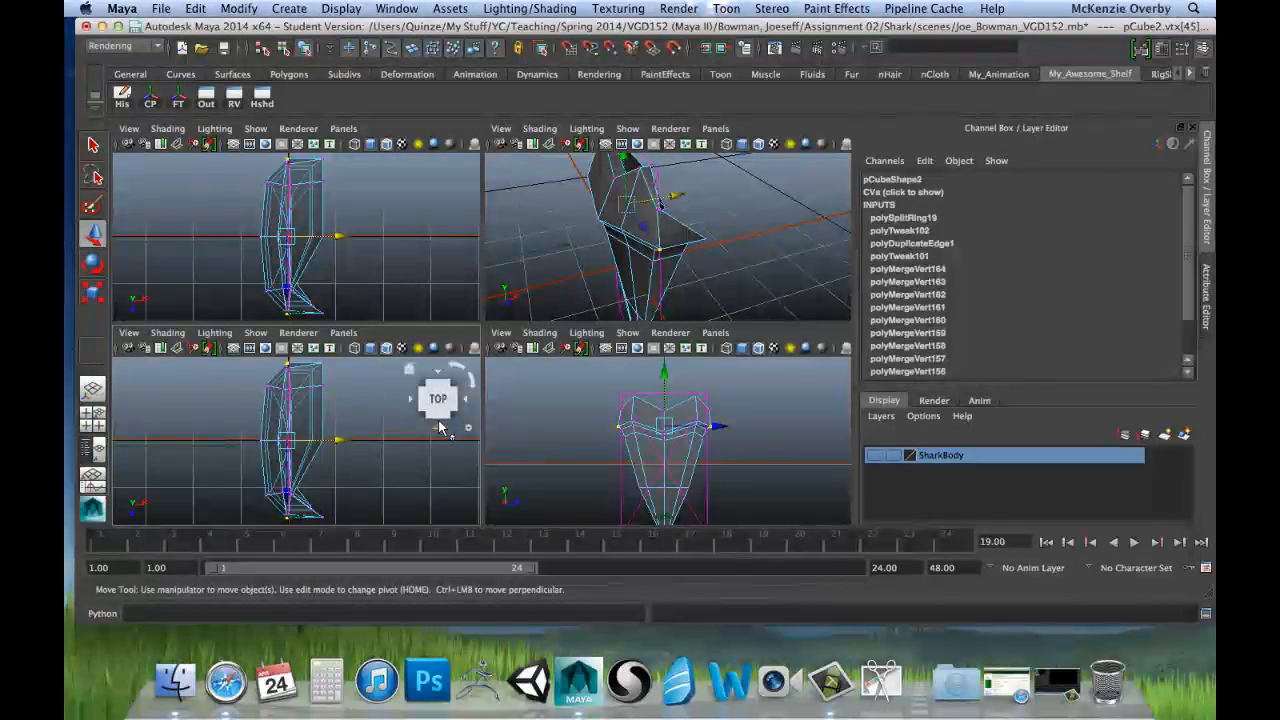
left_click(440, 427)
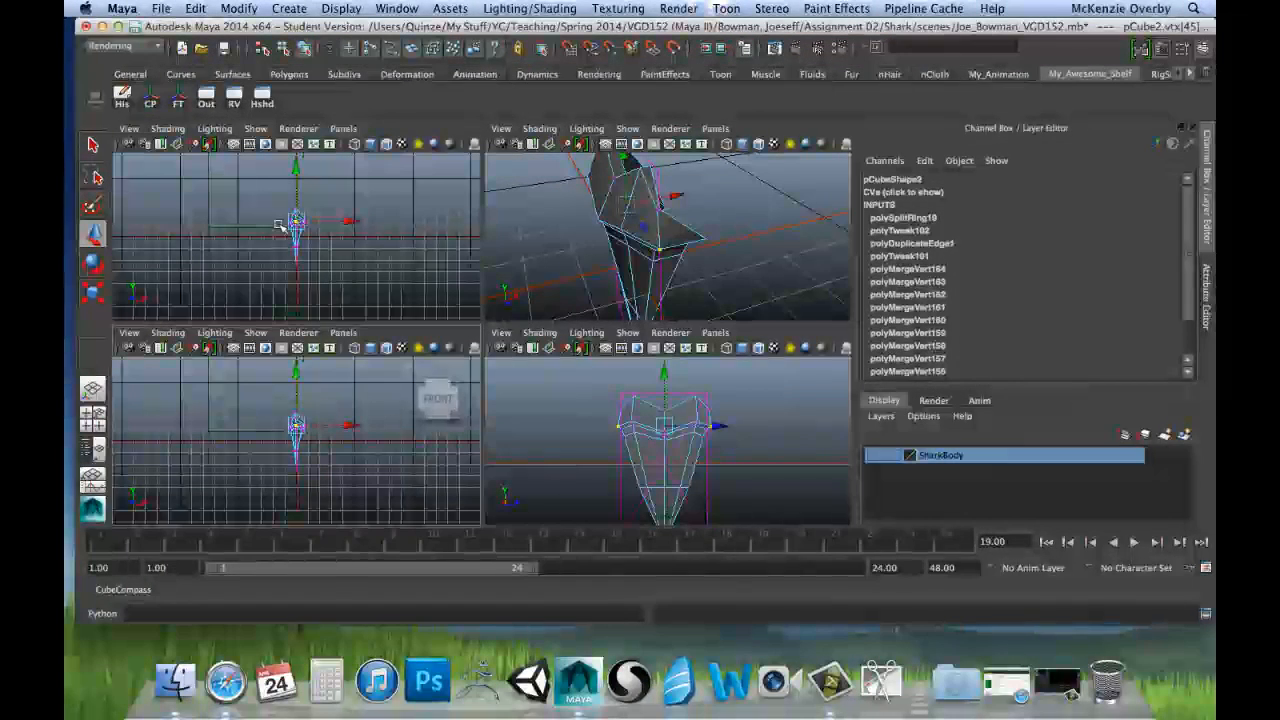
left_click(438, 372)
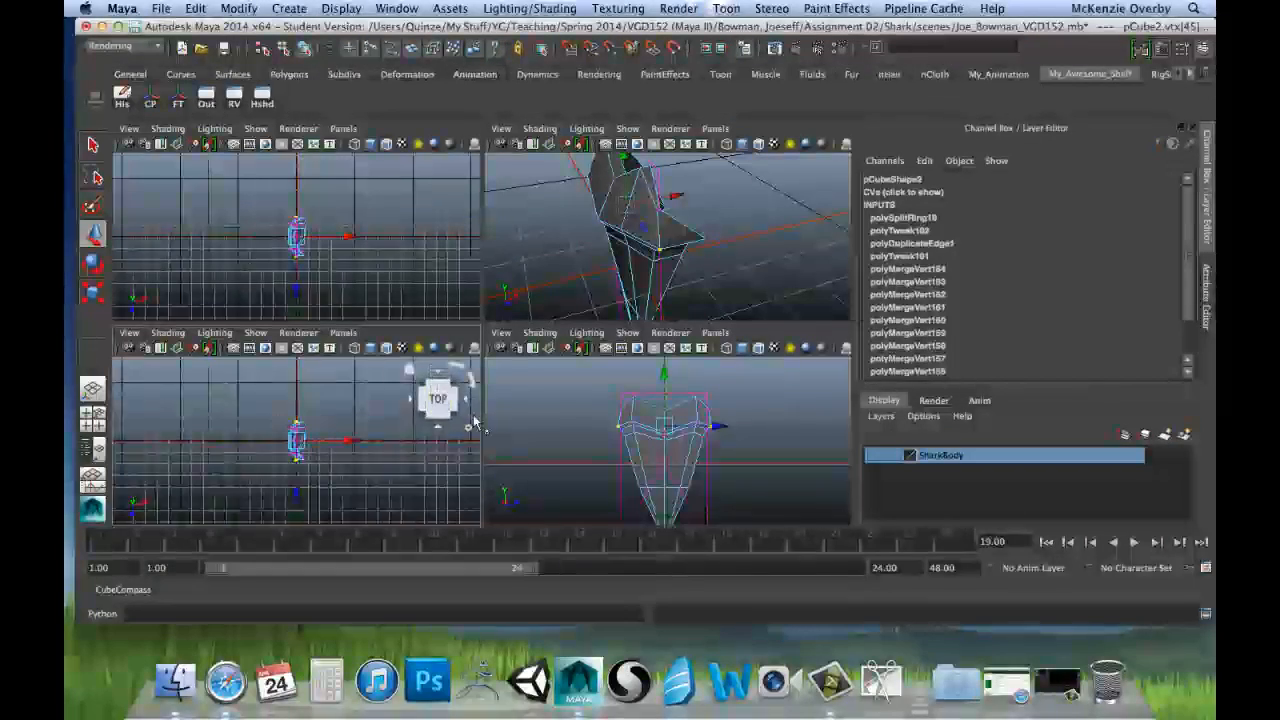
left_click(438, 426)
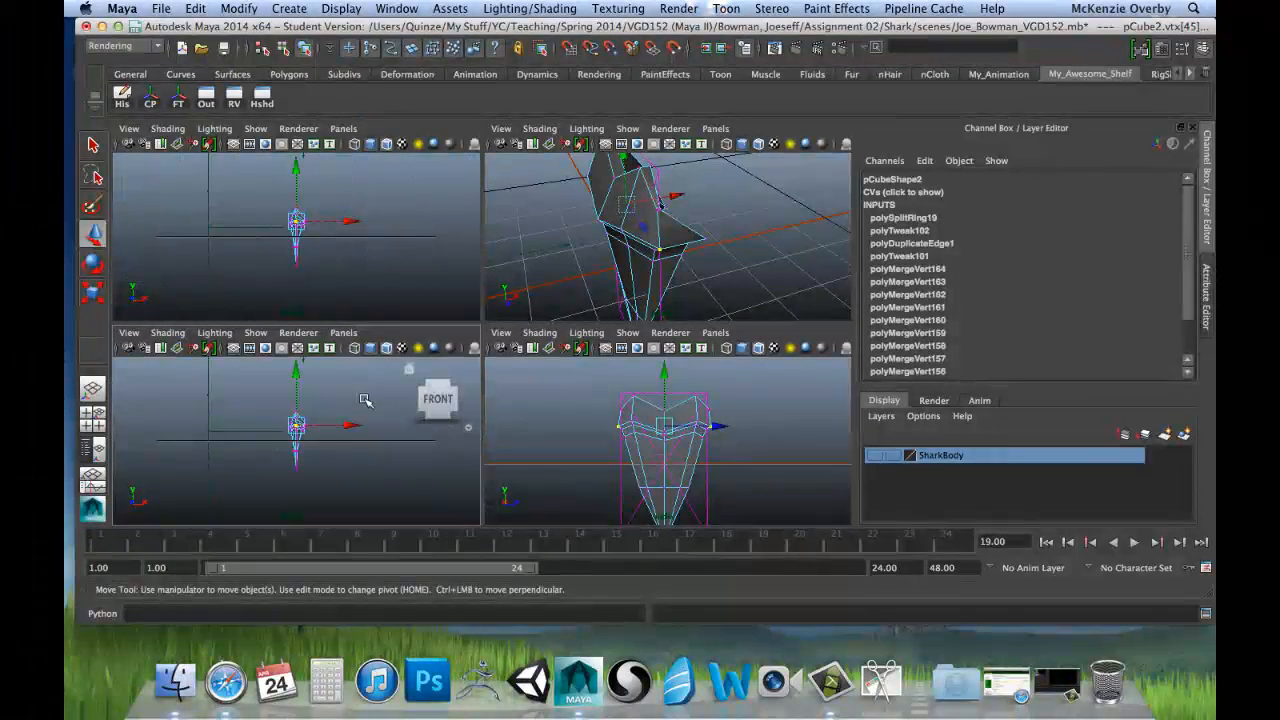
scroll(332, 440, "up", 5)
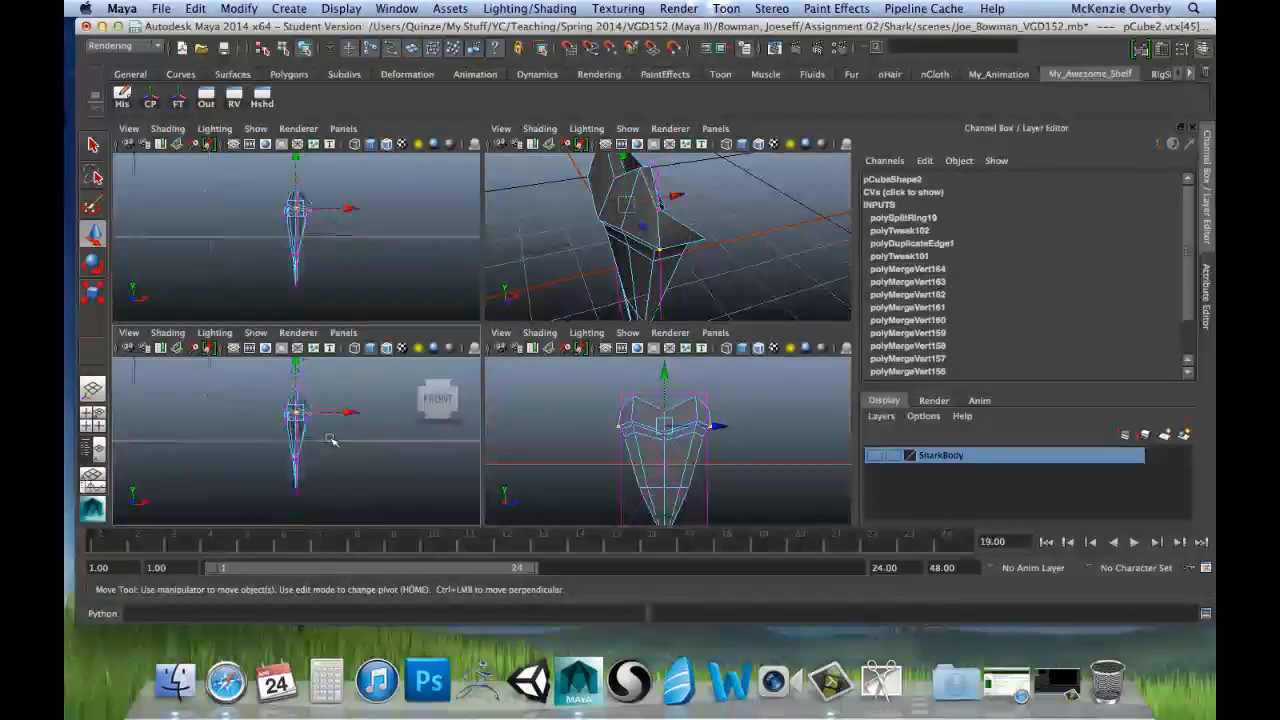
scroll(332, 440, "up", 3)
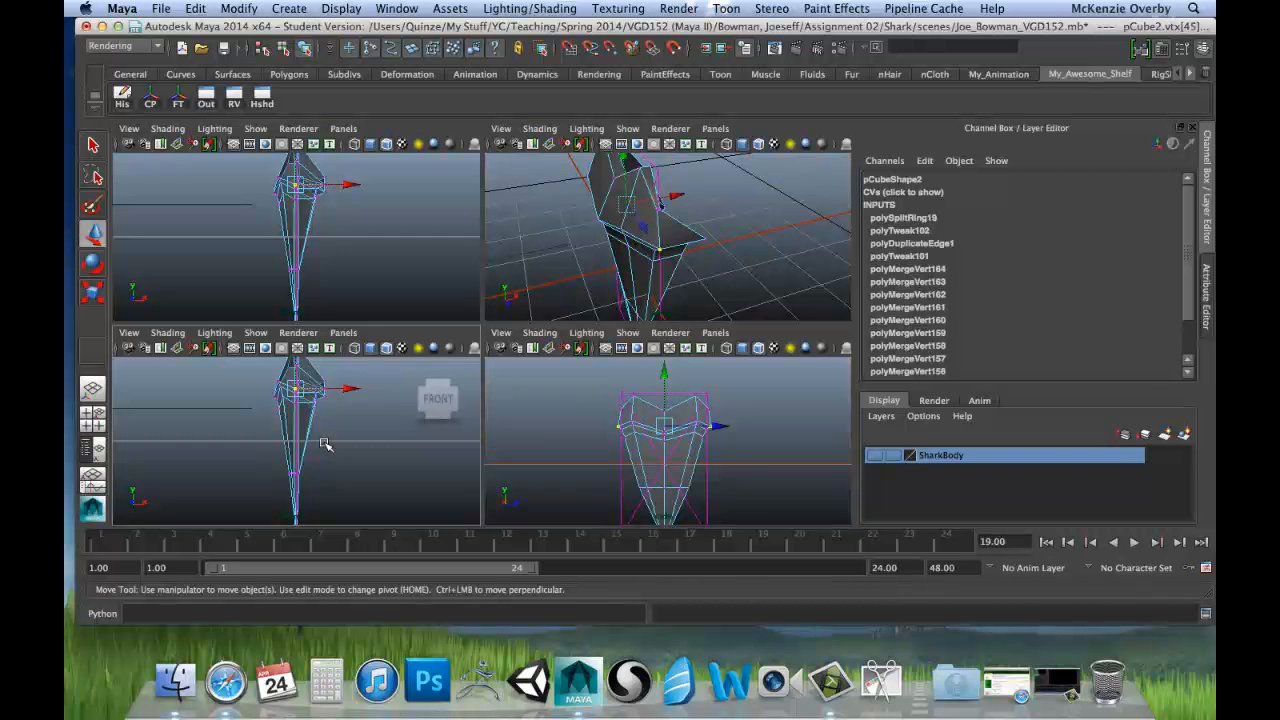
left_click(438, 428)
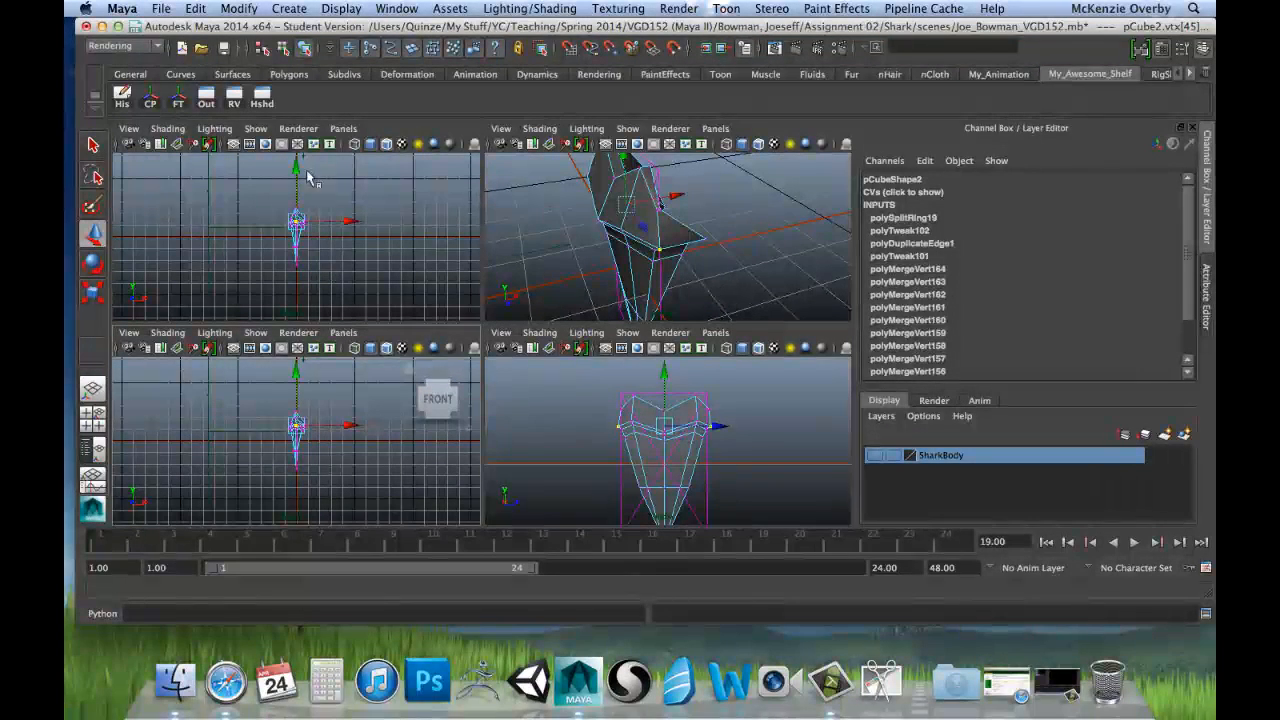
Step: Switch the upper front-facing view to the orthographic top camera and frame the tooth in it
left_click(345, 130)
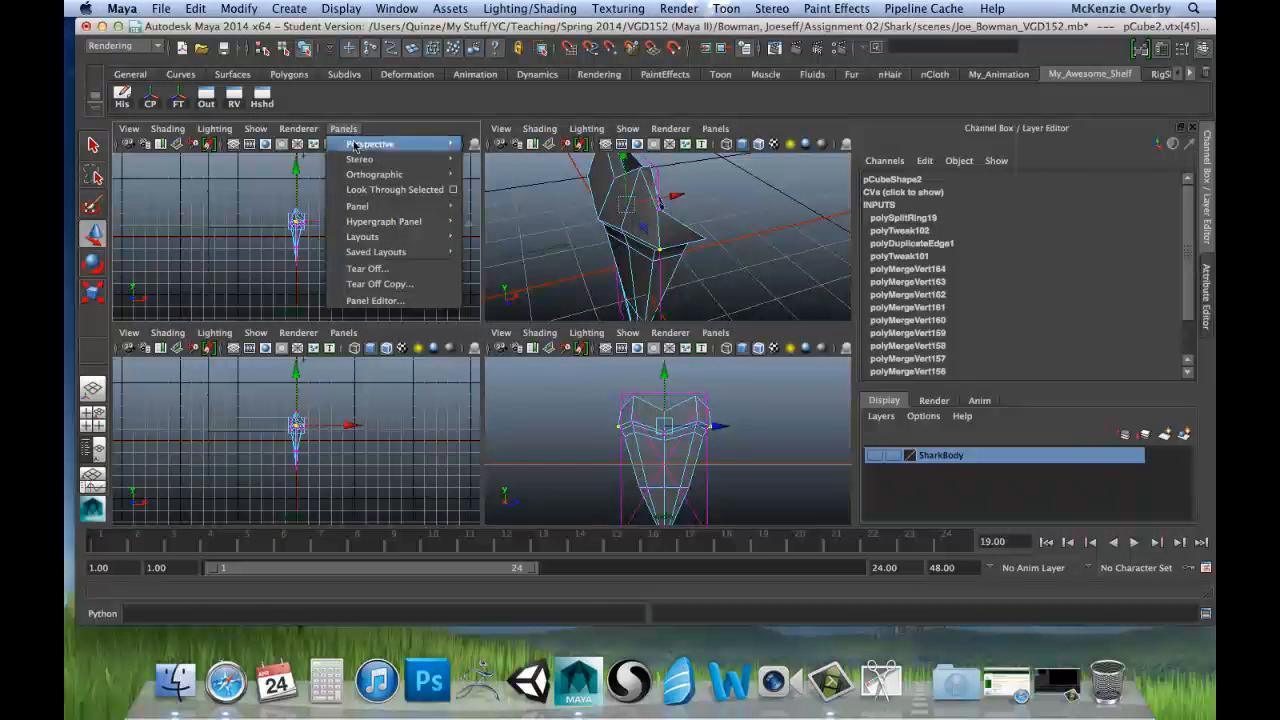
mouse_move(455, 160)
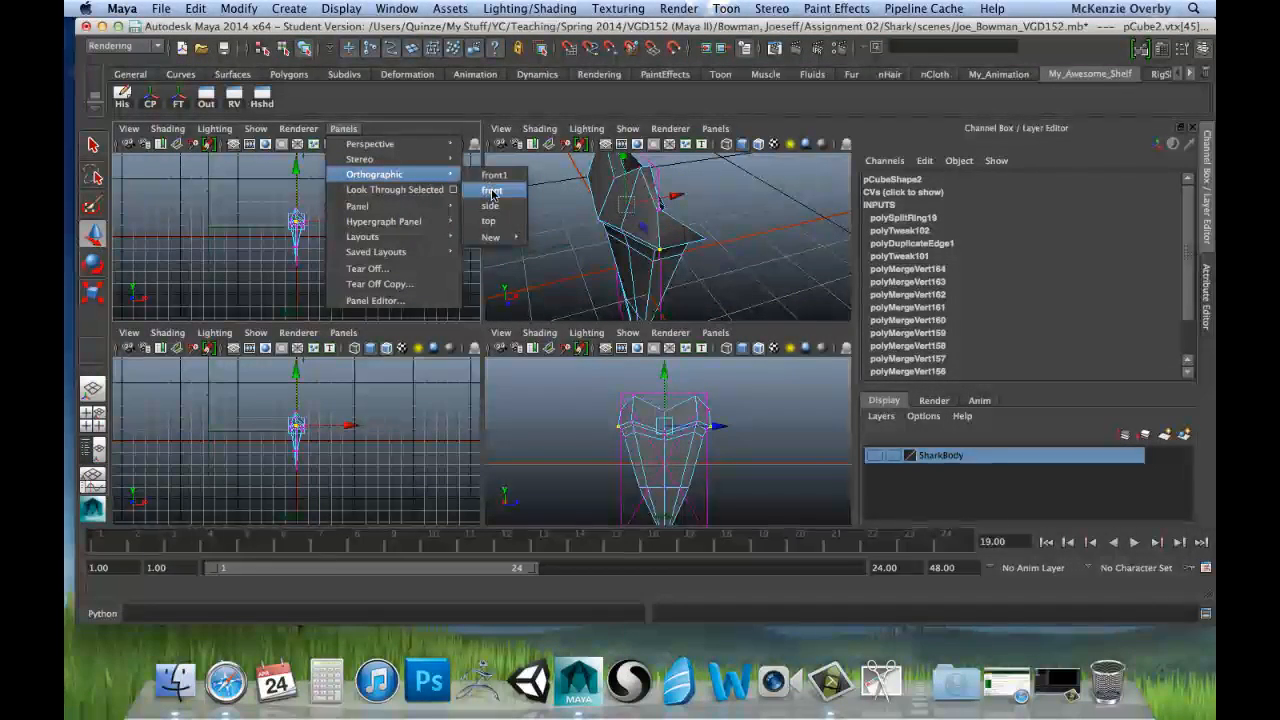
left_click(491, 220)
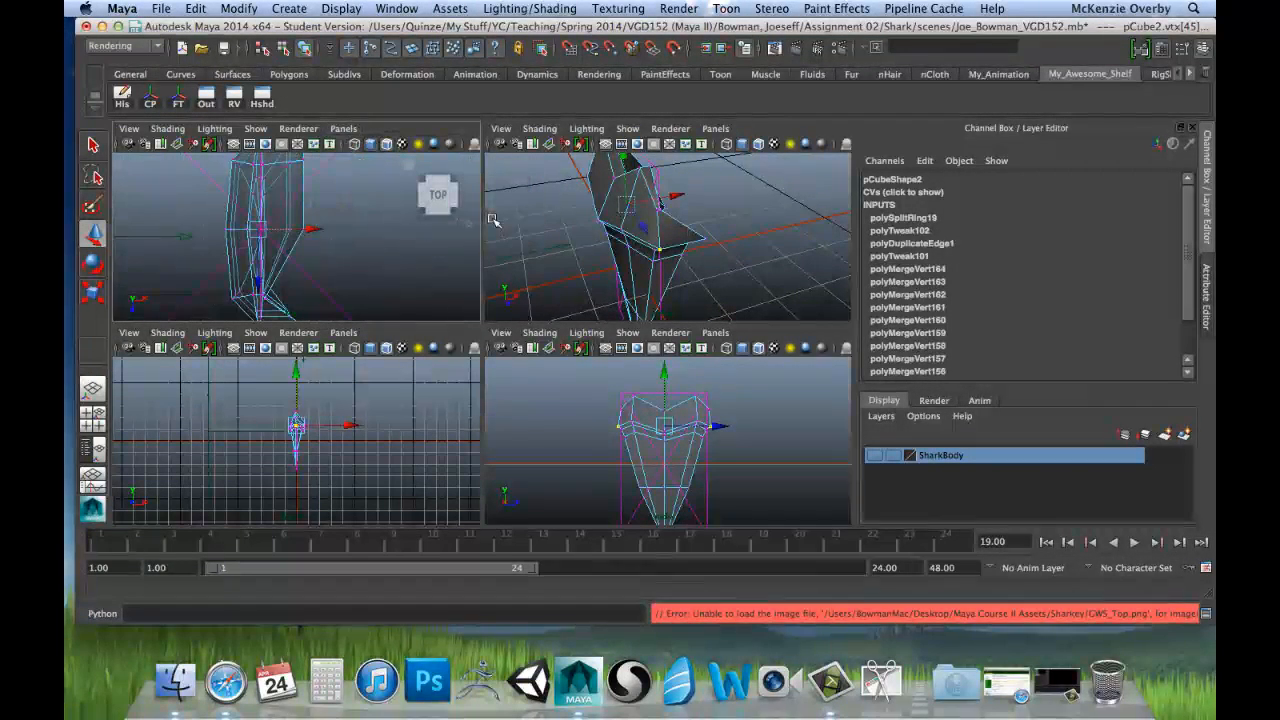
scroll(328, 217, "down", 7)
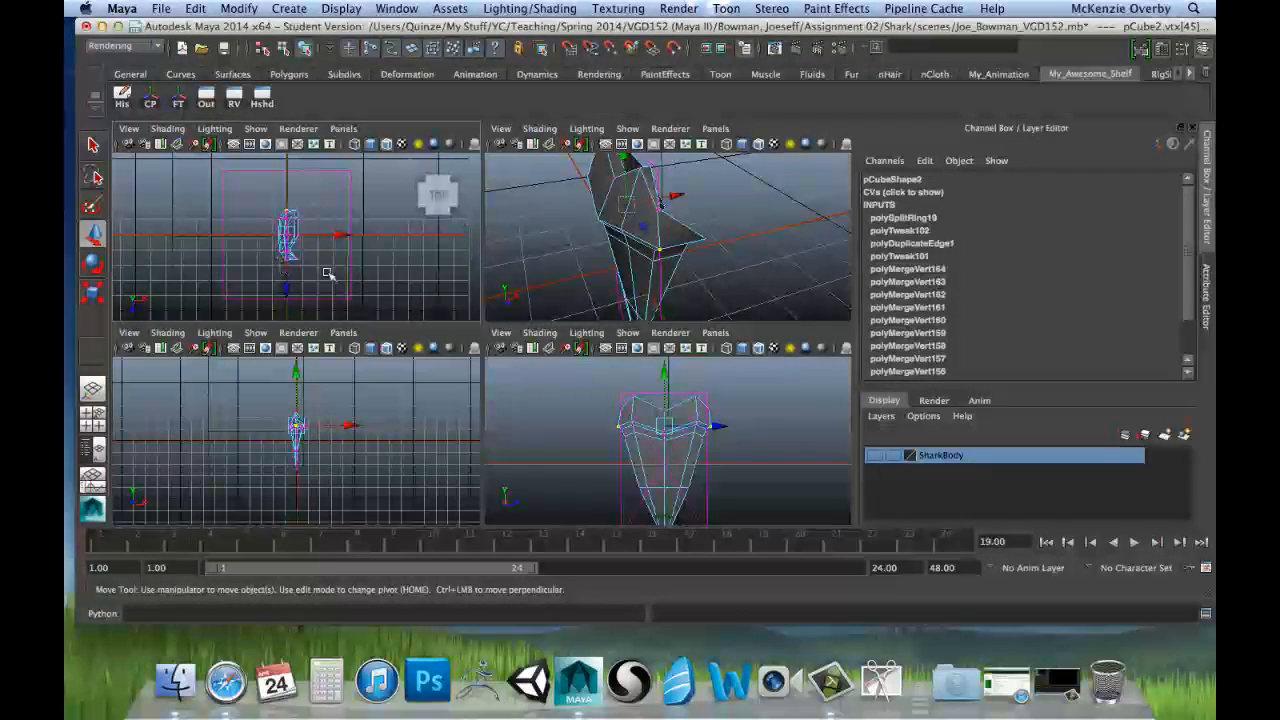
scroll(330, 260, "up", 3)
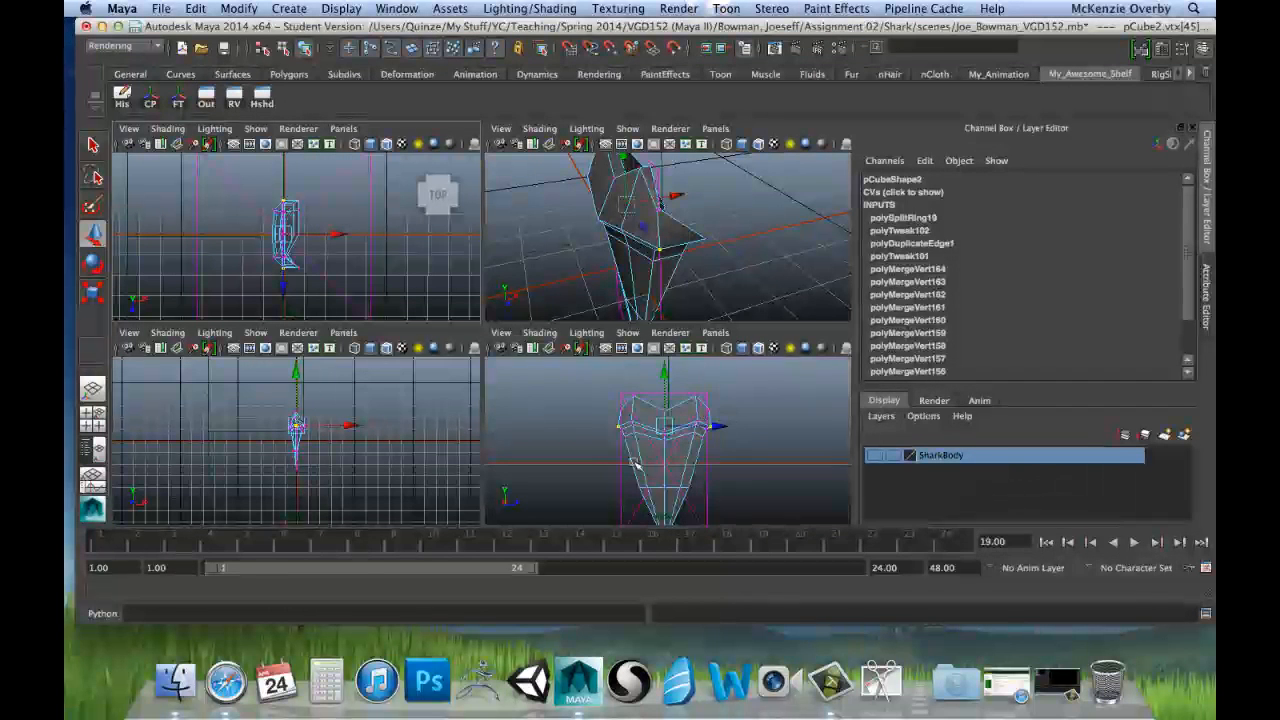
Step: Select the two opposite outer side vertices on the positive X face of the root
key("space")
left_click_drag(733, 283, 506, 366, "alt")
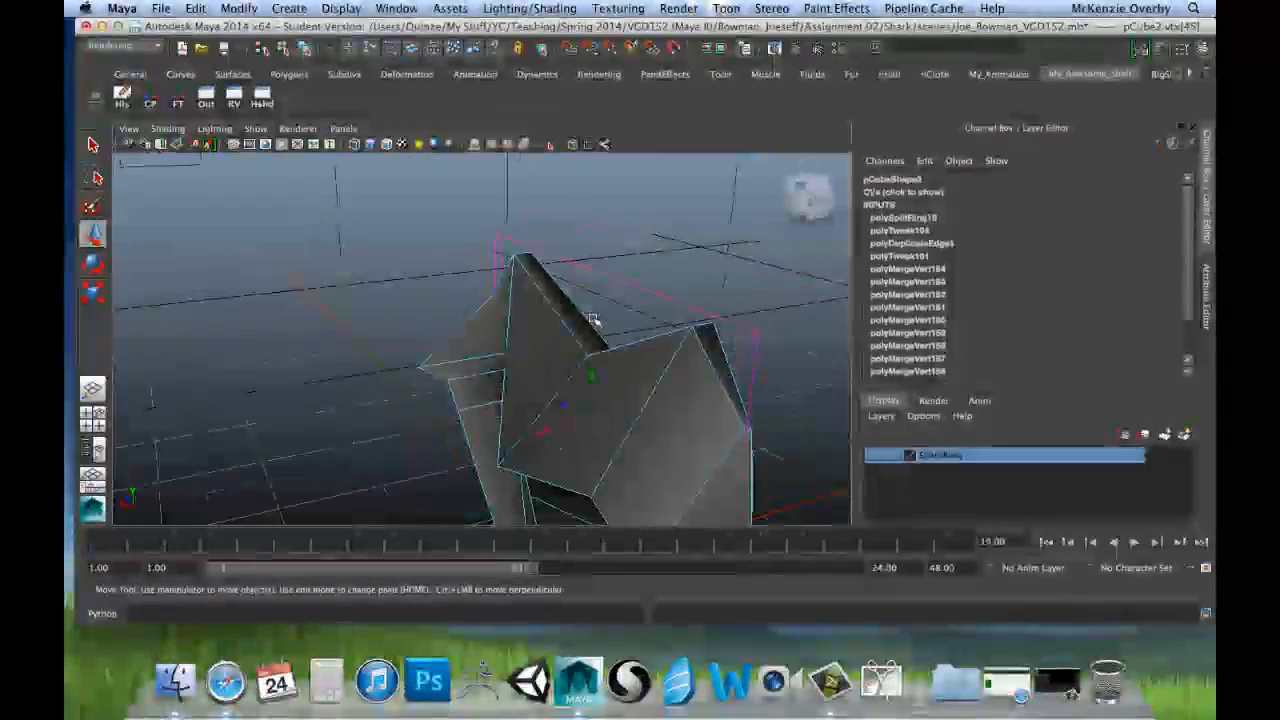
key("space")
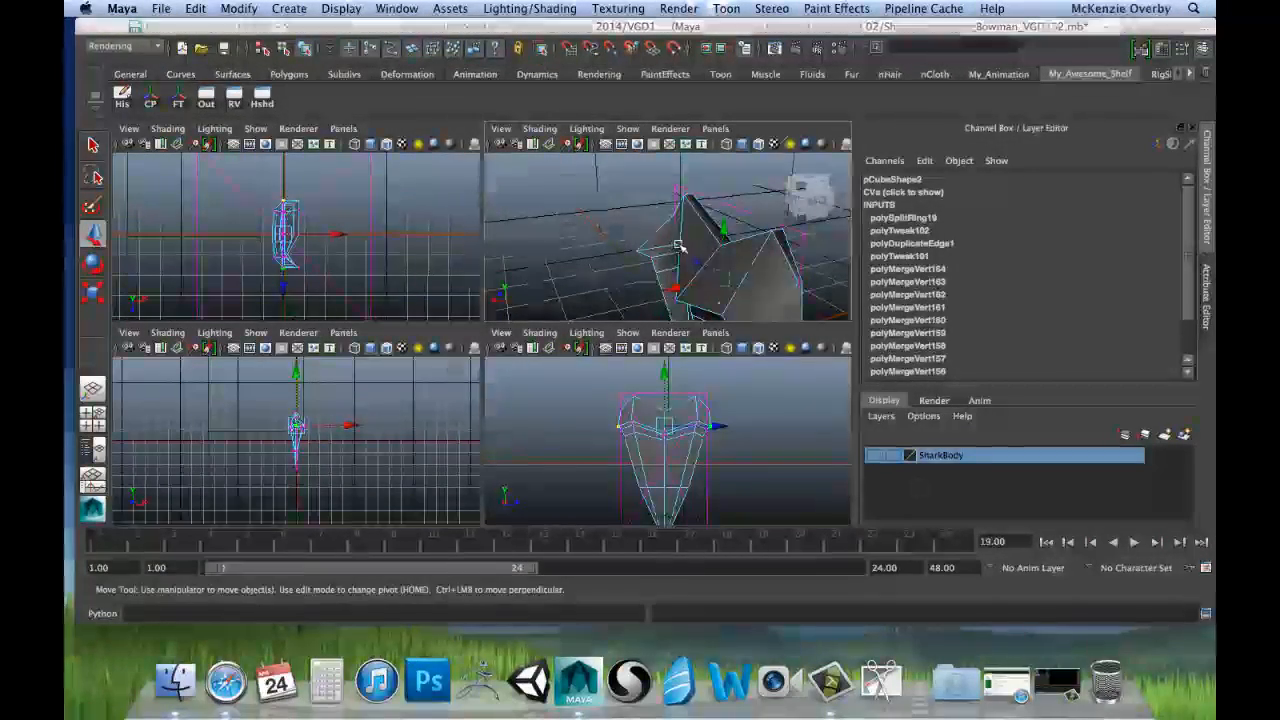
key("space")
left_click_drag(557, 362, 478, 292, "alt")
left_click(478, 292)
left_click(431, 300)
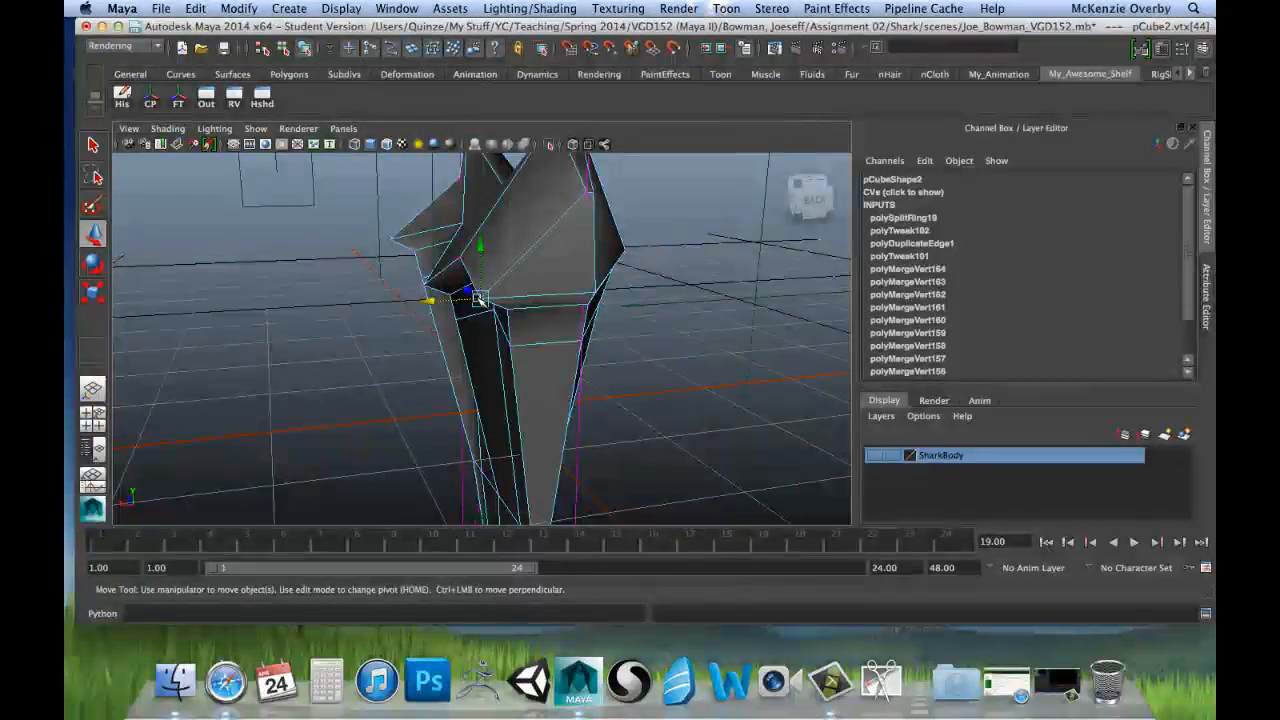
left_click_drag(391, 334, 546, 311, "alt")
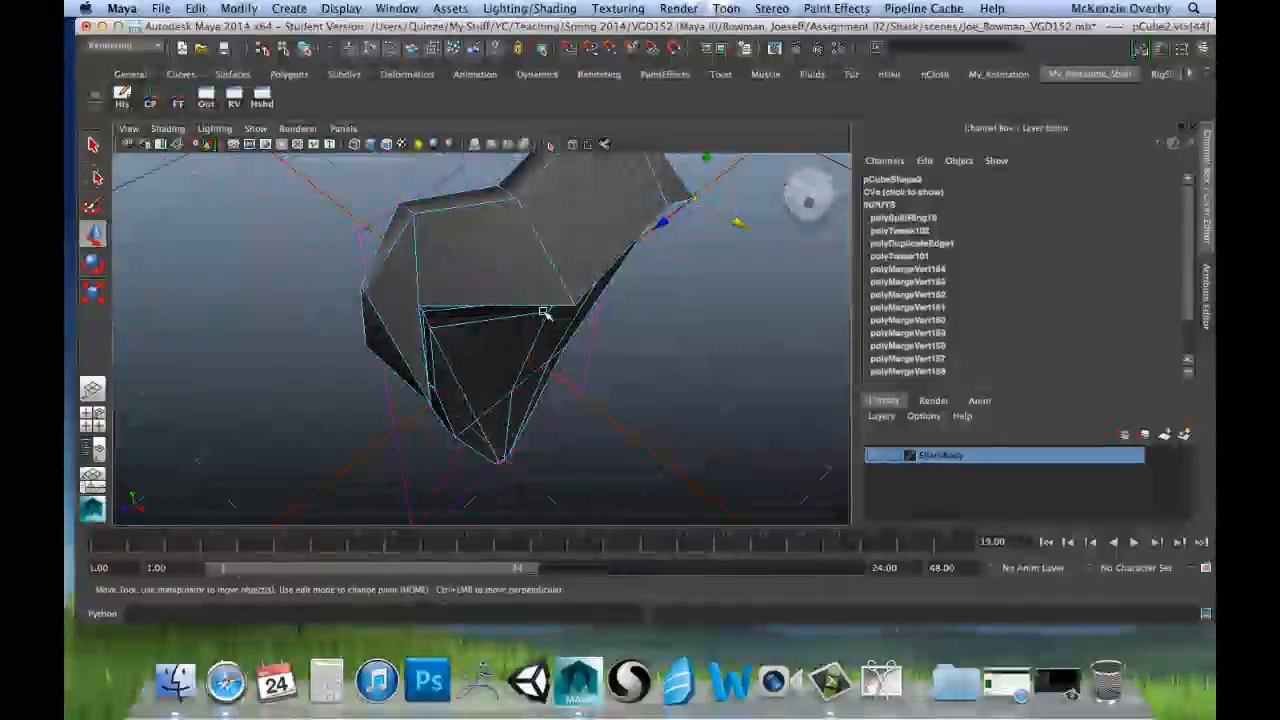
left_click_drag(451, 363, 515, 316, "alt")
left_click(519, 295, "shift")
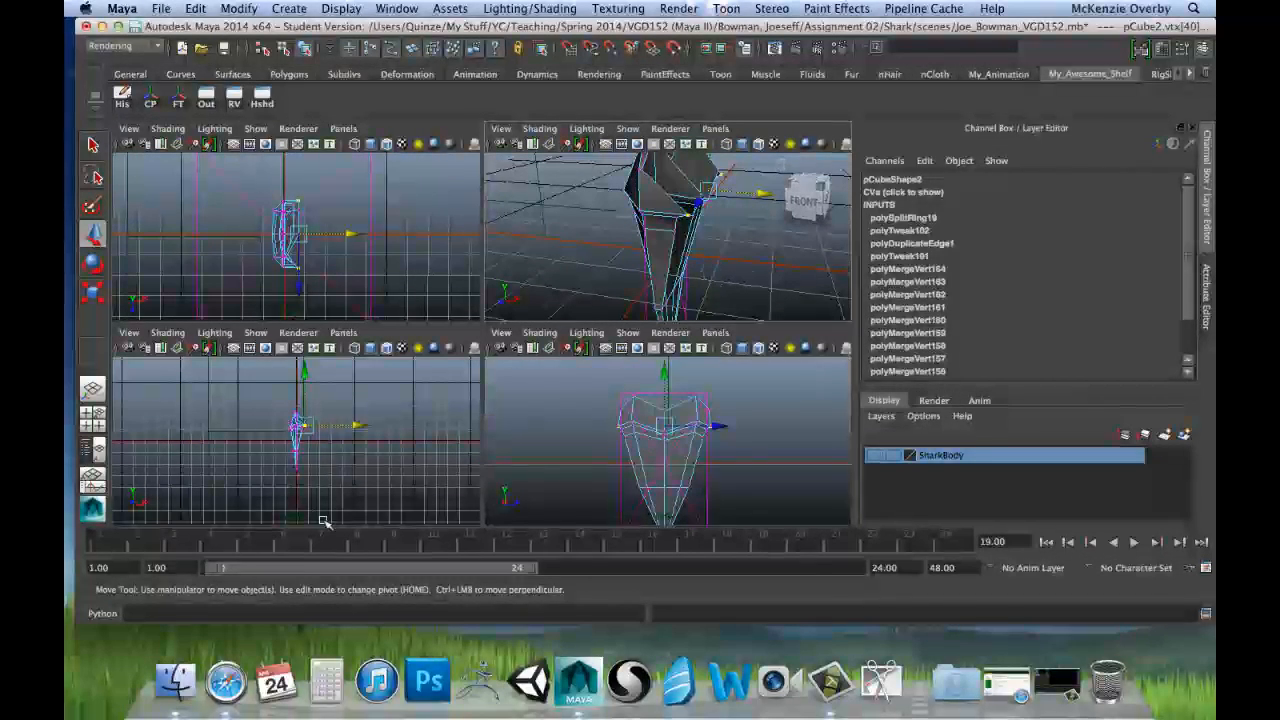
Step: Scale the two selected outer side vertices flat along X in the front view so they align
key("space")
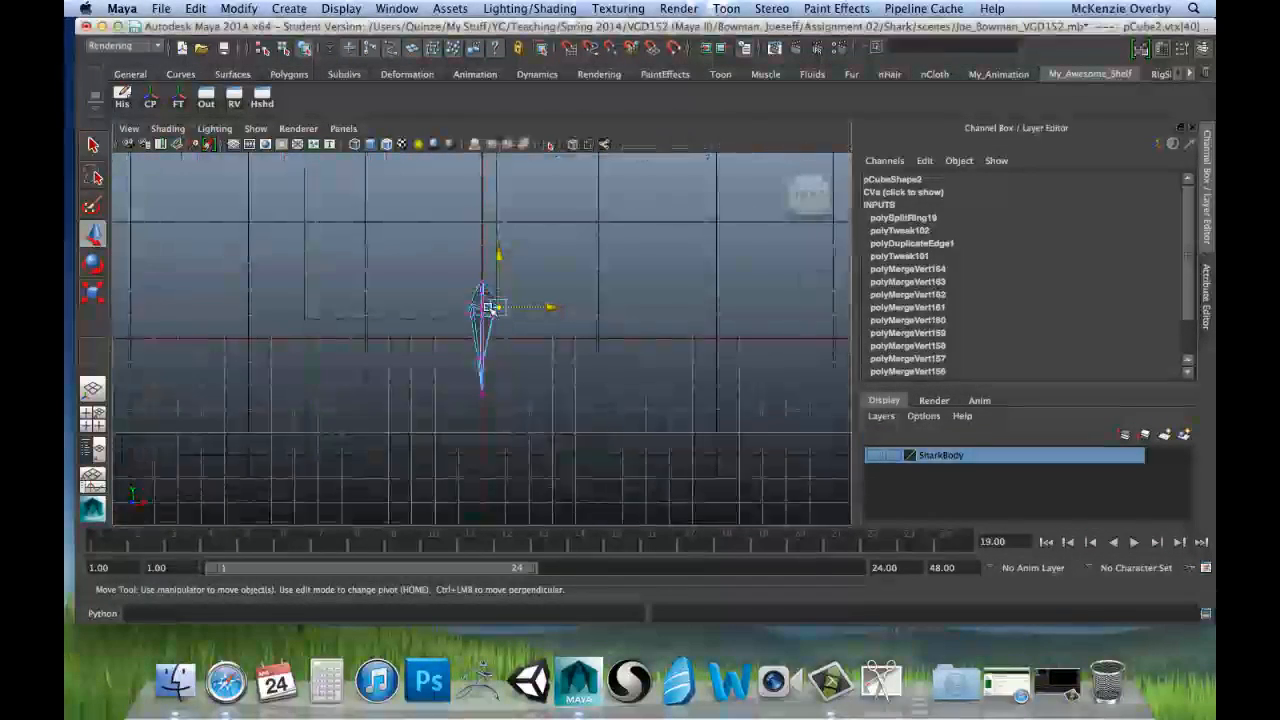
scroll(557, 254, "up", 8)
middle_click_drag(597, 206, 601, 257, "alt")
scroll(590, 275, "up", 5)
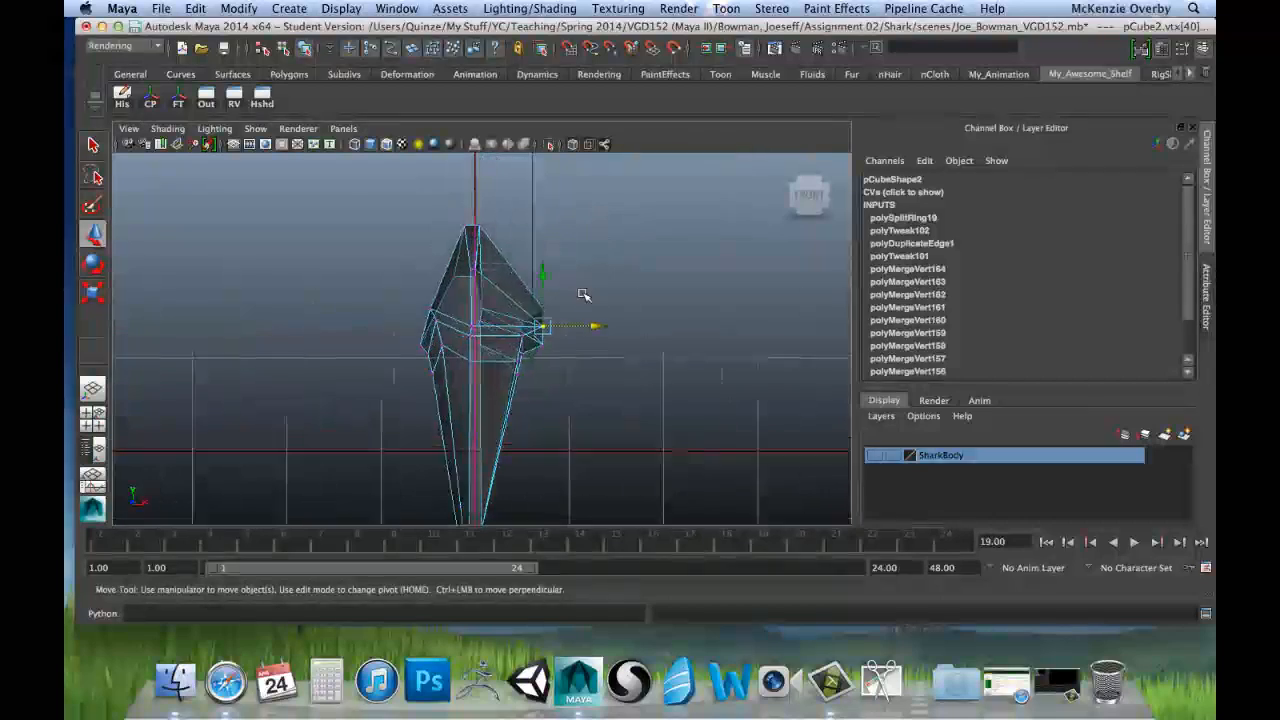
key("r")
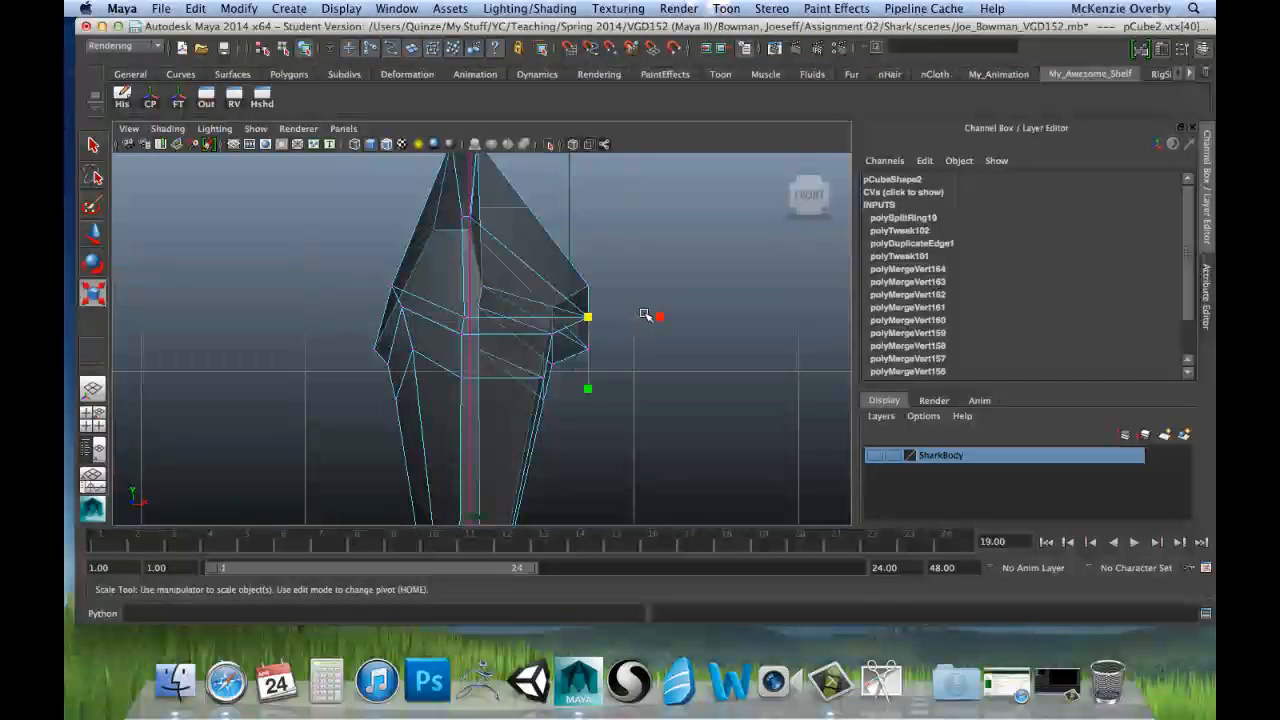
left_click_drag(656, 317, 659, 318)
Step: Move the two aligned outer side vertices to about 0.384 in X and 1.533 in Y
key("w")
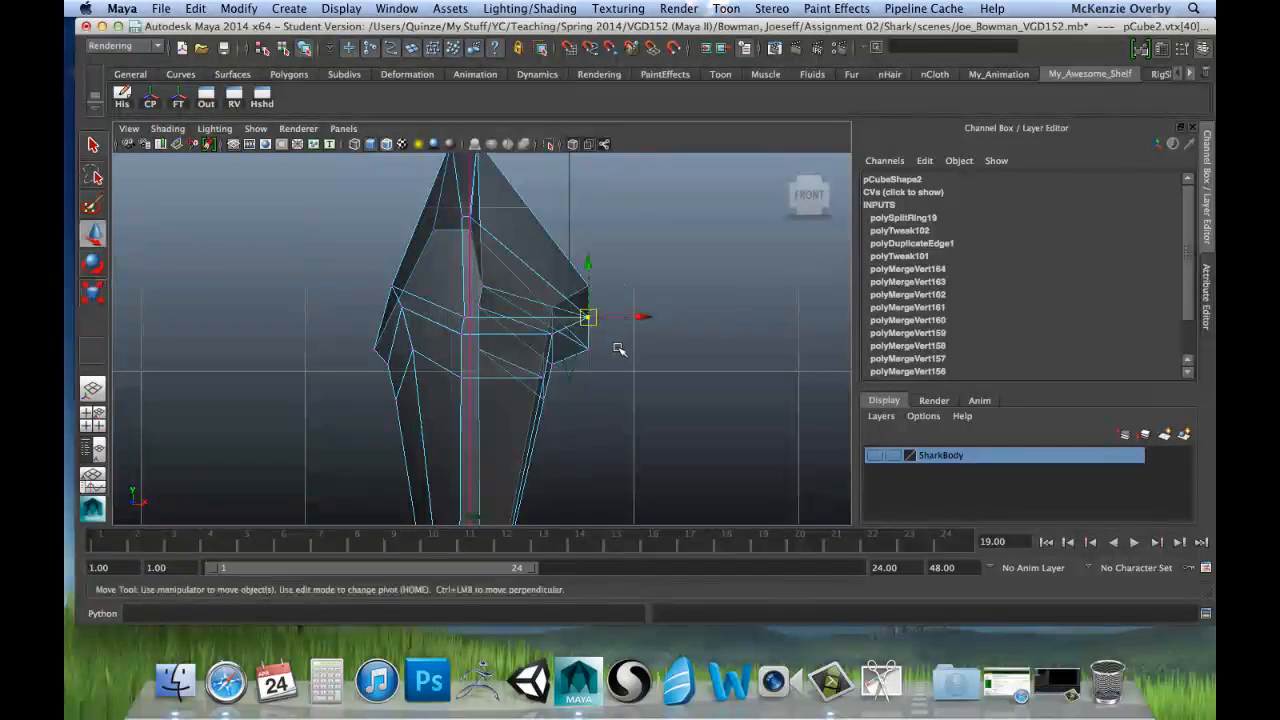
left_click_drag(640, 319, 585, 325)
left_click_drag(533, 277, 511, 254)
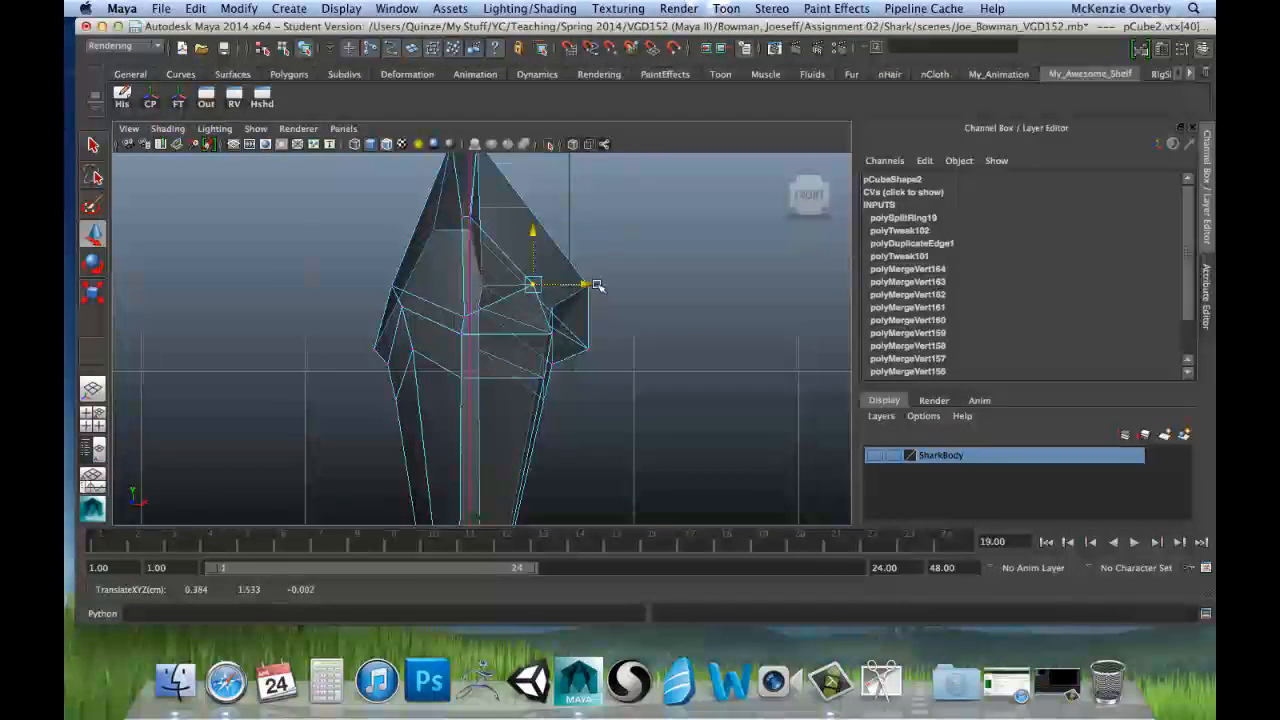
left_click_drag(594, 290, 595, 296)
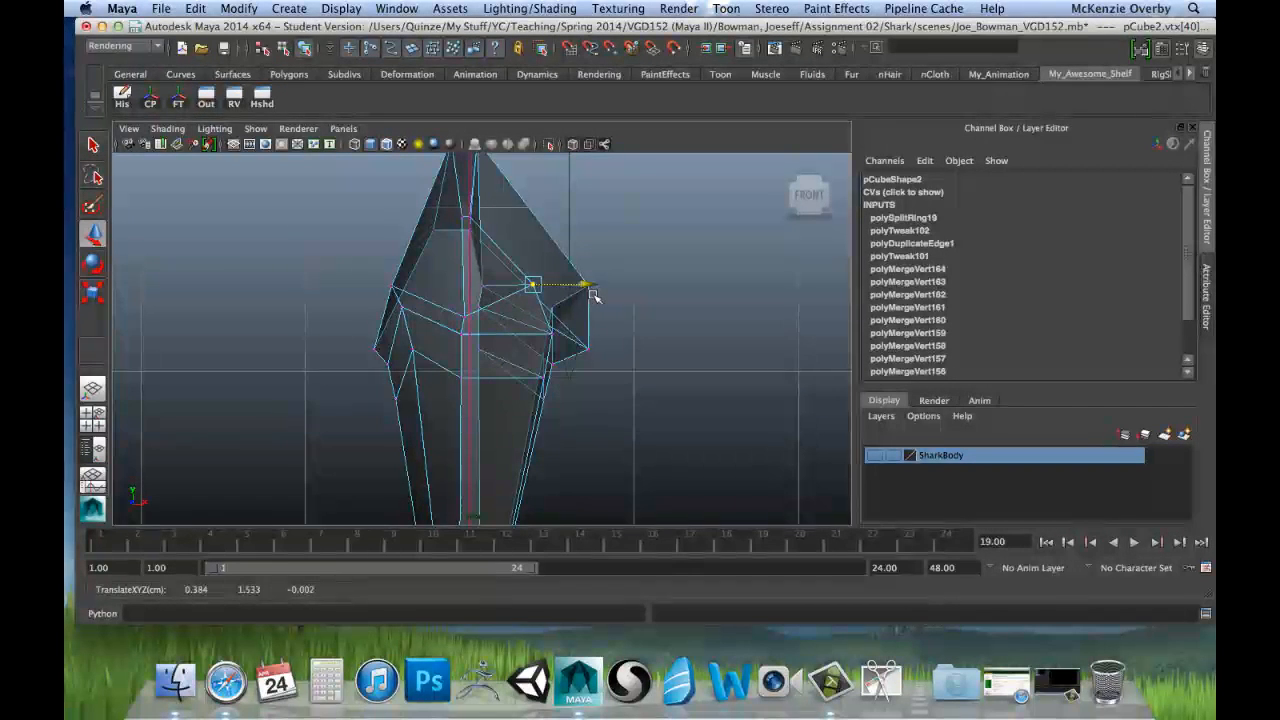
Step: Move the two outer side vertices inward and down to about 0.044 in X and 1.329 in Y
key("space")
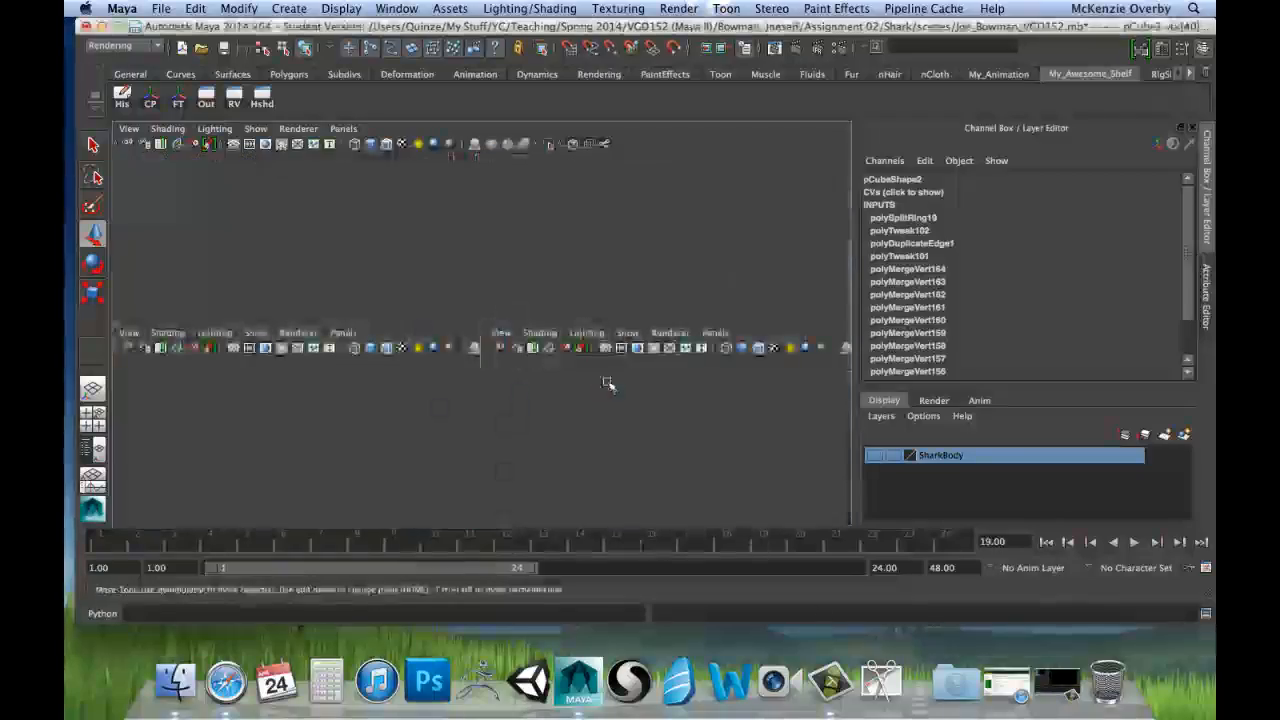
key("space")
left_click_drag(710, 279, 735, 273, "alt")
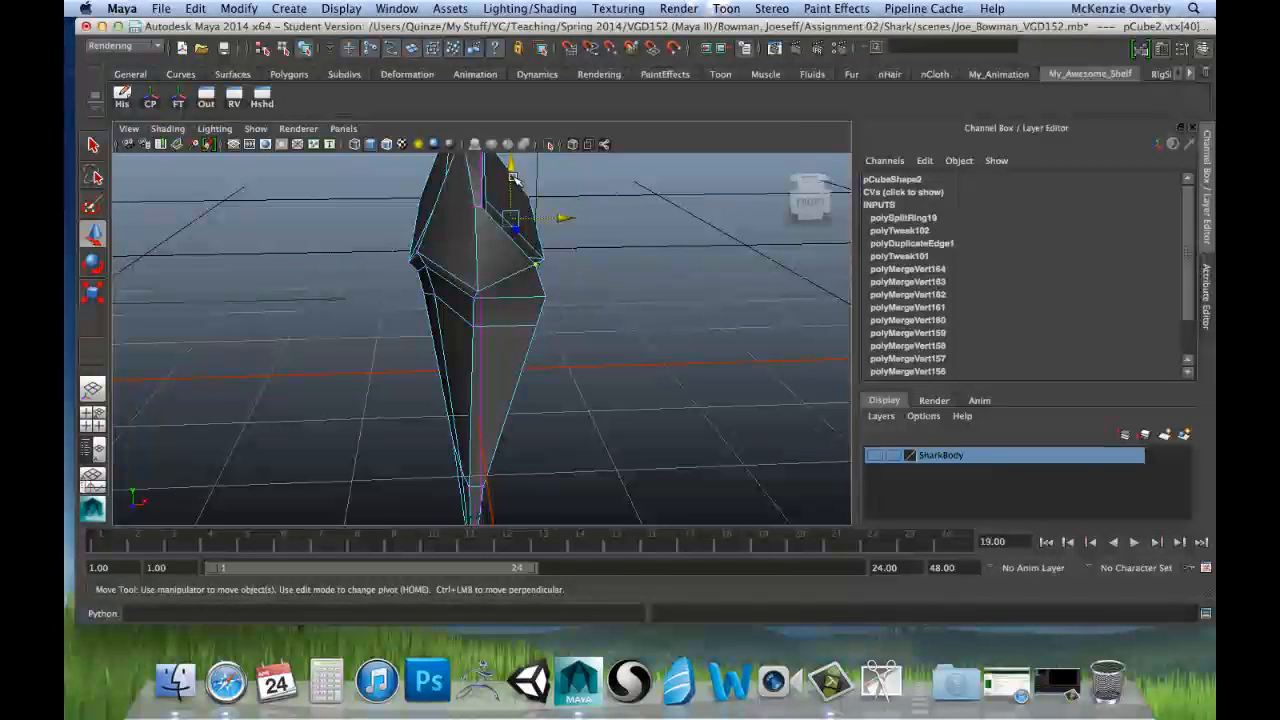
left_click_drag(512, 178, 527, 258)
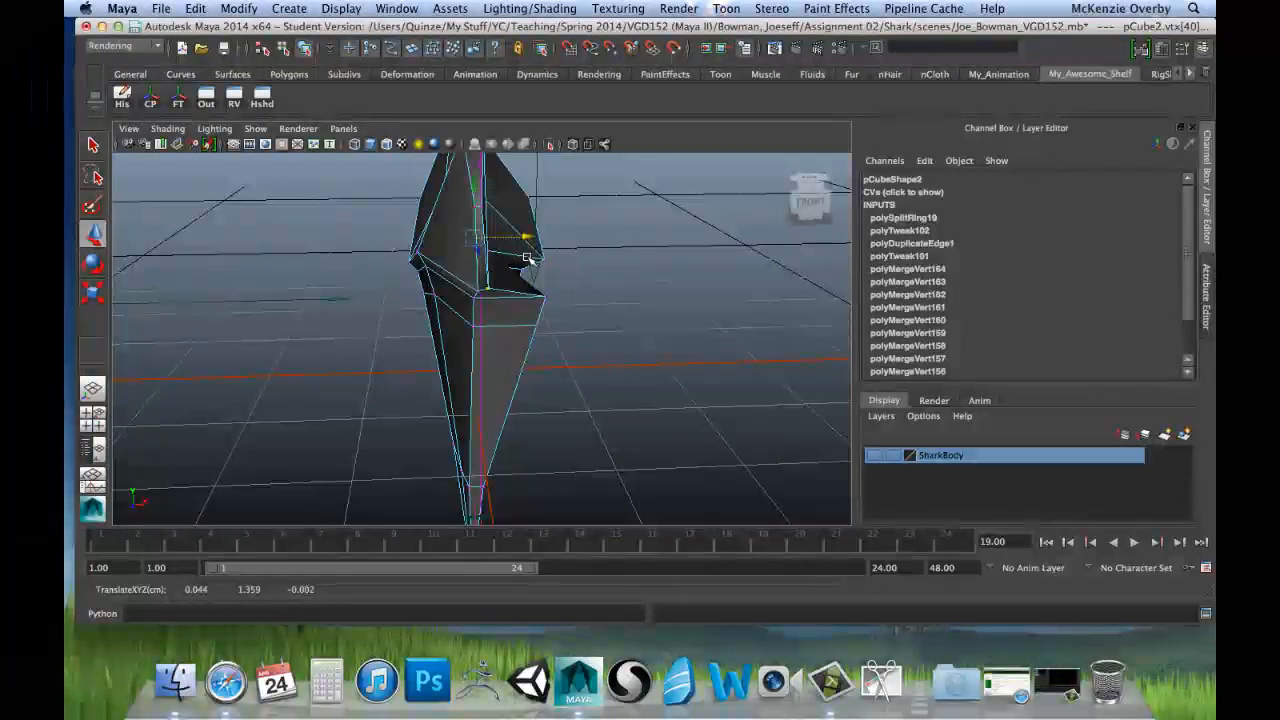
key("space")
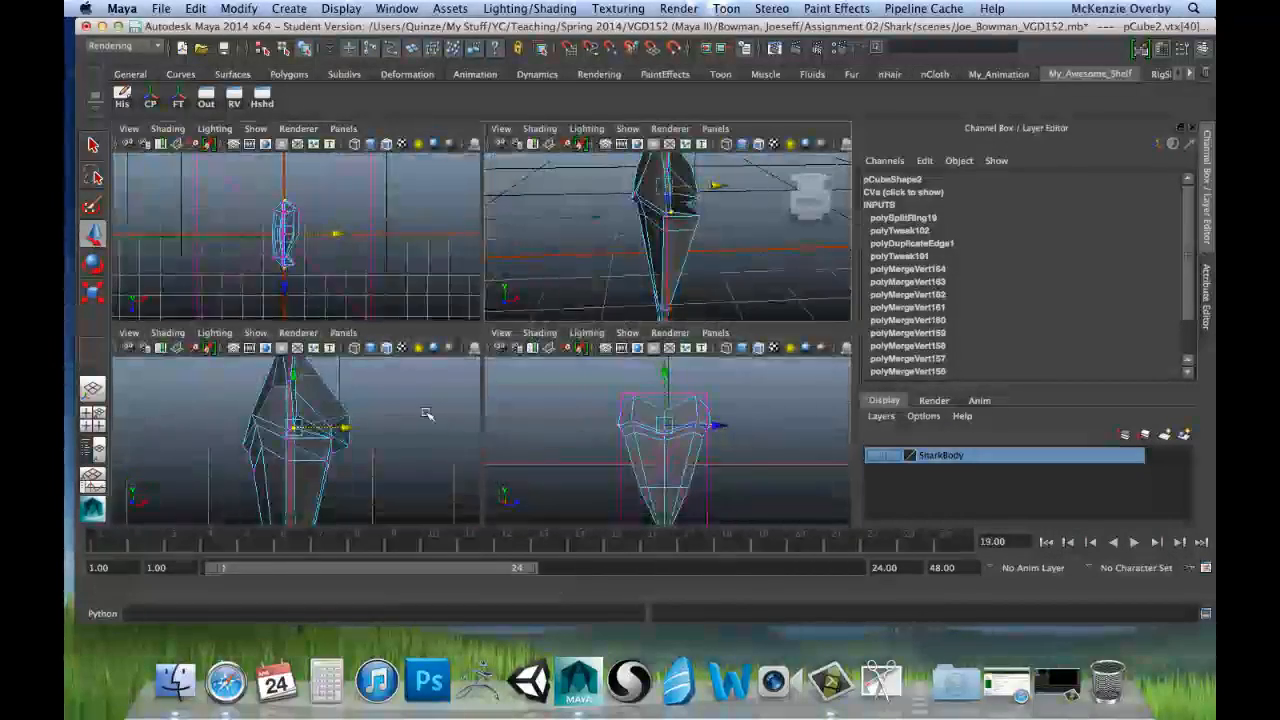
key("space")
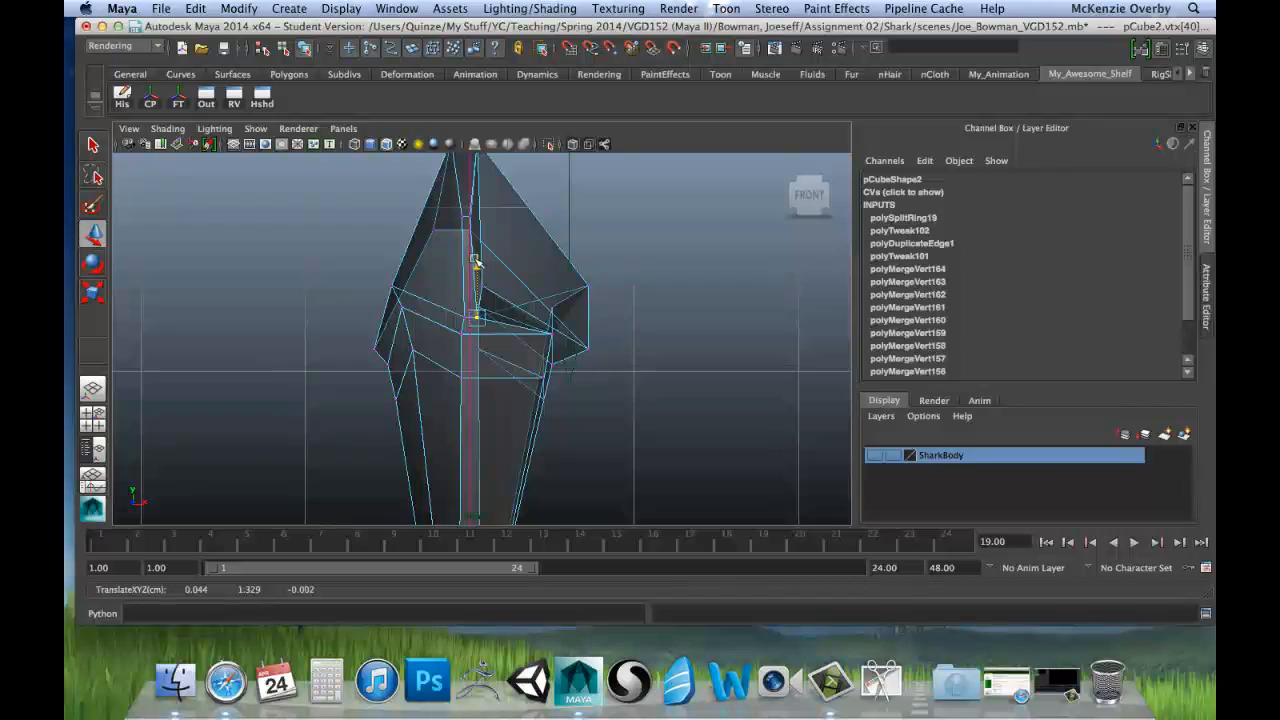
Step: Select the vertex in the central notch of the root's top edge and move it along X to about 0.053
key("space")
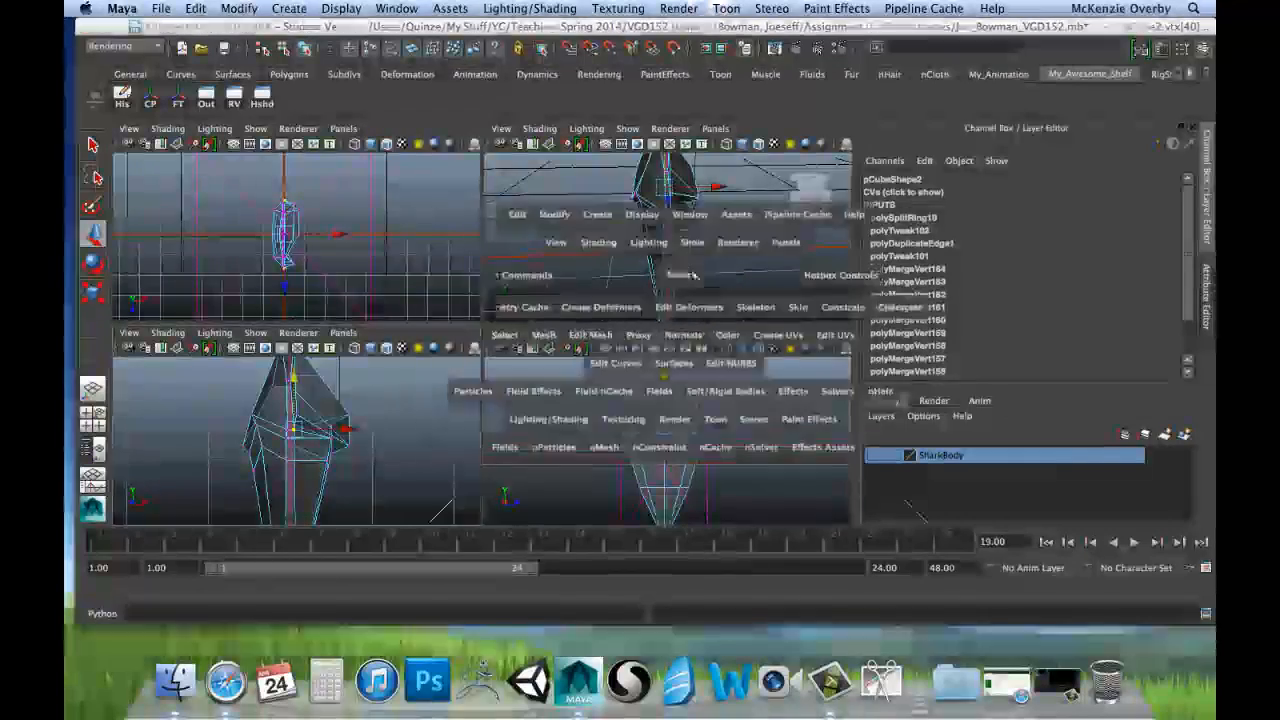
left_click_drag(596, 270, 627, 274, "alt")
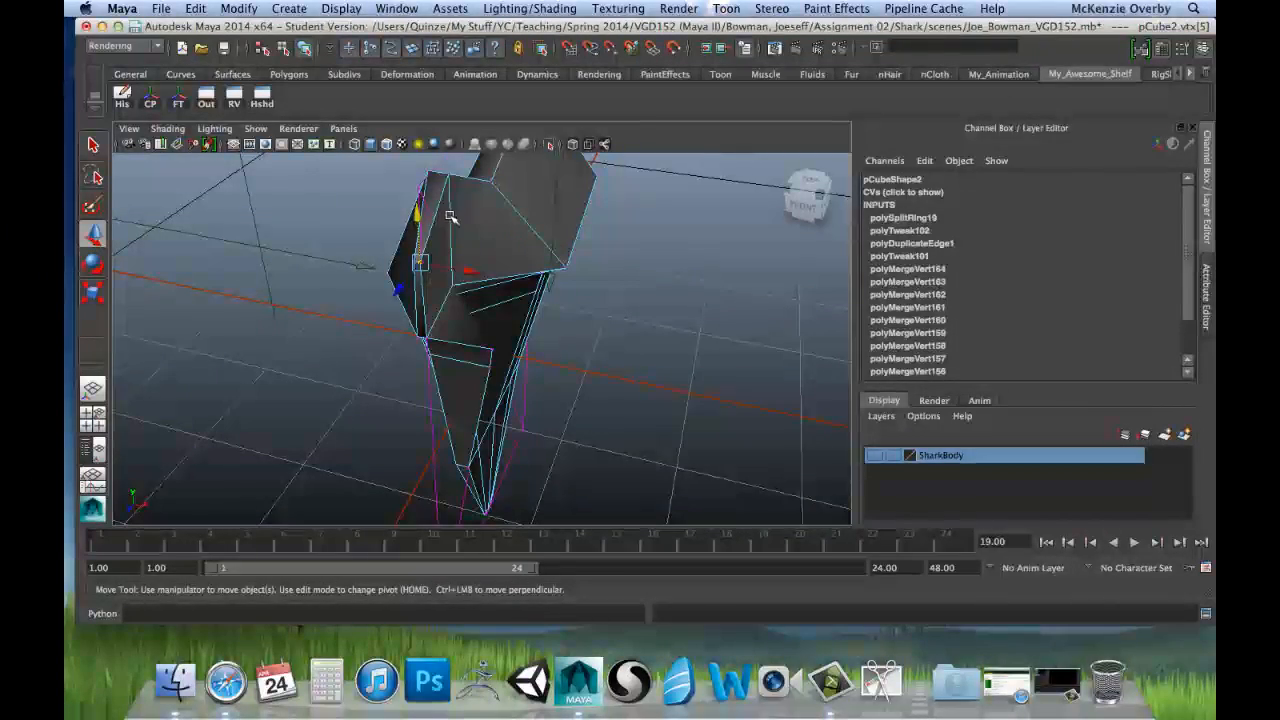
left_click_drag(588, 229, 390, 240, "alt")
left_click_drag(680, 246, 634, 323, "alt")
left_click(637, 329, "shift")
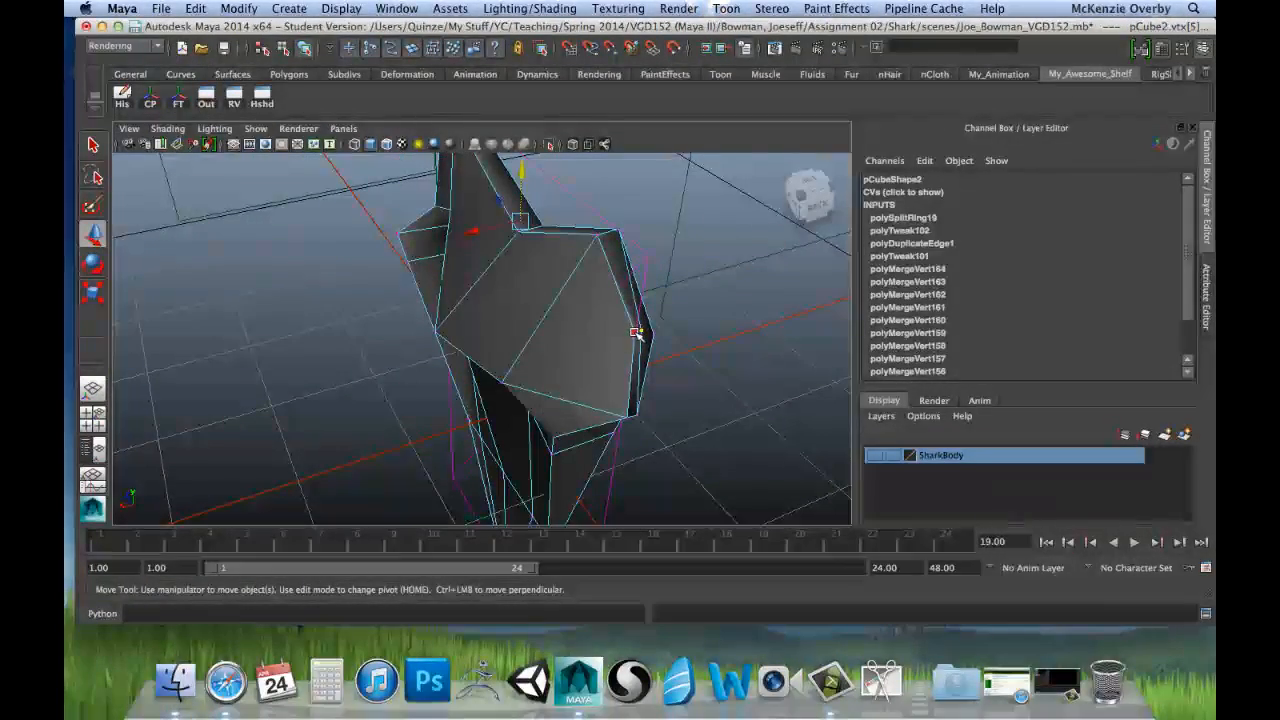
key("ctrl+z")
left_click_drag(458, 307, 734, 303, "alt")
key("space")
key("space")
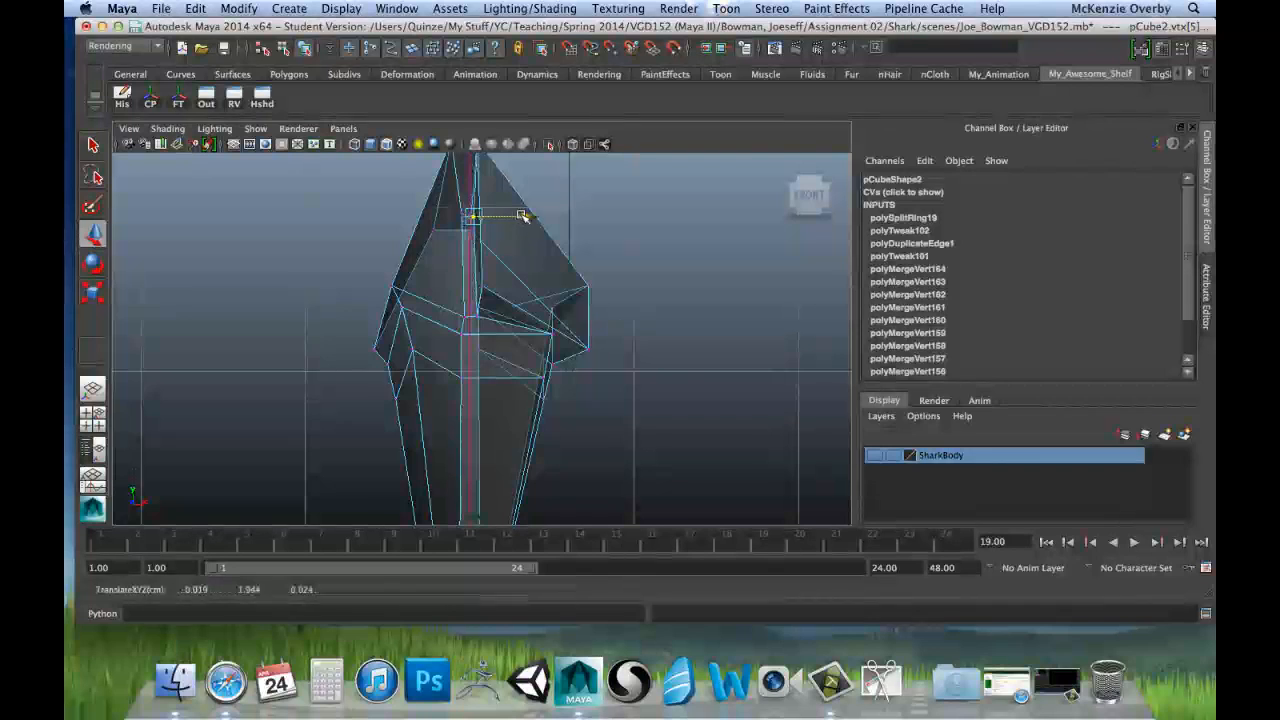
left_click_drag(523, 216, 530, 218)
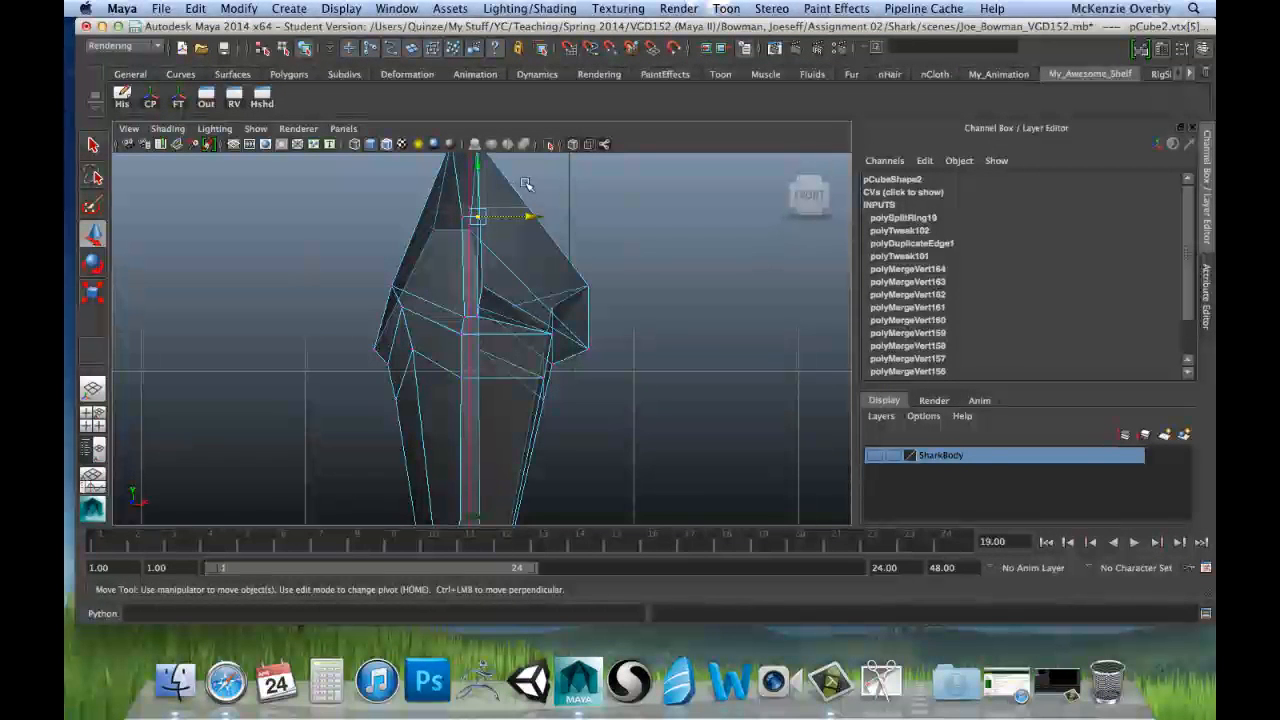
Step: Select the root's two peak vertices on the positive X side and move them along X to about 0.109
middle_click_drag(576, 216, 569, 340, "alt")
scroll(569, 338, "up", 2)
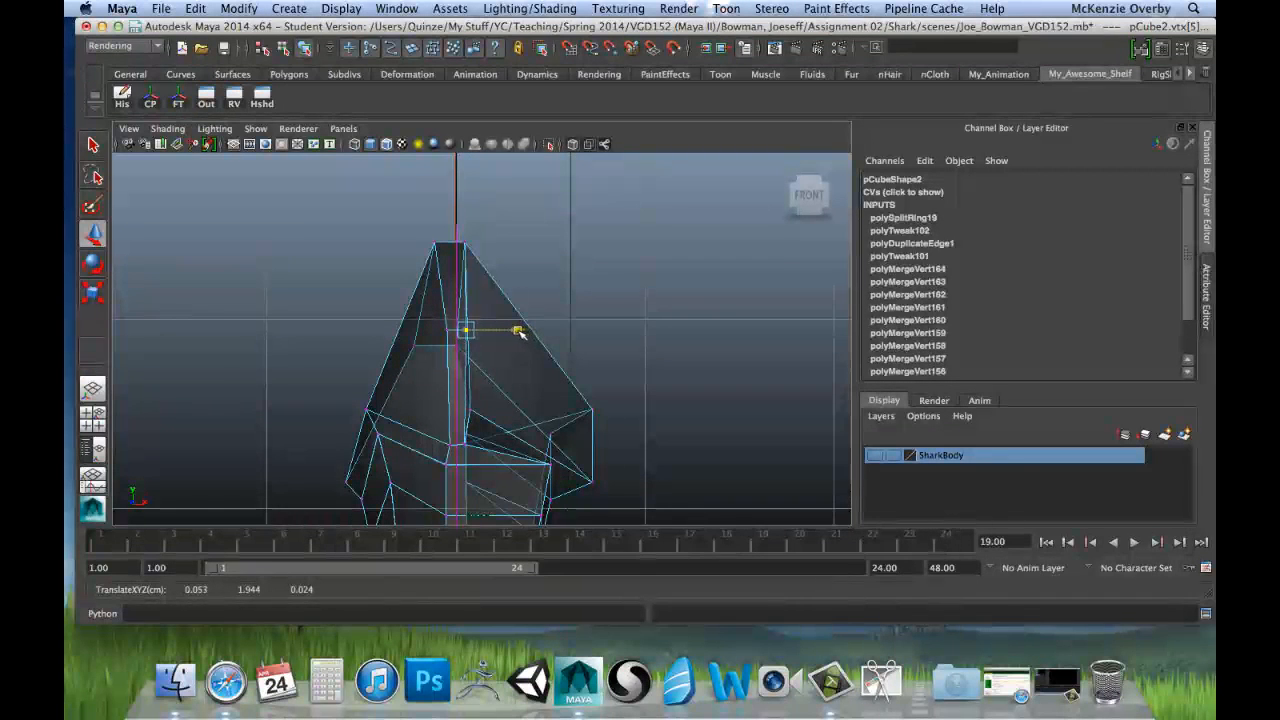
left_click(458, 231)
left_click_drag(527, 246, 525, 243)
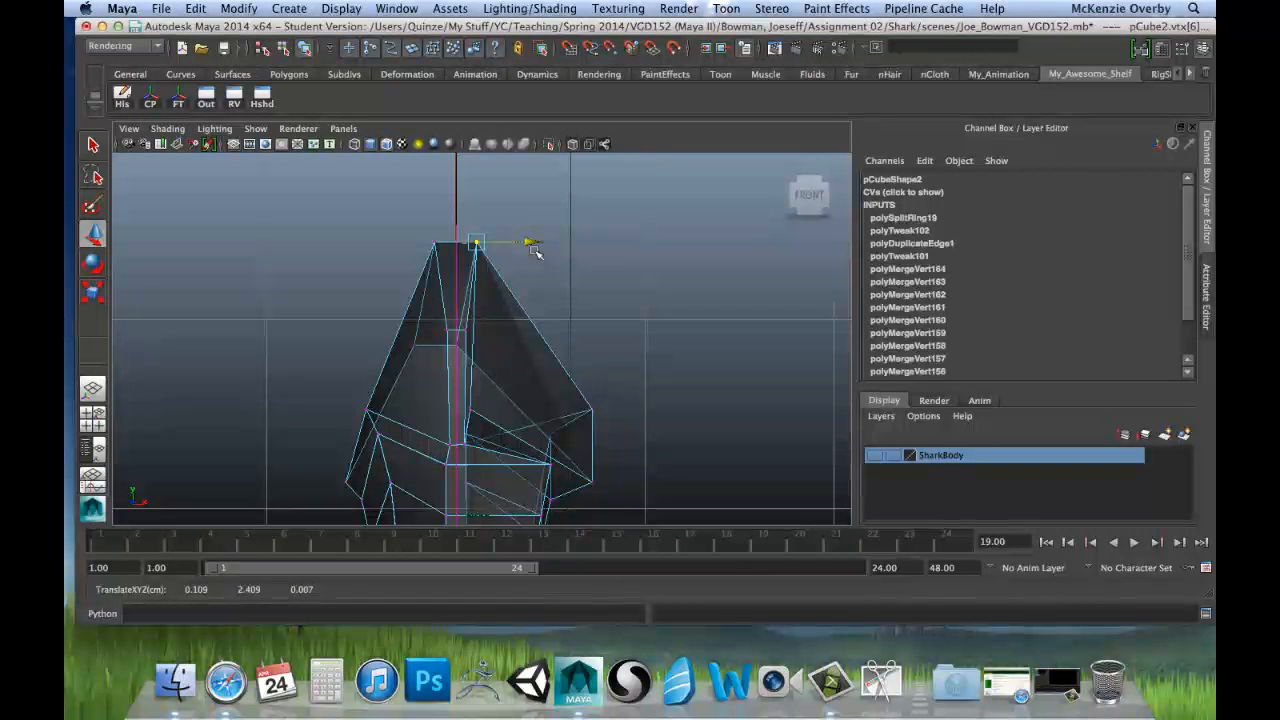
left_click_drag(533, 249, 532, 249)
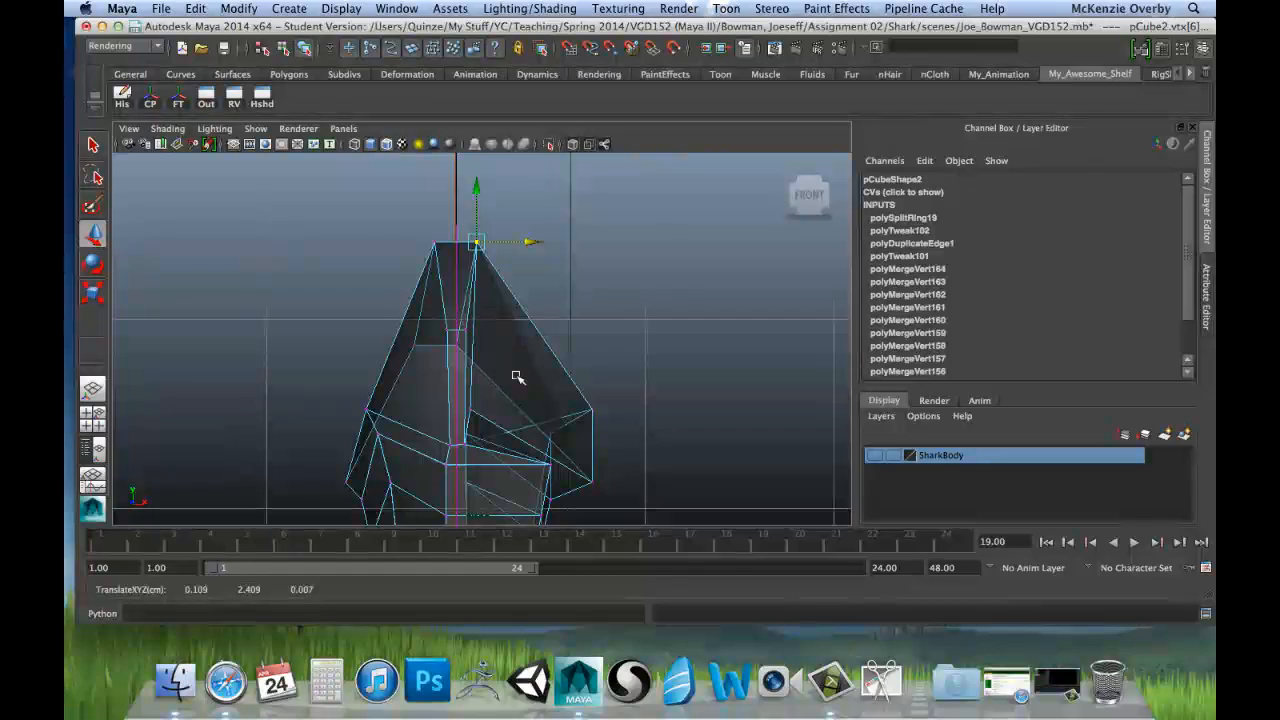
Step: Select the middle vertex just below the notch on the root's positive X face and move it along X to about 0.245
key("space")
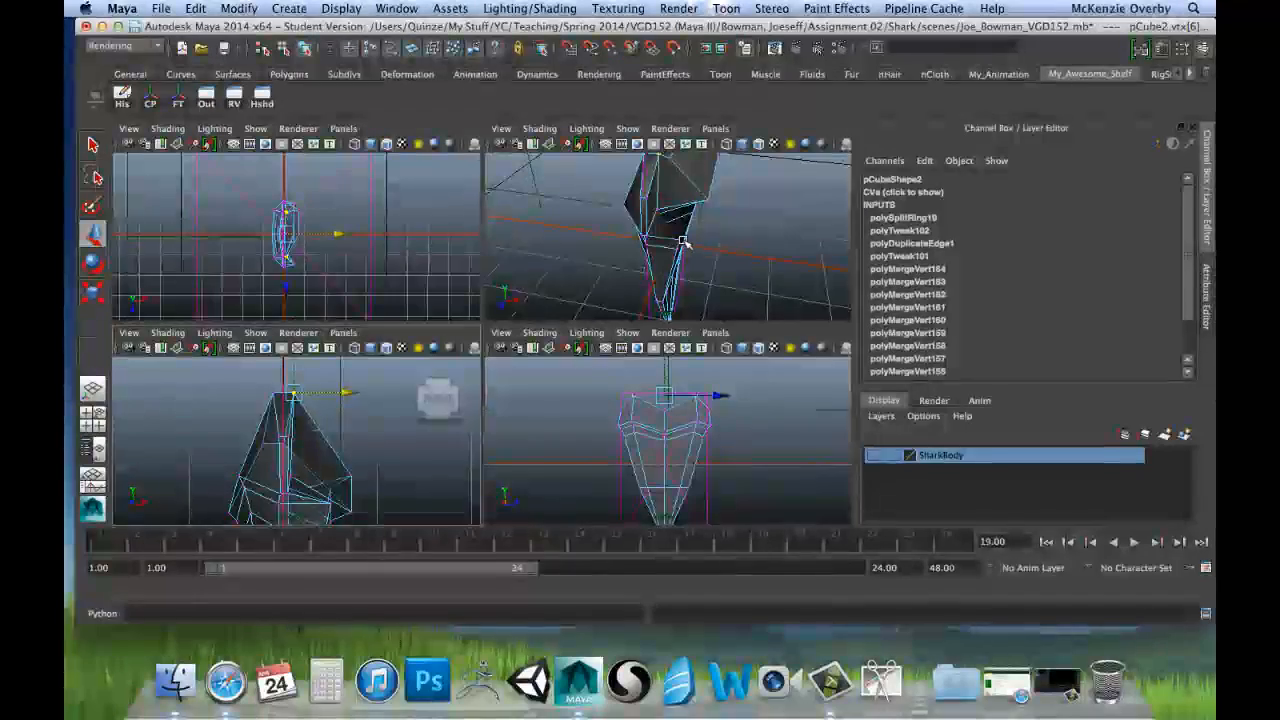
key("space")
left_click_drag(544, 318, 512, 284, "alt")
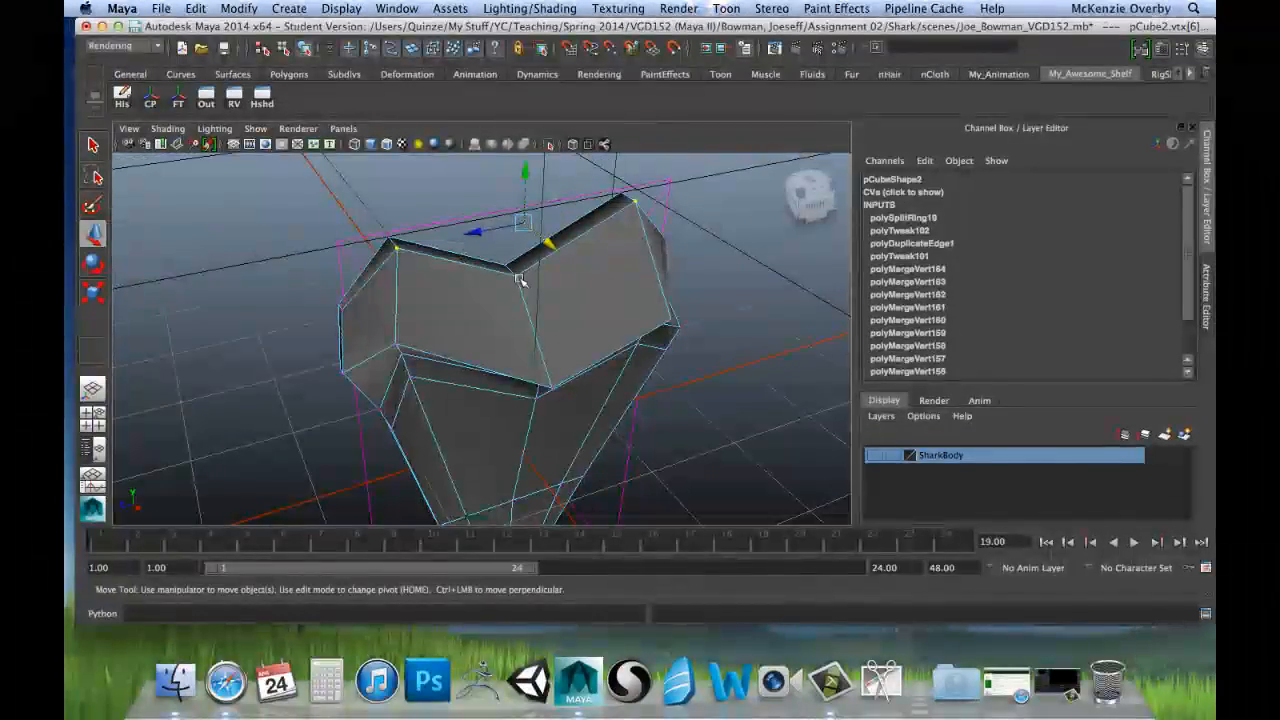
key("space")
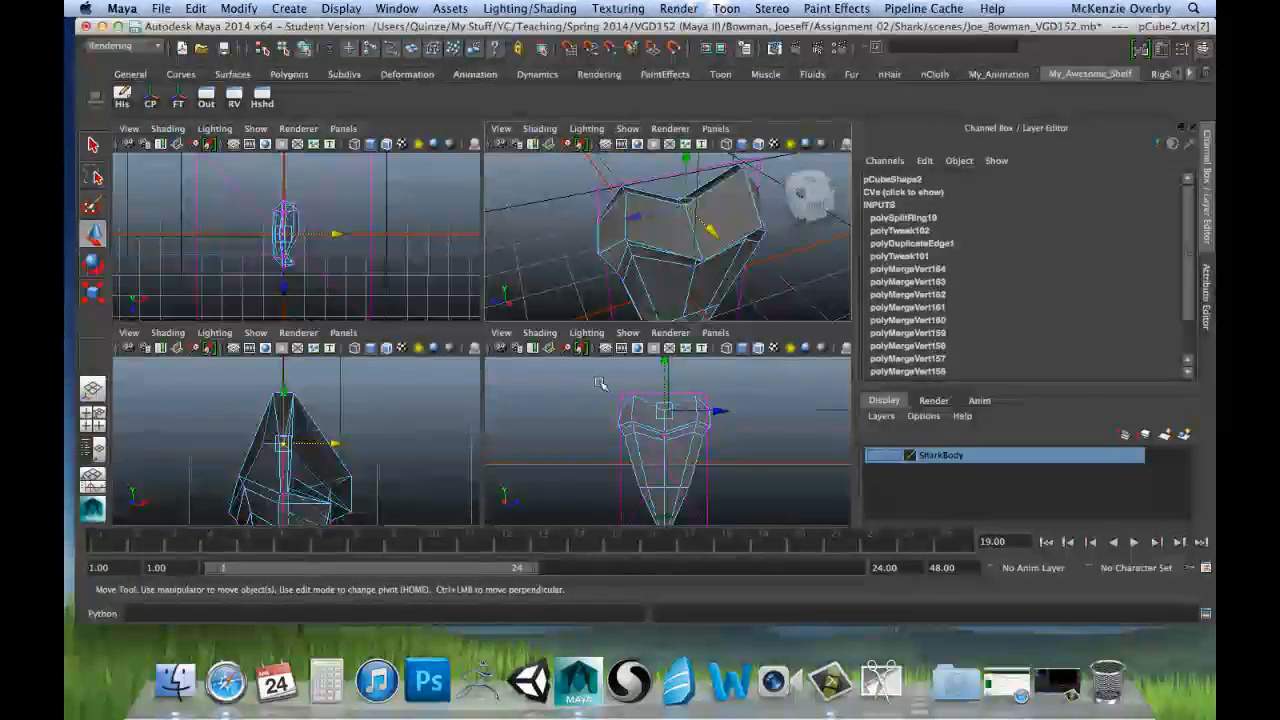
key("space")
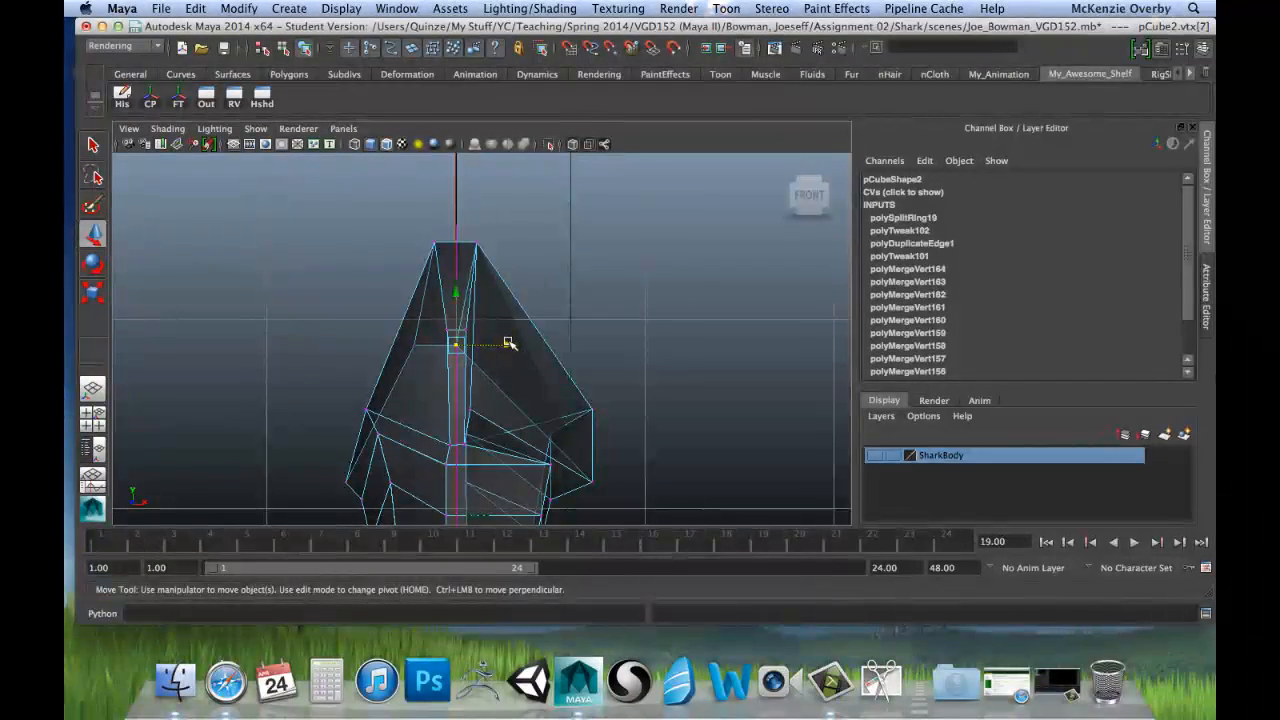
left_click_drag(509, 343, 549, 347)
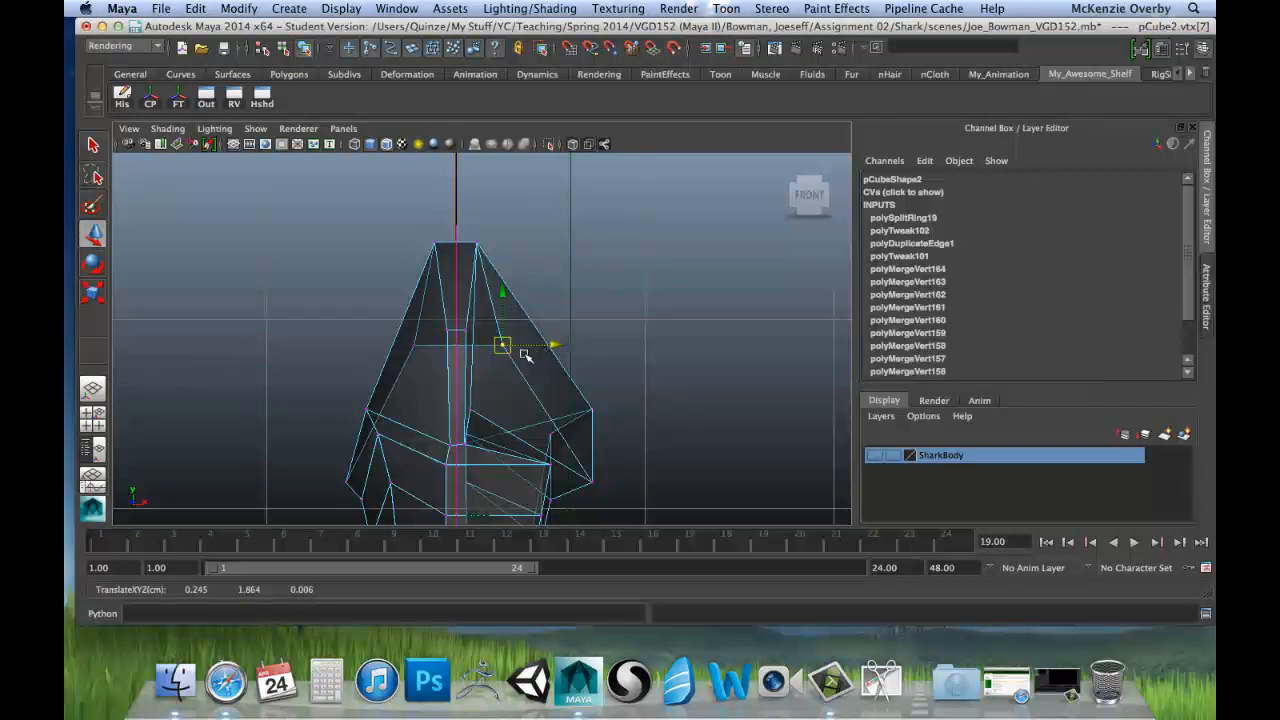
key("space")
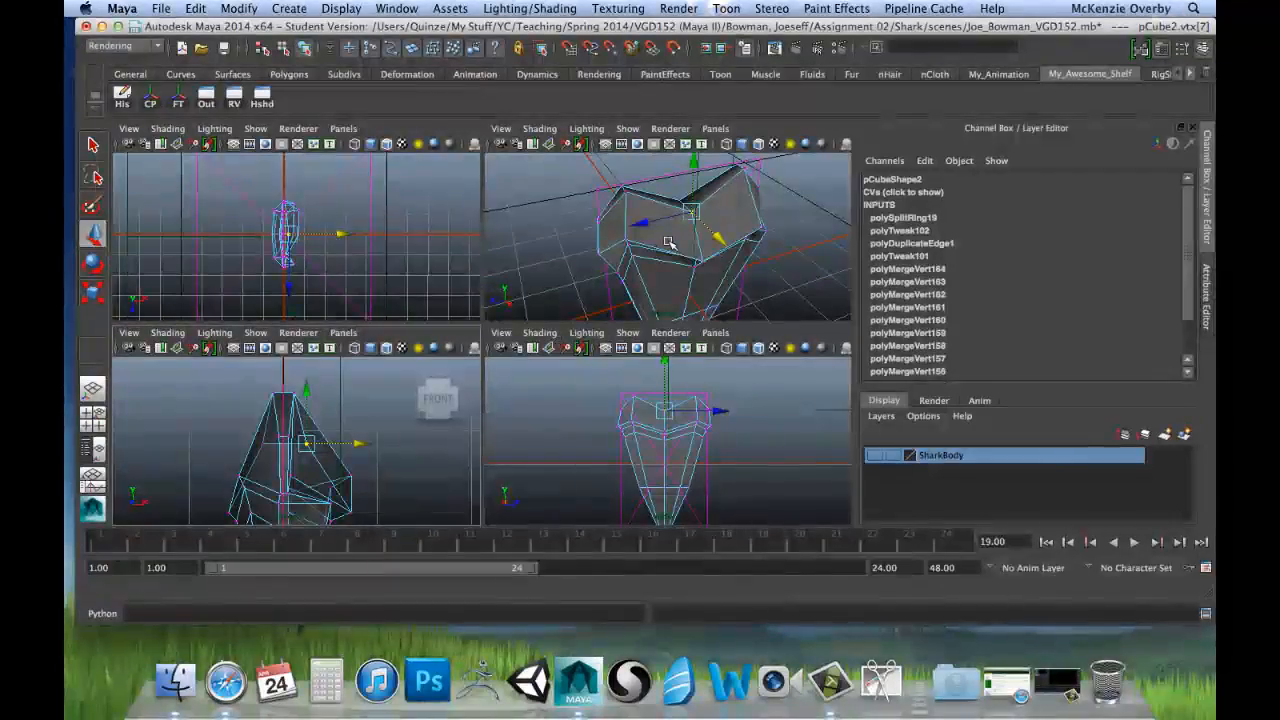
Step: Align the two vertices flanking the centre of the root's lower edge along X, and move them to about 0.533 in X
scroll(617, 241, "up", 5)
left_click_drag(615, 241, 495, 236, "alt")
left_click(655, 212)
scroll(660, 228, "up", 5)
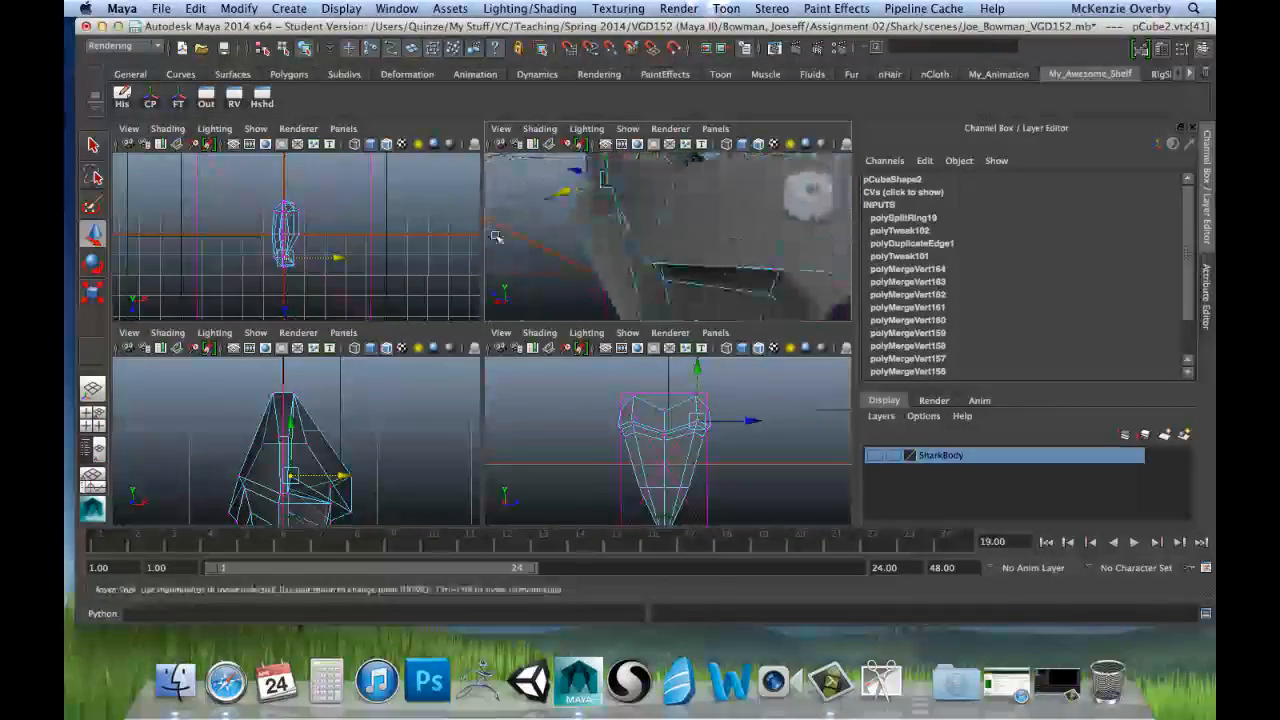
left_click_drag(748, 229, 568, 218, "alt")
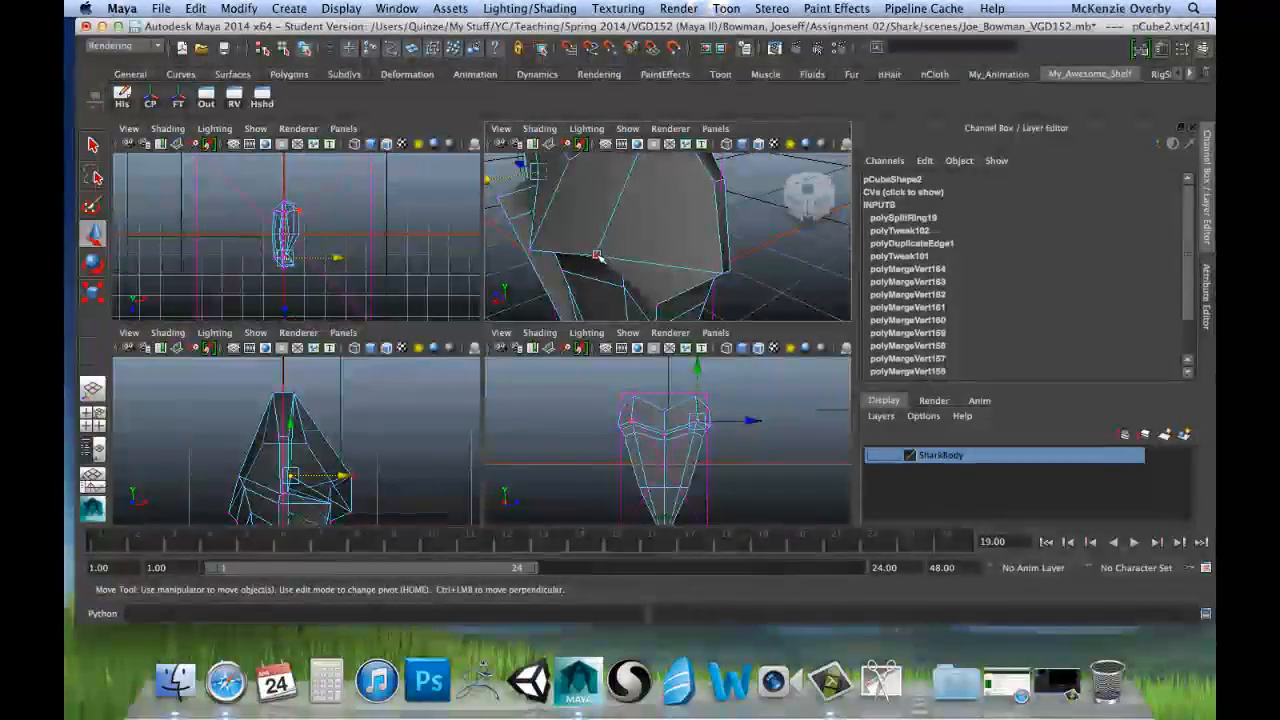
key("space")
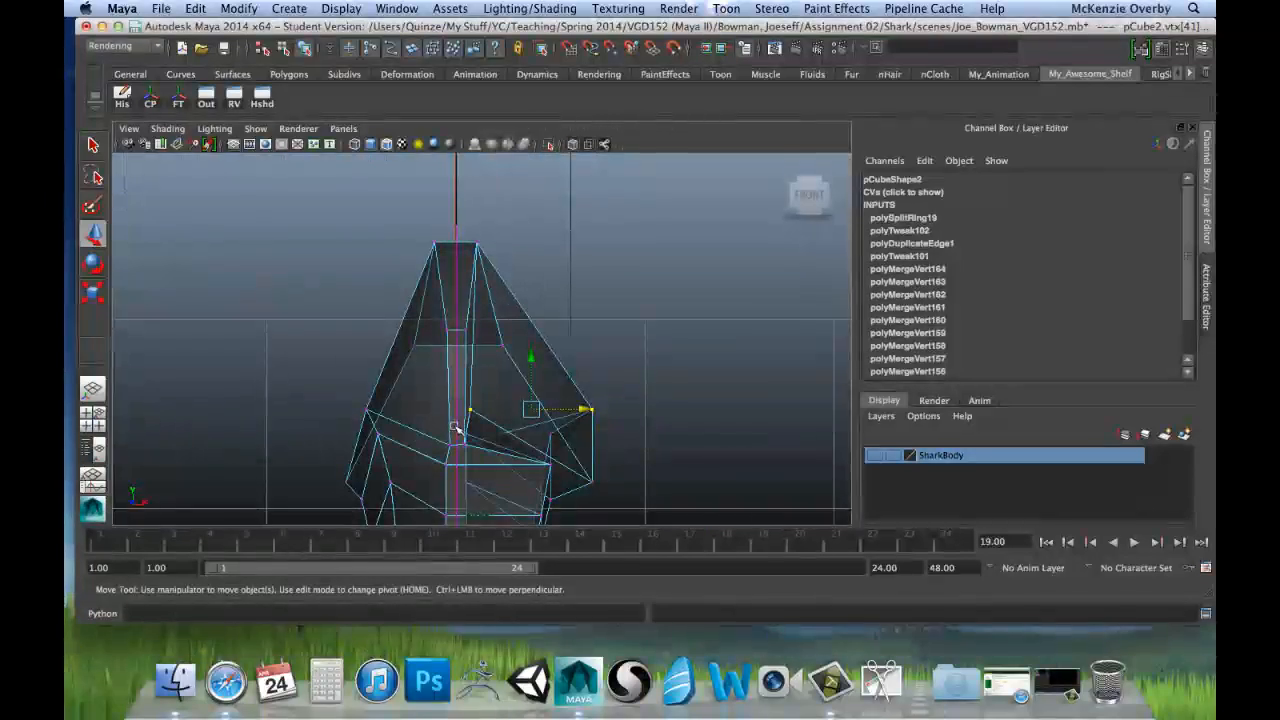
key("r")
left_click_drag(457, 409, 609, 409)
key("w")
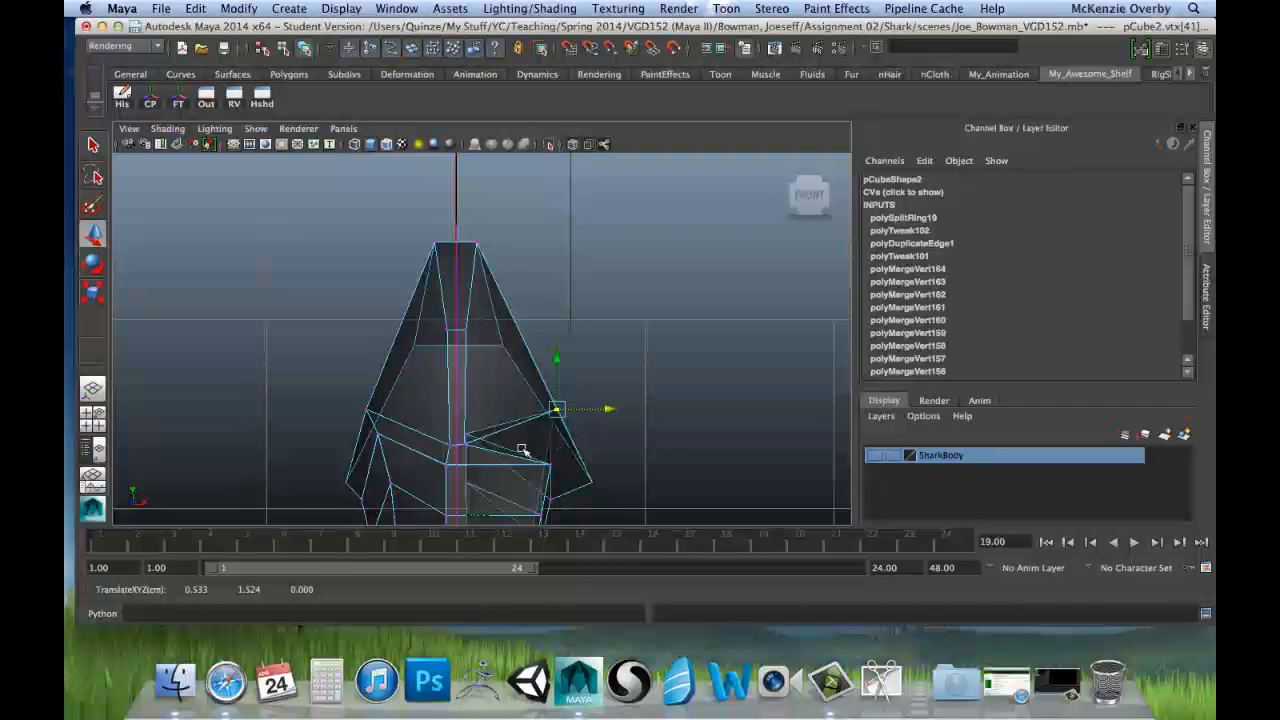
key("space")
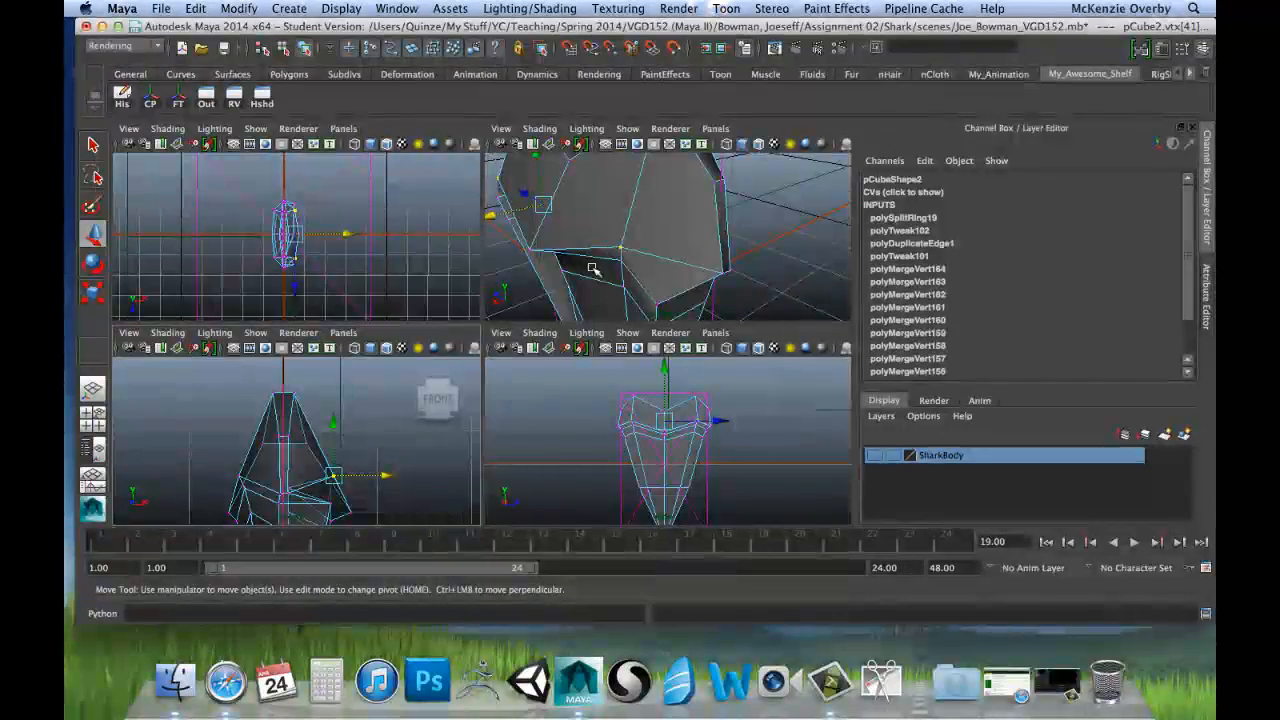
Step: Select the central vertex of the root's lower edge on the positive X face and move it along X to about 0.593
left_click(529, 247)
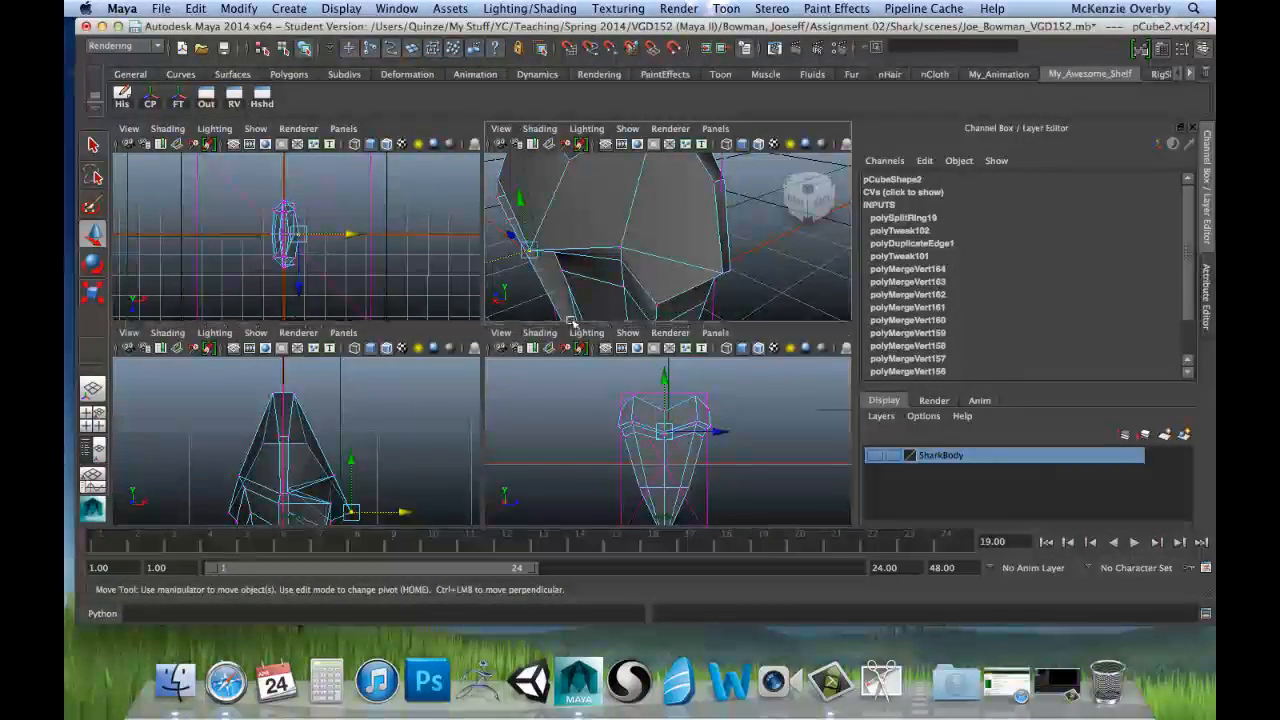
key("space")
middle_click_drag(435, 419, 440, 351, "alt")
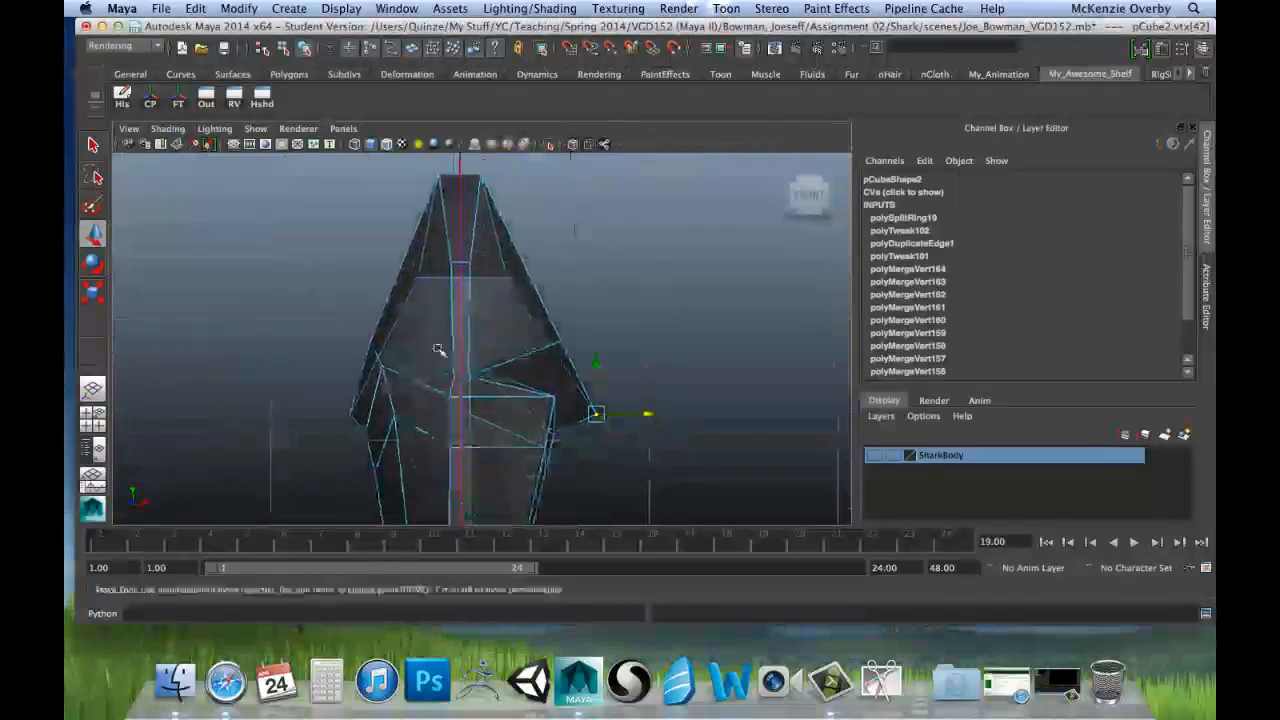
left_click_drag(650, 414, 622, 418)
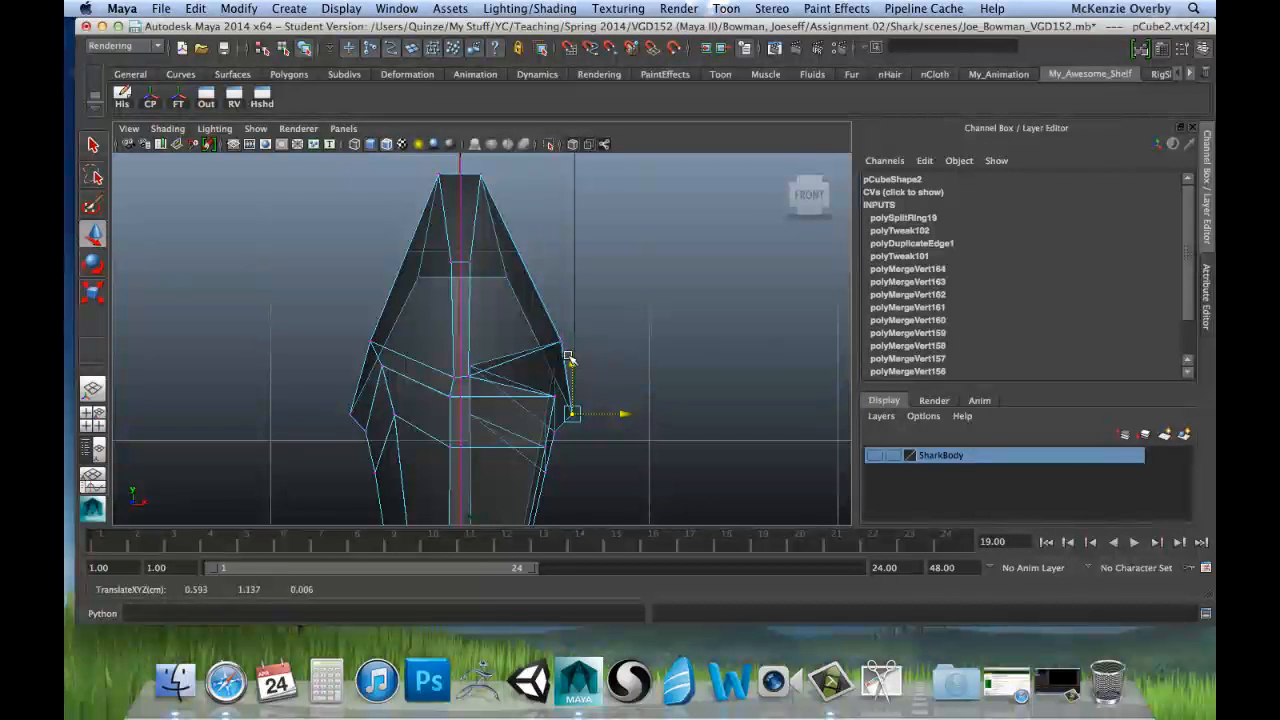
Step: Move the two vertices flanking the root's lower centre point inward along X to about 0.499
left_click(560, 344)
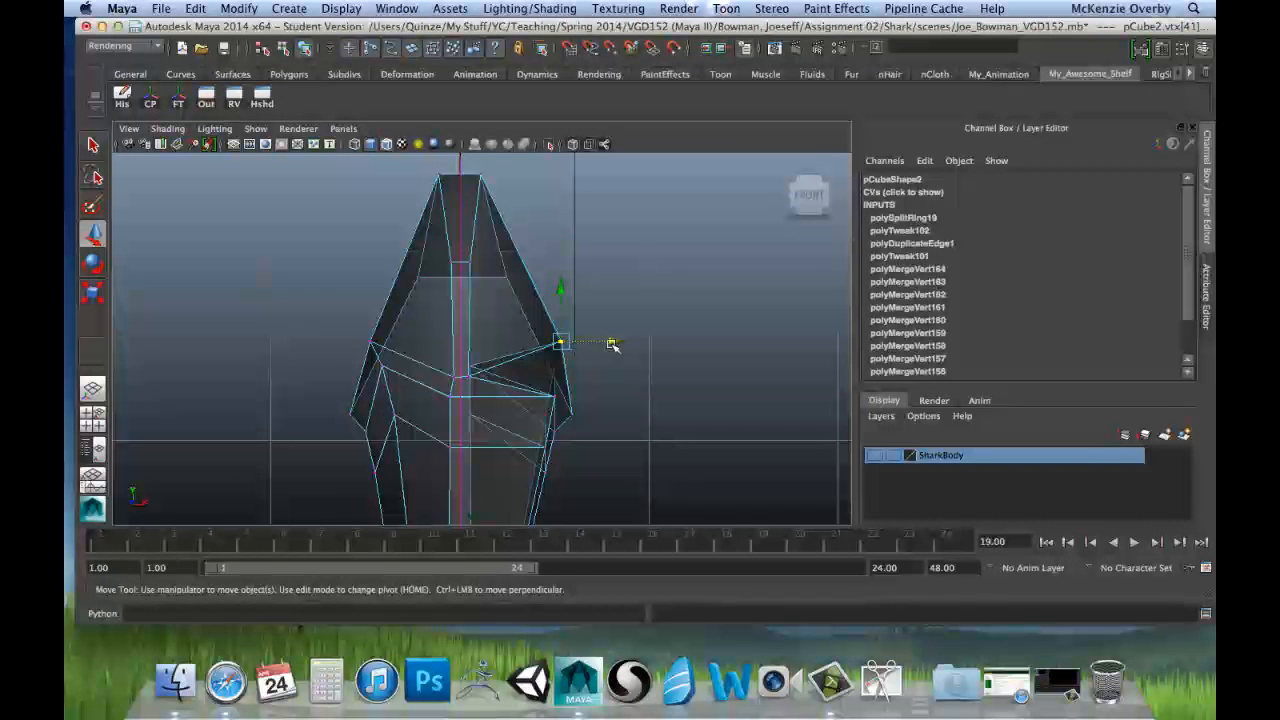
left_click_drag(612, 344, 604, 344)
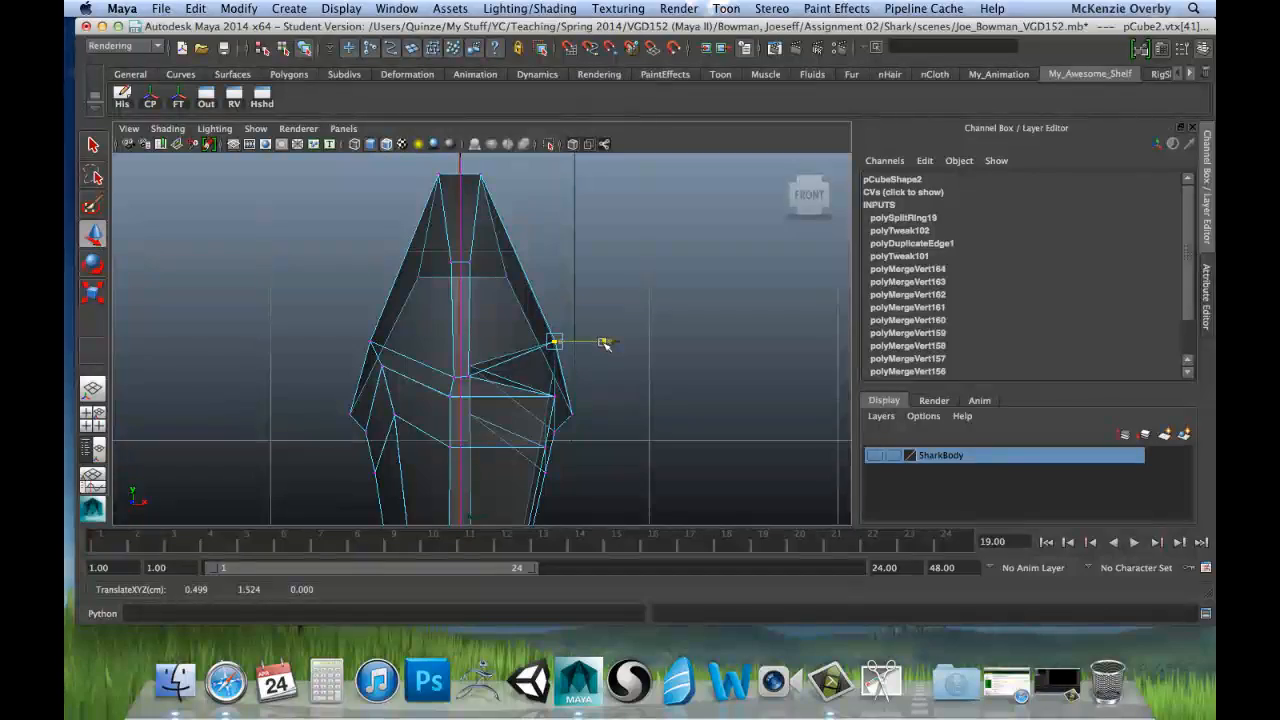
key("space")
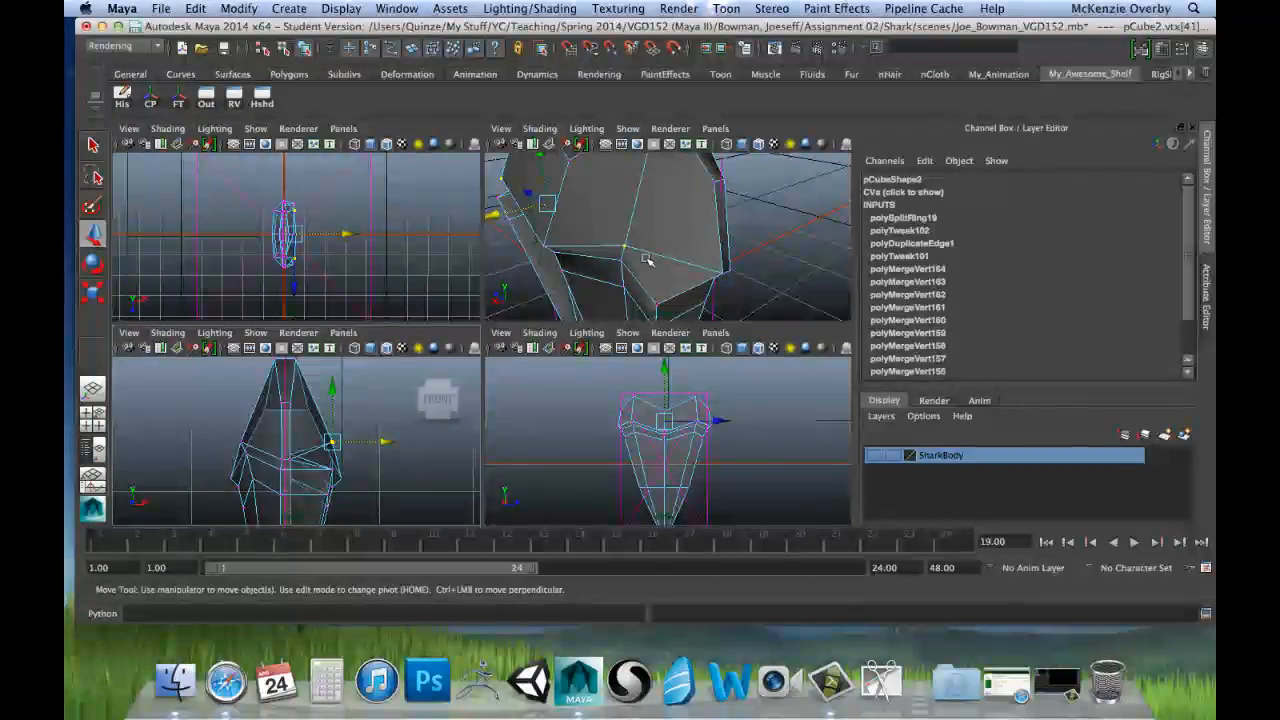
Step: Select the two outer side vertices just below the root's lower edge on the positive X side and move them along X to about 0.056
key("space")
left_click_drag(583, 366, 487, 309, "alt")
left_click(315, 304)
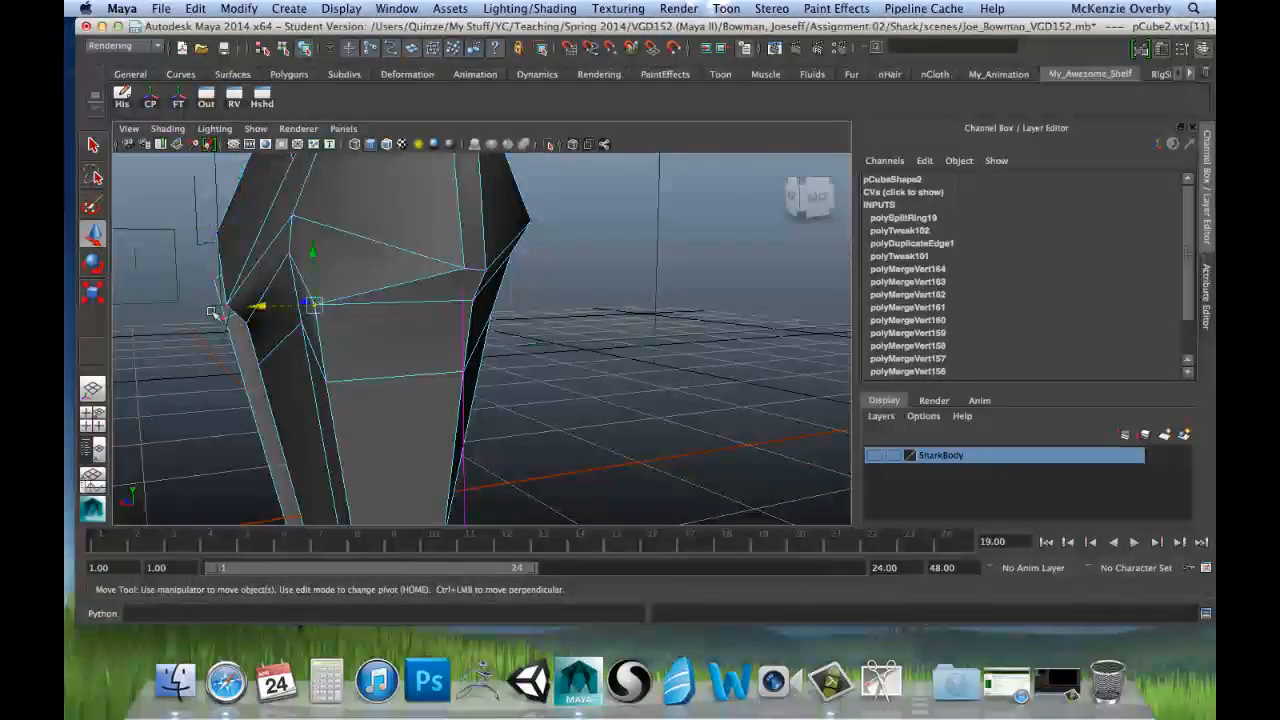
left_click_drag(316, 305, 400, 283, "alt")
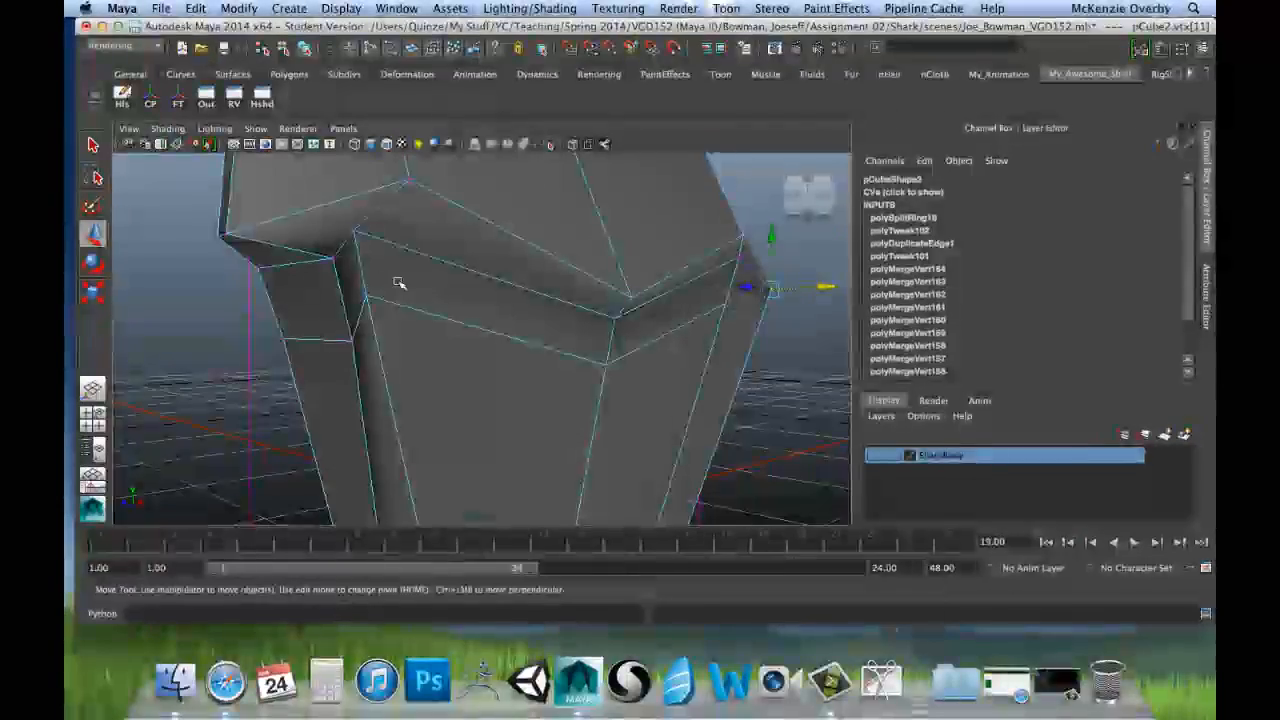
left_click(331, 260)
key("space")
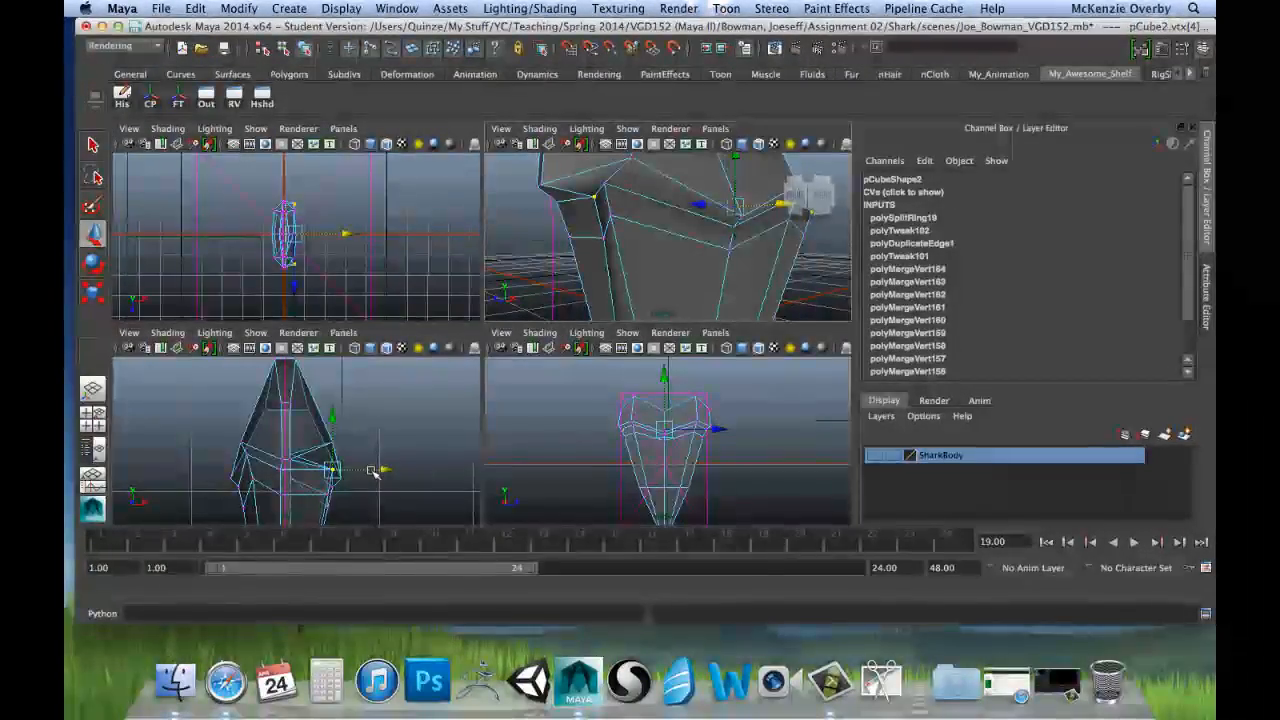
key("space")
left_click(605, 398)
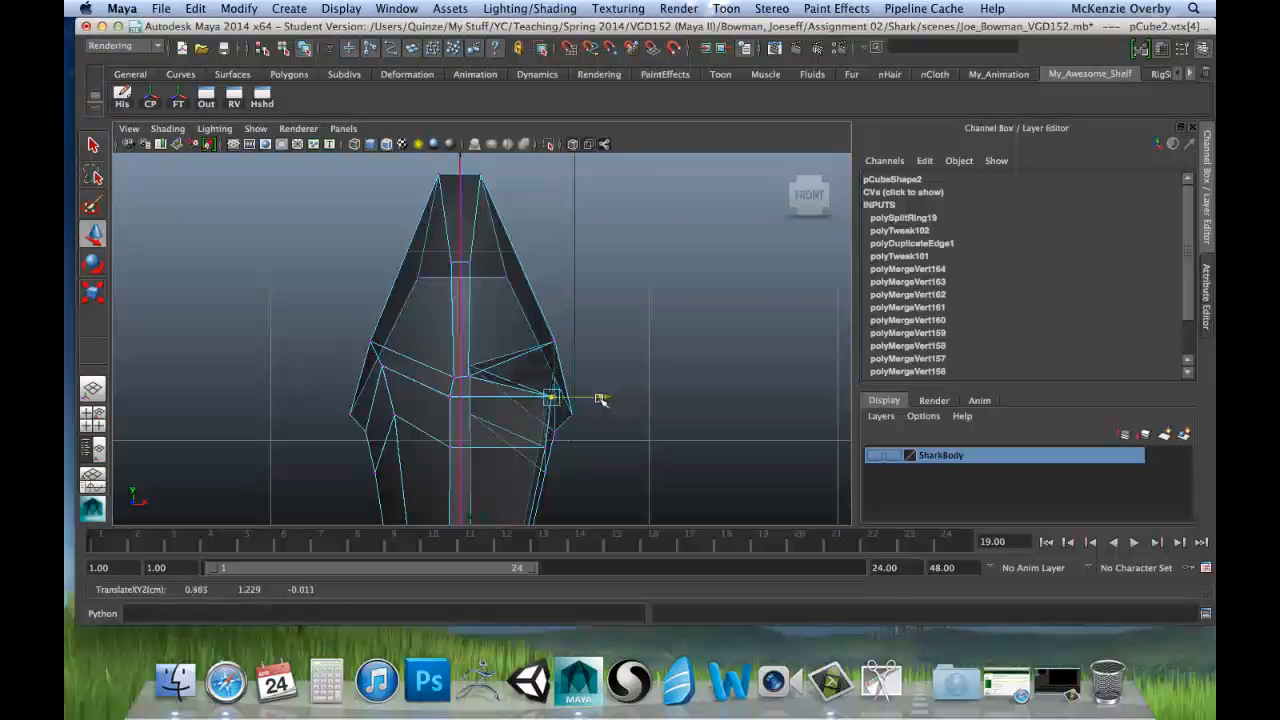
left_click_drag(600, 399, 597, 401)
left_click_drag(572, 409, 518, 409)
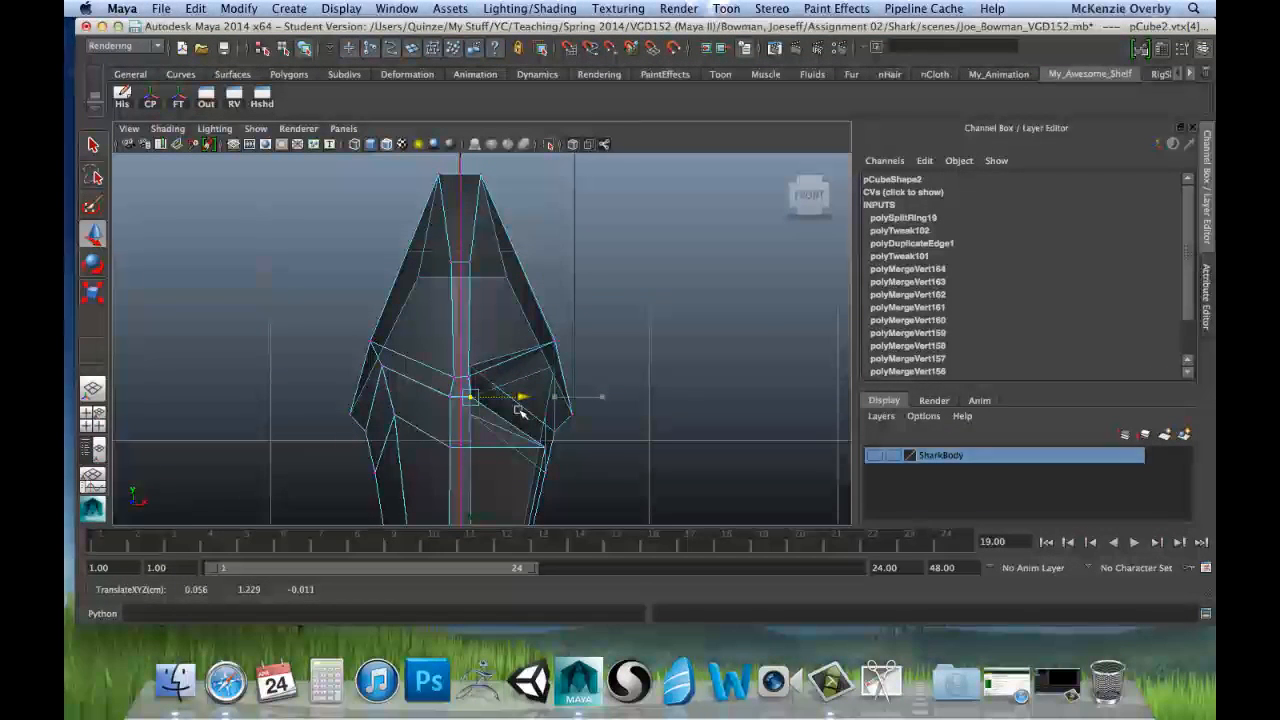
Step: Move the negative-X side vertices below the root to about -0.038 in X and the upper positive-X pair to about 0.047
left_click(449, 398)
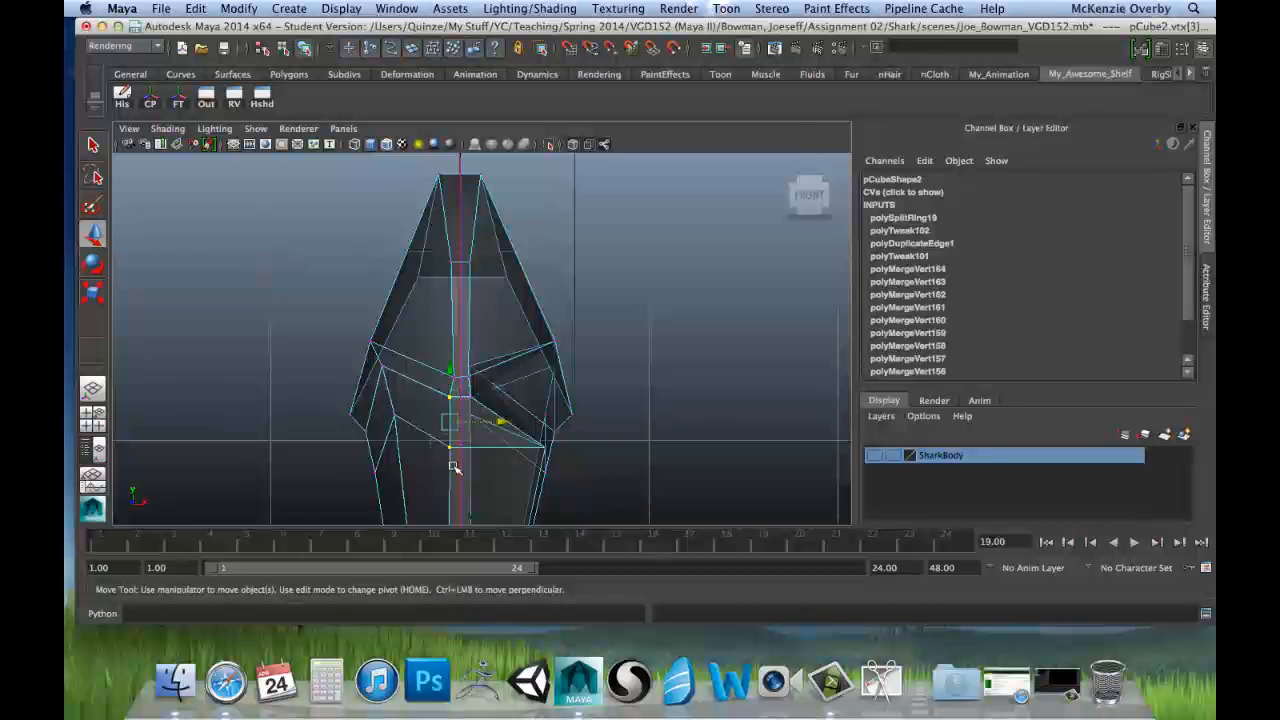
left_click_drag(503, 421, 501, 421)
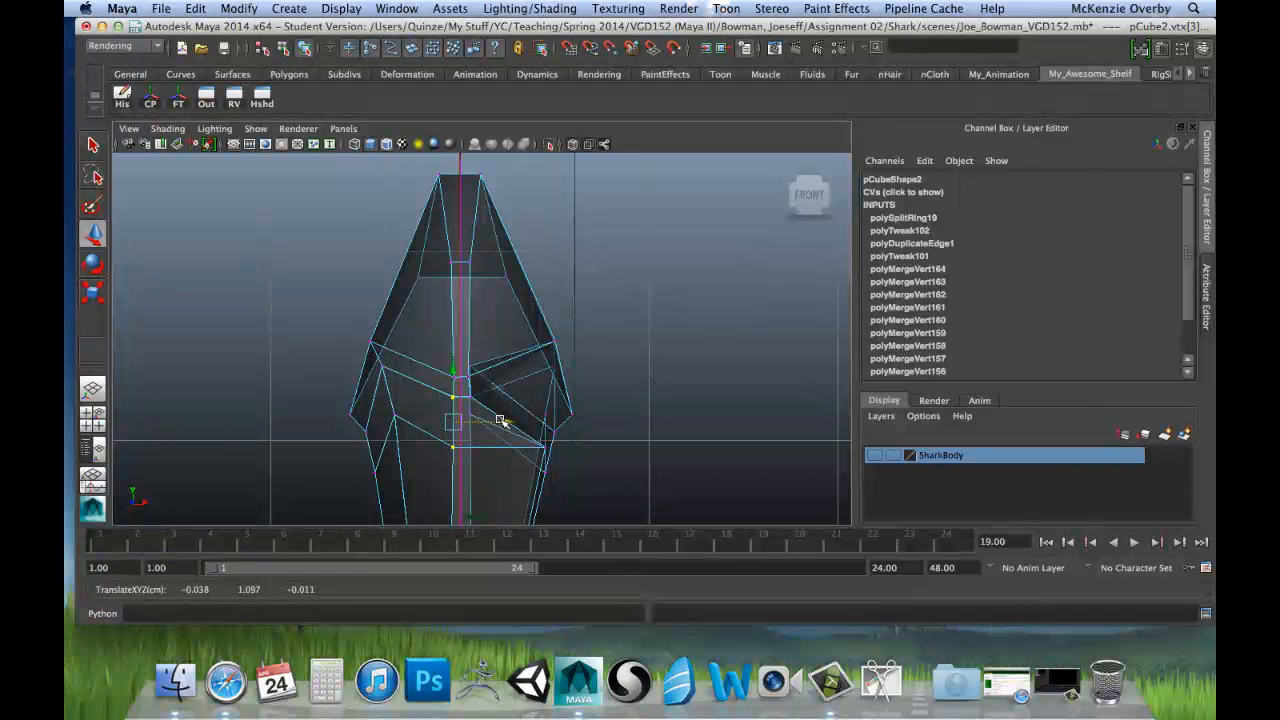
left_click(467, 397)
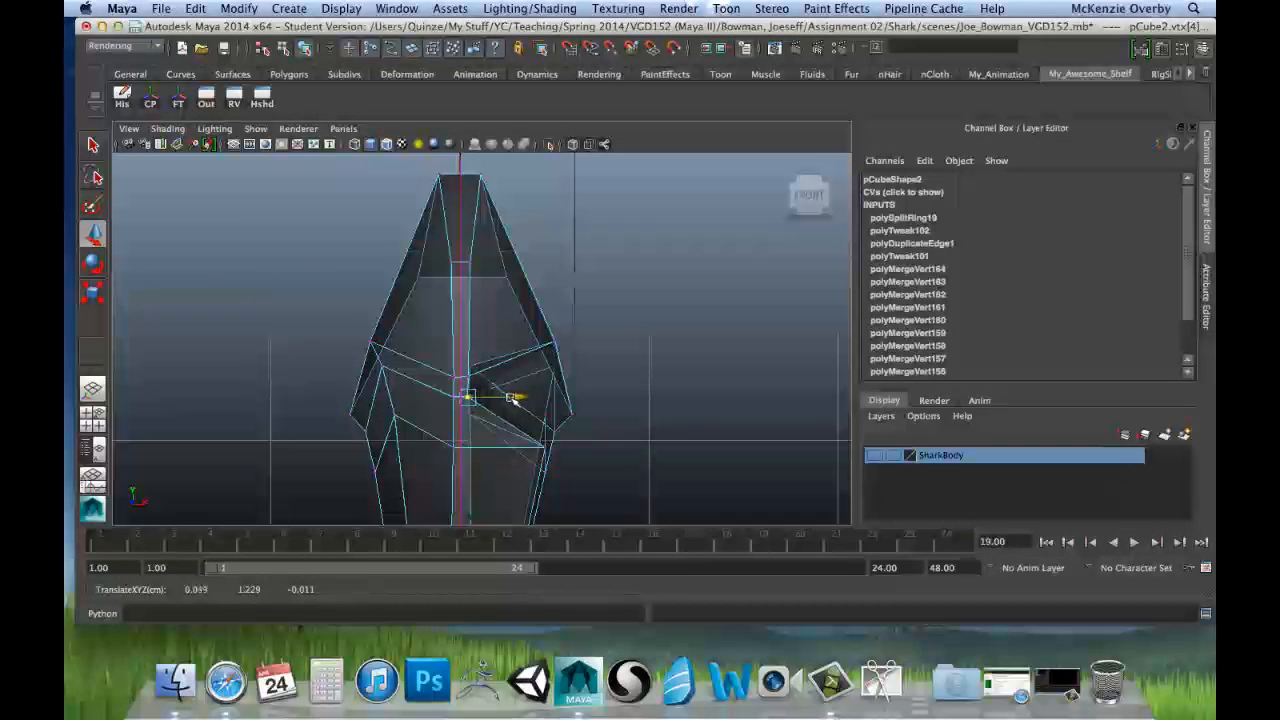
left_click_drag(510, 398, 511, 401)
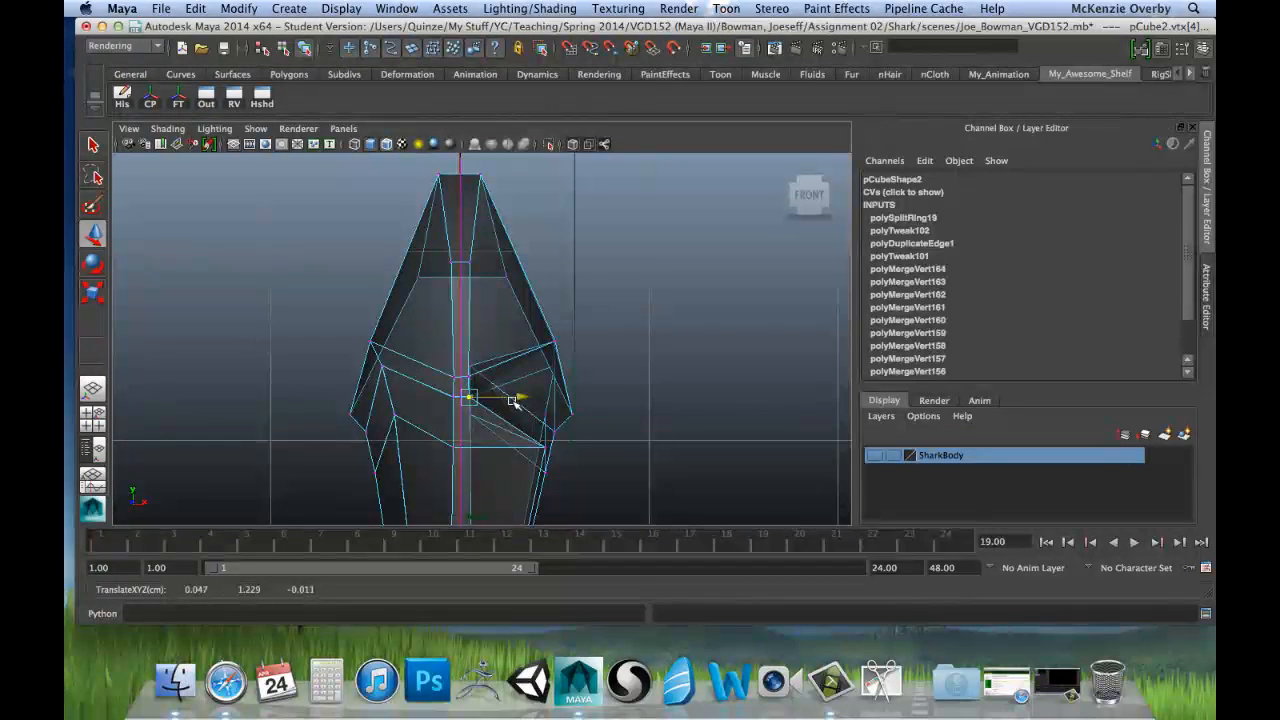
key("space")
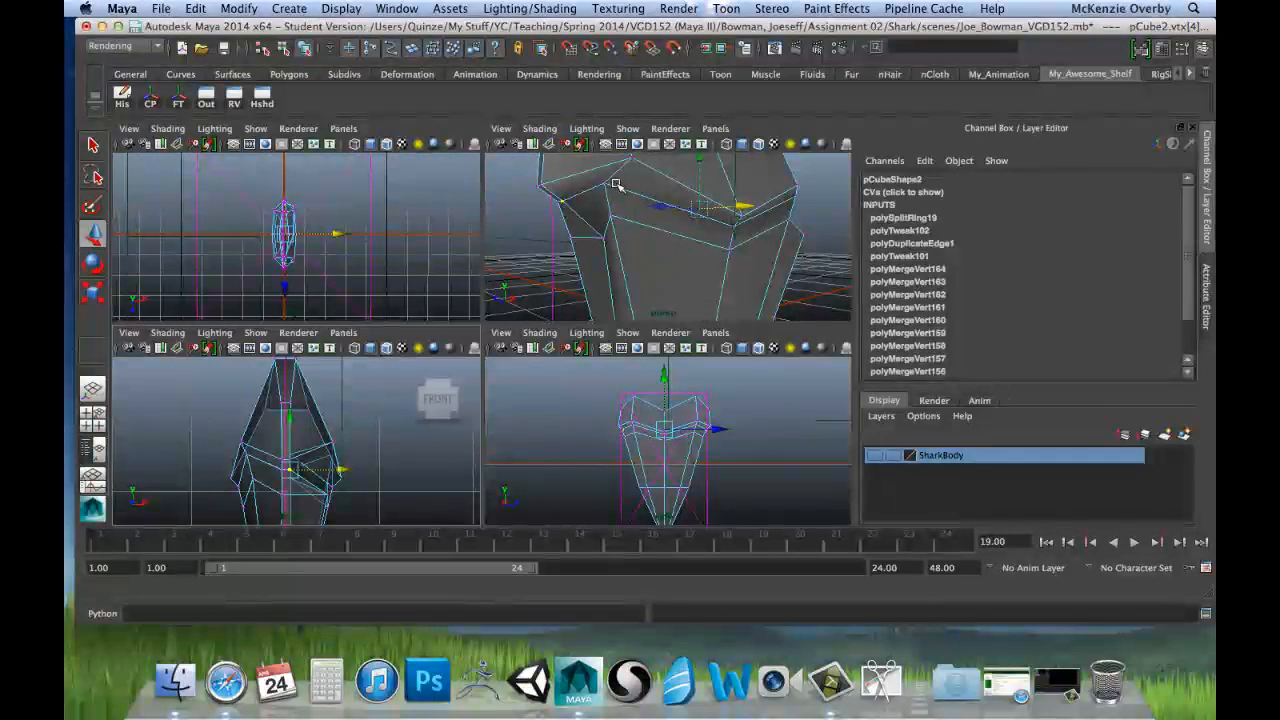
Step: Align the two face vertices just beneath the root's lower edge along X with Scale, and move them out to the positive X face
left_click(603, 184)
left_click_drag(757, 299, 619, 233, "alt")
left_click(673, 185)
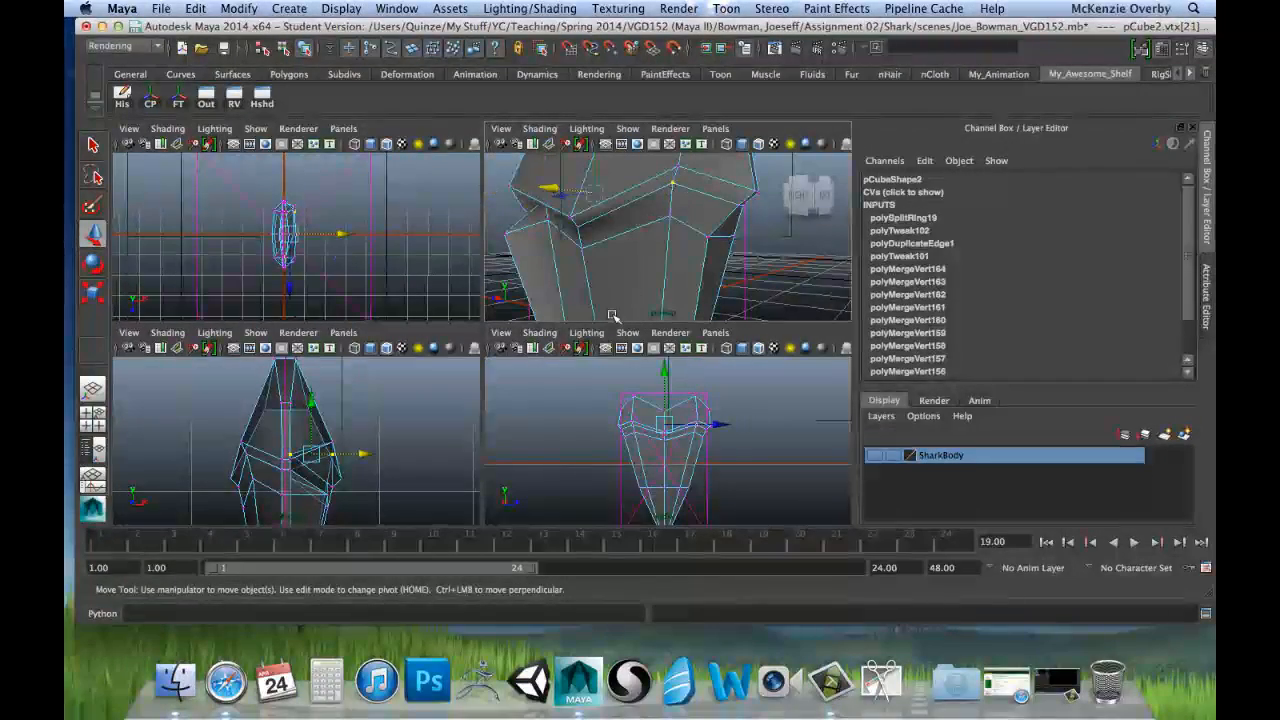
key("space")
scroll(530, 370, "down", 3)
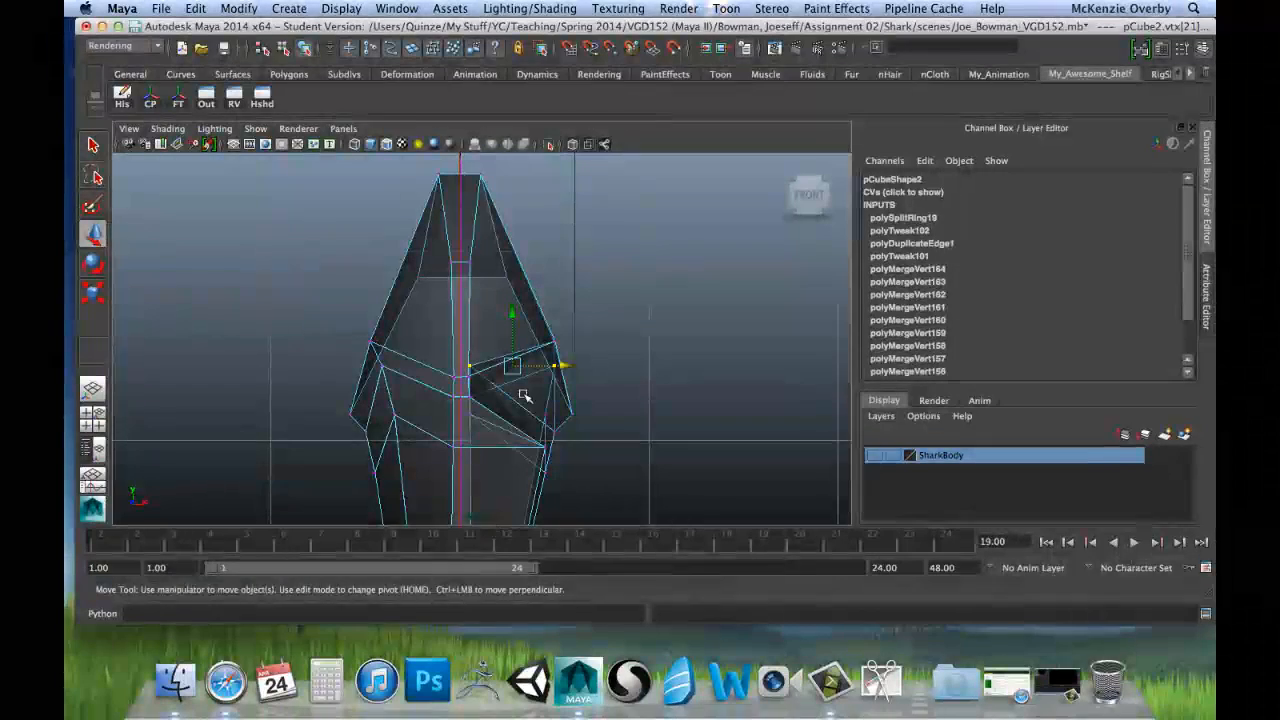
key("r")
mouse_move(583, 366)
left_mouse_down()
mouse_move(510, 366)
mouse_move(599, 376)
left_mouse_up()
key("w")
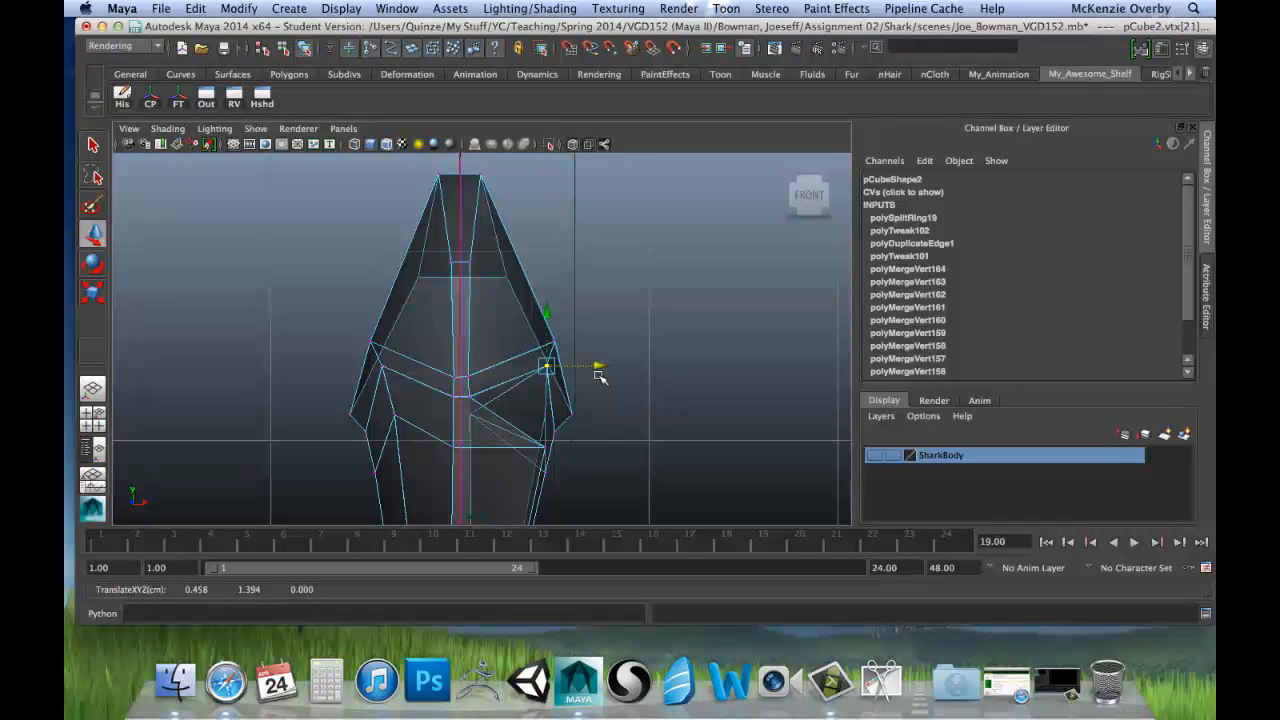
Step: Select the central vertex just beneath the root's lower point and nudge it slightly outward along X
left_click(555, 431)
key("space")
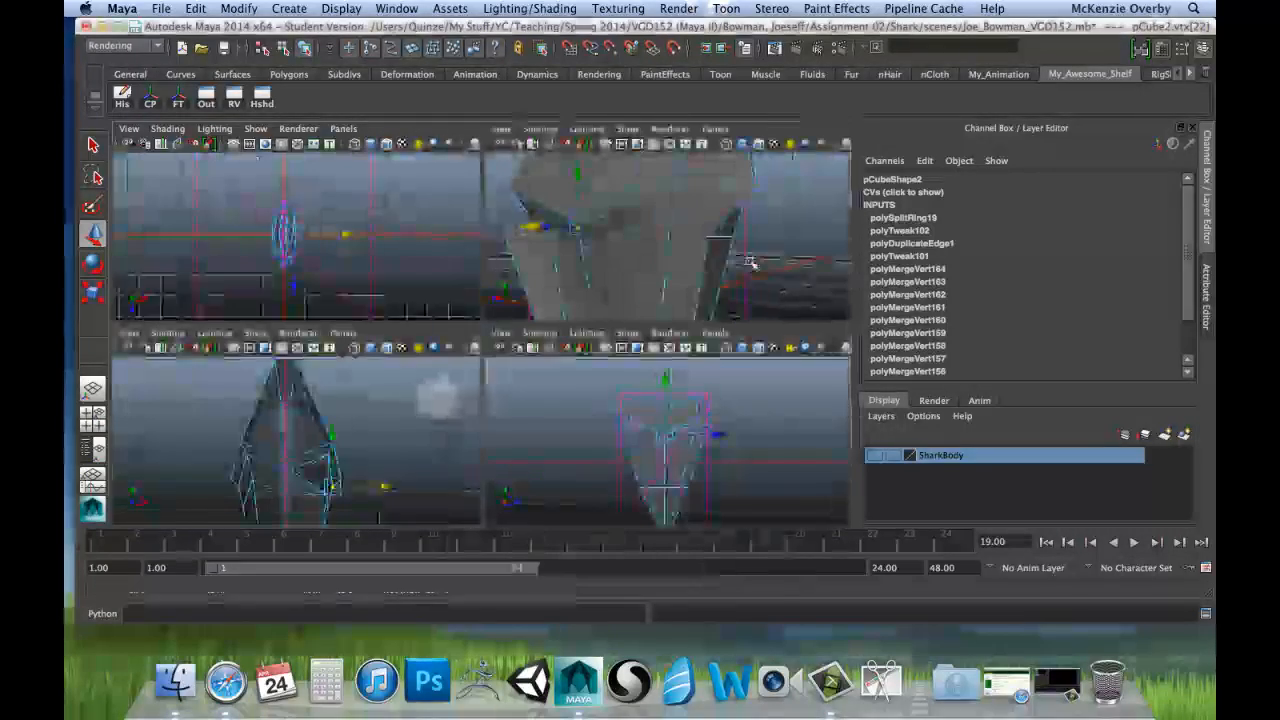
key("space")
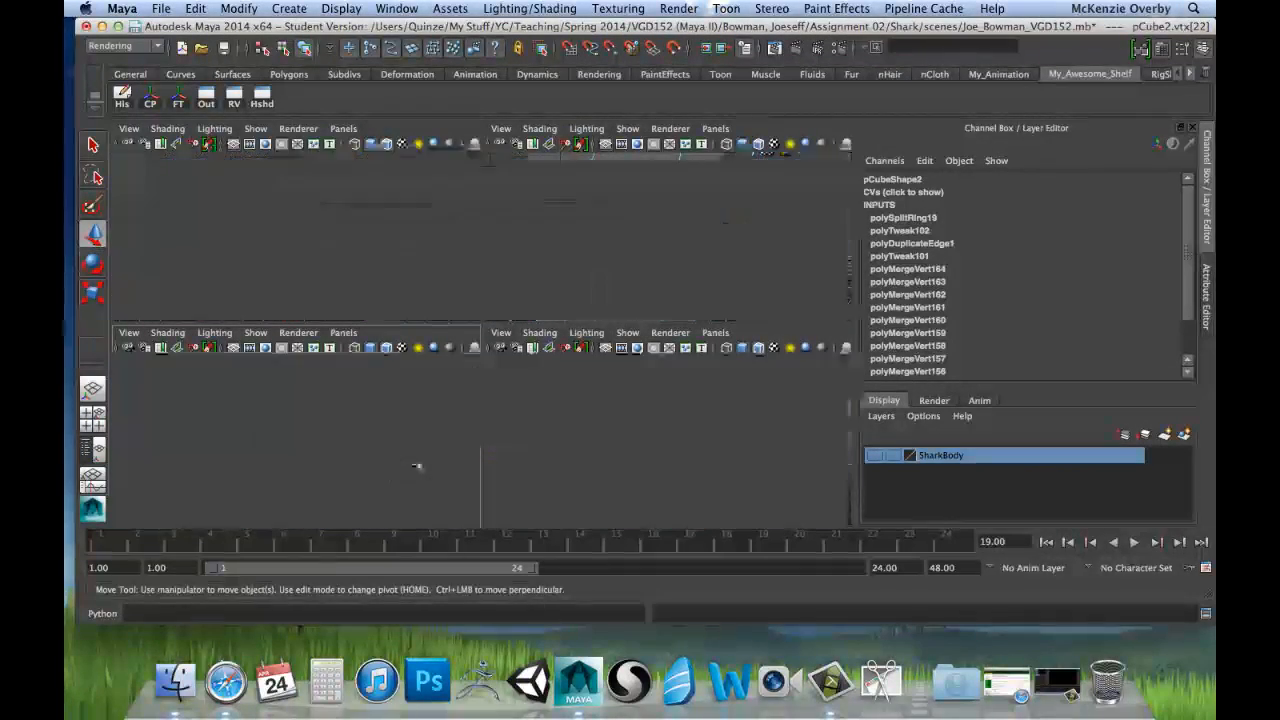
left_click_drag(610, 431, 613, 433)
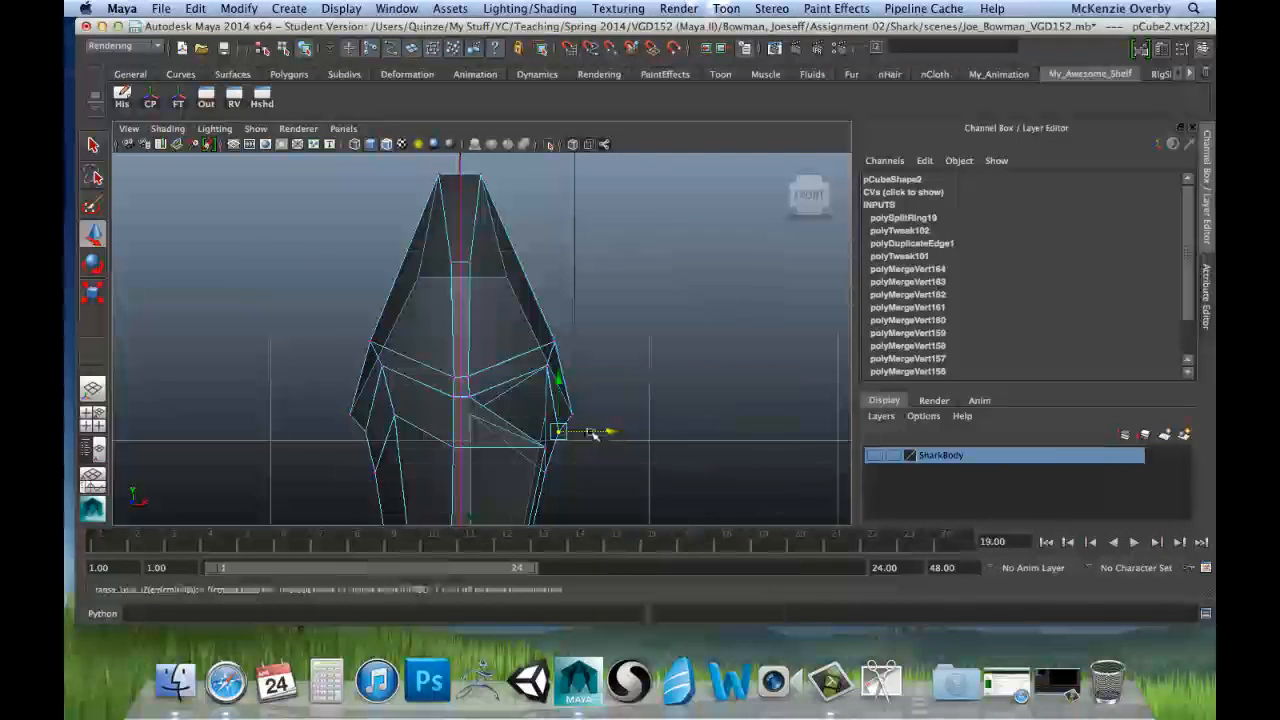
key("space")
Step: Select the two outer side vertices at the top of the crown on the positive X side and move them along X to about 0.052
left_click(709, 237)
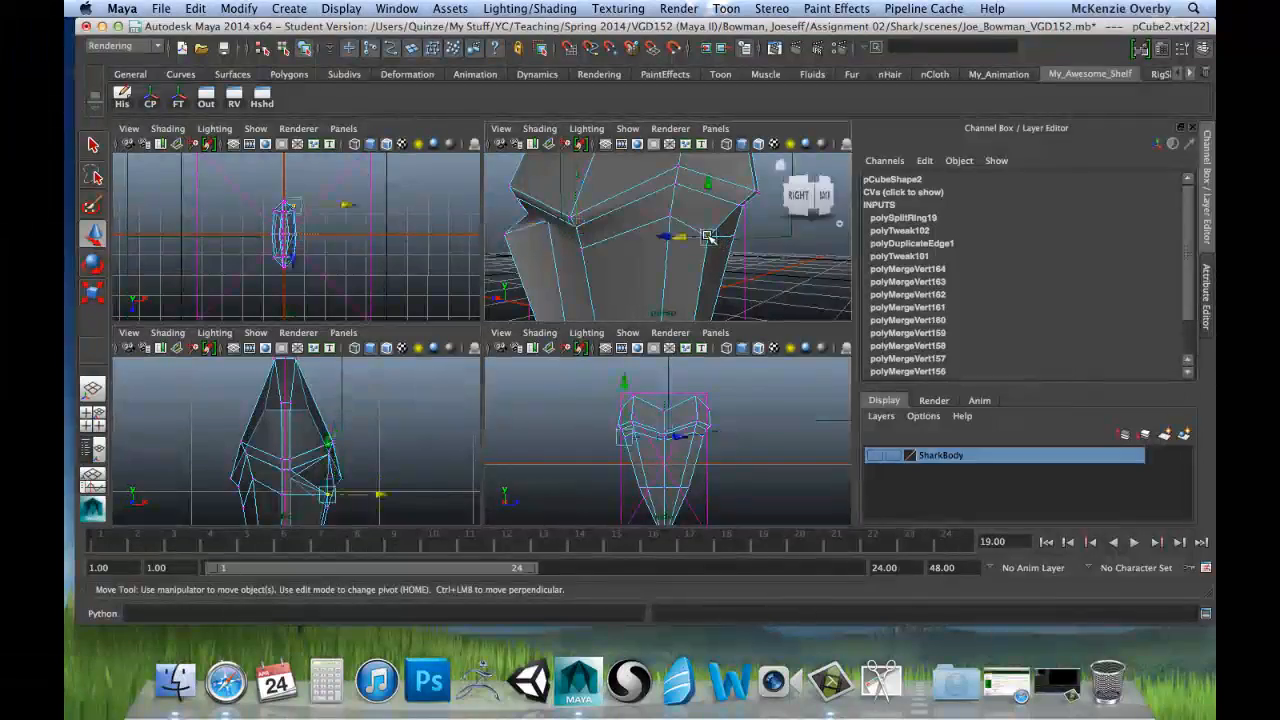
left_click_drag(538, 268, 670, 262, "alt")
left_click(670, 262, "shift")
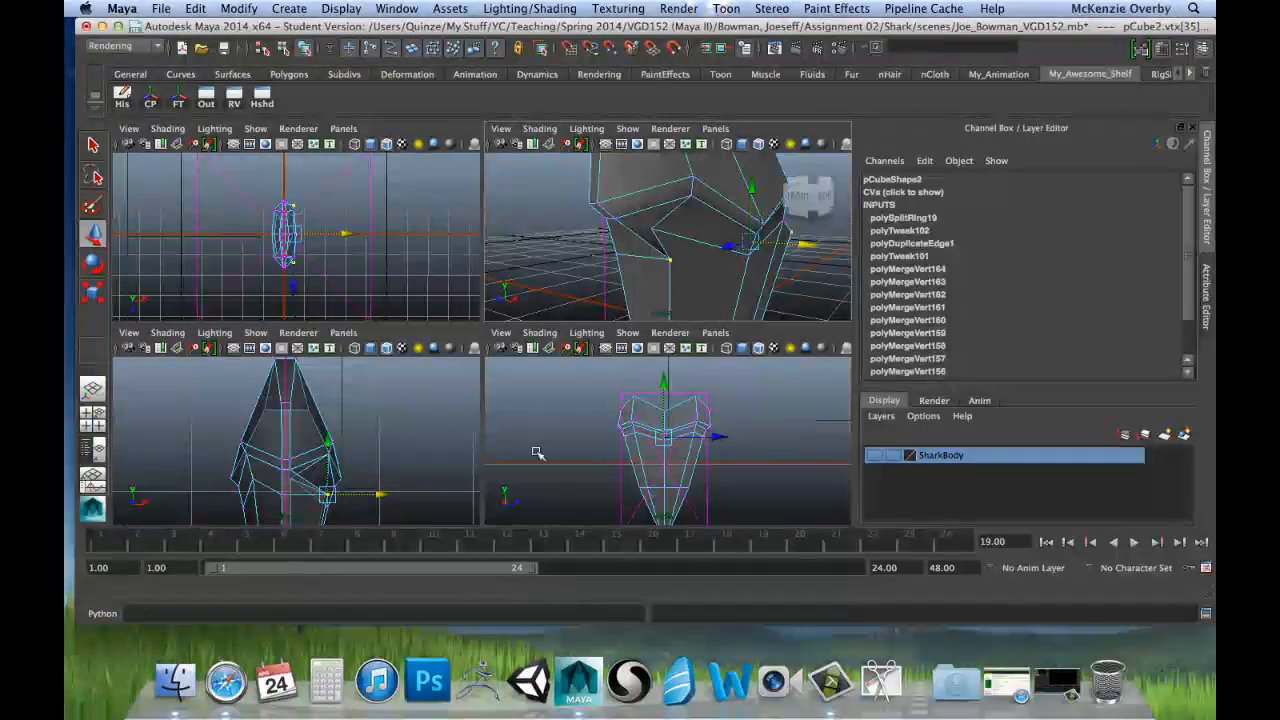
key("space")
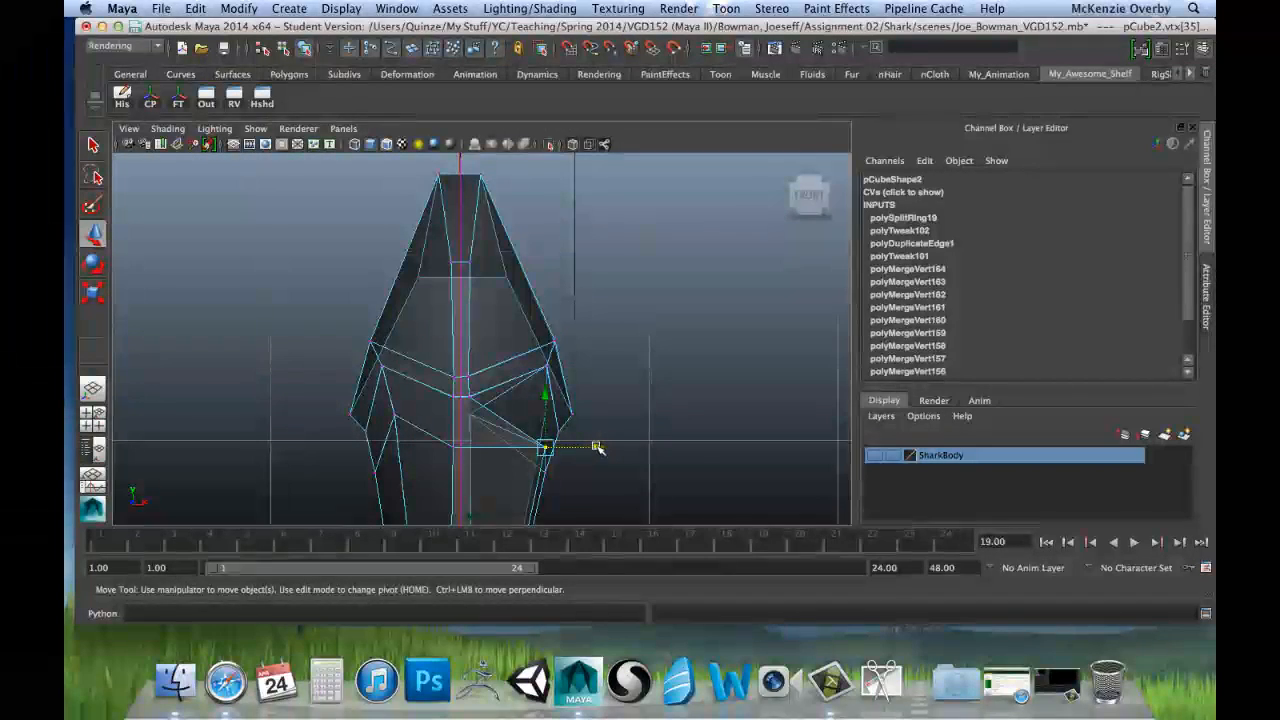
left_click_drag(597, 447, 522, 460)
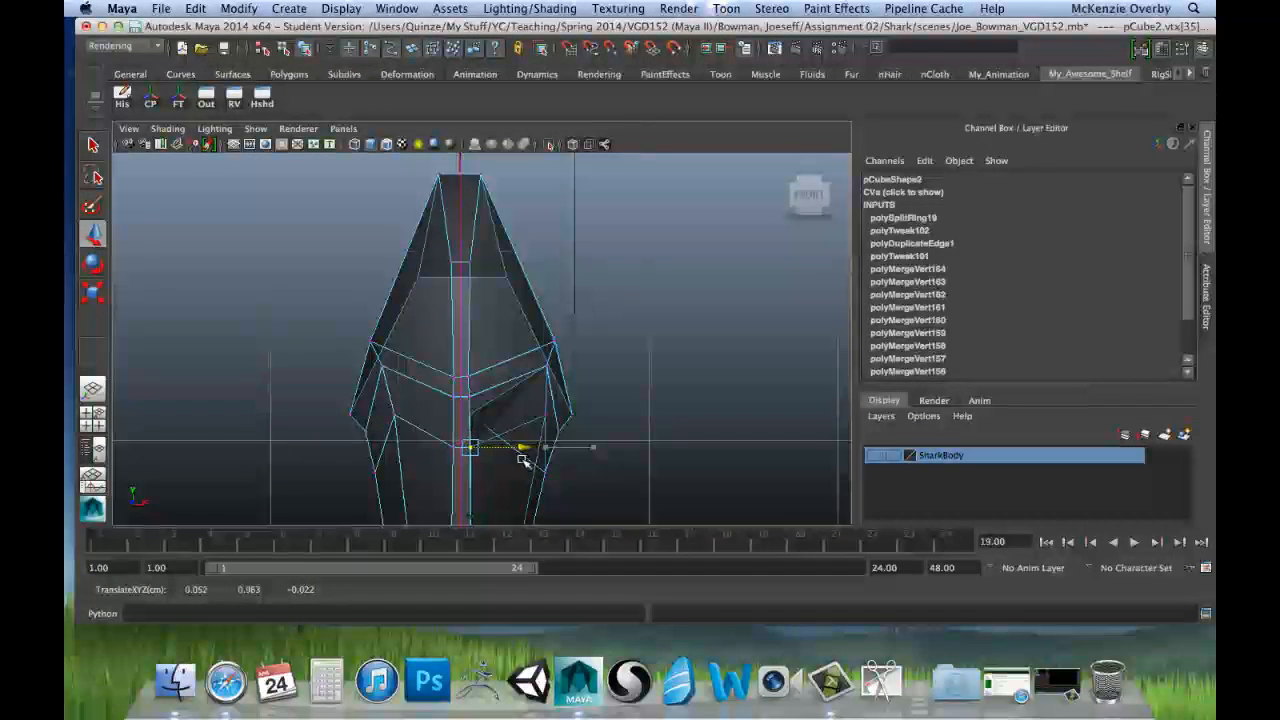
key("space")
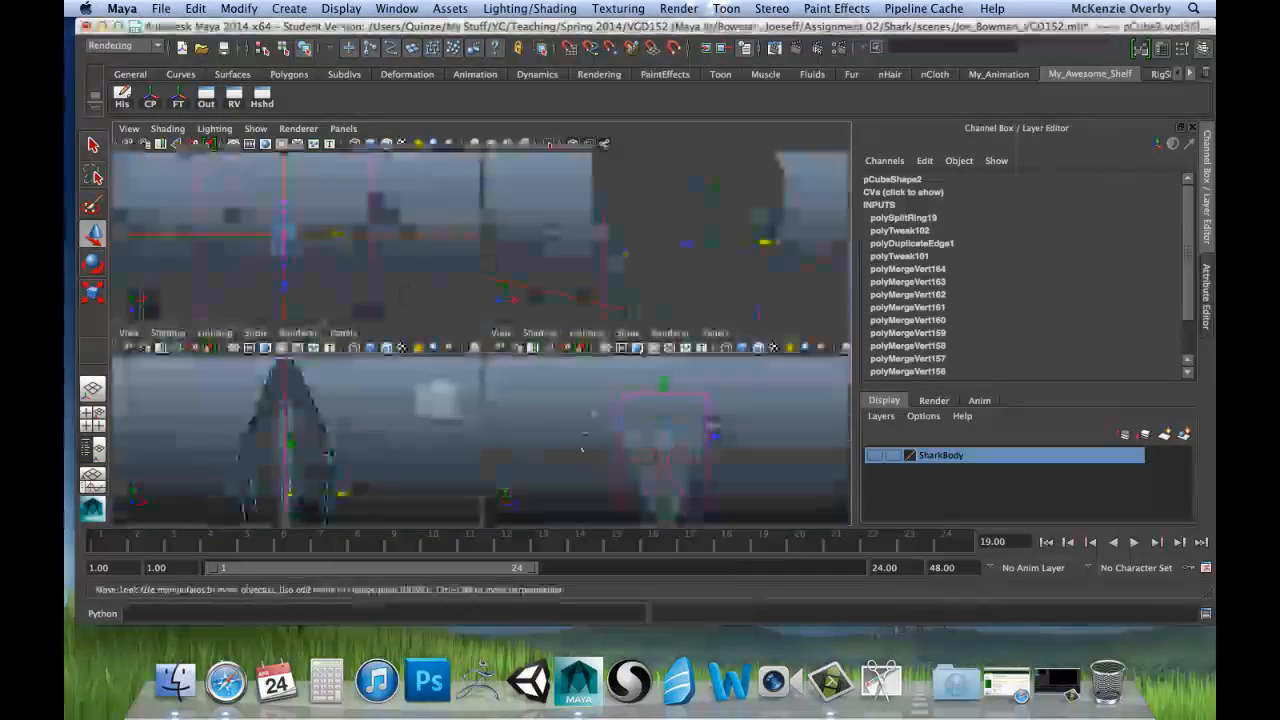
Step: Select the two positive-X face vertices flanking the centre line just below the root and flatten them along X with Scale
key("space")
left_click_drag(580, 365, 455, 249, "alt")
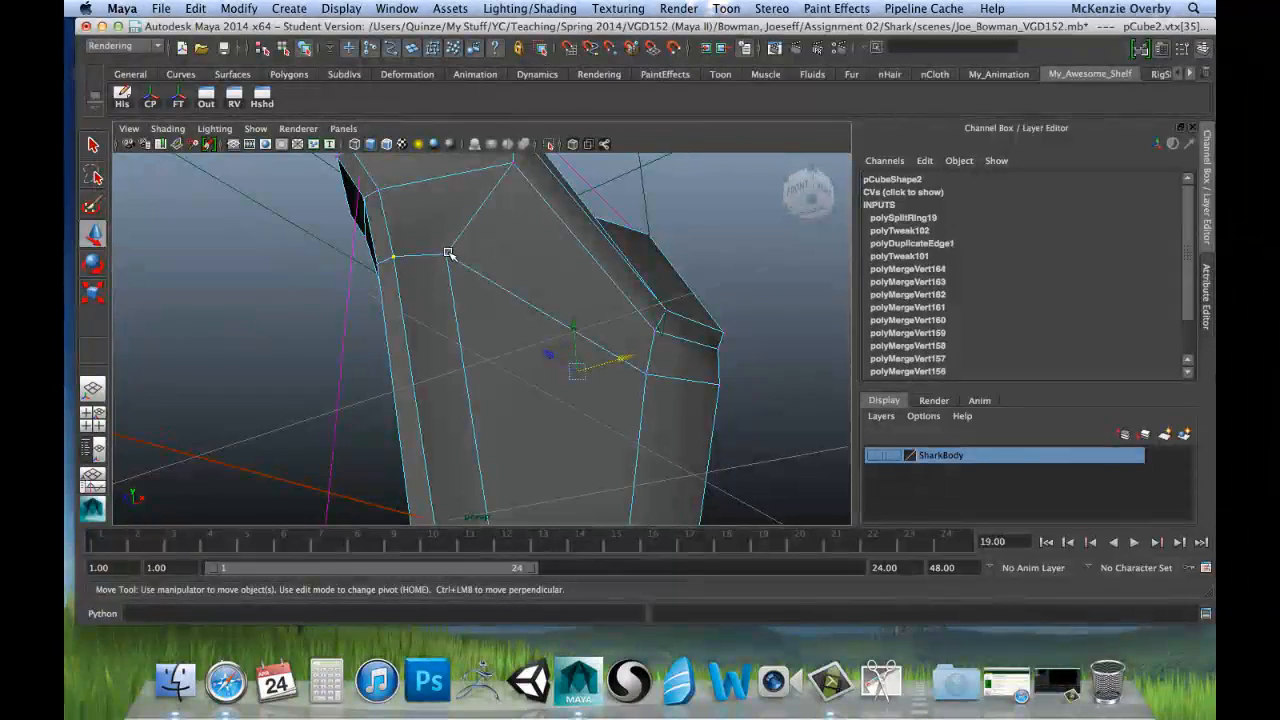
left_click(449, 254)
left_click_drag(678, 326, 498, 335, "alt")
left_click(549, 311, "shift")
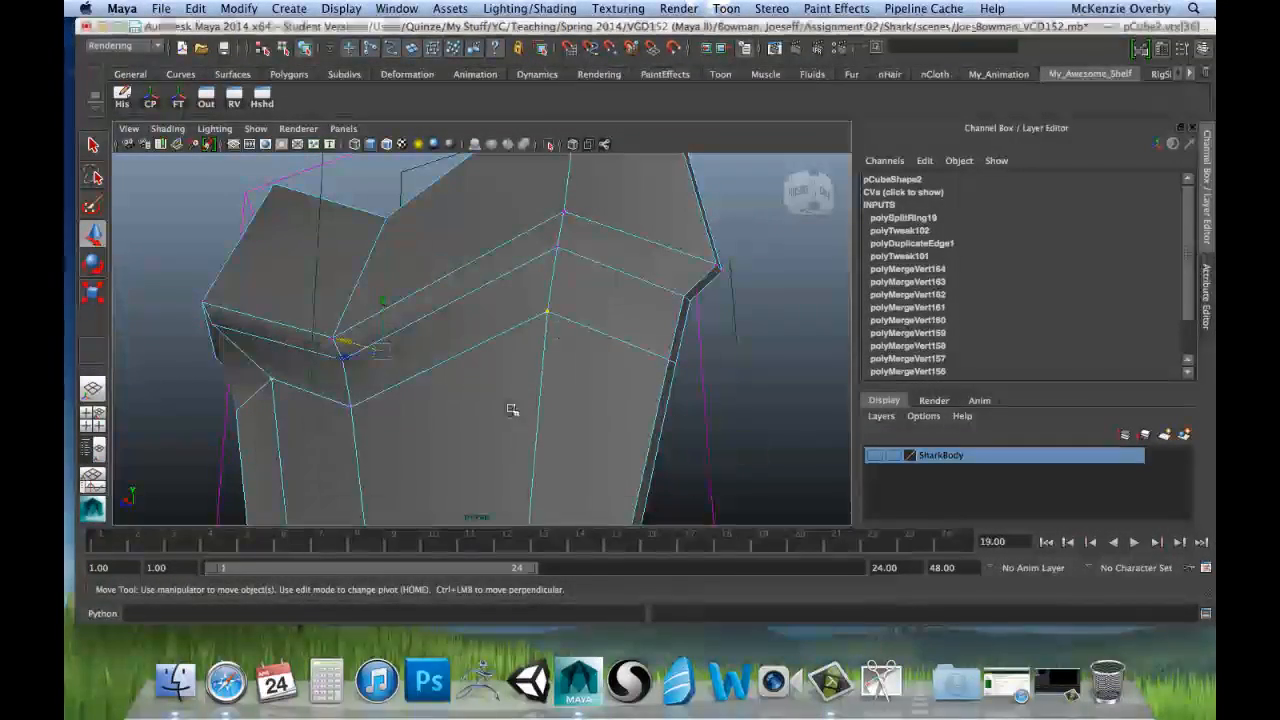
key("space")
key("space")
key("r")
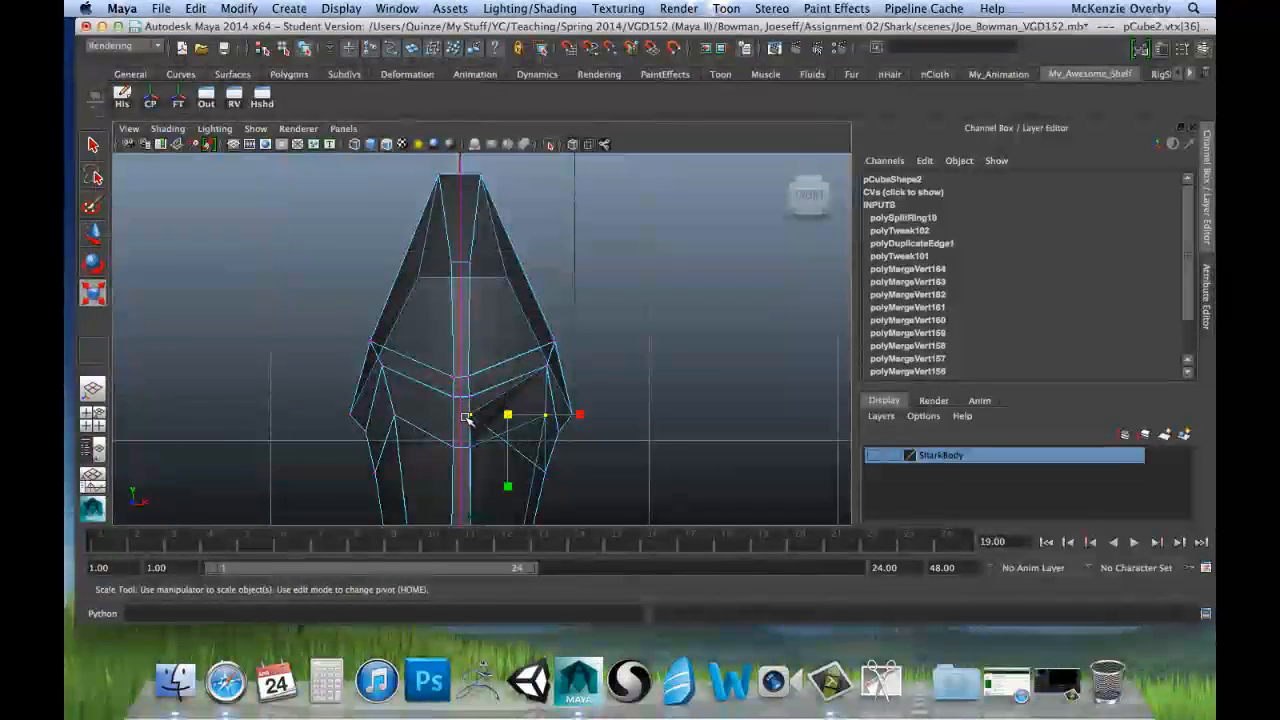
left_click_drag(578, 414, 508, 422)
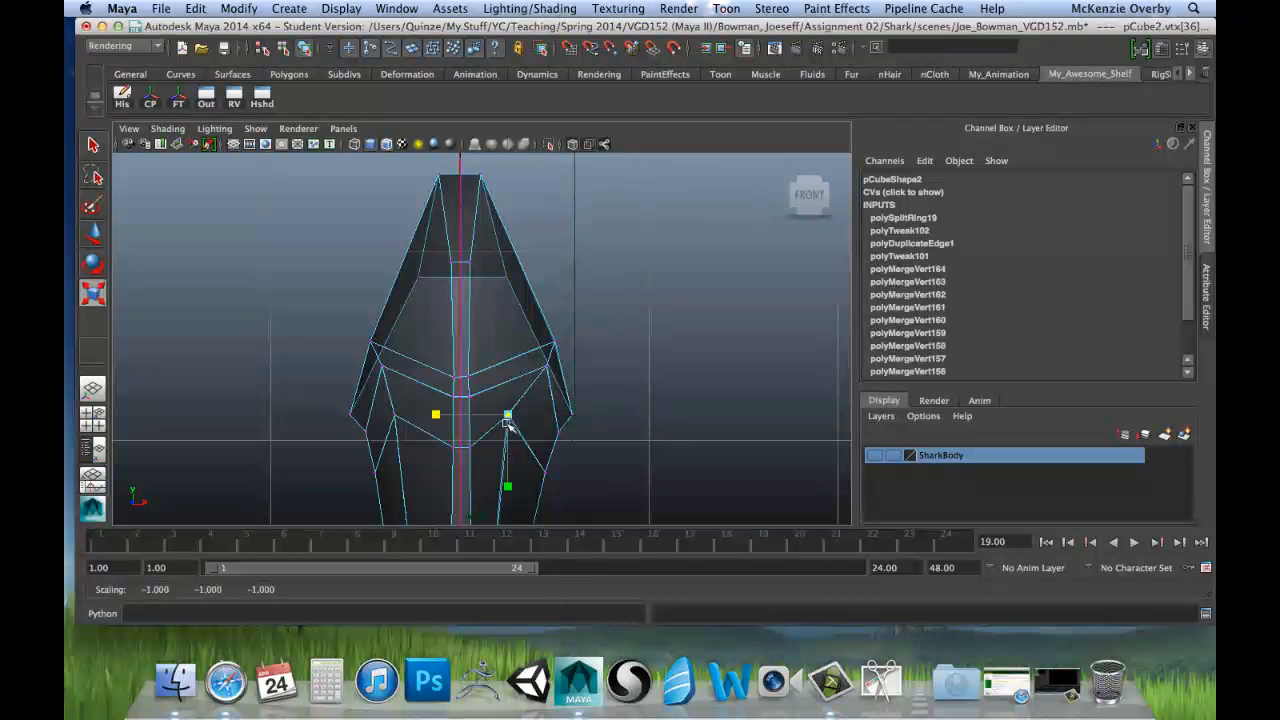
Step: Move the flattened vertex pair outward along X to about 0.345, levelling it again with Scale
key("w")
left_click_drag(563, 421, 571, 421)
key("r")
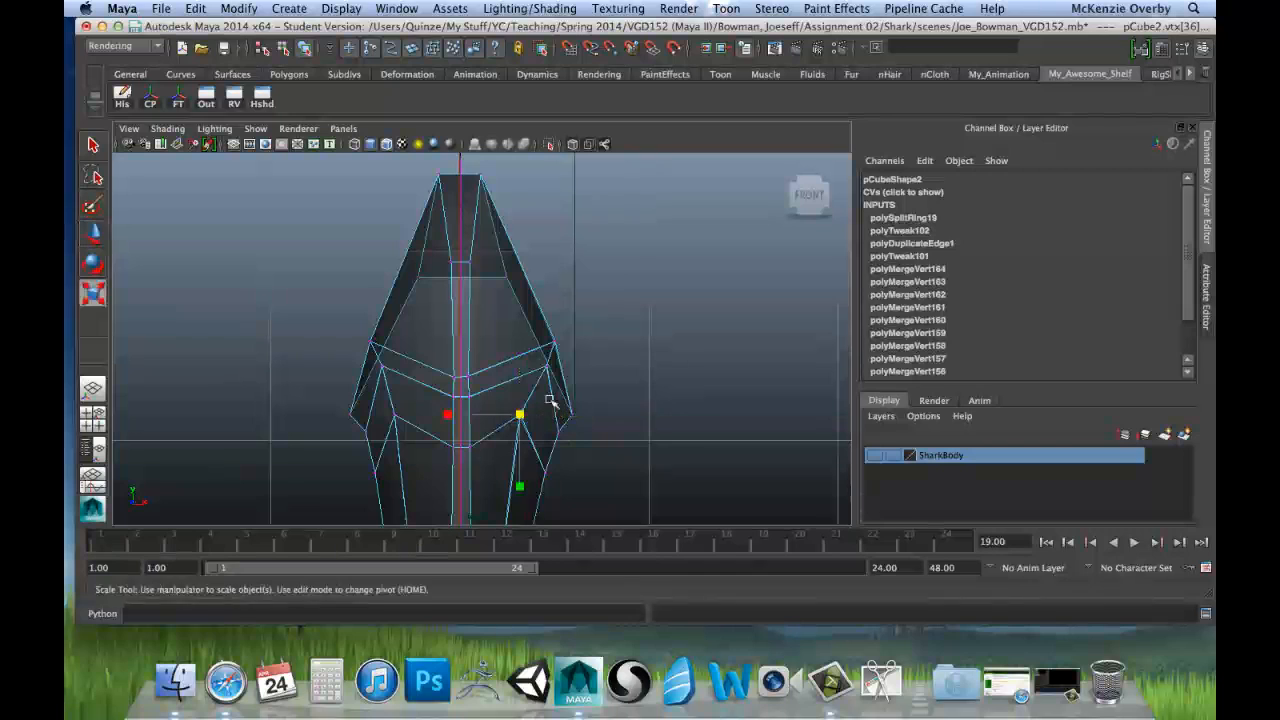
mouse_move(523, 430)
left_mouse_down()
mouse_move(519, 415)
mouse_move(466, 417)
mouse_move(519, 426)
left_mouse_up()
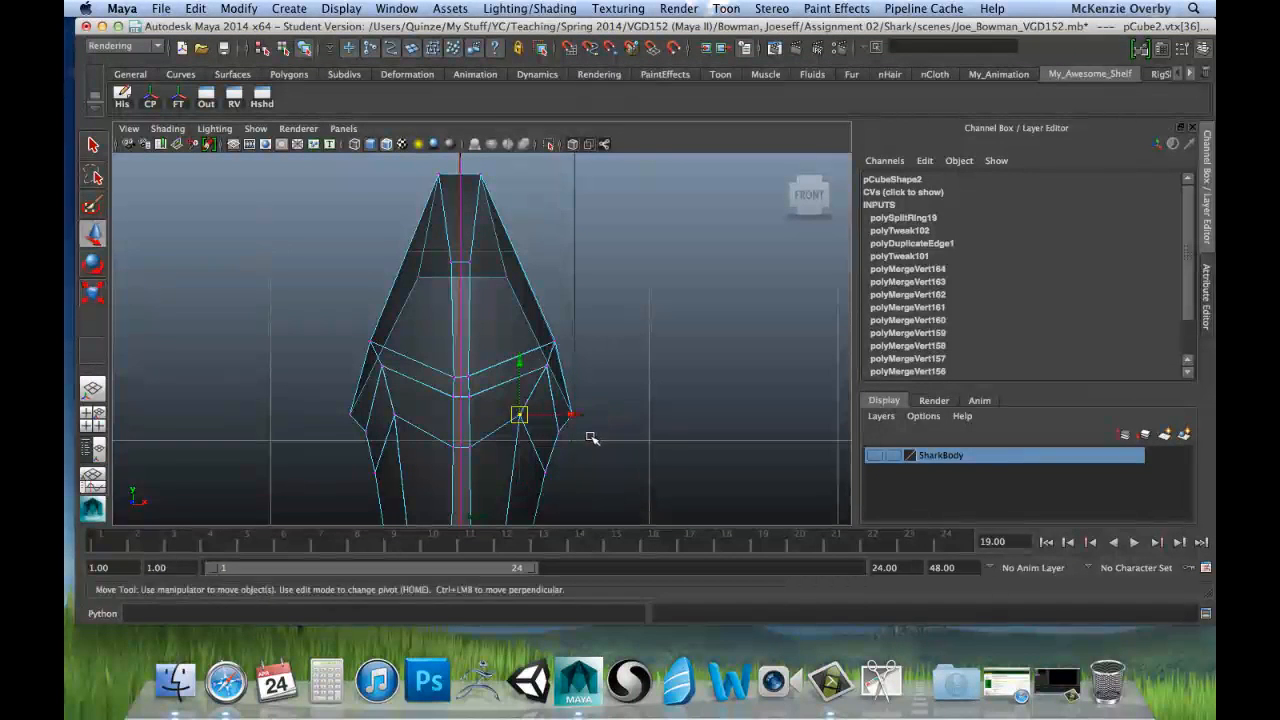
left_click_drag(574, 417, 580, 420)
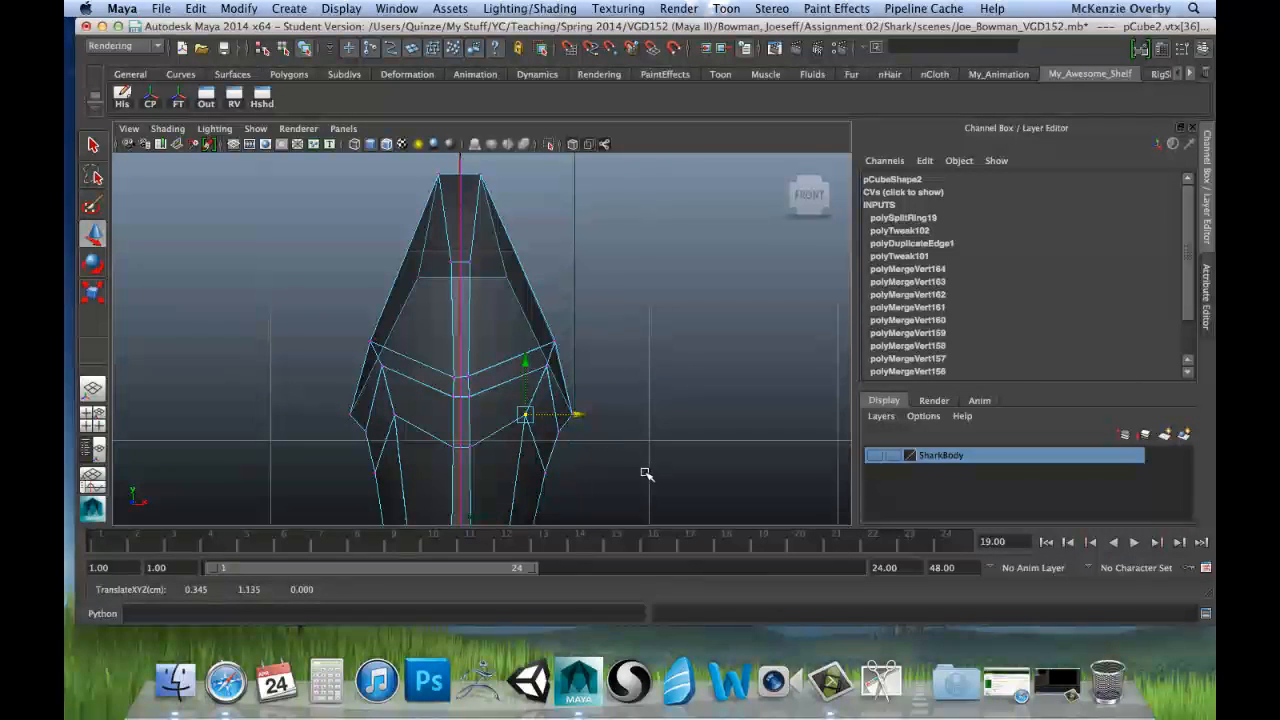
middle_click_drag(645, 473, 620, 363, "alt")
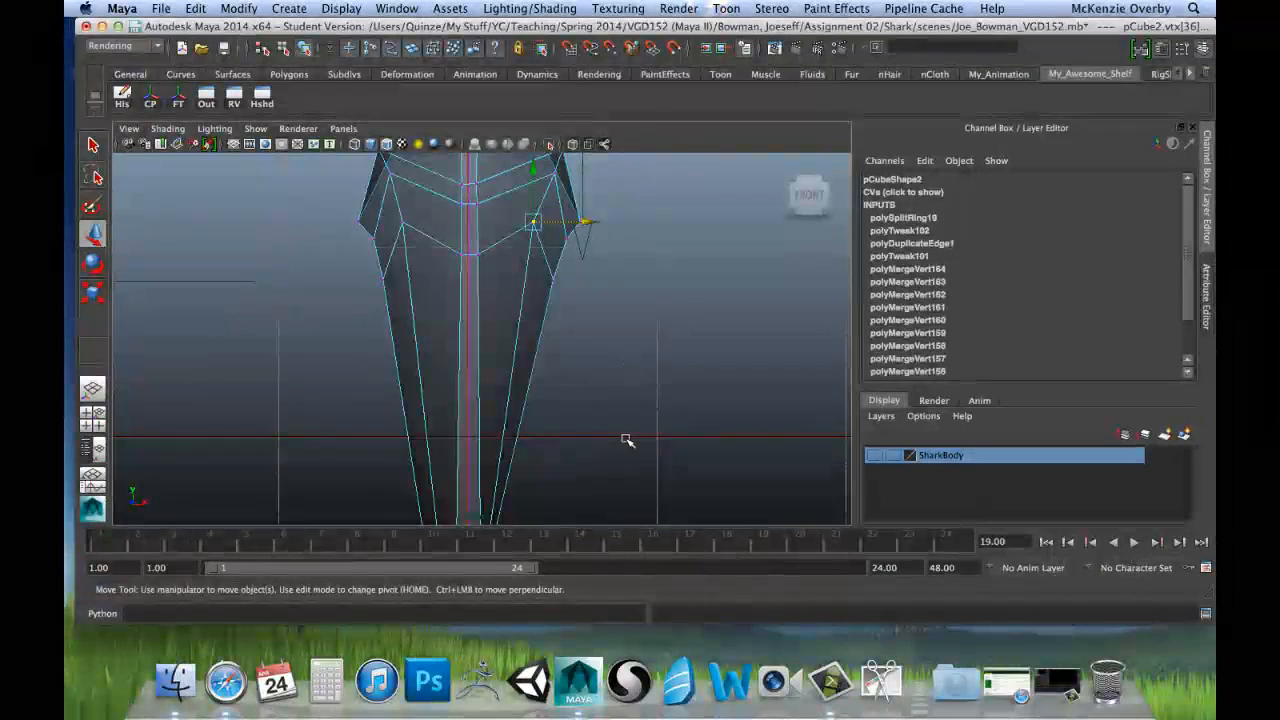
Step: Select the central vertex of the lower crown's edge ring on the positive X face and move it outward along X
middle_click_drag(627, 440, 510, 438, "alt")
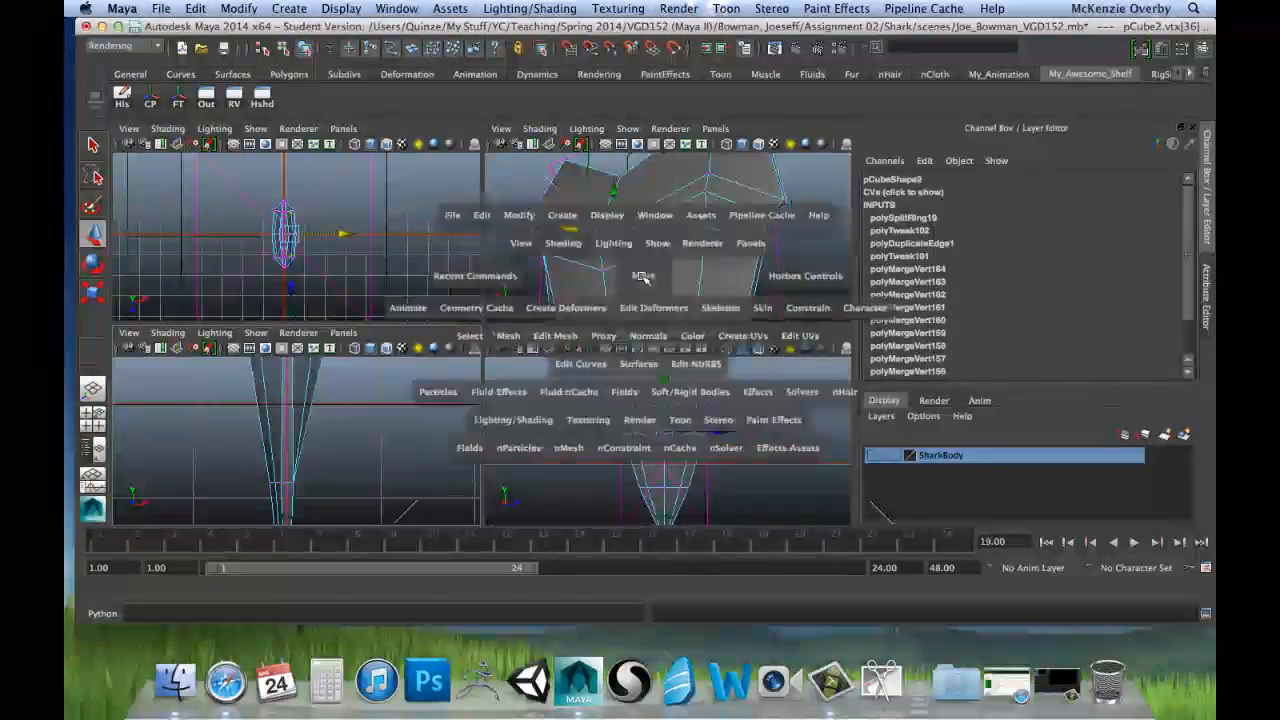
key("space")
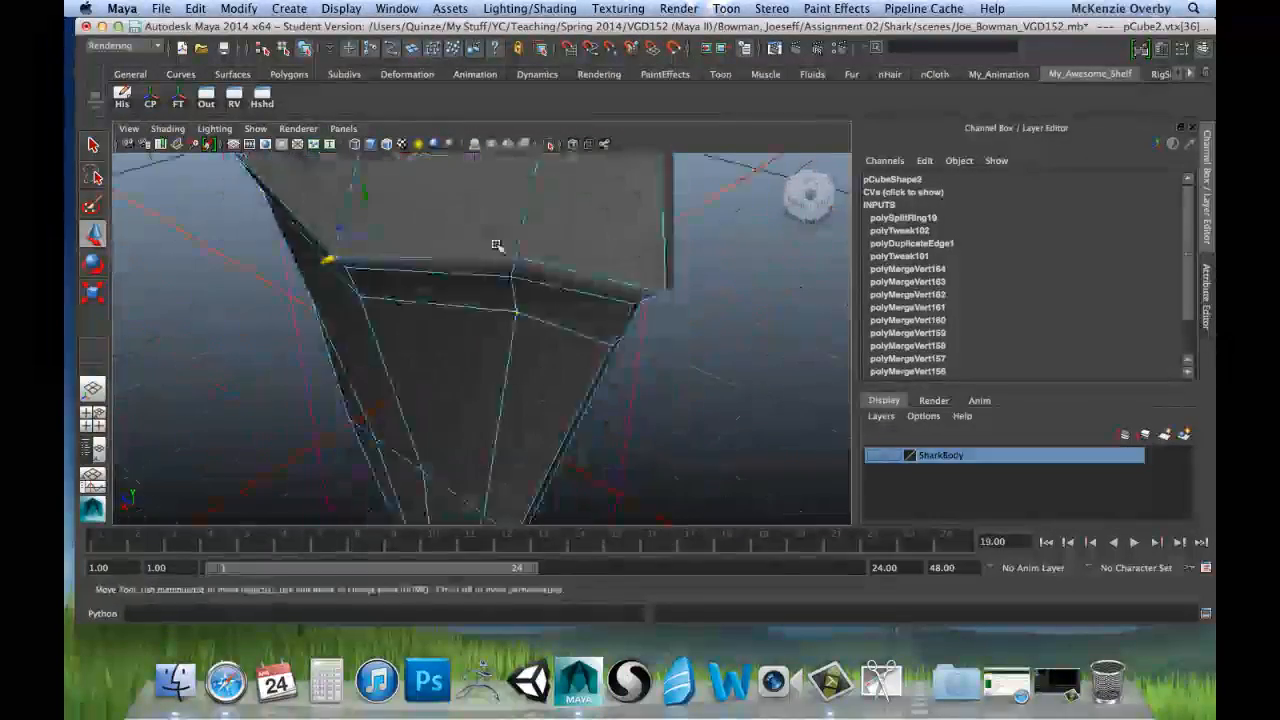
left_click_drag(497, 245, 500, 263, "alt")
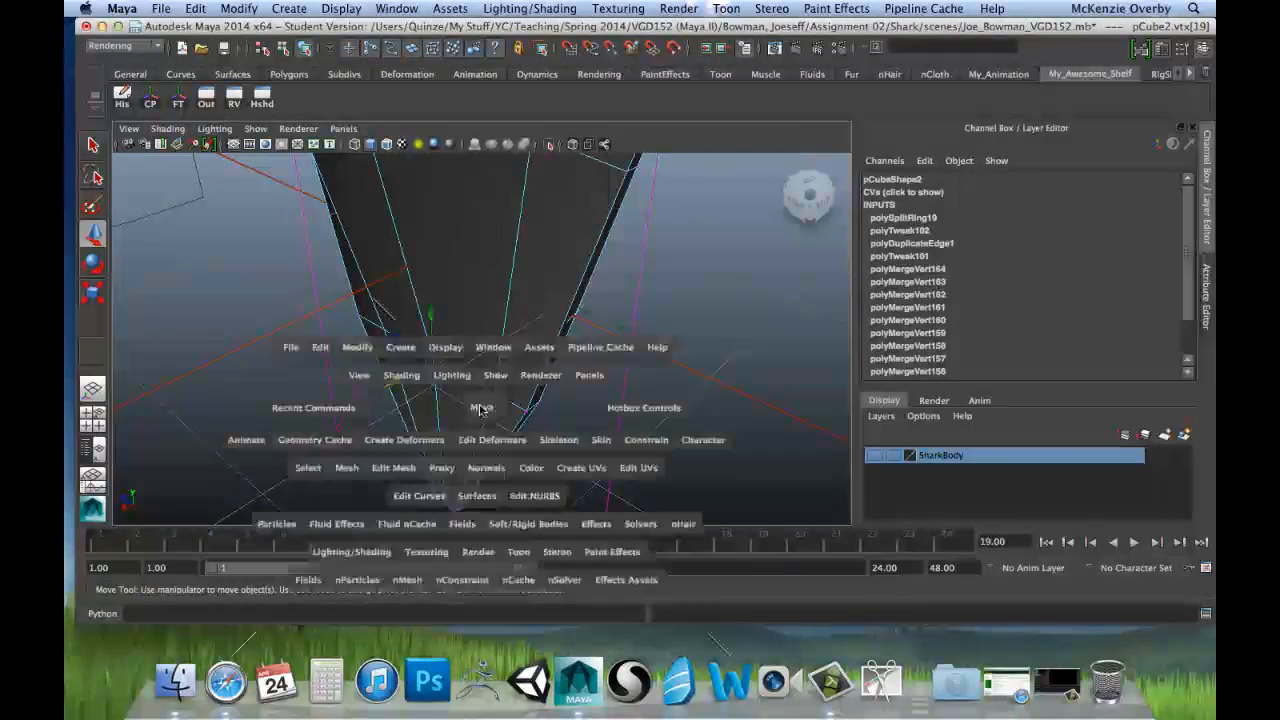
key("space")
key("space")
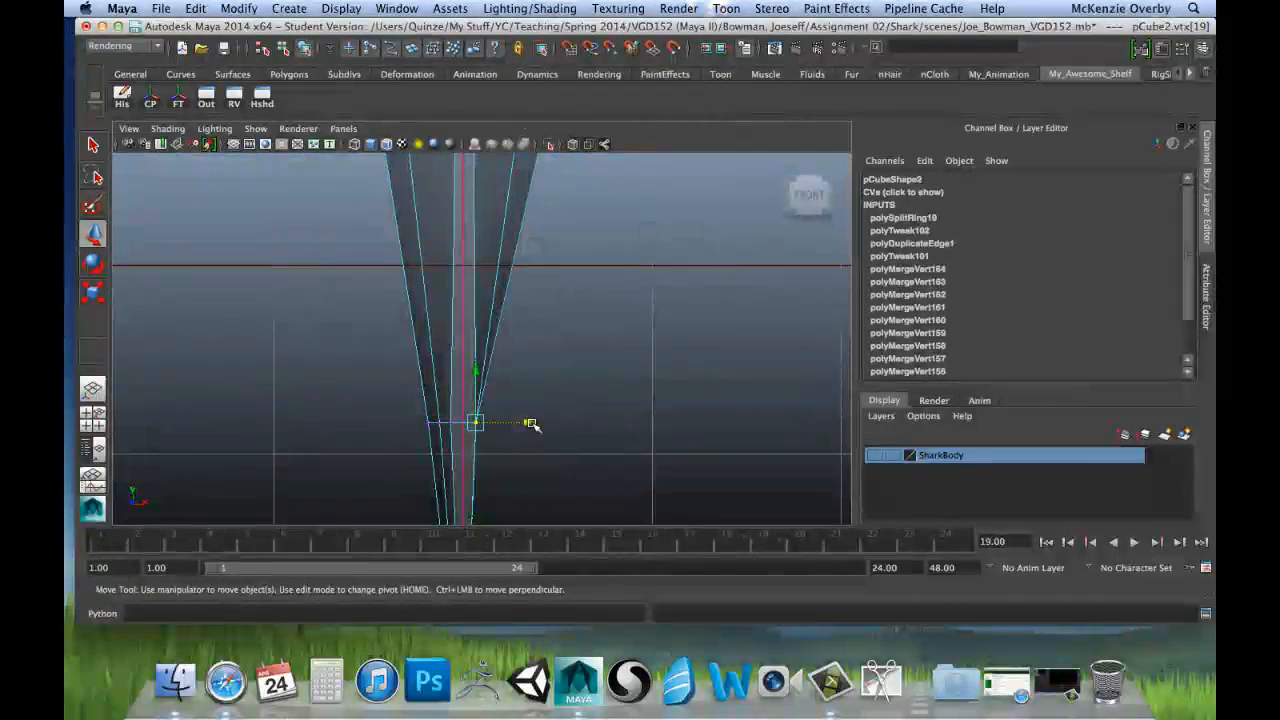
left_click_drag(530, 424, 546, 428)
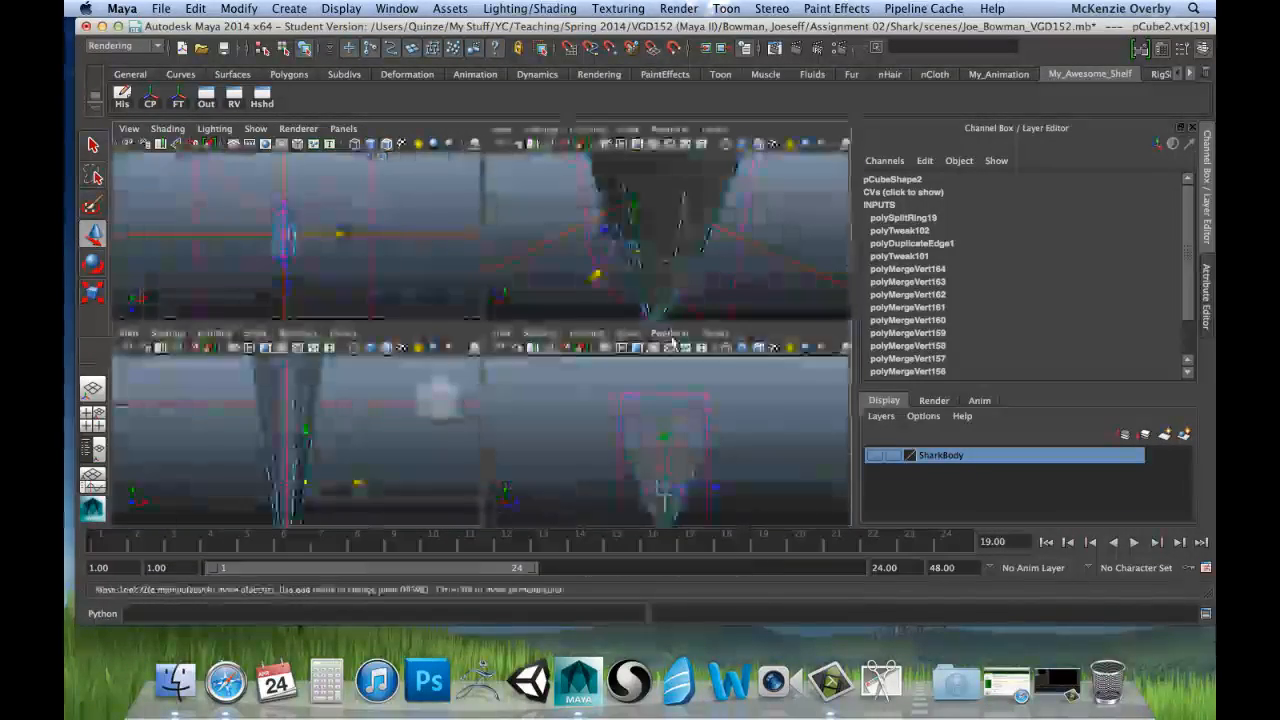
Step: Select the two vertices flanking the centre of the lower crown ring and move them along X to about 0.130
key("space")
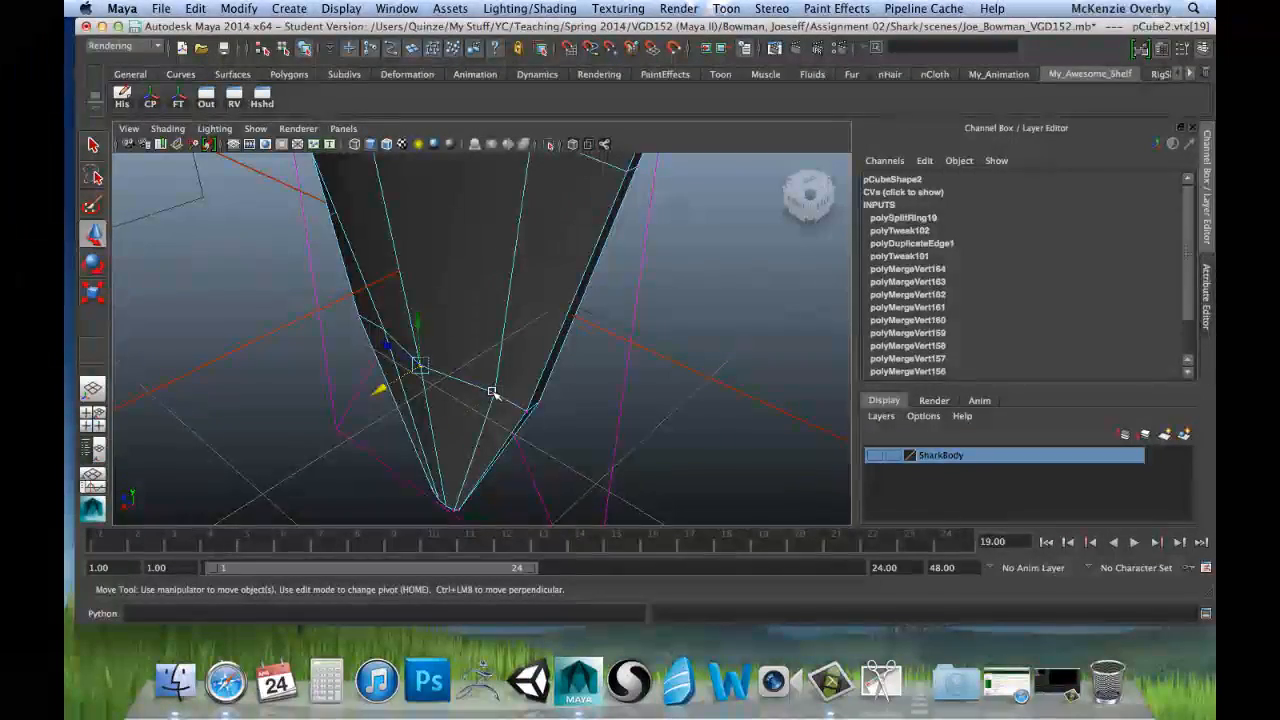
left_click_drag(433, 398, 491, 377, "alt")
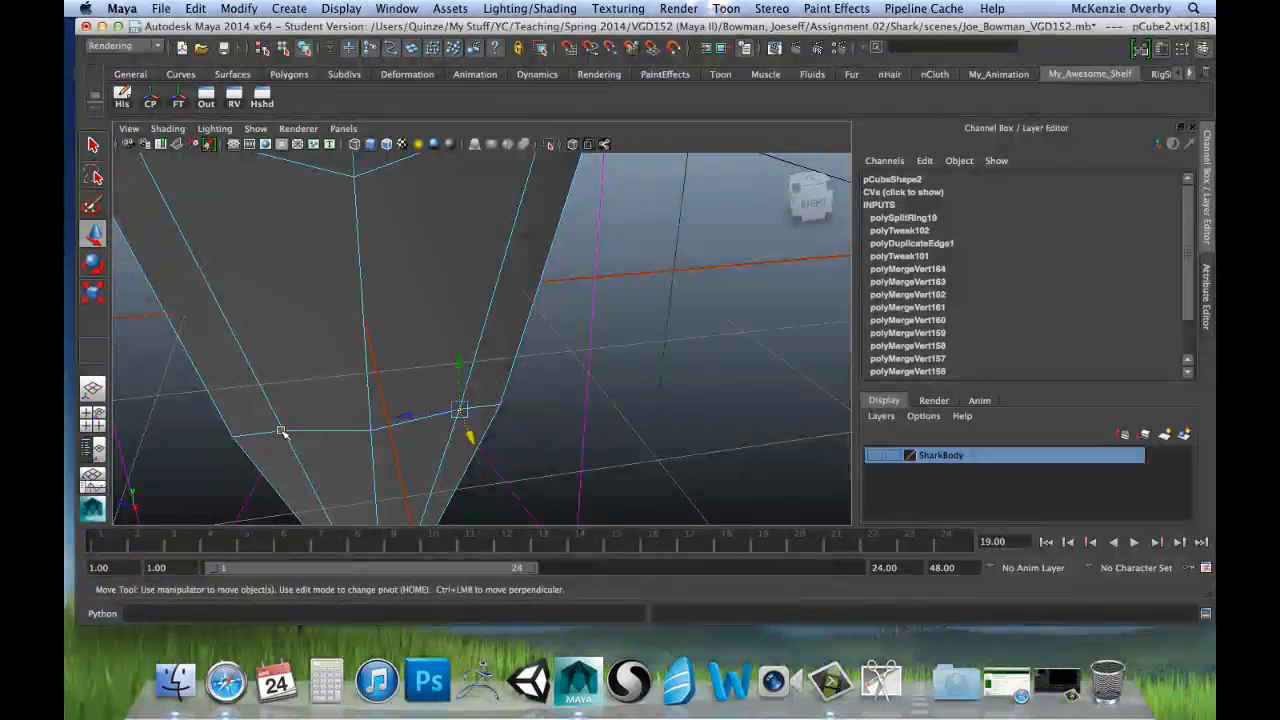
left_click(282, 431, "shift")
key("space")
key("space")
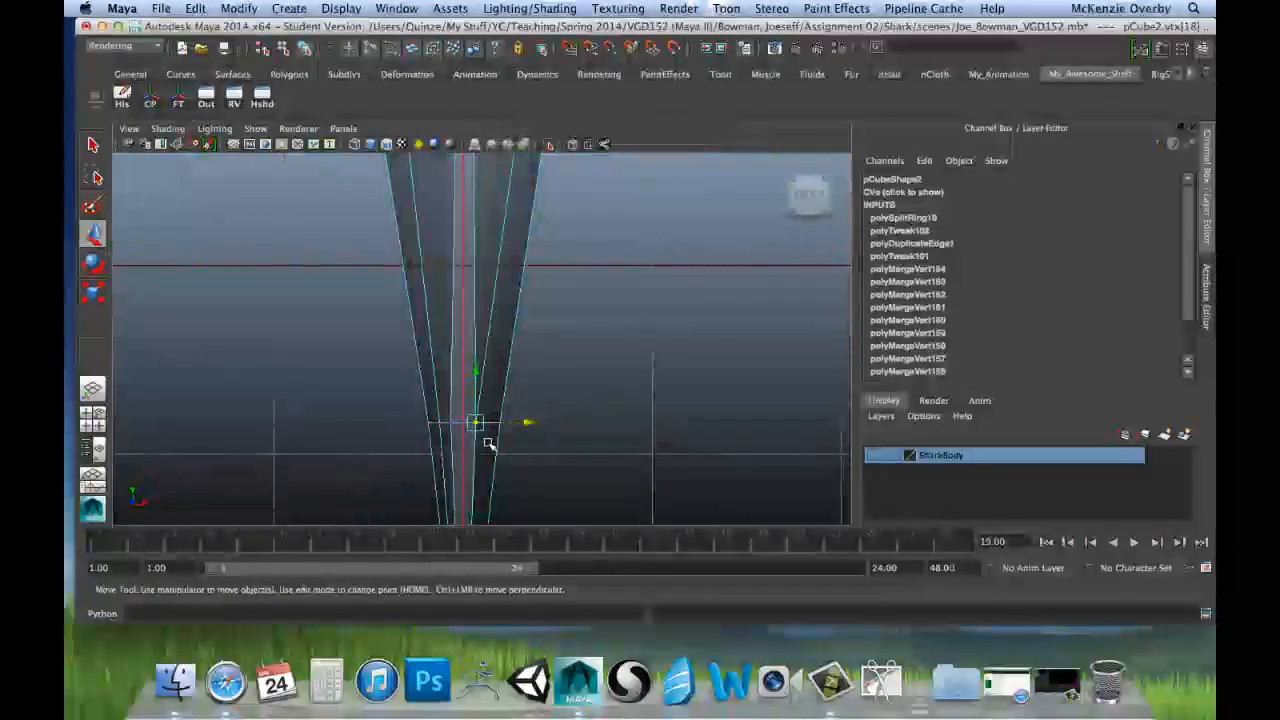
left_click_drag(528, 423, 540, 424)
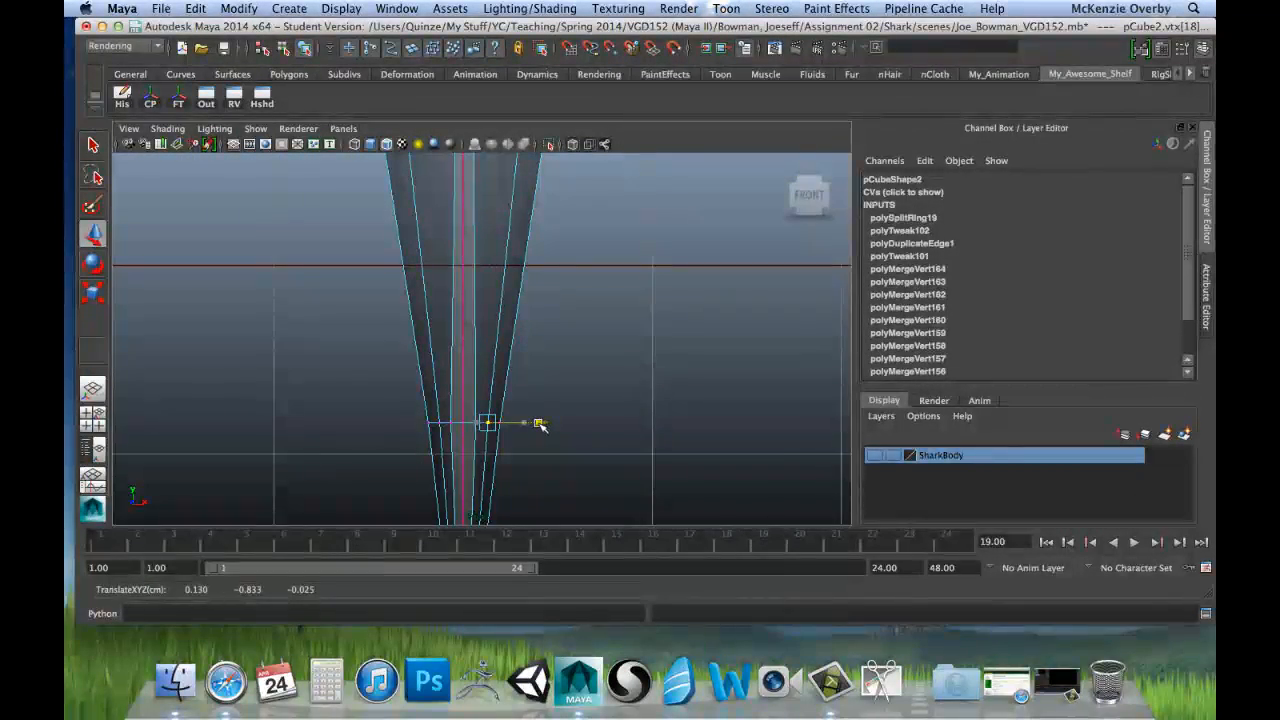
Step: Select the vertices on the outer side edges of the lower crown ring and scale them slightly inward along X
left_click_drag(445, 416, 481, 432)
key("r")
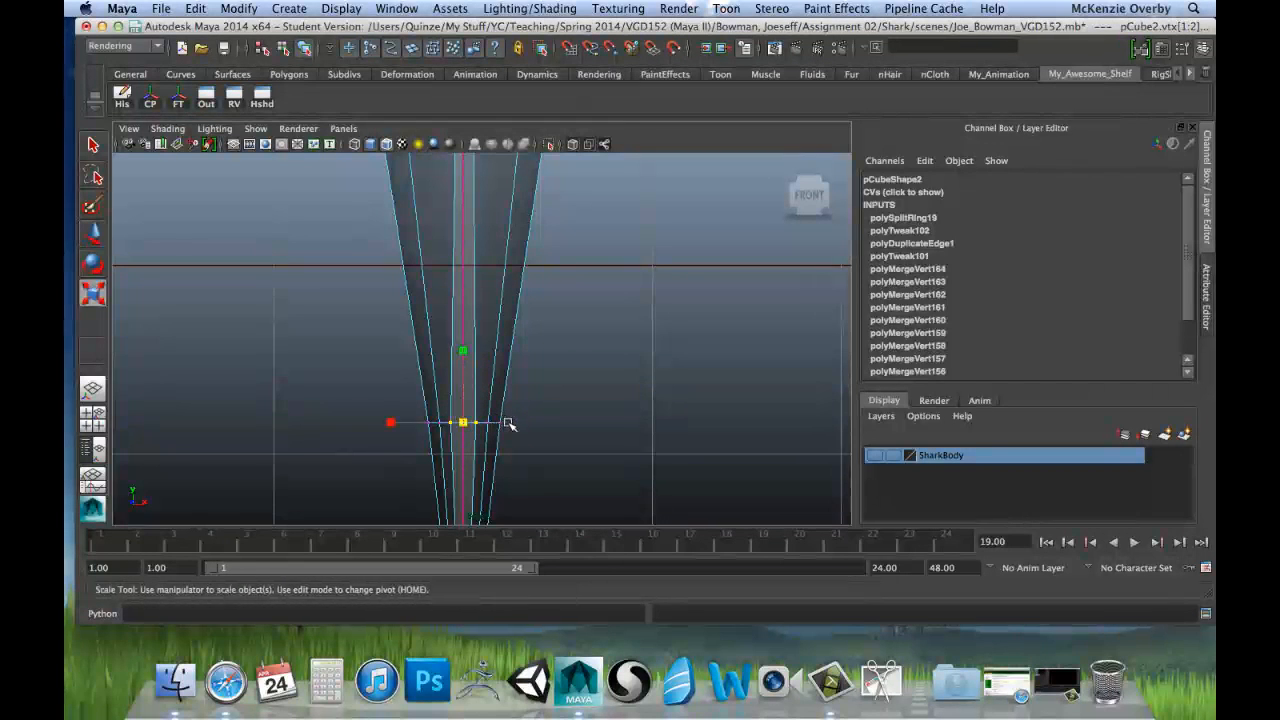
left_click(393, 423)
left_click_drag(403, 424, 416, 428)
Step: Examine the tooth's profile and symmetry in the front view and around the model in perspective
scroll(628, 411, "down", 3)
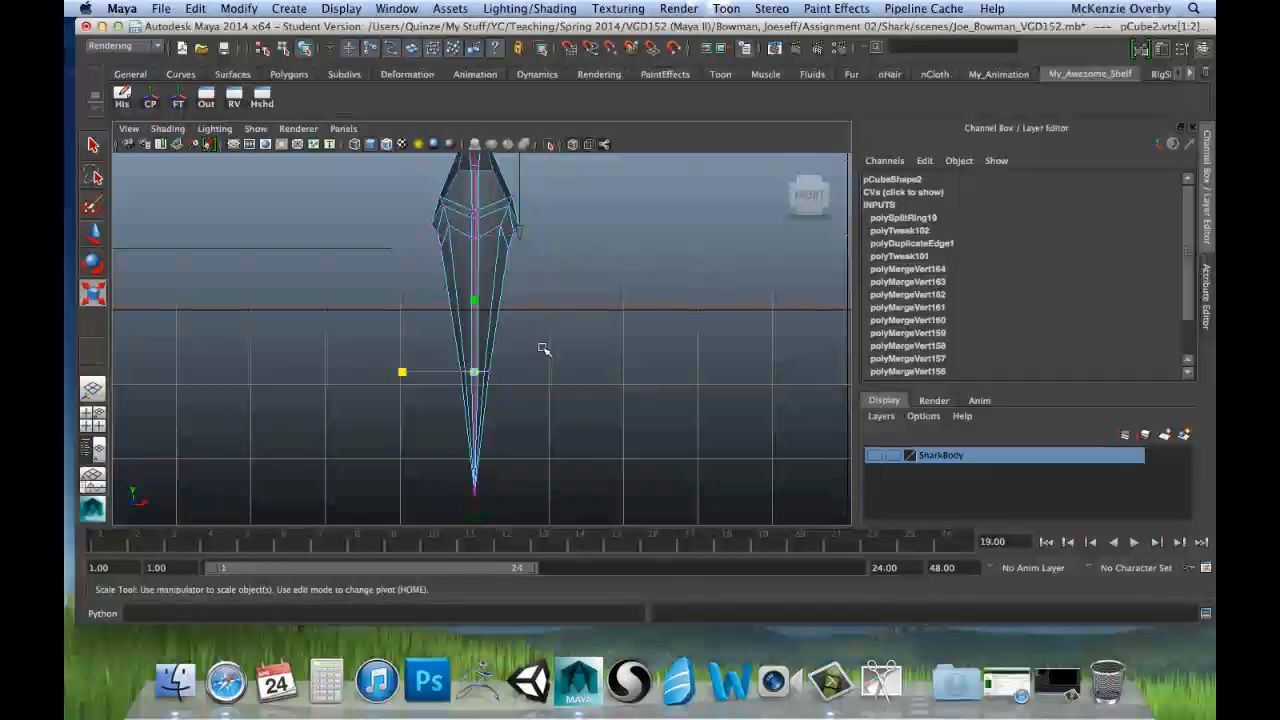
middle_click_drag(546, 297, 539, 396, "alt")
scroll(506, 326, "up", 3)
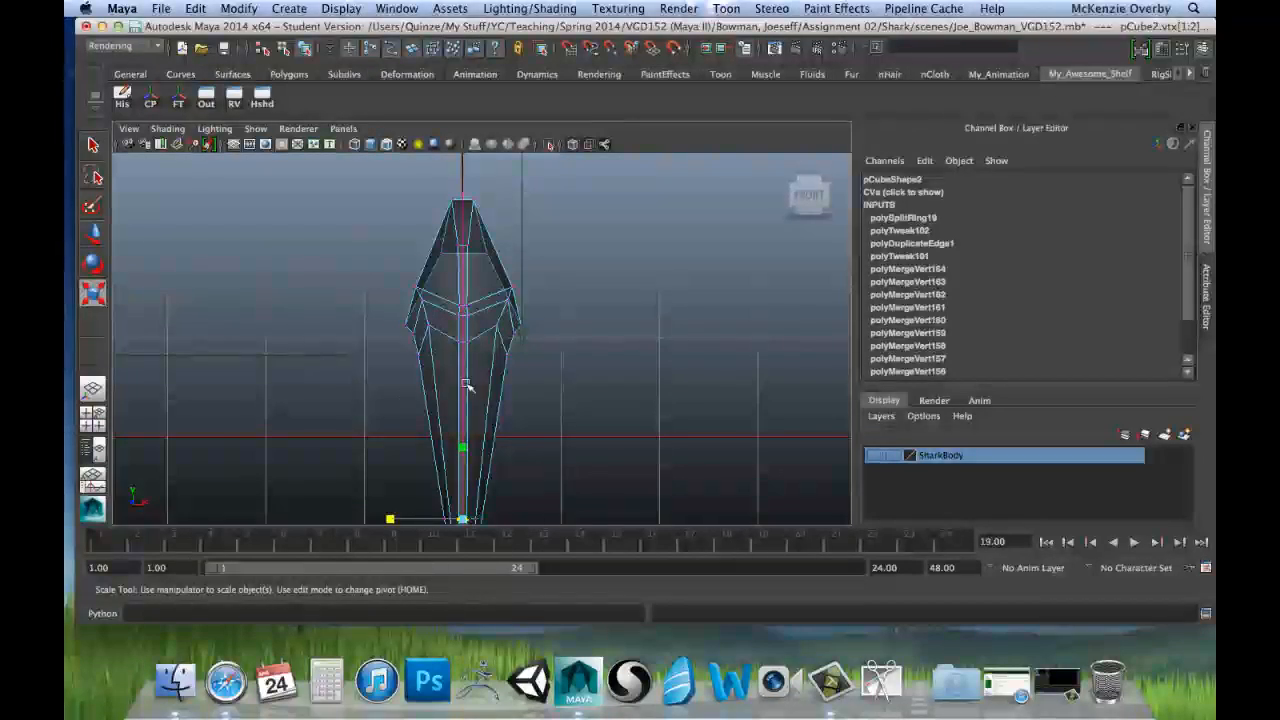
middle_click_drag(571, 443, 569, 345, "alt")
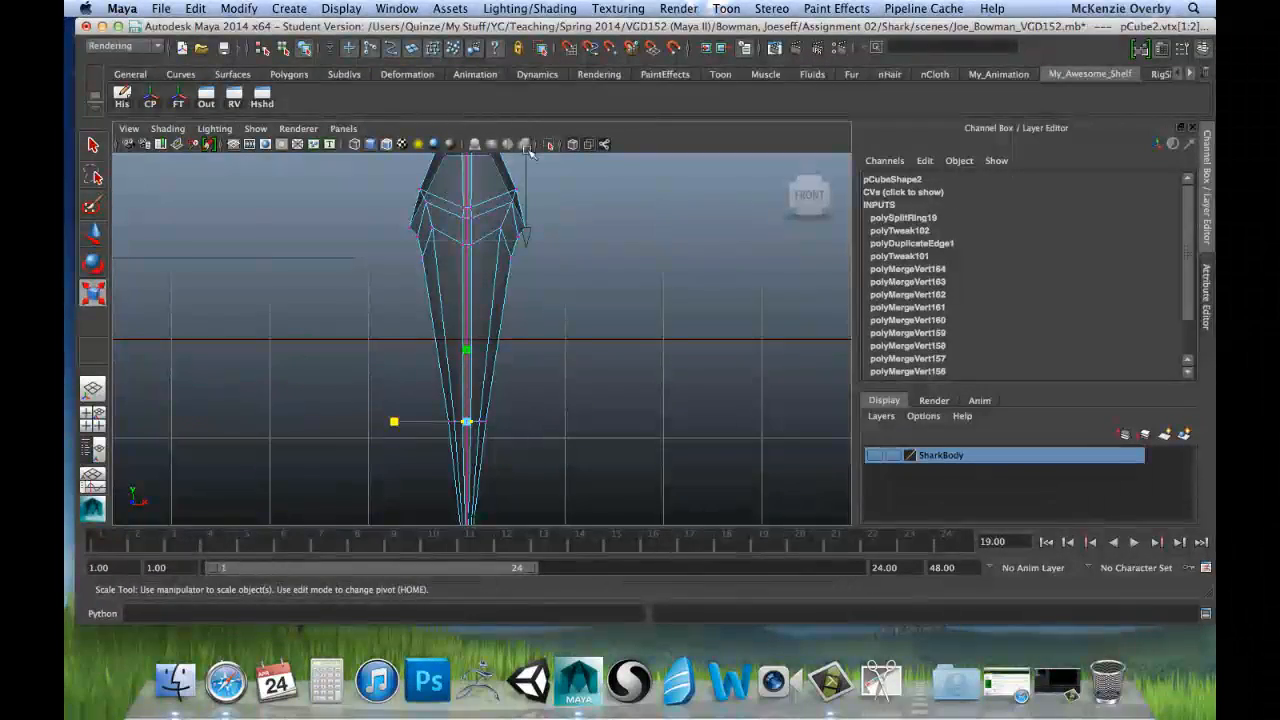
key("space")
key("space")
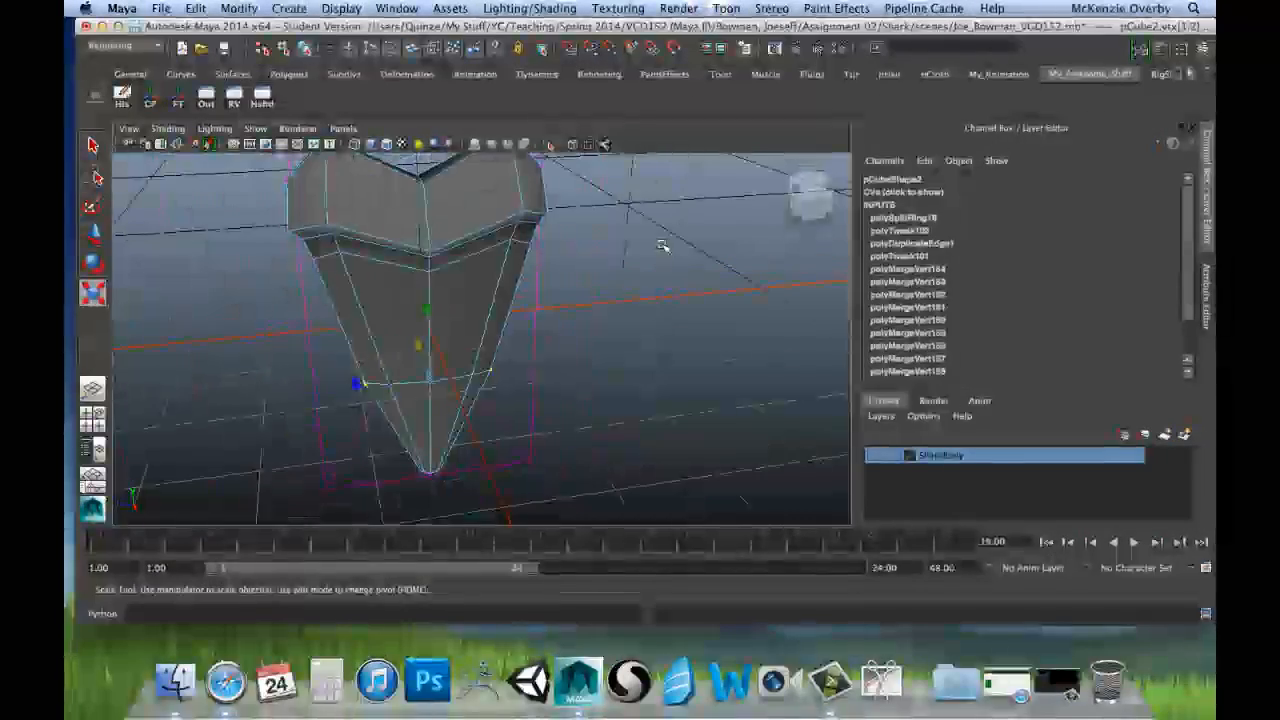
scroll(663, 245, "down", 5)
scroll(625, 277, "up", 5)
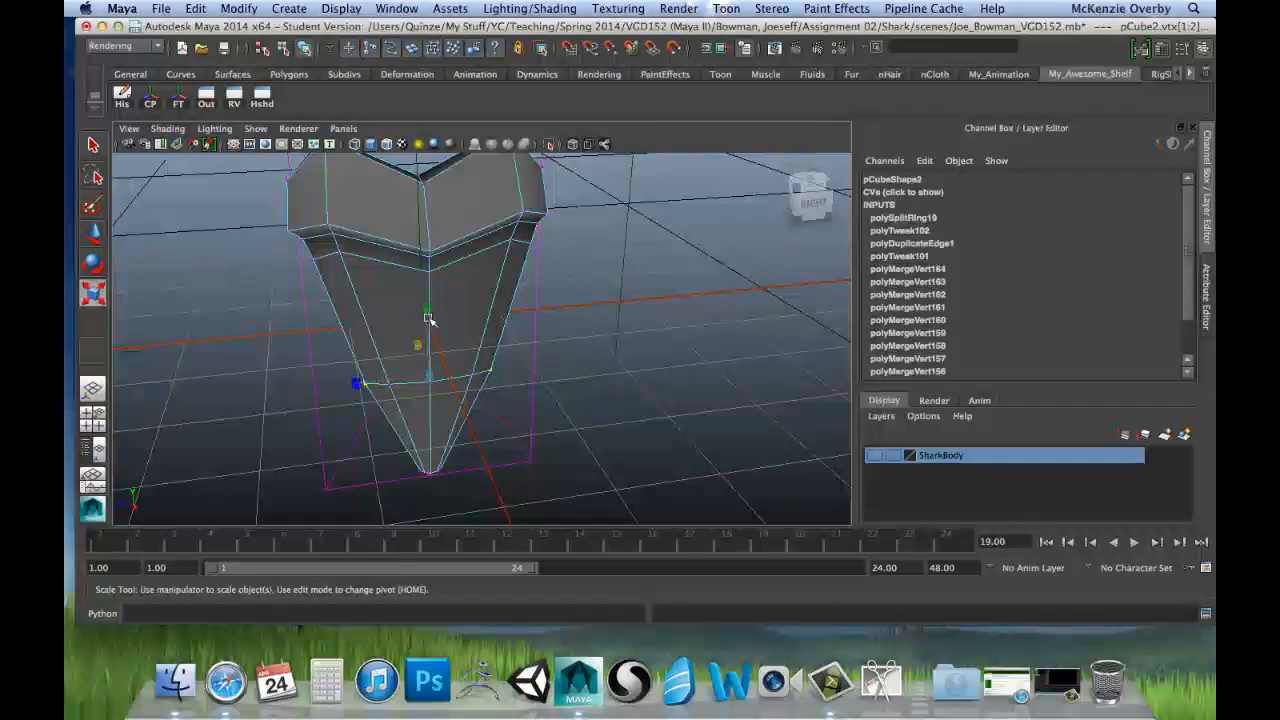
left_click_drag(570, 411, 449, 391, "alt")
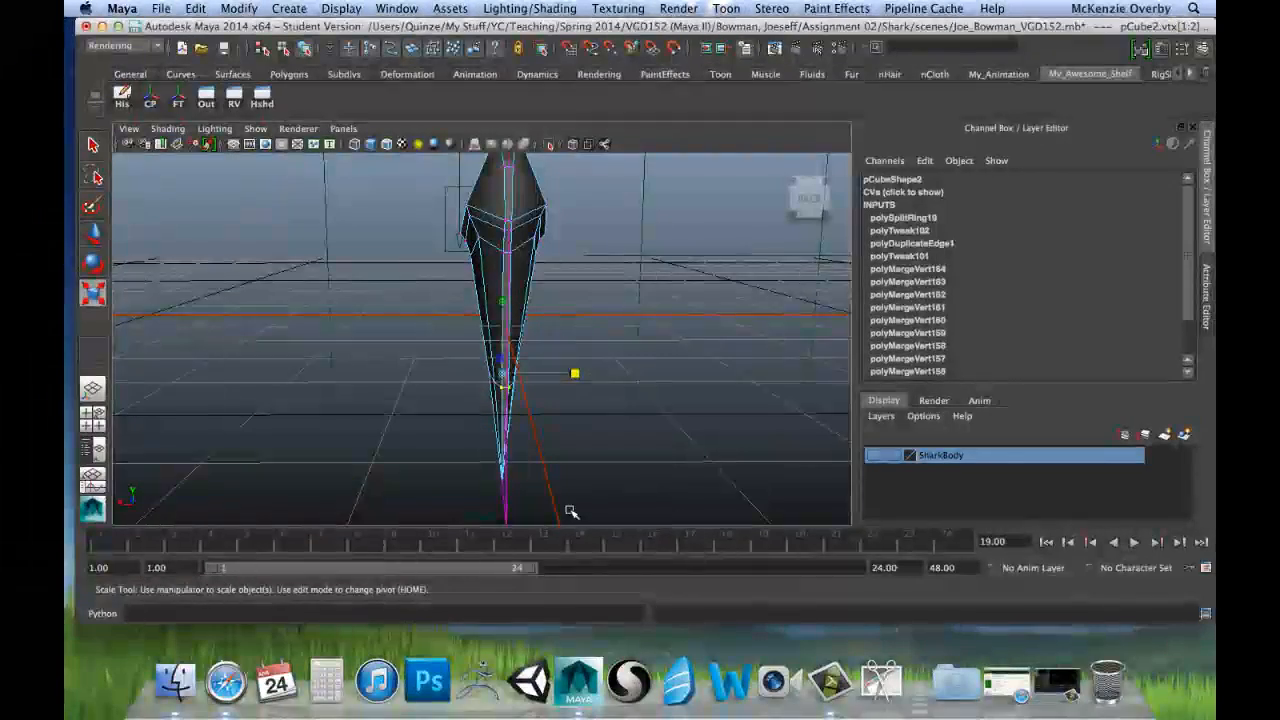
Step: Return to Object Mode and select the whole tooth
key("space")
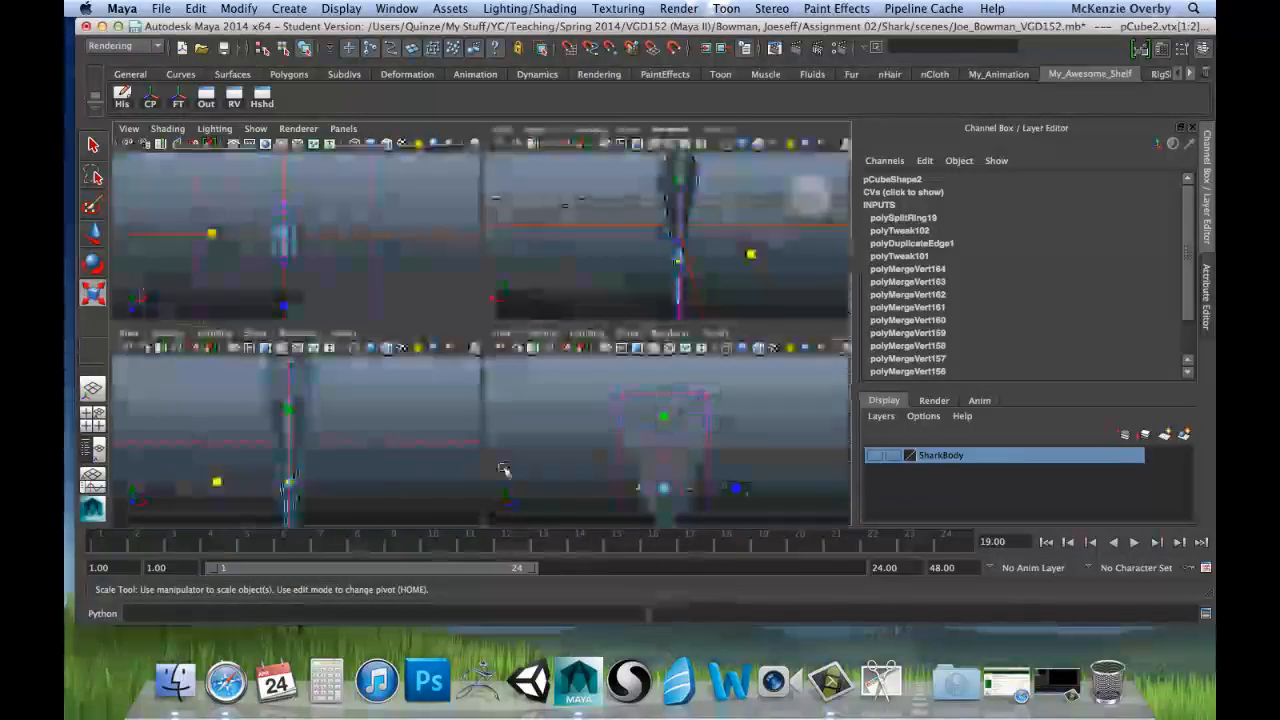
key("space")
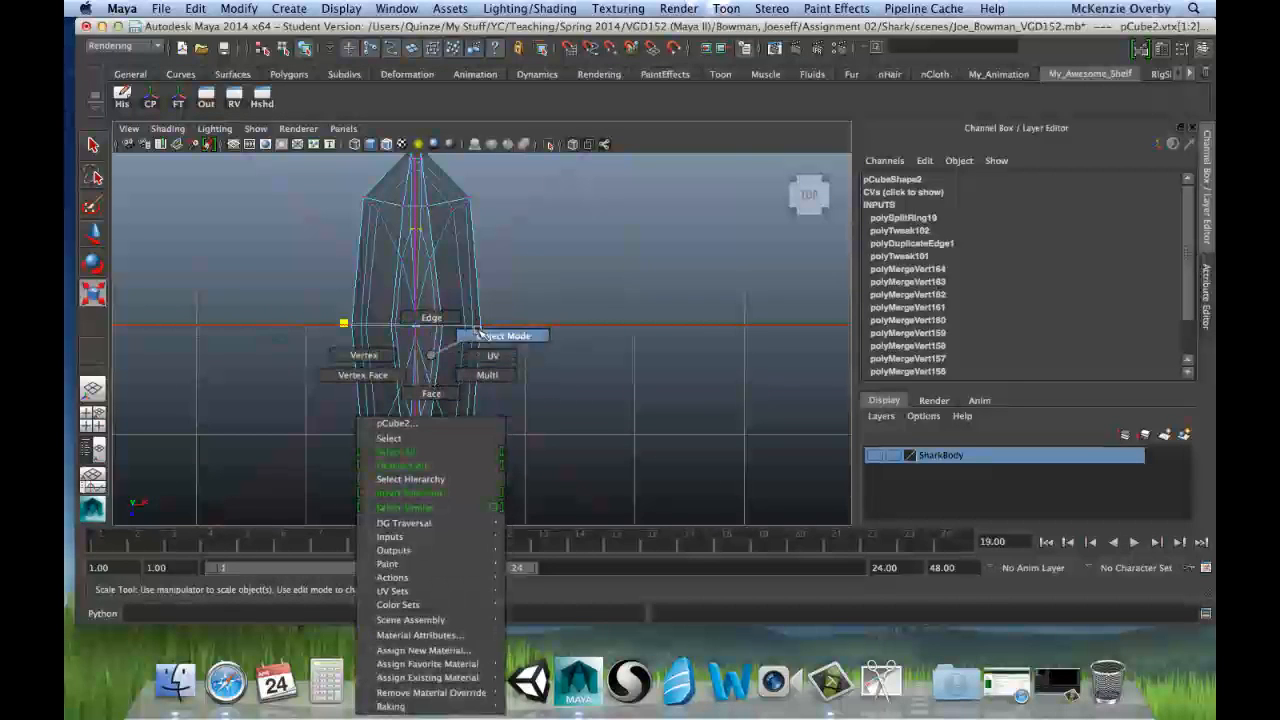
right_click_drag(480, 336, 465, 355)
left_click(441, 346)
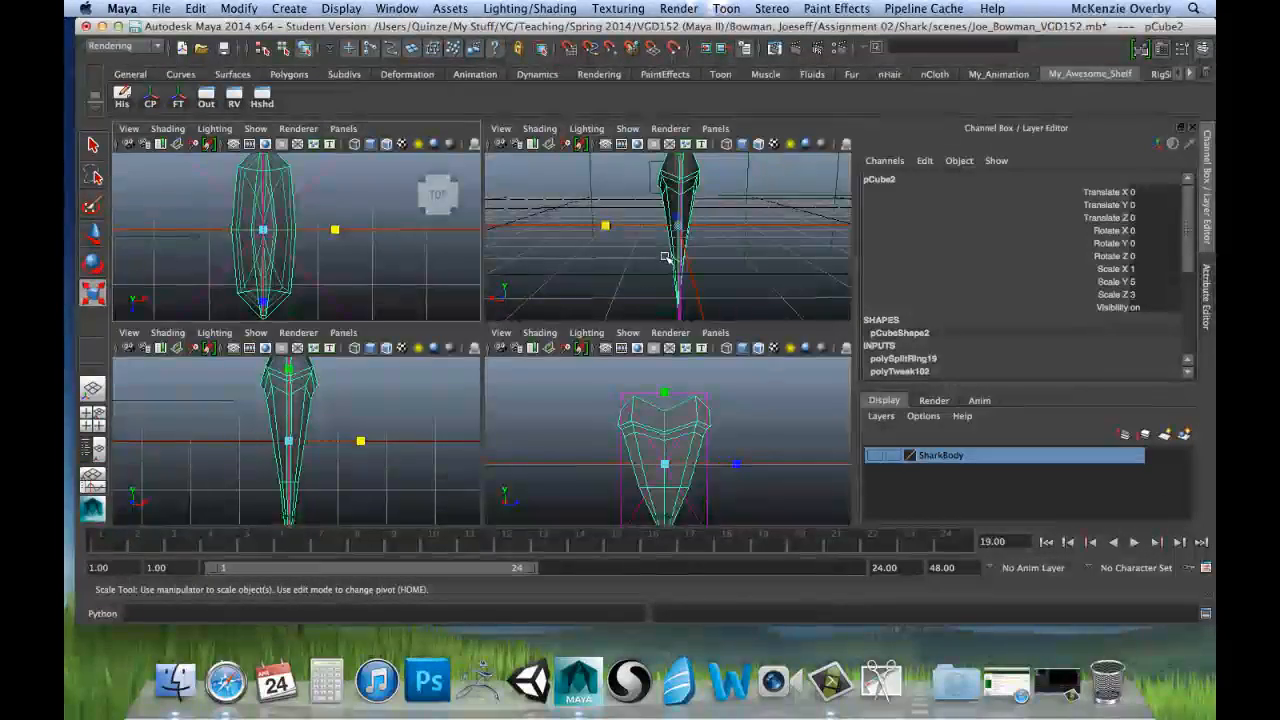
Step: Preview the tooth with smoothed display from several angles, then restore its unsmoothed display
key("space")
mouse_move(634, 306)
left_mouse_down("alt")
mouse_move(520, 306)
mouse_move(666, 354)
mouse_move(563, 360)
mouse_move(440, 321)
left_mouse_up("alt")
left_click_drag(276, 285, 693, 309, "alt")
left_click(693, 309)
left_click_drag(509, 301, 477, 266, "alt")
left_click(477, 266)
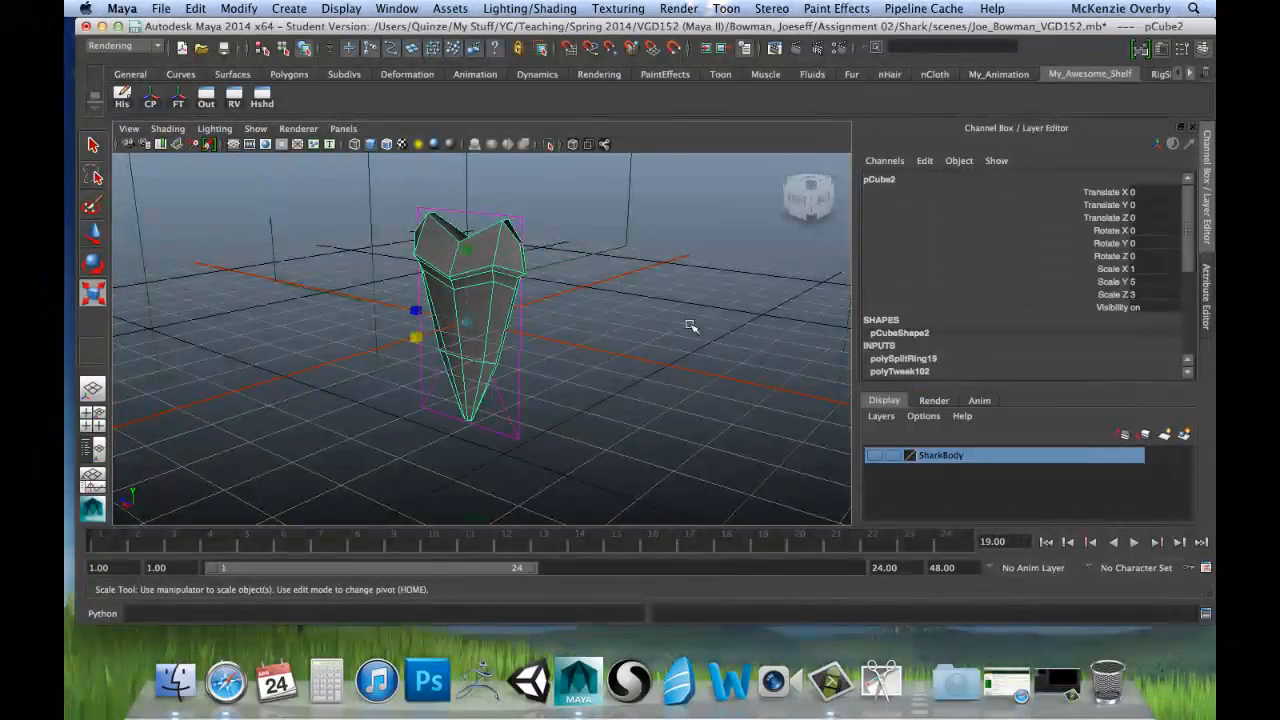
left_click(605, 328)
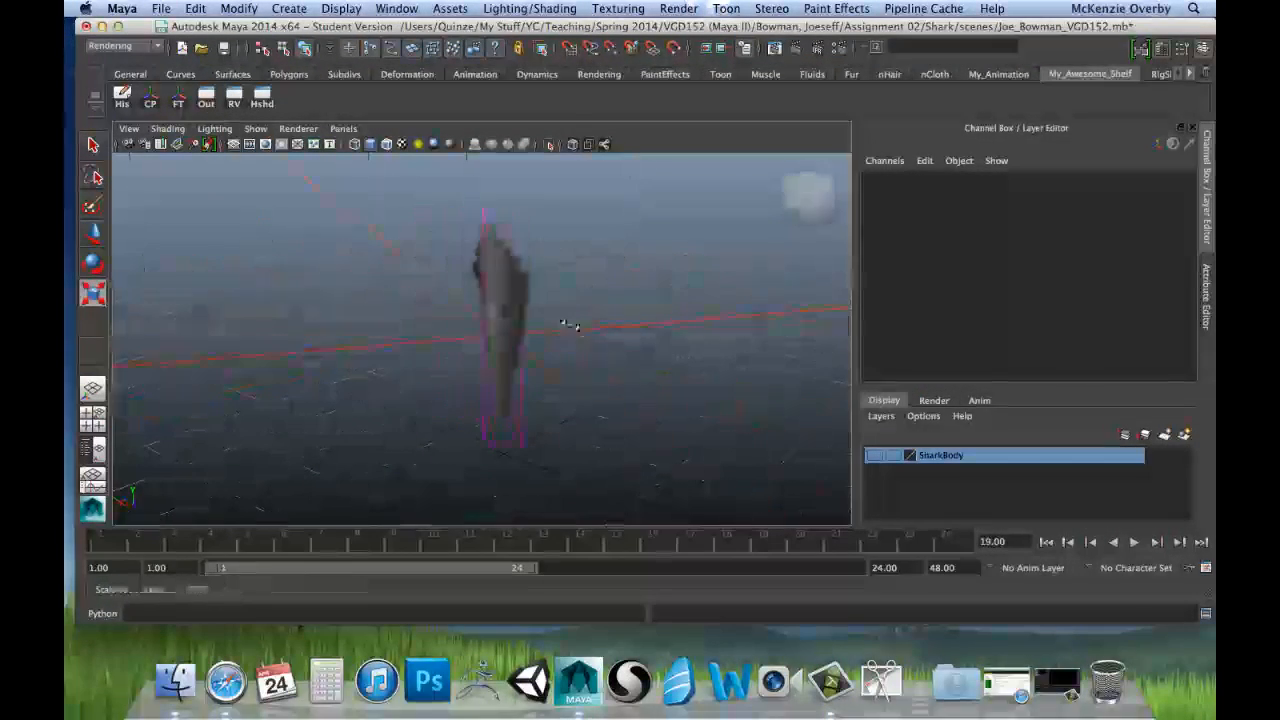
left_click_drag(568, 325, 410, 370, "alt")
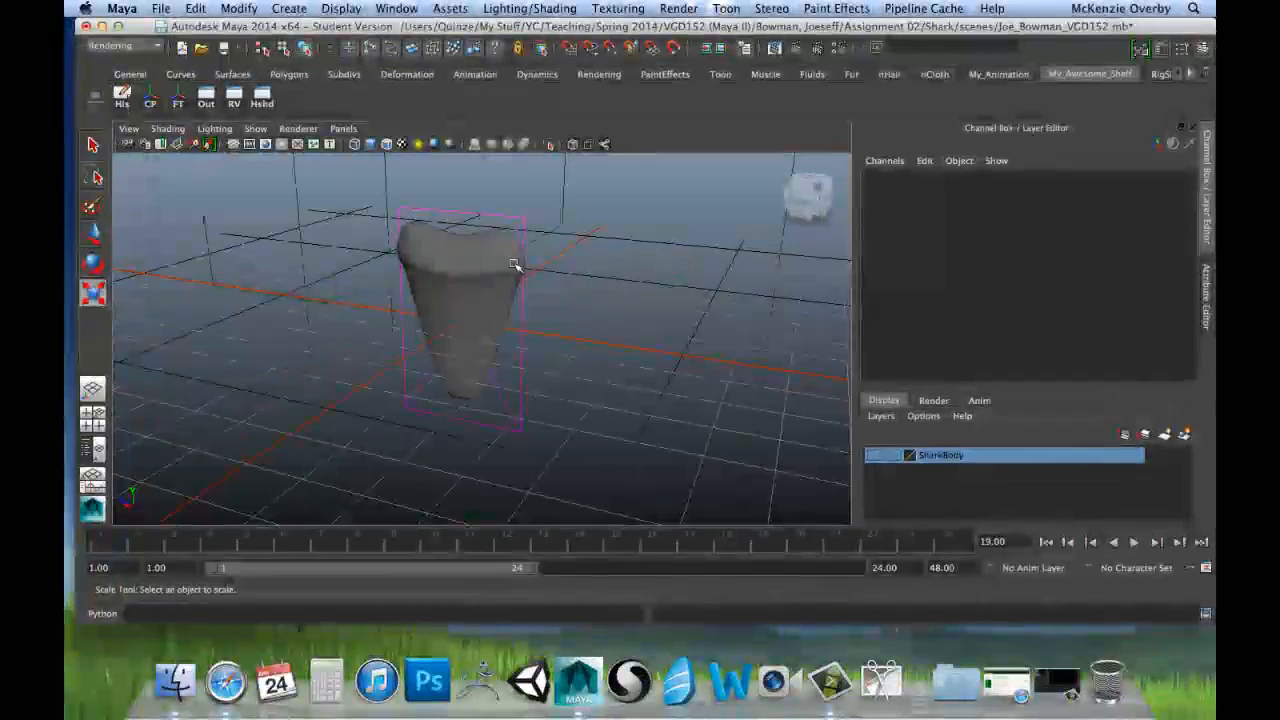
left_click(452, 243)
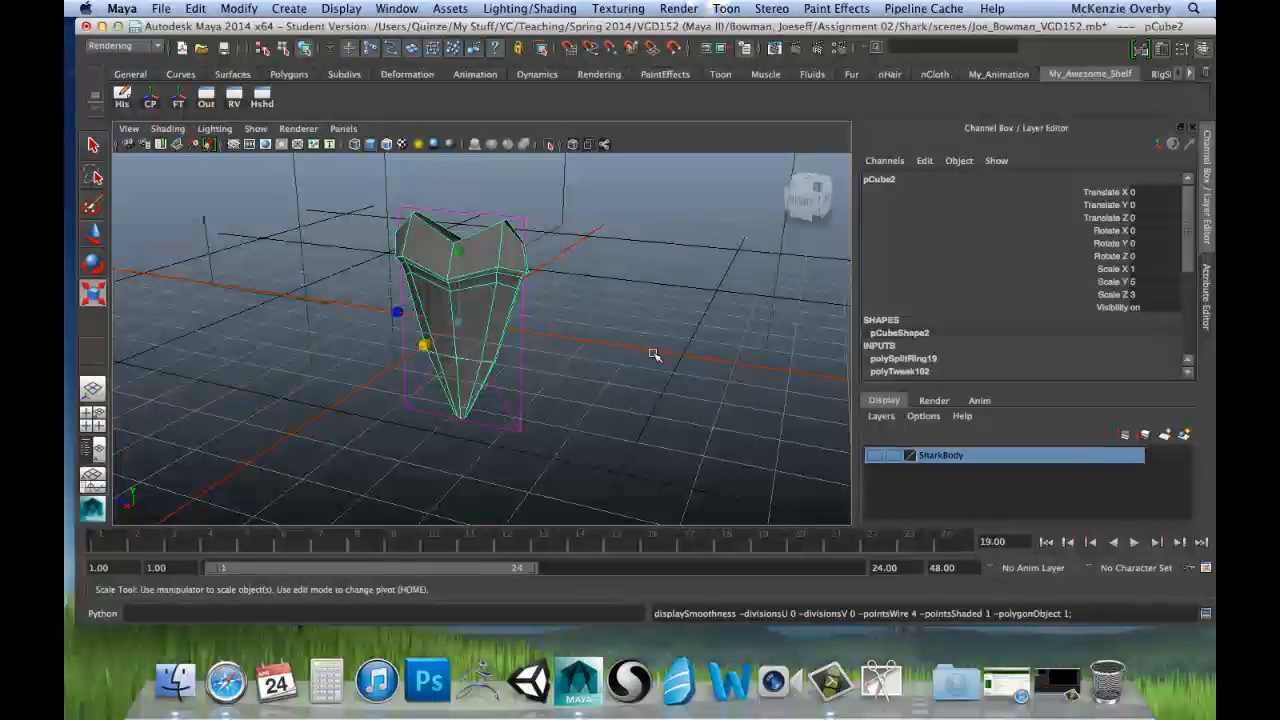
Step: Examine the unsmoothed tooth's faces and edge flow from the side and from beneath the tip
left_click_drag(647, 303, 601, 306, "alt")
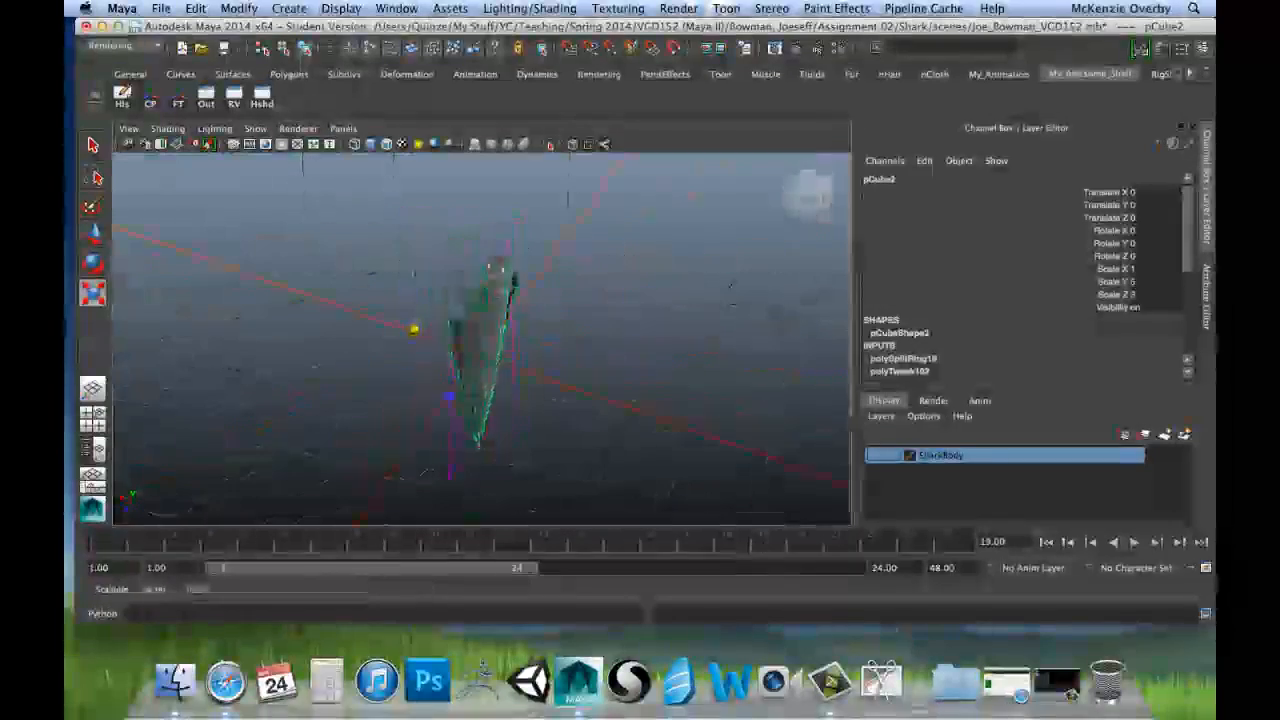
left_click_drag(494, 268, 467, 314, "alt")
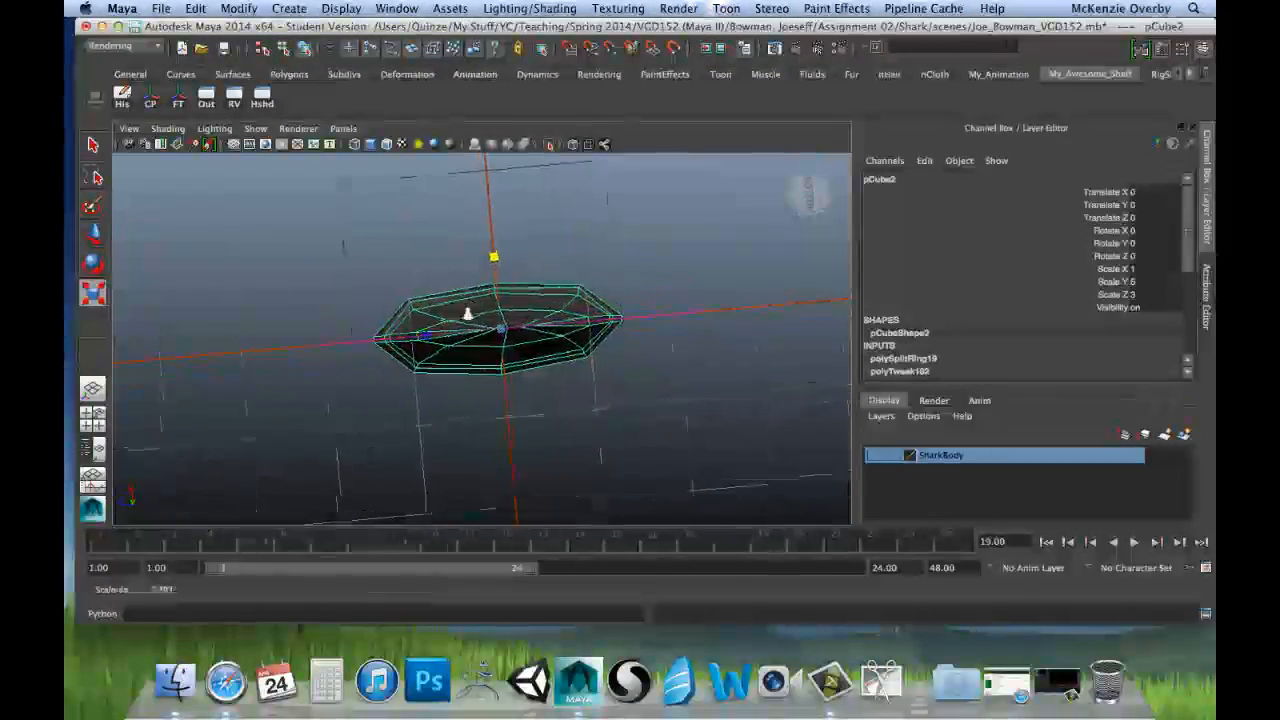
right_click_drag(467, 314, 809, 334, "alt")
left_click_drag(690, 262, 637, 297, "alt")
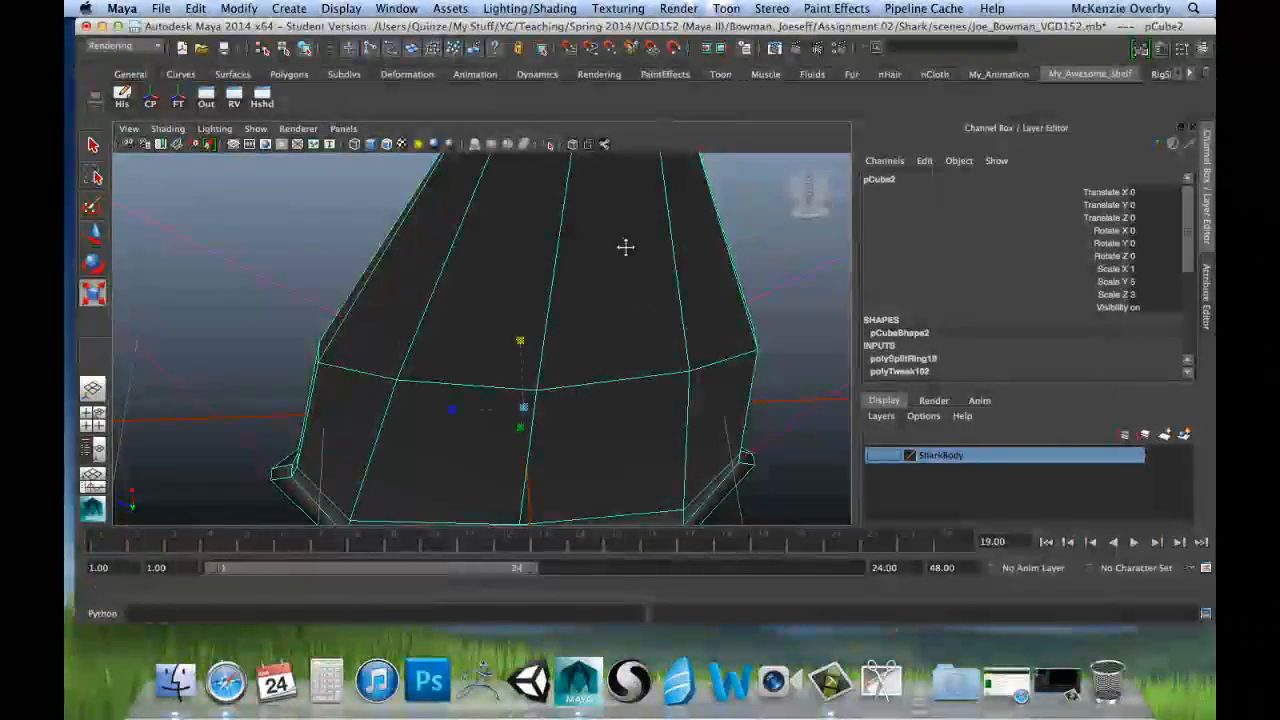
left_click_drag(625, 247, 600, 383, "alt")
left_click_drag(503, 295, 598, 284, "alt")
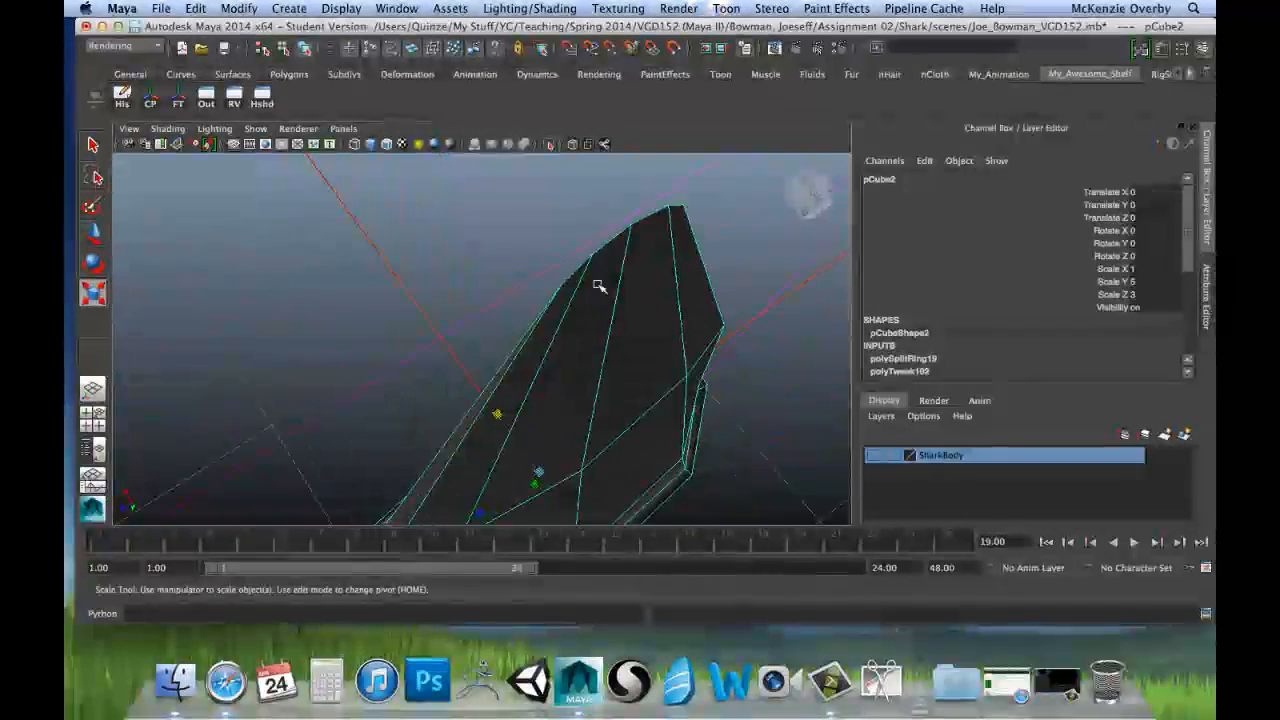
Step: Try to move a single vertex on the tooth's tip edge slightly along X, and undo that move
right_click_drag(597, 257, 572, 260)
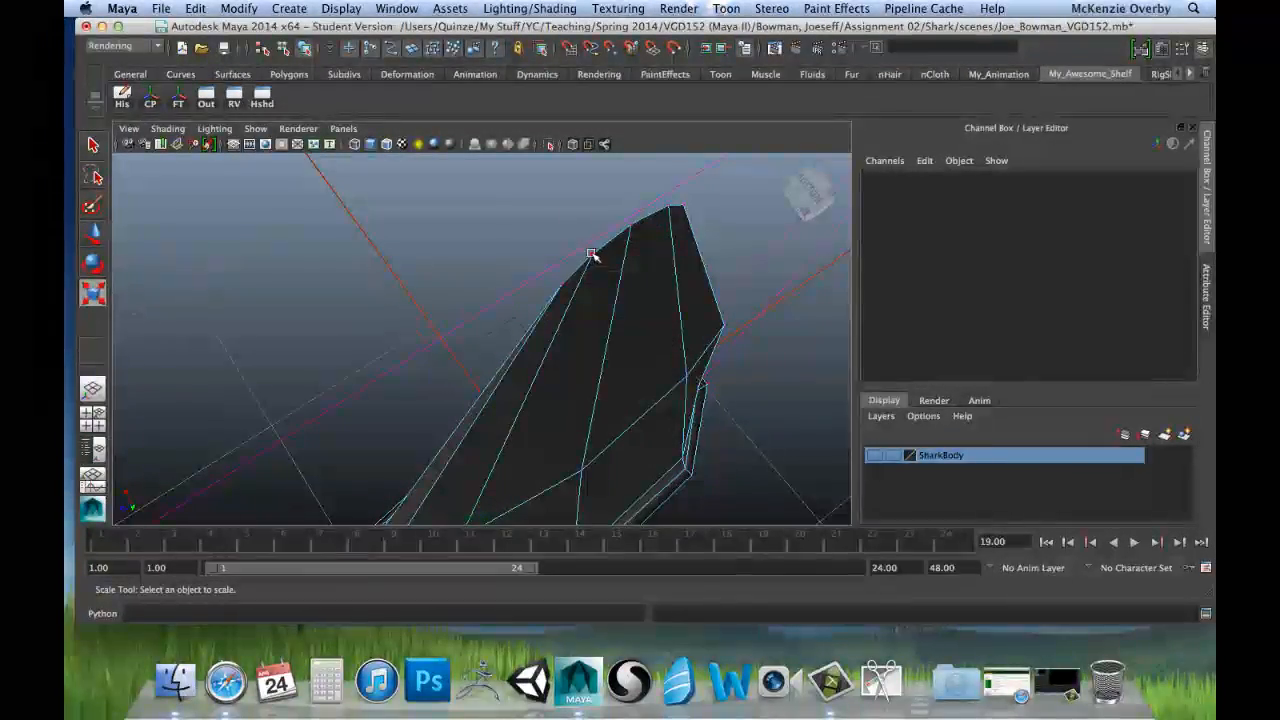
left_click(592, 255)
key("w")
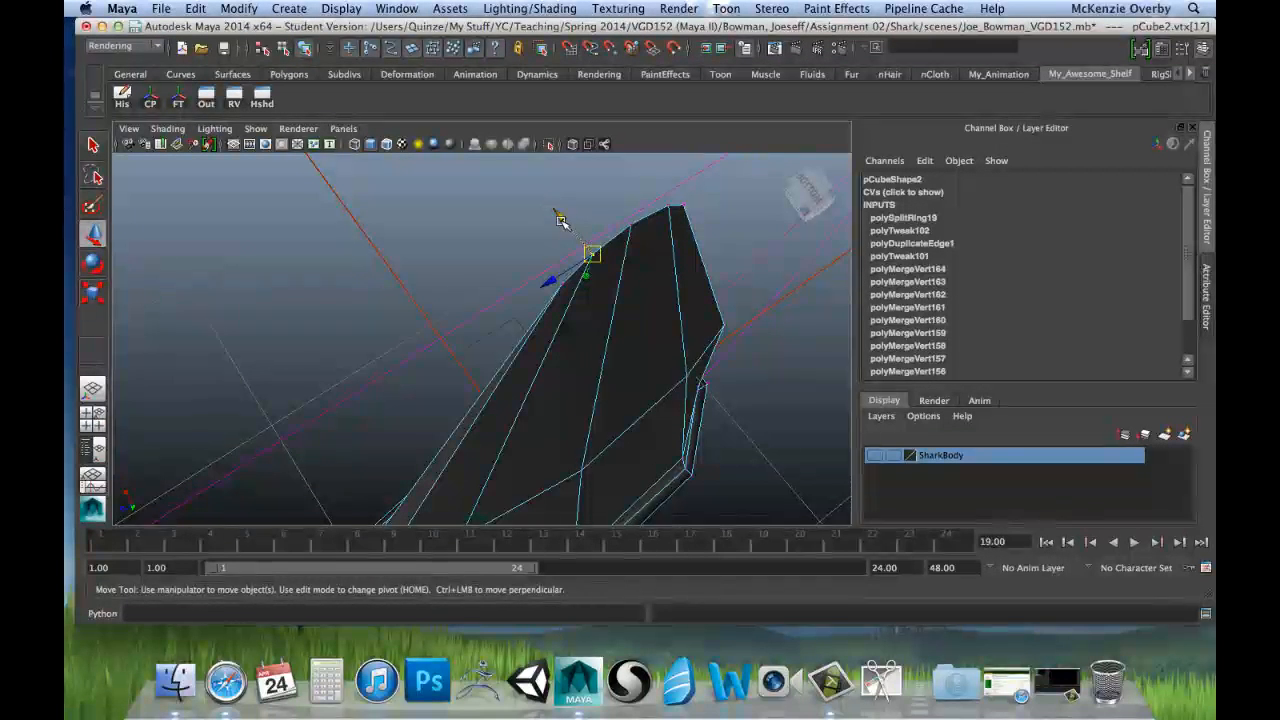
key("z")
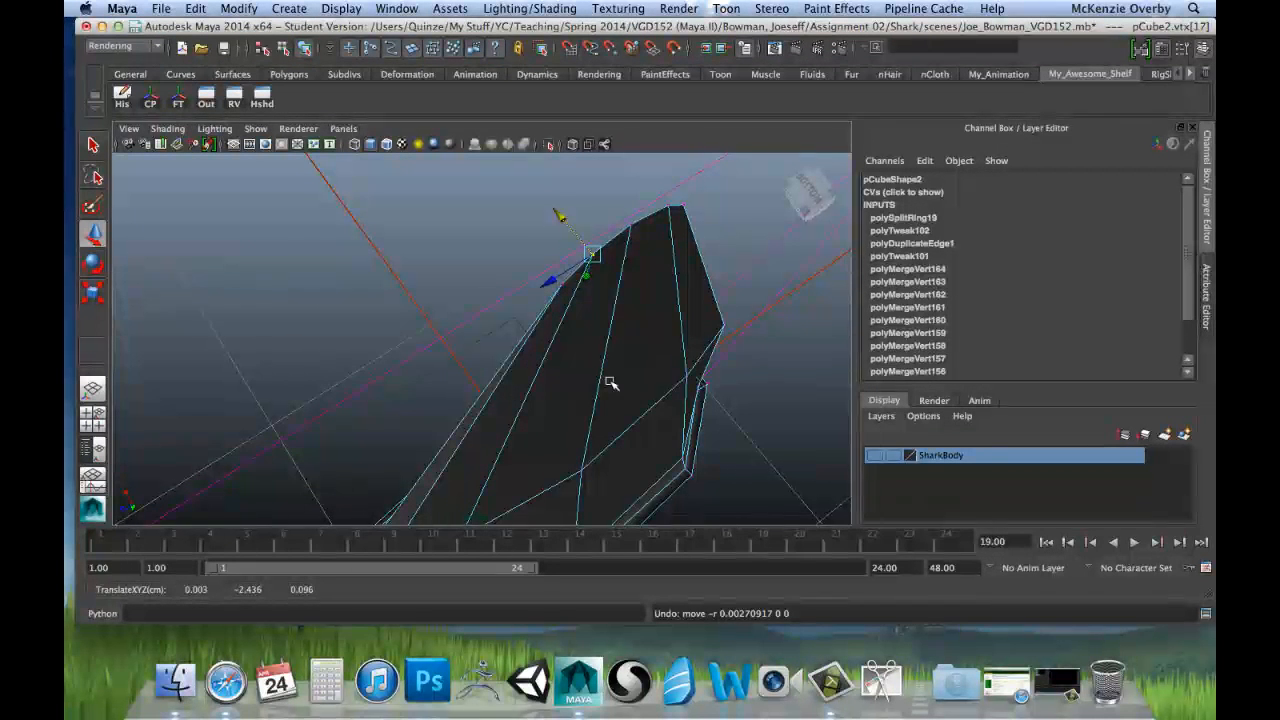
Step: Deselect the tooth's vertex and make the SharkBody layer visible alongside the tooth
left_click_drag(558, 360, 774, 371, "alt")
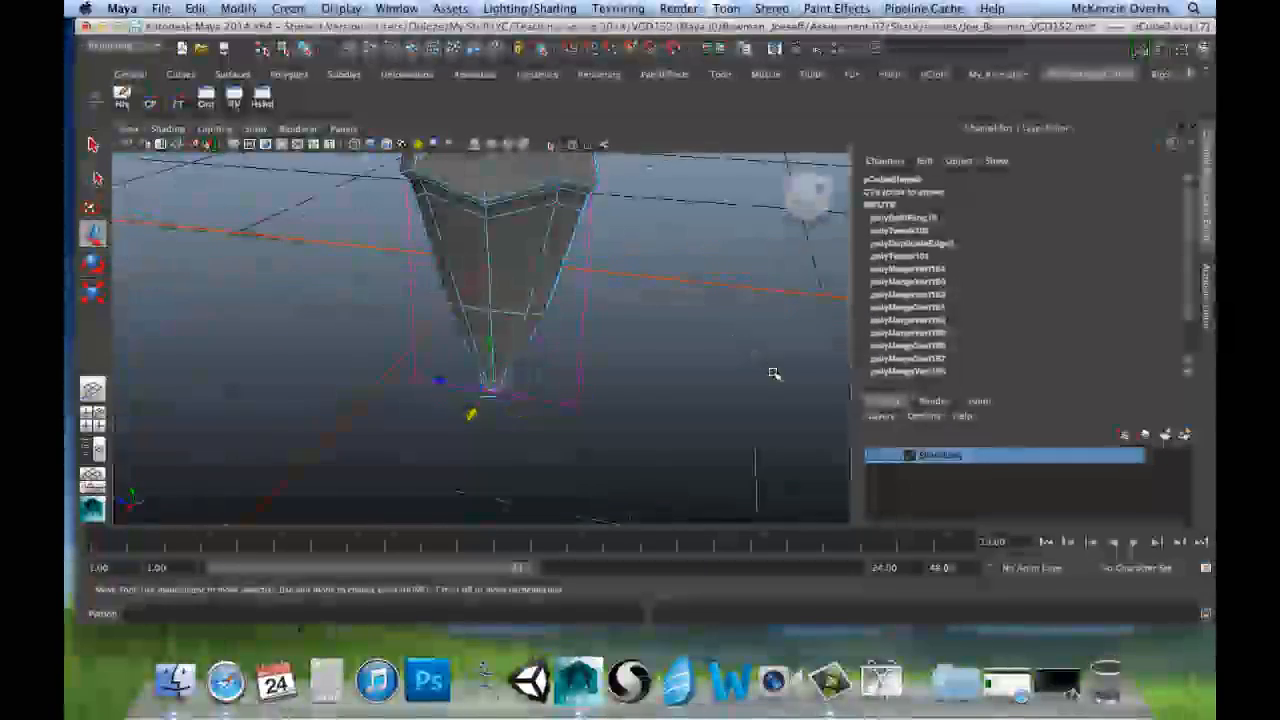
left_click(776, 374)
left_click(876, 455)
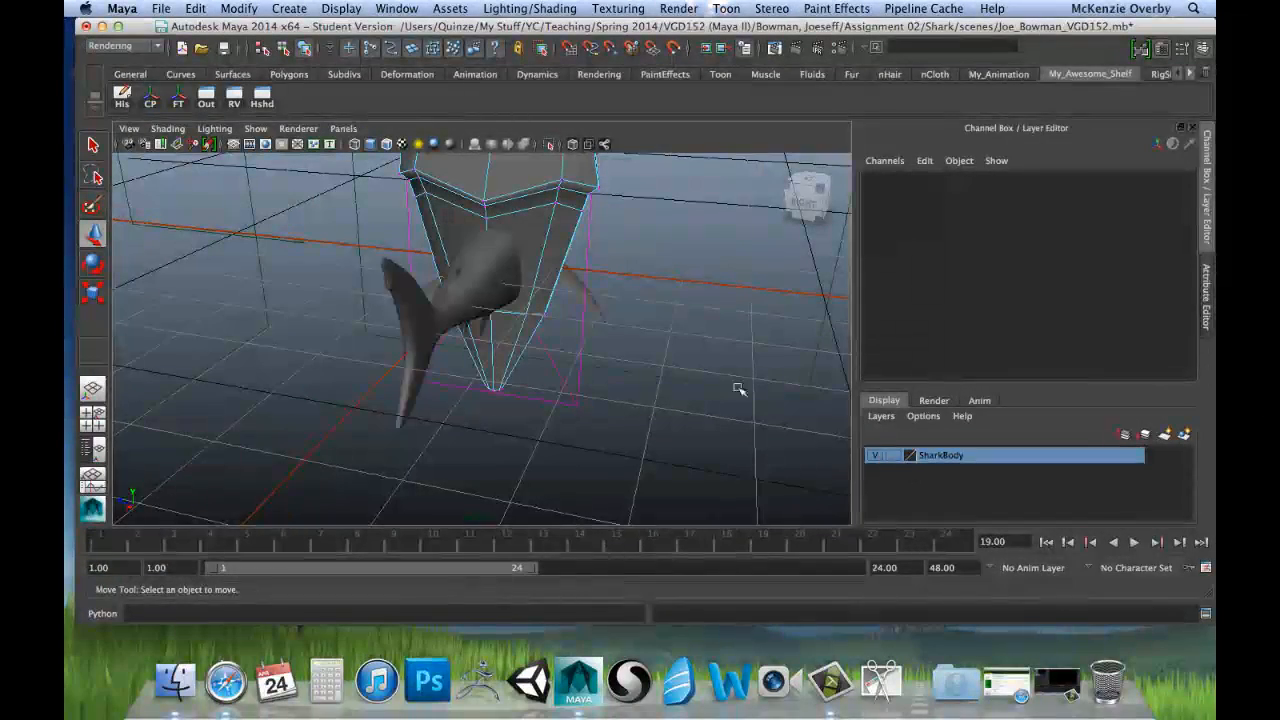
left_click(1207, 292)
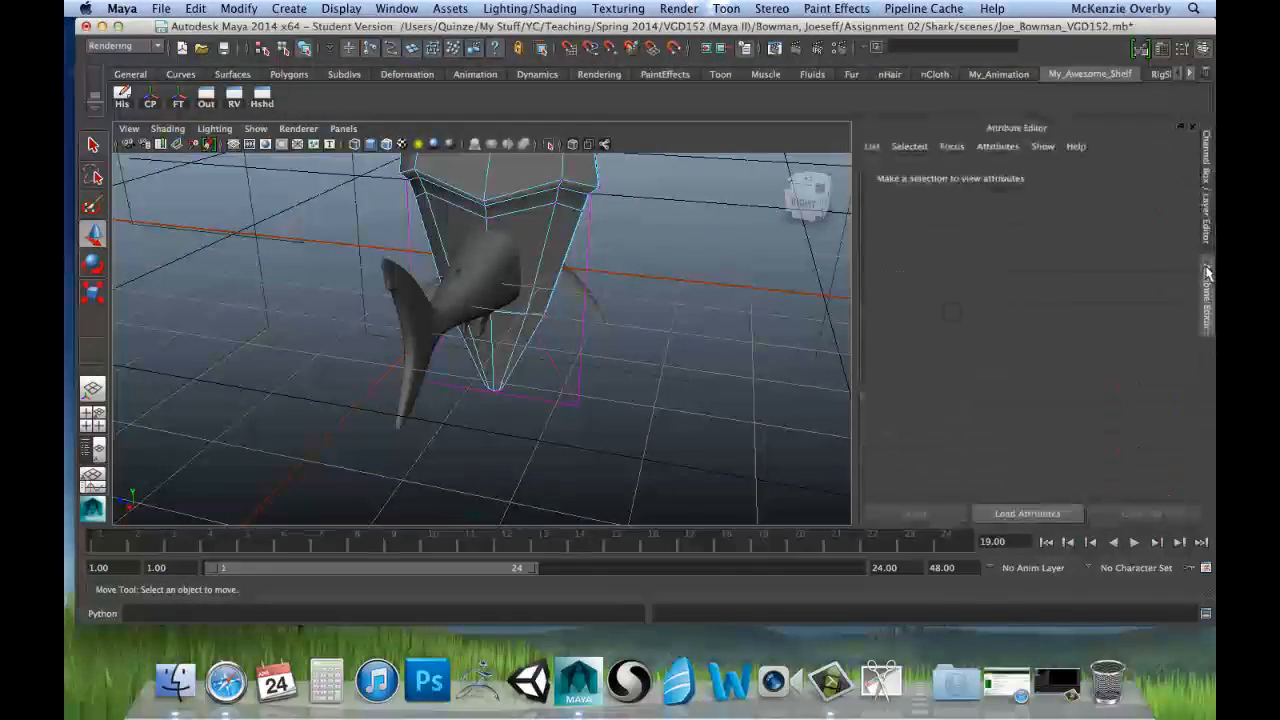
left_click(1206, 195)
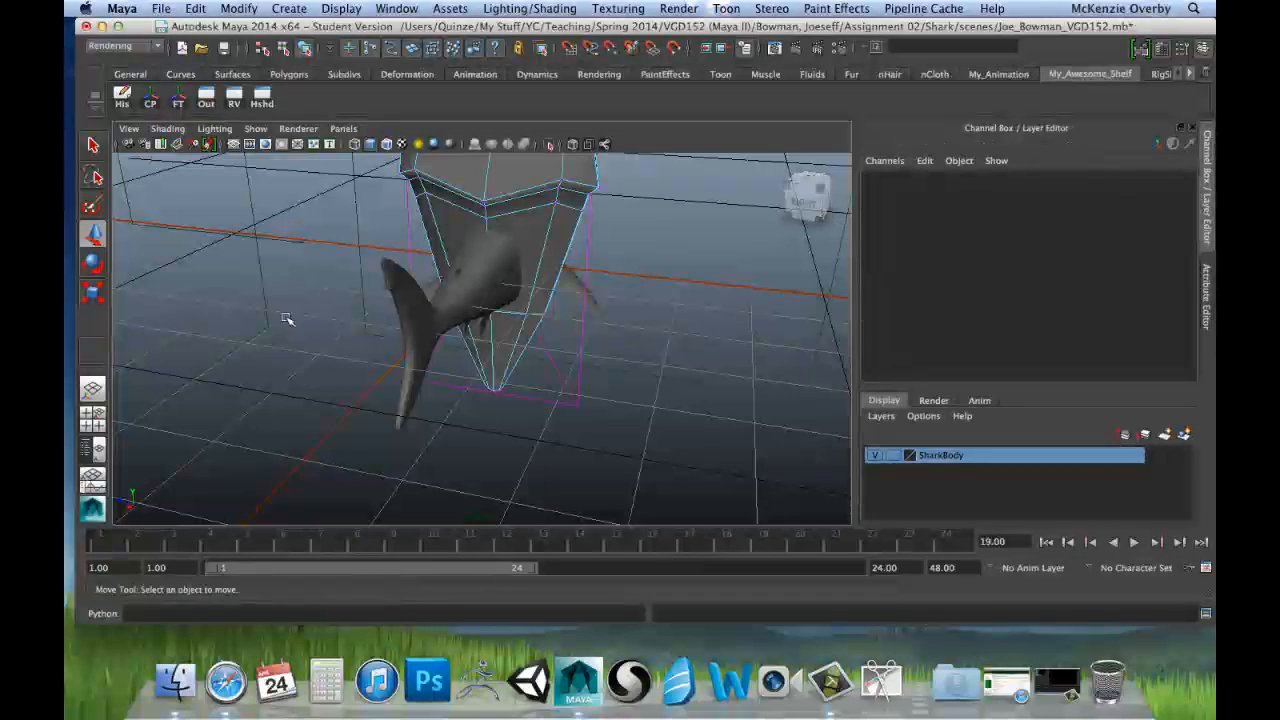
left_click_drag(345, 325, 290, 325, "alt")
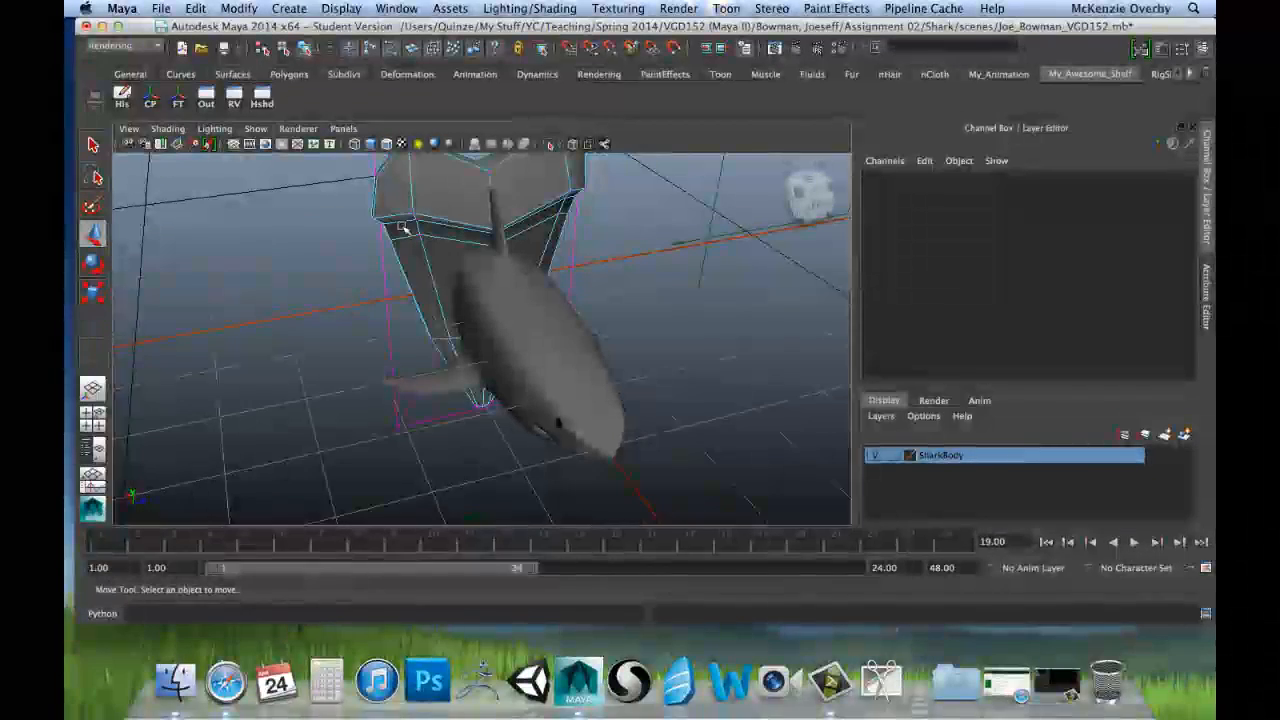
Step: Return the tooth to Object Mode and assign it to a new display layer named Tooth
right_click_drag(417, 206, 461, 187)
left_click(461, 187)
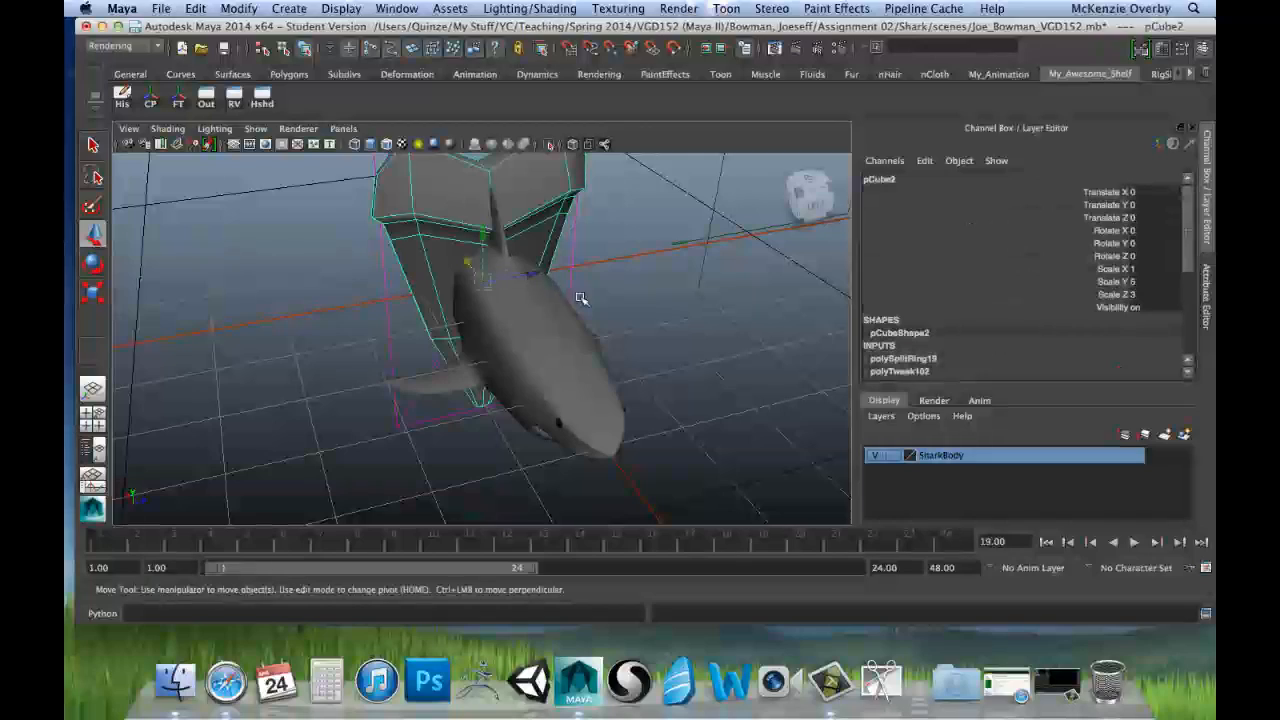
left_click_drag(680, 280, 527, 296, "alt")
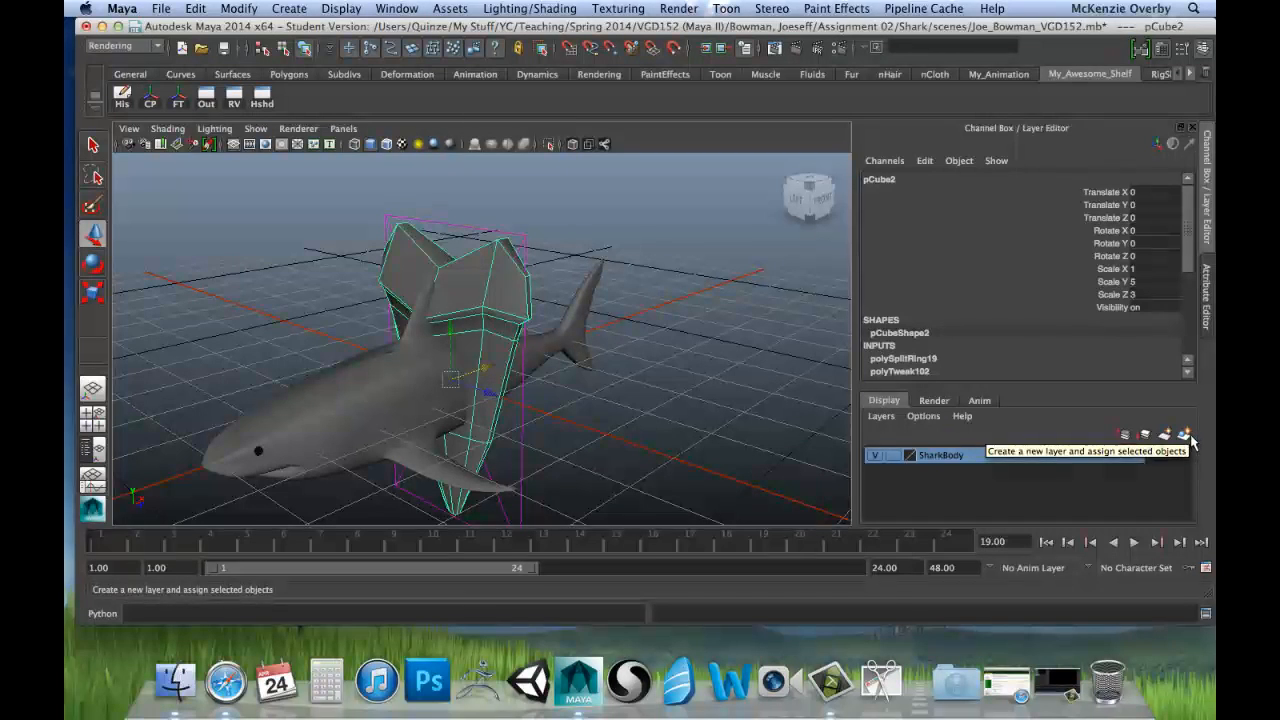
left_click(1185, 436)
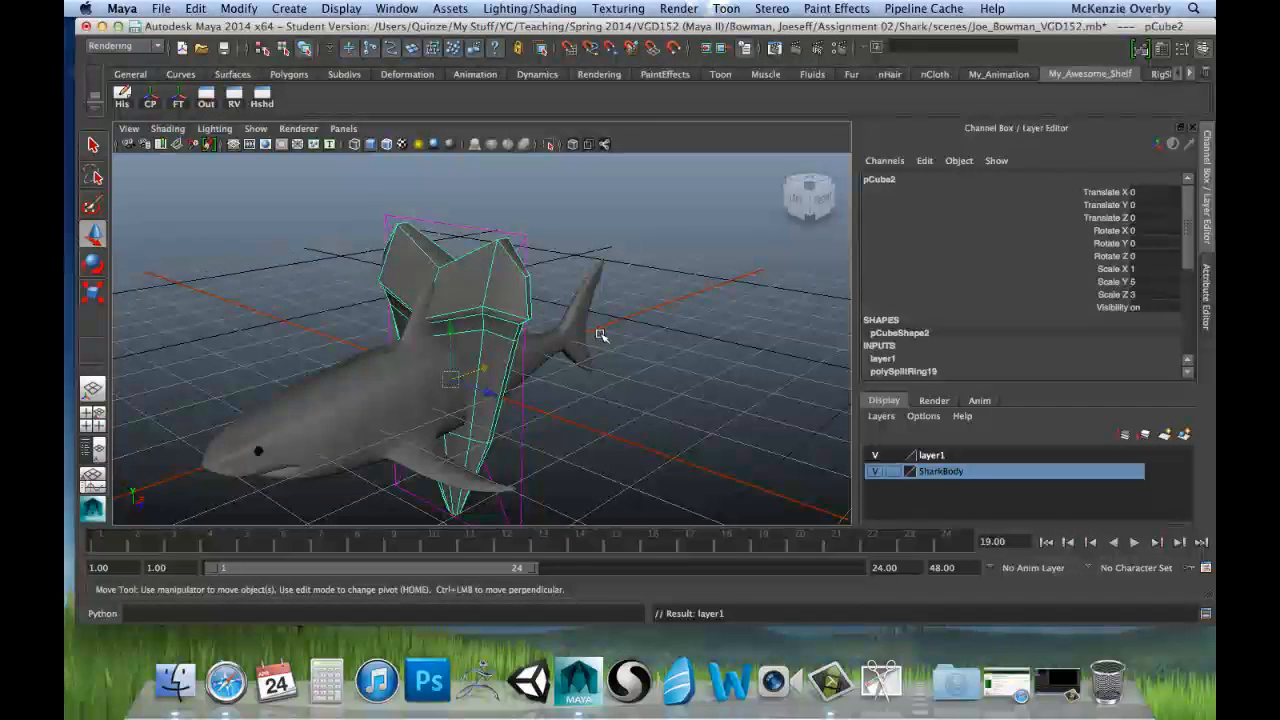
double_click(938, 459)
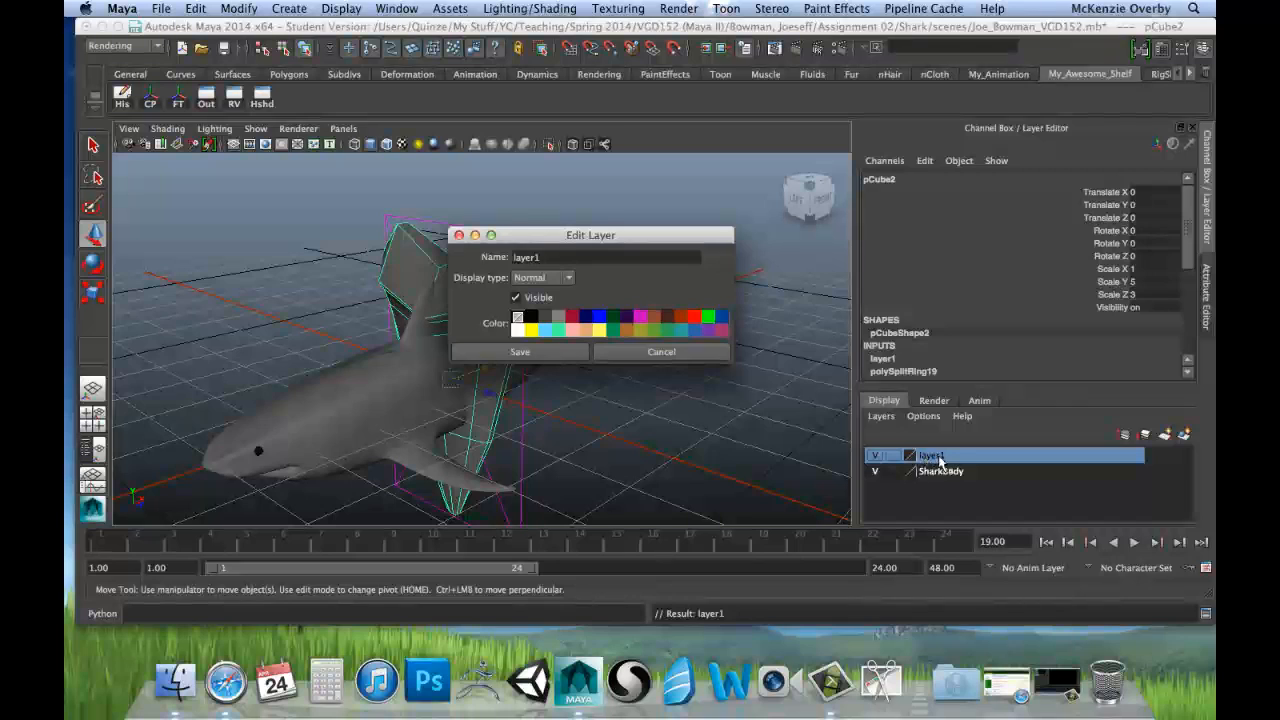
left_click_drag(549, 258, 485, 263)
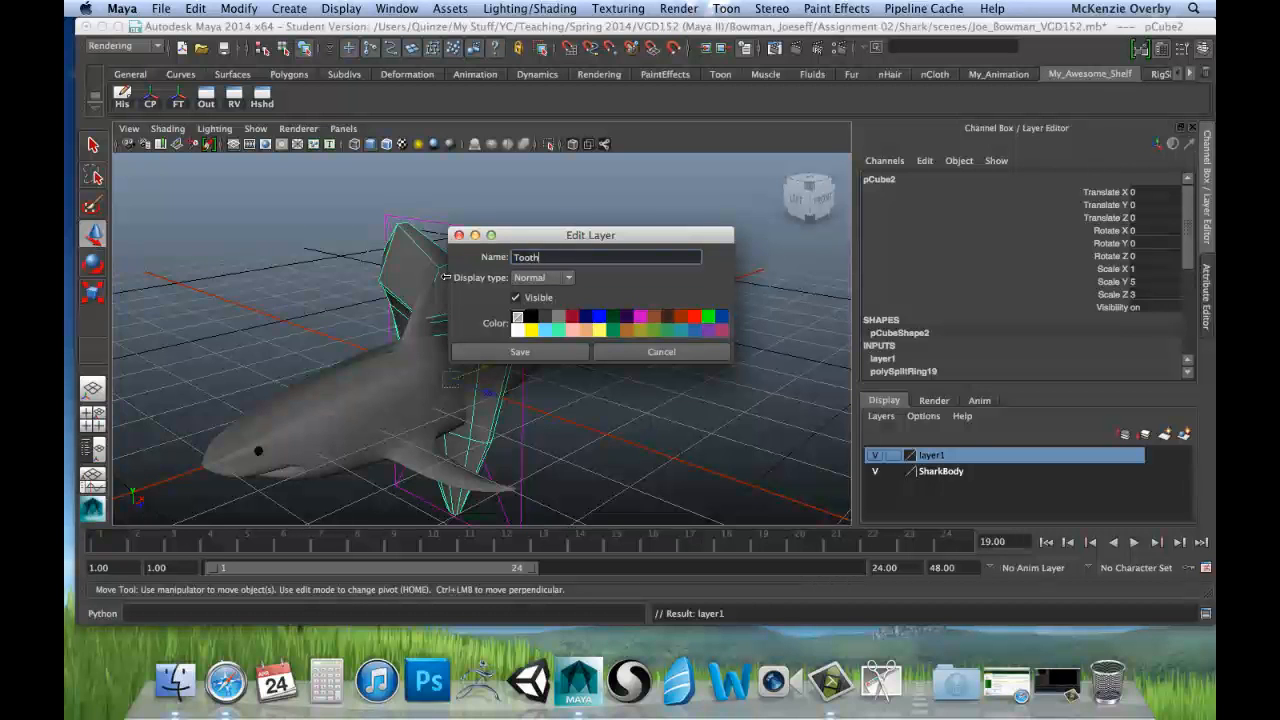
type("Tooth")
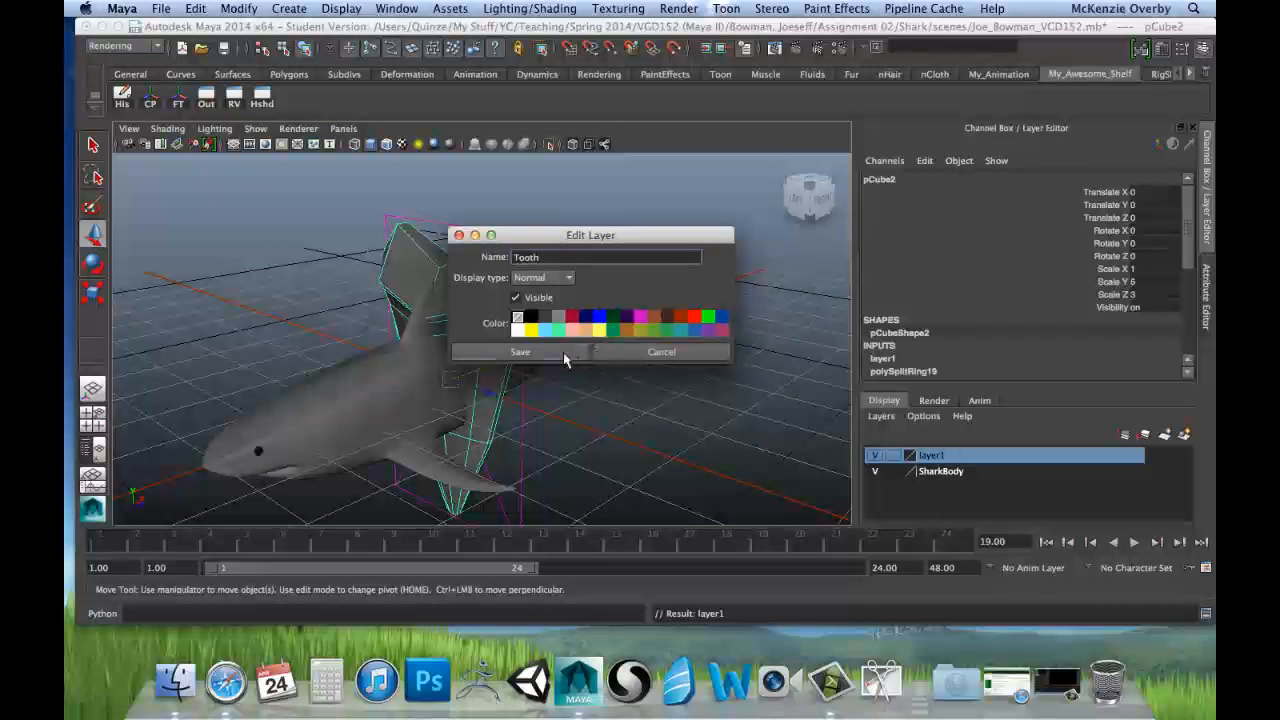
left_click(497, 351)
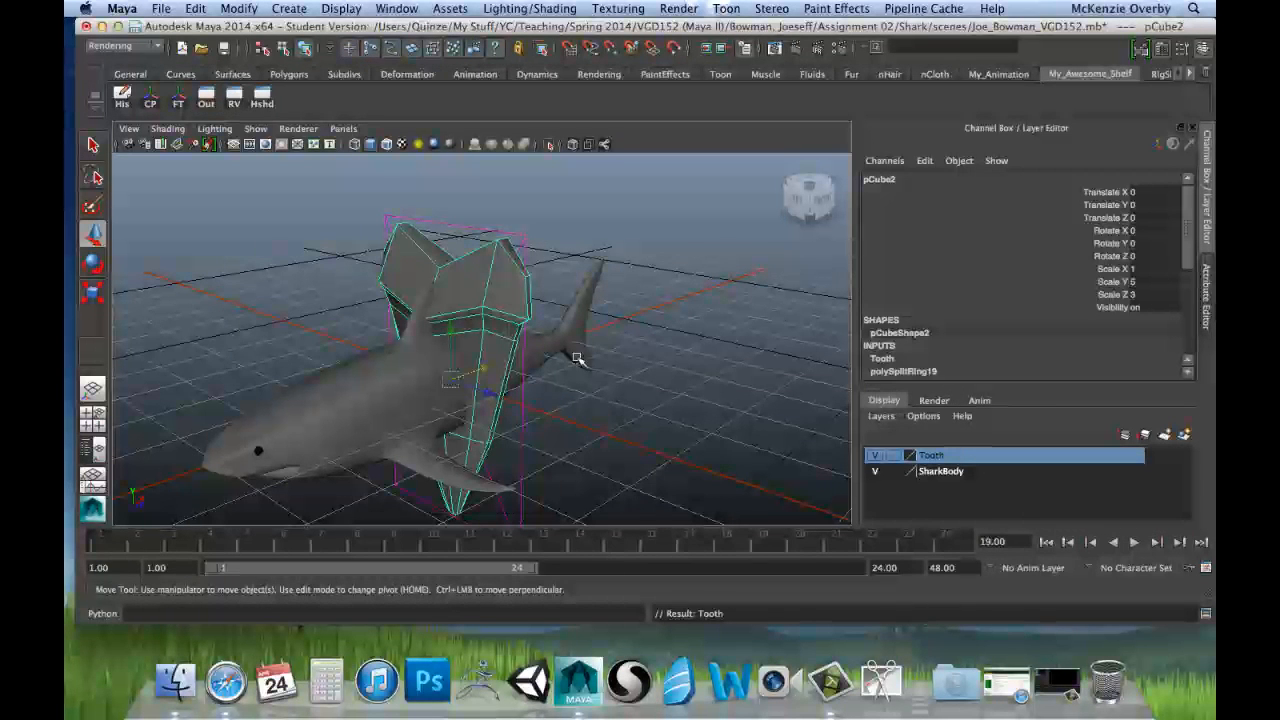
Step: Toggle the Tooth layer's visibility several times and leave the layer hidden
left_click(874, 456)
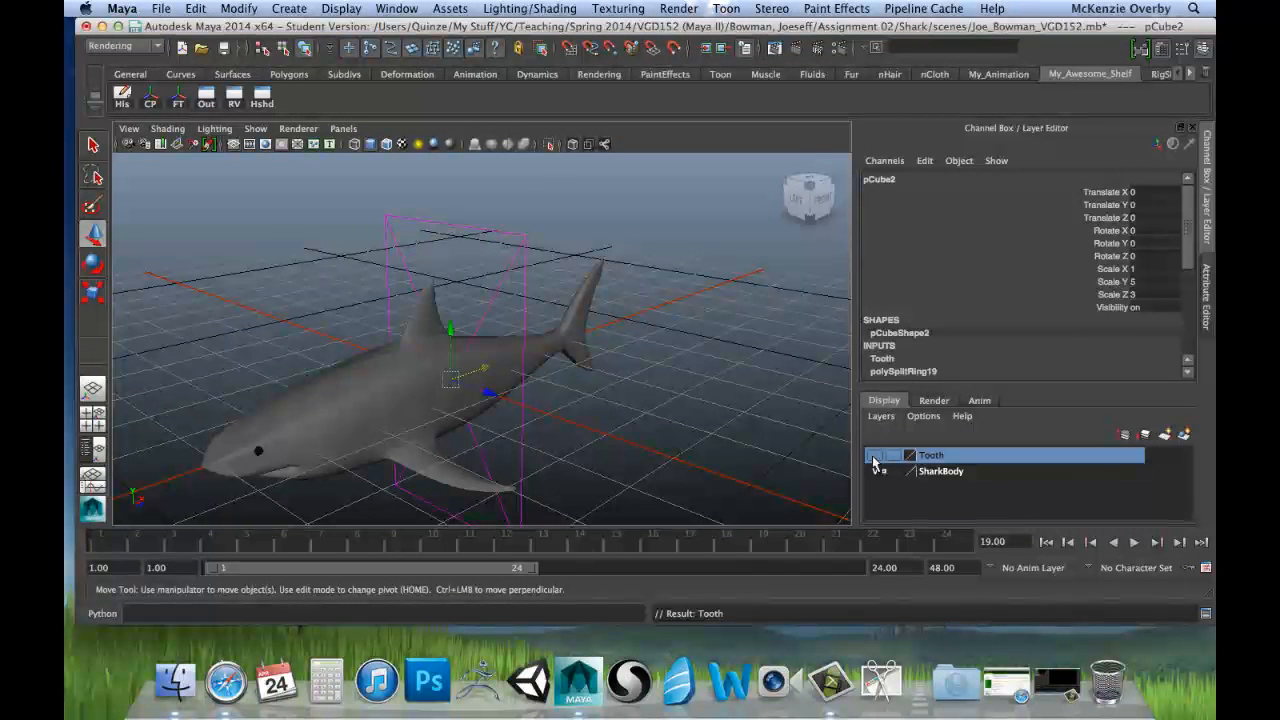
left_click(874, 456)
left_click(874, 456)
left_click(874, 456)
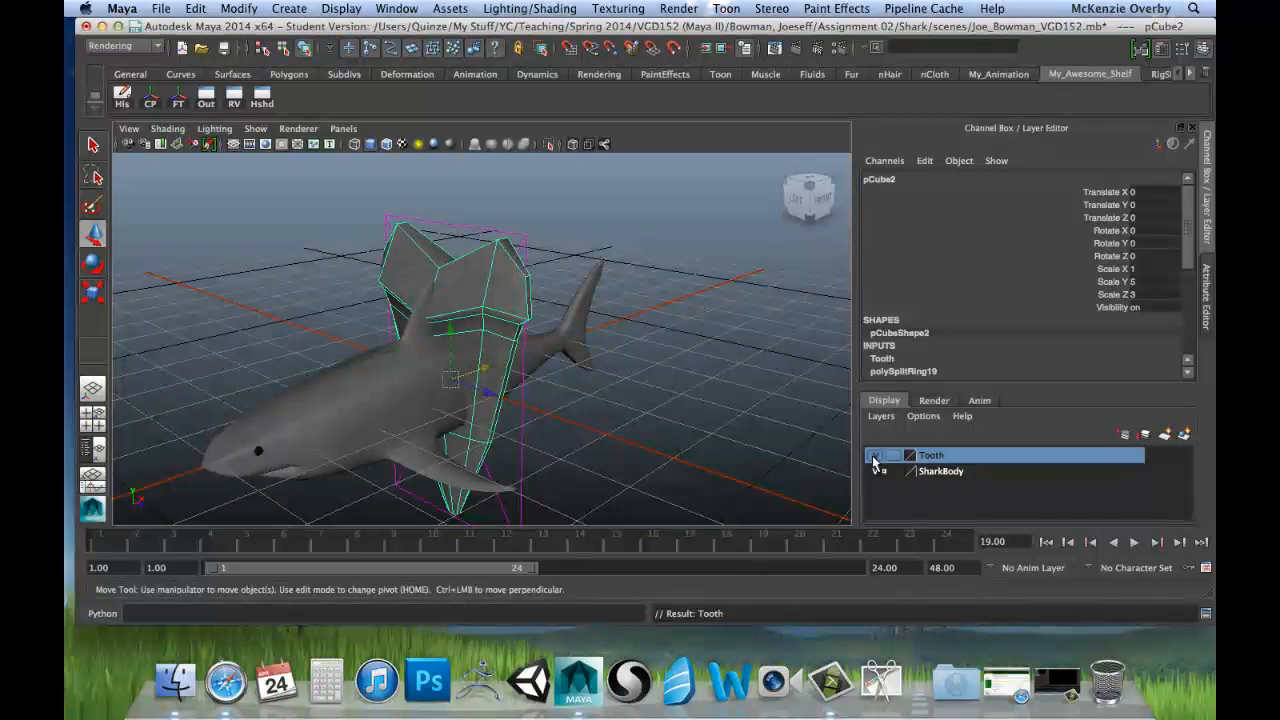
left_click(874, 457)
left_click(875, 457)
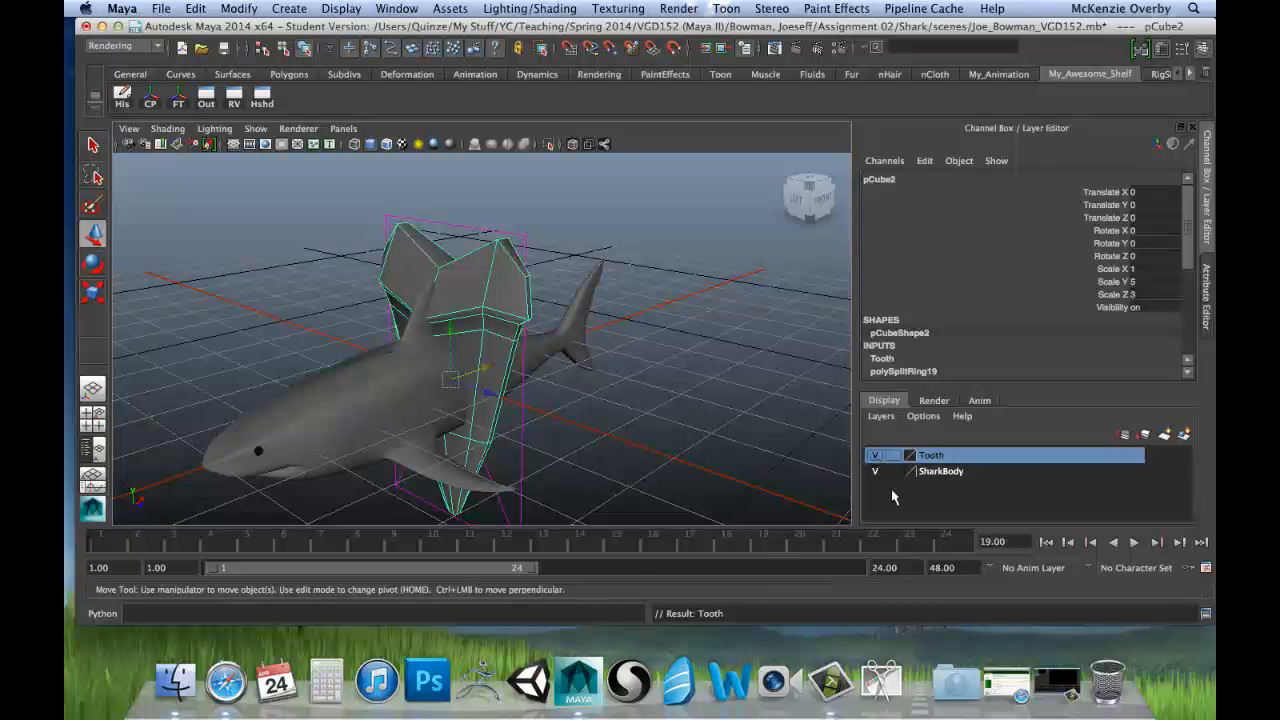
left_click(875, 457)
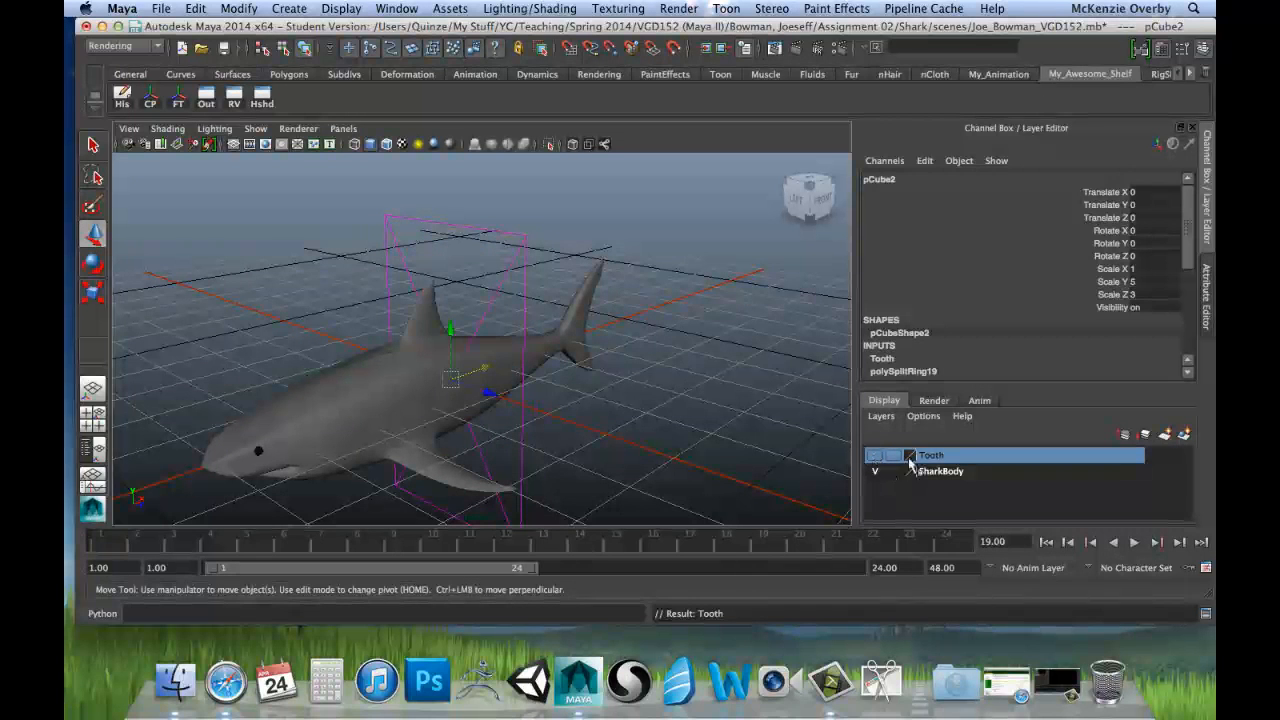
Step: Select the shark body and switch it to its unsmoothed low-poly display
left_click(952, 471)
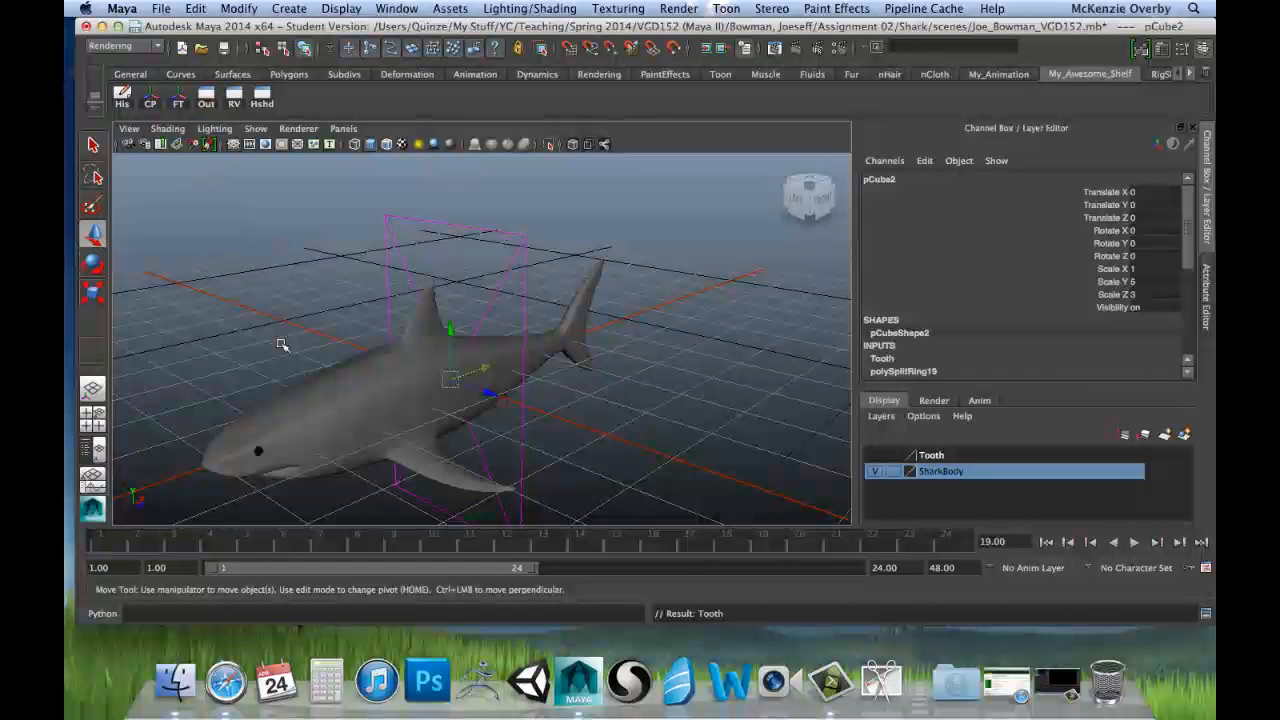
left_click(308, 402)
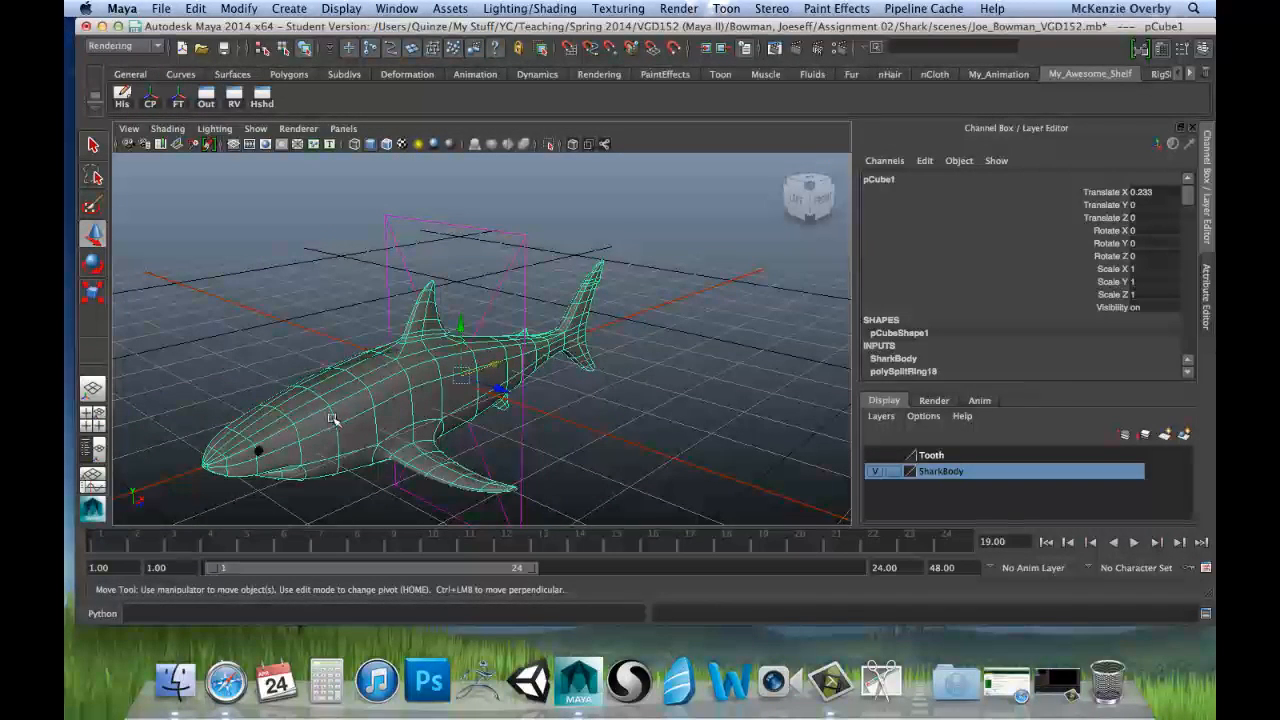
left_click_drag(365, 451, 411, 274, "alt")
key("1")
Step: Examine the shark's mesh from the side and front, focusing on the symmetry and edge flow of the snout and mouth
scroll(486, 363, "up", 5)
left_click_drag(376, 224, 407, 221, "alt")
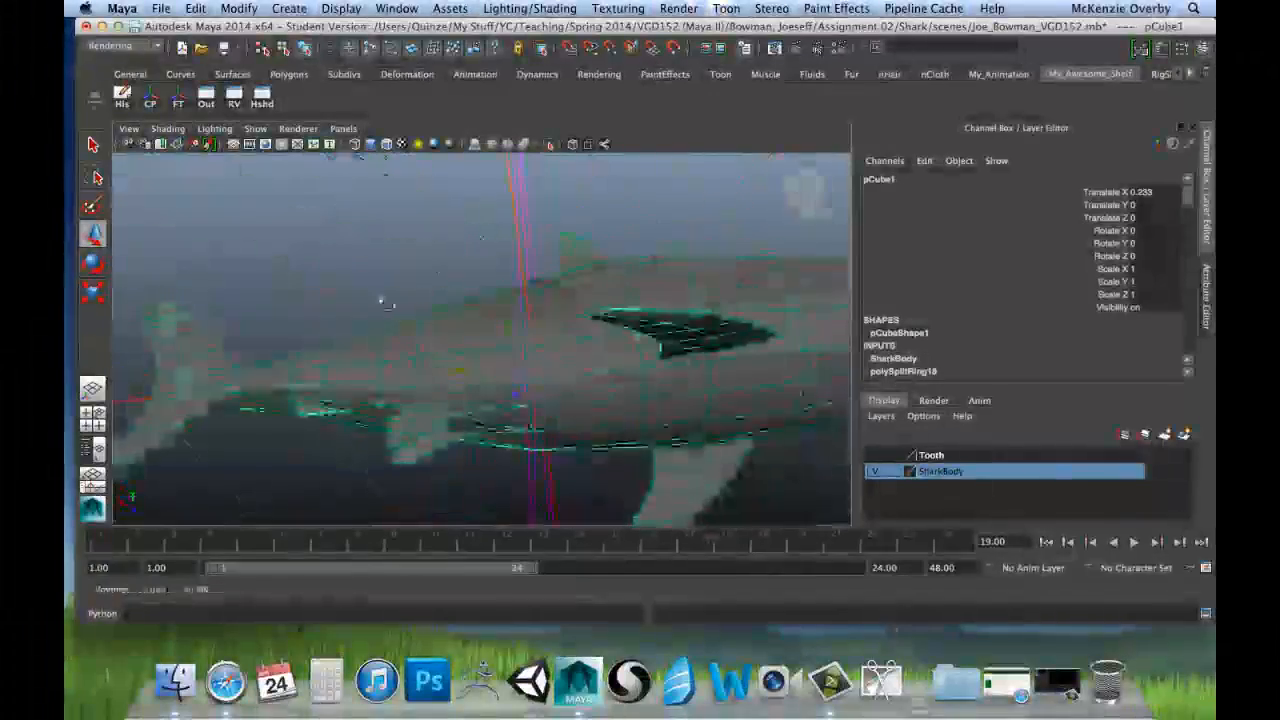
left_click_drag(385, 303, 256, 389, "alt")
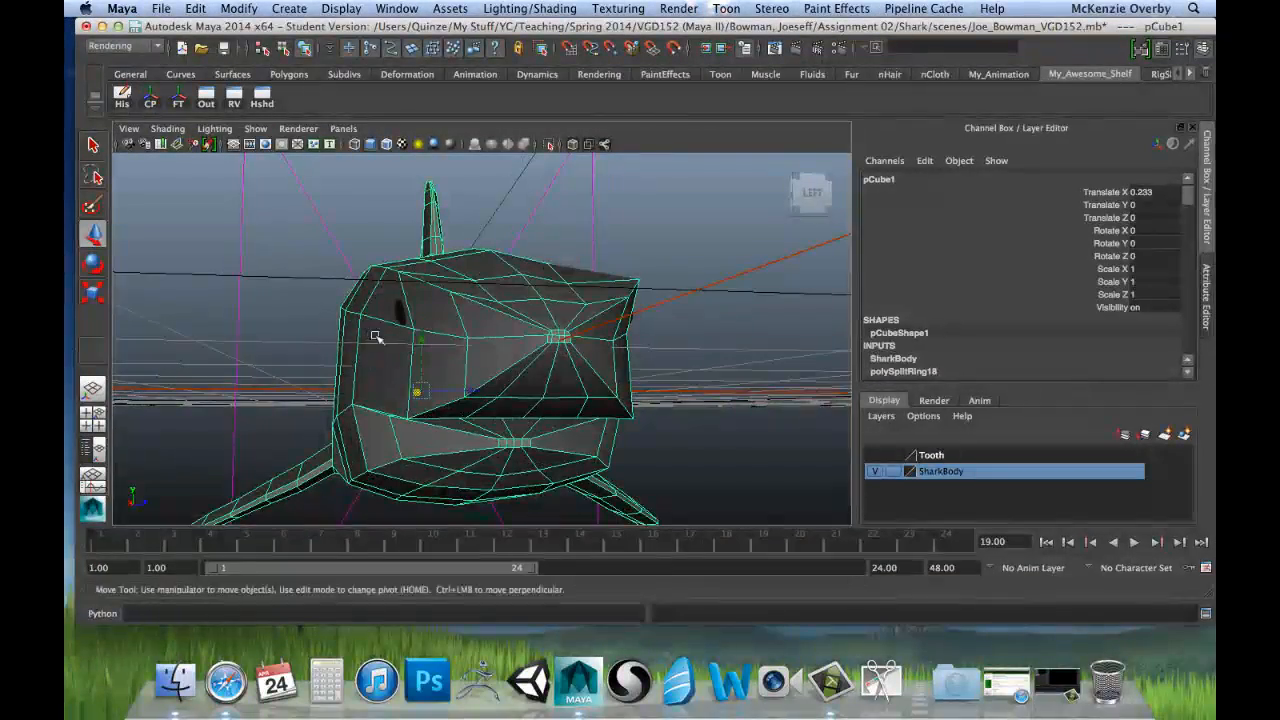
left_click_drag(416, 342, 411, 349, "alt")
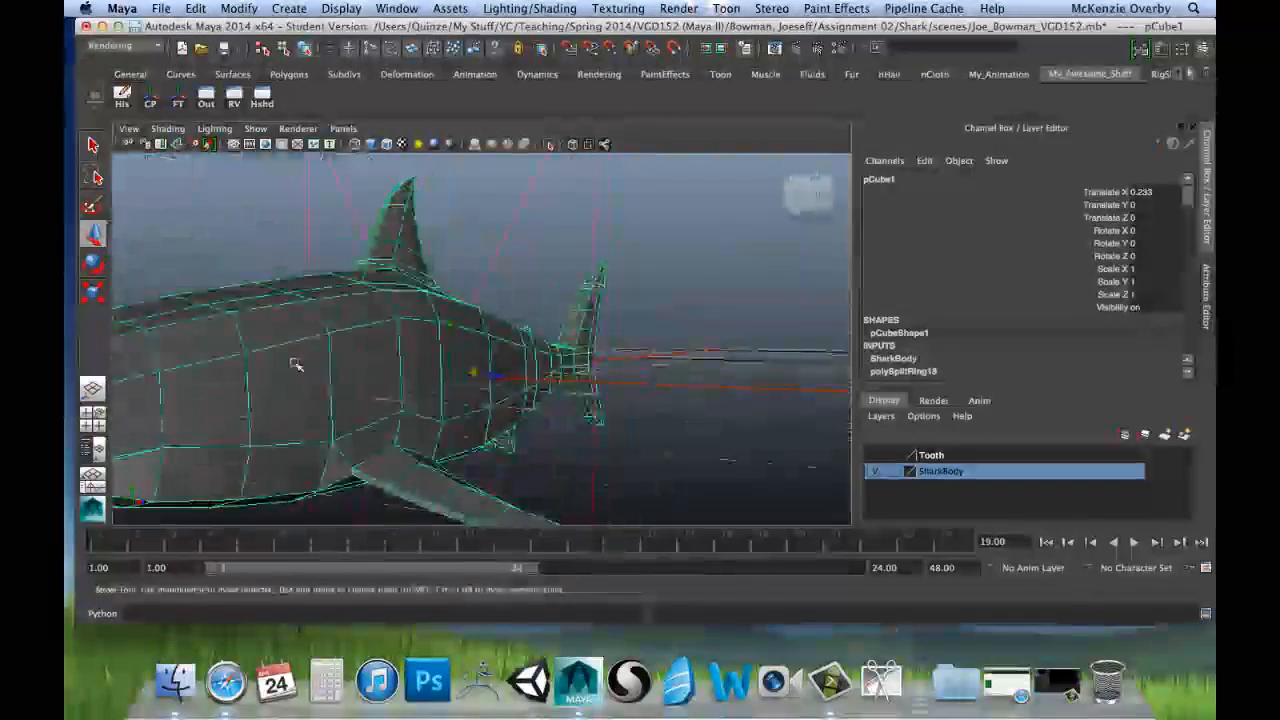
left_click_drag(295, 365, 488, 376, "alt")
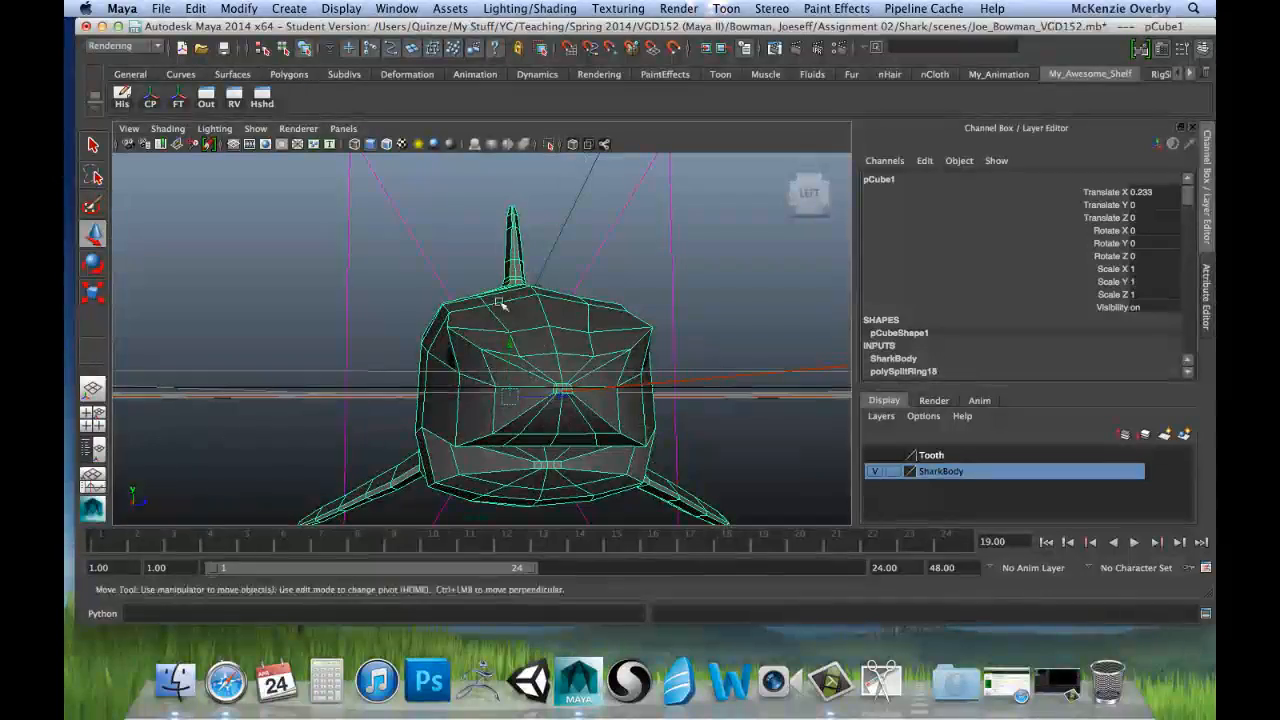
key("space")
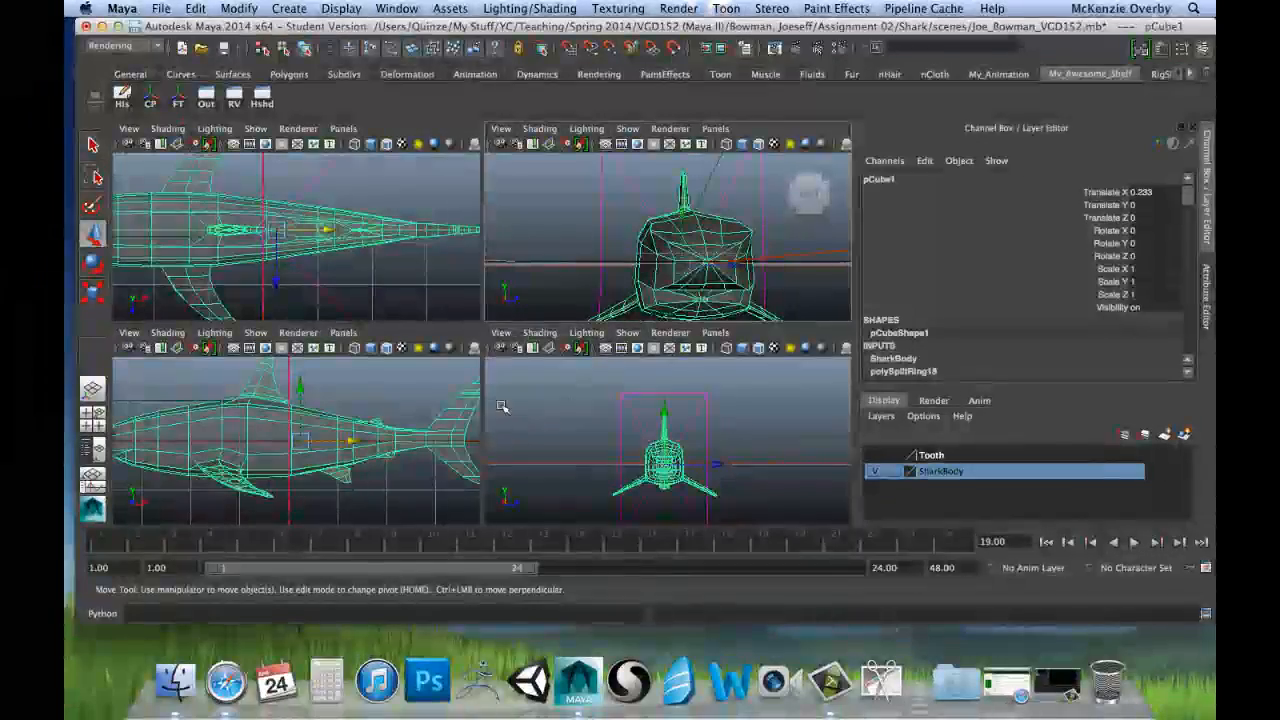
key("space")
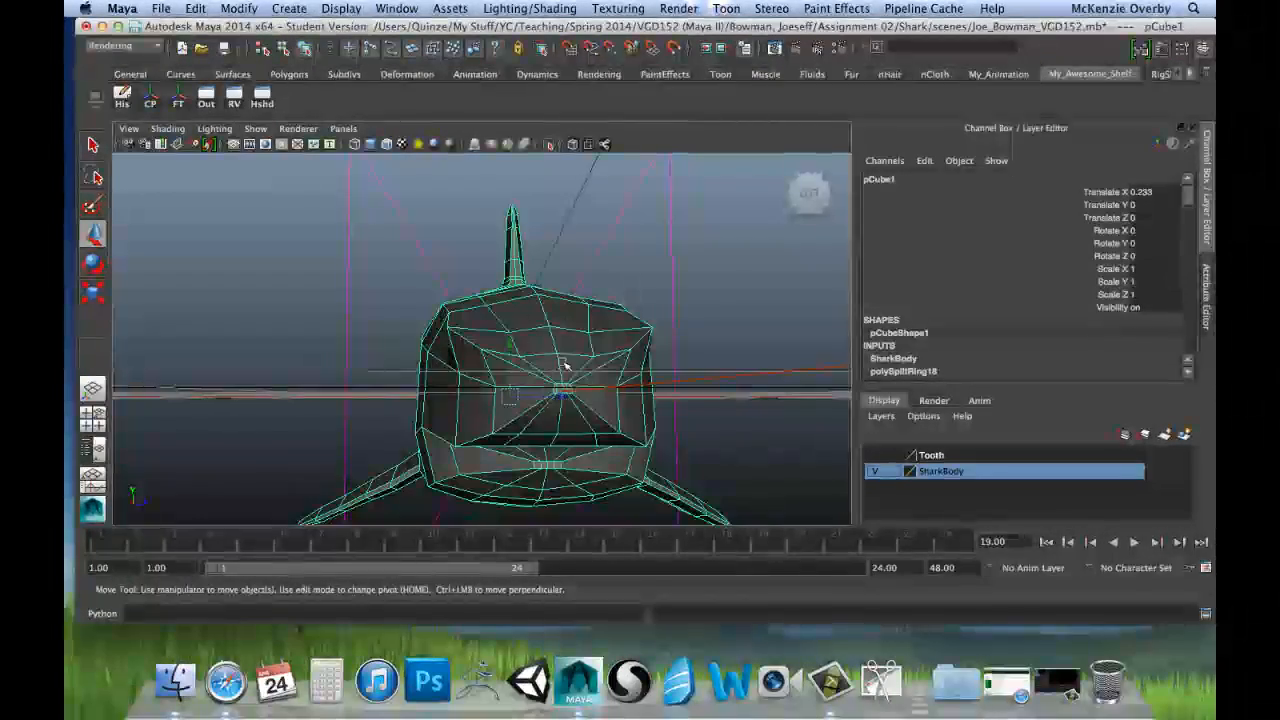
left_click_drag(565, 365, 270, 402, "alt")
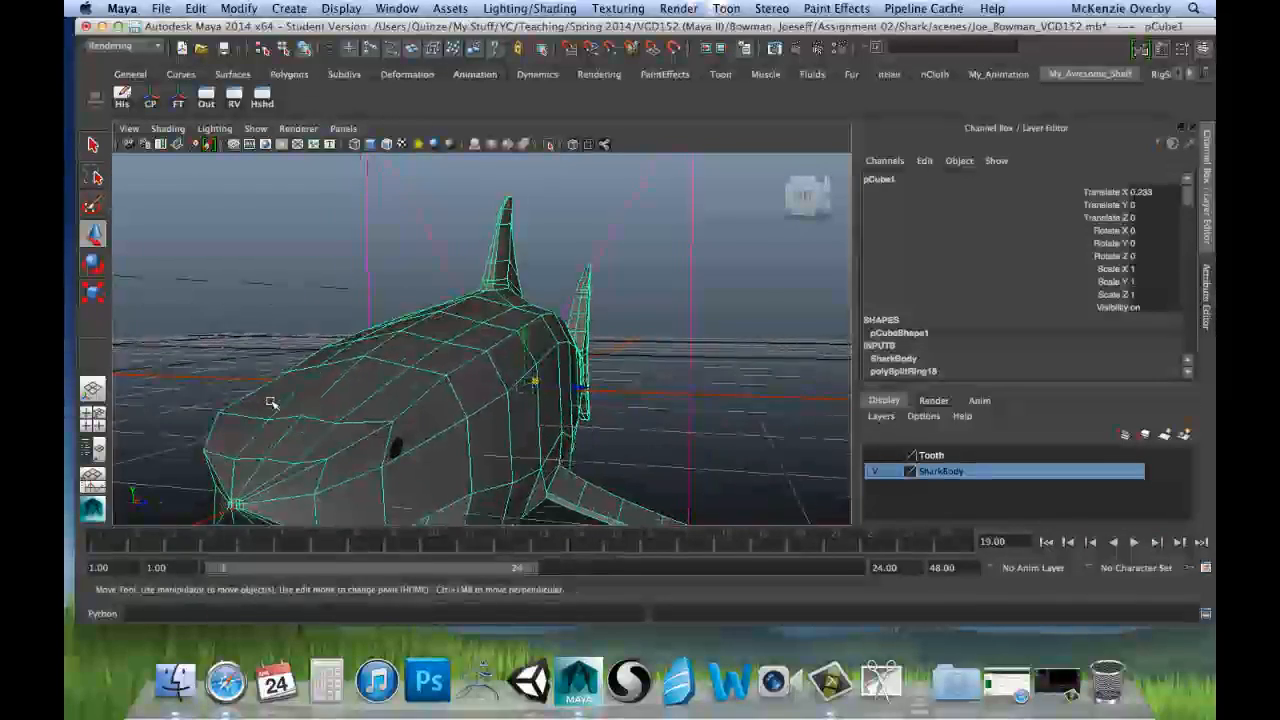
mouse_move(237, 466)
left_mouse_down("alt")
mouse_move(234, 449)
mouse_move(229, 460)
left_mouse_up("alt")
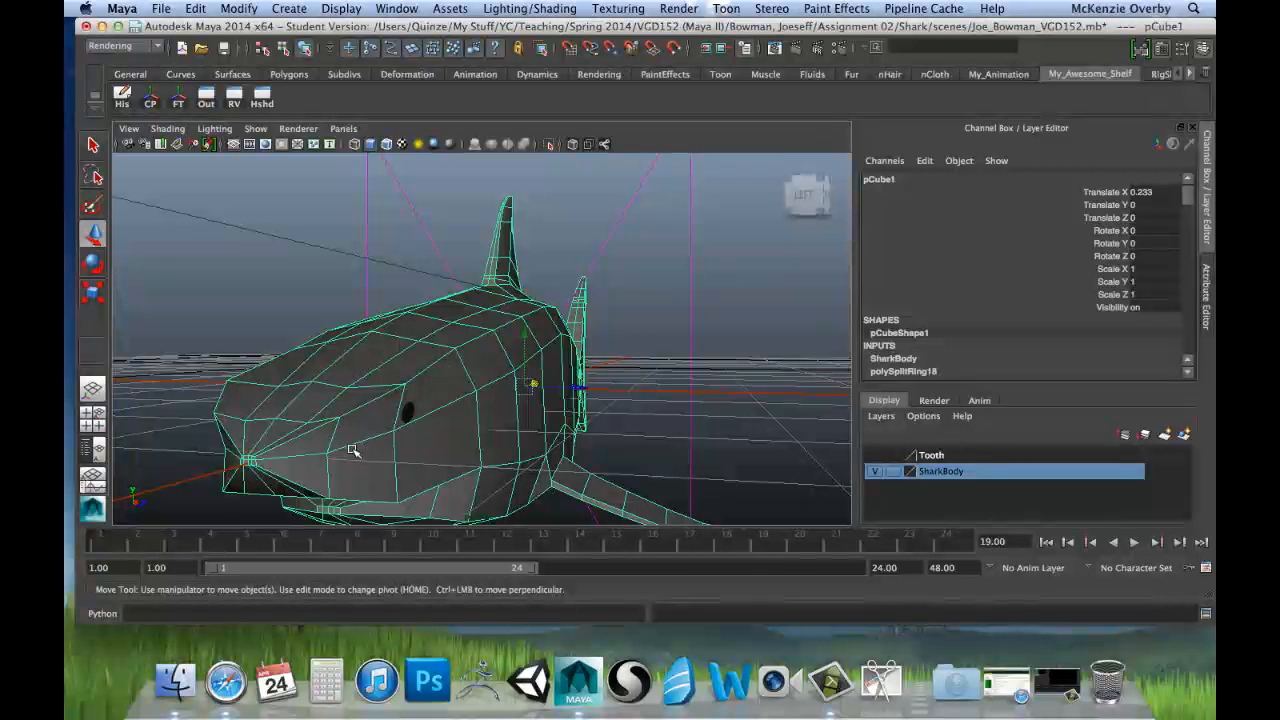
Step: Enter vertex mode on the shark and raise the inner pair of vertices across the upper snout slightly
right_click_drag(311, 423, 264, 359)
left_click(246, 420)
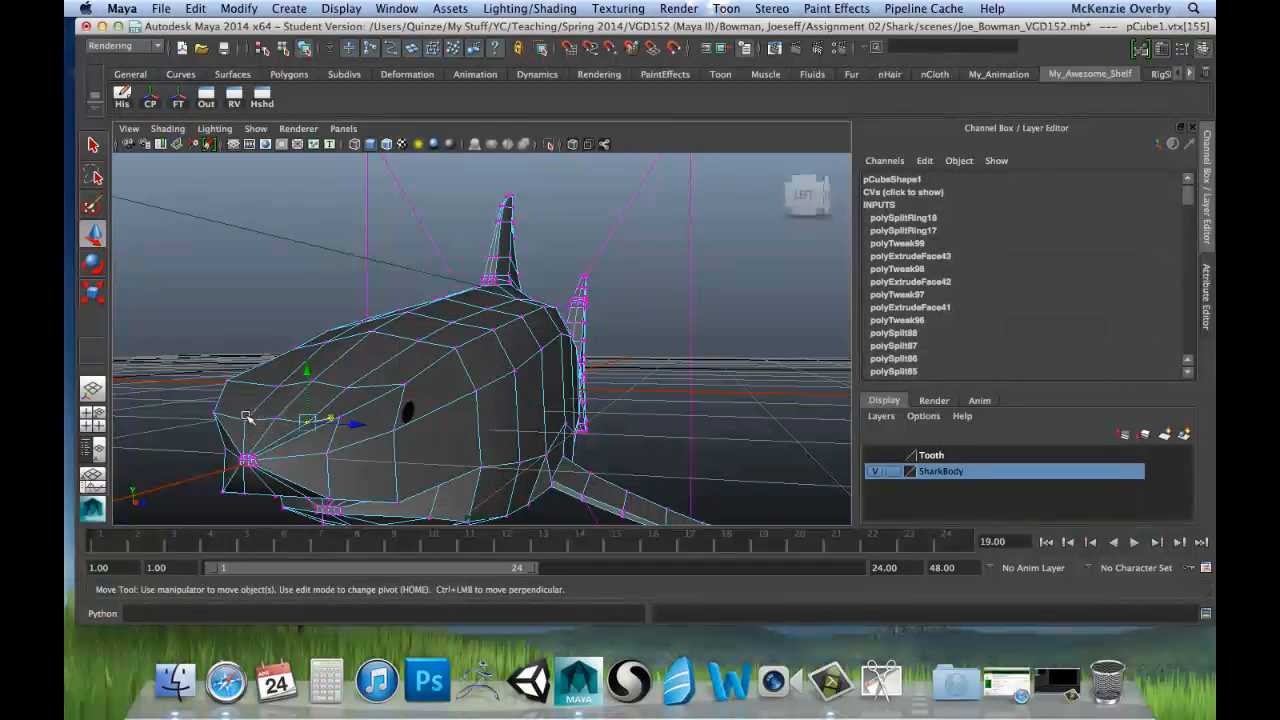
left_click(246, 420, "shift")
left_click_drag(276, 372, 275, 366)
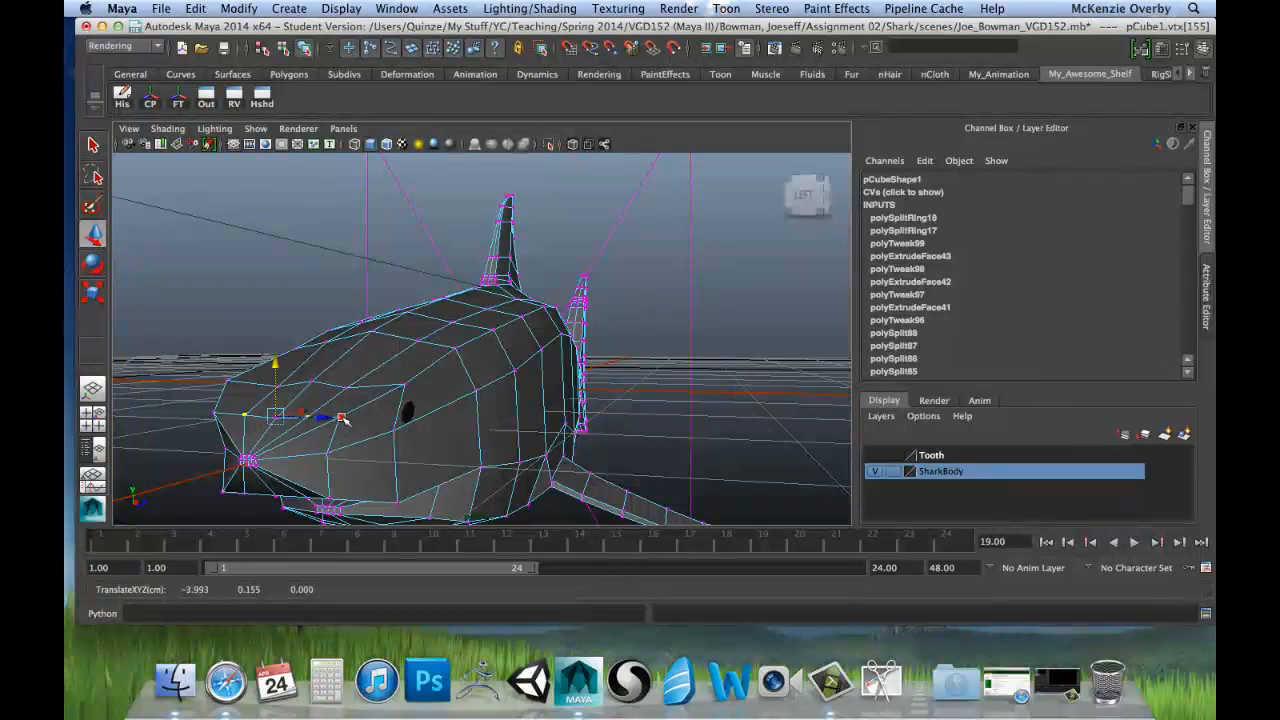
Step: Lower the outer pair of vertices at the snout's sides slightly and scale them closer together along Z
left_click(216, 413)
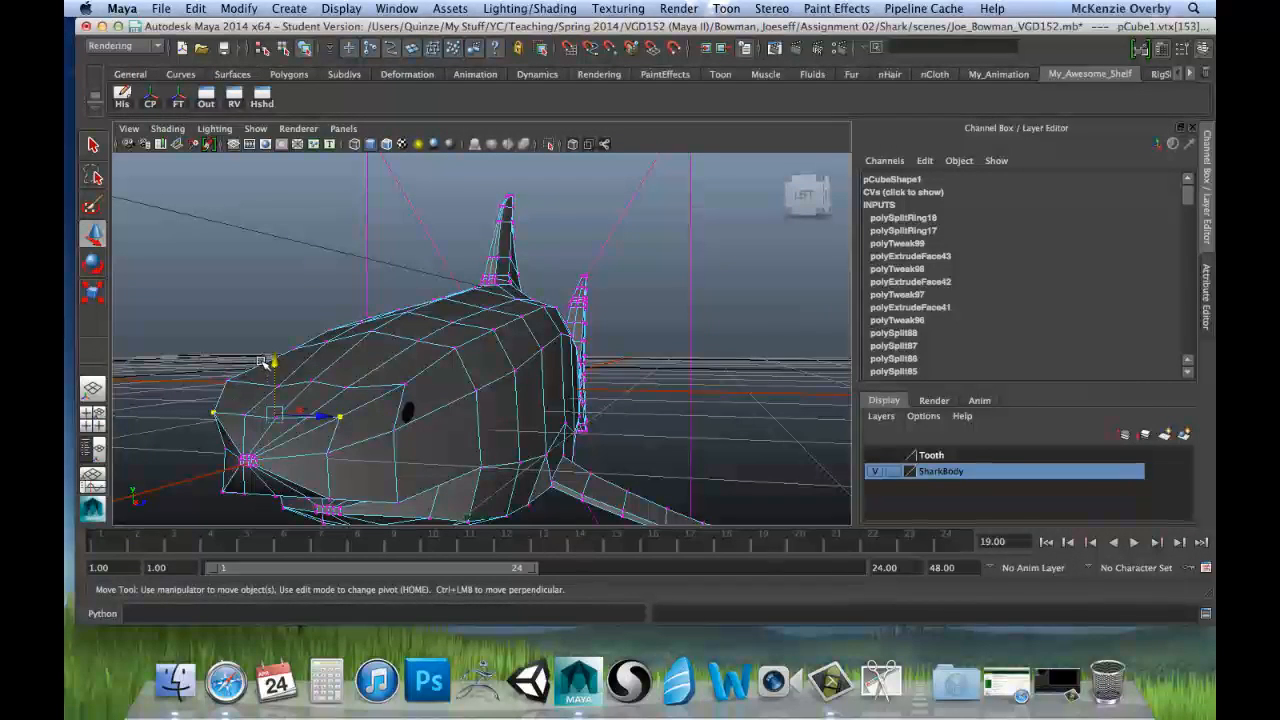
left_click_drag(275, 364, 277, 368)
key("r")
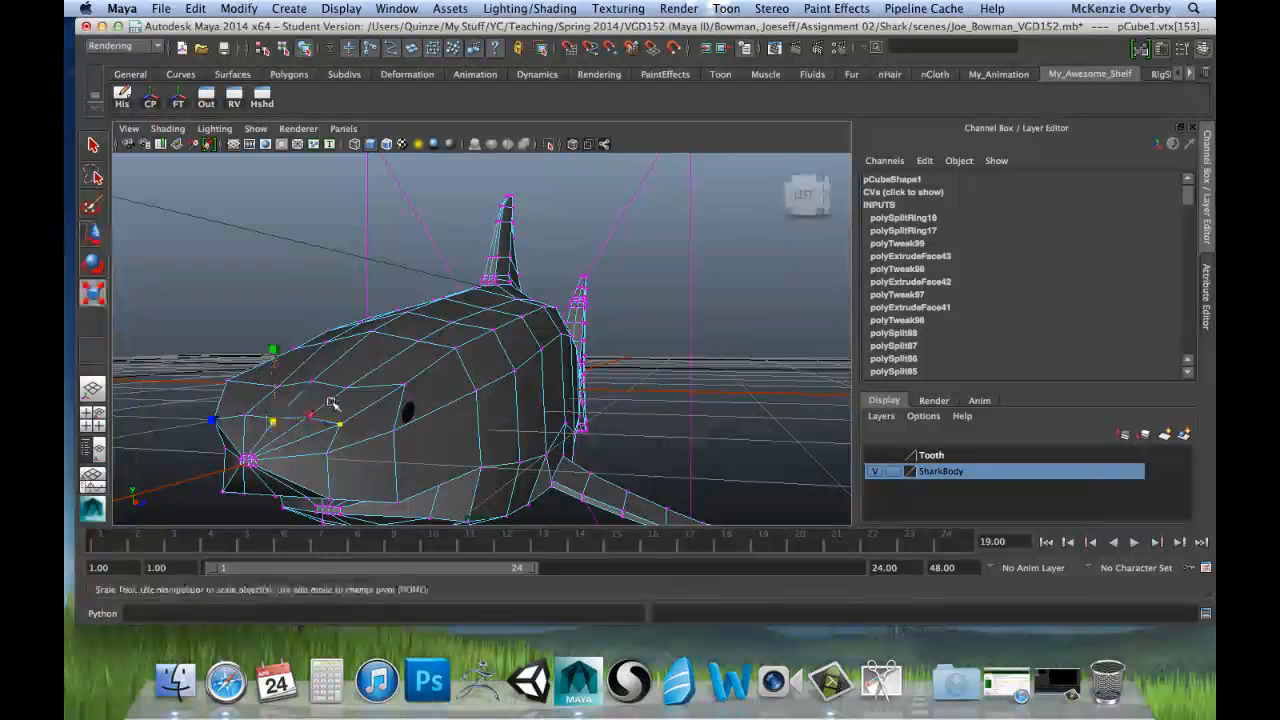
left_click_drag(216, 420, 224, 424)
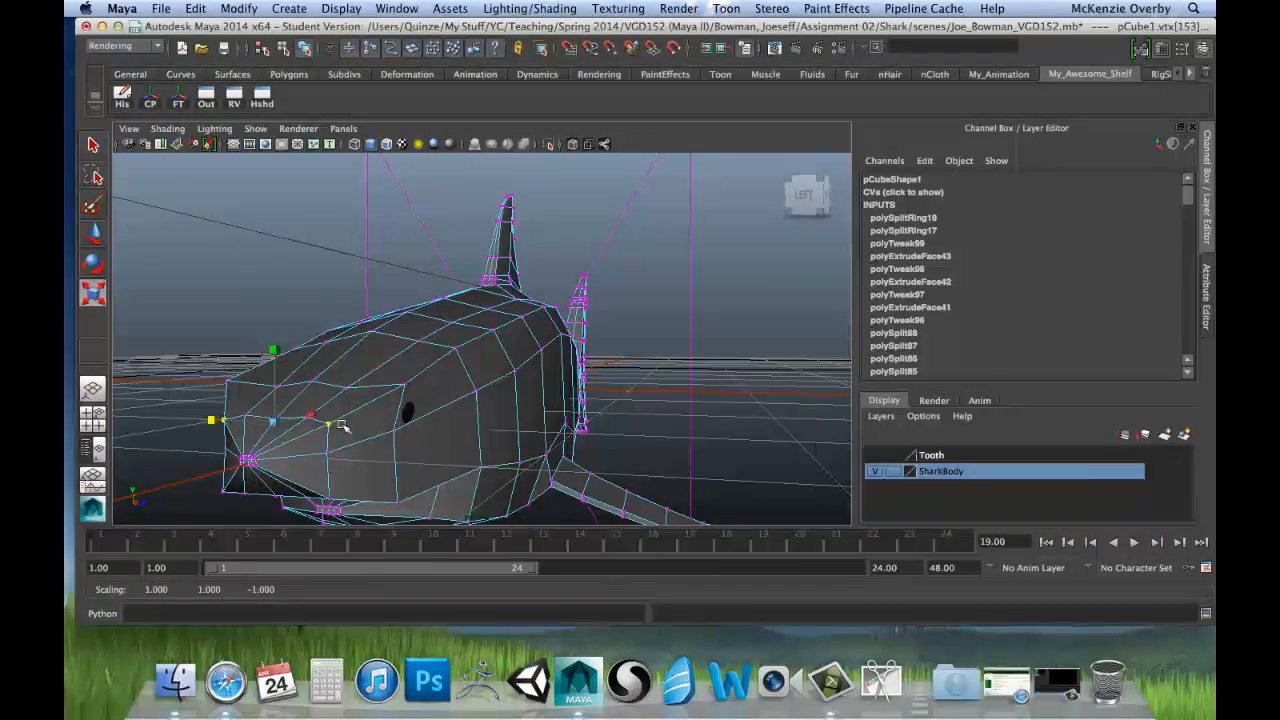
left_click_drag(341, 425, 472, 382, "alt")
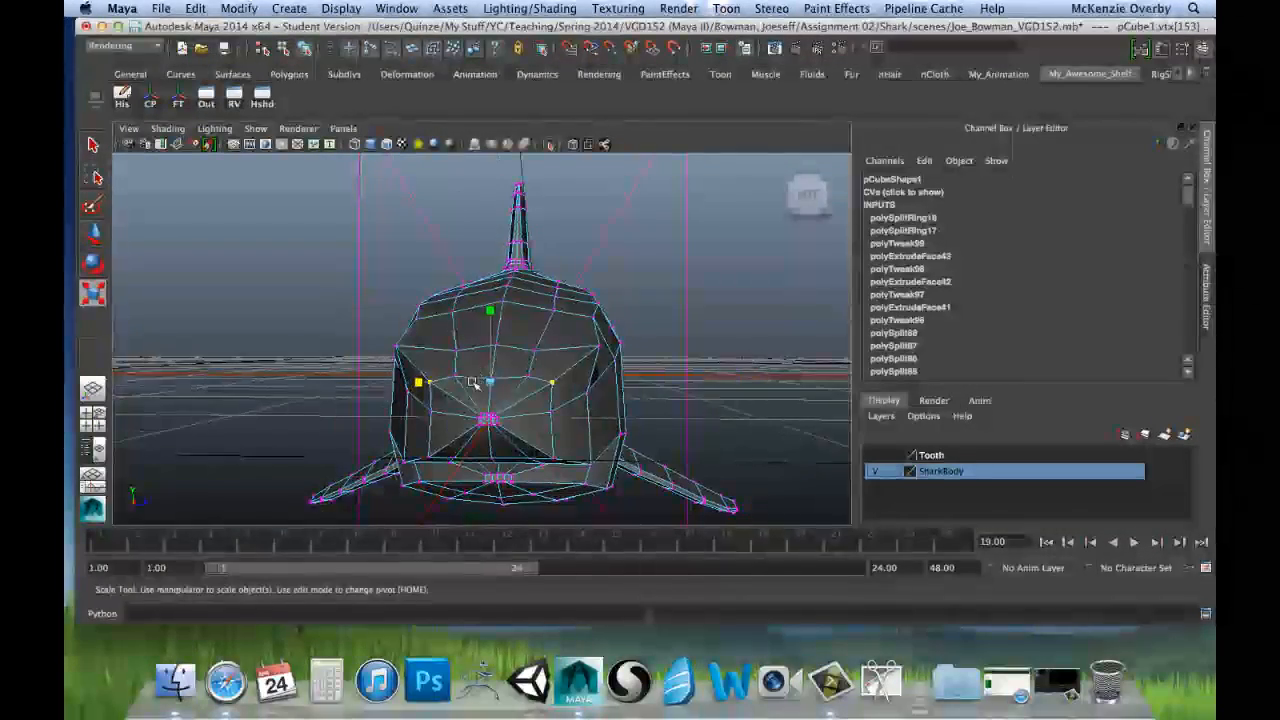
Step: Select the pair of vertices level with the snout tip on the inner ring and scale them farther apart along Z
left_click(432, 410)
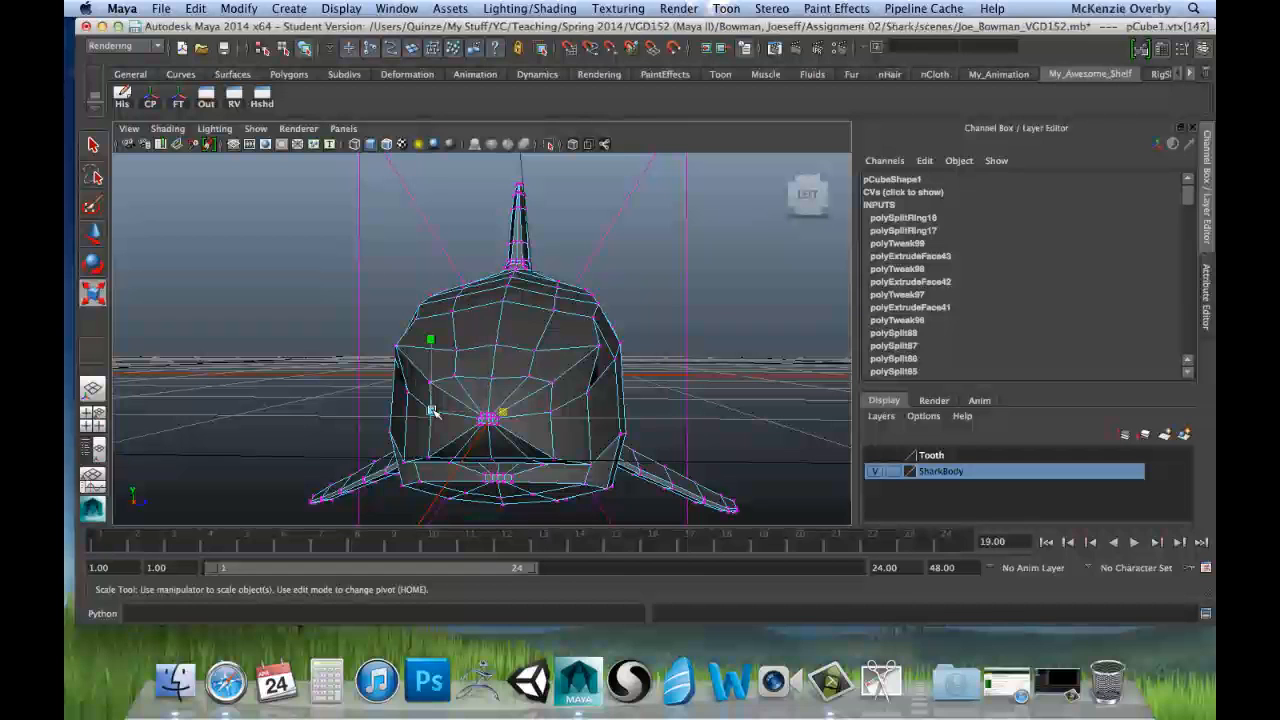
left_click(551, 412, "shift")
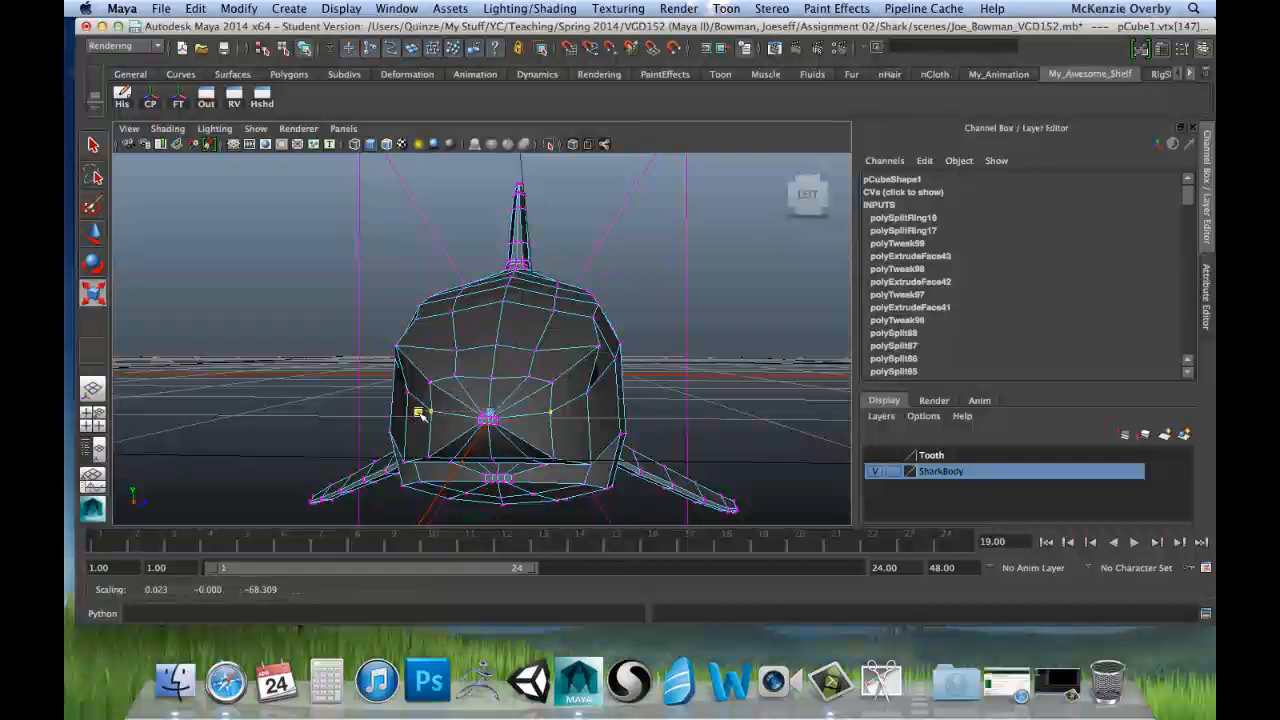
mouse_move(421, 414)
left_mouse_down()
mouse_move(406, 415)
mouse_move(440, 398)
left_mouse_up()
Step: Raise the inner ring's lowest outer pair of vertices, just above the mouth opening, slightly
middle_click_drag(491, 374, 462, 355, "alt")
left_click(444, 436)
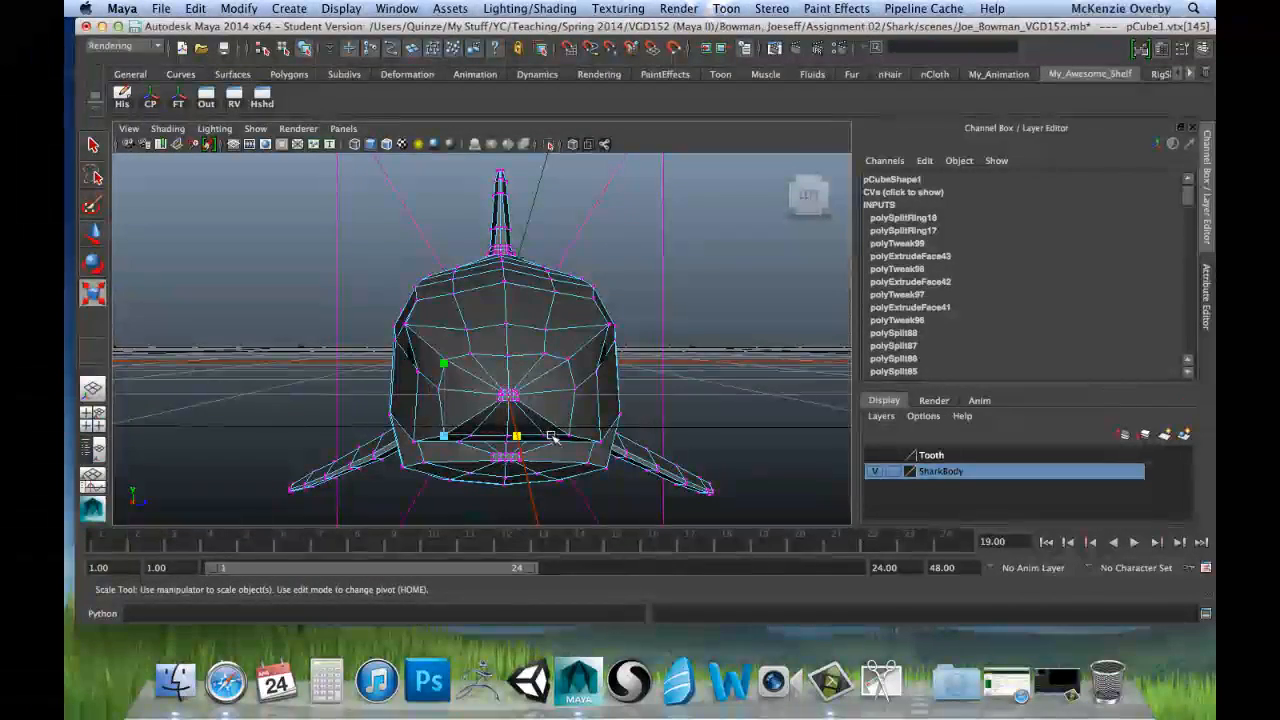
key("w")
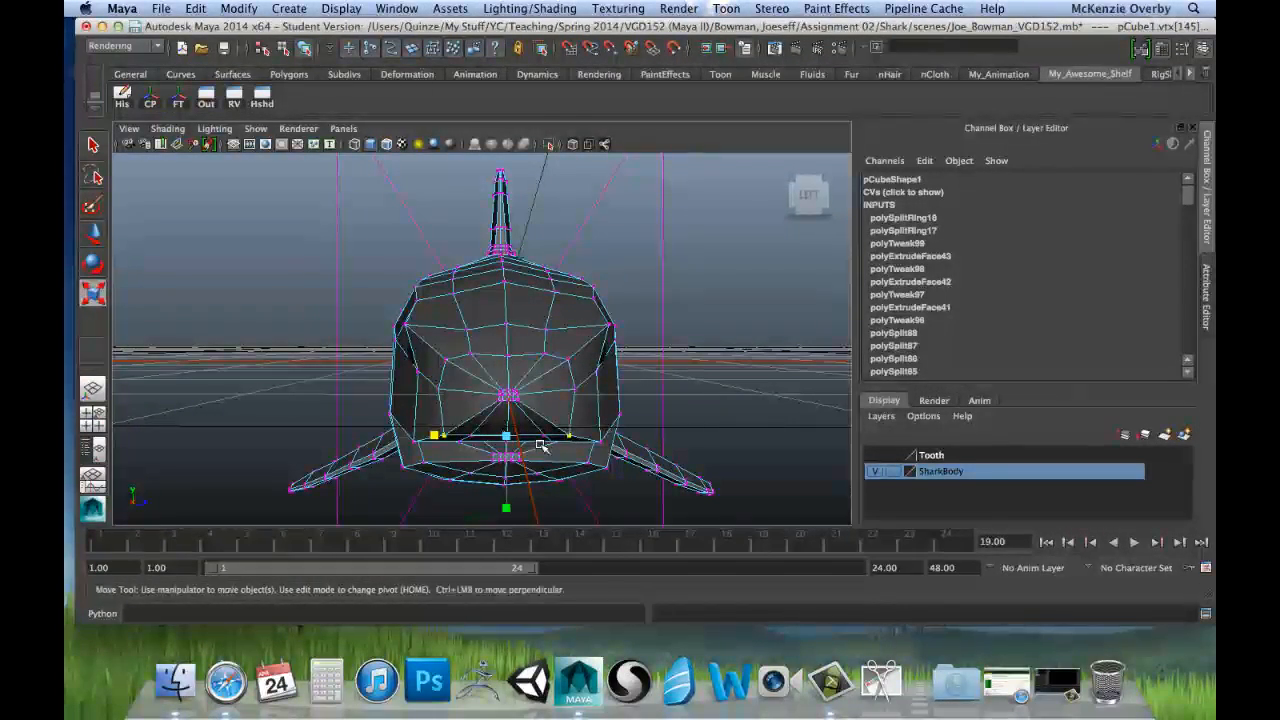
left_click_drag(505, 382, 503, 377)
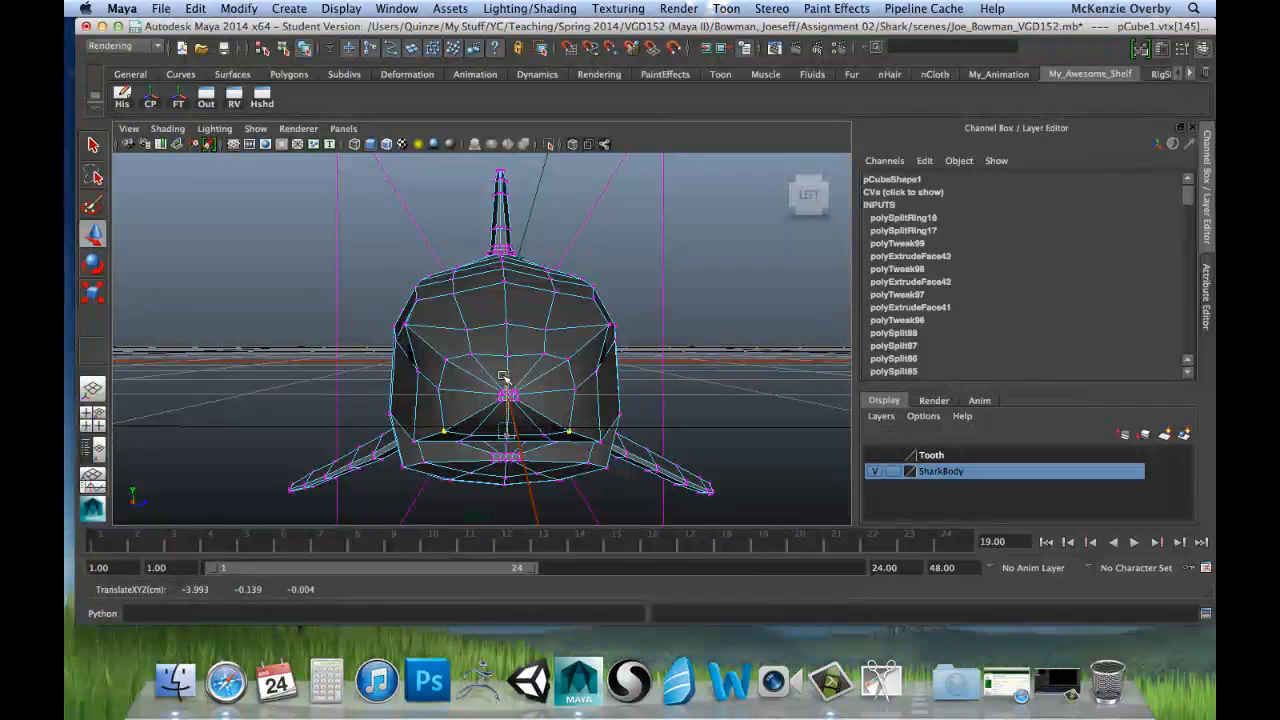
Step: Scale the outer ring's mid-height side vertices slightly closer together along Z, and narrow its upper corner pair the same way
left_click(437, 387)
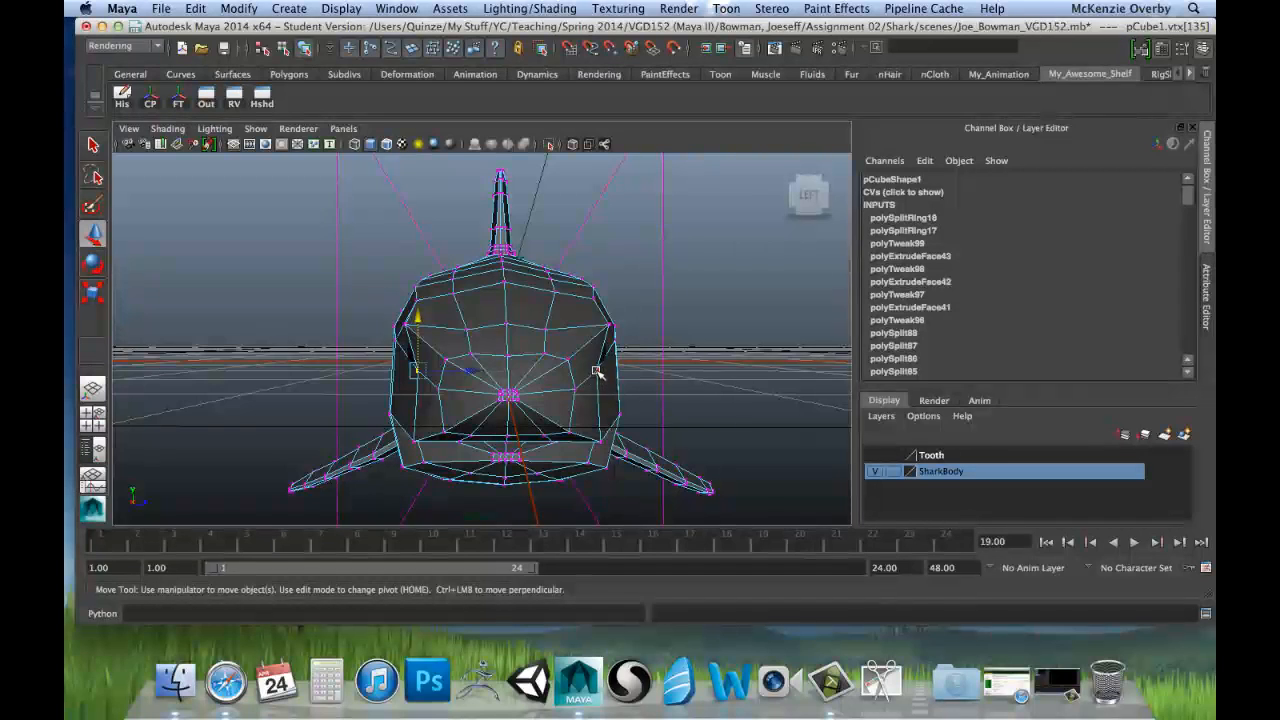
left_click(518, 375)
key("r")
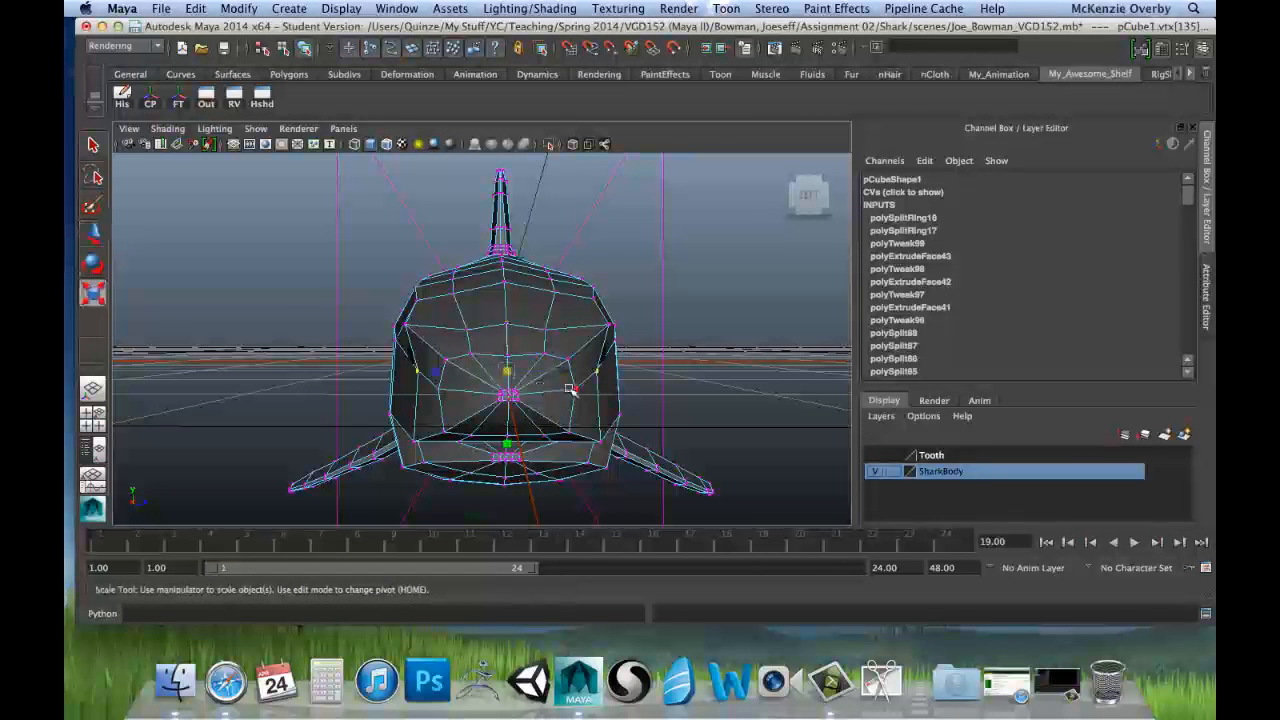
left_click_drag(432, 374, 447, 316)
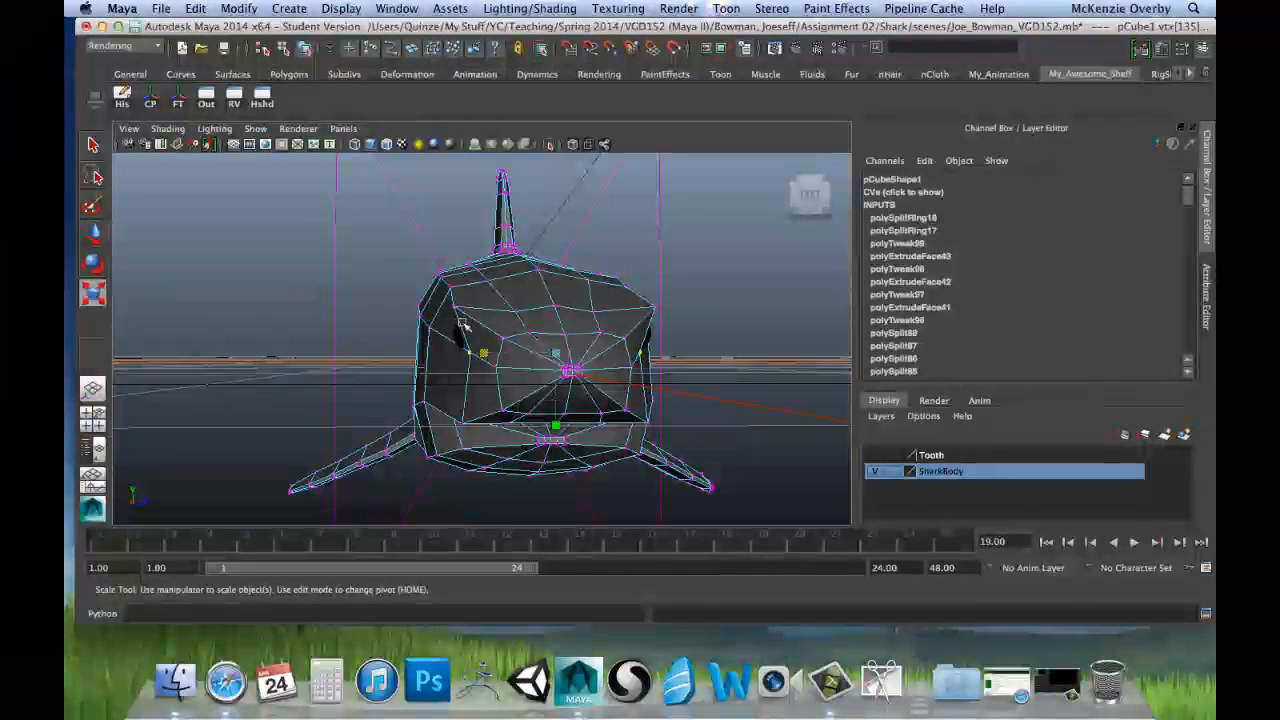
left_click_drag(570, 318, 375, 318, "alt")
left_click_drag(375, 318, 397, 334, "alt")
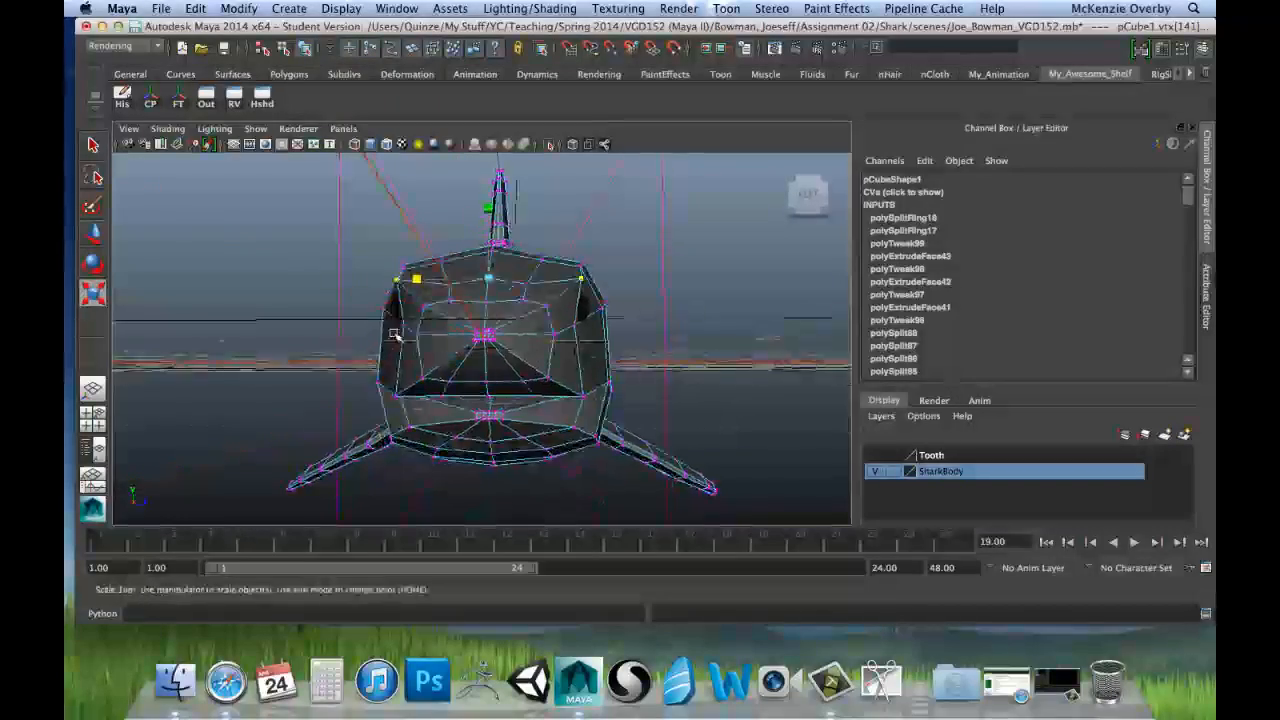
Step: Scale the pair of vertices at the mouth corners closer together along Z and raise them slightly
left_click_drag(457, 303, 430, 426, "alt")
left_click(396, 452)
left_click(391, 428)
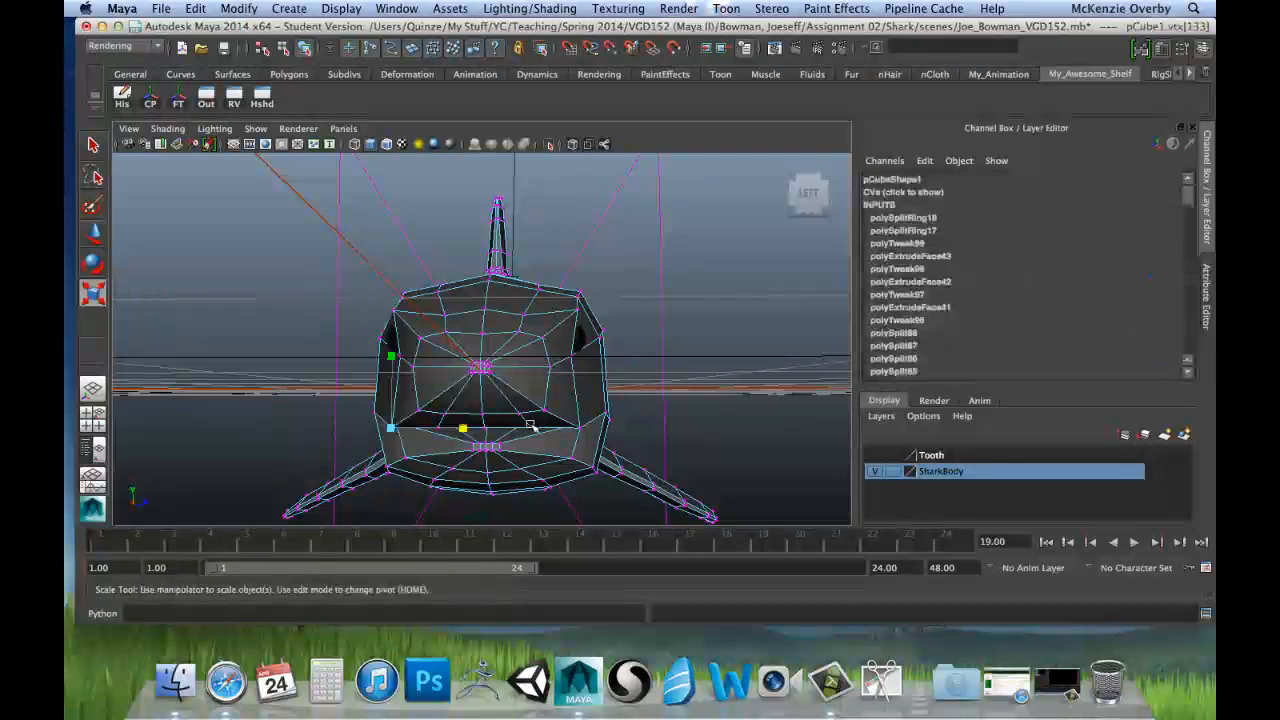
left_click(580, 430, "shift")
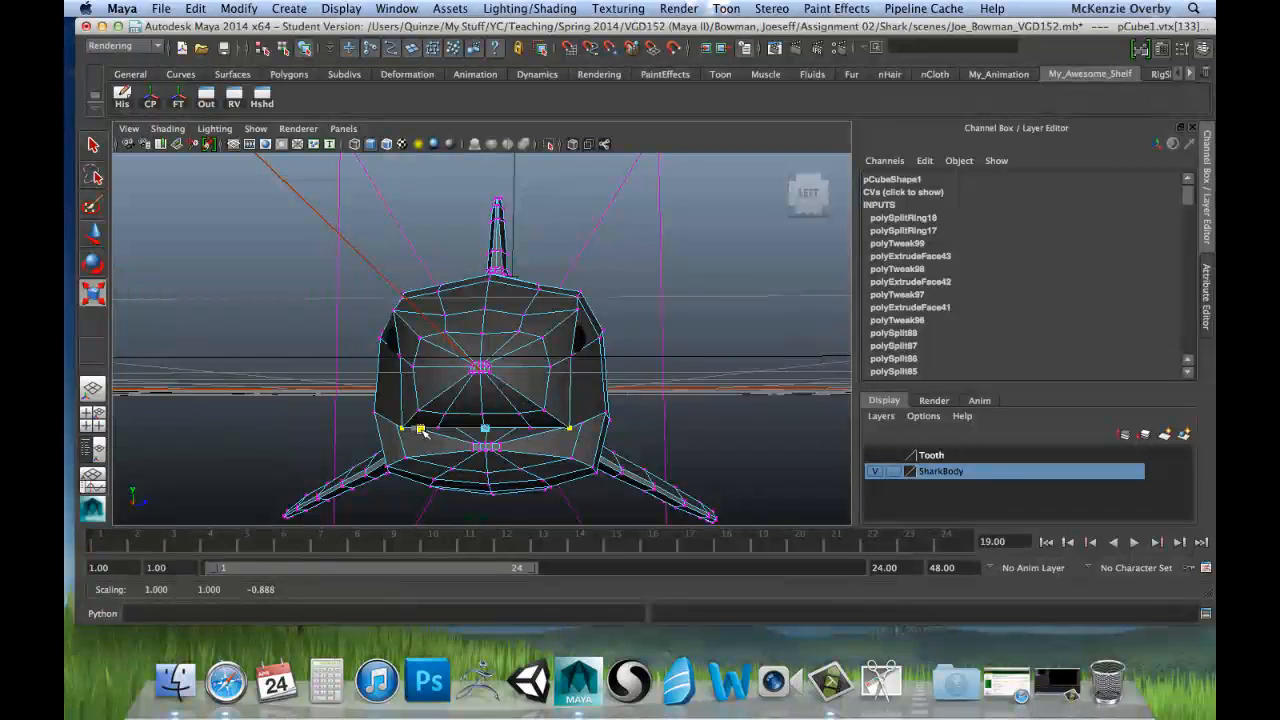
key("w")
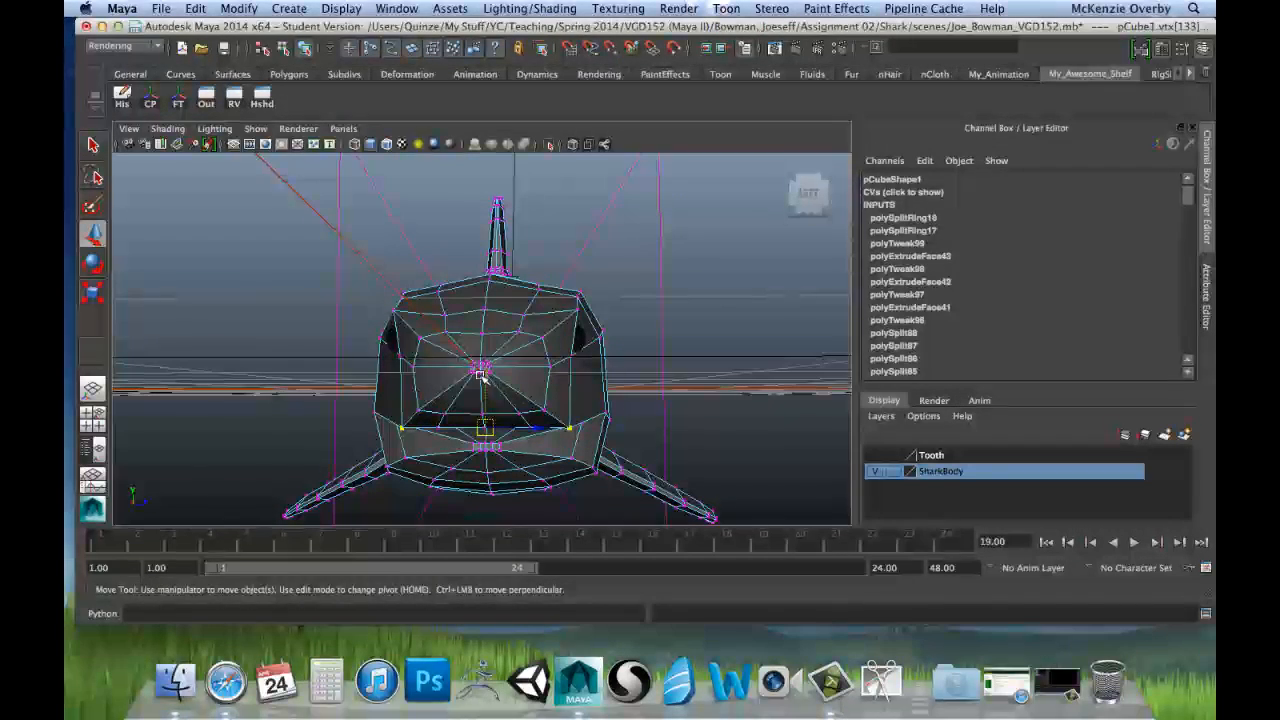
left_click_drag(482, 376, 480, 368)
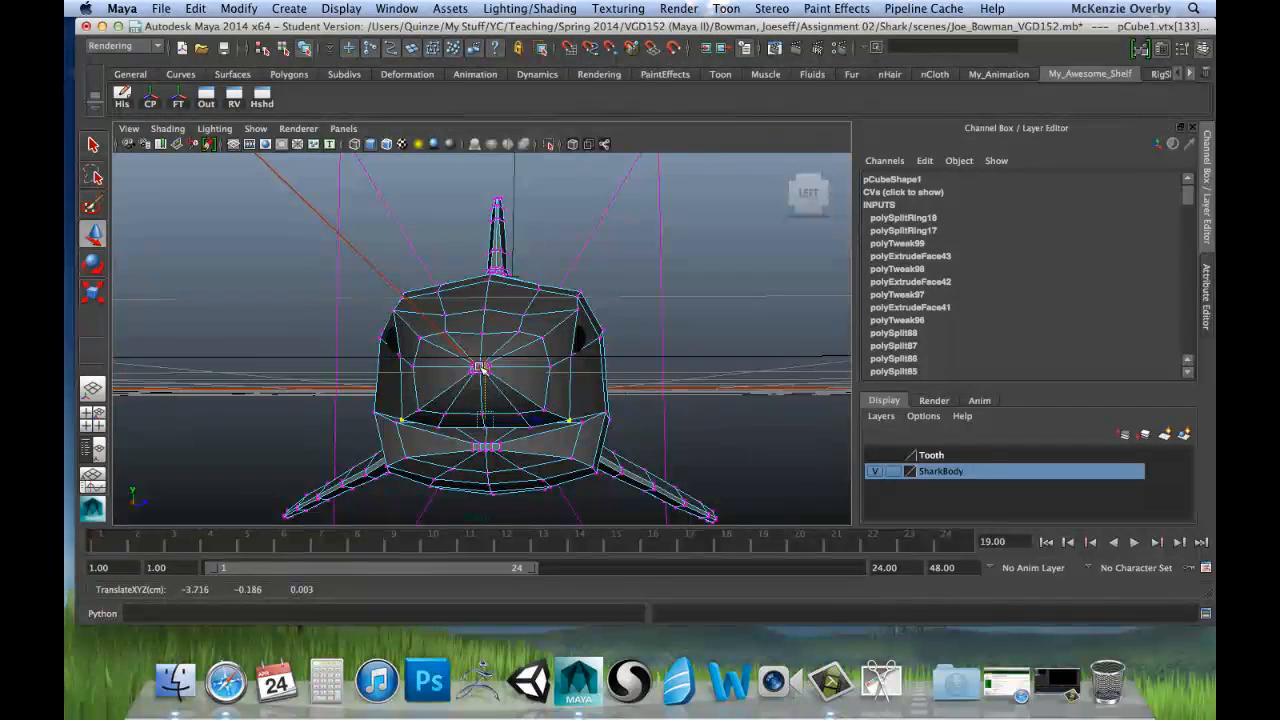
Step: Raise the upper snout row's inner vertex pair and spread it along Z, and raise the centre vertex of the row below slightly
left_click_drag(449, 303, 460, 331, "alt")
left_click(451, 331)
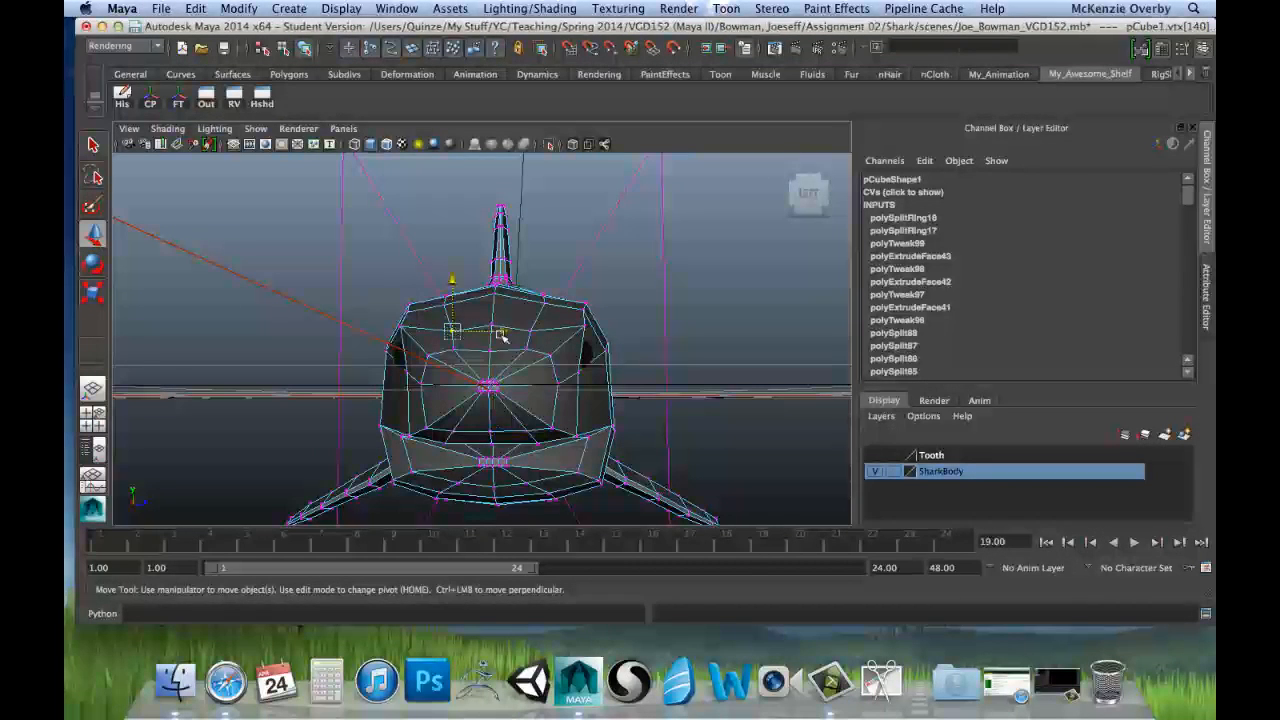
left_click(531, 332, "shift")
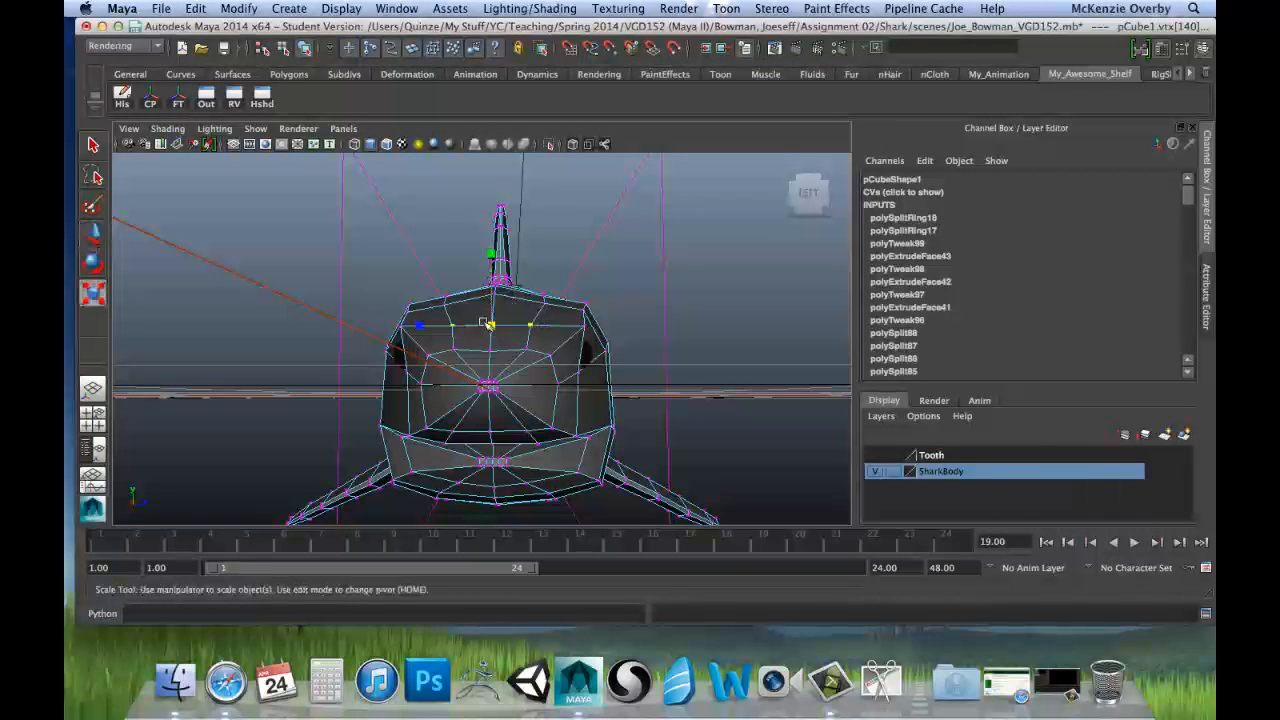
left_click_drag(418, 326, 402, 326)
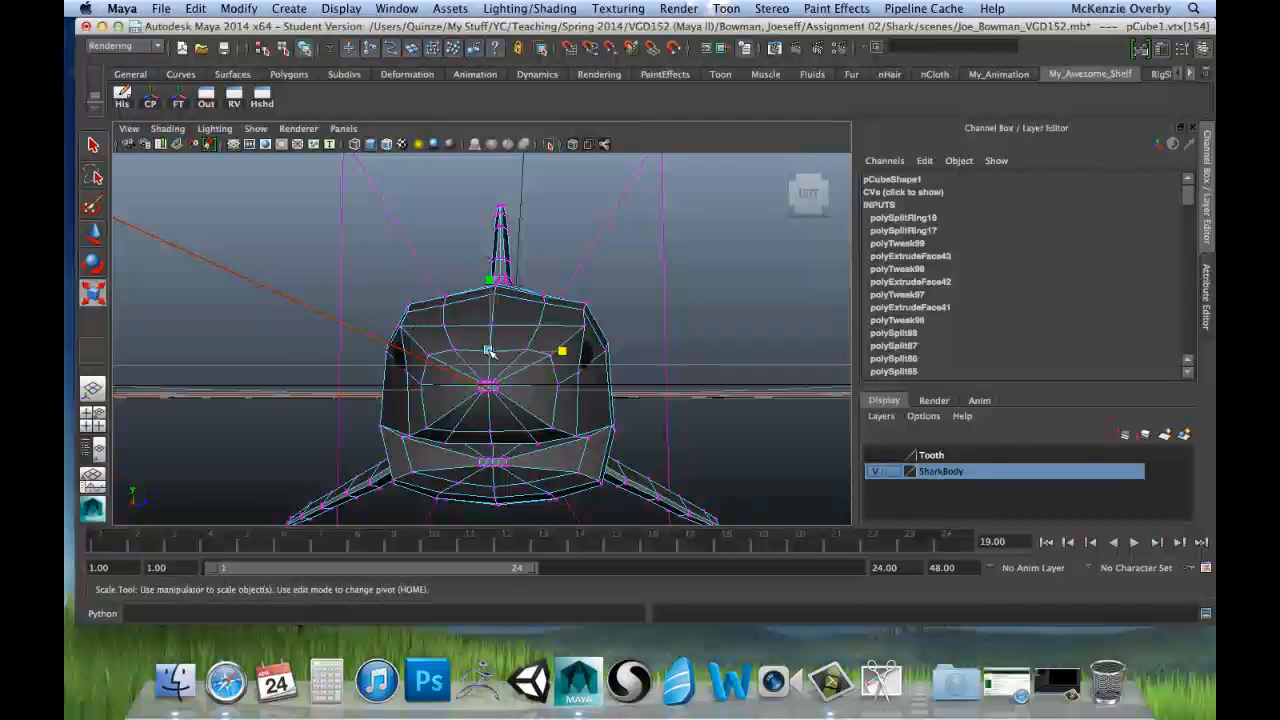
key("w")
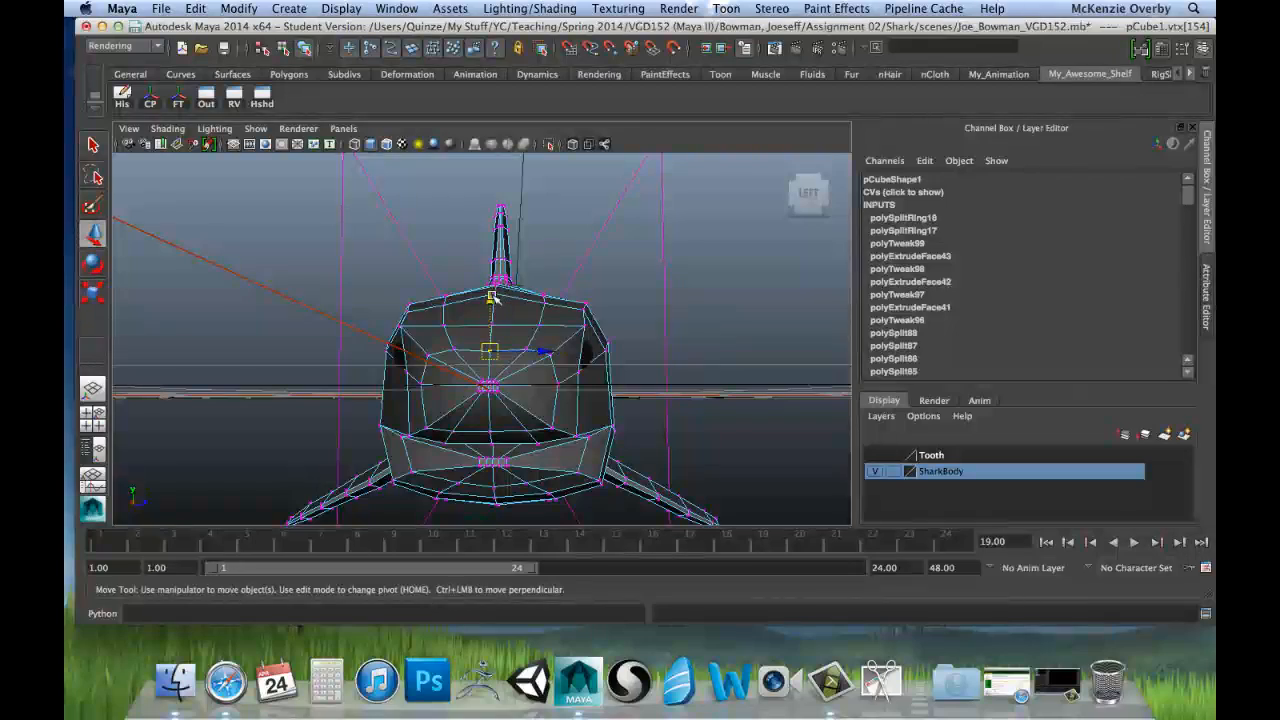
left_click_drag(492, 297, 487, 293)
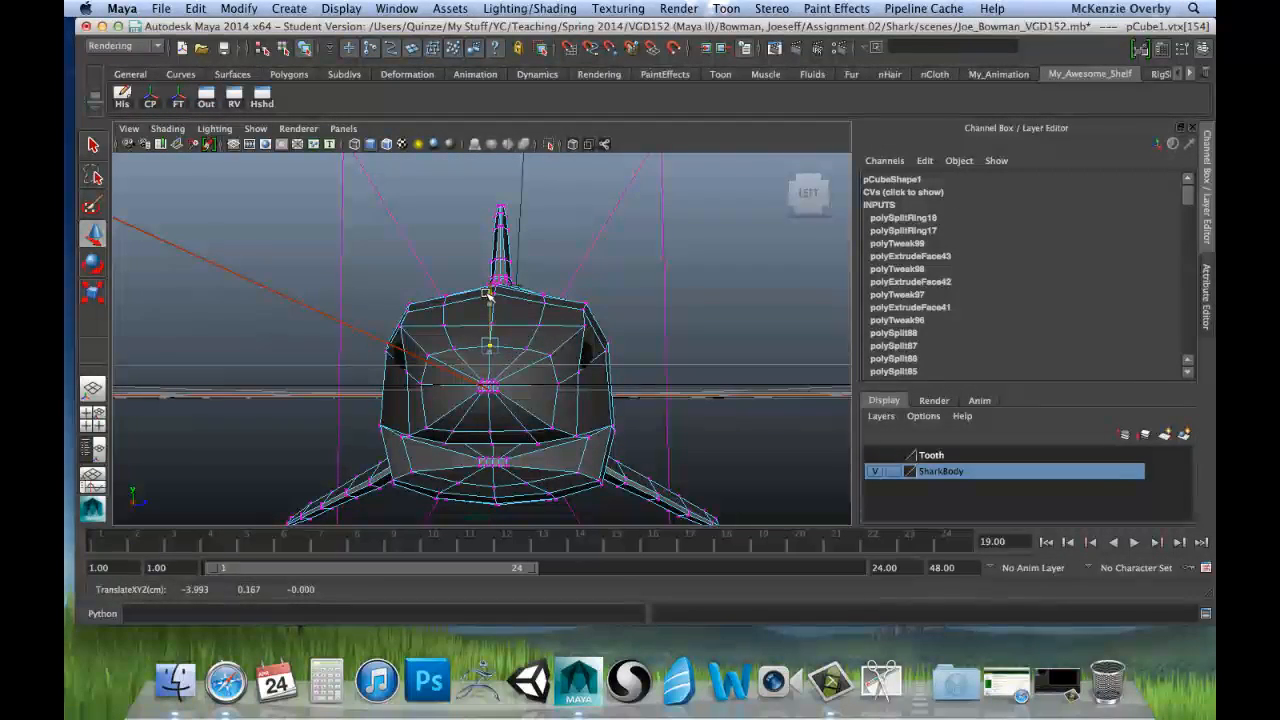
Step: Switch to the orthographic view facing the shark's head and turn off X-Ray shading there
key("space")
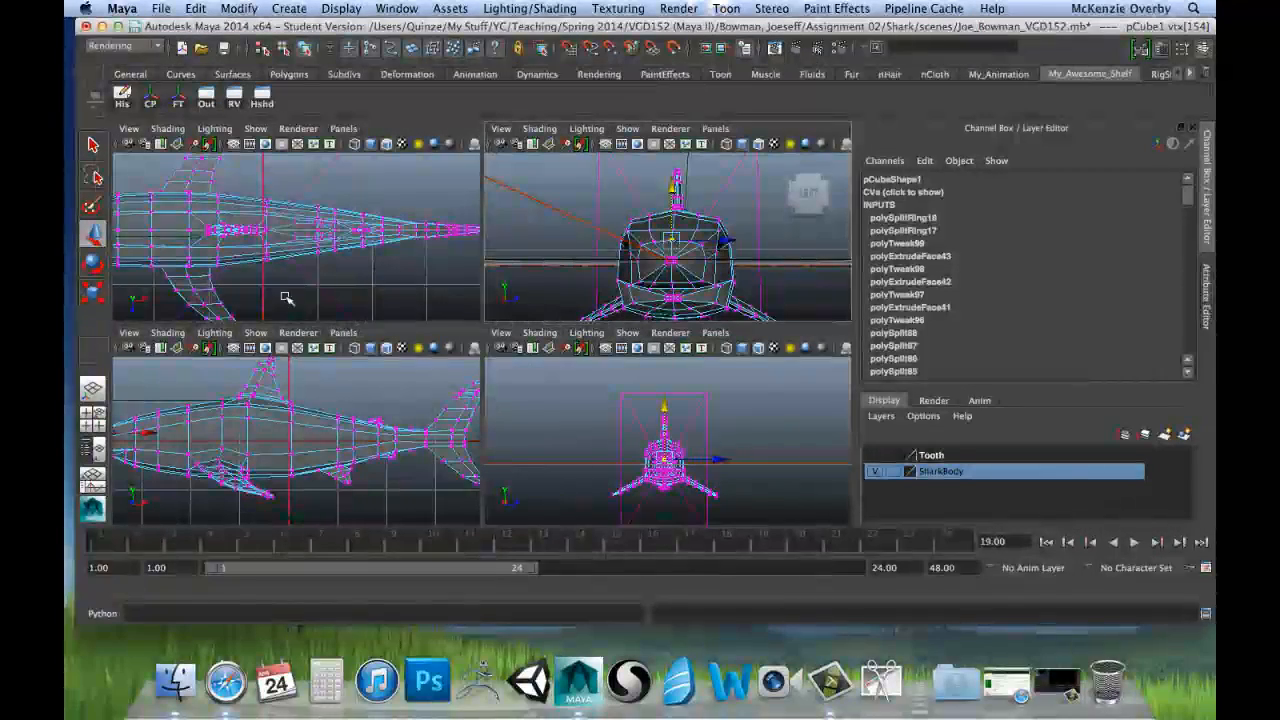
key("space")
scroll(477, 400, "up", 6)
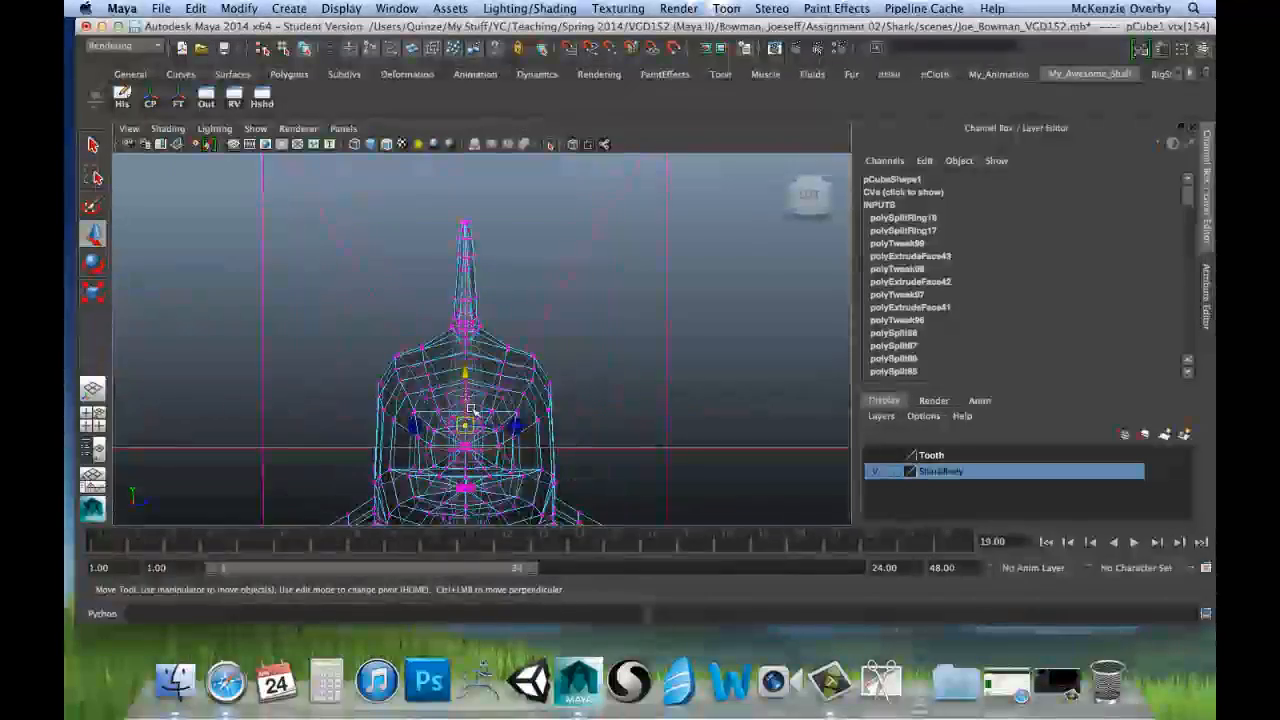
middle_click_drag(477, 394, 509, 307, "alt")
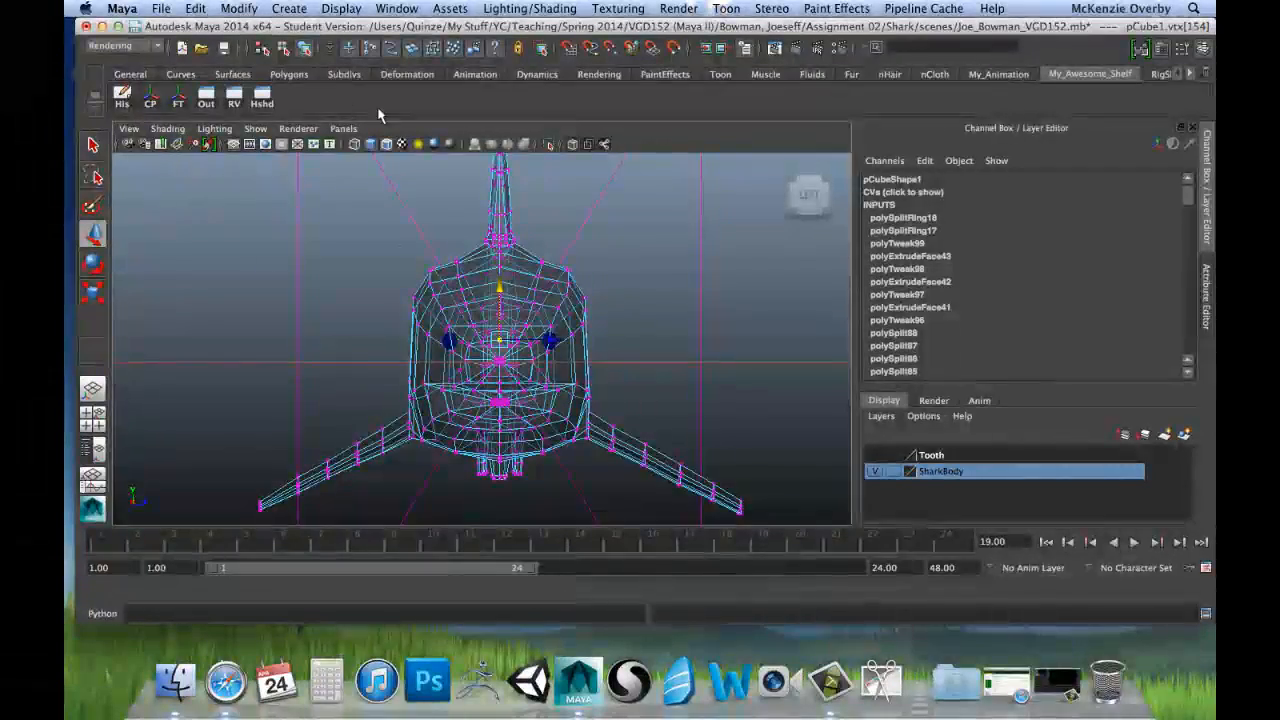
left_click(342, 129)
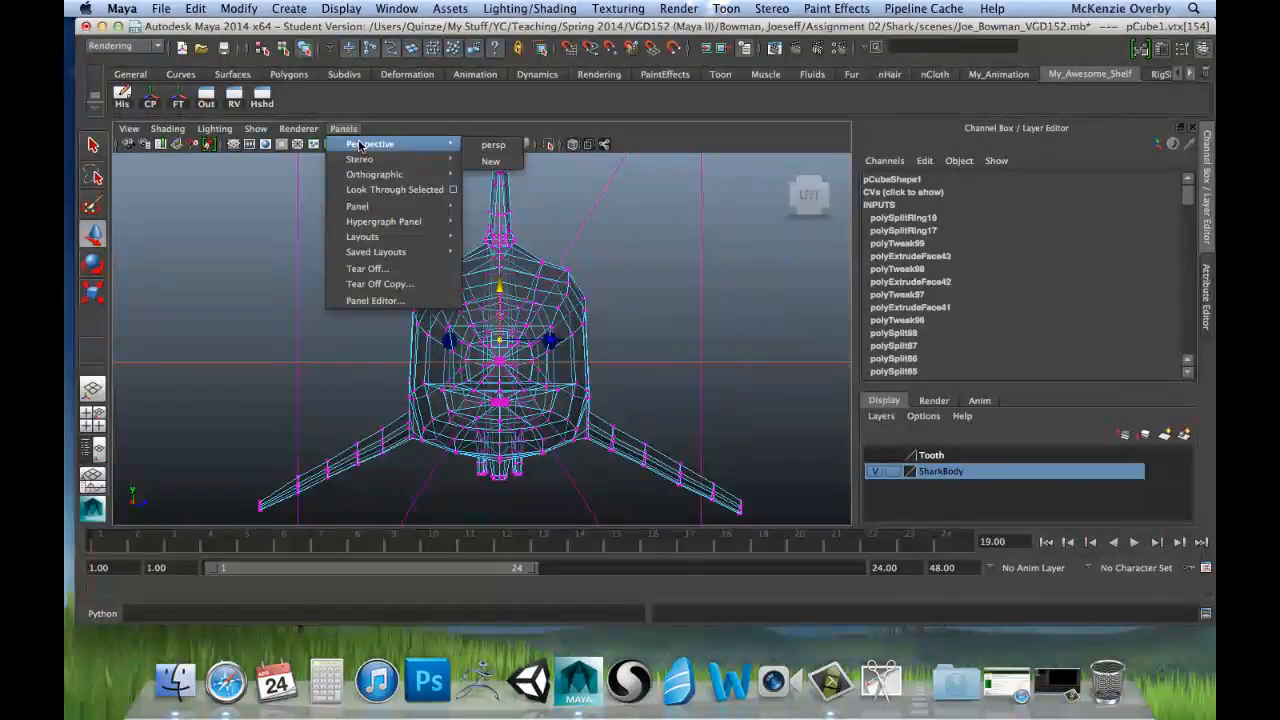
left_click(358, 131)
left_click(166, 131)
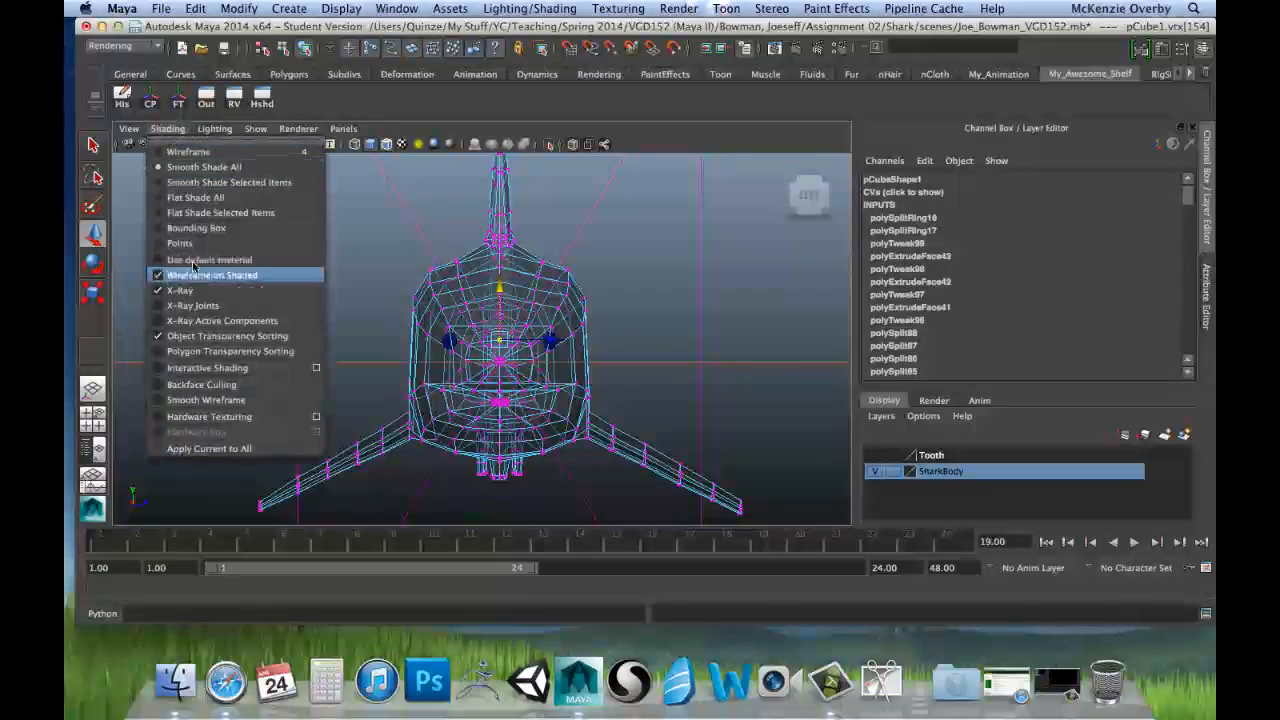
left_click(190, 289)
scroll(492, 270, "up", 5)
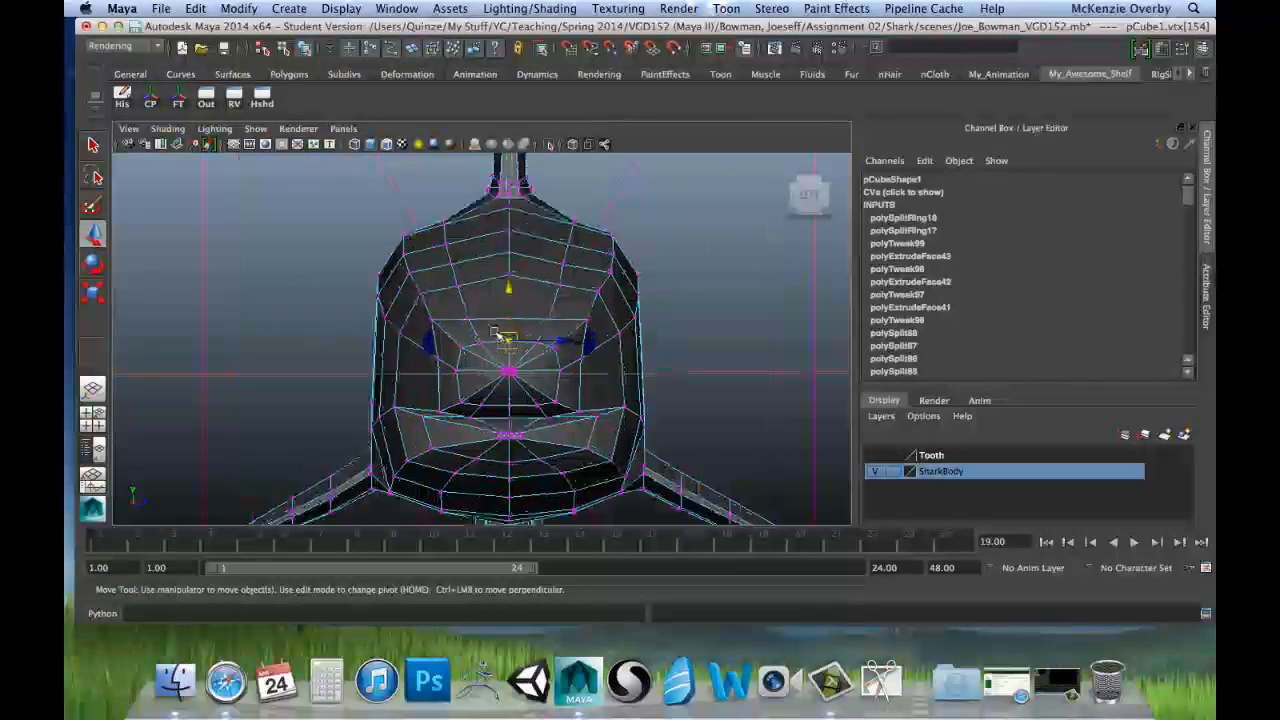
scroll(492, 270, "up", 2)
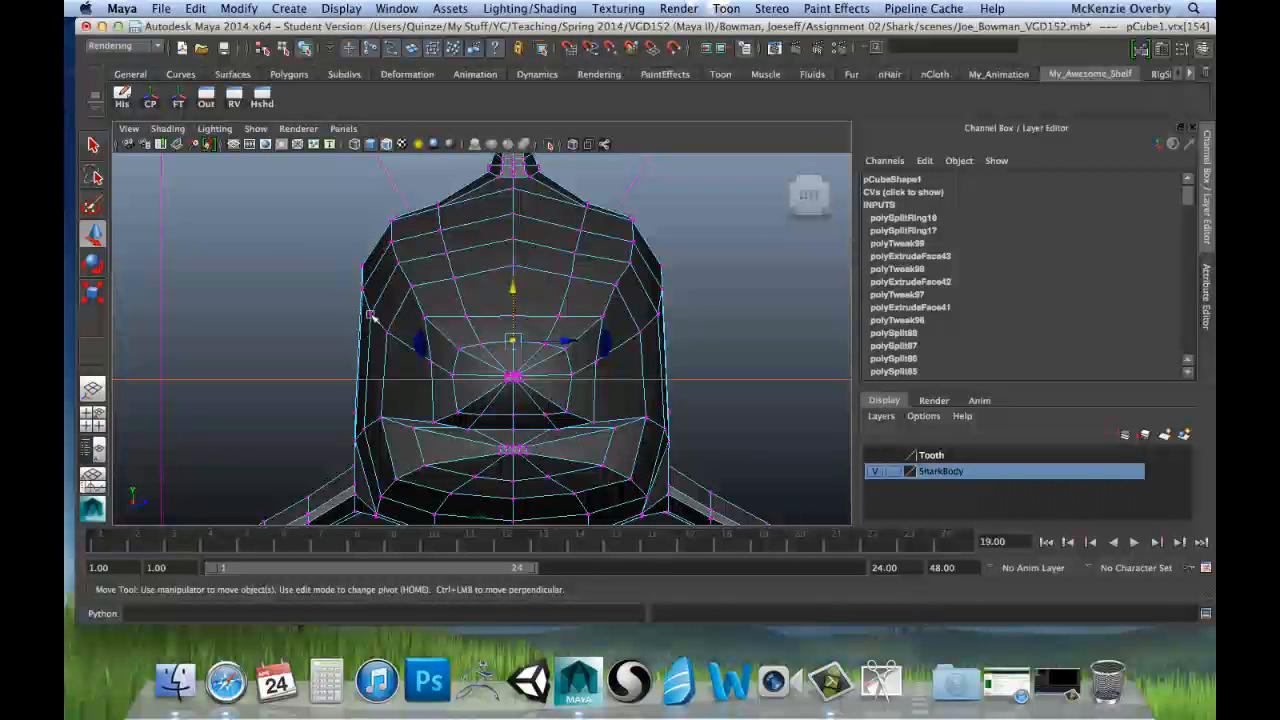
Step: Raise the inner vertex pairs of the second and third rows from the top of the head to round those rows
left_click(440, 230)
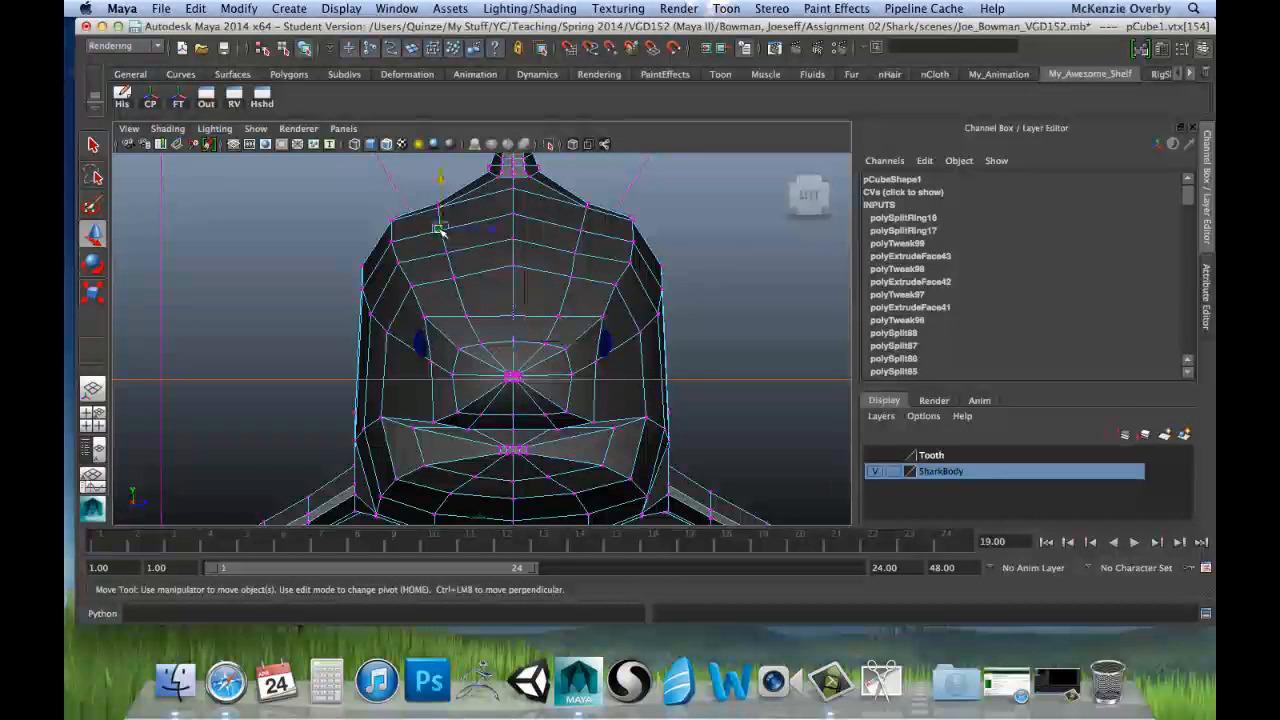
left_click(582, 229, "shift")
left_click_drag(512, 178, 511, 172)
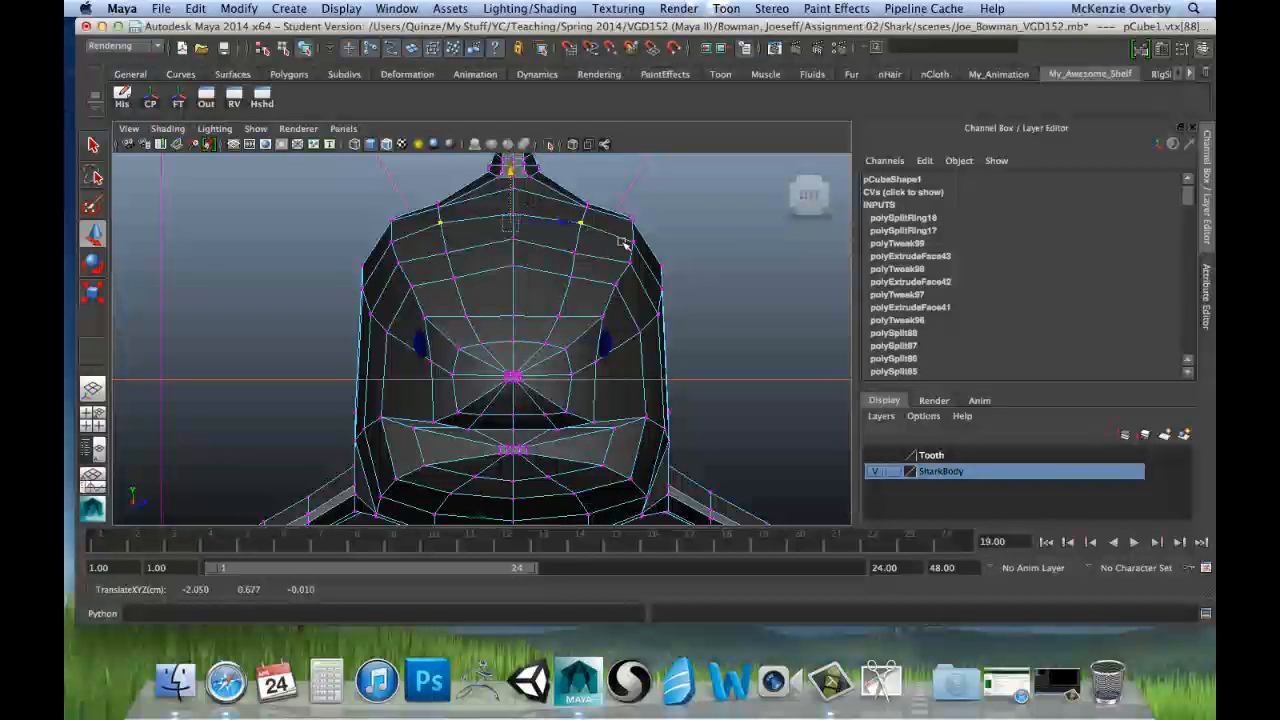
left_click(450, 255)
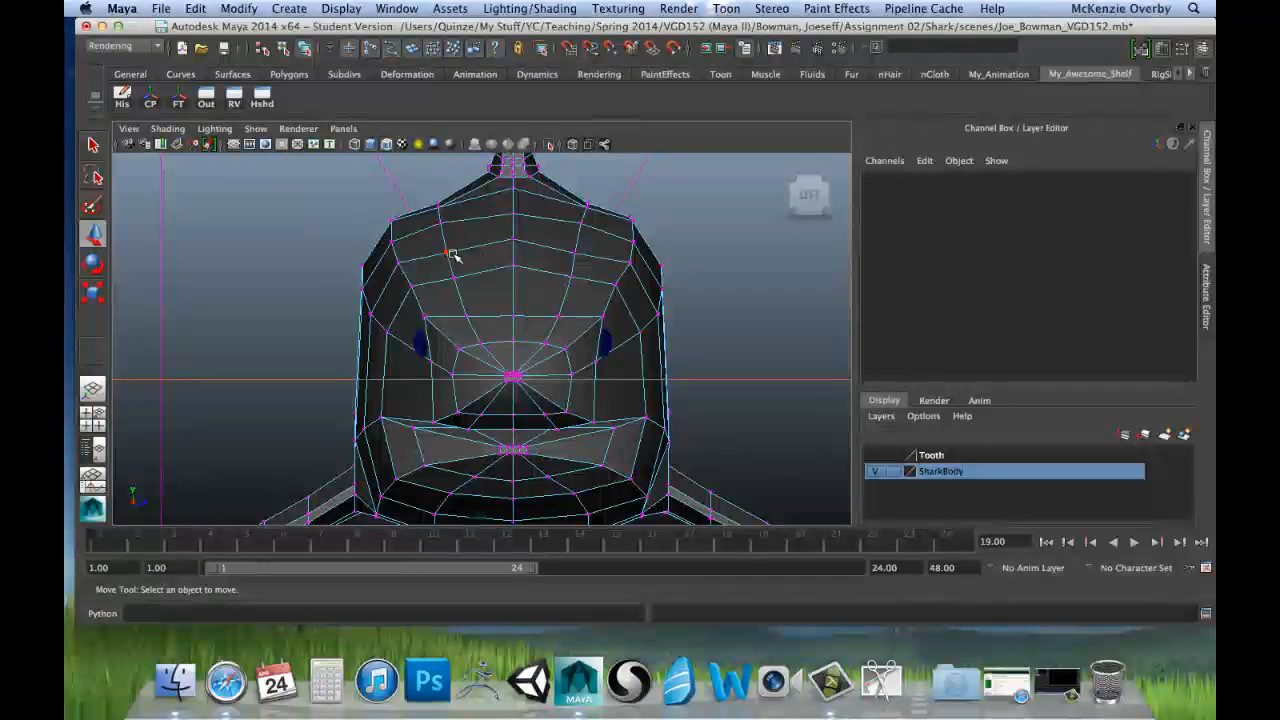
left_click(447, 252)
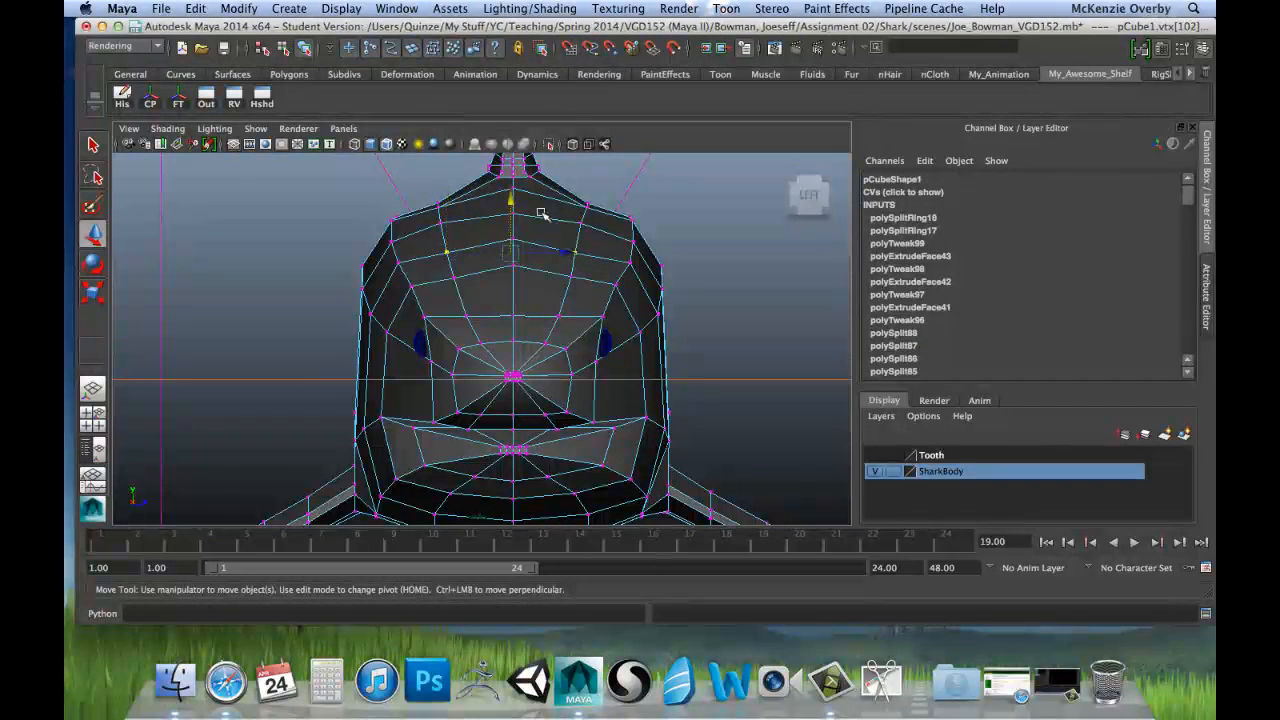
left_click_drag(511, 200, 511, 193)
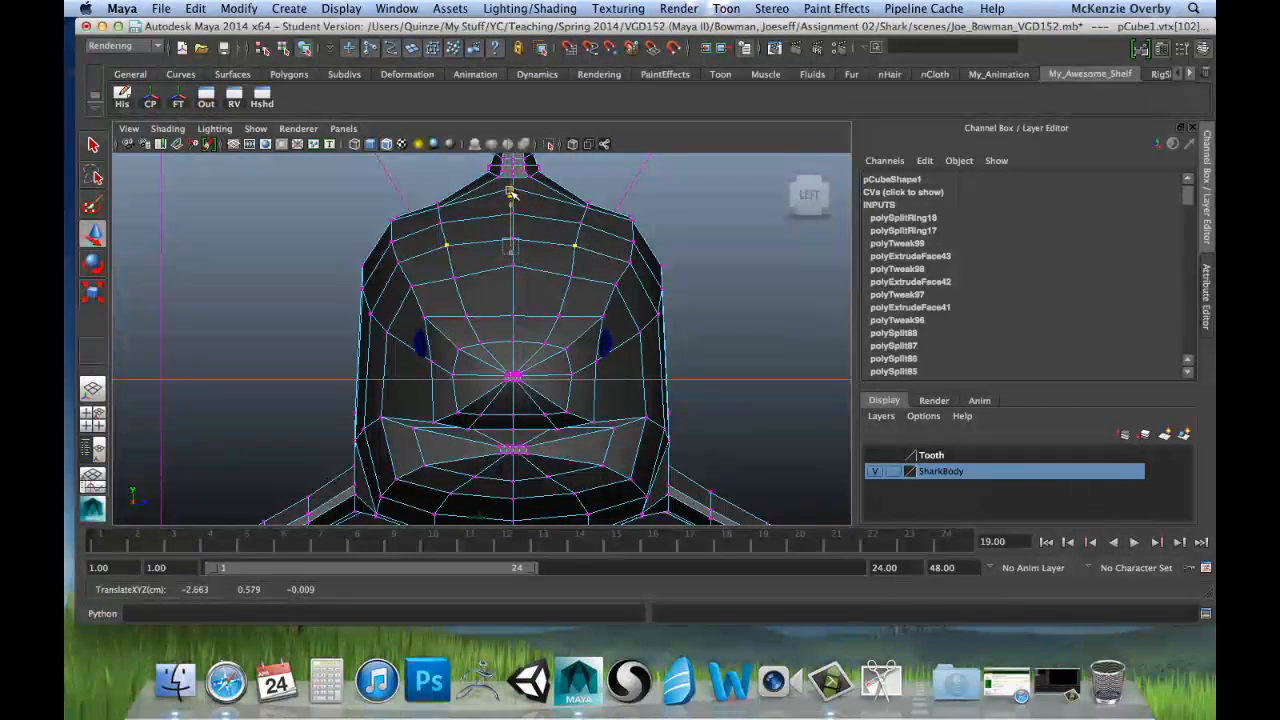
Step: Raise the inner vertex pair of the fourth row on the forehead slightly so the row curves smoothly
left_click(454, 277)
left_click(573, 277, "shift")
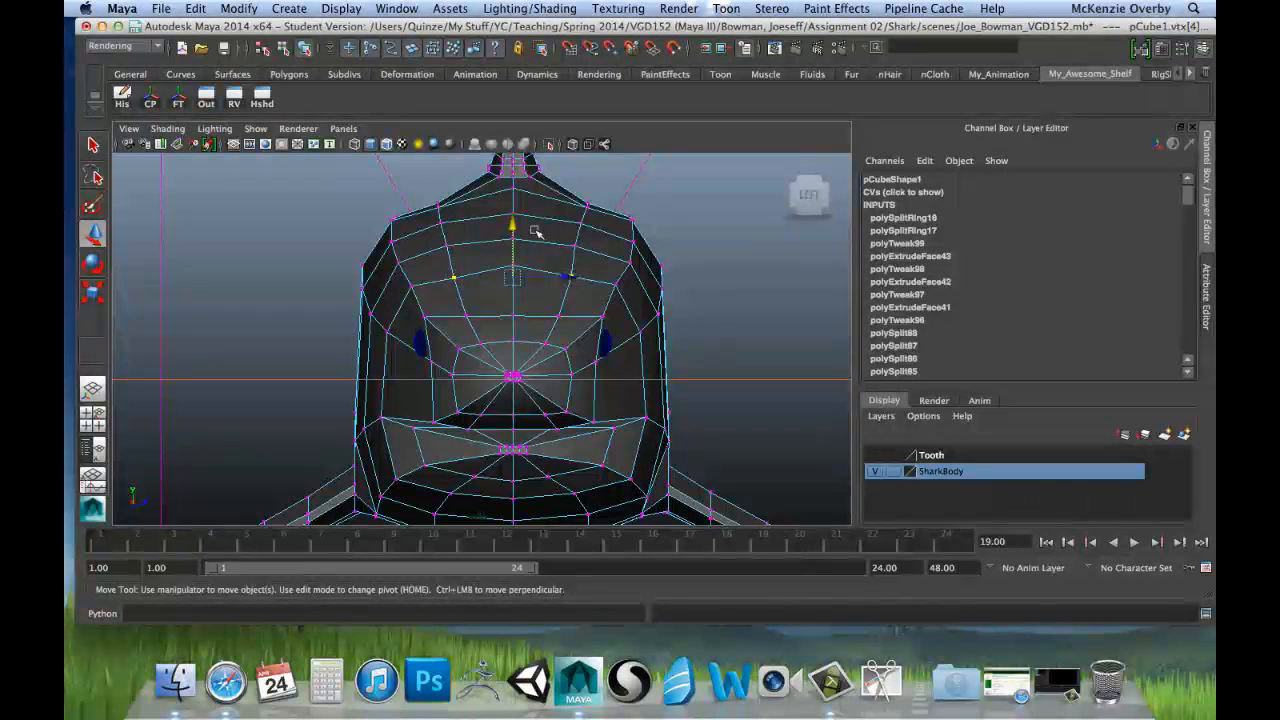
left_click_drag(511, 224, 511, 217)
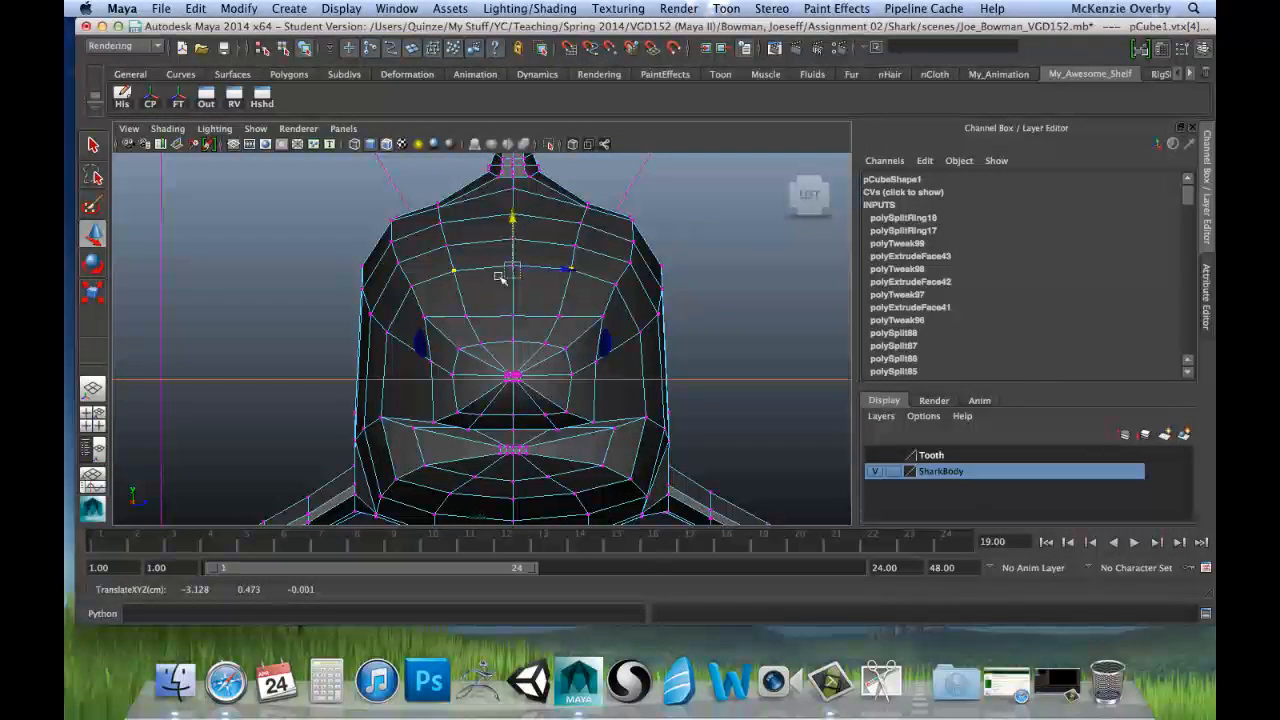
Step: Raise the inner vertex pair and the centre vertex of the upper snout row to arch it like the rows above
left_click(466, 316)
left_click(558, 316, "shift")
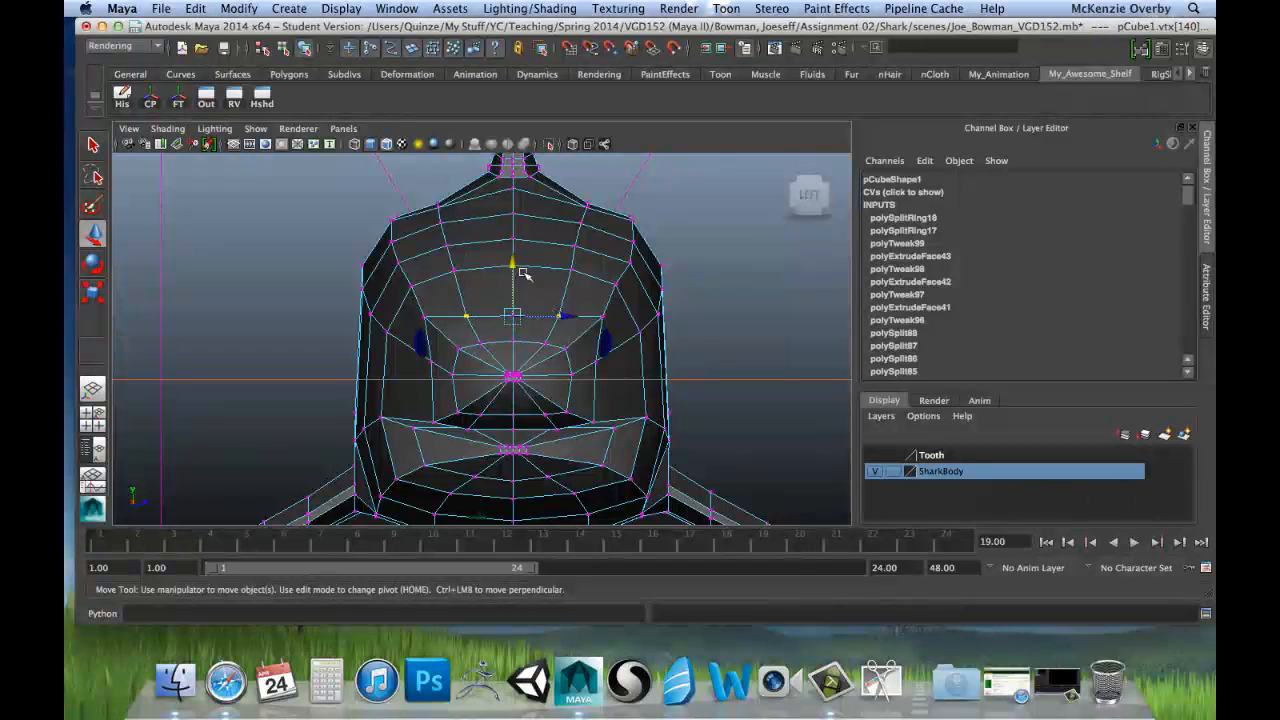
left_click_drag(511, 264, 510, 249)
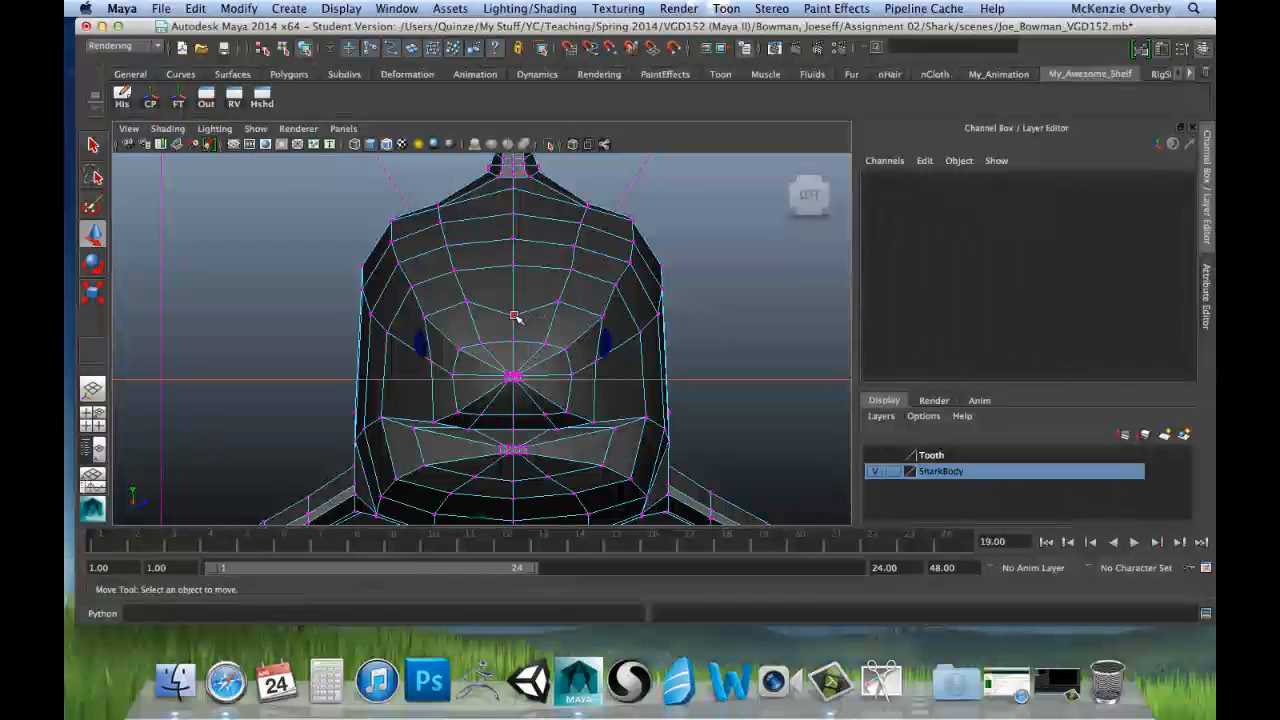
left_click(512, 265)
left_click_drag(516, 266, 511, 244)
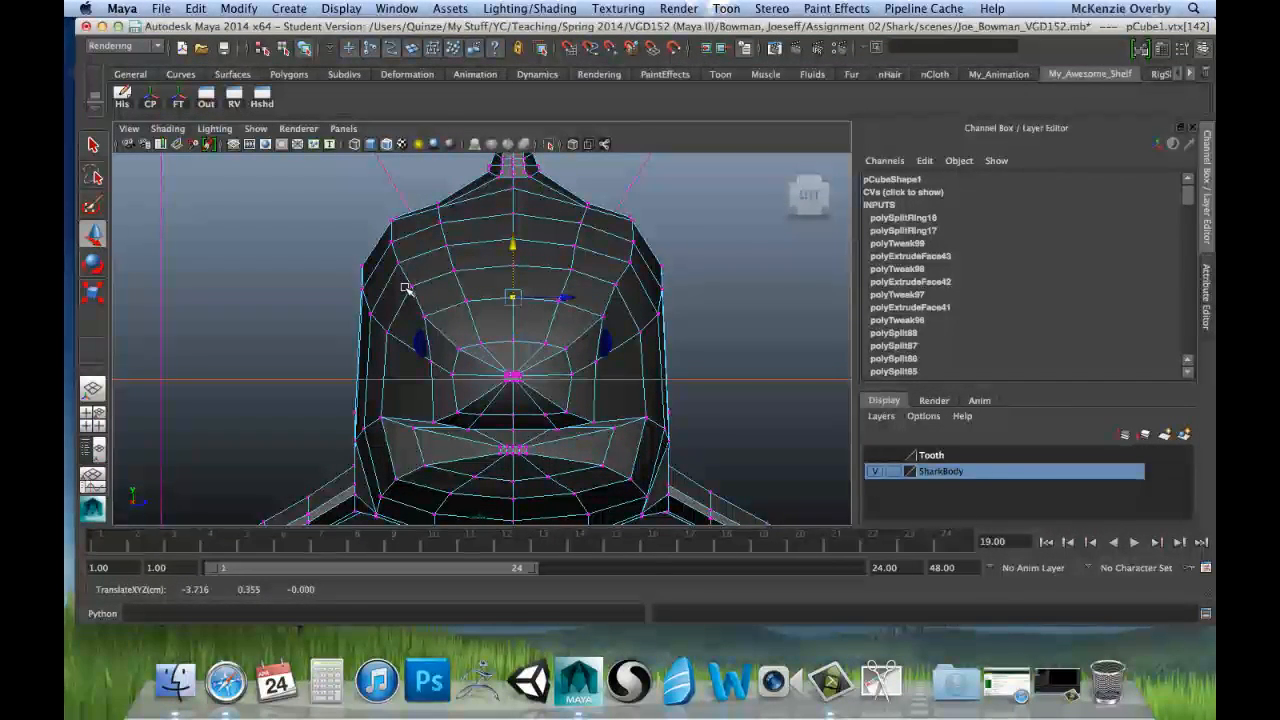
Step: Raise the upper-back vertex pair on the row just in front of the dorsal fin slightly to round the back
key("space")
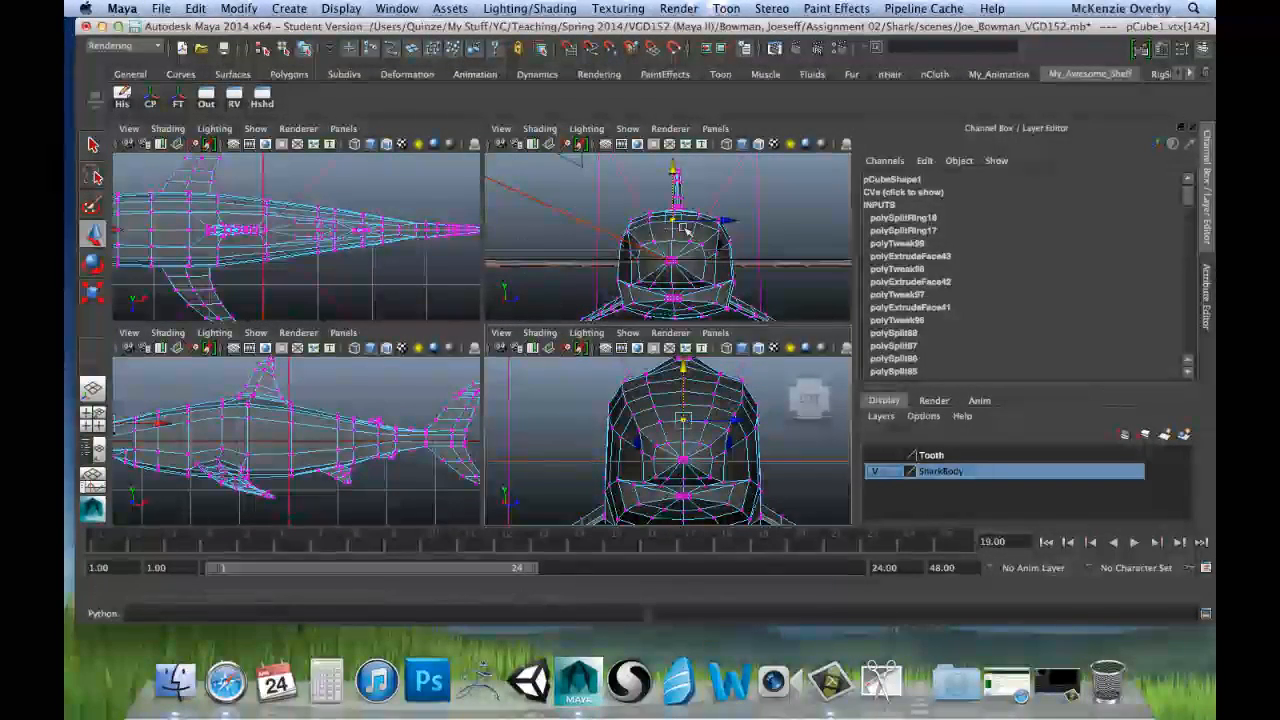
left_click_drag(683, 222, 578, 226, "alt")
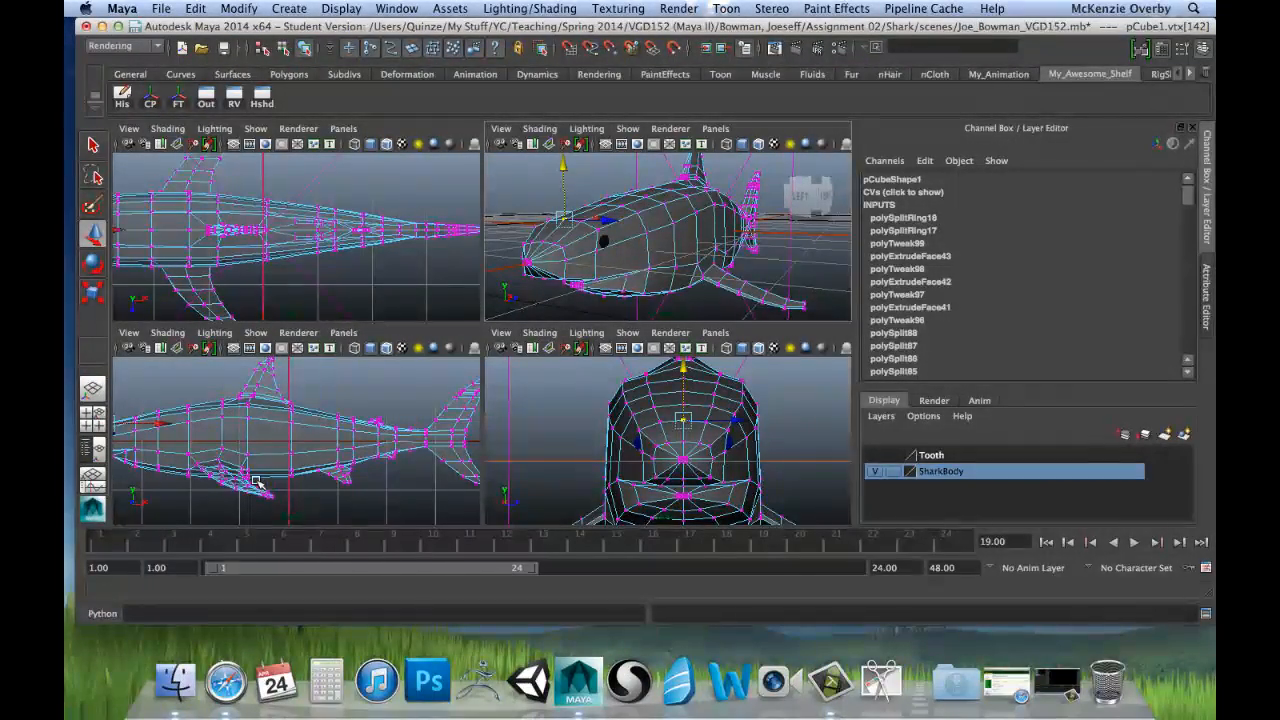
key("space")
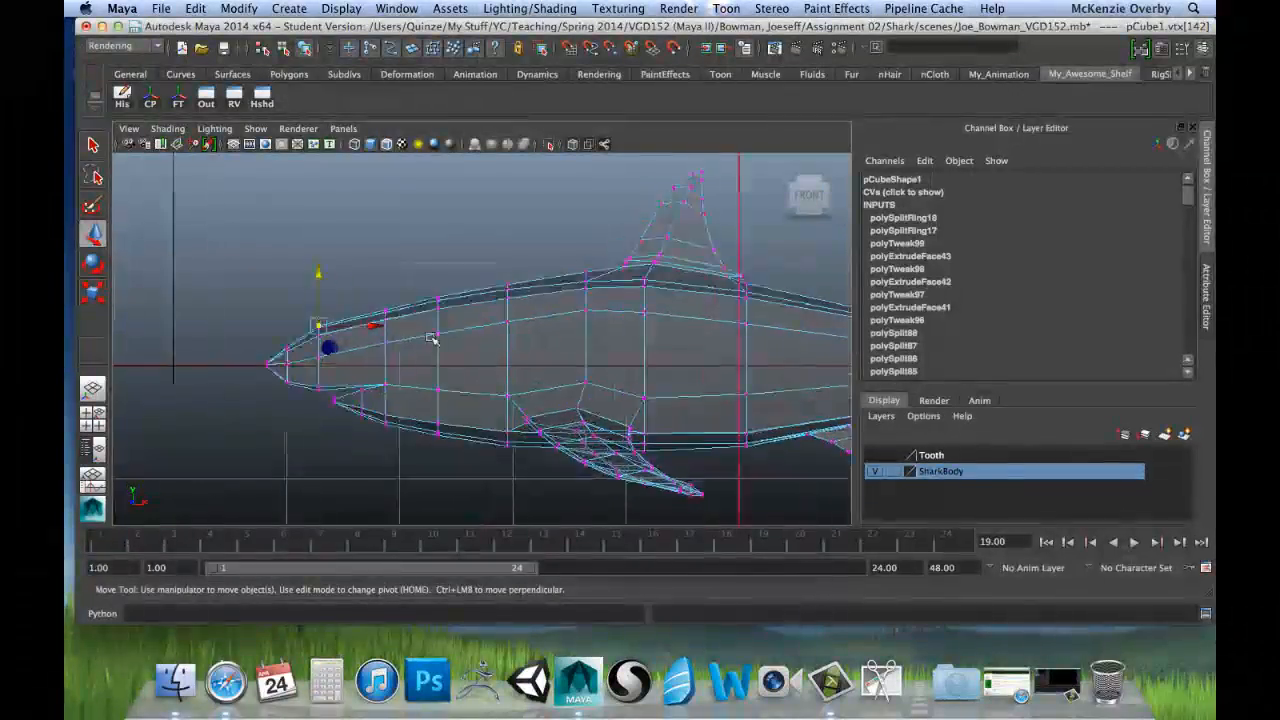
scroll(432, 338, "up", 2)
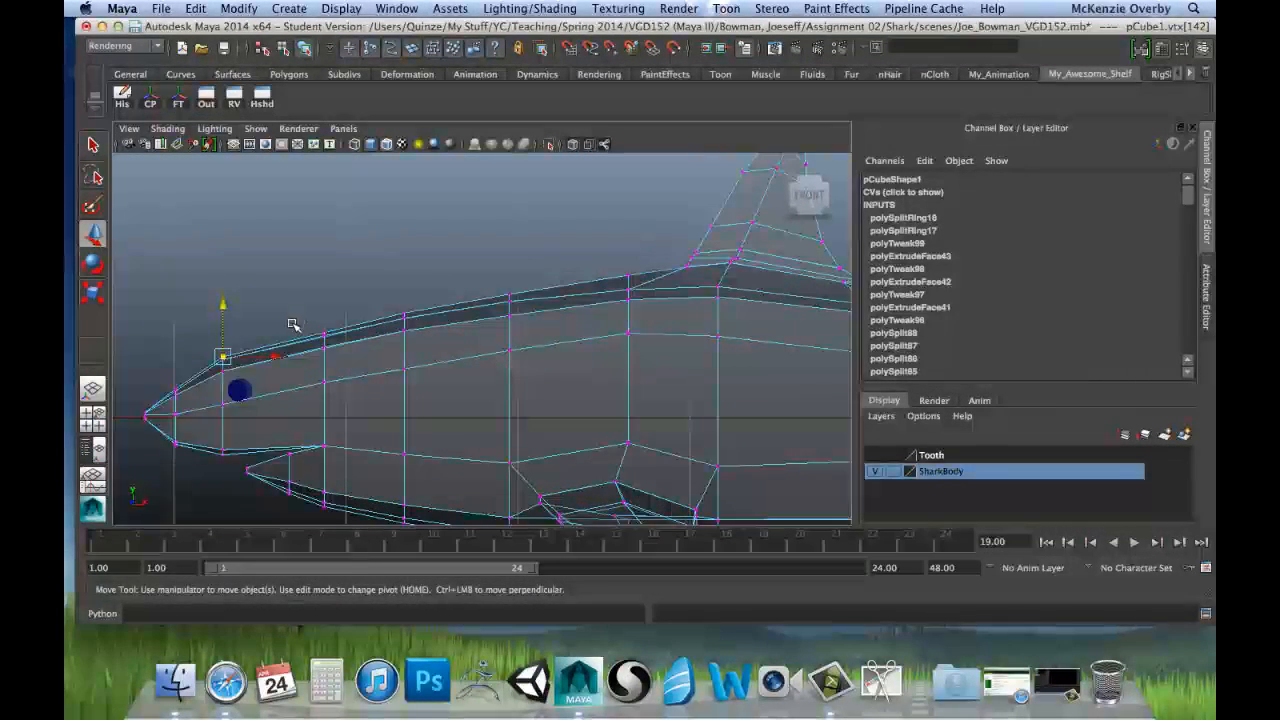
middle_click_drag(292, 325, 301, 284, "alt")
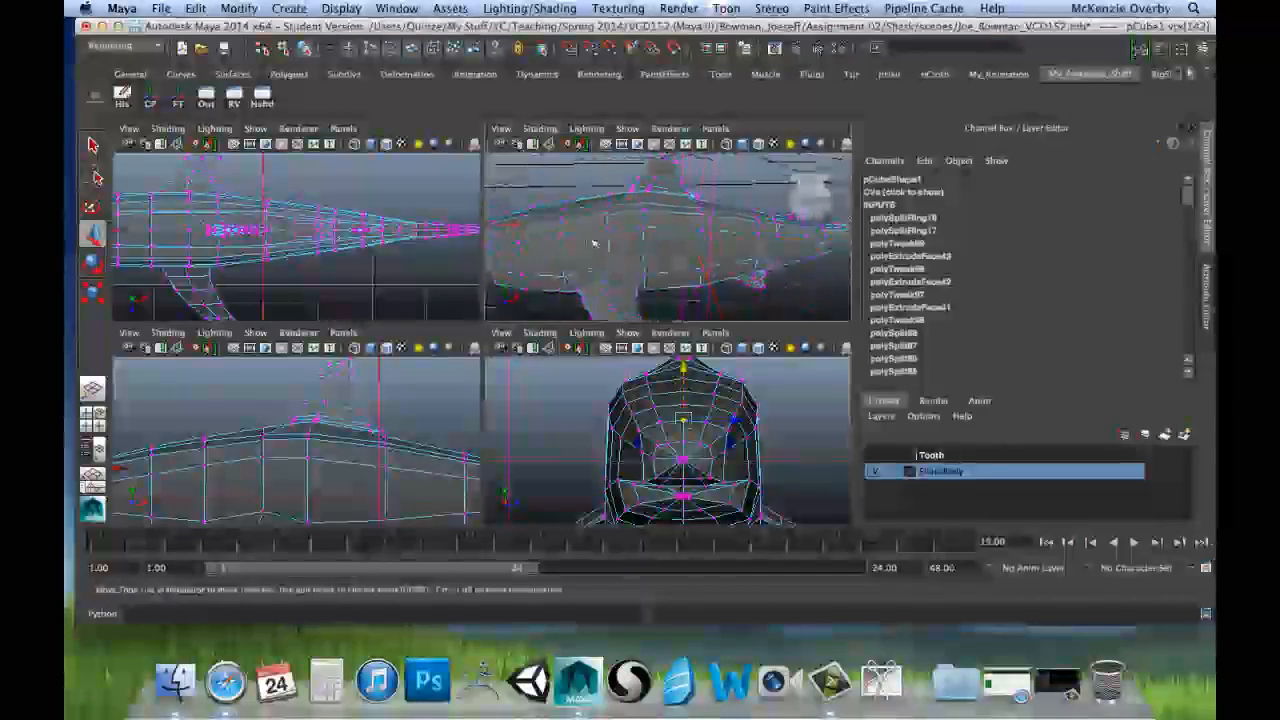
middle_click_drag(626, 271, 639, 270, "alt")
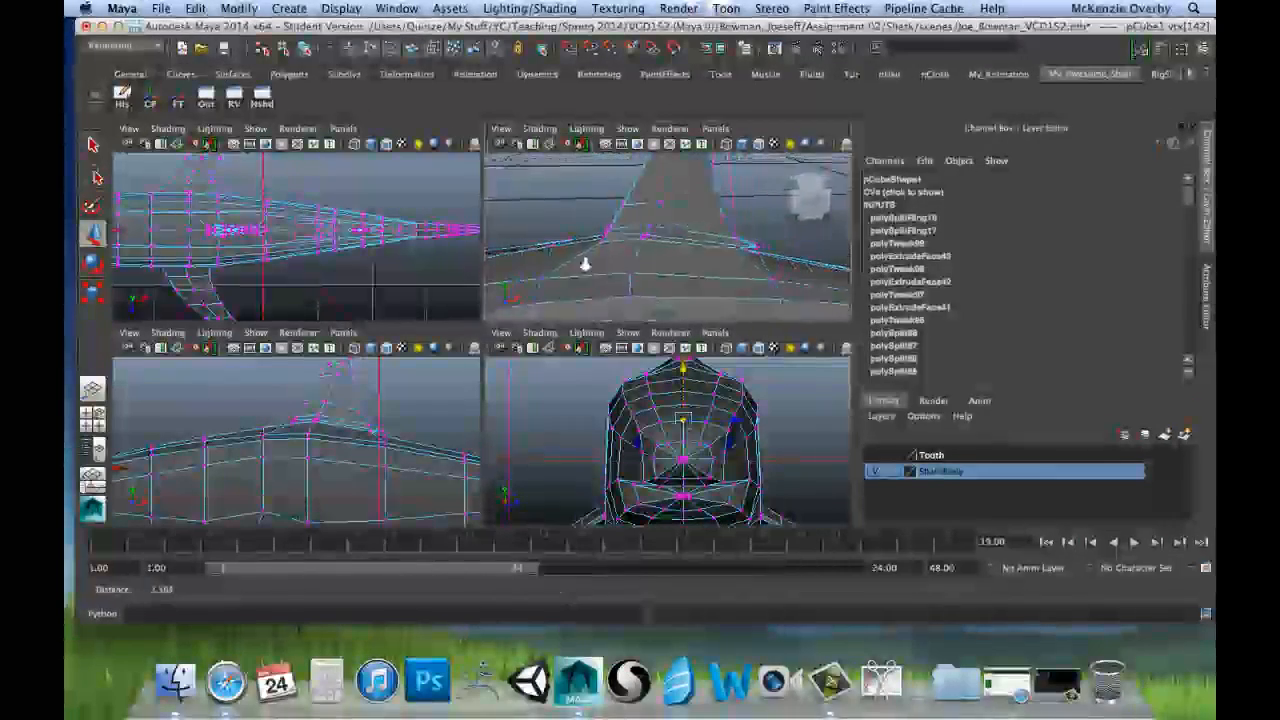
left_click_drag(585, 263, 582, 217, "alt")
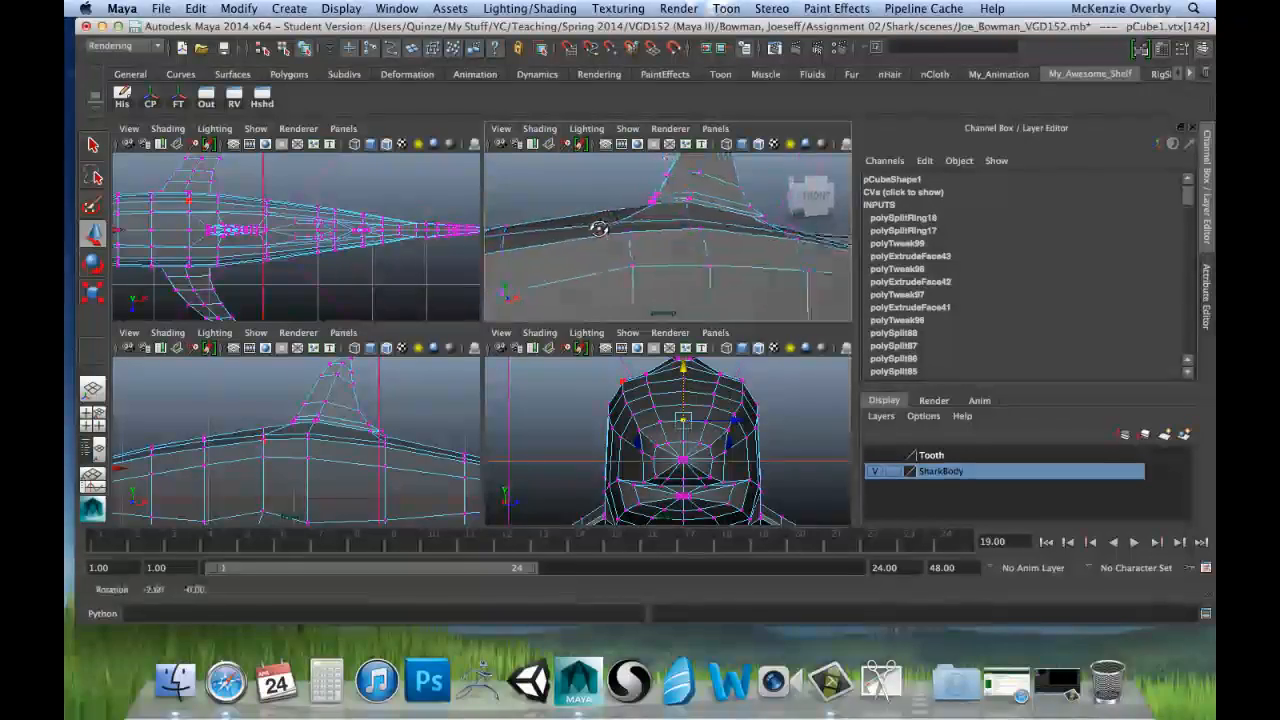
left_click_drag(657, 236, 708, 236, "alt")
left_click(703, 234, "shift")
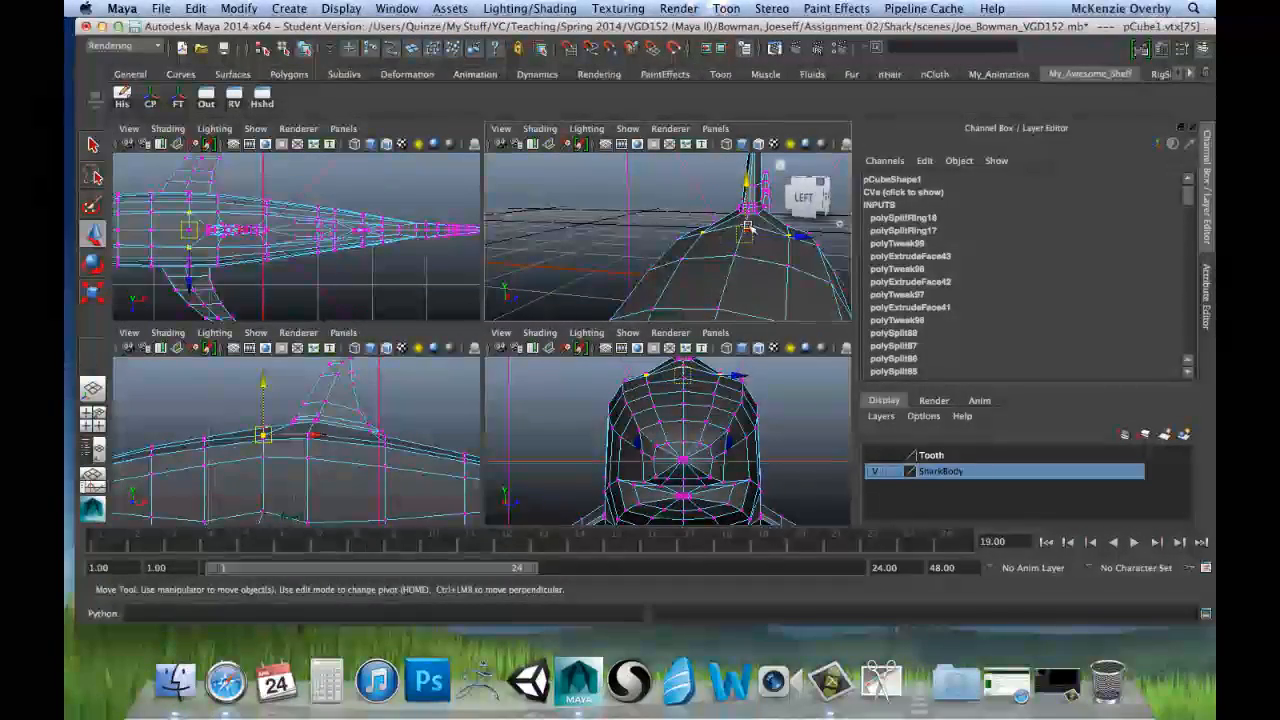
left_click_drag(264, 379, 265, 375)
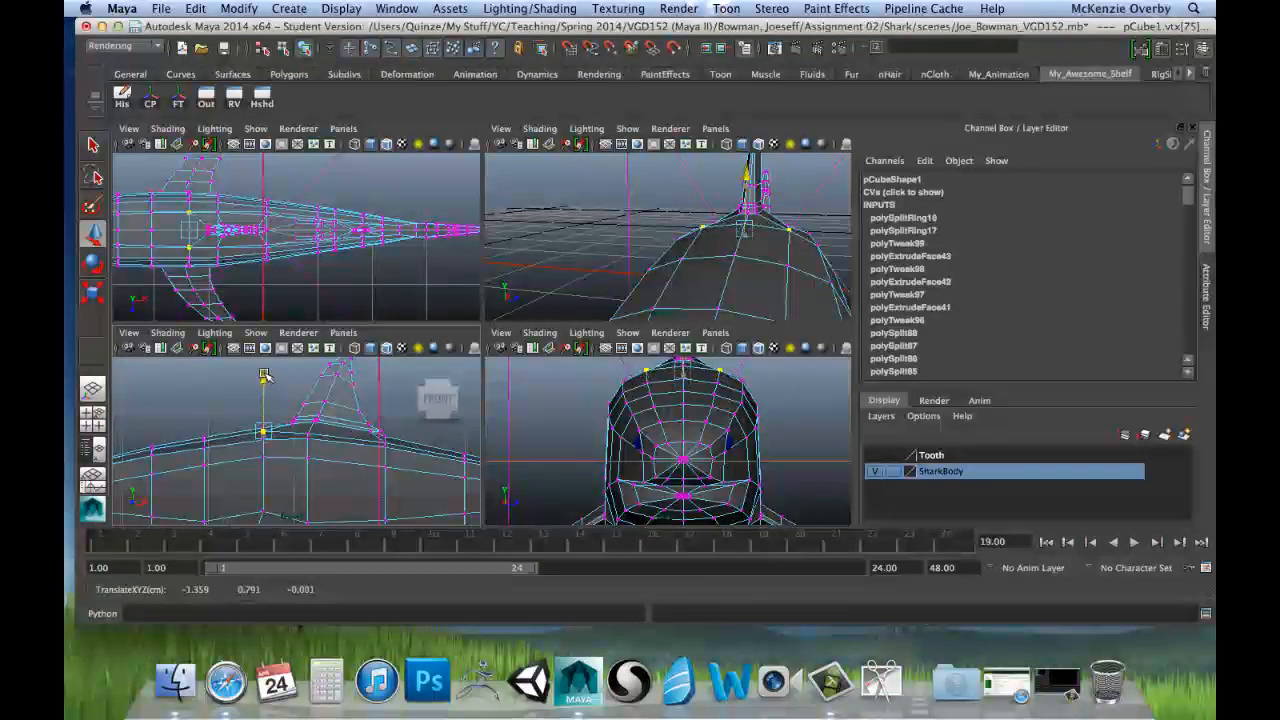
key("space")
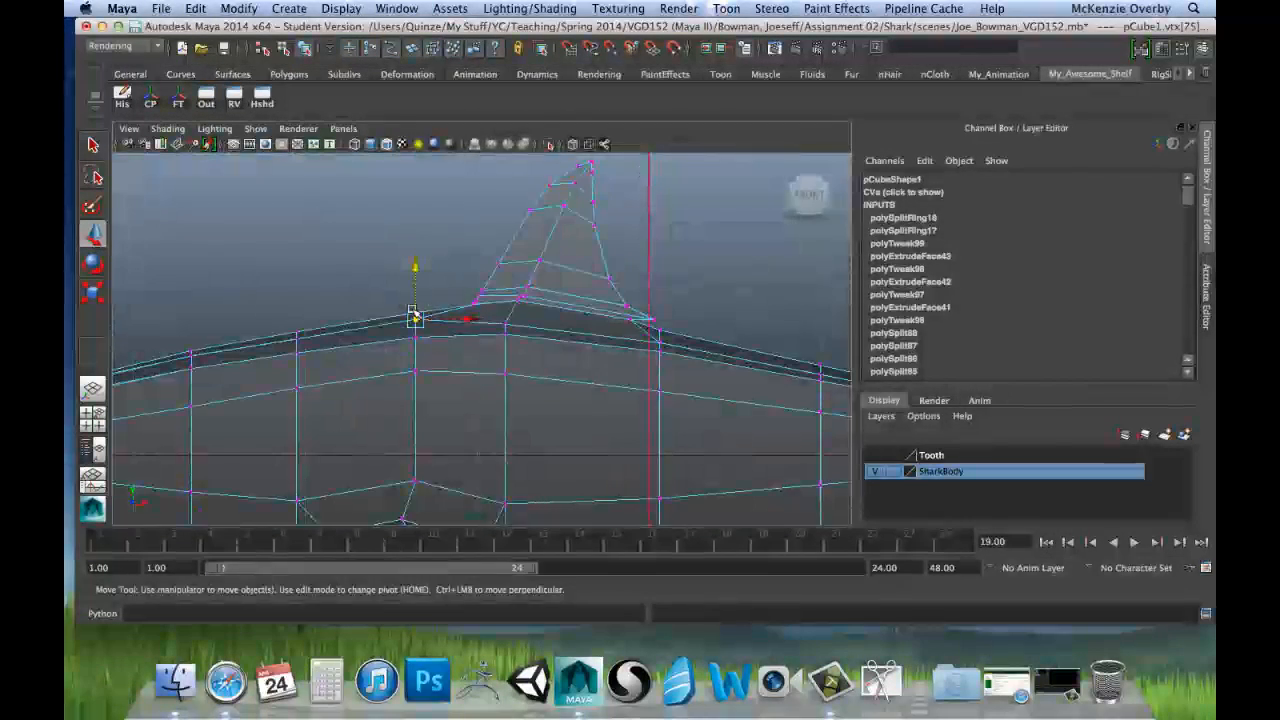
left_click_drag(415, 318, 418, 268)
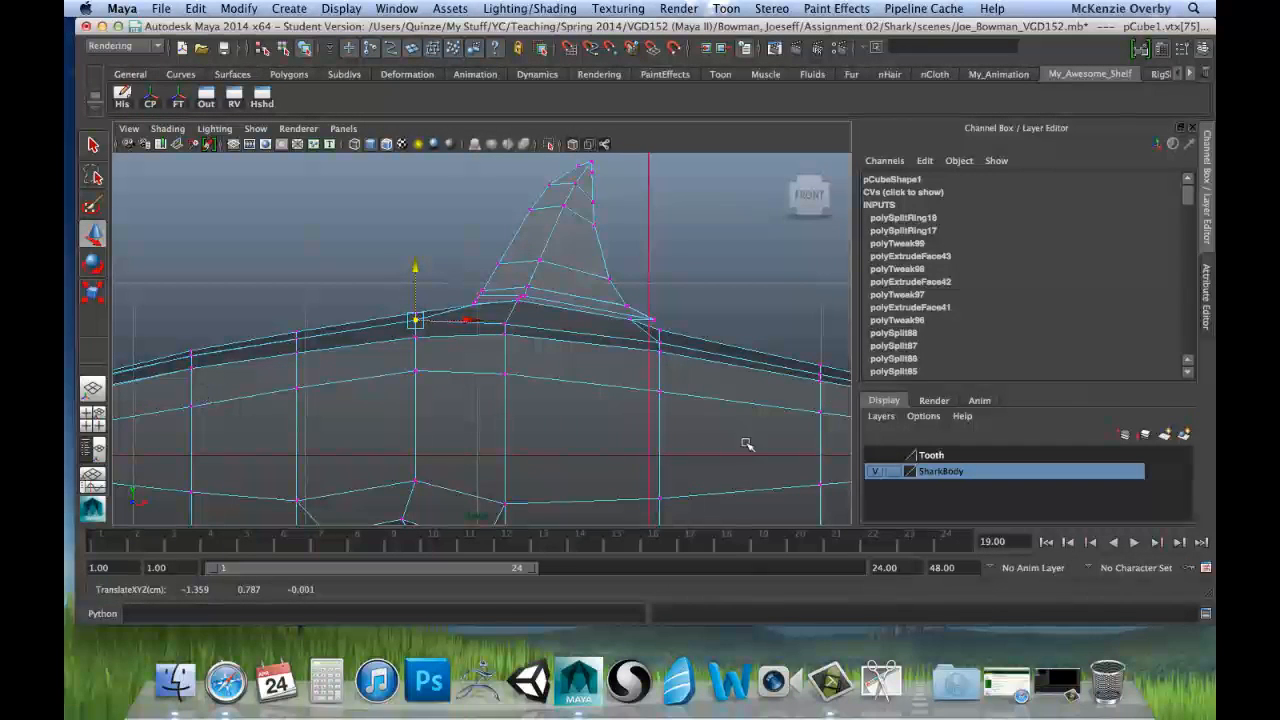
Step: Raise the upper-back vertex pairs beside the dorsal fin's base and just behind it to continue the rounded back
left_click_drag(501, 273, 505, 258)
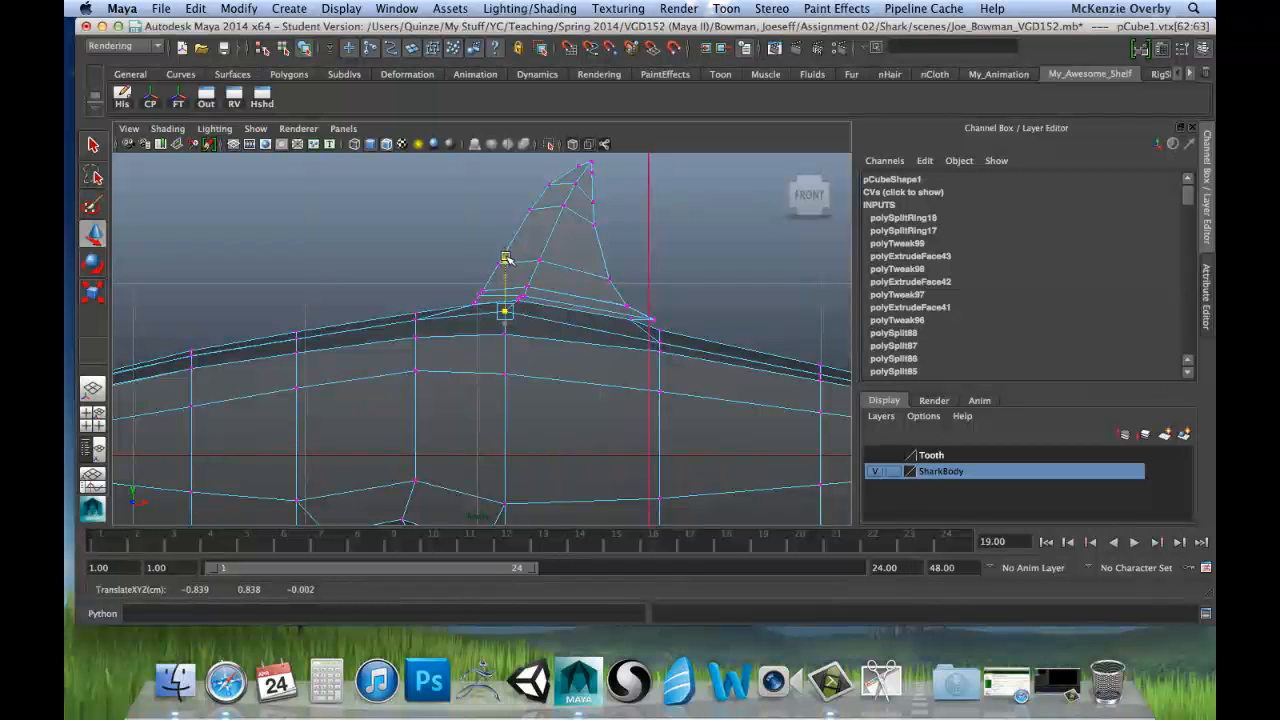
left_click(661, 343)
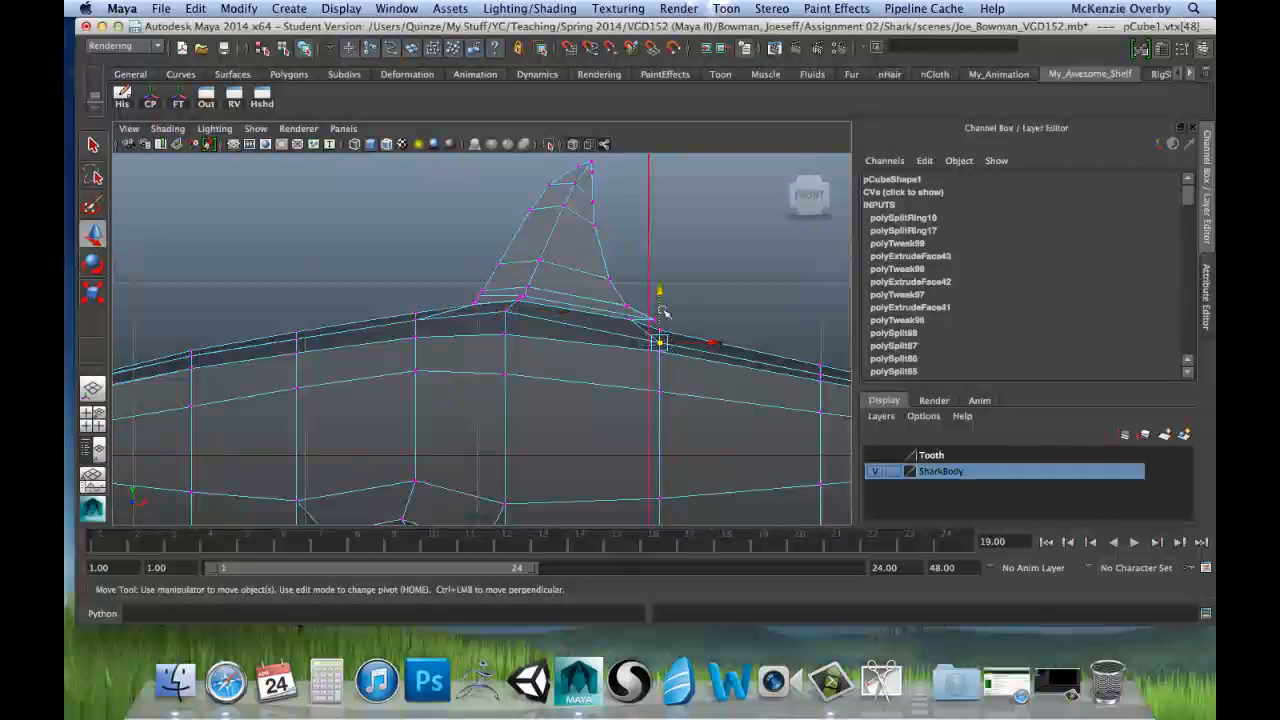
left_click_drag(660, 292, 657, 284)
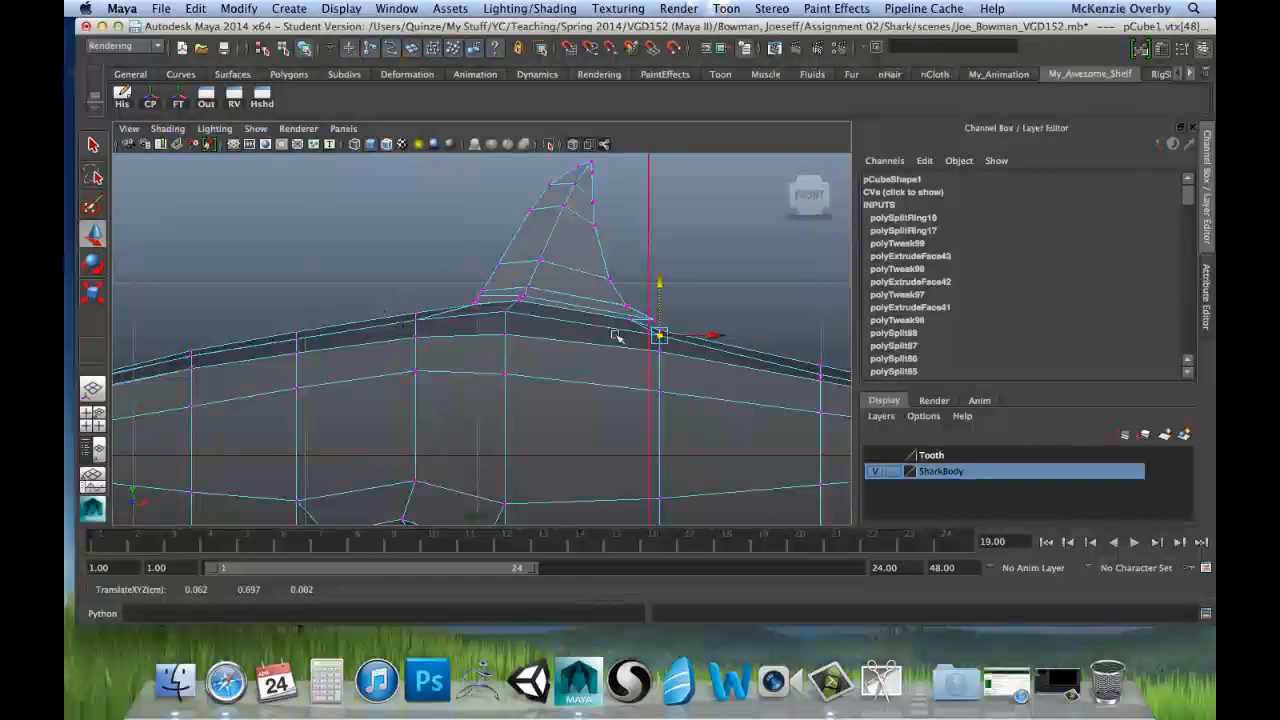
Step: Raise the upper-back vertex pairs on the two rows between the dorsal fin and the small rear fin
middle_click_drag(714, 334, 500, 327, "alt")
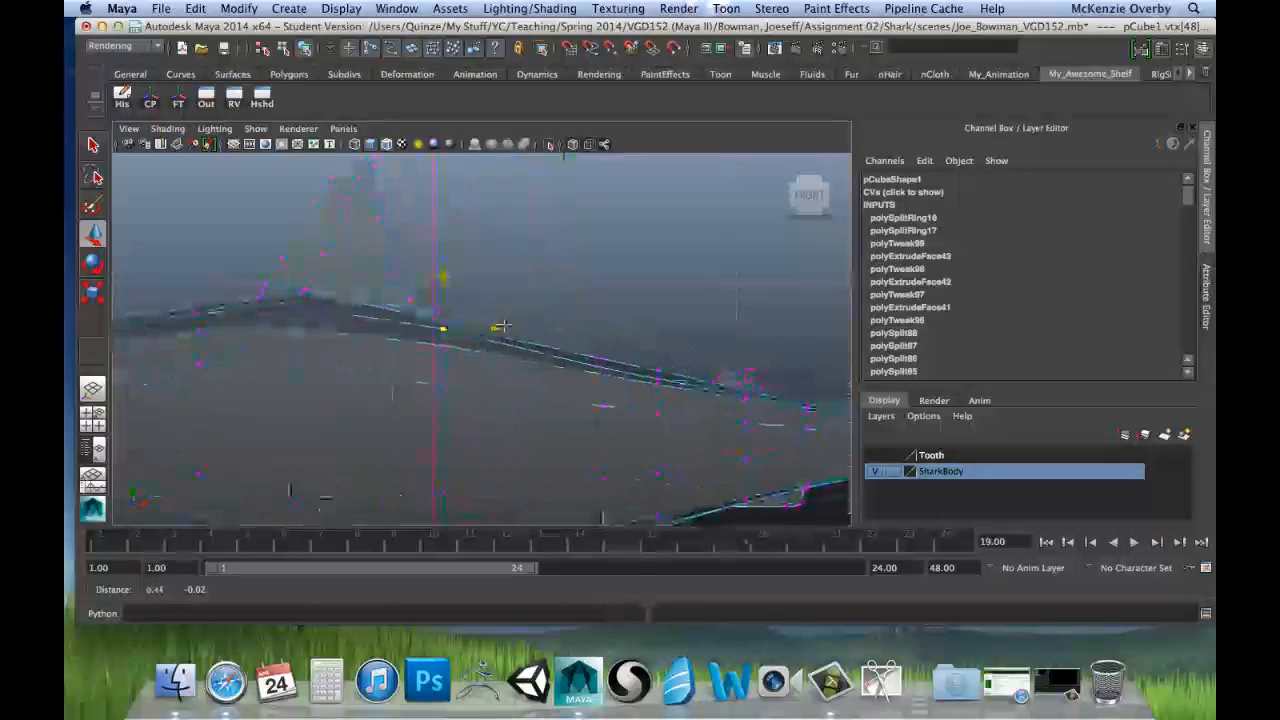
left_click(607, 370)
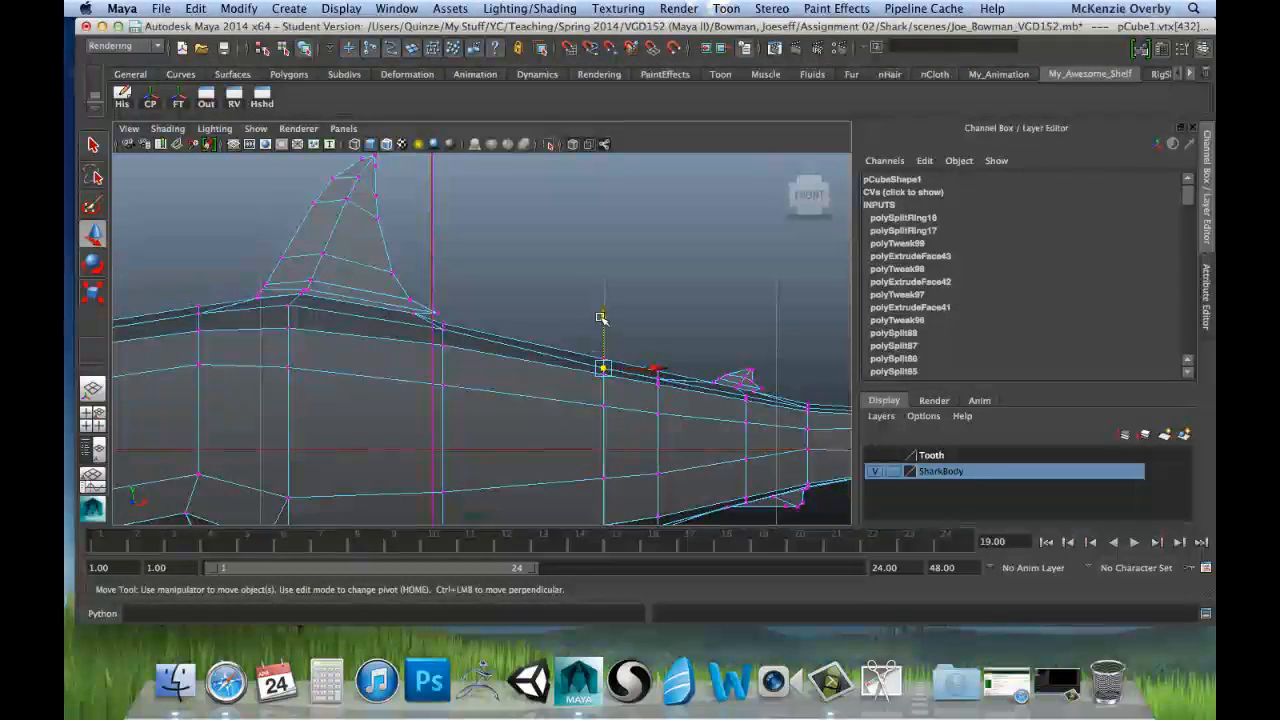
left_click_drag(603, 317, 605, 310)
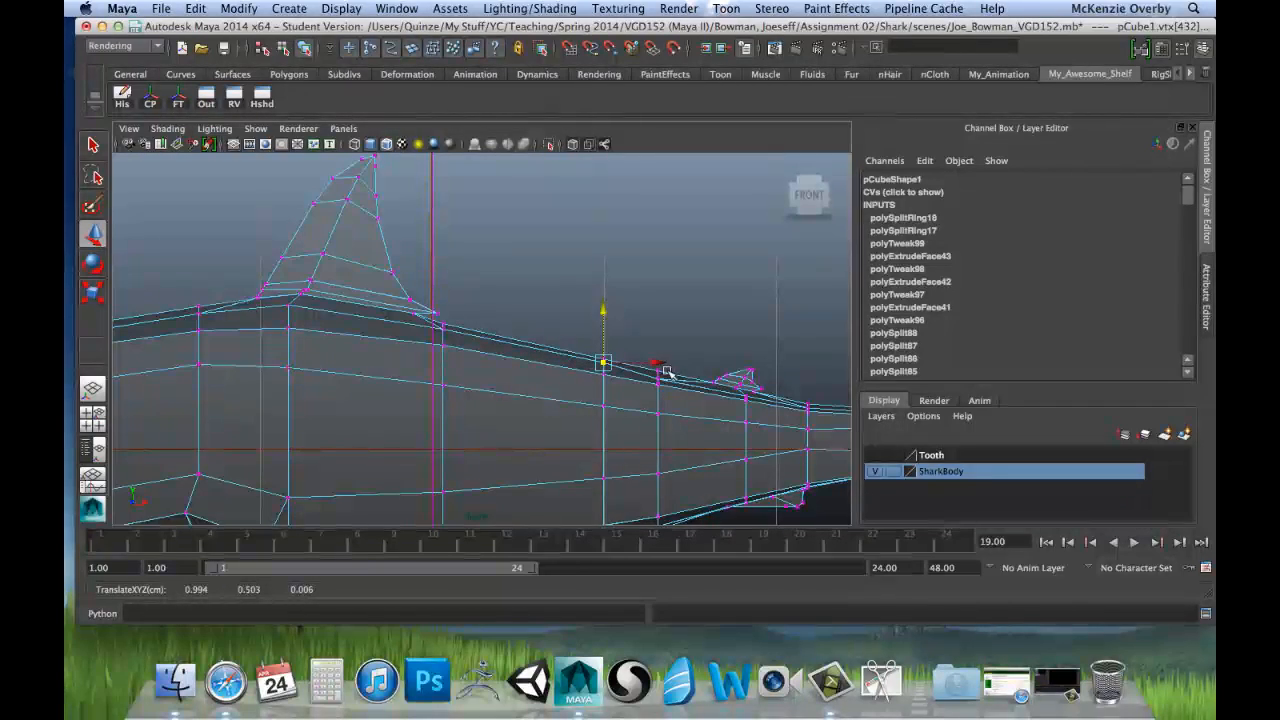
scroll(665, 372, "up", 4)
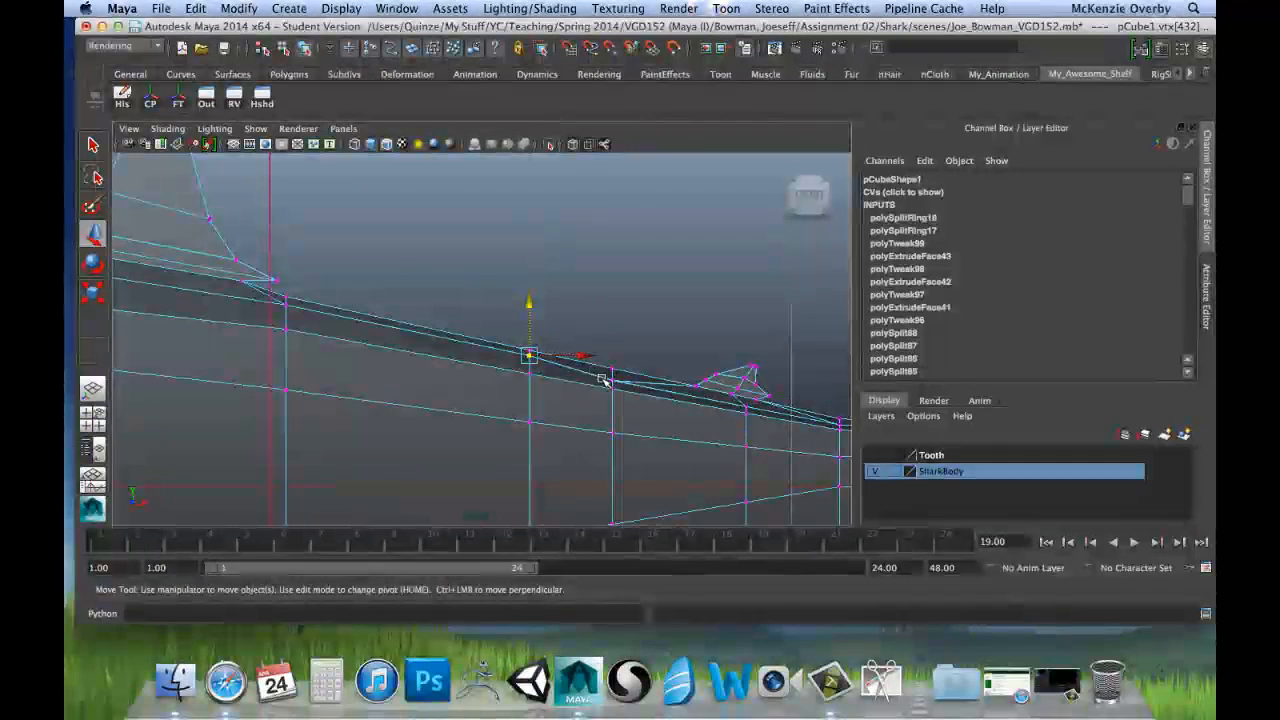
left_click(611, 330)
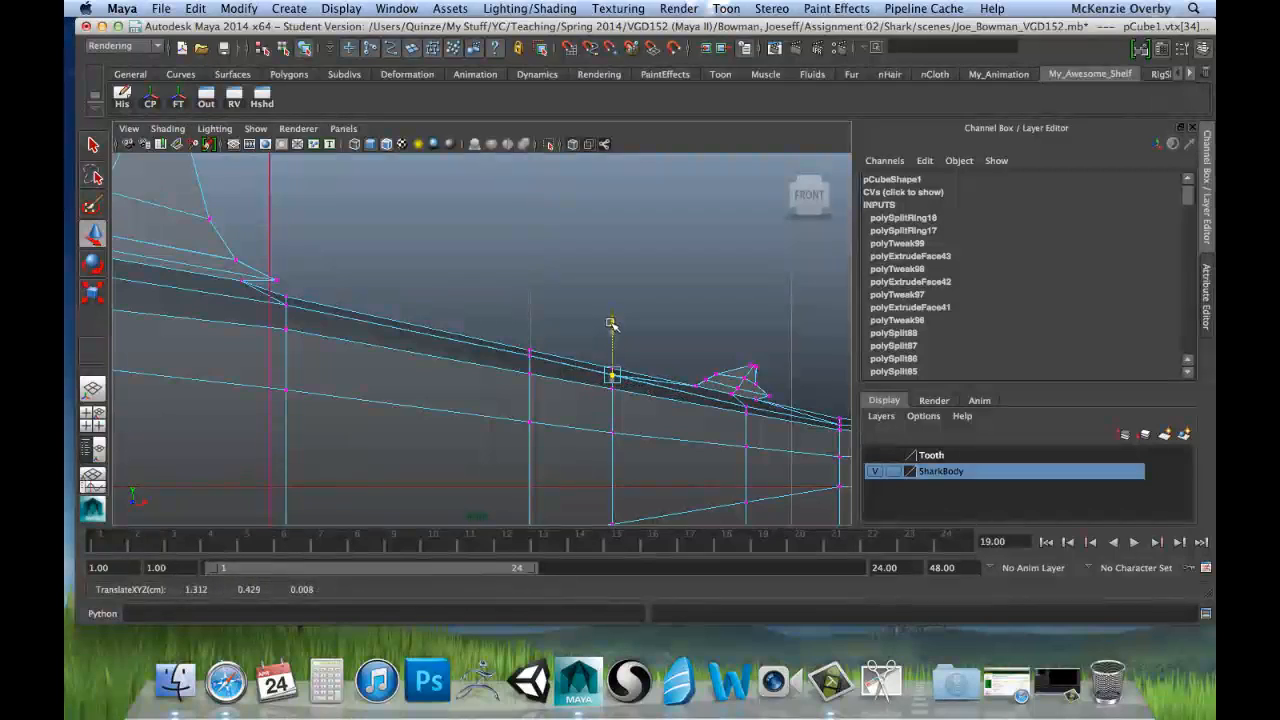
left_click_drag(609, 320, 609, 319)
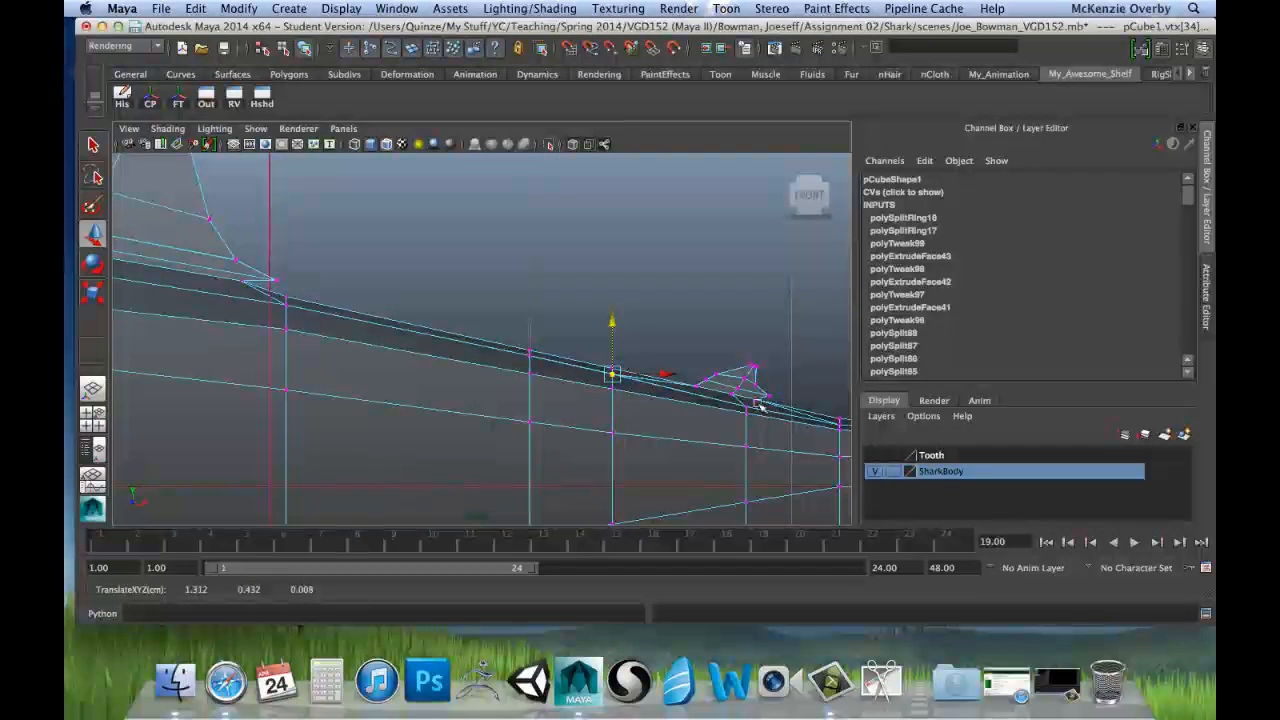
Step: Raise the upper vertex pairs below the small rear fin and on the next row toward the tail
left_click_drag(757, 396, 551, 362, "alt")
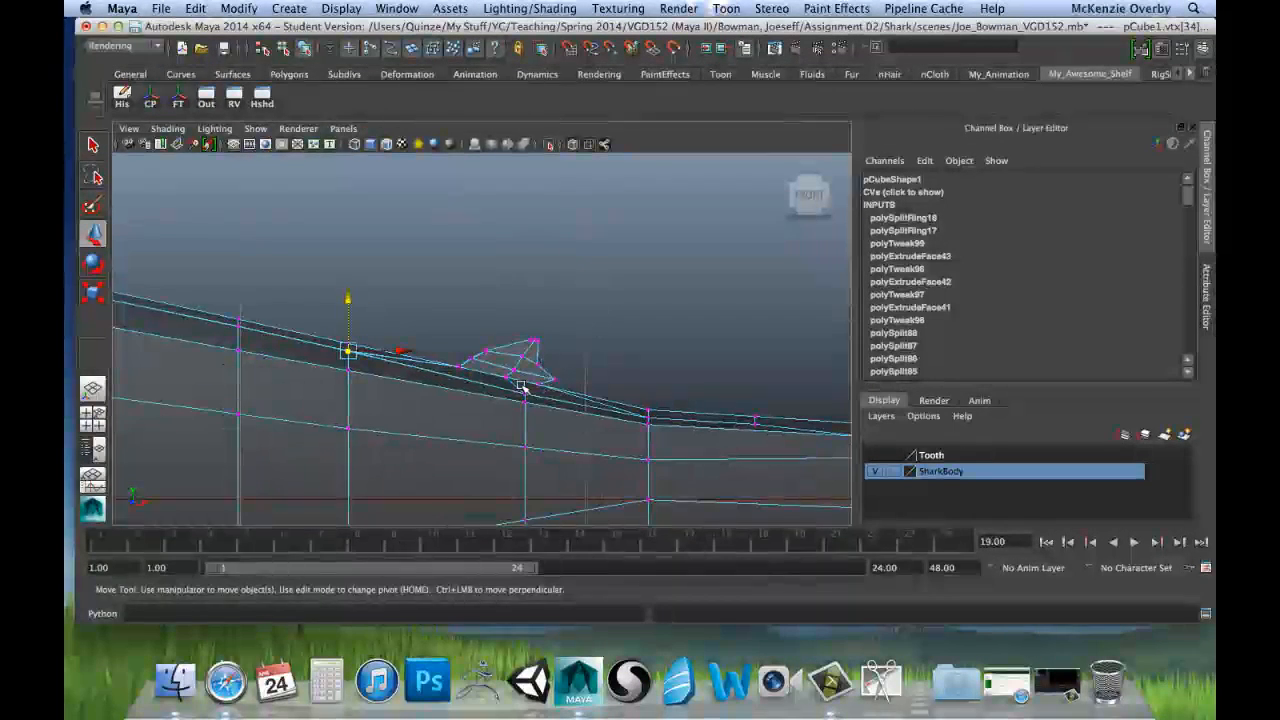
left_click(530, 390)
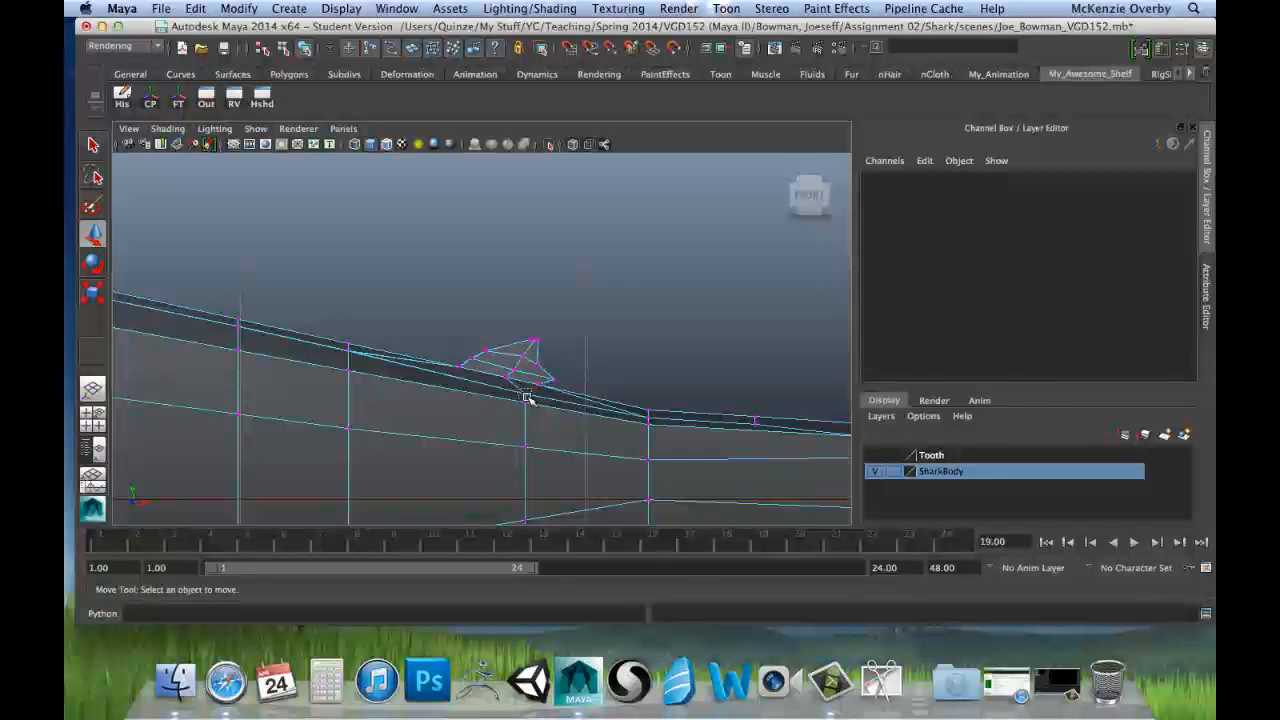
left_click_drag(528, 398, 528, 340)
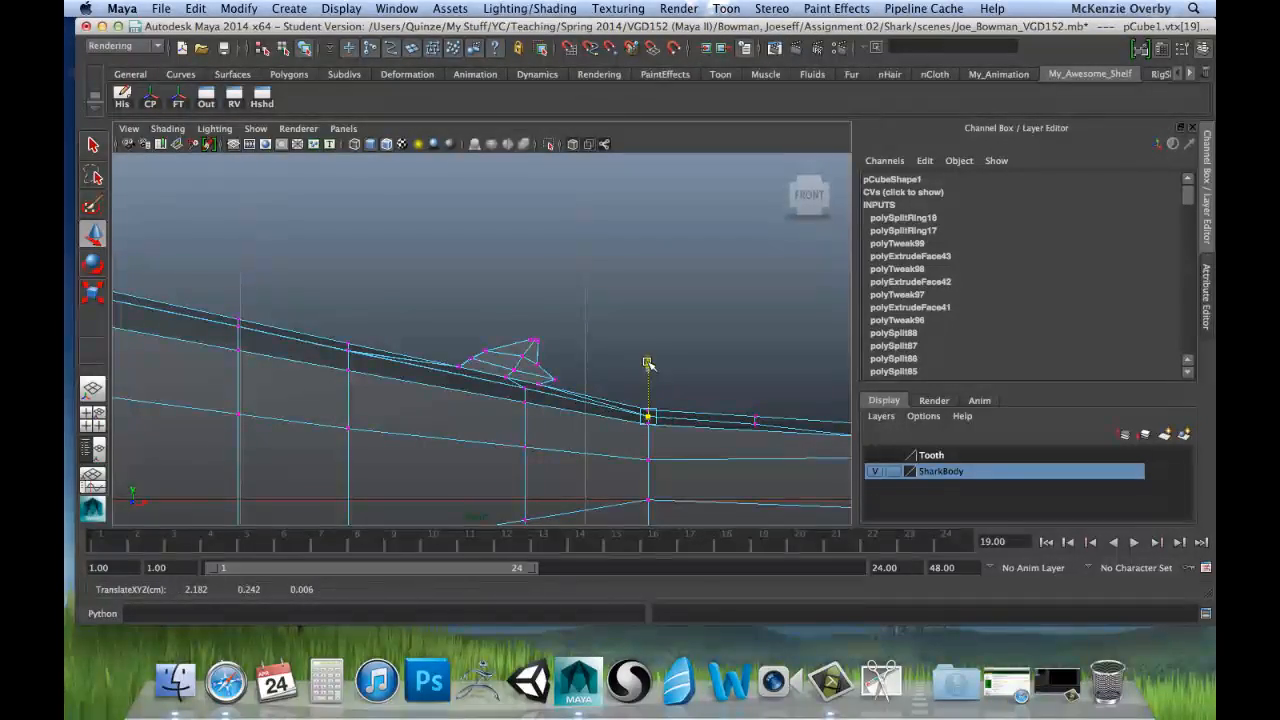
Step: Switch the shark to edge selection in the perspective view, clear the selection and examine the body's curvature from several angles
key("space")
key("space")
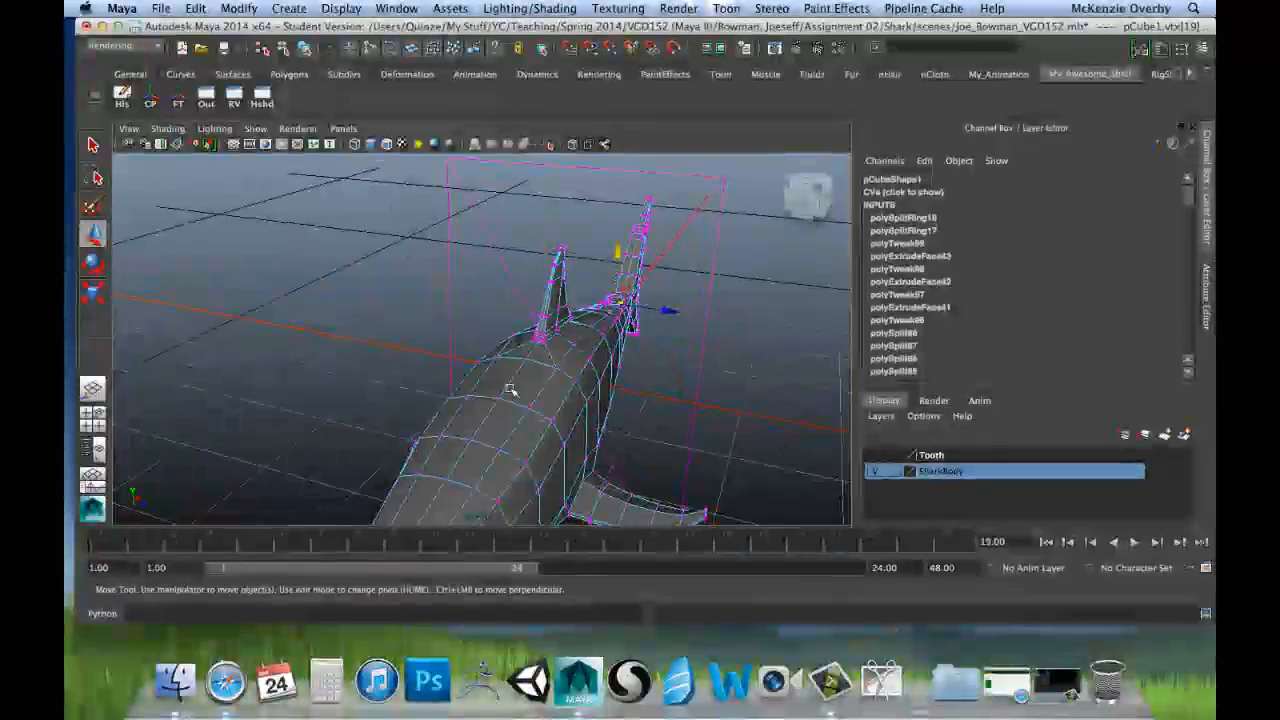
right_click(537, 394)
right_click_drag(537, 394, 537, 318)
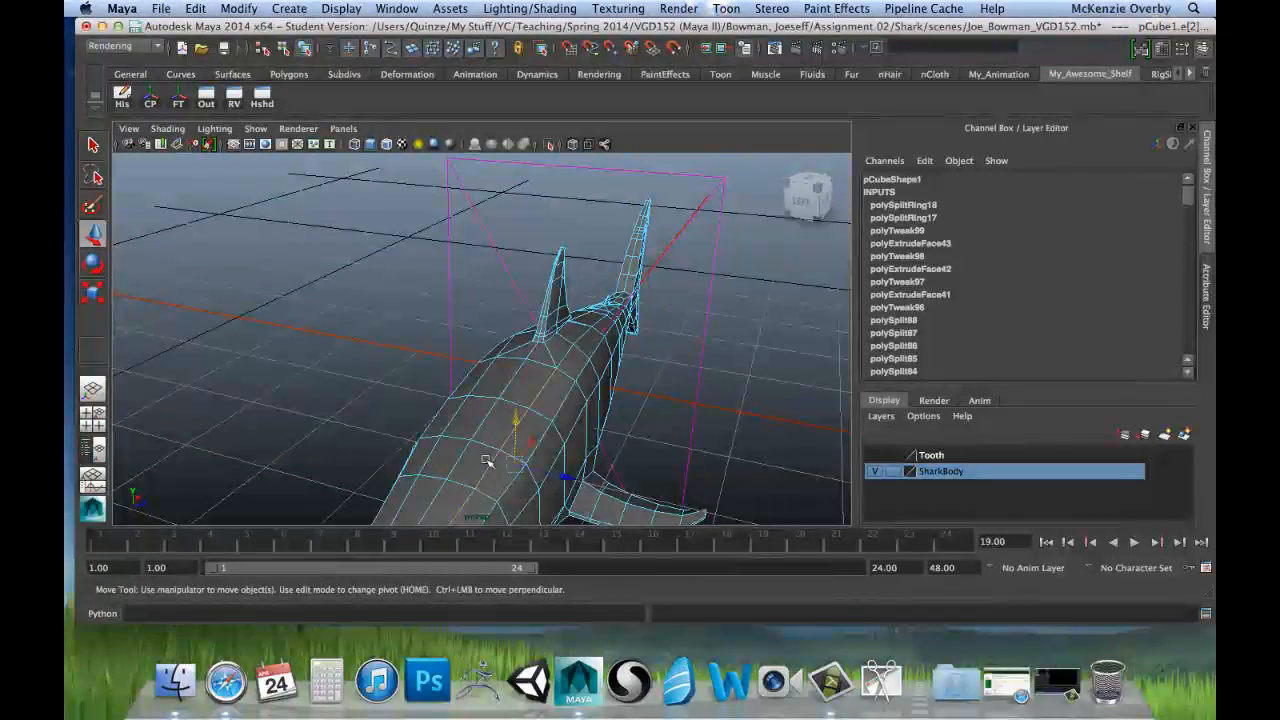
left_click_drag(513, 397, 517, 393, "alt")
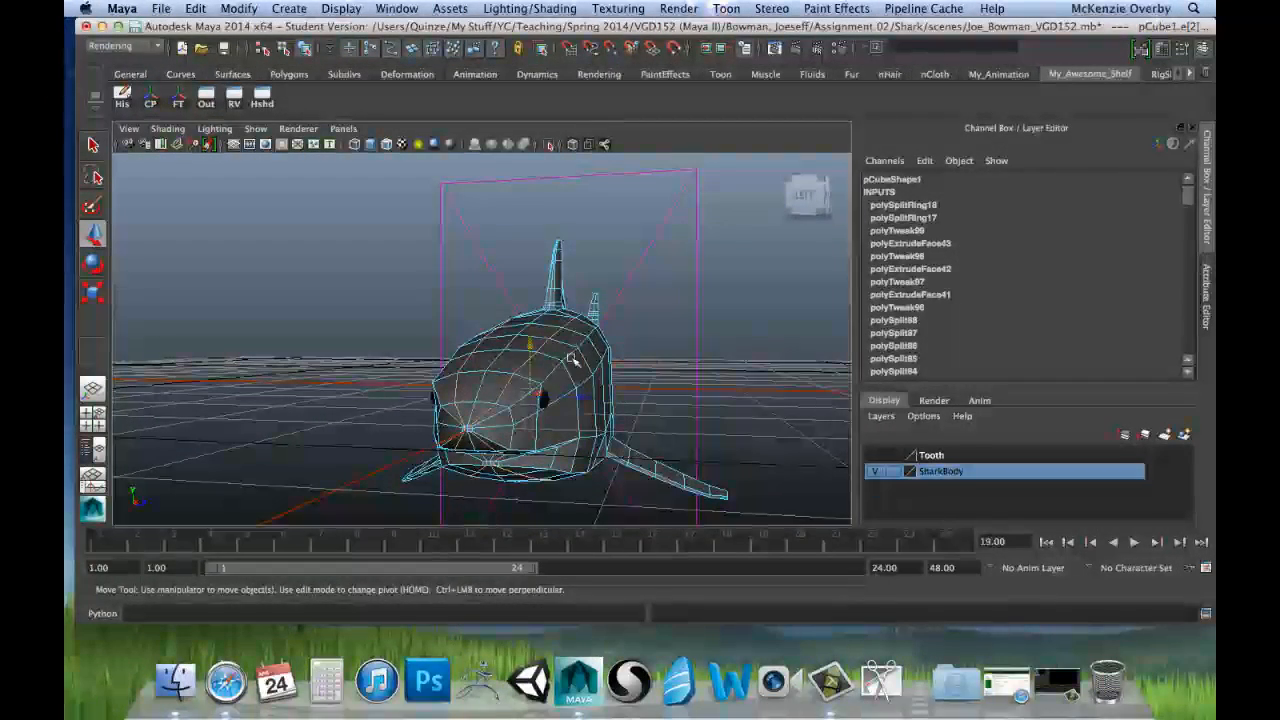
left_click_drag(580, 423, 520, 410, "alt")
left_click(597, 365)
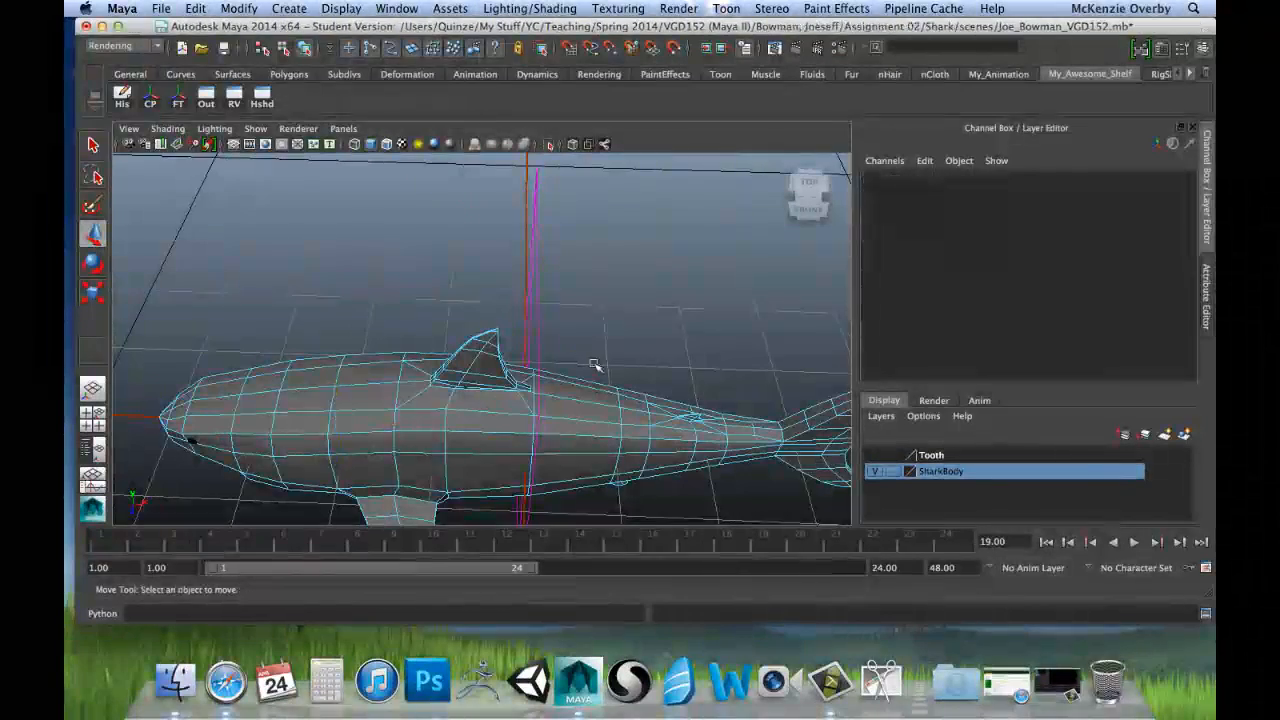
left_click_drag(597, 366, 902, 305, "alt")
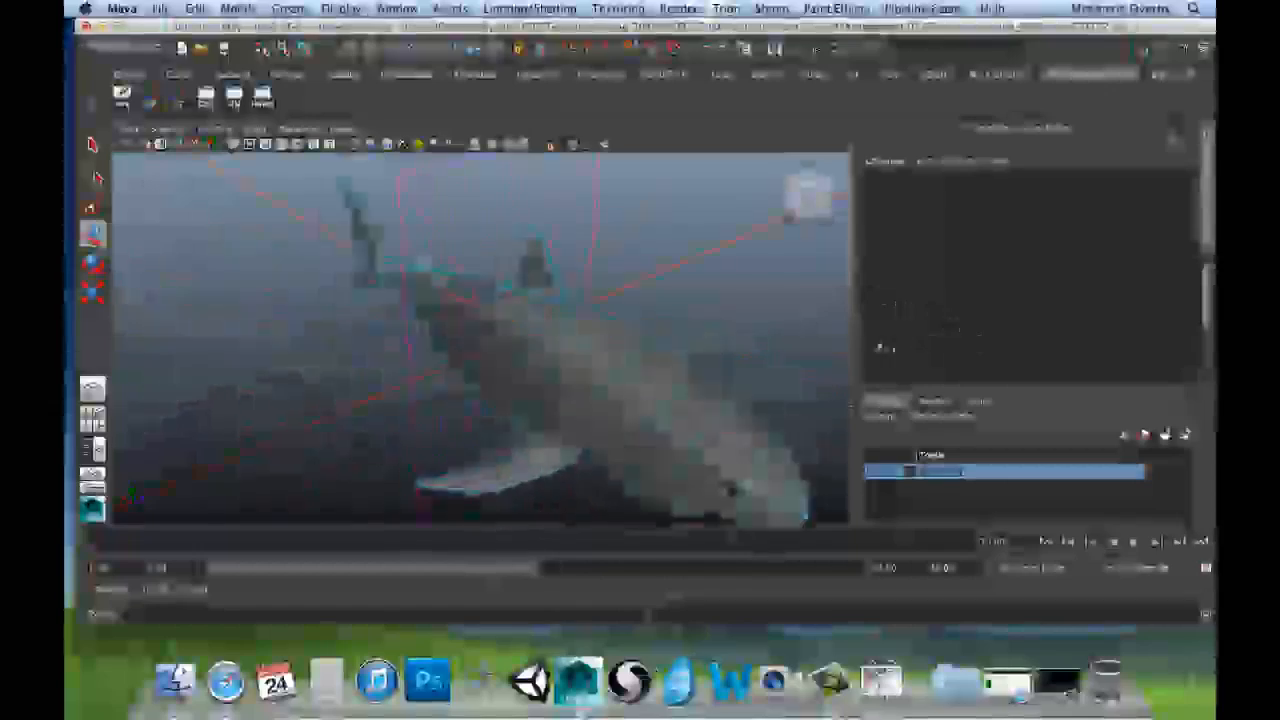
left_click_drag(689, 320, 612, 418, "alt")
Step: Switch to the top view of the shark and turn off X-Ray shading there
key("space")
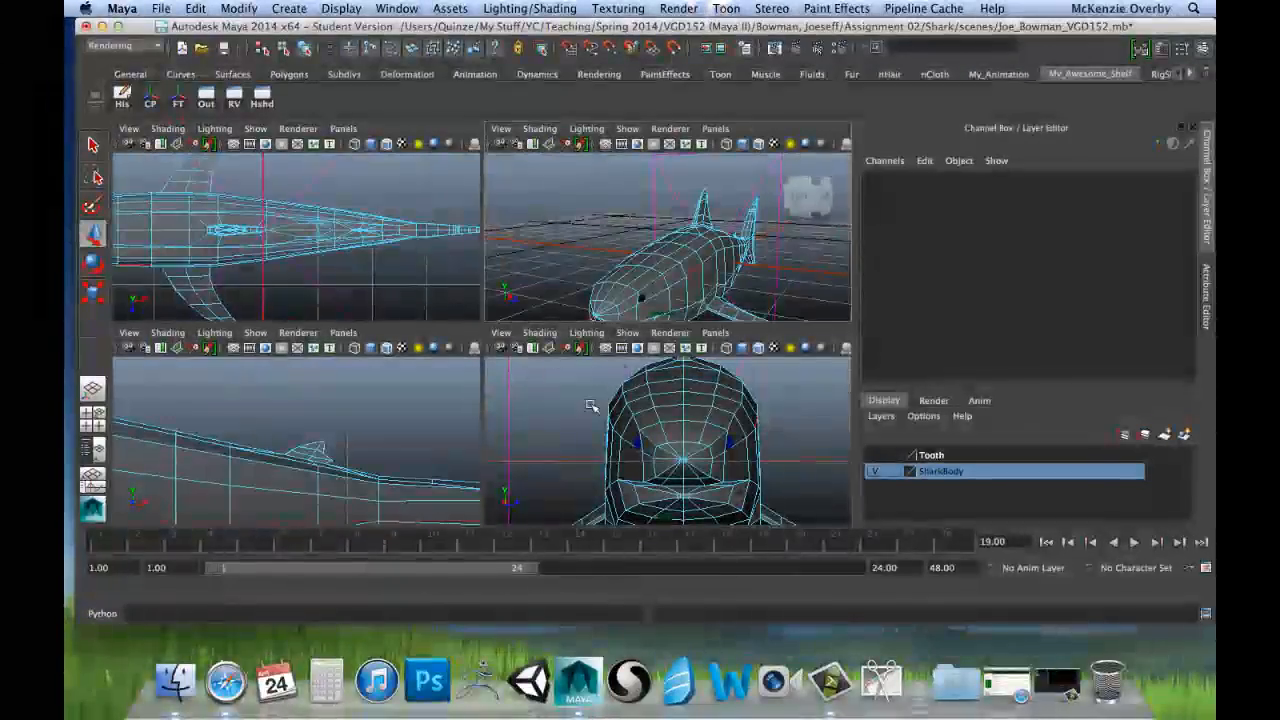
key("space")
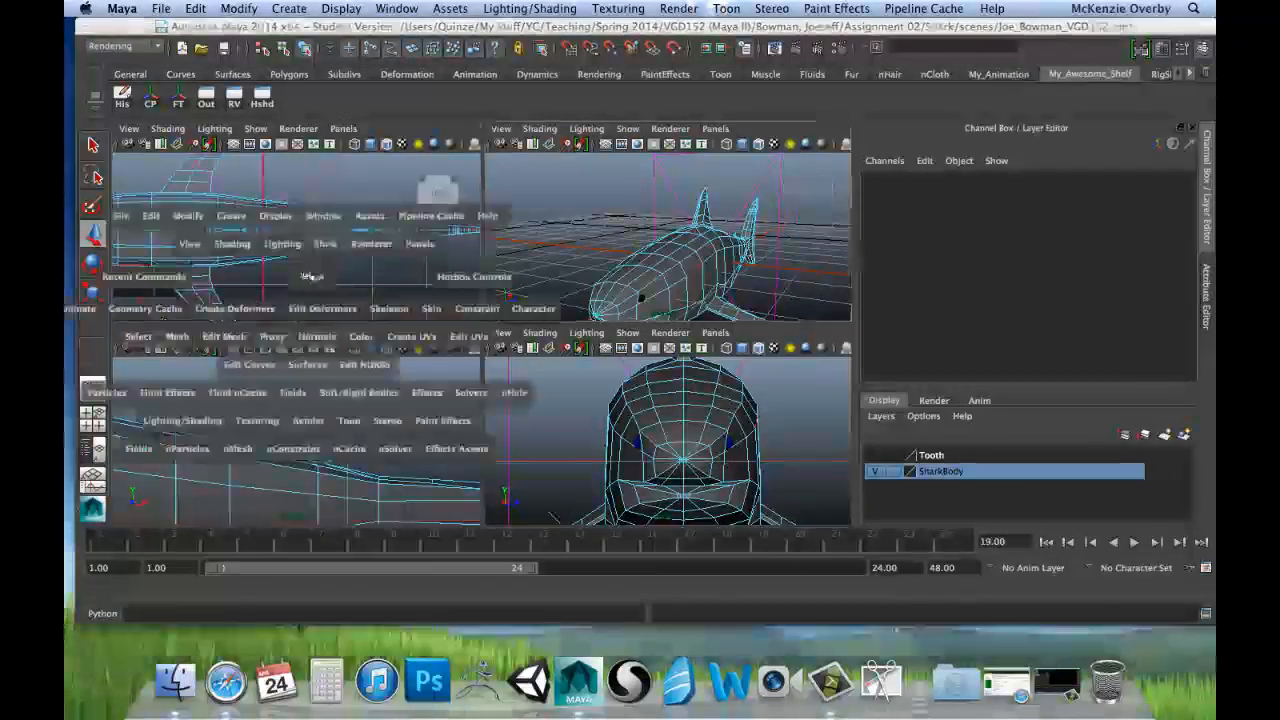
middle_click_drag(299, 277, 529, 267, "alt")
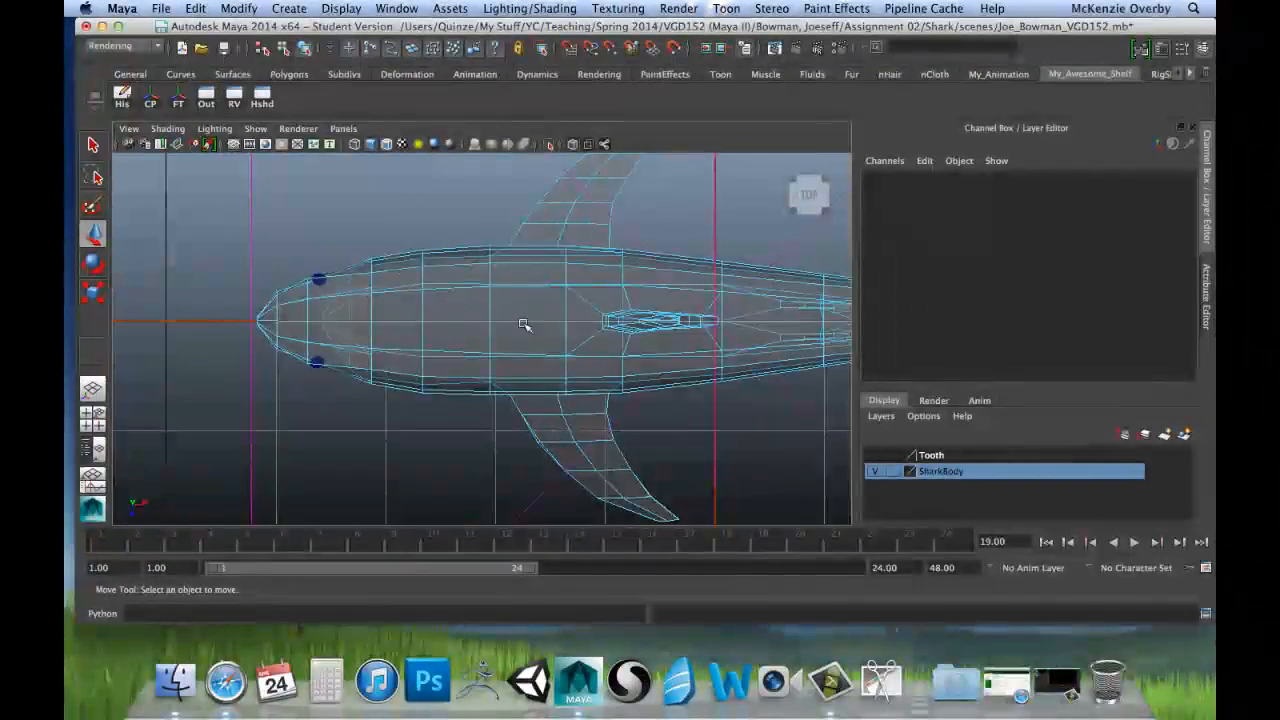
left_click(168, 129)
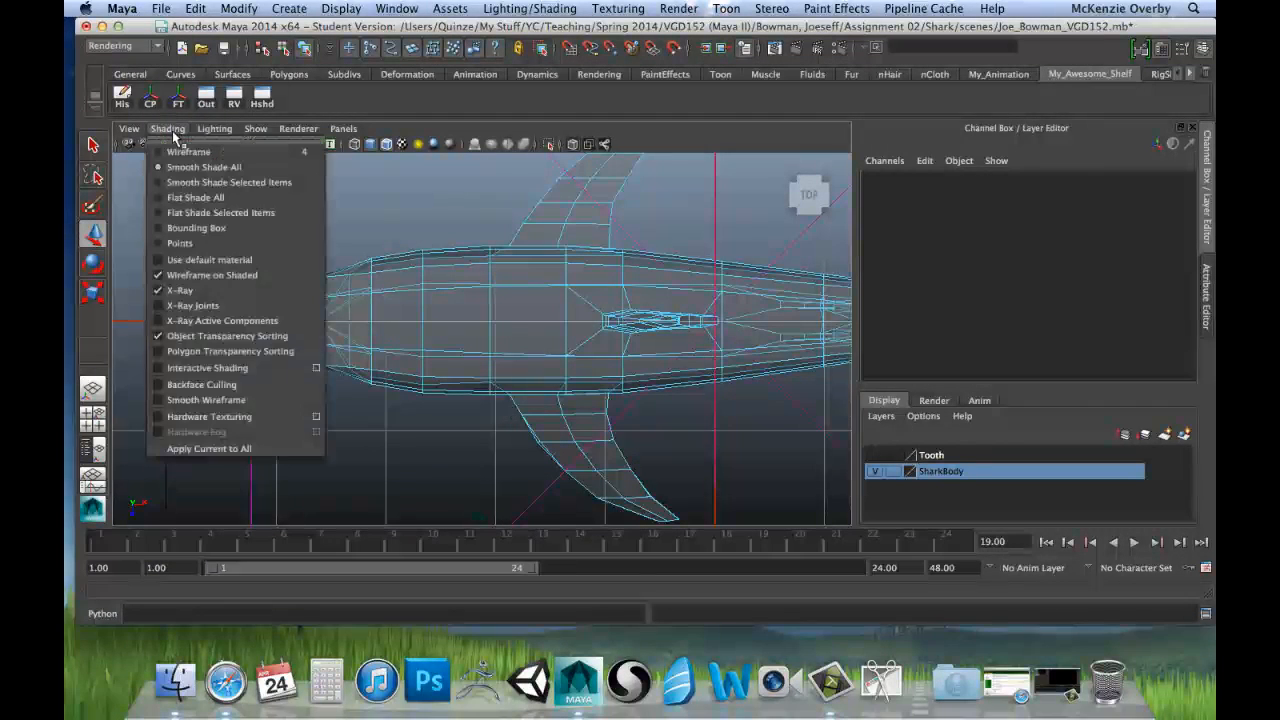
left_click(180, 291)
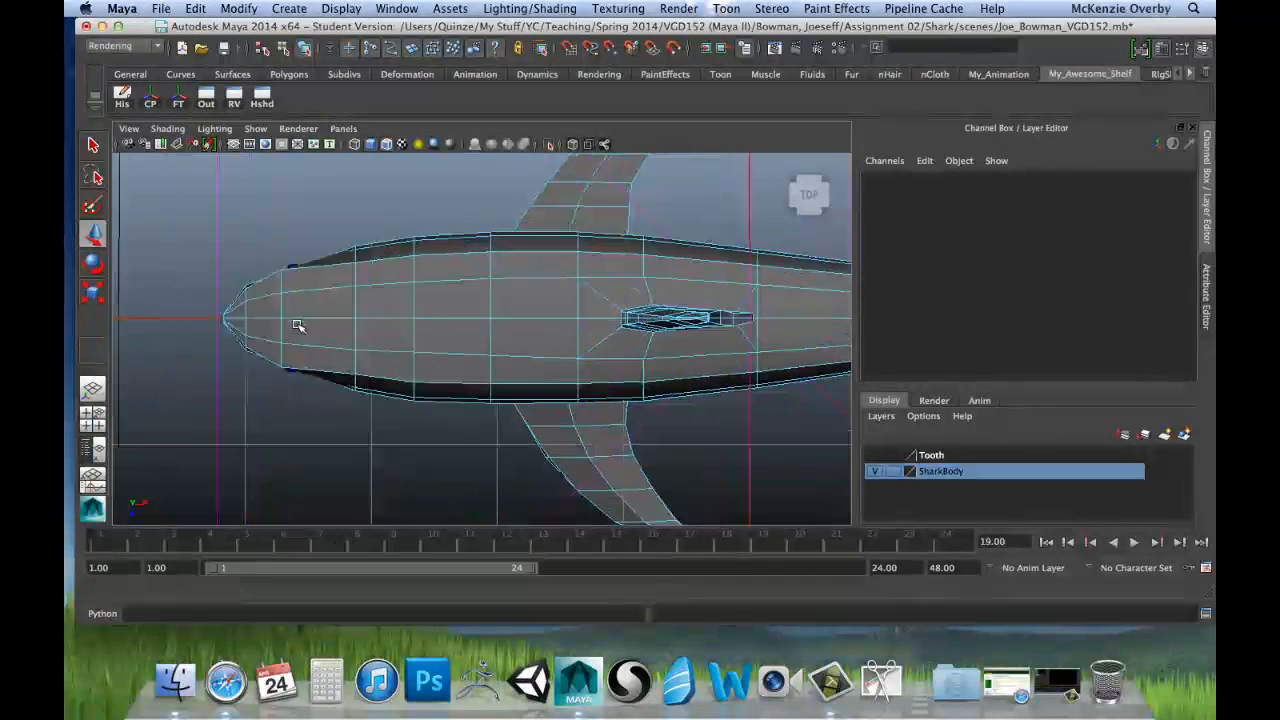
scroll(330, 300, "up", 4)
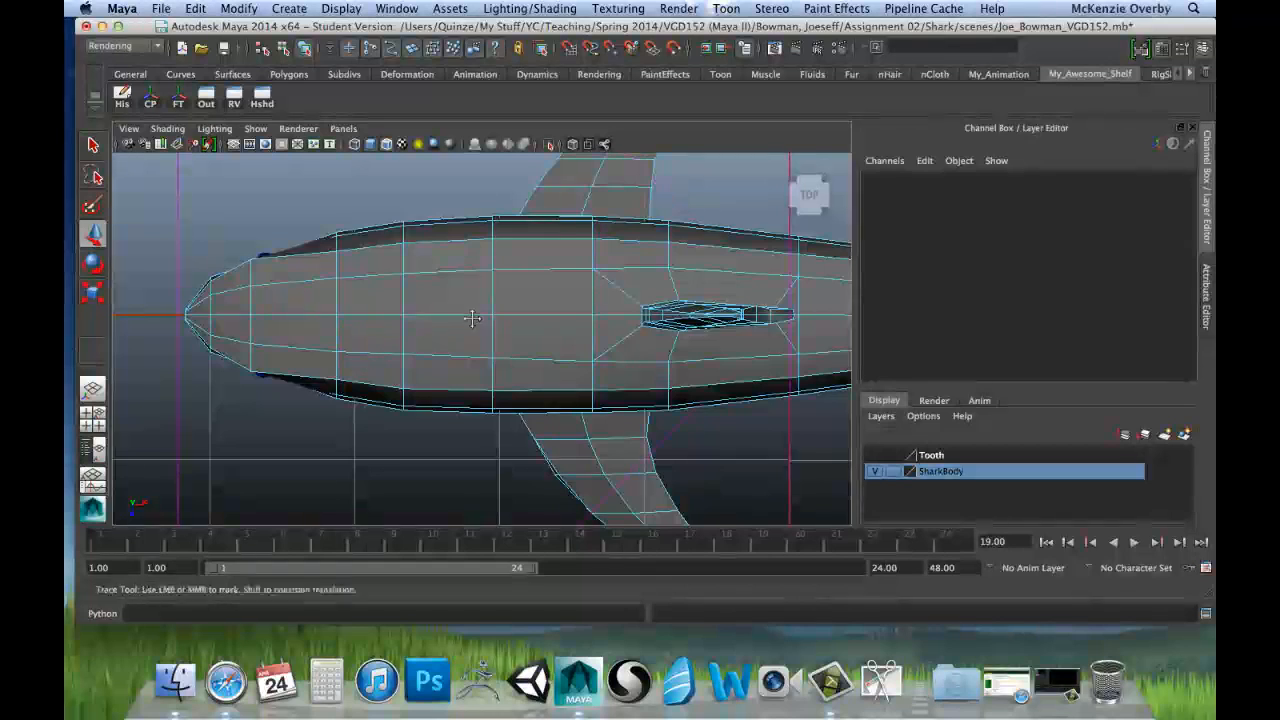
middle_click_drag(426, 330, 376, 352, "alt")
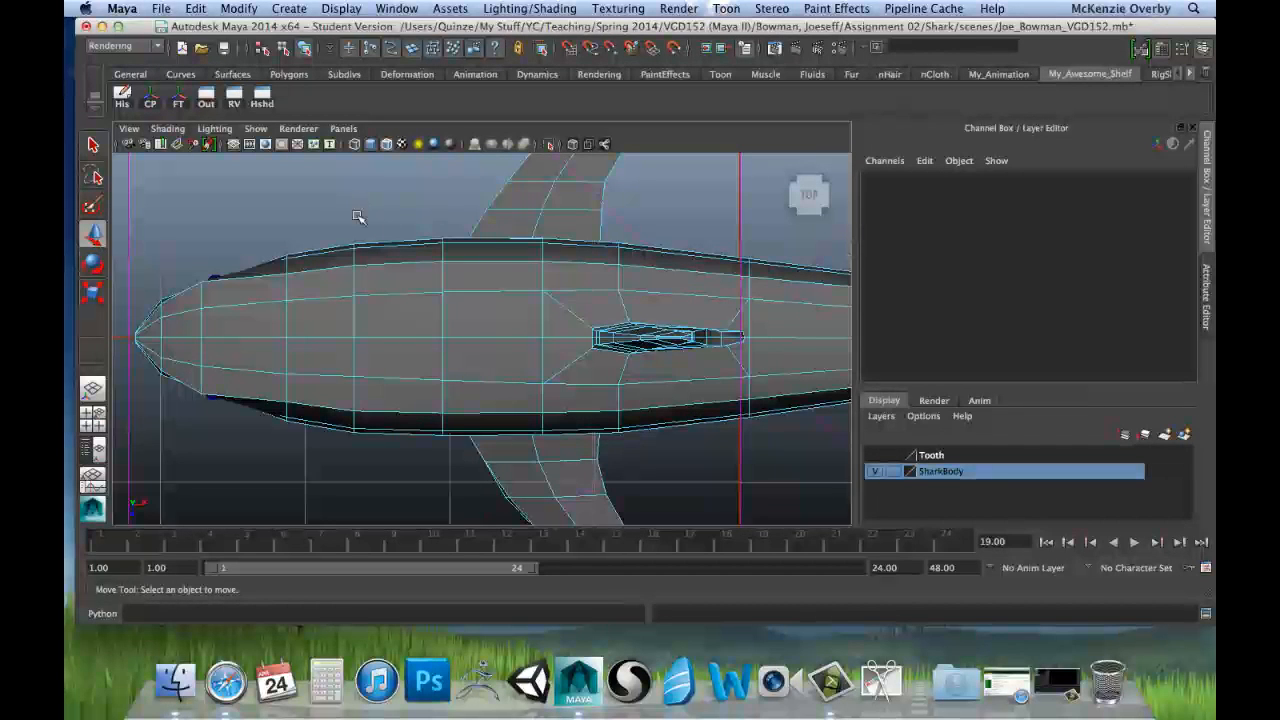
Step: Return to the perspective view, switch the shark from edge selection to object mode and select the whole model
scroll(689, 300, "down", 4)
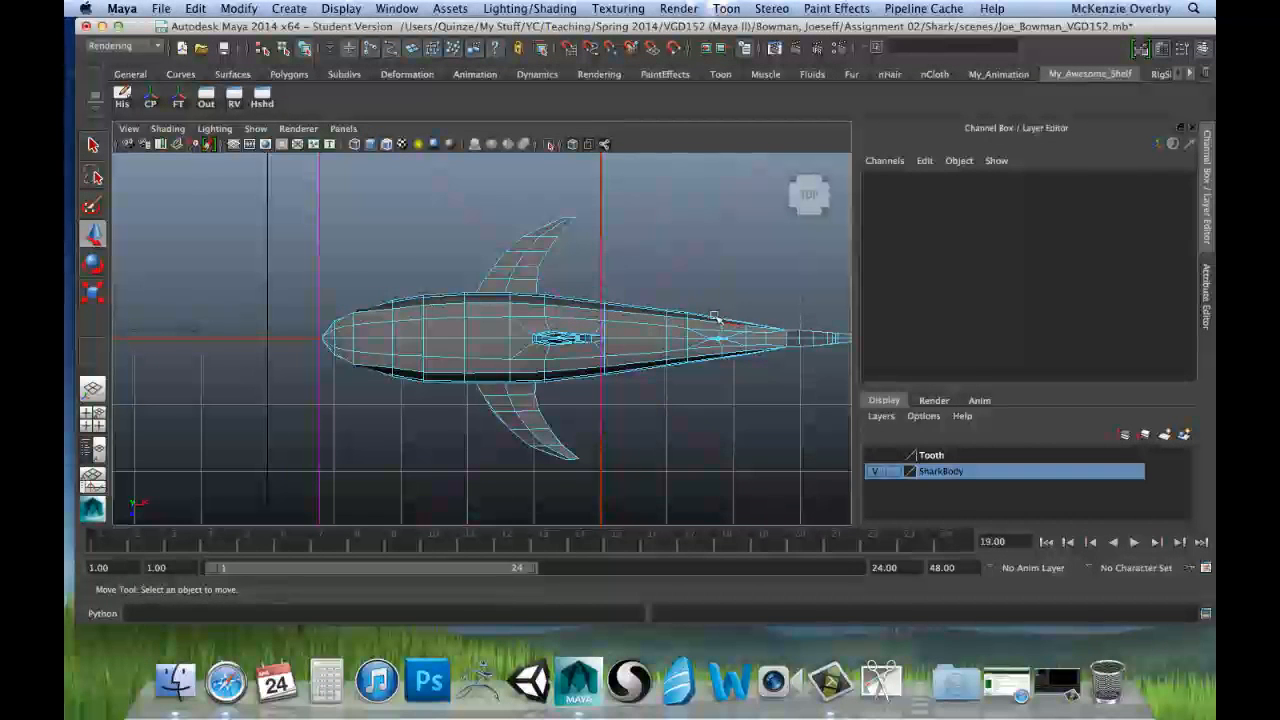
key("space")
key("space")
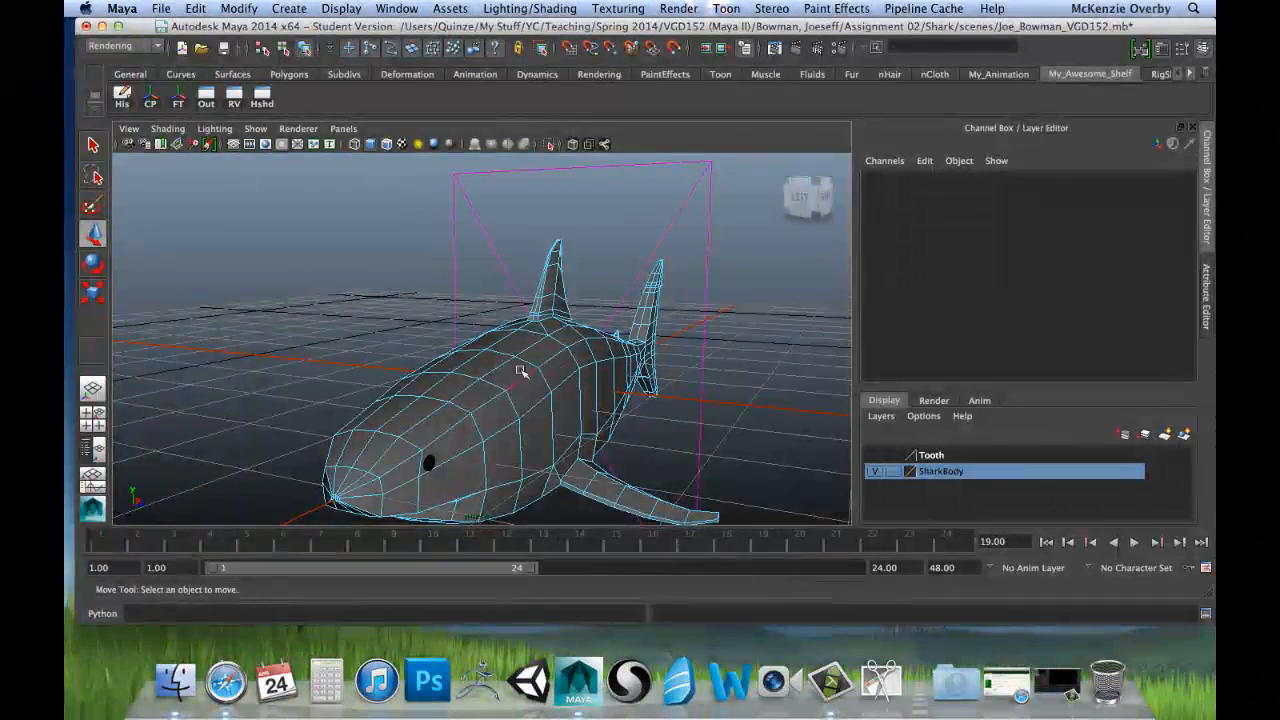
left_click_drag(520, 371, 463, 240, "alt")
middle_click_drag(463, 240, 454, 297, "alt")
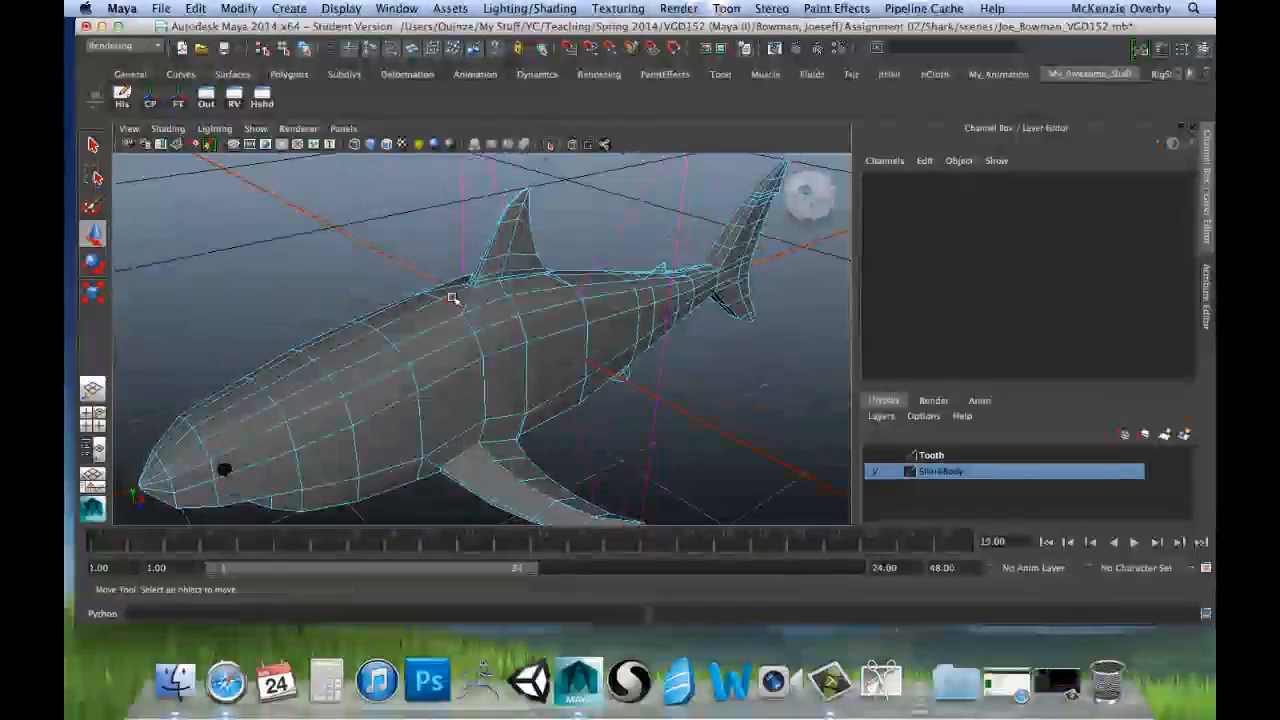
right_click_drag(428, 329, 480, 311)
left_click(401, 335)
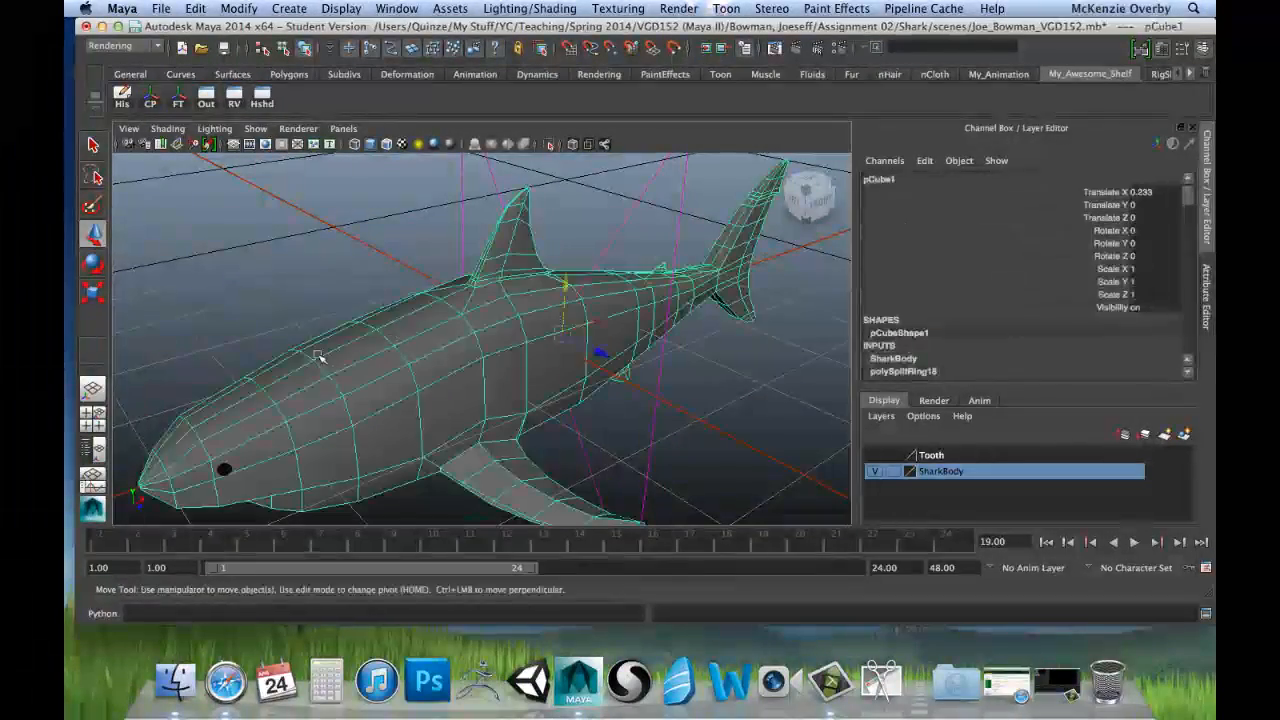
Step: Examine the whole shark from the front and from a distance, and clear the selection to view its shading without the wireframe
left_click_drag(277, 434, 449, 341, "alt")
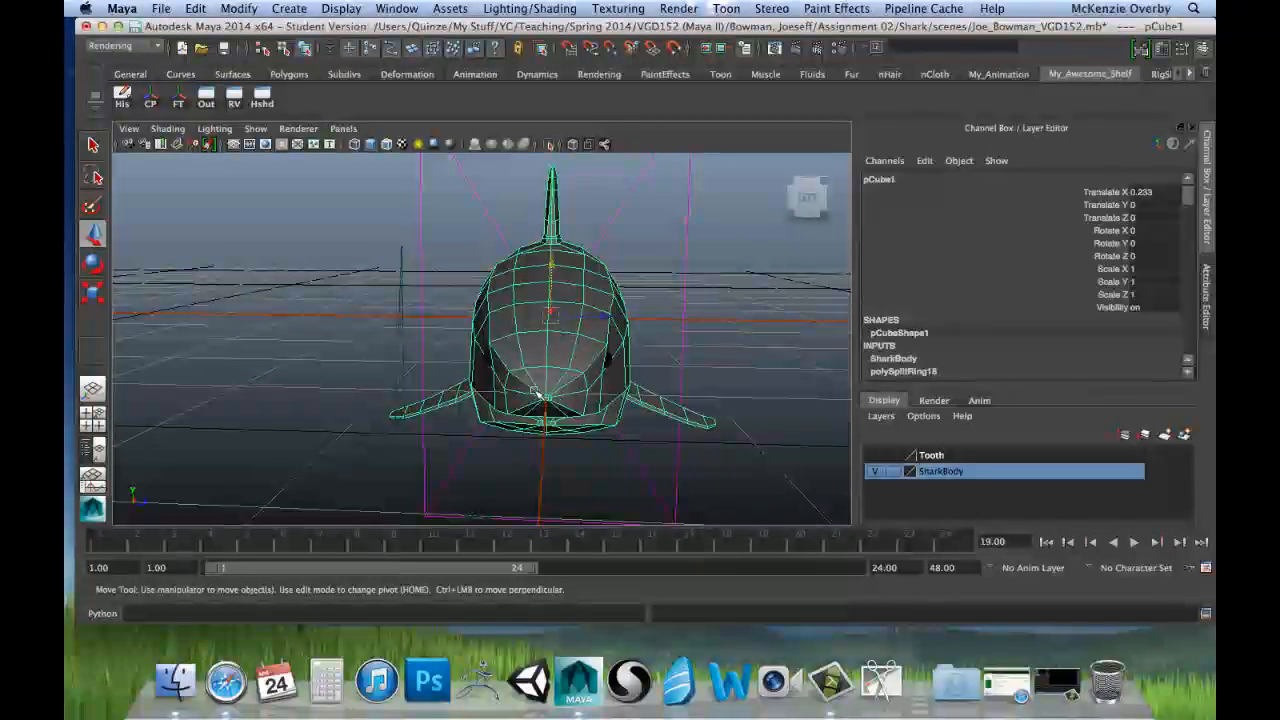
left_click_drag(714, 338, 495, 357, "alt")
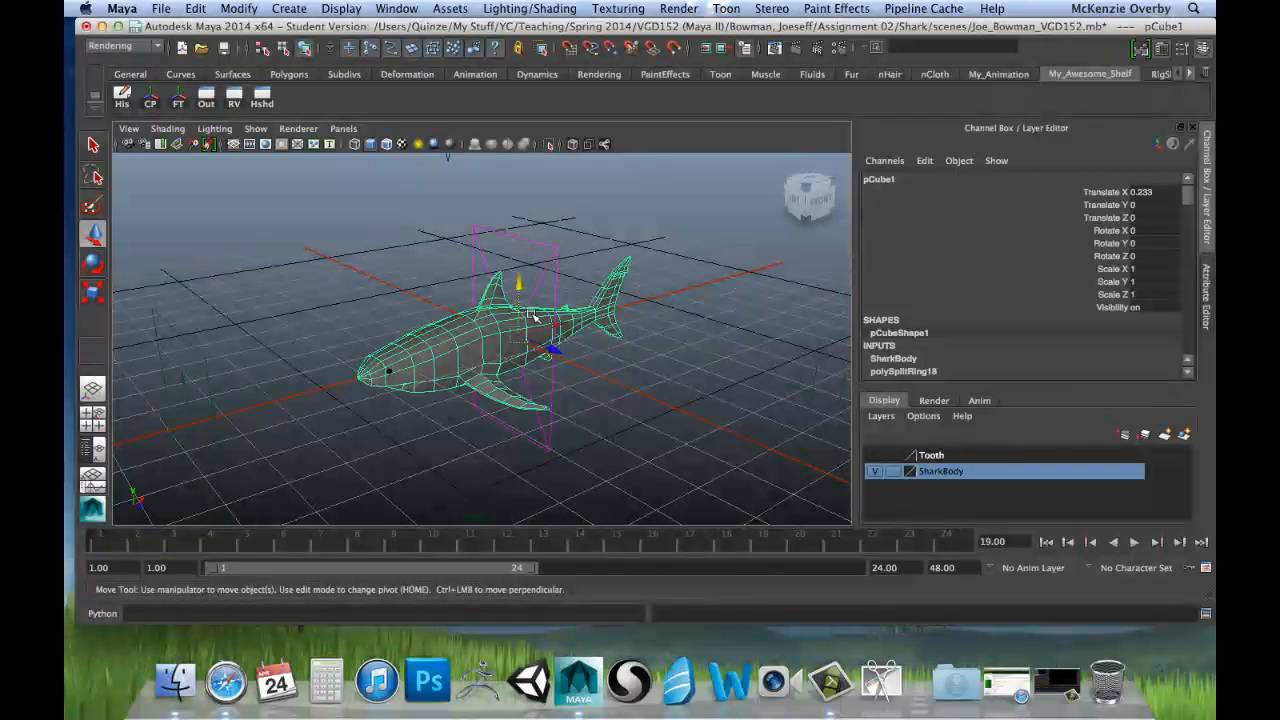
left_click(538, 224)
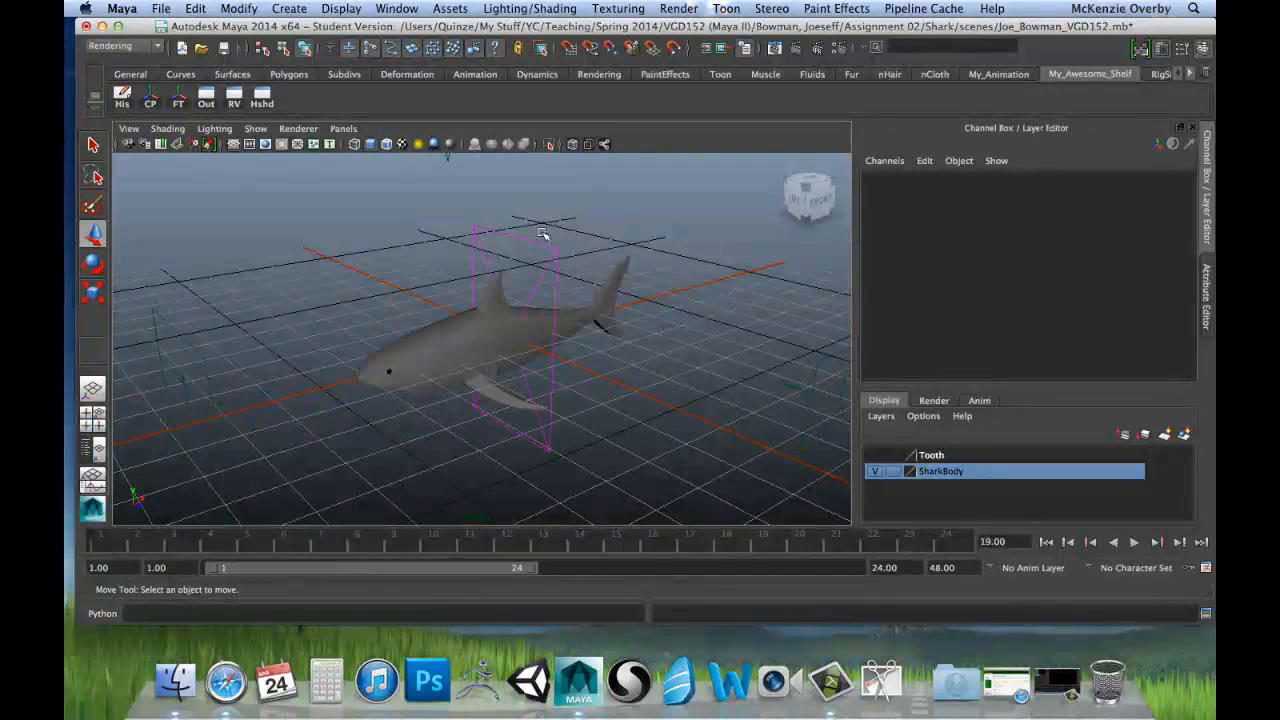